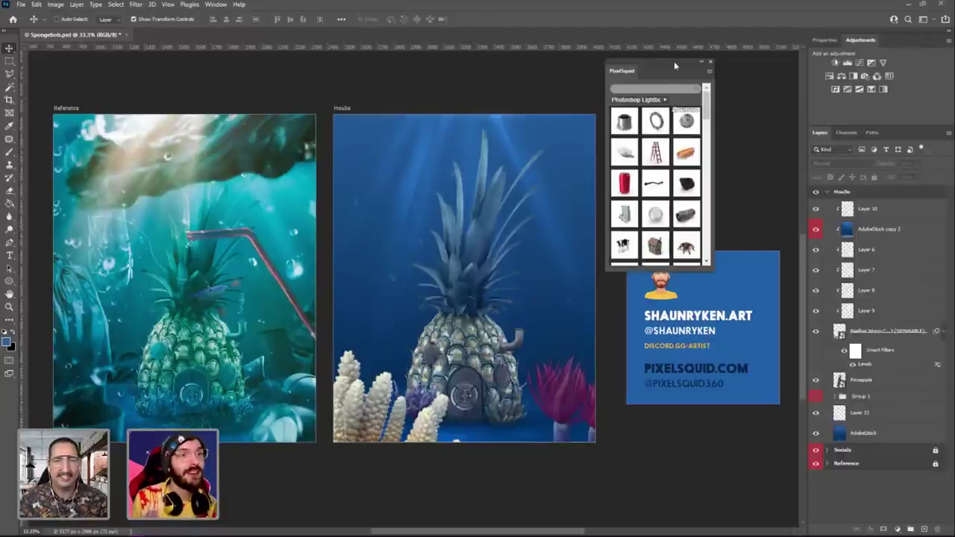
Move the PixelSquid panel lower and toggle the corals layer off and on to compare.
{"action": "left_click_drag", "start_coordinate": [674, 61], "coordinate": [681, 75]}
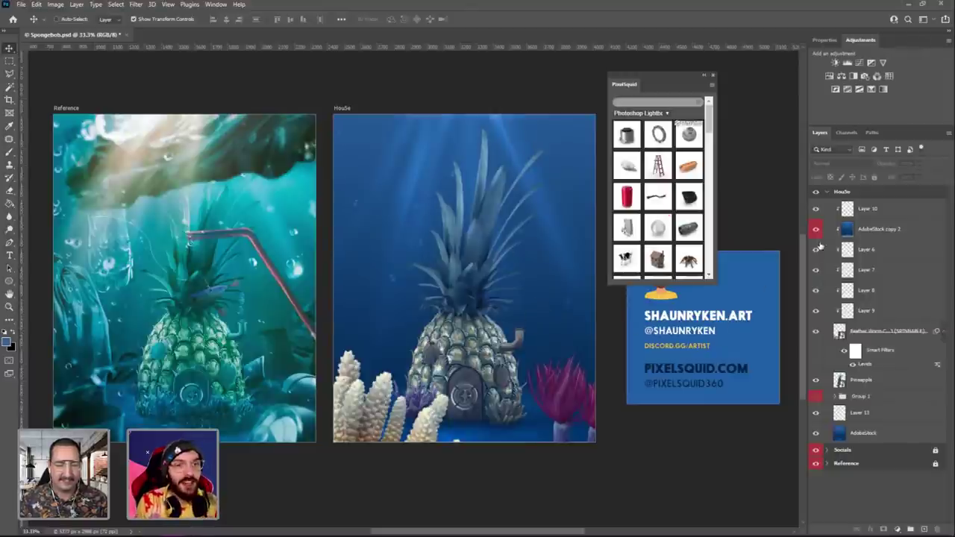
{"action": "left_click", "coordinate": [852, 227]}
{"action": "left_click", "coordinate": [849, 212]}
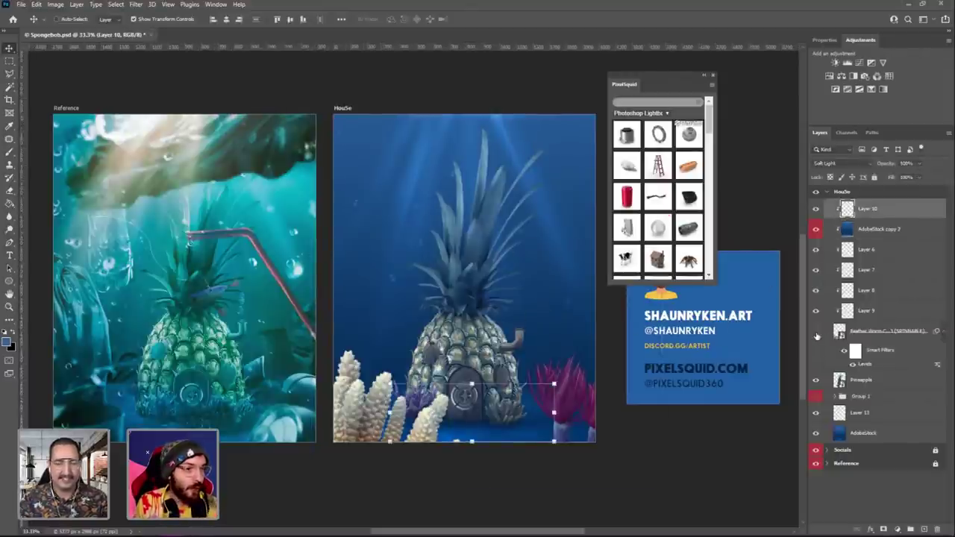
{"action": "left_click", "coordinate": [816, 331]}
{"action": "left_click", "coordinate": [816, 332]}
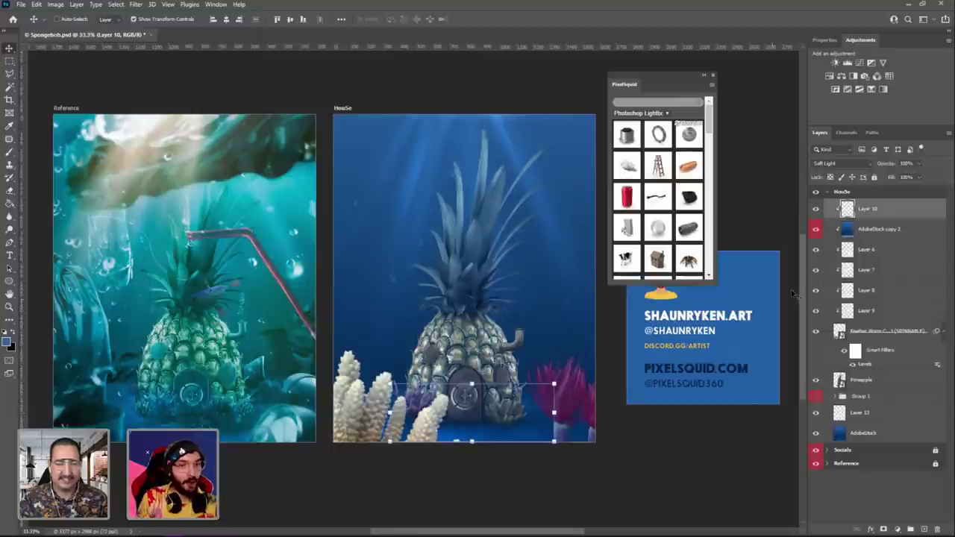
{"action": "left_click", "coordinate": [816, 333]}
{"action": "left_click", "coordinate": [816, 332]}
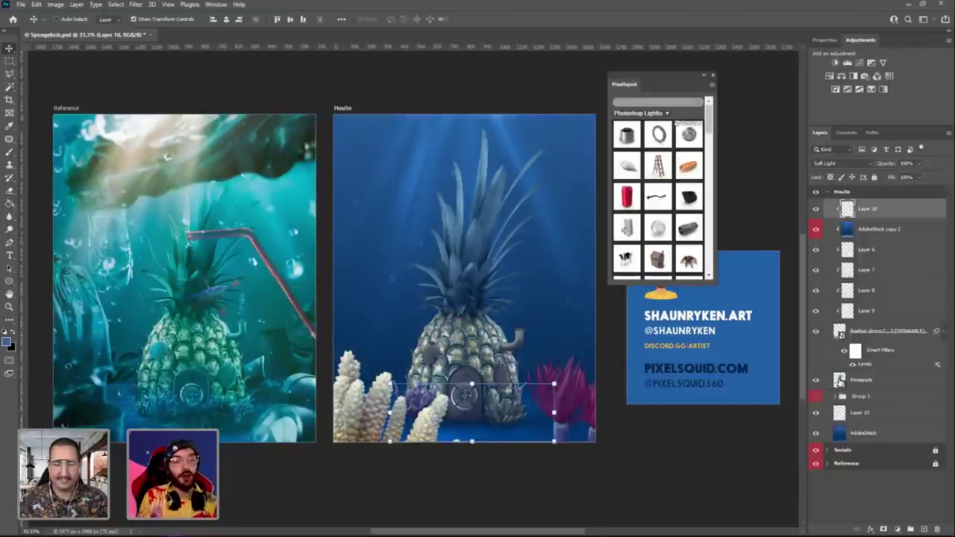
Toggle the Pineapple layer's visibility to compare the scene with and without the house.
{"action": "left_click", "coordinate": [839, 382]}
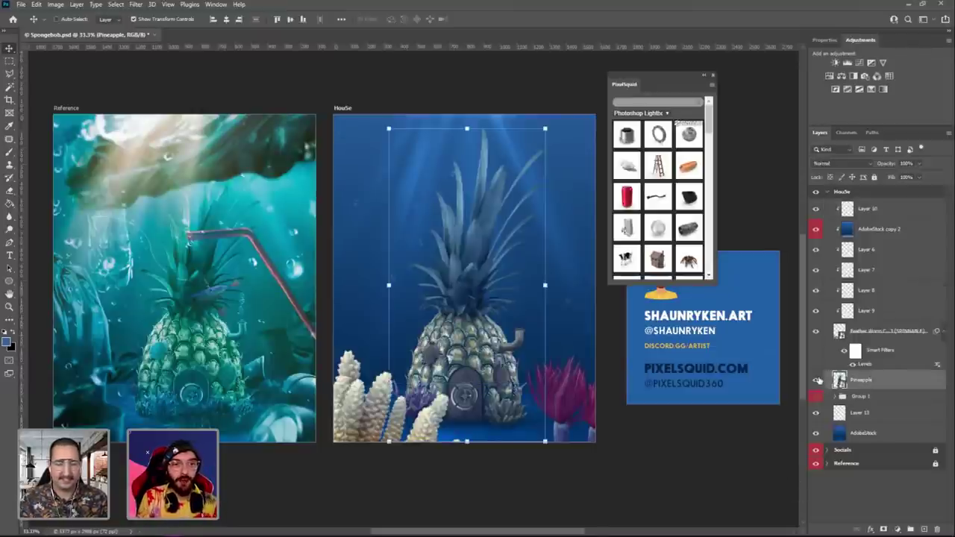
{"action": "left_click", "coordinate": [817, 381]}
{"action": "left_click", "coordinate": [817, 381]}
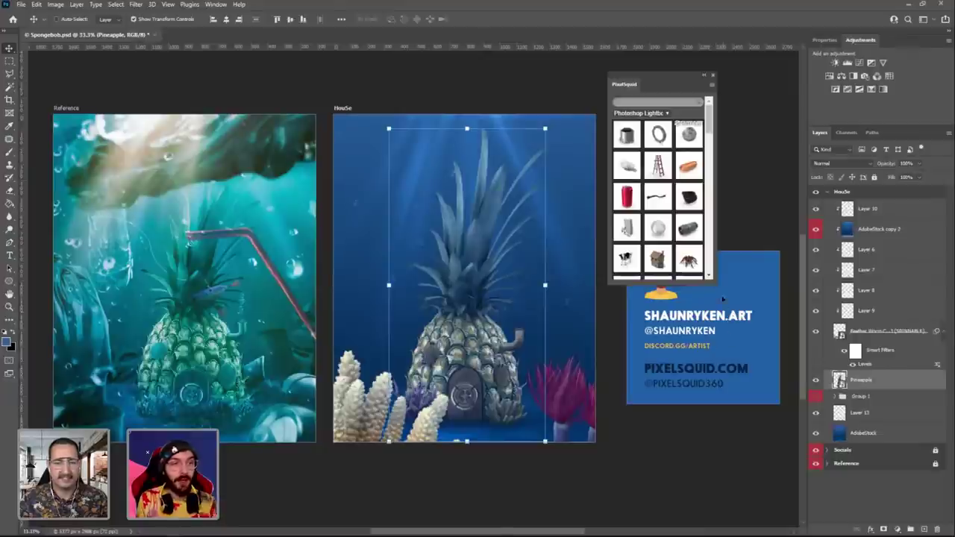
{"action": "left_click_drag", "start_coordinate": [714, 130], "coordinate": [713, 184]}
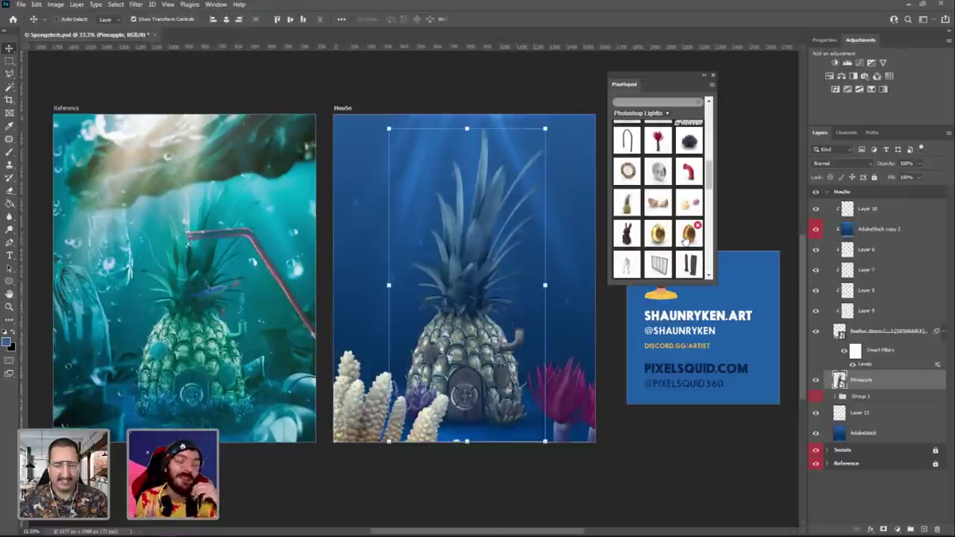
{"action": "scroll", "coordinate": [684, 238], "scroll_direction": "up", "scroll_amount": 5}
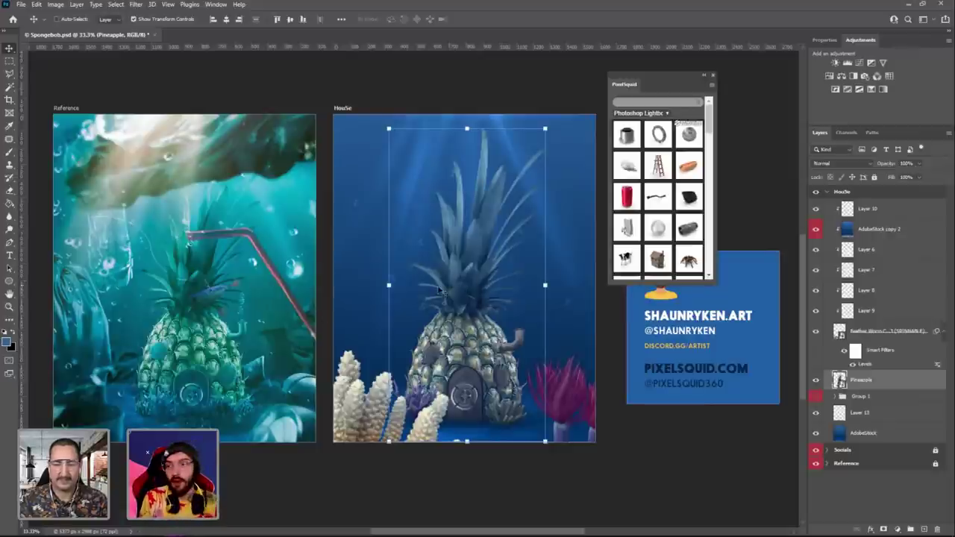
Select the Reference artboard and turn off its visibility.
{"action": "left_click", "coordinate": [858, 463]}
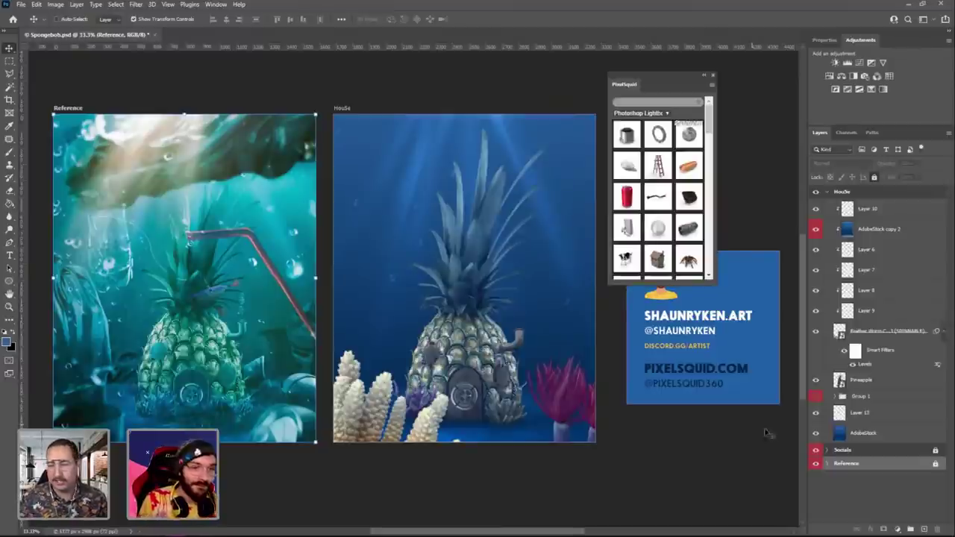
{"action": "left_click", "coordinate": [816, 463]}
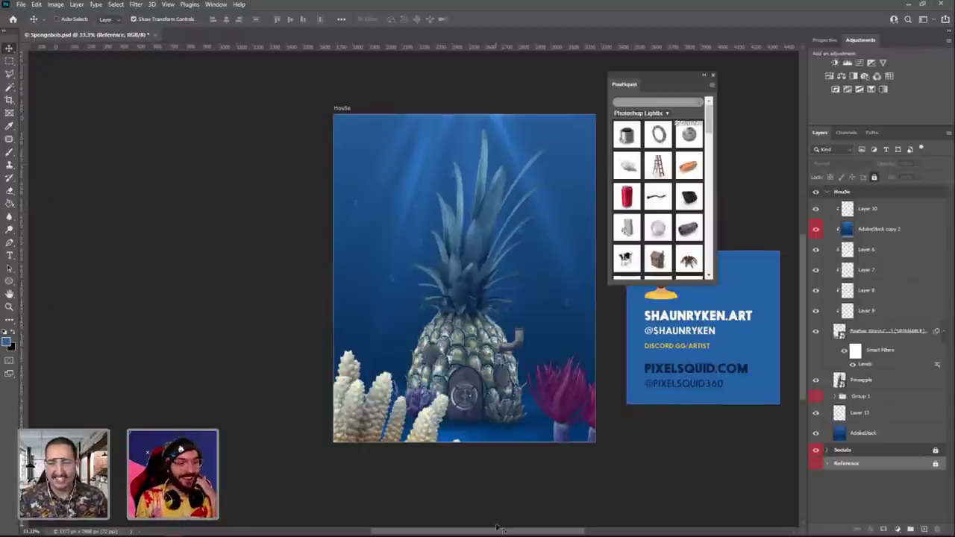
{"action": "left_click_drag", "start_coordinate": [502, 533], "coordinate": [525, 533]}
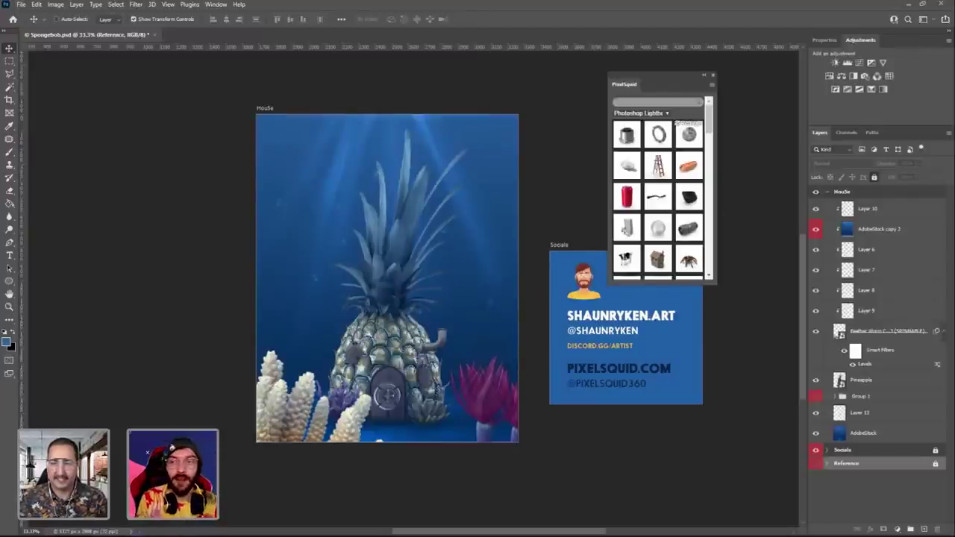
Zoom the PixelSquid Fish page out with Ctrl+minus and browse the fish results.
{"action": "key", "text": "alt+Tab"}
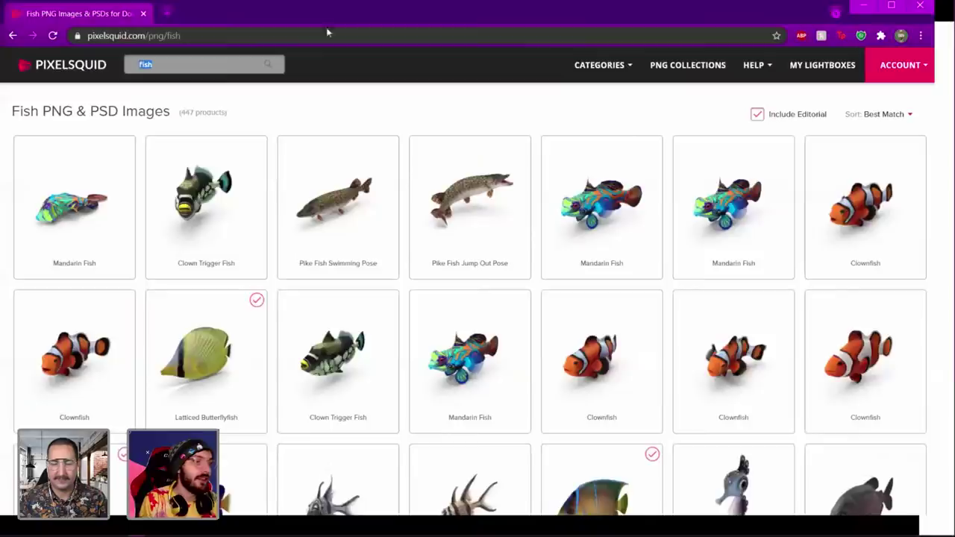
{"action": "key", "text": "ctrl+minus"}
{"action": "key", "text": "ctrl+minus"}
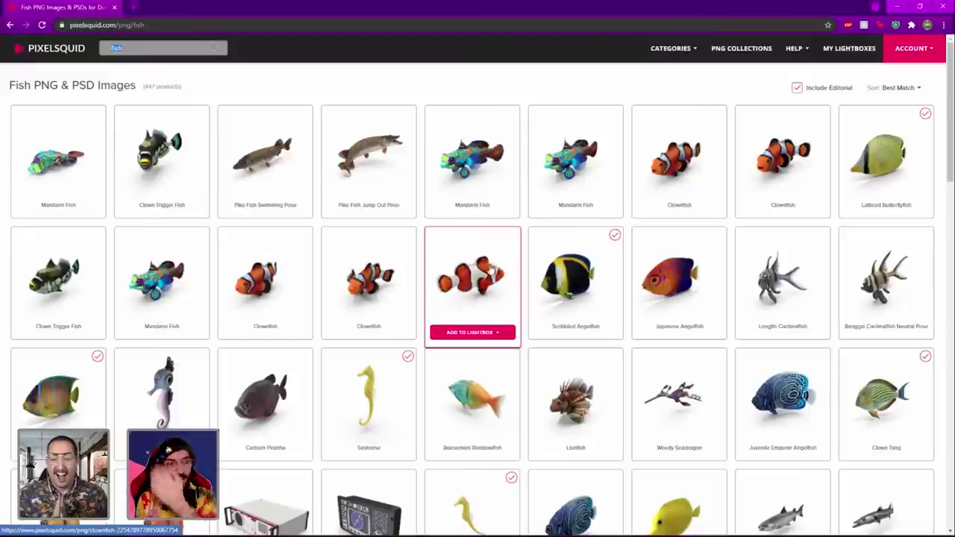
{"action": "scroll", "coordinate": [306, 303], "scroll_direction": "down", "scroll_amount": 3}
{"action": "scroll", "coordinate": [307, 303], "scroll_direction": "up", "scroll_amount": 3}
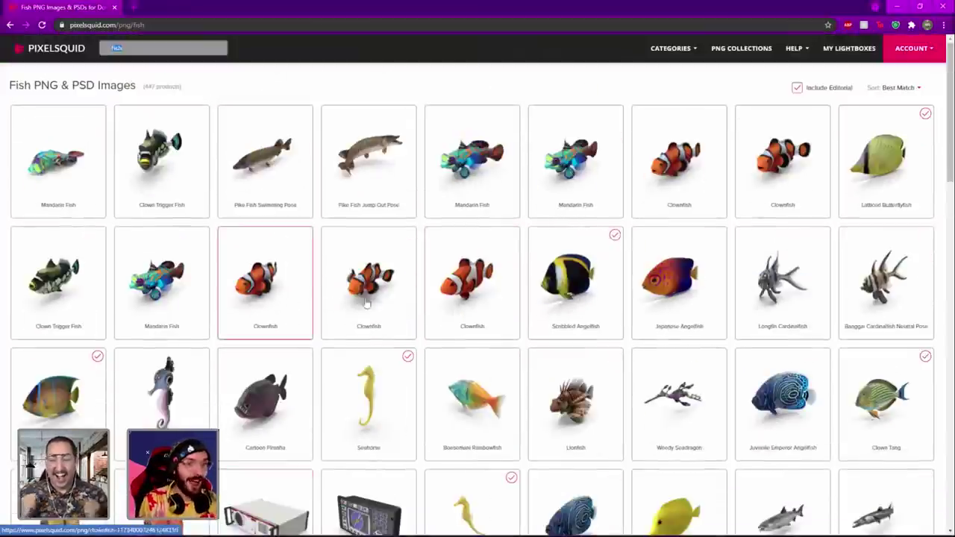
{"action": "scroll", "coordinate": [521, 292], "scroll_direction": "down", "scroll_amount": 2}
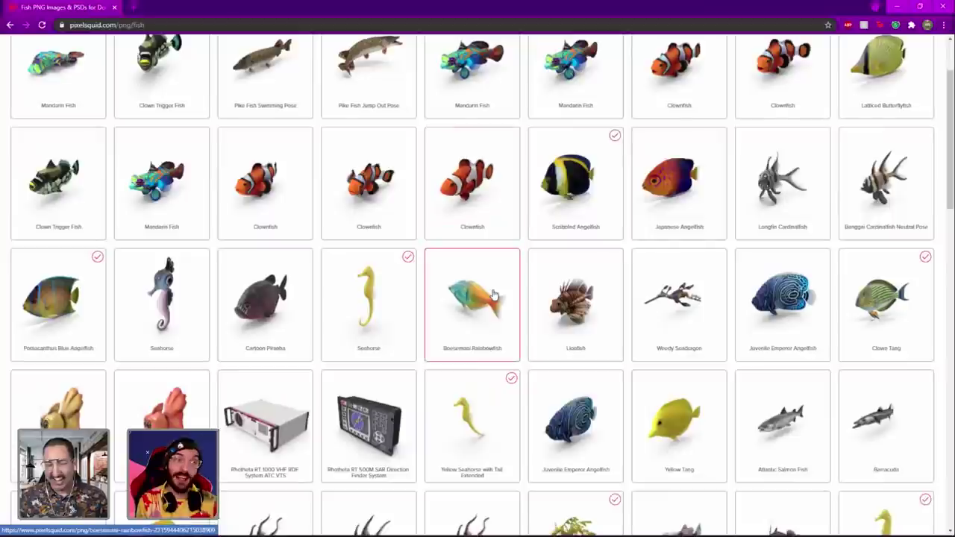
{"action": "scroll", "coordinate": [542, 312], "scroll_direction": "down", "scroll_amount": 3}
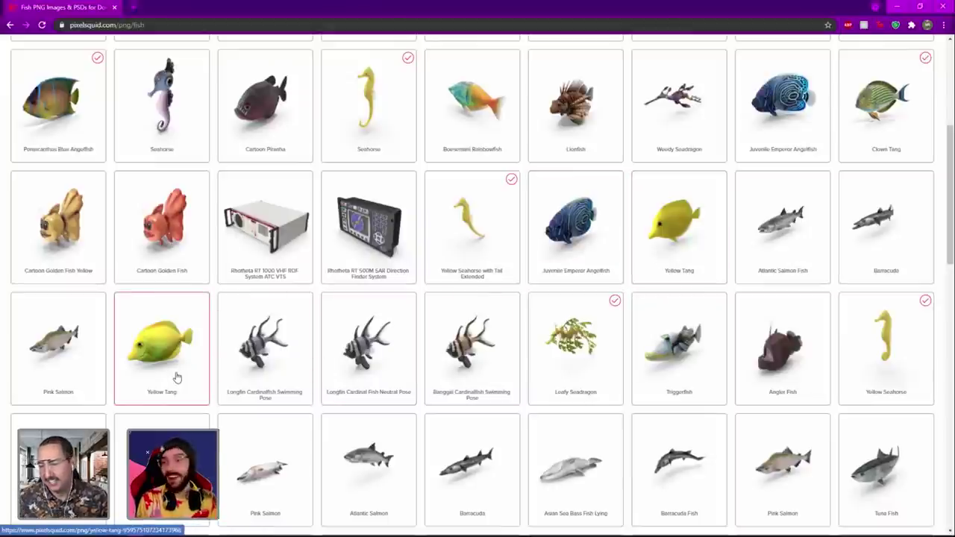
{"action": "mouse_move", "coordinate": [174, 388]}
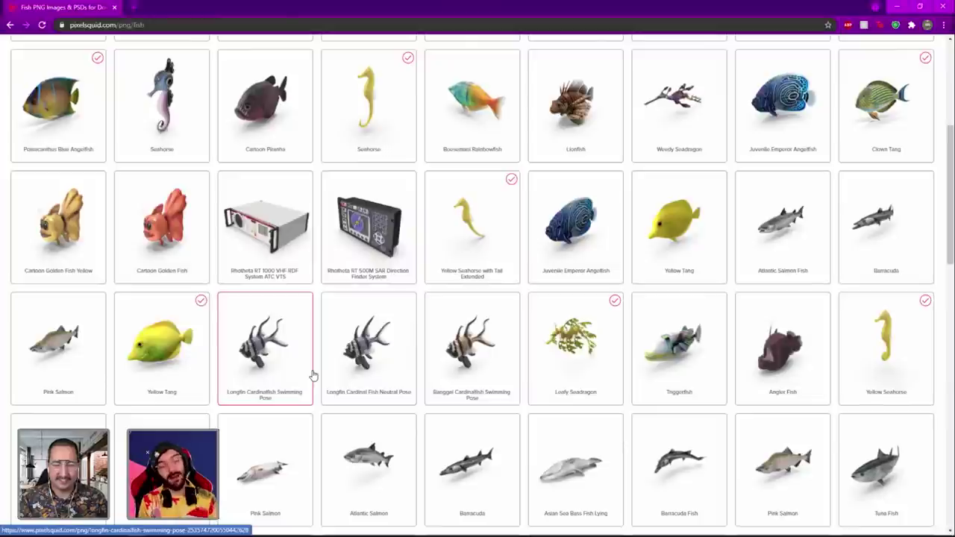
{"action": "mouse_move", "coordinate": [314, 375]}
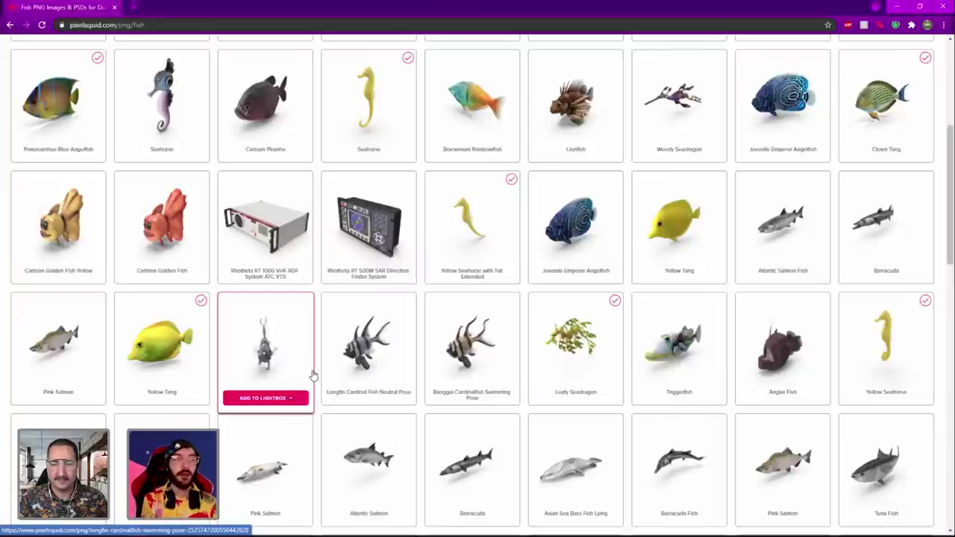
{"action": "scroll", "coordinate": [291, 366], "scroll_direction": "up", "scroll_amount": 5}
{"action": "mouse_move", "coordinate": [659, 182]}
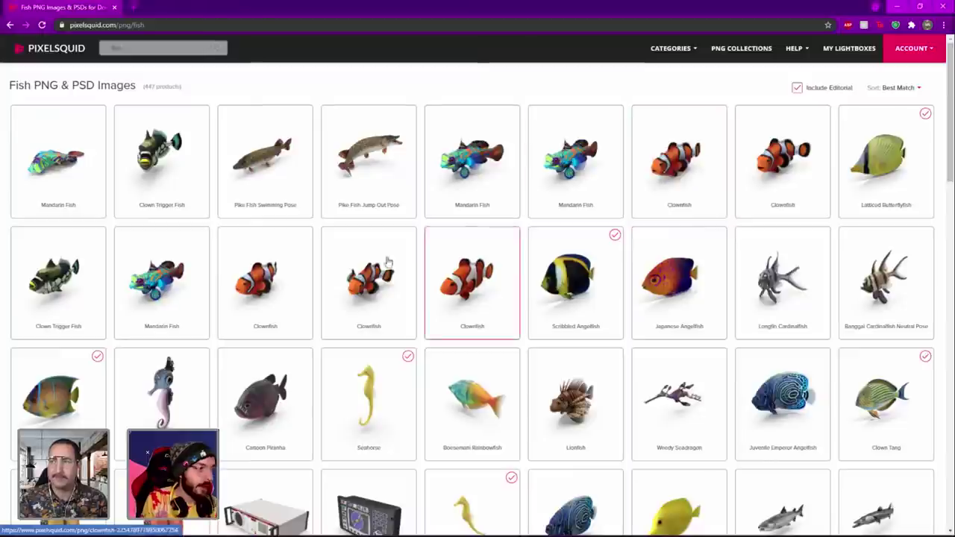
Add the yellow Seahorse to the Photoshop Lightbox.
{"action": "scroll", "coordinate": [477, 306], "scroll_direction": "down", "scroll_amount": 3}
{"action": "scroll", "coordinate": [484, 310], "scroll_direction": "down", "scroll_amount": 2}
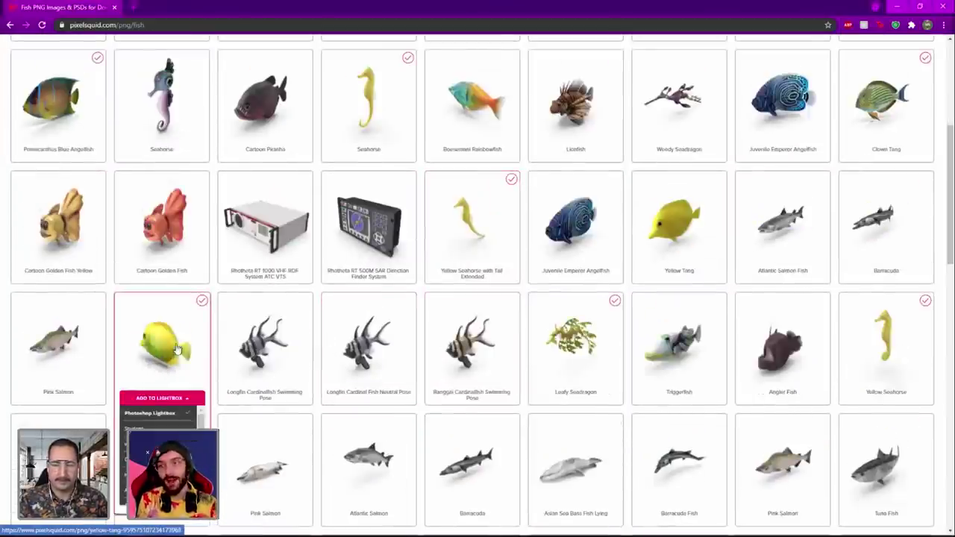
{"action": "scroll", "coordinate": [377, 177], "scroll_direction": "up", "scroll_amount": 2}
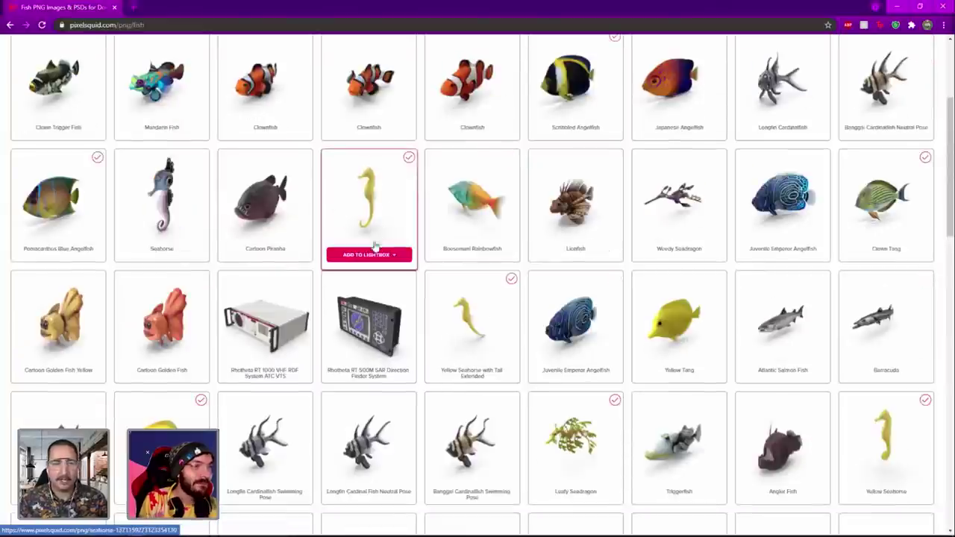
{"action": "left_click", "coordinate": [365, 255]}
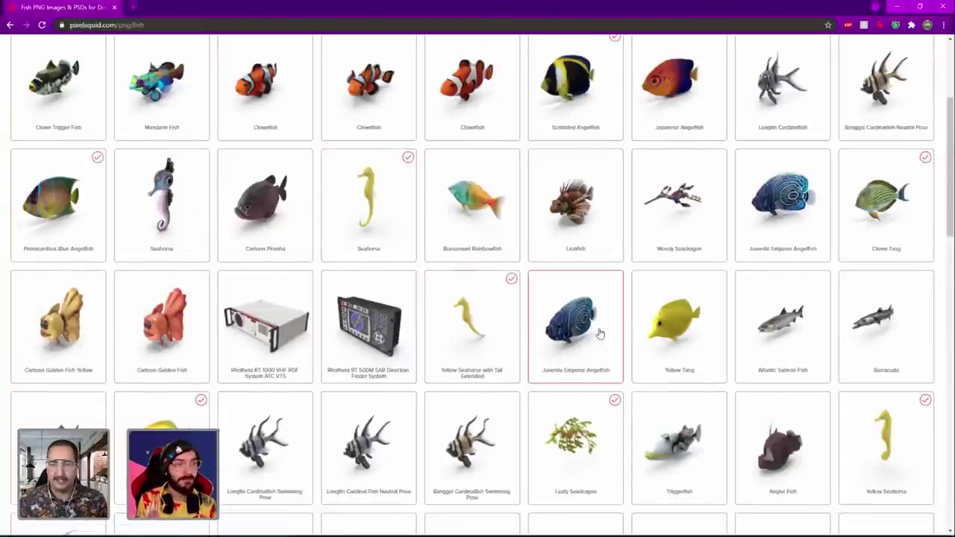
{"action": "mouse_move", "coordinate": [587, 331]}
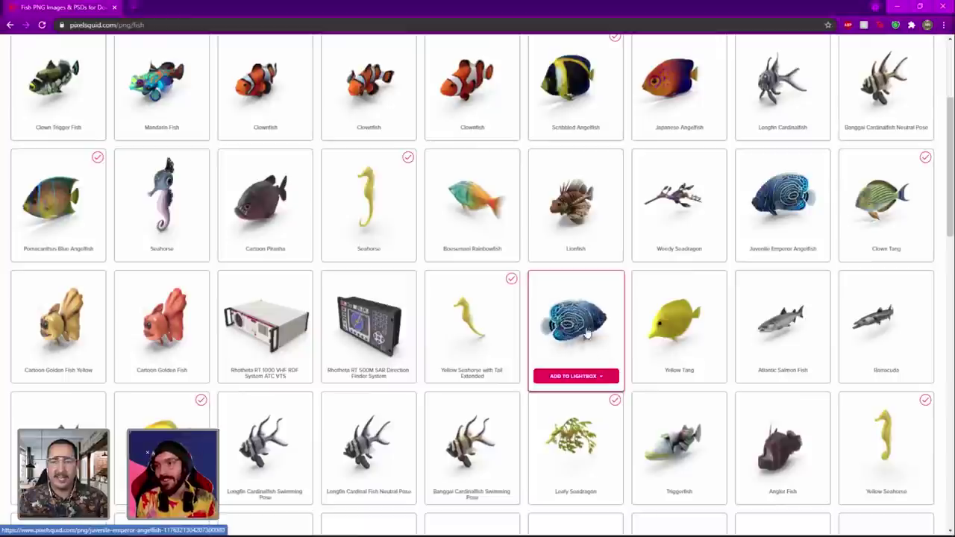
Scroll down to the end of the fish results page.
{"action": "scroll", "coordinate": [597, 357], "scroll_direction": "down", "scroll_amount": 3}
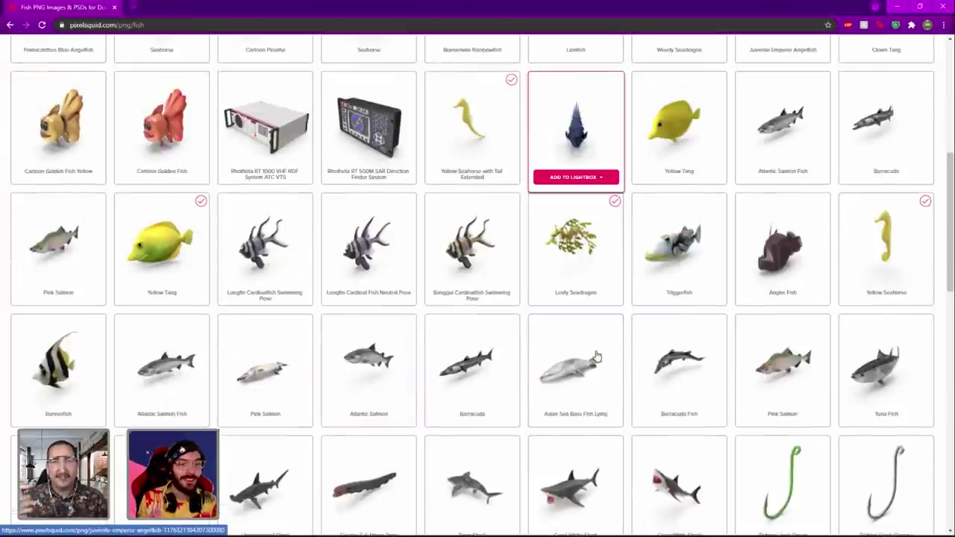
{"action": "scroll", "coordinate": [597, 357], "scroll_direction": "down", "scroll_amount": 1}
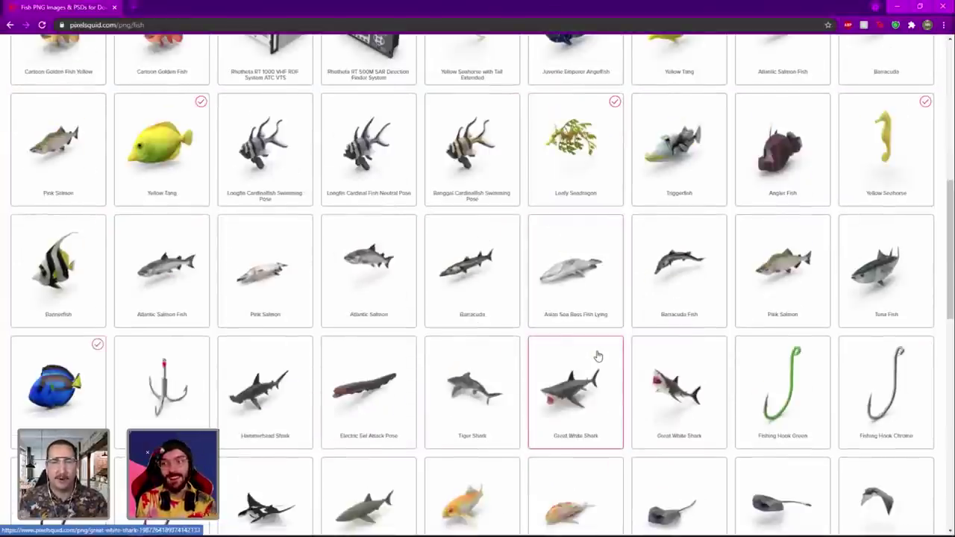
{"action": "scroll", "coordinate": [594, 352], "scroll_direction": "down", "scroll_amount": 4}
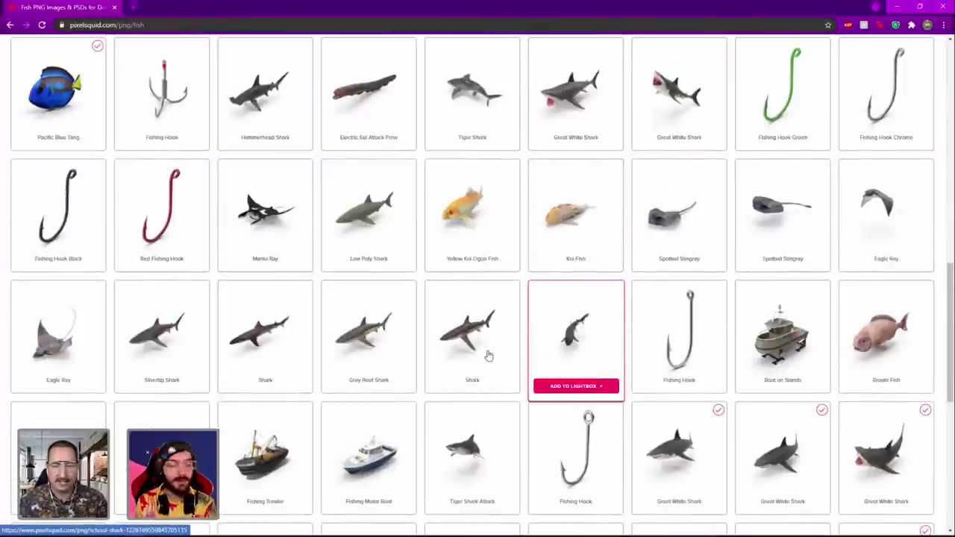
{"action": "scroll", "coordinate": [486, 356], "scroll_direction": "down", "scroll_amount": 3}
{"action": "scroll", "coordinate": [436, 386], "scroll_direction": "down", "scroll_amount": 3}
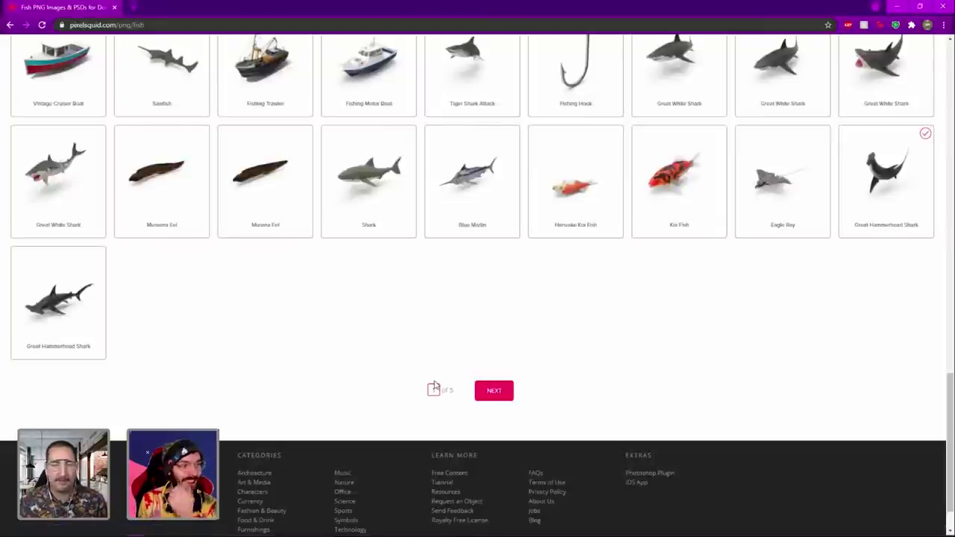
{"action": "mouse_move", "coordinate": [171, 529]}
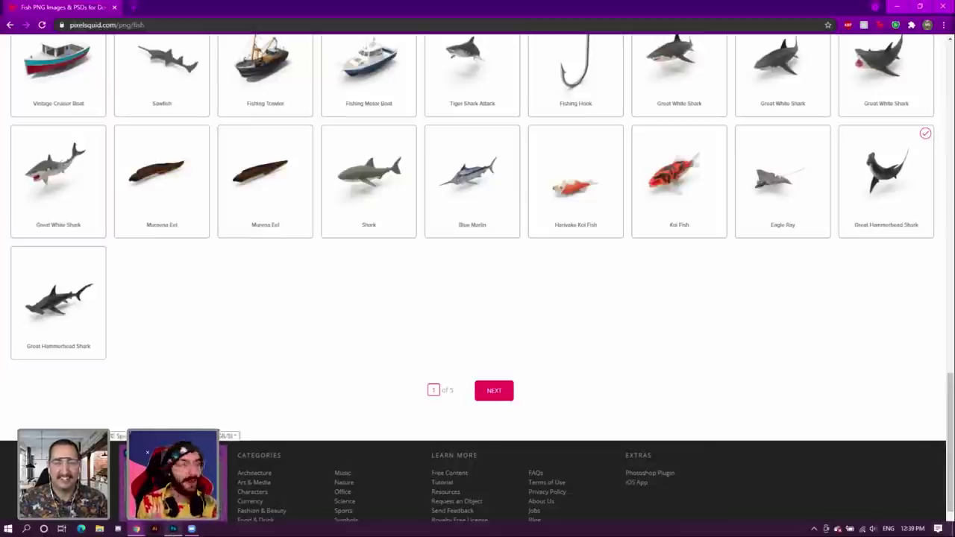
Back in Photoshop, select Group 1 and drag the yellow tang from PixelSquid onto the canvas.
{"action": "left_click", "coordinate": [173, 529]}
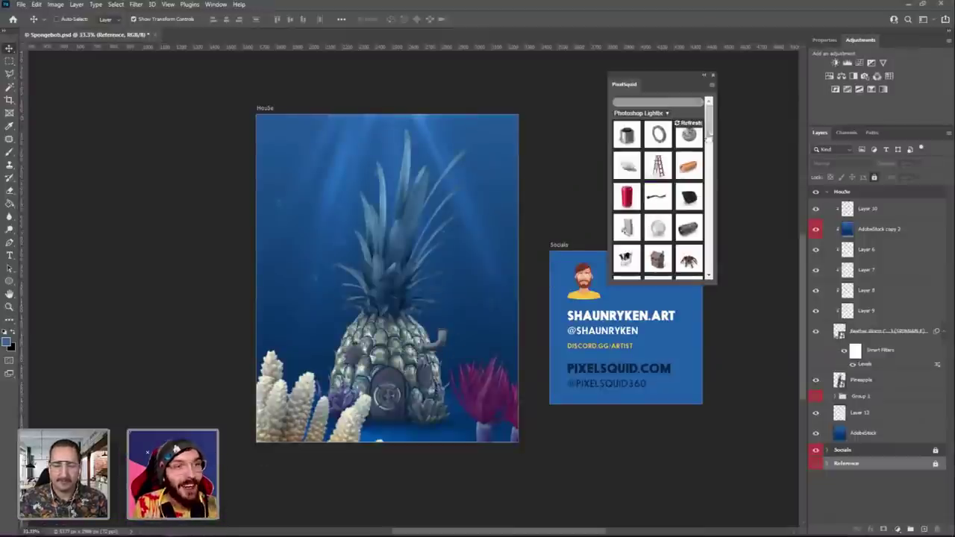
{"action": "left_click", "coordinate": [869, 209]}
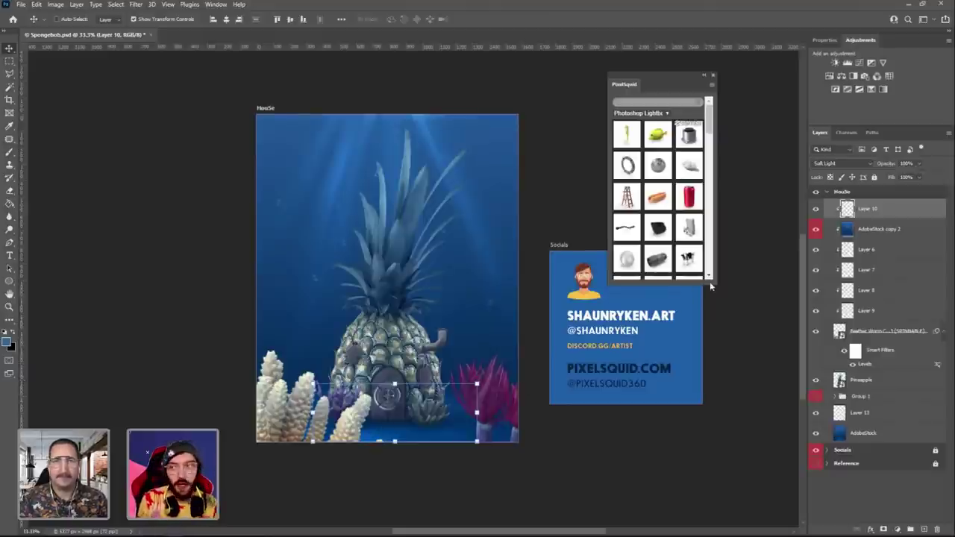
{"action": "mouse_move", "coordinate": [666, 142]}
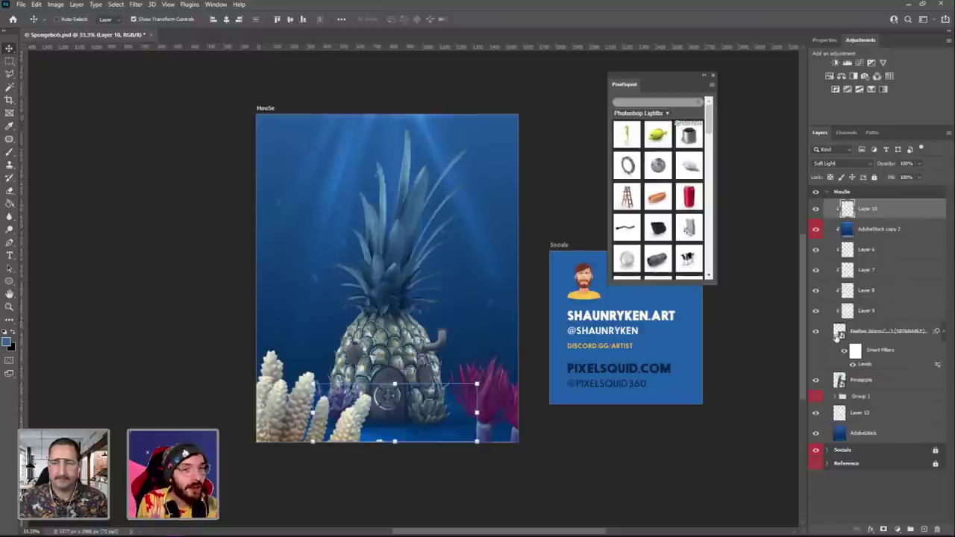
{"action": "left_click", "coordinate": [869, 398]}
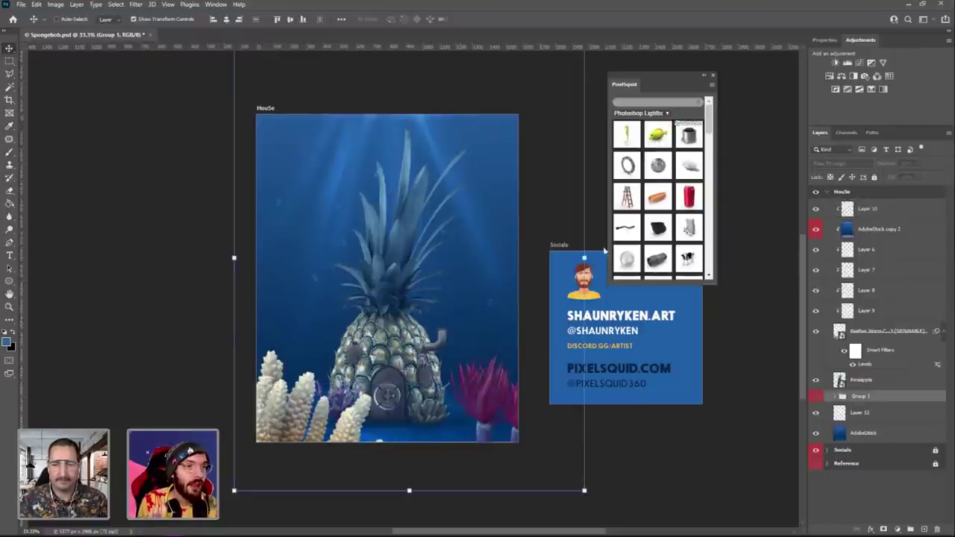
{"action": "left_click_drag", "start_coordinate": [658, 136], "coordinate": [448, 257]}
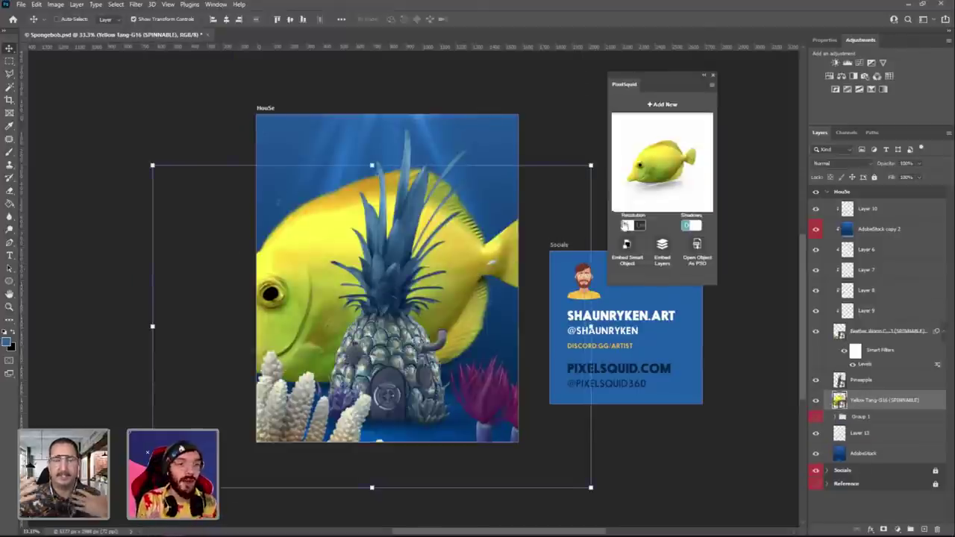
Turn the yellow tang to face right, scale it down over the pineapple, and remove its shadow.
{"action": "left_click_drag", "start_coordinate": [651, 175], "coordinate": [673, 171]}
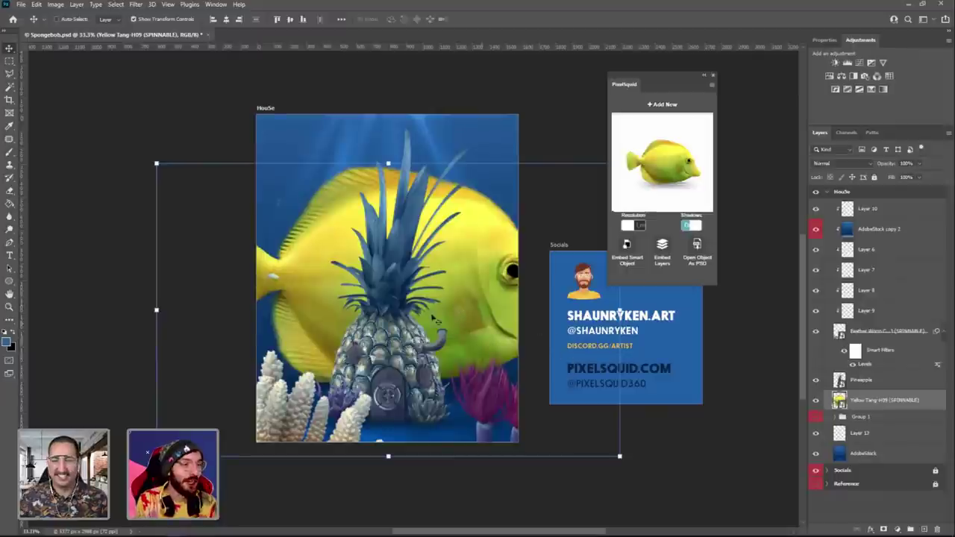
{"action": "left_click_drag", "start_coordinate": [527, 307], "coordinate": [475, 291]}
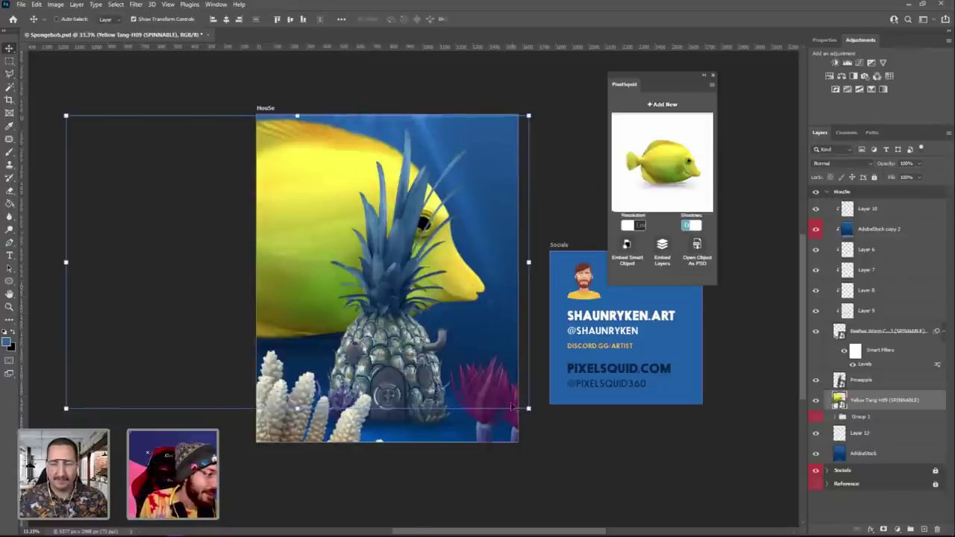
{"action": "left_click_drag", "start_coordinate": [528, 409], "coordinate": [269, 203]}
{"action": "left_click_drag", "start_coordinate": [236, 119], "coordinate": [483, 285]}
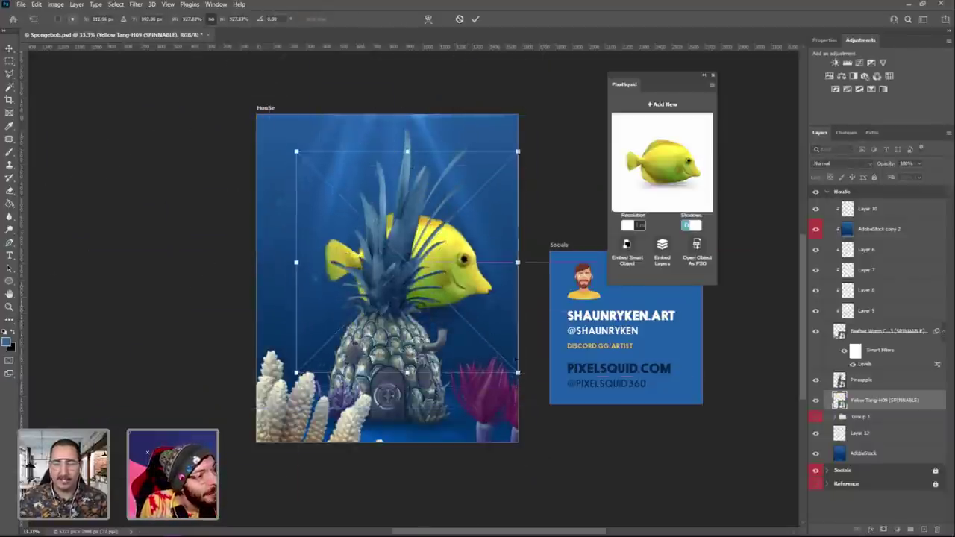
{"action": "left_click_drag", "start_coordinate": [518, 371], "coordinate": [457, 307]}
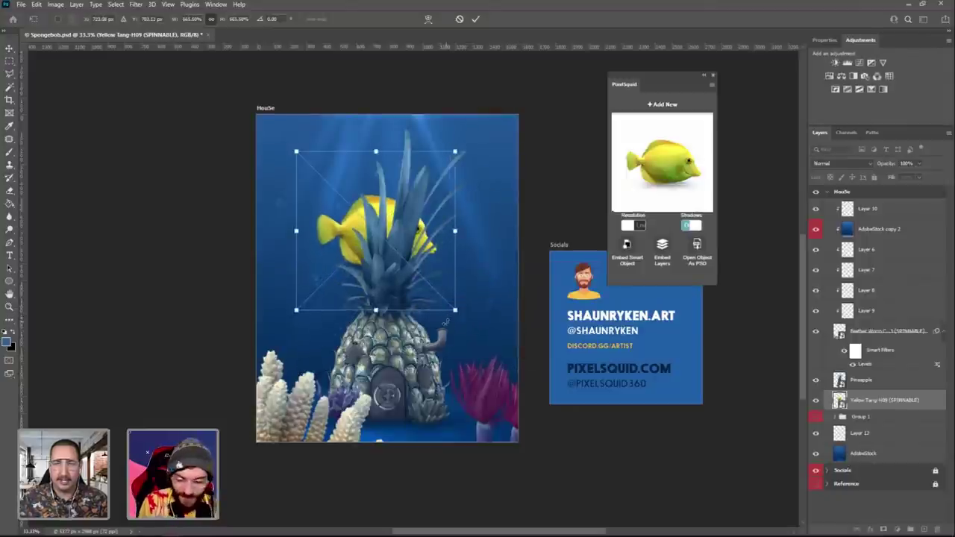
{"action": "key", "text": "Return"}
{"action": "left_click", "coordinate": [690, 226]}
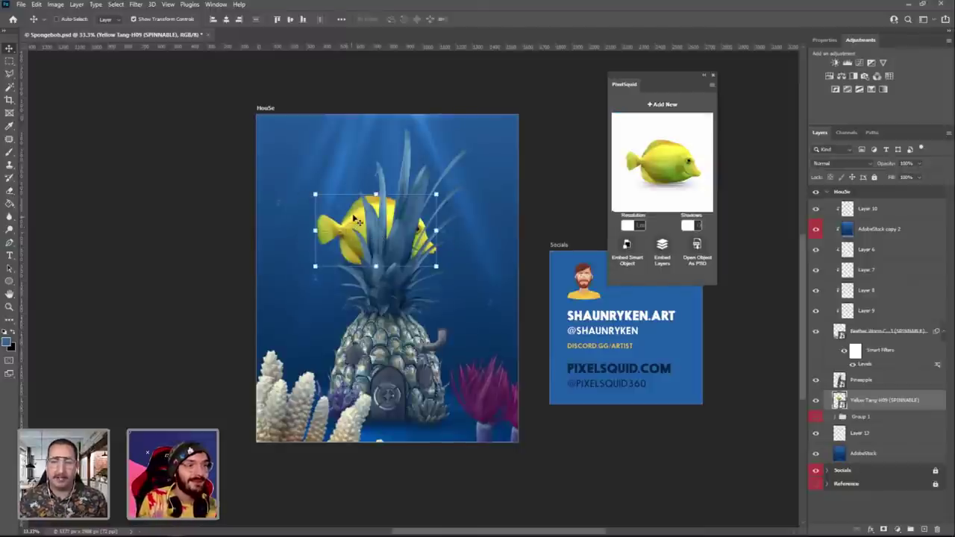
Move the tang right beside the leaves and fine-tune its viewing angle and rotation.
{"action": "left_click_drag", "start_coordinate": [356, 221], "coordinate": [426, 223]}
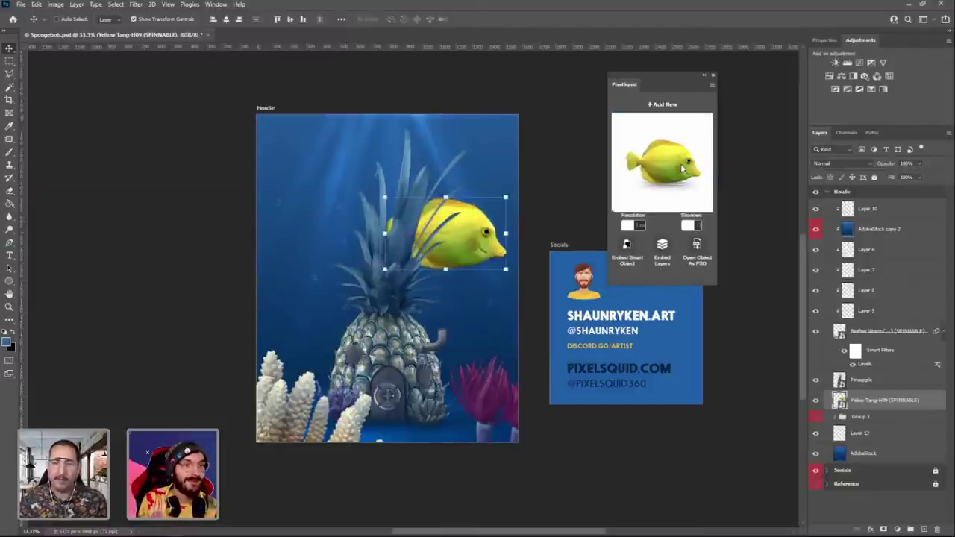
{"action": "left_click_drag", "start_coordinate": [681, 163], "coordinate": [674, 158]}
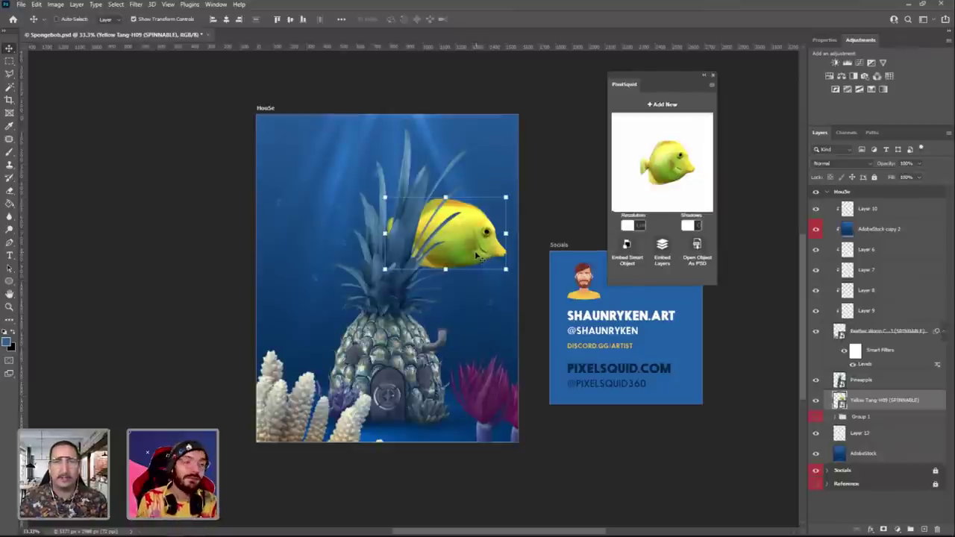
{"action": "left_click_drag", "start_coordinate": [477, 256], "coordinate": [497, 265]}
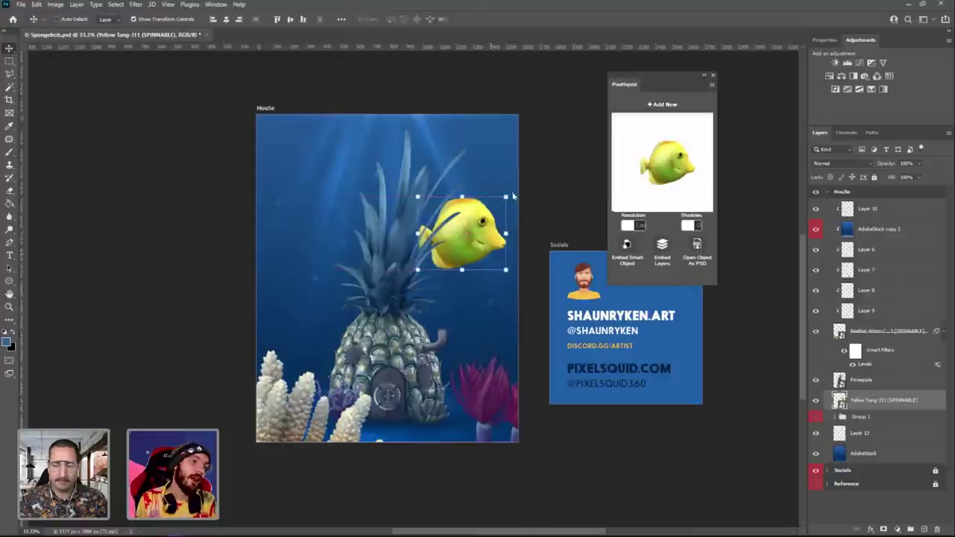
{"action": "key", "text": "ctrl+t"}
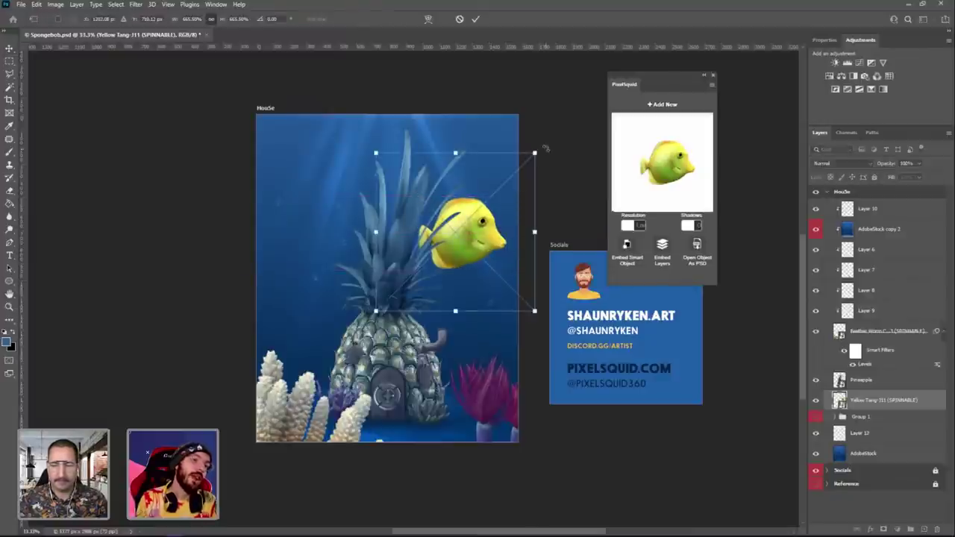
{"action": "mouse_move", "coordinate": [545, 149]}
{"action": "left_mouse_down"}
{"action": "mouse_move", "coordinate": [532, 132]}
{"action": "mouse_move", "coordinate": [540, 142]}
{"action": "left_mouse_up"}
{"action": "key", "text": "Return"}
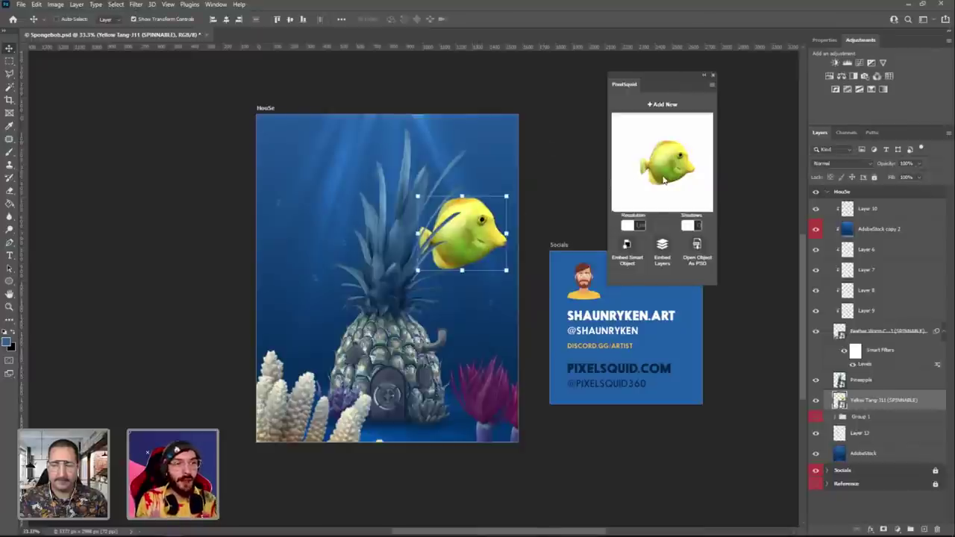
{"action": "left_click_drag", "start_coordinate": [665, 180], "coordinate": [666, 179]}
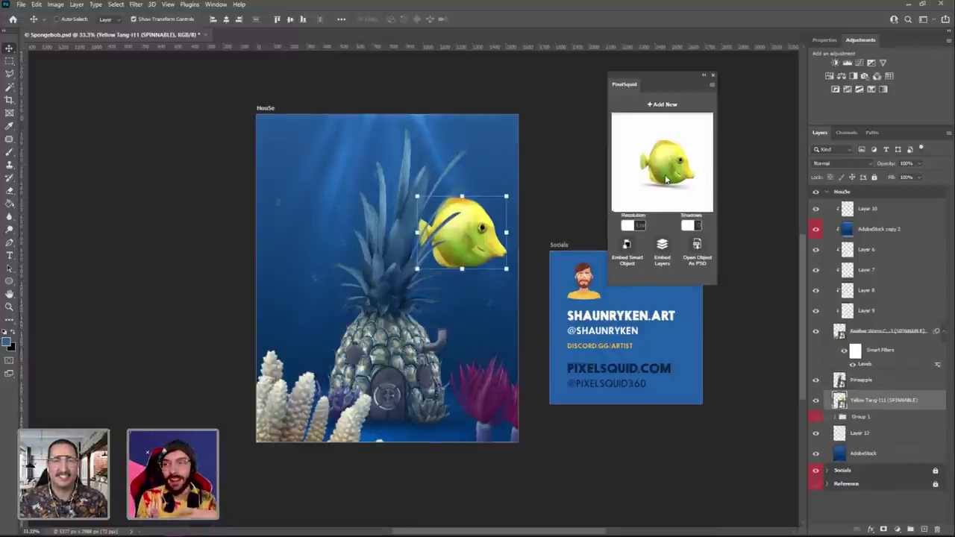
{"action": "left_click_drag", "start_coordinate": [490, 245], "coordinate": [482, 248]}
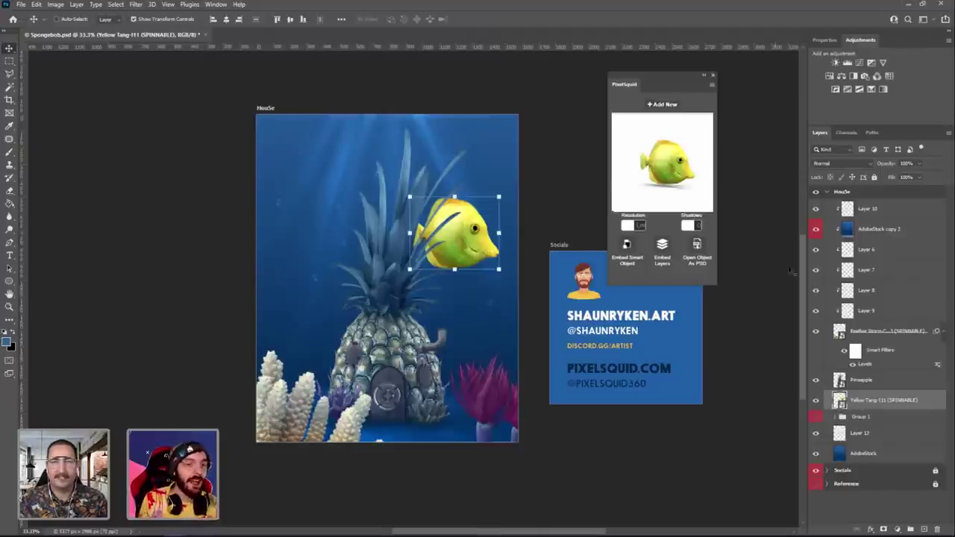
{"action": "left_click", "coordinate": [869, 209]}
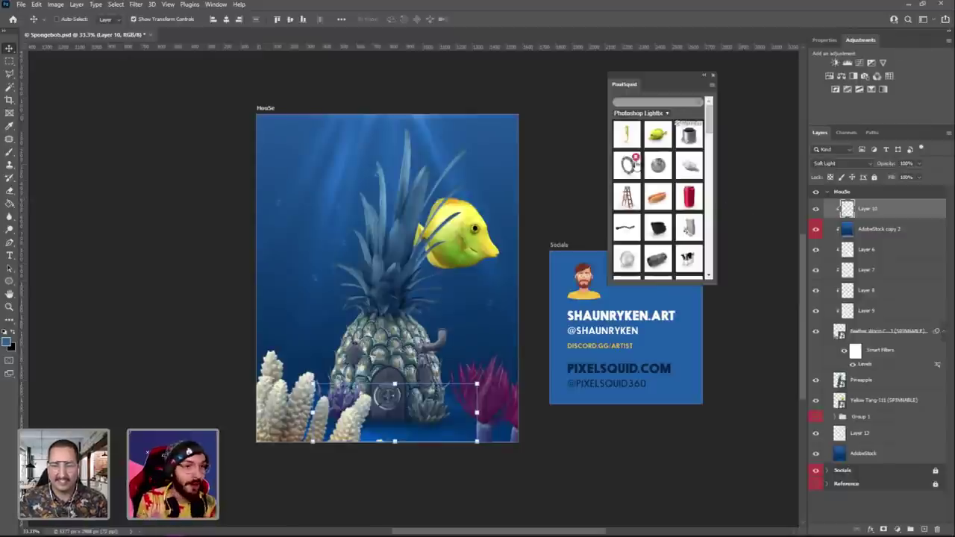
Place the yellow seahorse, shrink it, move it to the upper left, and spin its angle.
{"action": "left_click", "coordinate": [633, 136]}
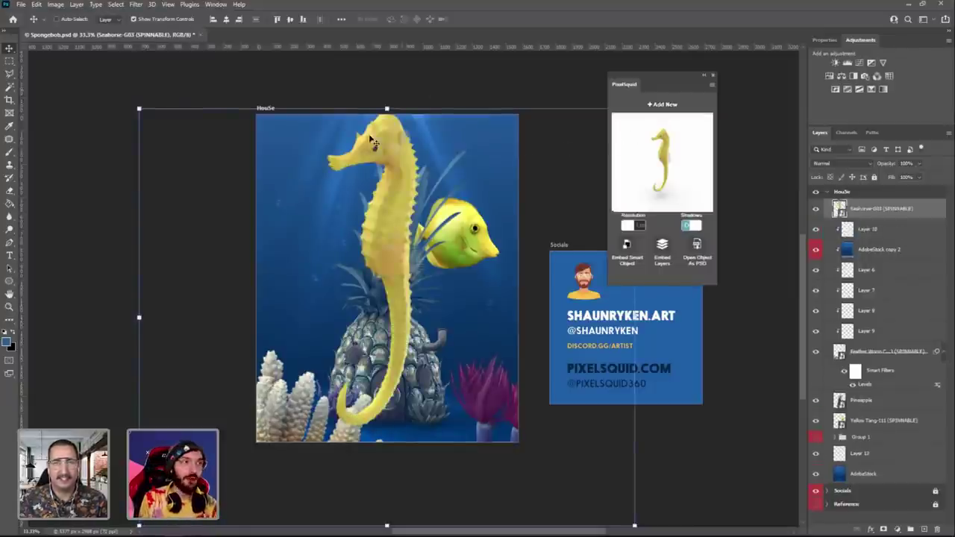
{"action": "left_click_drag", "start_coordinate": [139, 109], "coordinate": [394, 360]}
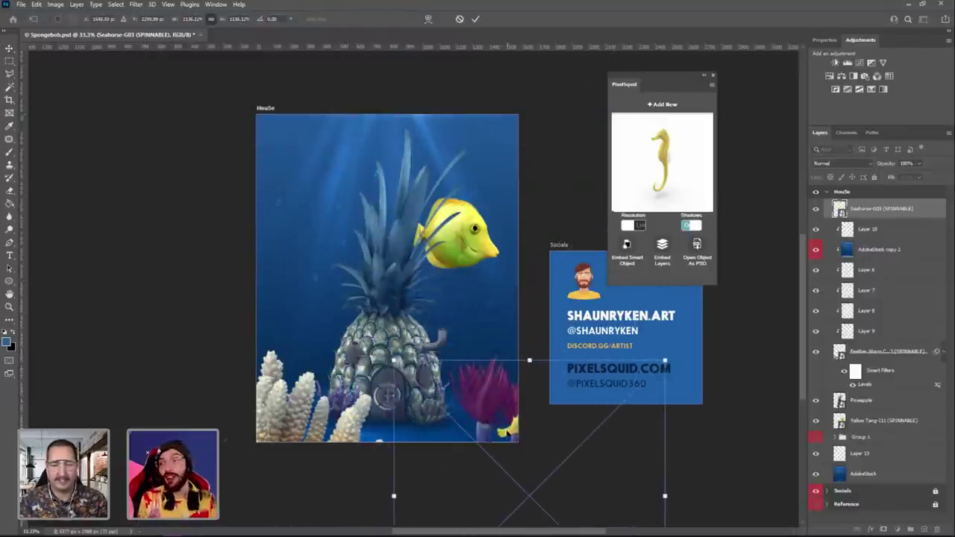
{"action": "left_click_drag", "start_coordinate": [508, 433], "coordinate": [369, 282]}
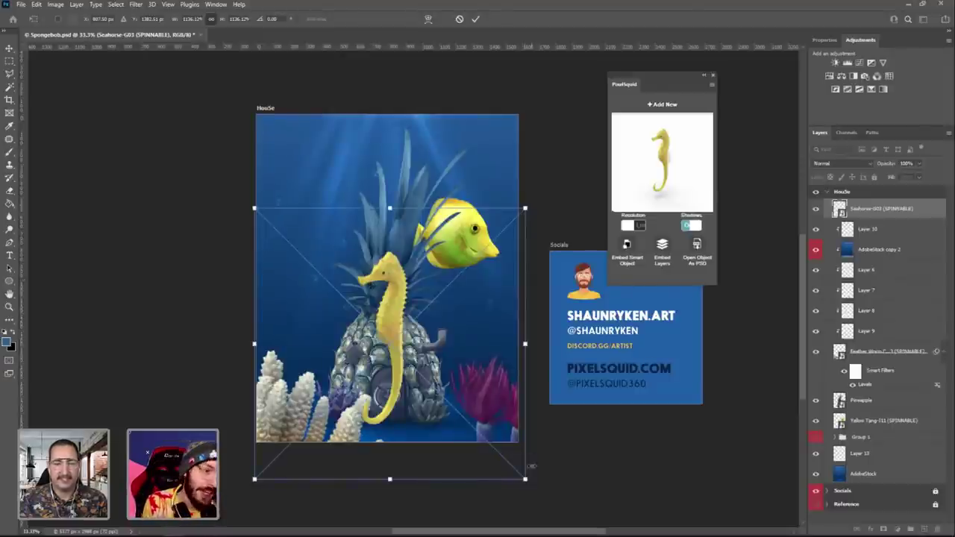
{"action": "left_click_drag", "start_coordinate": [526, 479], "coordinate": [486, 445]}
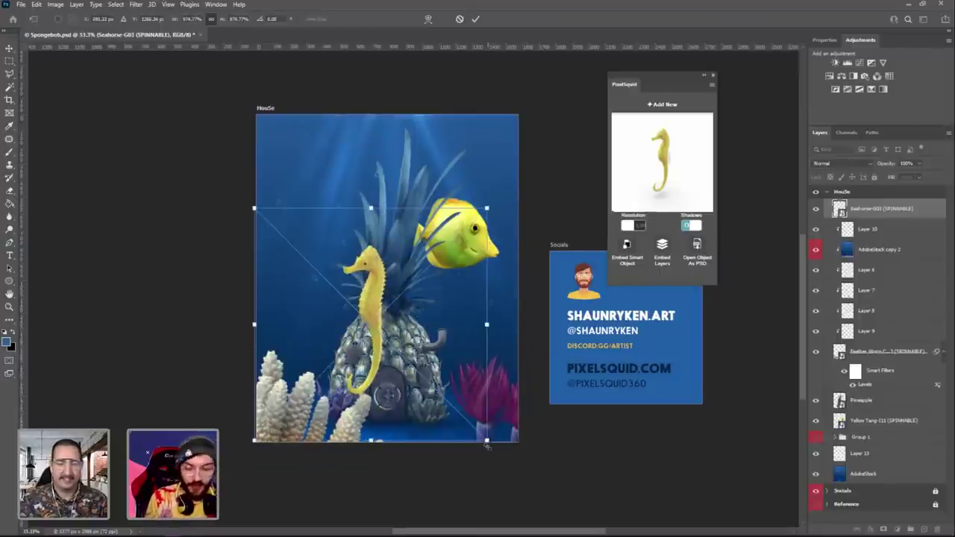
{"action": "key", "text": "Return"}
{"action": "left_click_drag", "start_coordinate": [377, 321], "coordinate": [303, 228]}
{"action": "left_click_drag", "start_coordinate": [662, 155], "coordinate": [687, 157]}
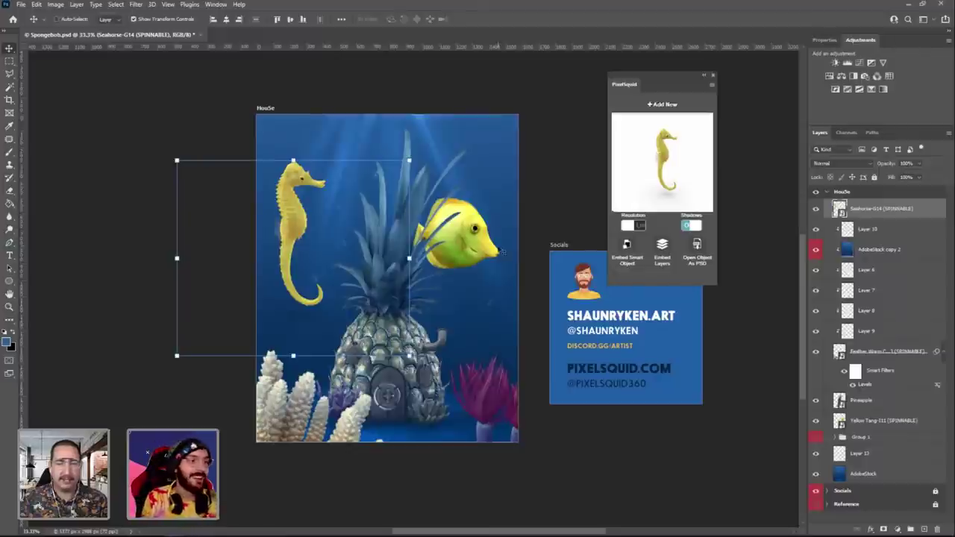
Turn off the seahorse's shadow and adjust its size, undoing a trial rotation.
{"action": "left_click", "coordinate": [693, 227]}
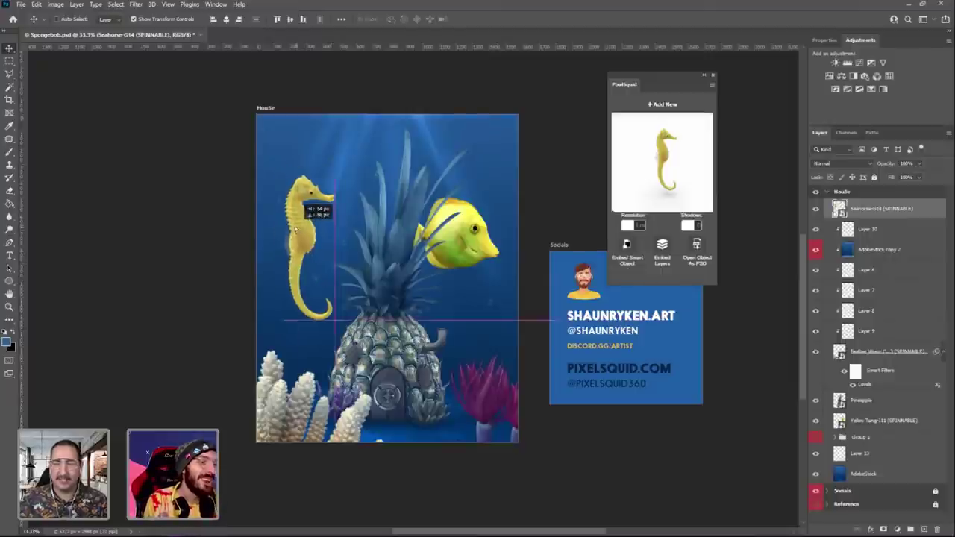
{"action": "key", "text": "ctrl+t"}
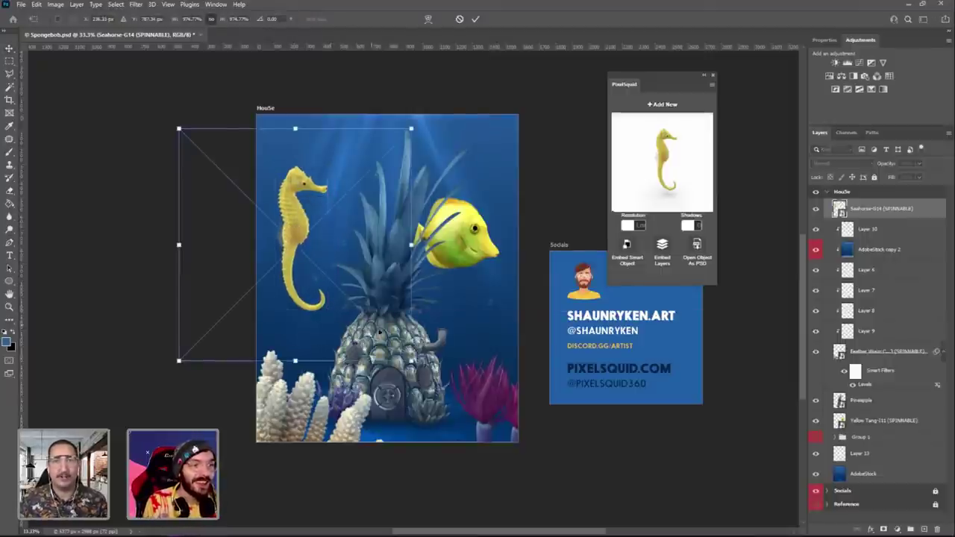
{"action": "left_click_drag", "start_coordinate": [411, 362], "coordinate": [465, 427]}
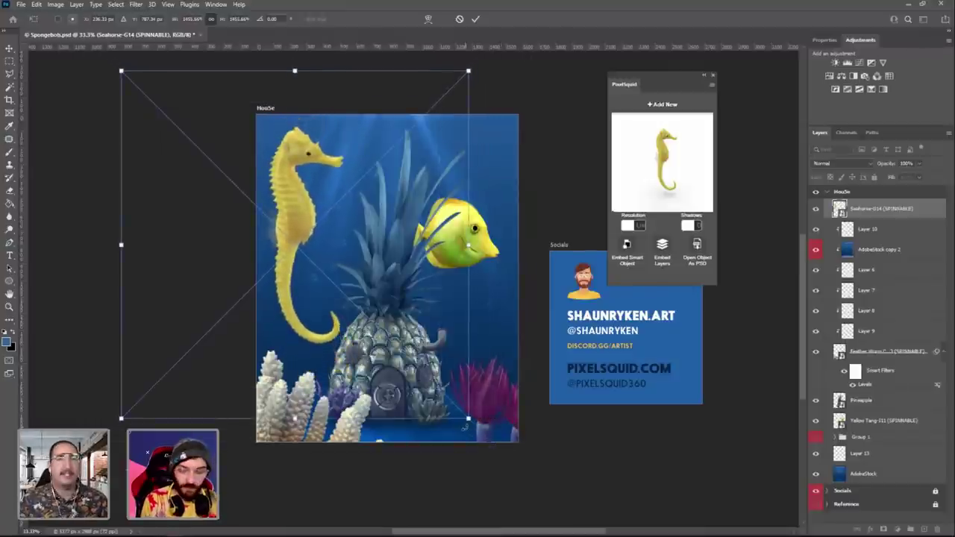
{"action": "key", "text": "Return"}
{"action": "key", "text": "ctrl+t"}
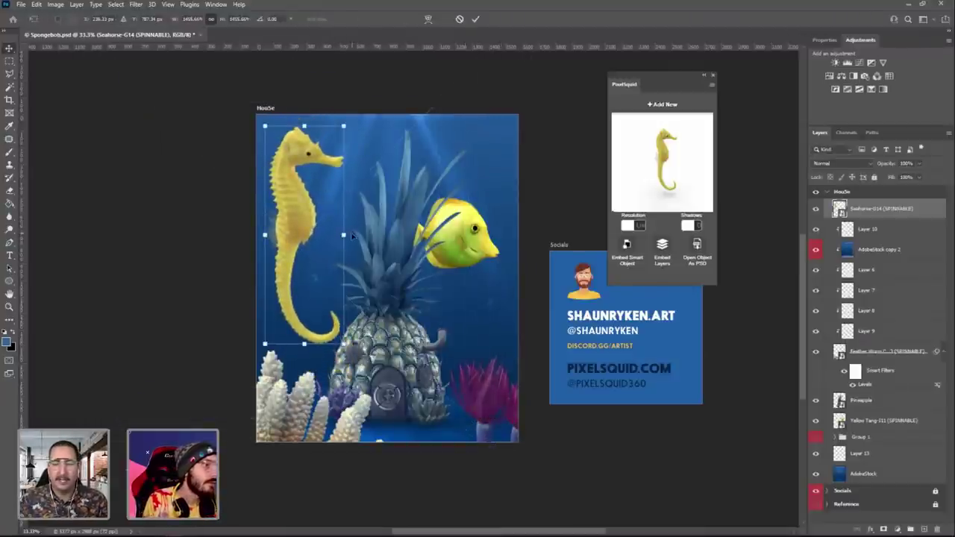
{"action": "left_click_drag", "start_coordinate": [482, 246], "coordinate": [494, 275]}
{"action": "key", "text": "ctrl+z"}
{"action": "key", "text": "Return"}
{"action": "left_click_drag", "start_coordinate": [312, 204], "coordinate": [306, 201]}
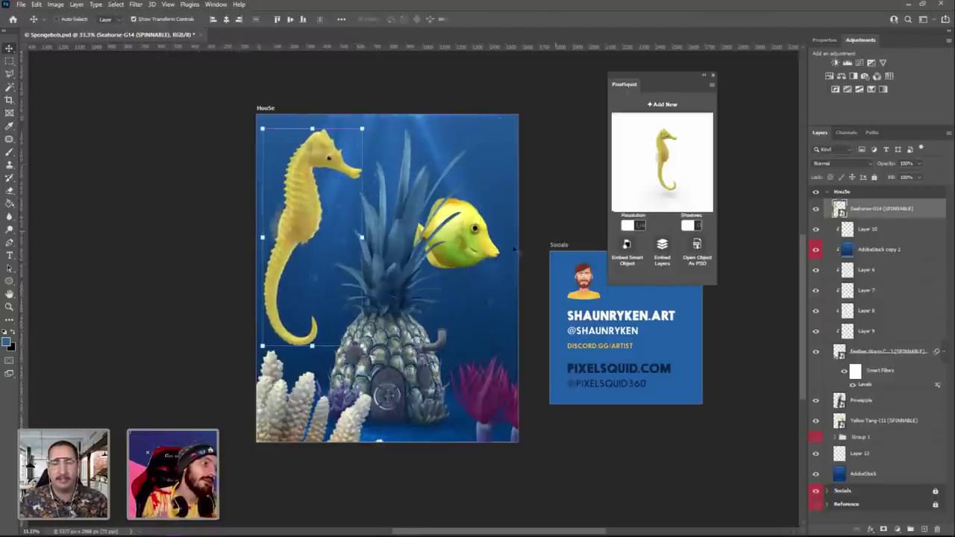
Shrink the seahorse small, spin it, and move it down beside the house above the corals.
{"action": "key", "text": "ctrl+t"}
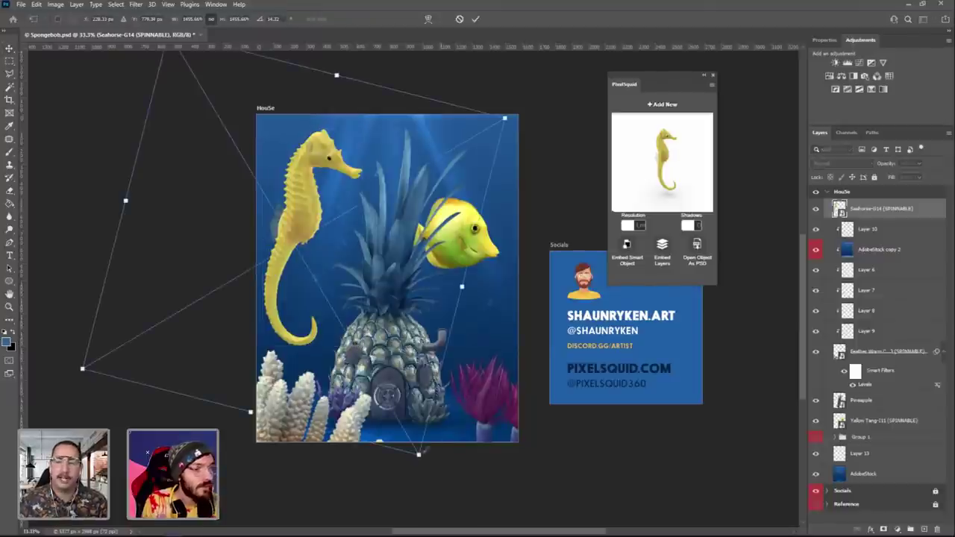
{"action": "left_click_drag", "start_coordinate": [418, 454], "coordinate": [319, 300]}
{"action": "key", "text": "Return"}
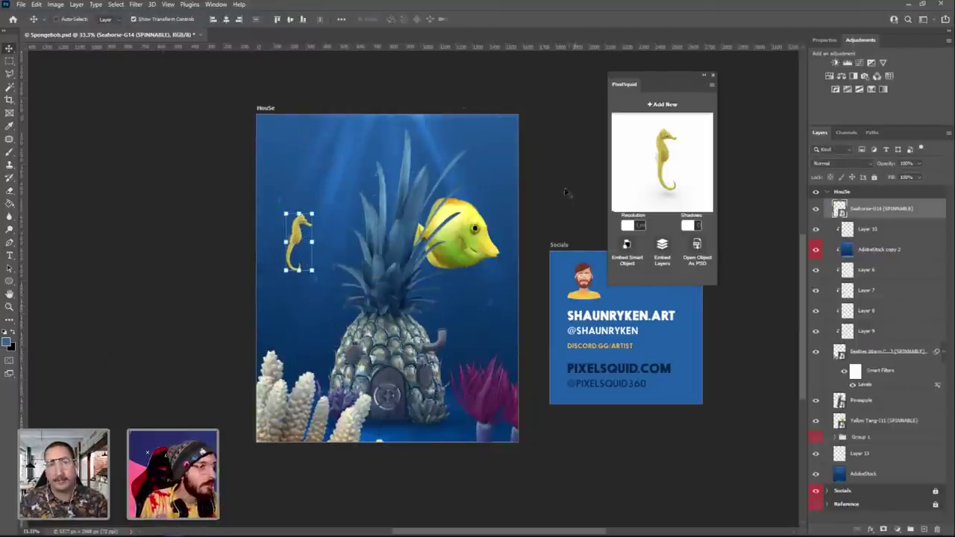
{"action": "left_click_drag", "start_coordinate": [648, 170], "coordinate": [660, 169]}
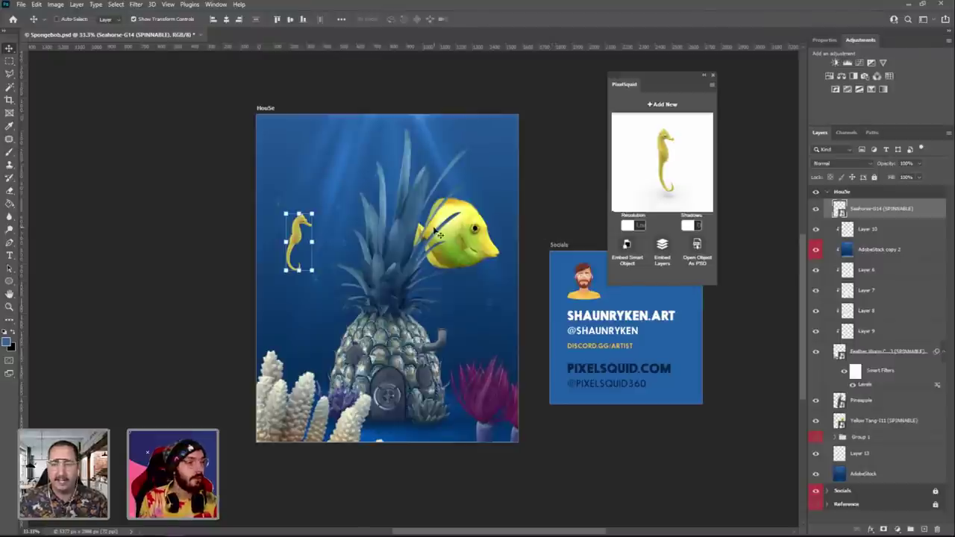
{"action": "left_click_drag", "start_coordinate": [300, 239], "coordinate": [308, 294]}
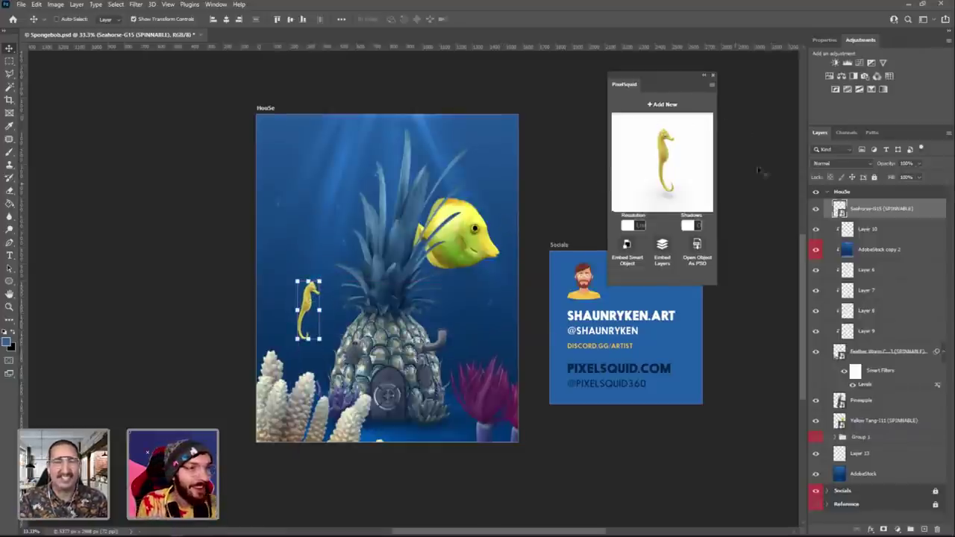
{"action": "left_click_drag", "start_coordinate": [663, 75], "coordinate": [679, 68]}
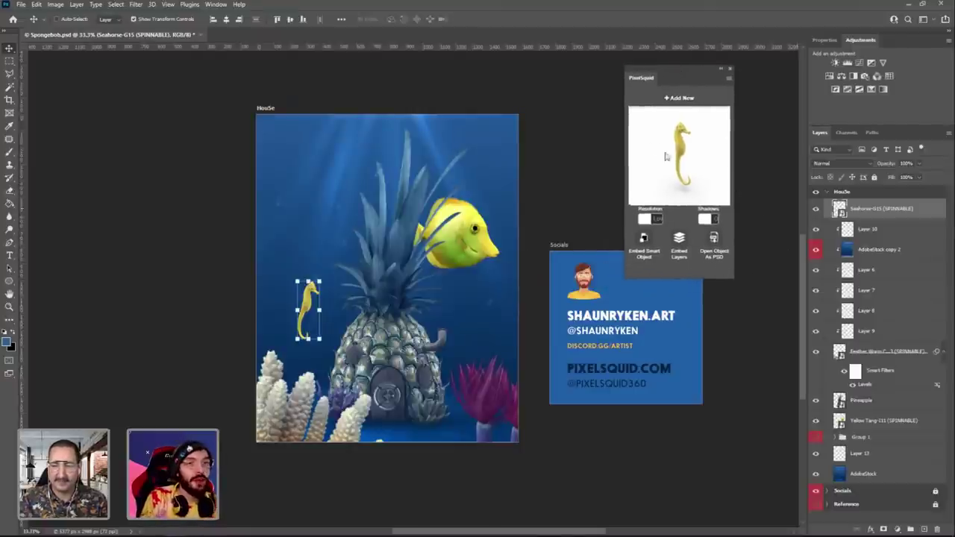
Open Window > Libraries to show the saved rays-of-light and underwater-bubbles graphics.
{"action": "left_click", "coordinate": [216, 4]}
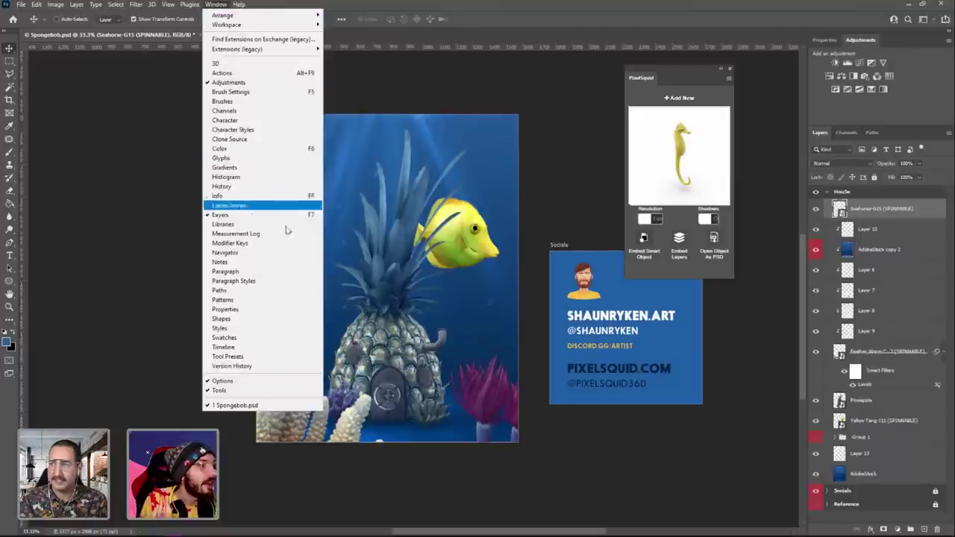
{"action": "left_click", "coordinate": [261, 224]}
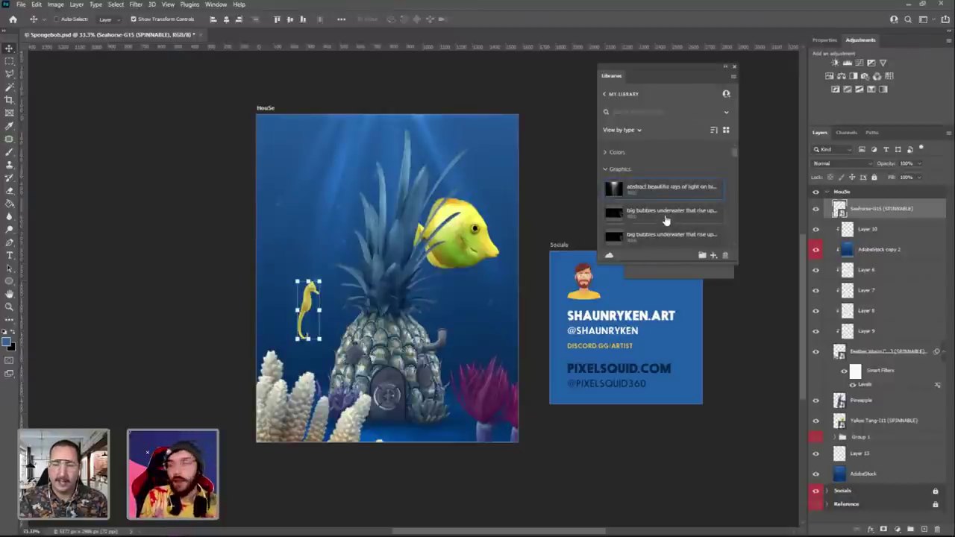
{"action": "mouse_move", "coordinate": [666, 220]}
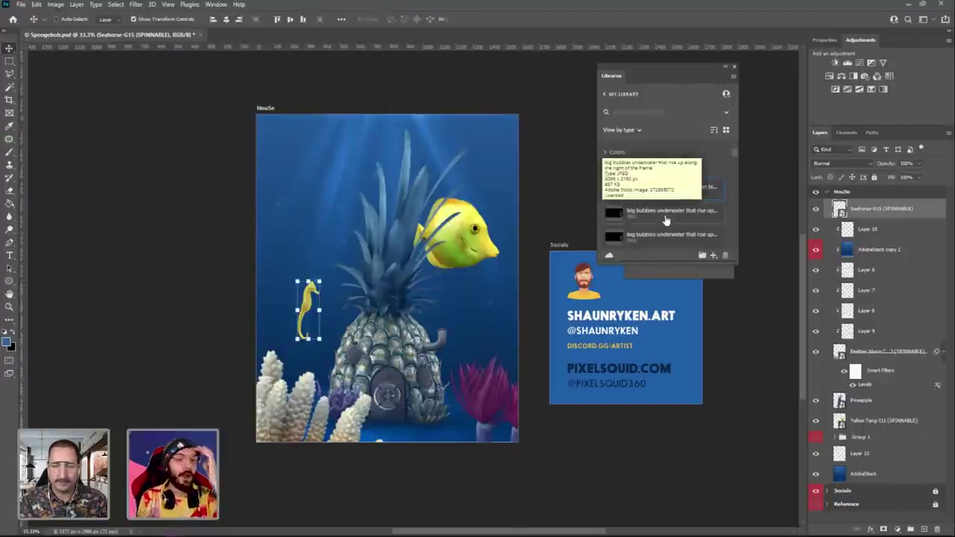
{"action": "mouse_move", "coordinate": [663, 196]}
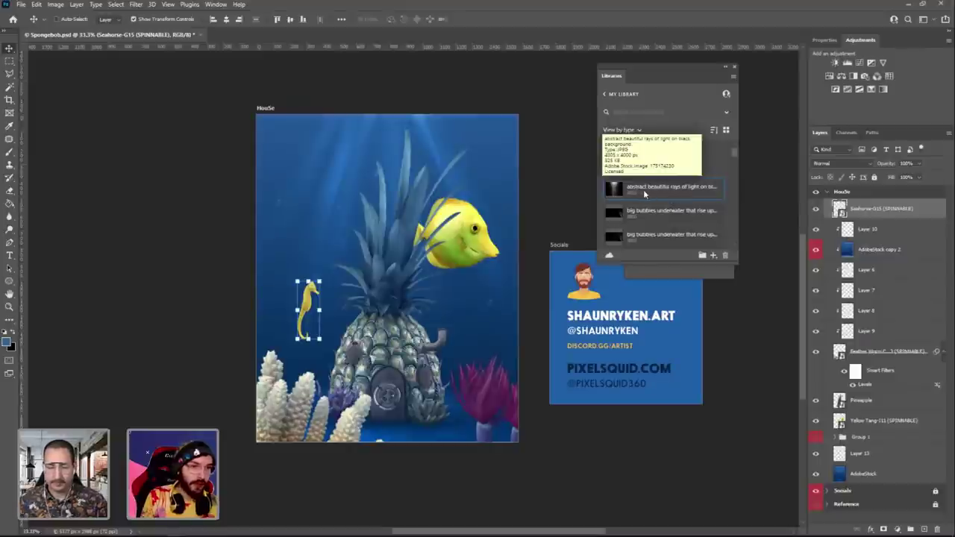
{"action": "left_click_drag", "start_coordinate": [387, 191], "coordinate": [386, 194]}
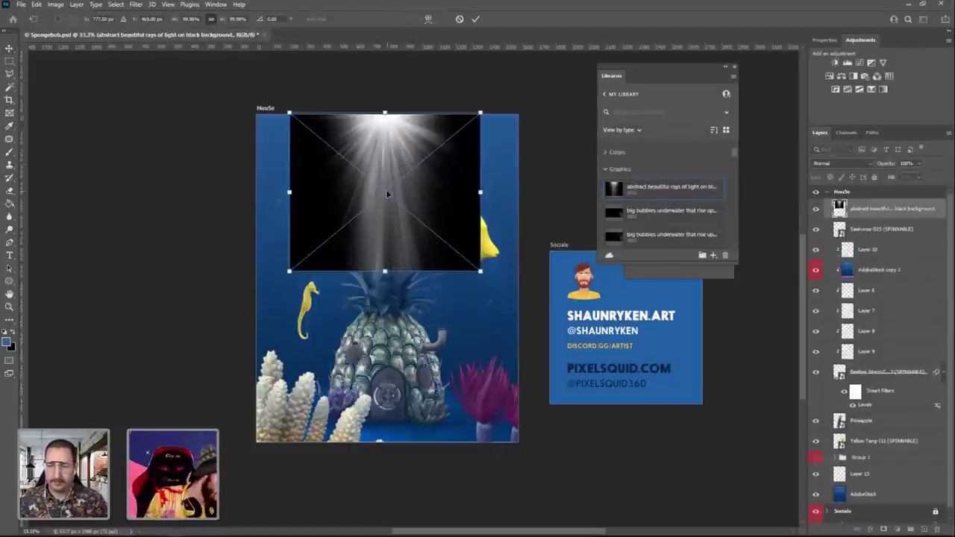
{"action": "left_click_drag", "start_coordinate": [480, 272], "coordinate": [621, 389]}
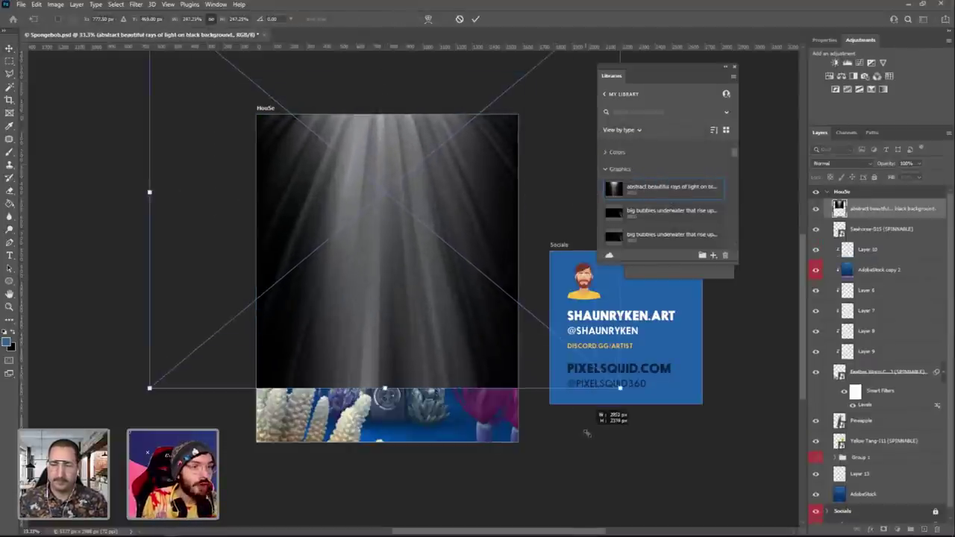
{"action": "key", "text": "Return"}
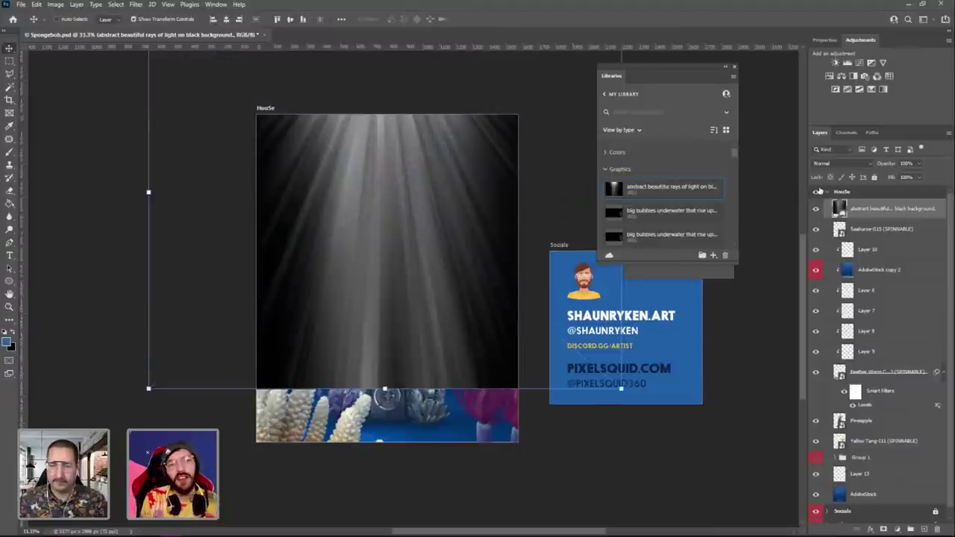
{"action": "left_click", "coordinate": [840, 166]}
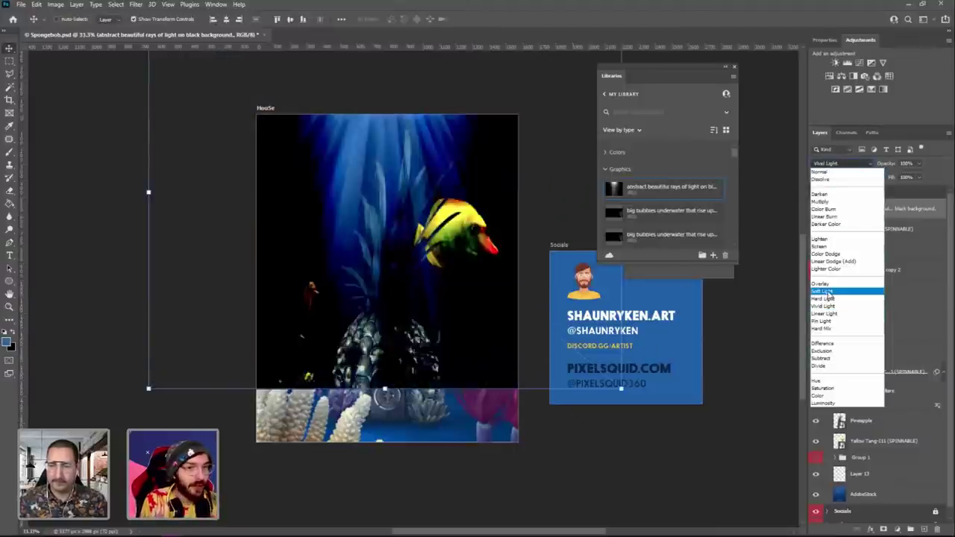
{"action": "left_click", "coordinate": [835, 247]}
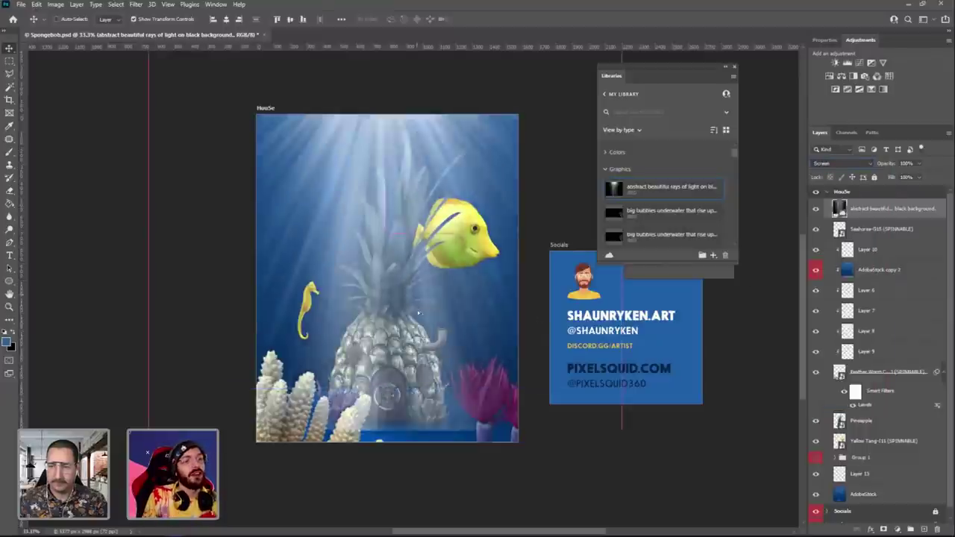
{"action": "left_click_drag", "start_coordinate": [420, 320], "coordinate": [440, 302]}
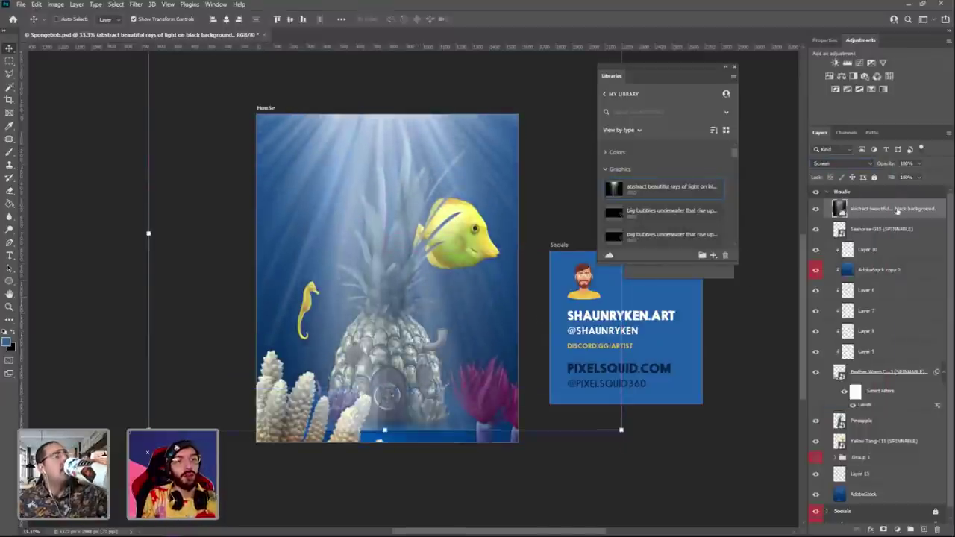
{"action": "left_click", "coordinate": [917, 164]}
{"action": "left_click_drag", "start_coordinate": [918, 177], "coordinate": [896, 177]}
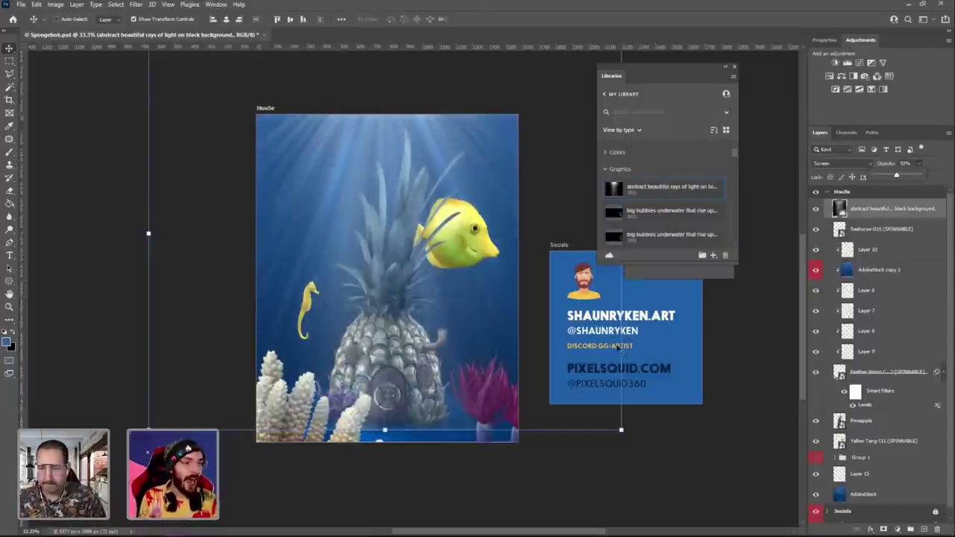
{"action": "left_click_drag", "start_coordinate": [455, 358], "coordinate": [435, 374]}
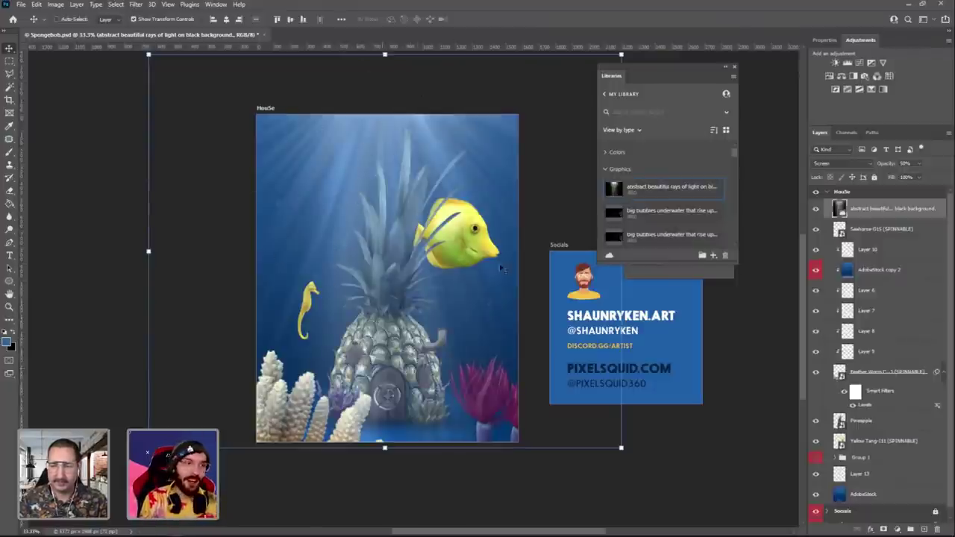
{"action": "left_click", "coordinate": [816, 209]}
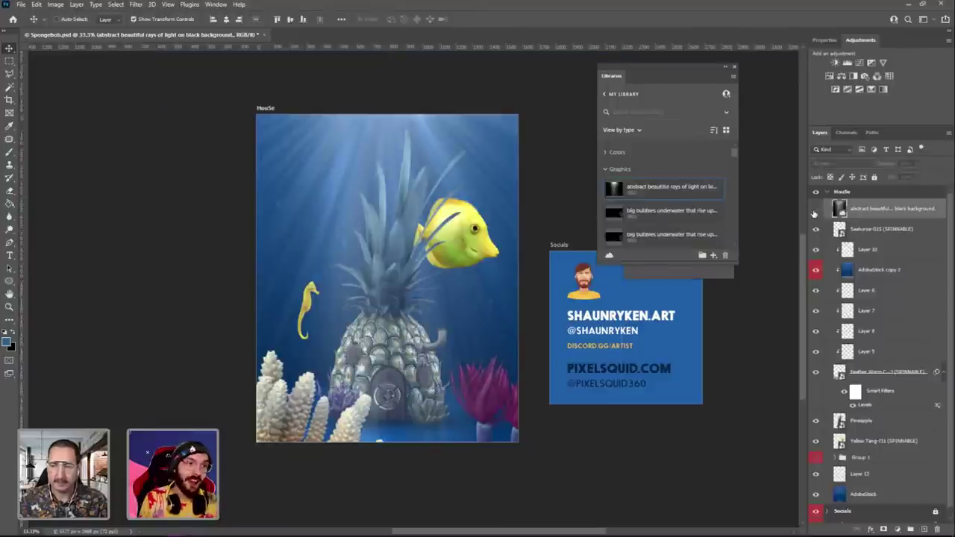
{"action": "key", "text": "Delete"}
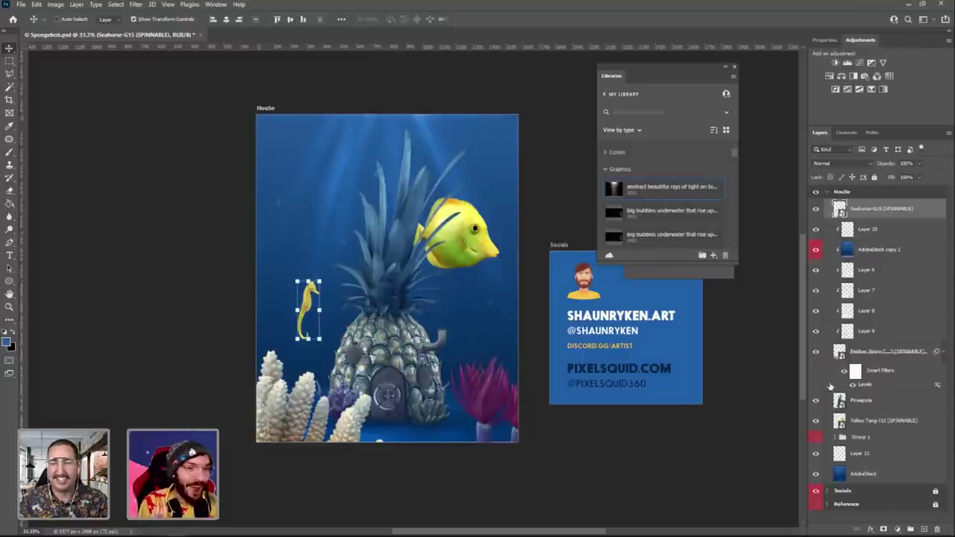
On a new layer, paint a soft white dab on the pineapple top at 100% brush opacity.
{"action": "left_click", "coordinate": [924, 529]}
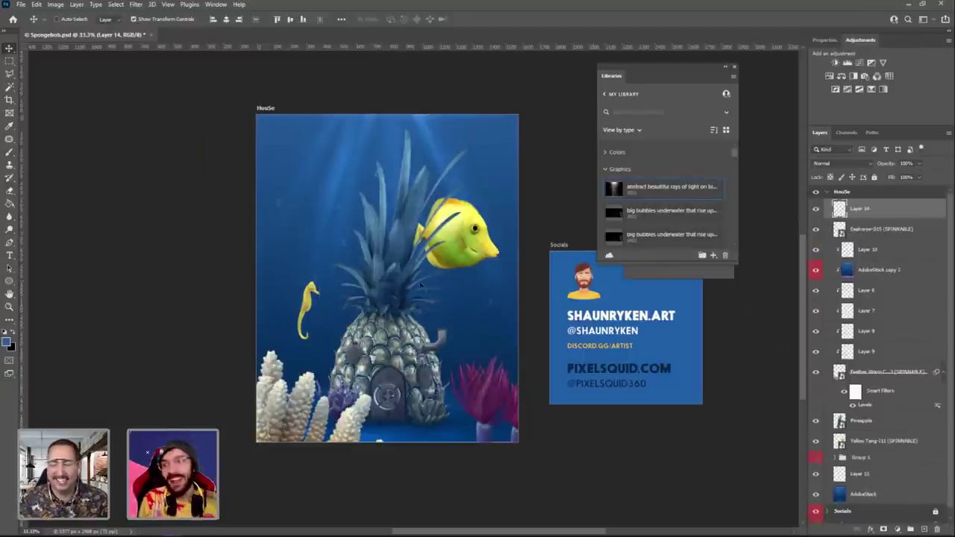
{"action": "left_click", "coordinate": [11, 154]}
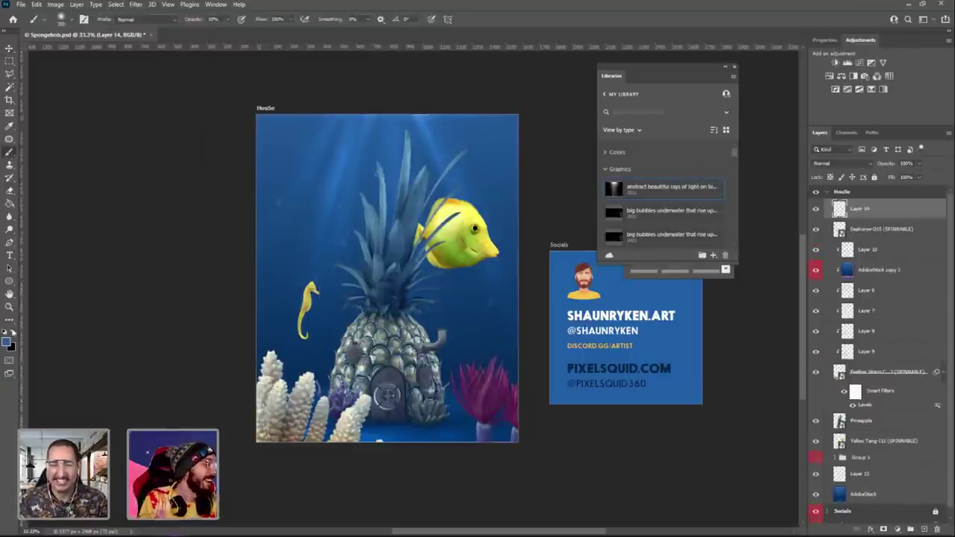
{"action": "key", "text": "d"}
{"action": "key", "text": "x"}
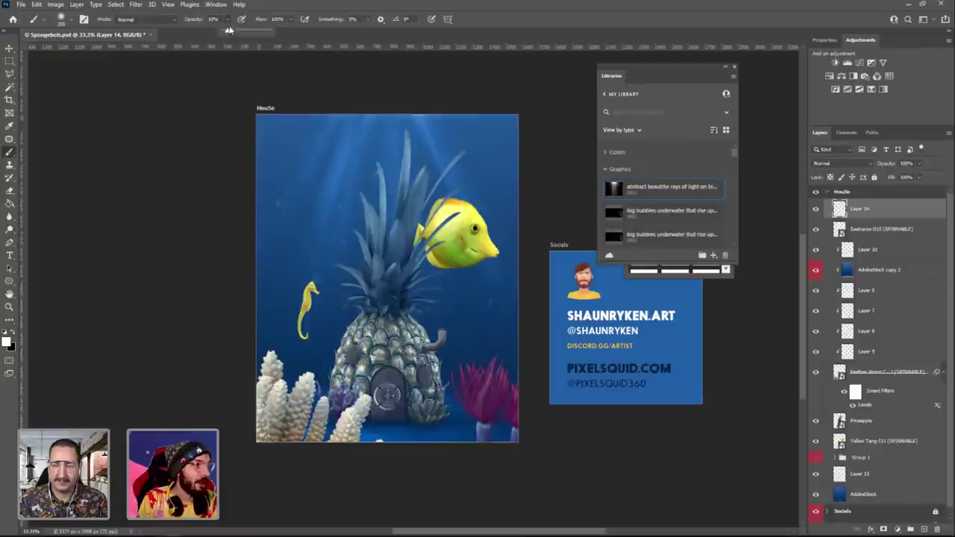
{"action": "left_click_drag", "start_coordinate": [229, 29], "coordinate": [329, 42]}
{"action": "left_click", "coordinate": [385, 235]}
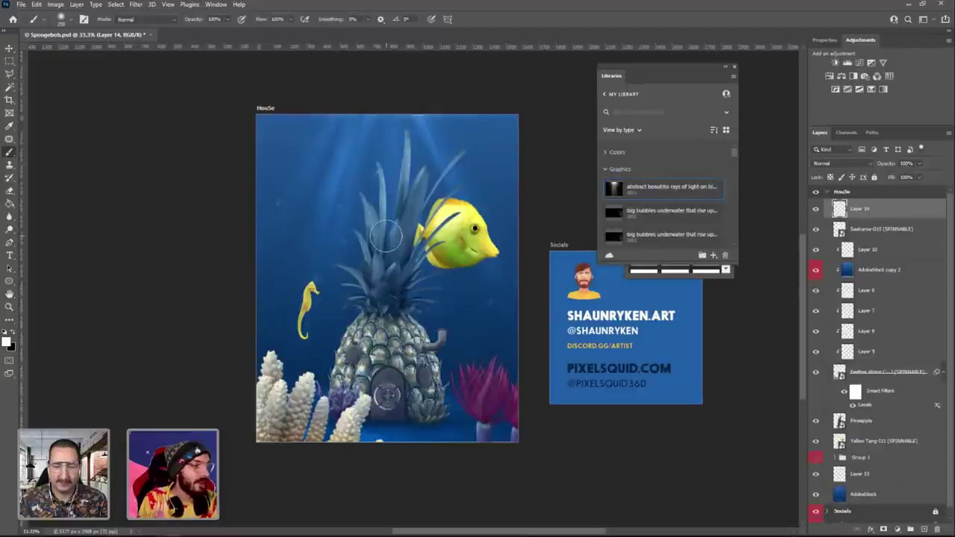
{"action": "left_click", "coordinate": [387, 236]}
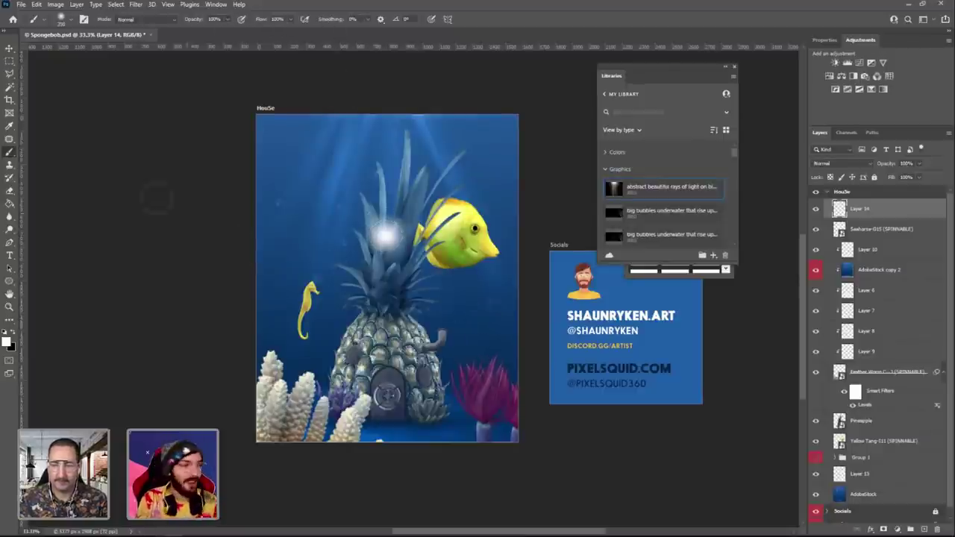
Squash the white dab vertically into a thin horizontal streak with Free Transform.
{"action": "left_click", "coordinate": [11, 49]}
{"action": "left_click", "coordinate": [387, 202]}
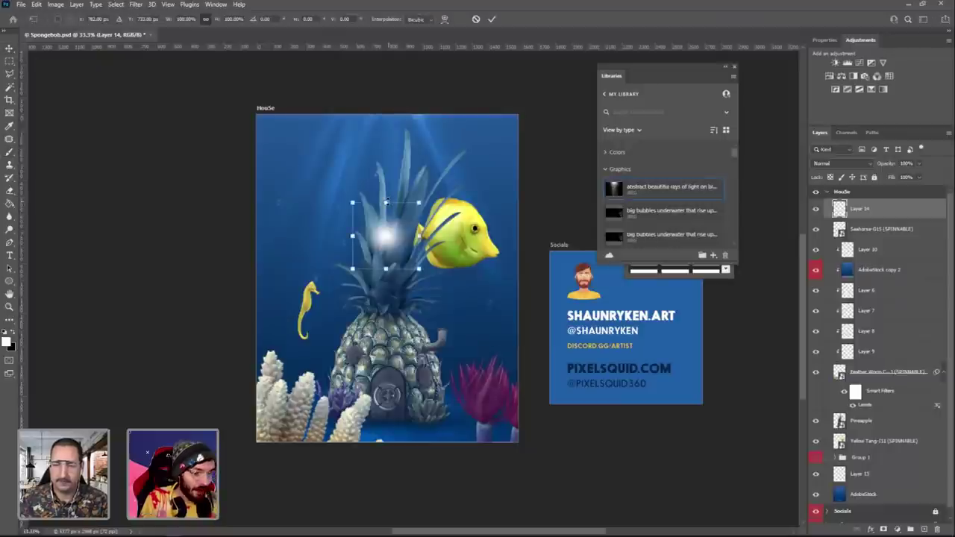
{"action": "left_click_drag", "start_coordinate": [387, 202], "coordinate": [386, 228]}
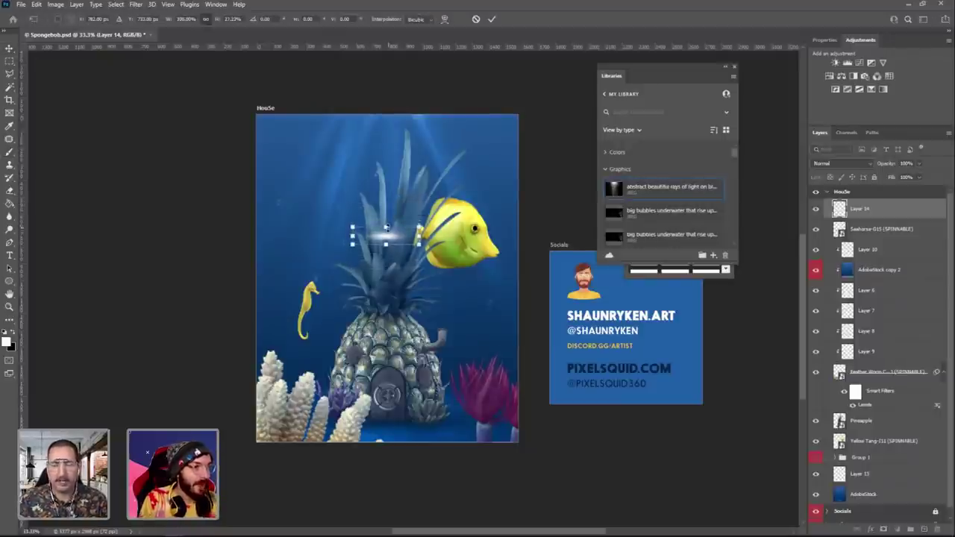
{"action": "key", "text": "Return"}
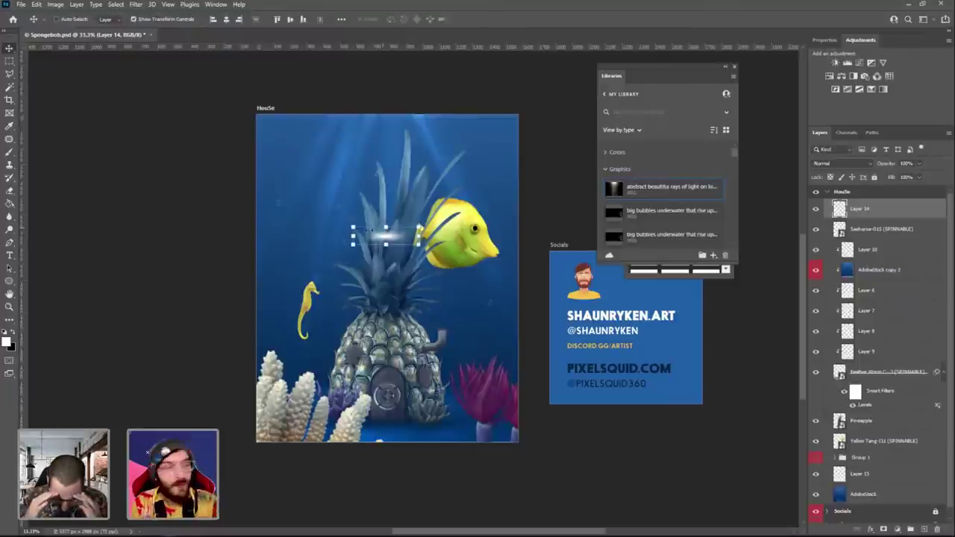
Zoom in on the pineapple top, fit the image back on screen, and select an area over it.
{"action": "left_click", "coordinate": [10, 61]}
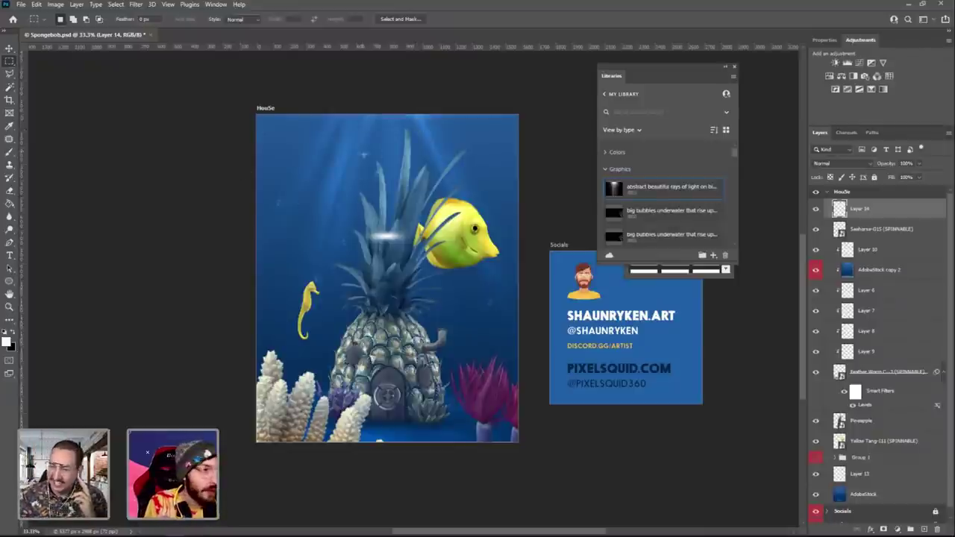
{"action": "left_click", "coordinate": [9, 306]}
{"action": "left_click", "coordinate": [324, 152]}
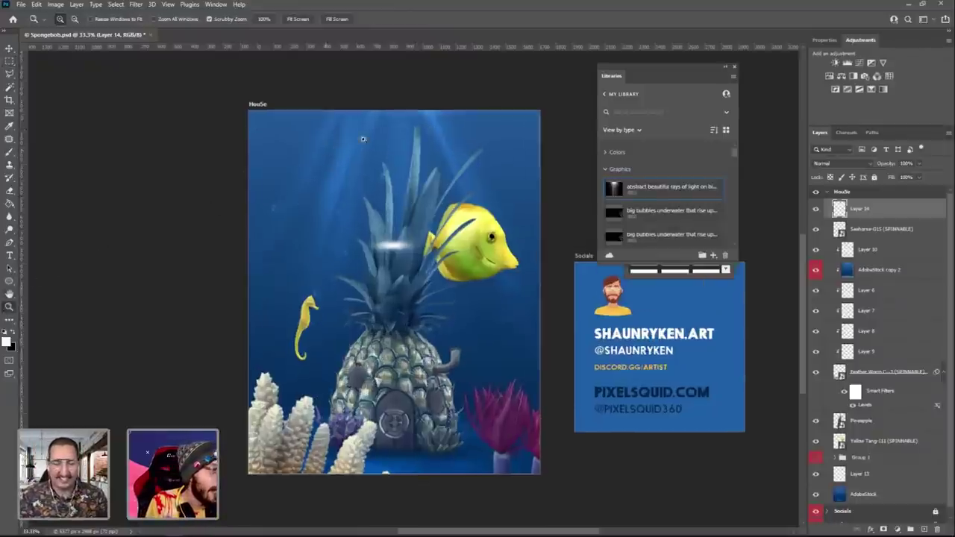
{"action": "left_click", "coordinate": [378, 150]}
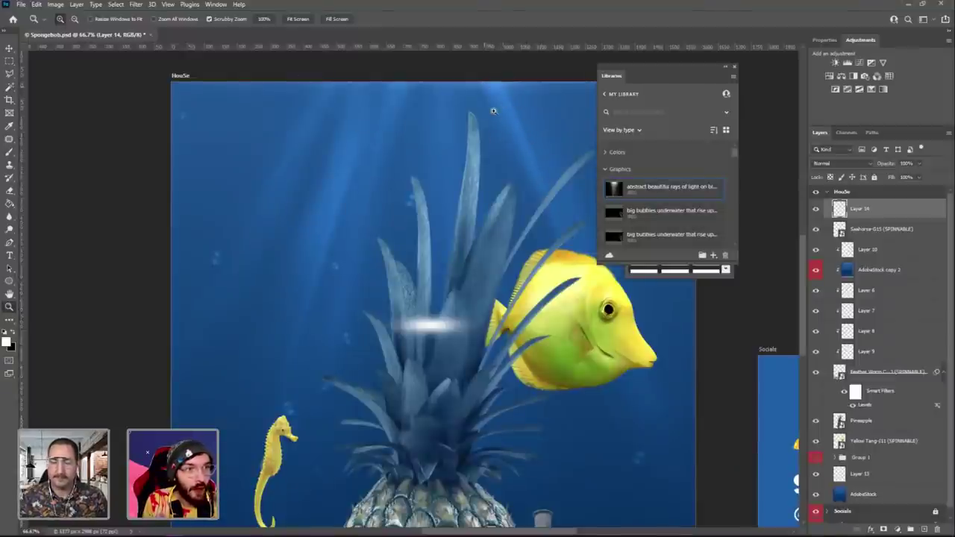
{"action": "right_click", "coordinate": [401, 231]}
{"action": "left_click", "coordinate": [442, 239]}
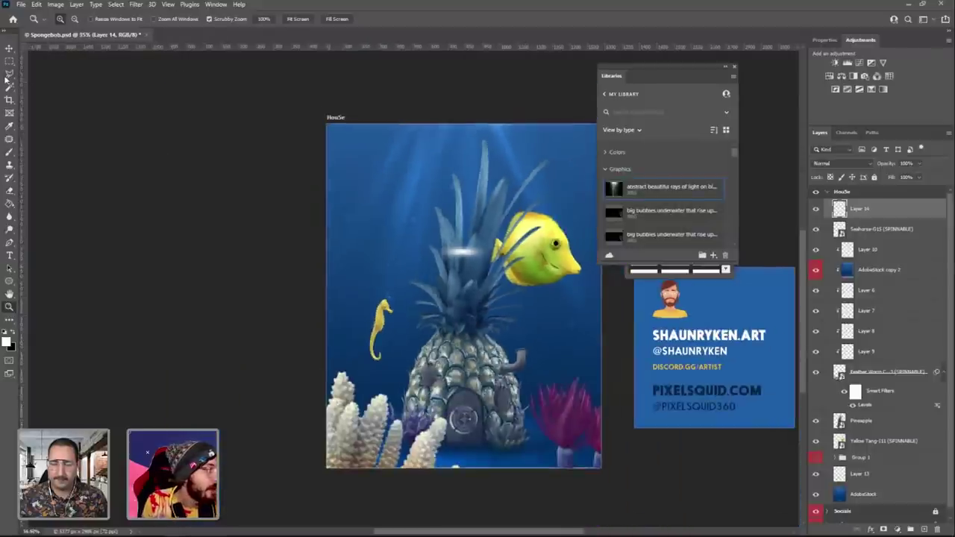
{"action": "left_click", "coordinate": [9, 60]}
{"action": "left_click_drag", "start_coordinate": [524, 295], "coordinate": [389, 254]}
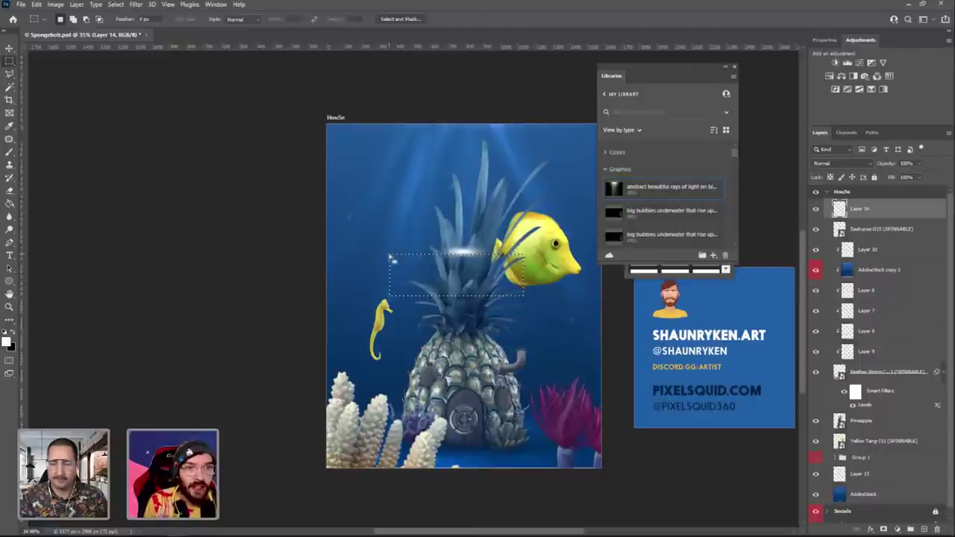
Deselect, stretch the streak wider, rotate it into a slanted light ray, and move it up-left.
{"action": "key", "text": "ctrl+d"}
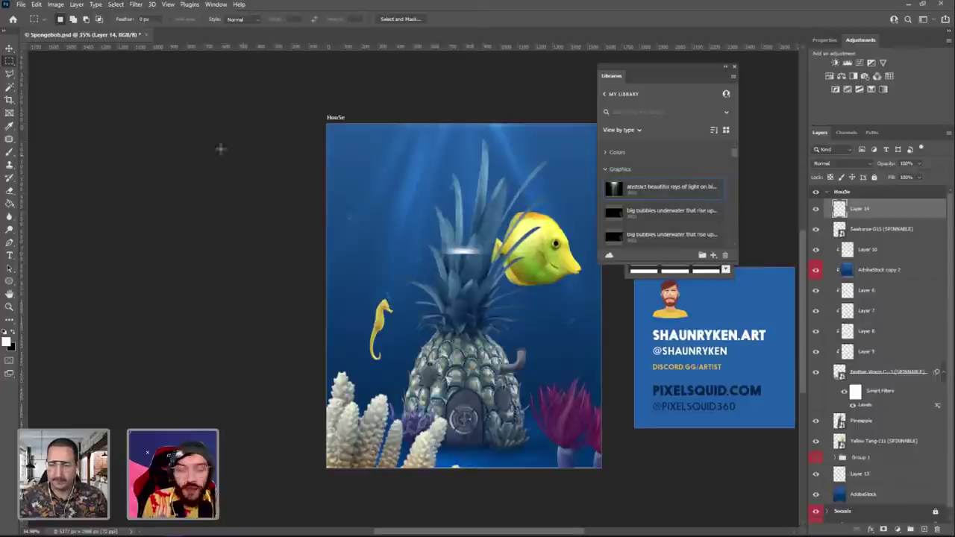
{"action": "left_click", "coordinate": [10, 48]}
{"action": "key", "text": "ctrl+t"}
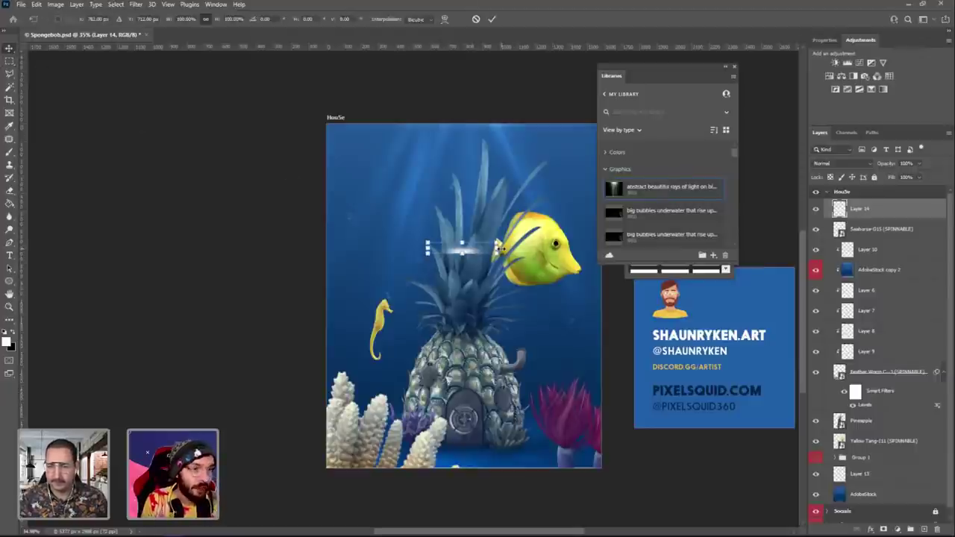
{"action": "left_click_drag", "start_coordinate": [496, 247], "coordinate": [738, 248]}
{"action": "key", "text": "Return"}
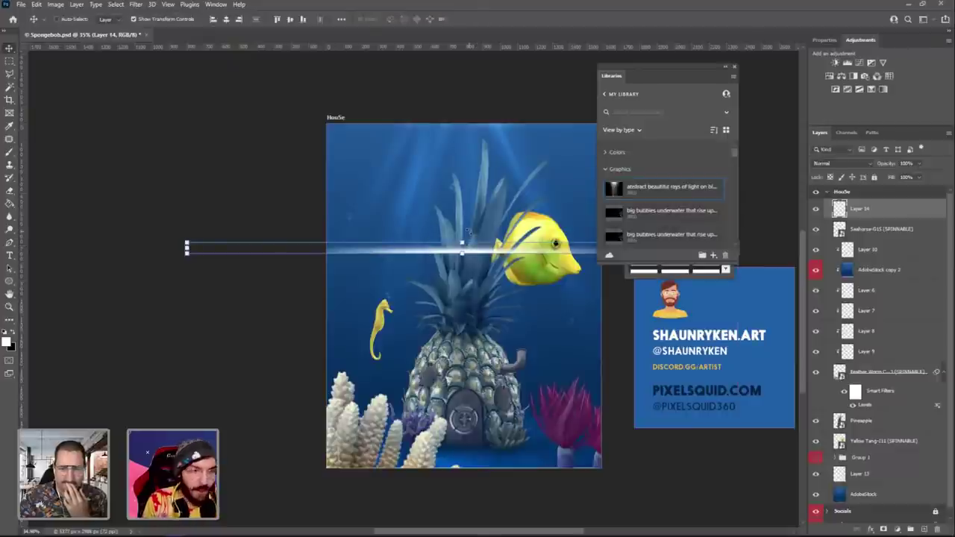
{"action": "key", "text": "ctrl+t"}
{"action": "left_click_drag", "start_coordinate": [464, 224], "coordinate": [418, 191]}
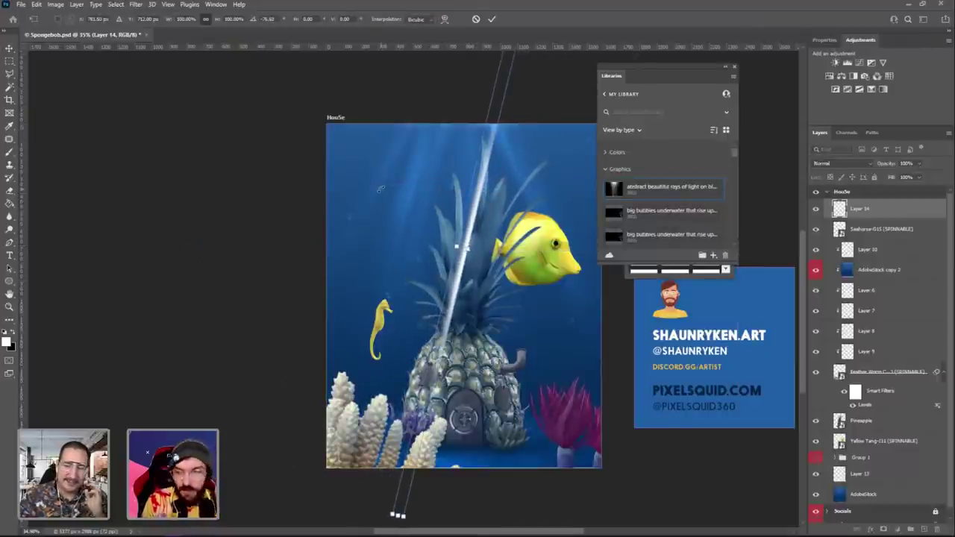
{"action": "key", "text": "Return"}
{"action": "left_click_drag", "start_coordinate": [482, 224], "coordinate": [453, 161]}
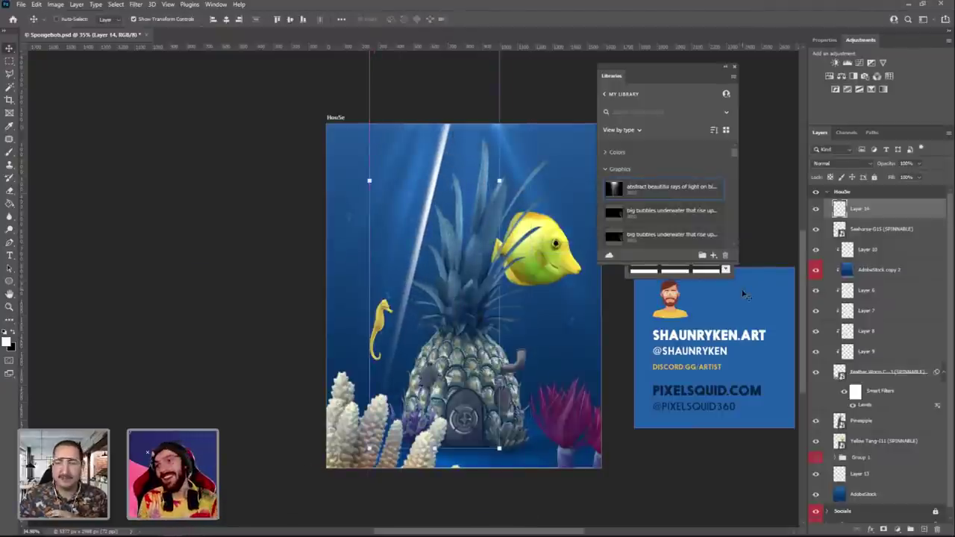
Set the light-ray layer to Overlay blending at about 52% opacity.
{"action": "left_click", "coordinate": [830, 163]}
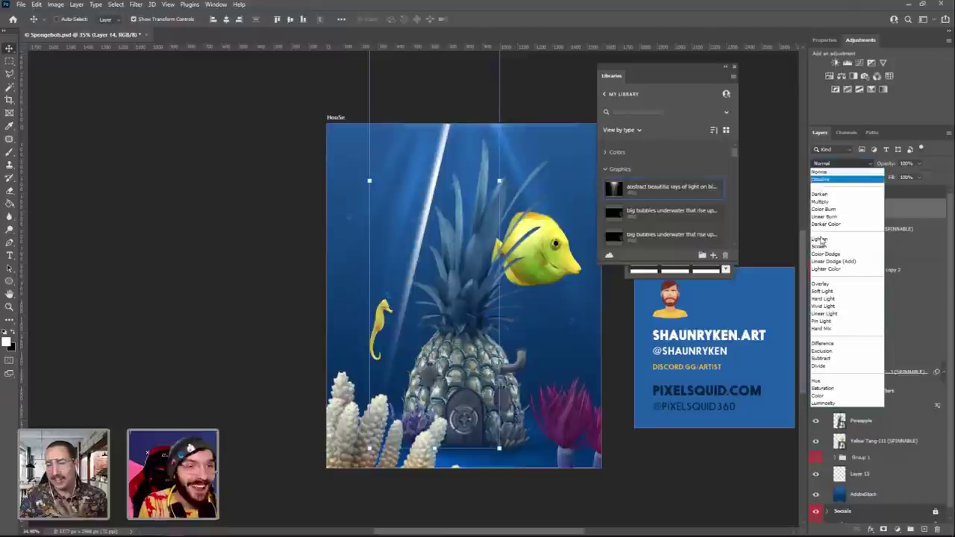
{"action": "left_click", "coordinate": [824, 287]}
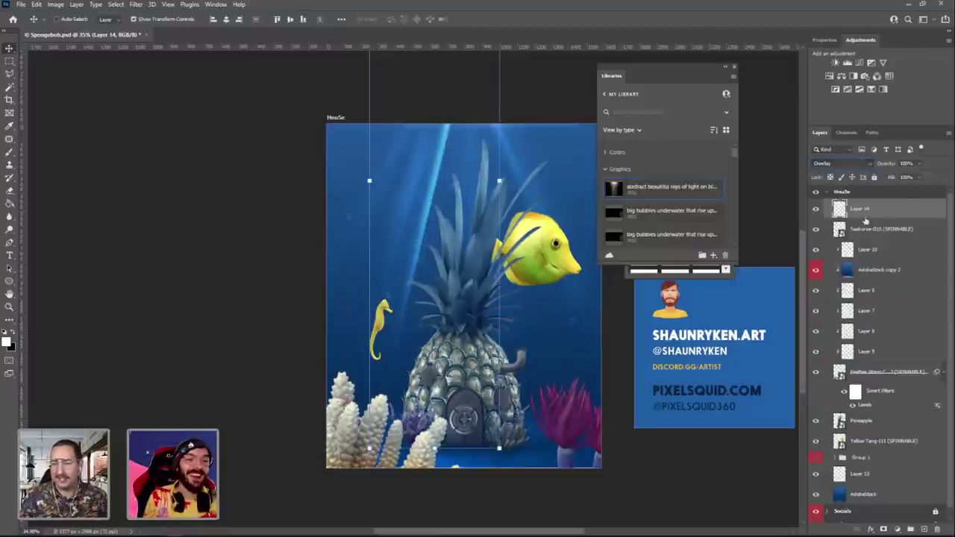
{"action": "left_click", "coordinate": [919, 162]}
{"action": "left_click_drag", "start_coordinate": [918, 178], "coordinate": [899, 177]}
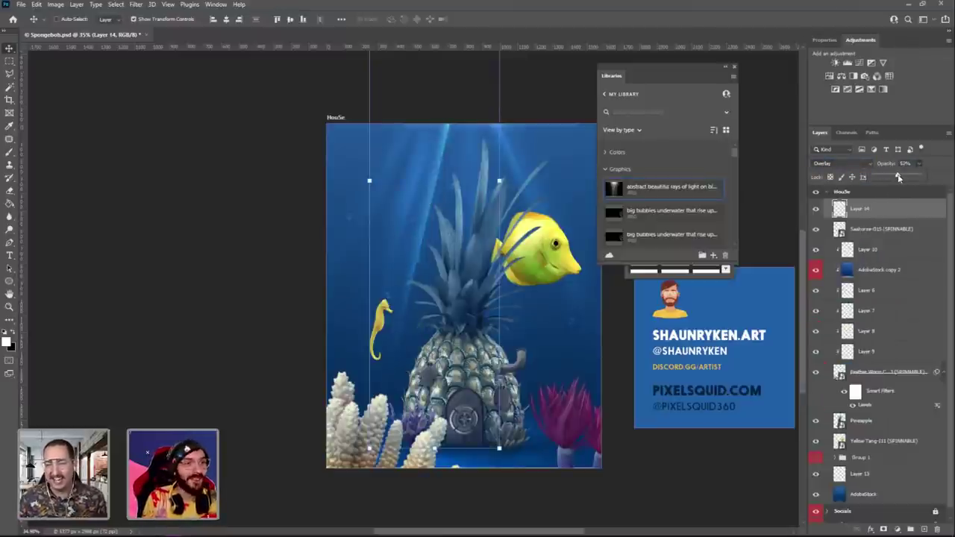
Soften the light rays with a 4.2-pixel Gaussian Blur.
{"action": "left_click", "coordinate": [134, 4]}
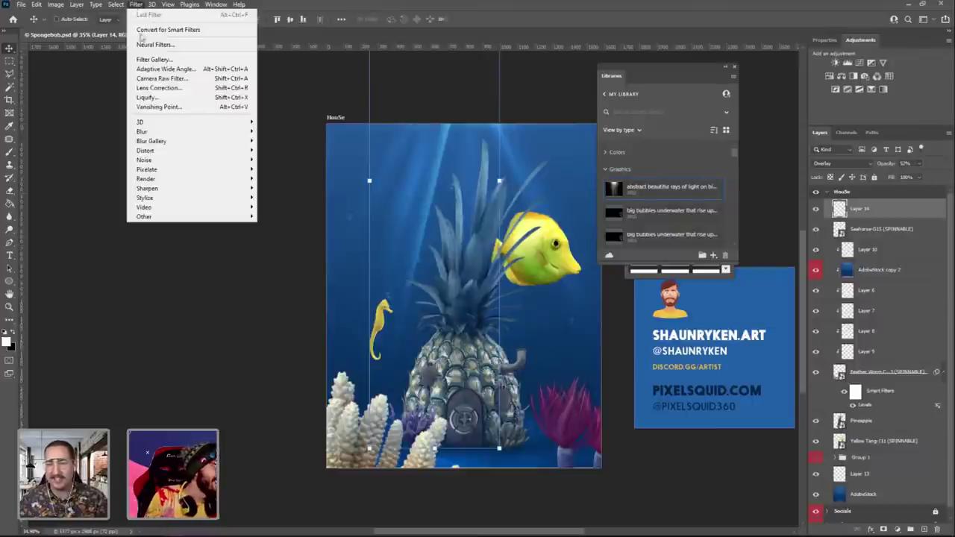
{"action": "mouse_move", "coordinate": [207, 132]}
{"action": "left_click", "coordinate": [296, 170]}
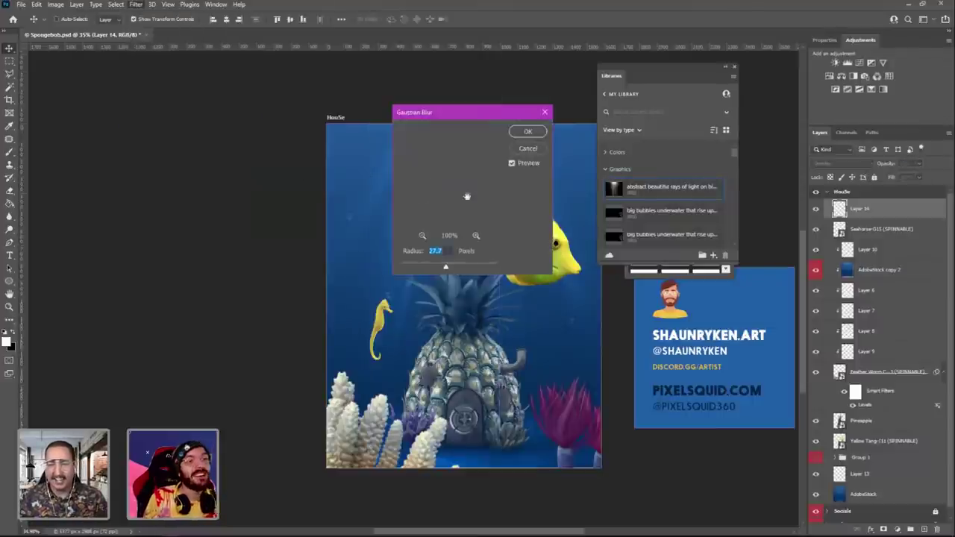
{"action": "left_click_drag", "start_coordinate": [459, 118], "coordinate": [609, 132]}
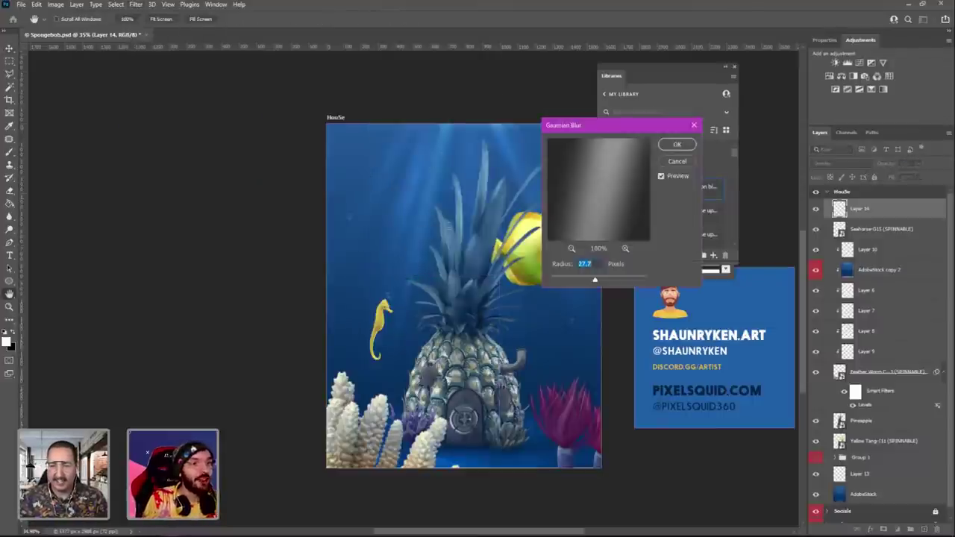
{"action": "left_click_drag", "start_coordinate": [595, 280], "coordinate": [563, 281]}
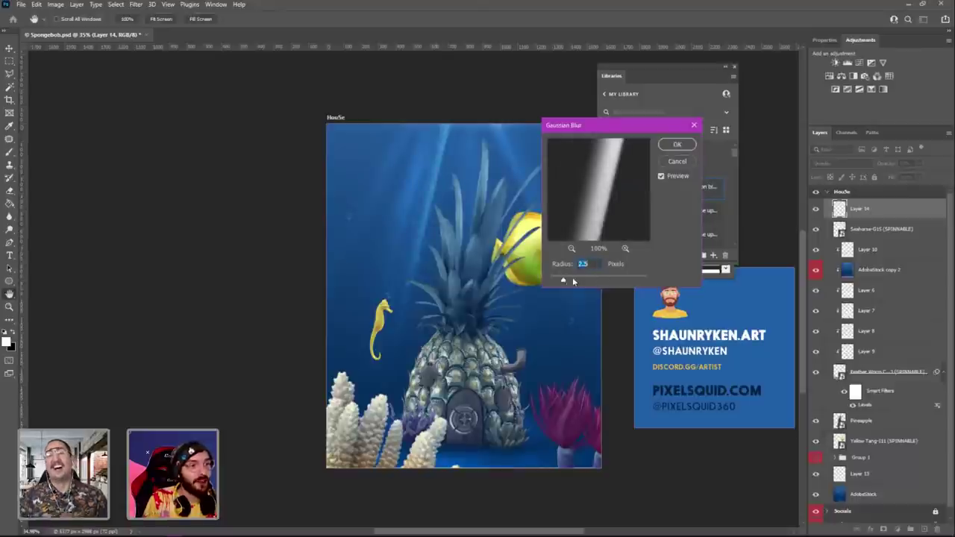
{"action": "left_click", "coordinate": [573, 281]}
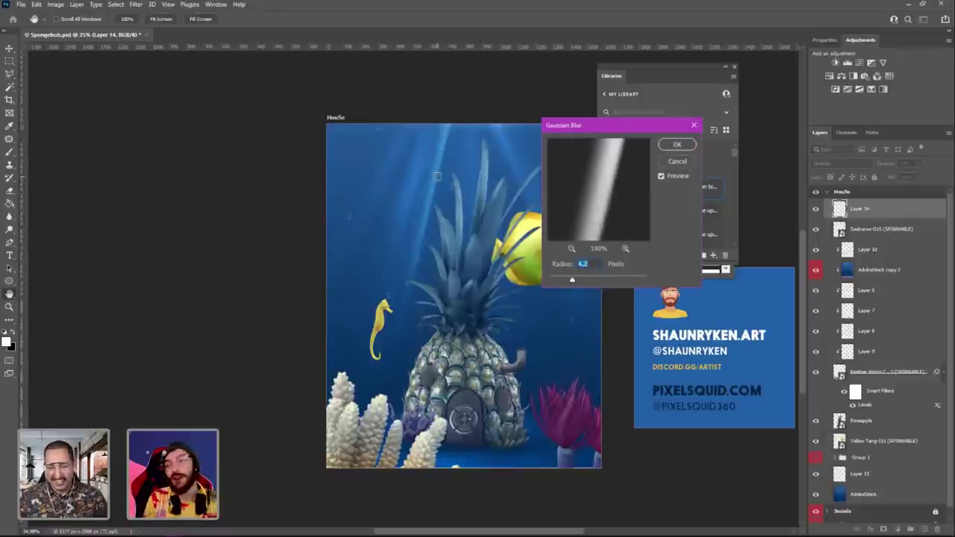
{"action": "left_click", "coordinate": [677, 145]}
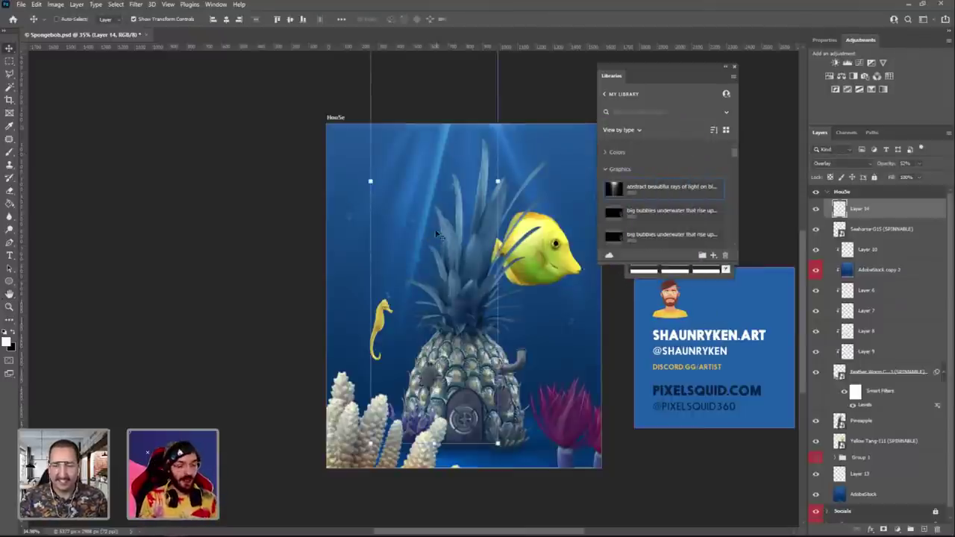
Duplicate the light rays and widen the copy to spread the light.
{"action": "left_click_drag", "start_coordinate": [424, 186], "coordinate": [475, 221]}
{"action": "key", "text": "ctrl+t"}
{"action": "left_click_drag", "start_coordinate": [582, 187], "coordinate": [551, 167]}
{"action": "key", "text": "ctrl+z"}
{"action": "key", "text": "ctrl+z"}
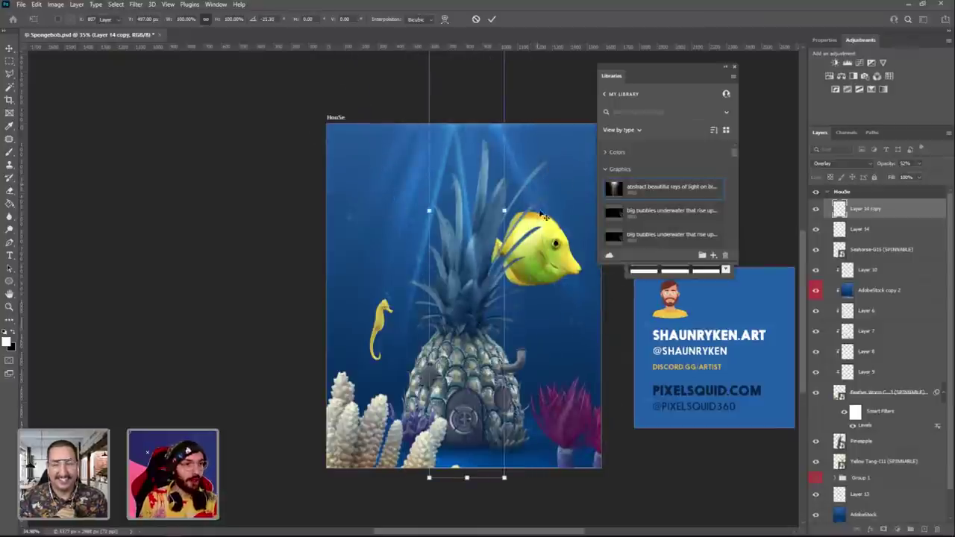
{"action": "left_click_drag", "start_coordinate": [507, 209], "coordinate": [639, 211]}
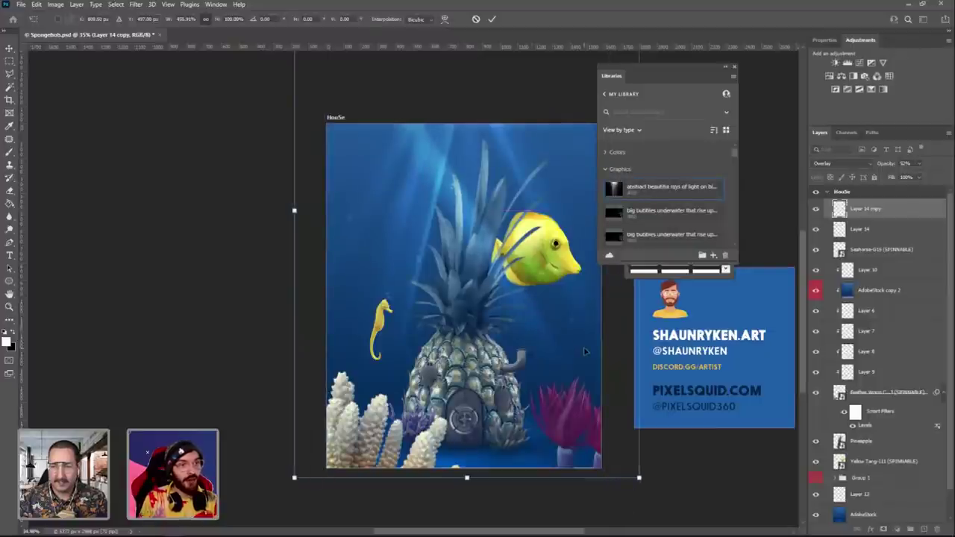
{"action": "key", "text": "Return"}
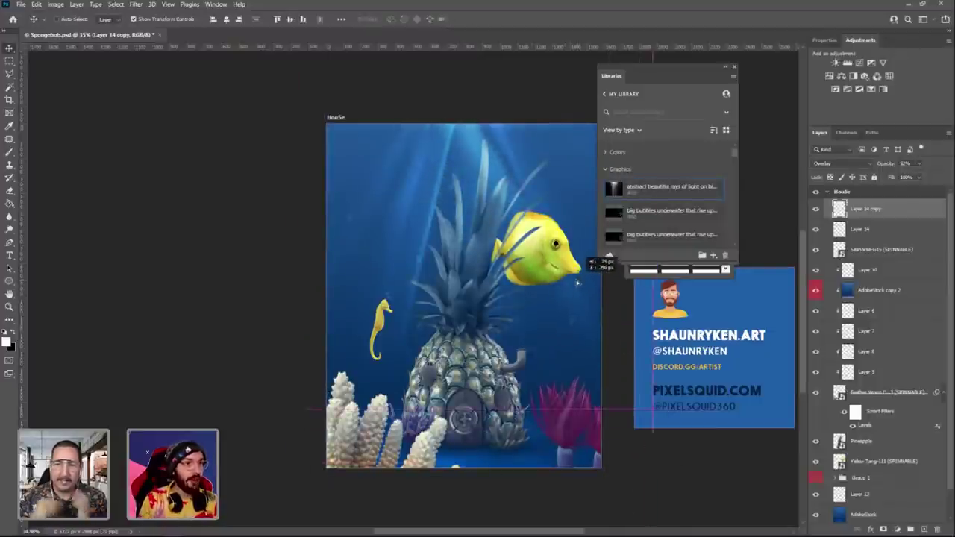
{"action": "left_click_drag", "start_coordinate": [662, 410], "coordinate": [603, 442]}
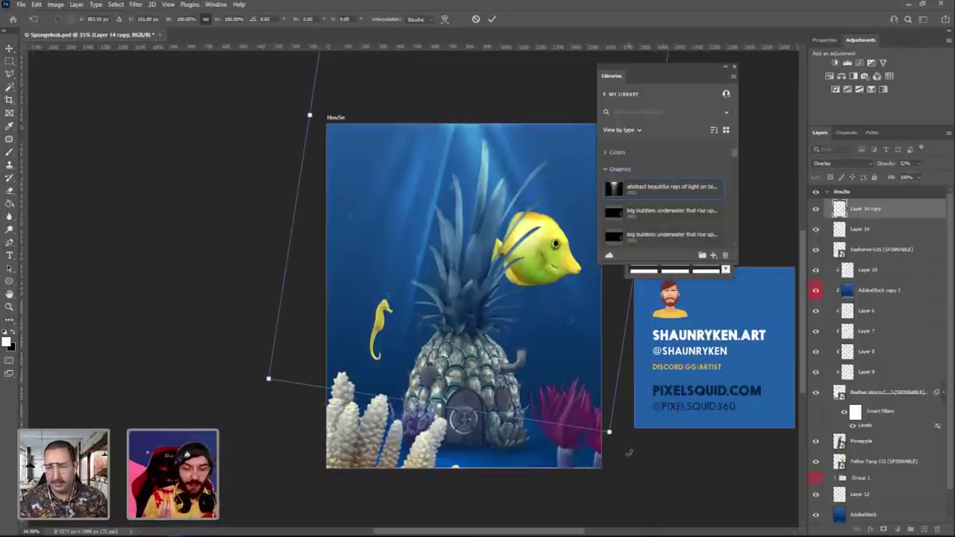
{"action": "key", "text": "ctrl+z"}
{"action": "key", "text": "Return"}
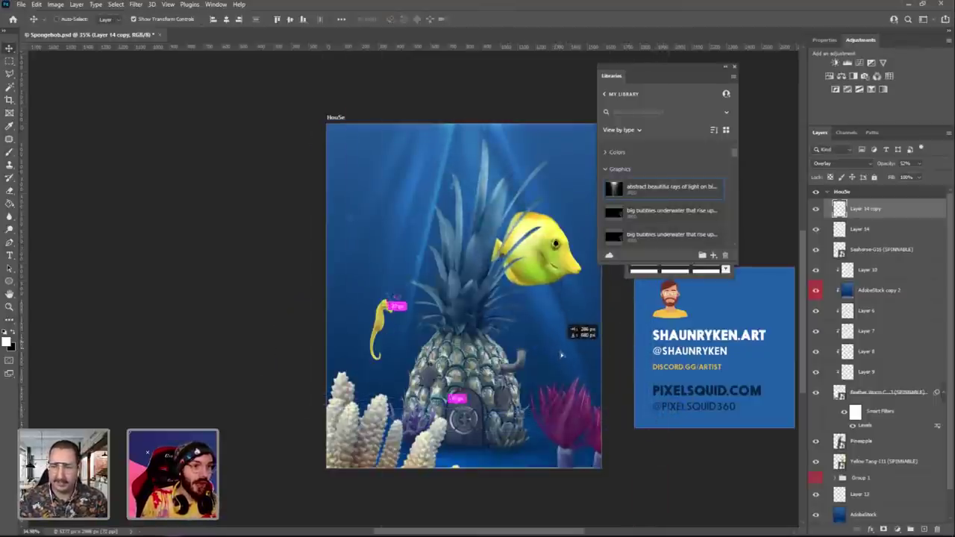
{"action": "key", "text": "ctrl+semicolon"}
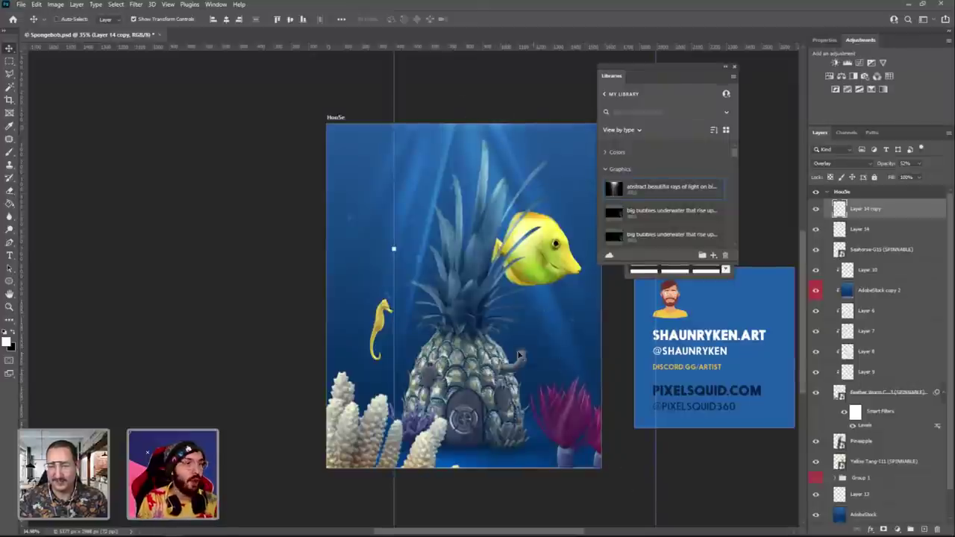
Widen, tilt and move the original Layer 14 rays over the pineapple house.
{"action": "left_click", "coordinate": [860, 230]}
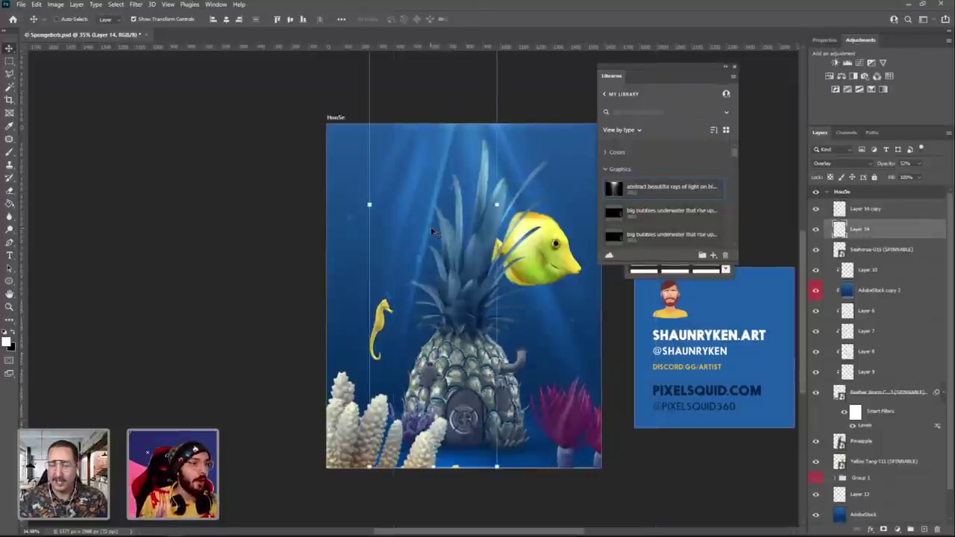
{"action": "left_click", "coordinate": [497, 226]}
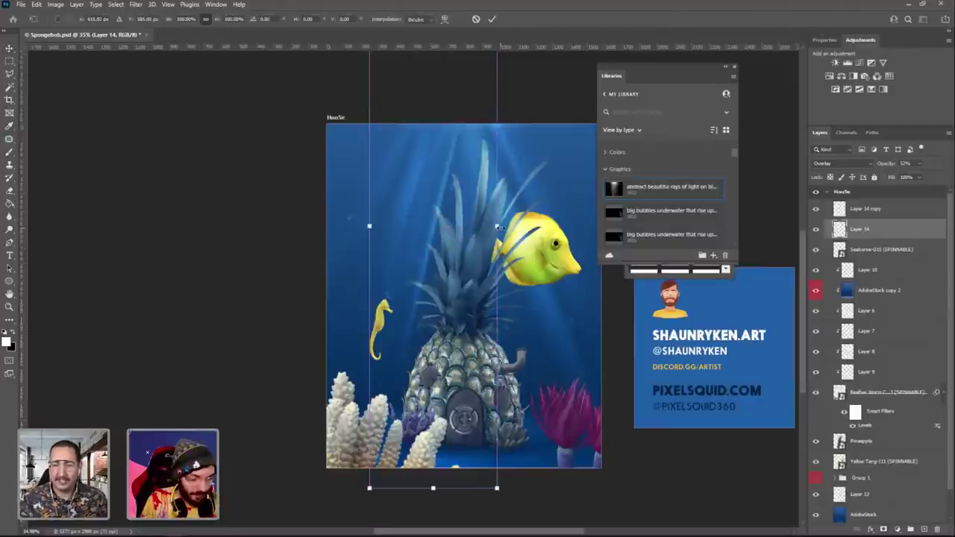
{"action": "left_click_drag", "start_coordinate": [498, 226], "coordinate": [606, 226]}
{"action": "key", "text": "alt+shift"}
{"action": "left_click_drag", "start_coordinate": [479, 231], "coordinate": [441, 228]}
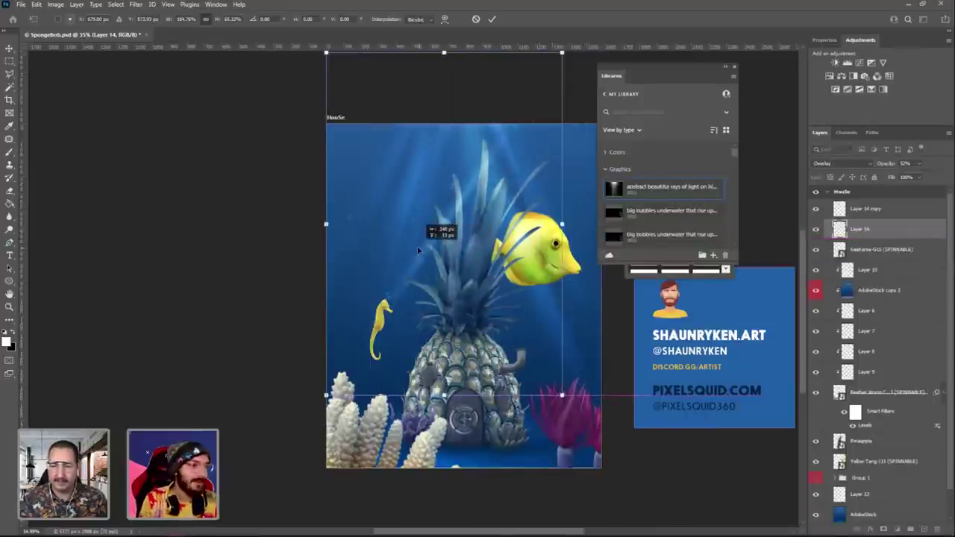
{"action": "left_click_drag", "start_coordinate": [572, 237], "coordinate": [567, 172]}
{"action": "key", "text": "Return"}
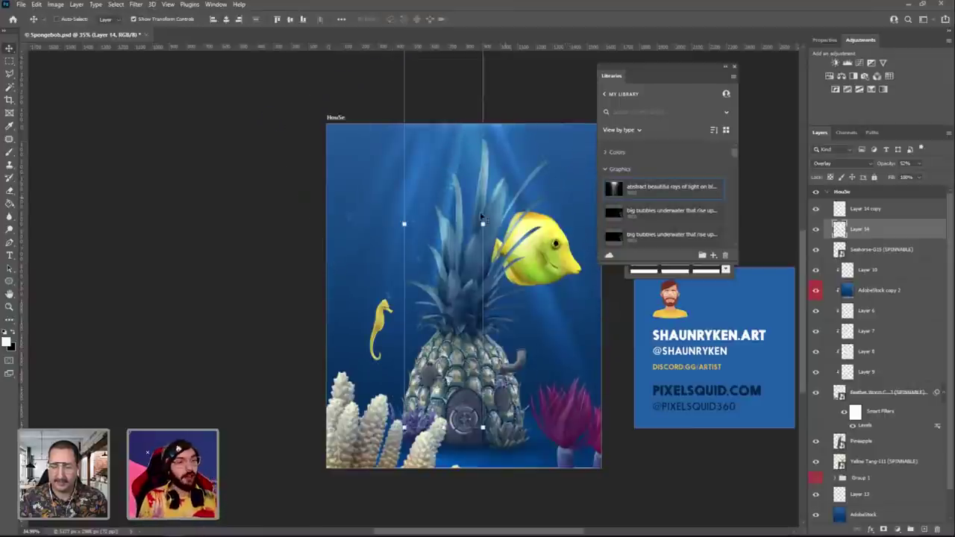
{"action": "left_click_drag", "start_coordinate": [444, 225], "coordinate": [434, 205]}
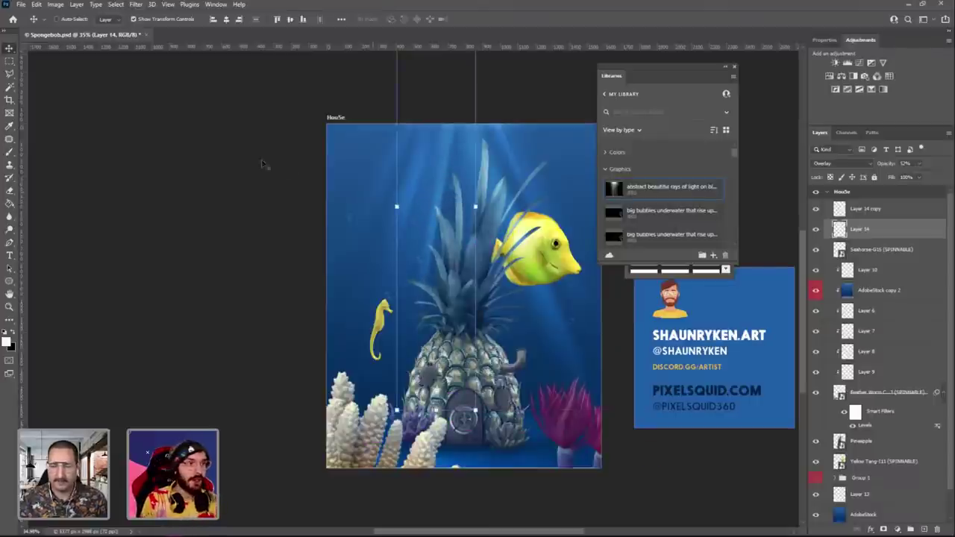
{"action": "left_click", "coordinate": [7, 63]}
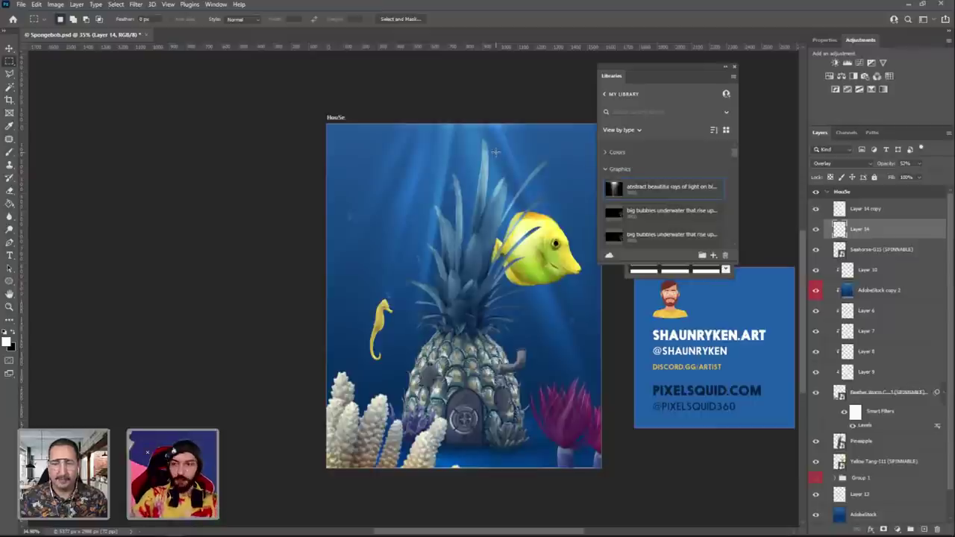
Reposition the Layer 14 copy rays and tilt them slightly.
{"action": "left_click", "coordinate": [9, 50]}
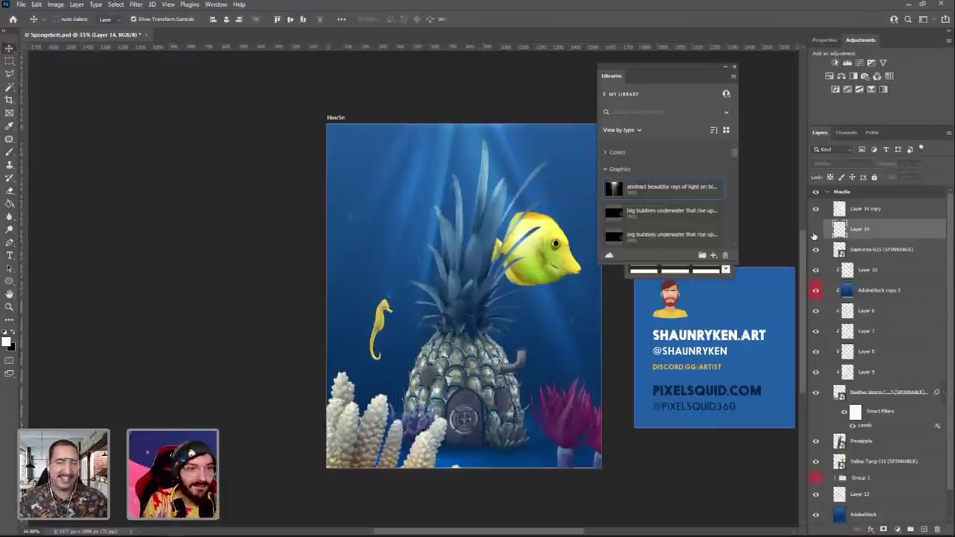
{"action": "left_click", "coordinate": [865, 210]}
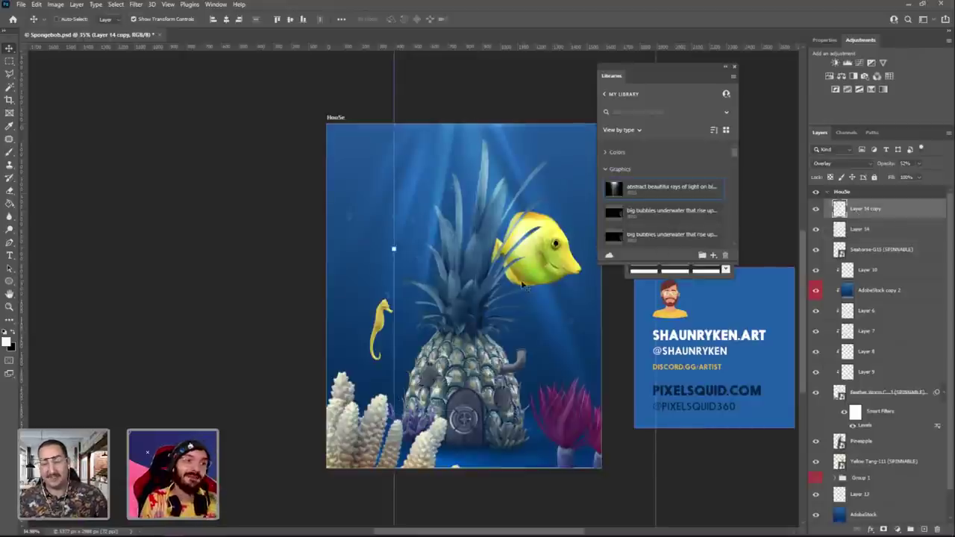
{"action": "left_click_drag", "start_coordinate": [545, 264], "coordinate": [523, 209]}
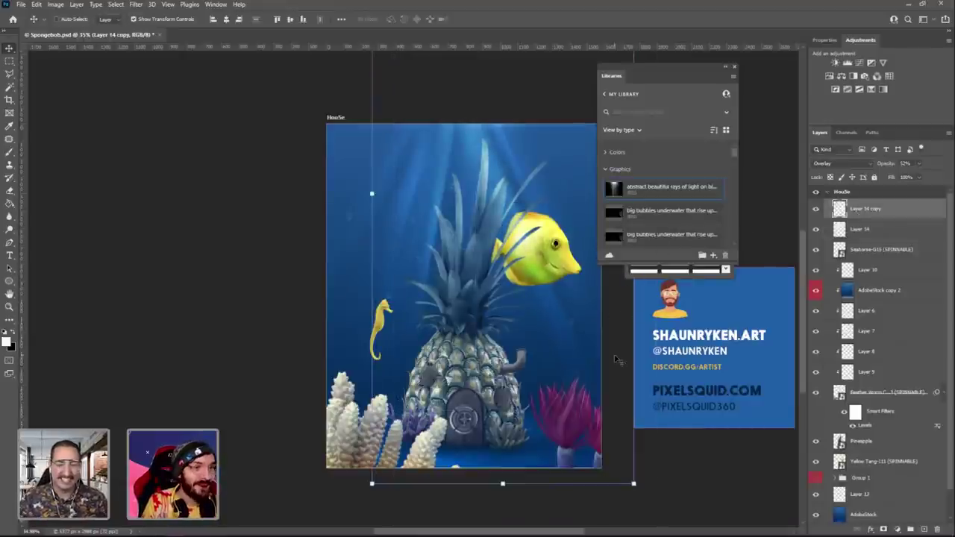
{"action": "left_click_drag", "start_coordinate": [567, 352], "coordinate": [580, 390]}
{"action": "mouse_move", "coordinate": [655, 441]}
{"action": "left_mouse_down"}
{"action": "mouse_move", "coordinate": [676, 435]}
{"action": "mouse_move", "coordinate": [663, 448]}
{"action": "left_mouse_up"}
{"action": "key", "text": "Return"}
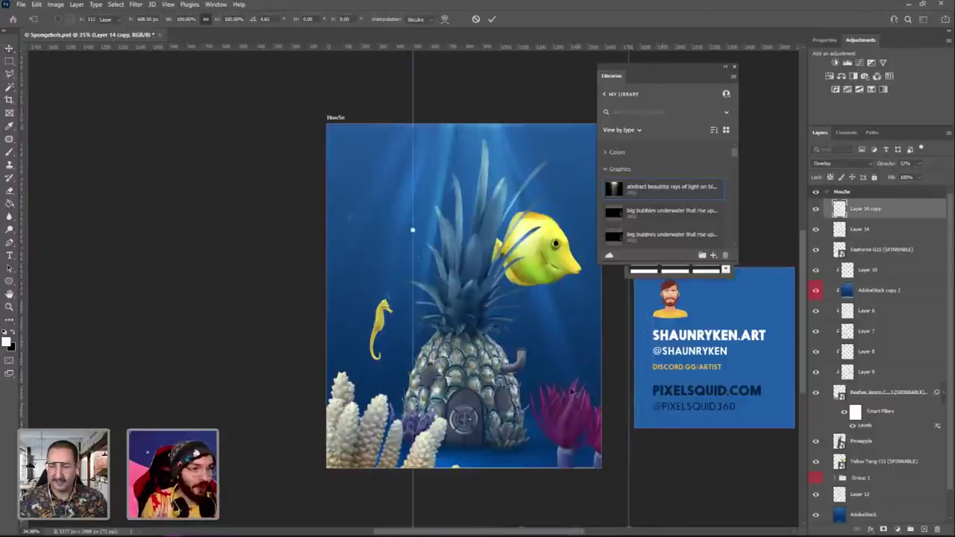
{"action": "left_click_drag", "start_coordinate": [522, 313], "coordinate": [531, 315]}
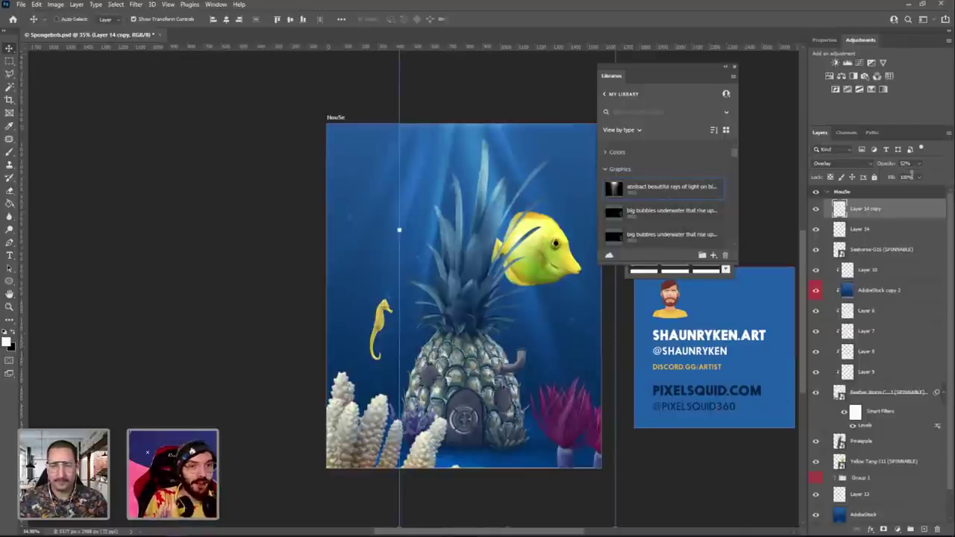
Dim the copied rays to 35% opacity.
{"action": "left_click", "coordinate": [925, 164]}
{"action": "left_click", "coordinate": [914, 177]}
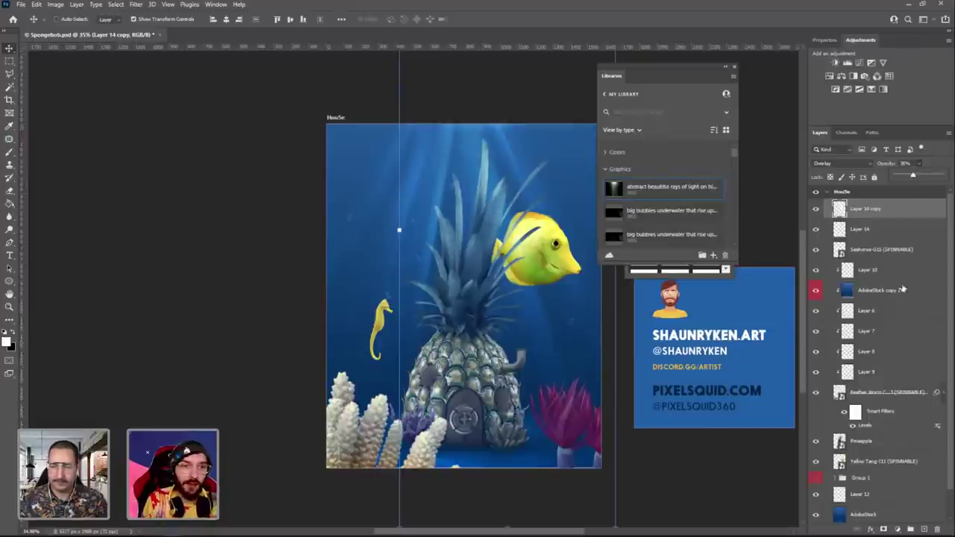
{"action": "left_click", "coordinate": [884, 230]}
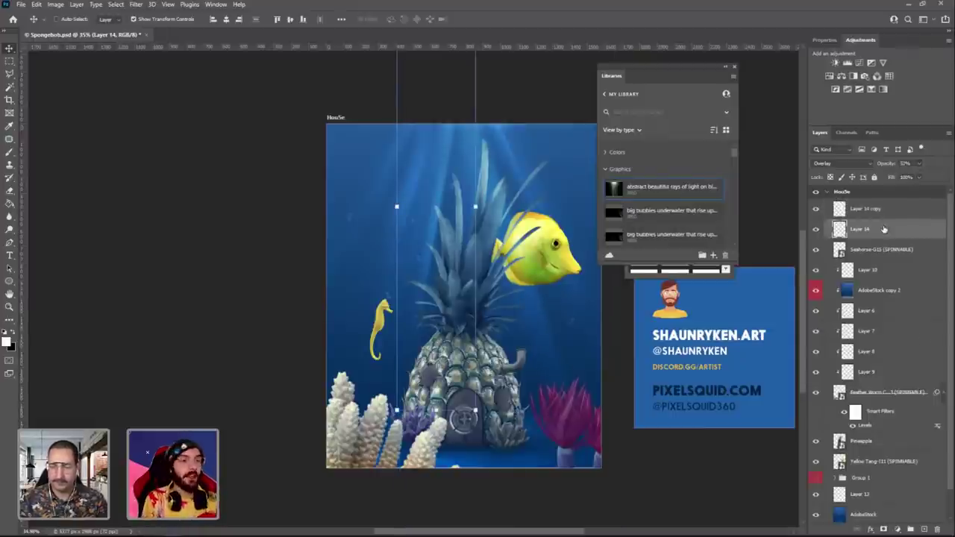
{"action": "left_click", "coordinate": [853, 292]}
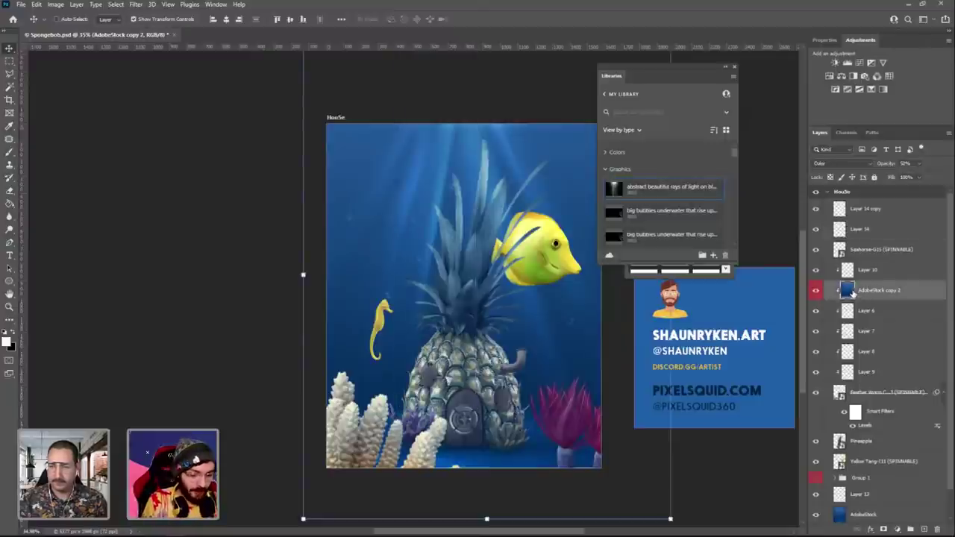
Fit the whole document in the window with Ctrl+0.
{"action": "key", "text": "ctrl+0"}
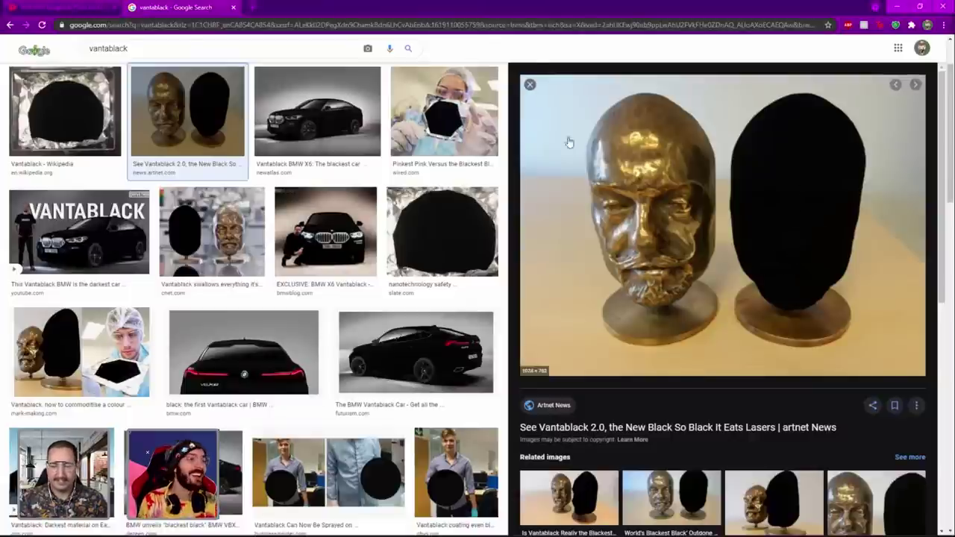
Close the vantablack results and minimize Chrome to bring Photoshop back.
{"action": "left_click", "coordinate": [234, 8]}
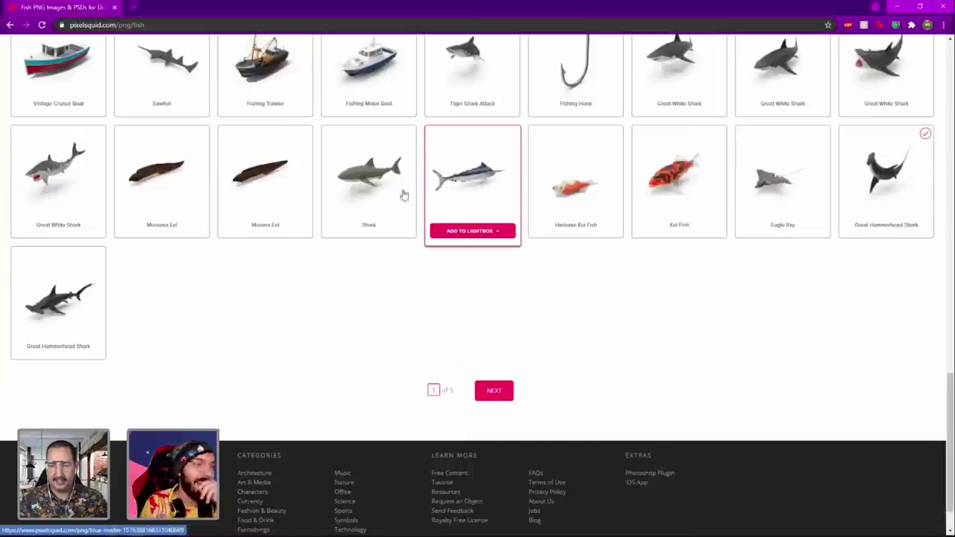
{"action": "left_click", "coordinate": [896, 6]}
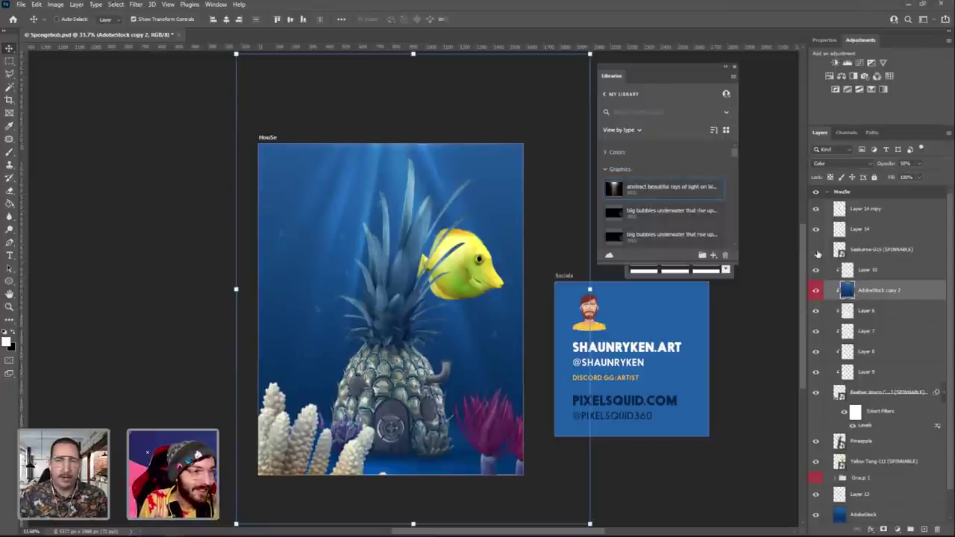
Clip a Color-blended copy of the blue ocean layer to the seahorse.
{"action": "left_click_drag", "start_coordinate": [848, 295], "coordinate": [862, 252]}
{"action": "right_click", "coordinate": [864, 252]}
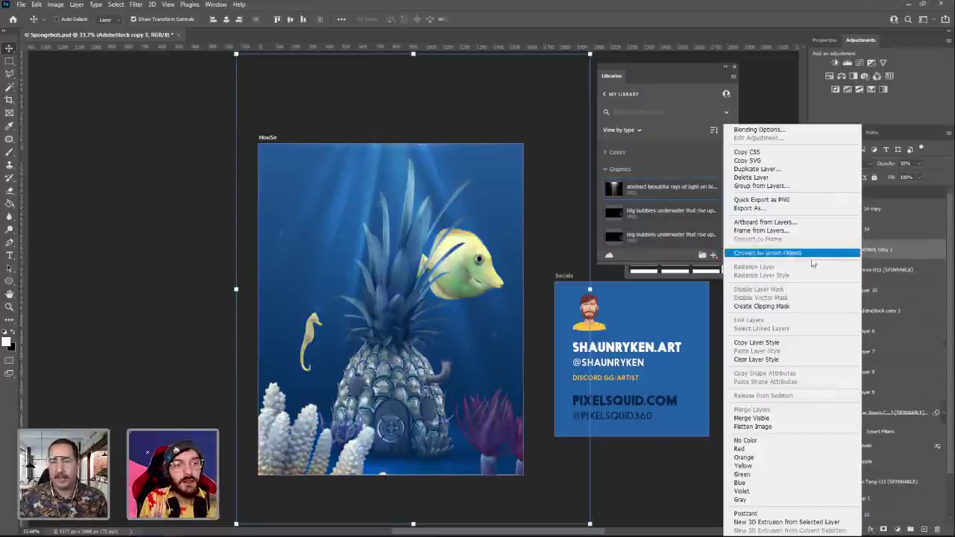
{"action": "left_click", "coordinate": [785, 306]}
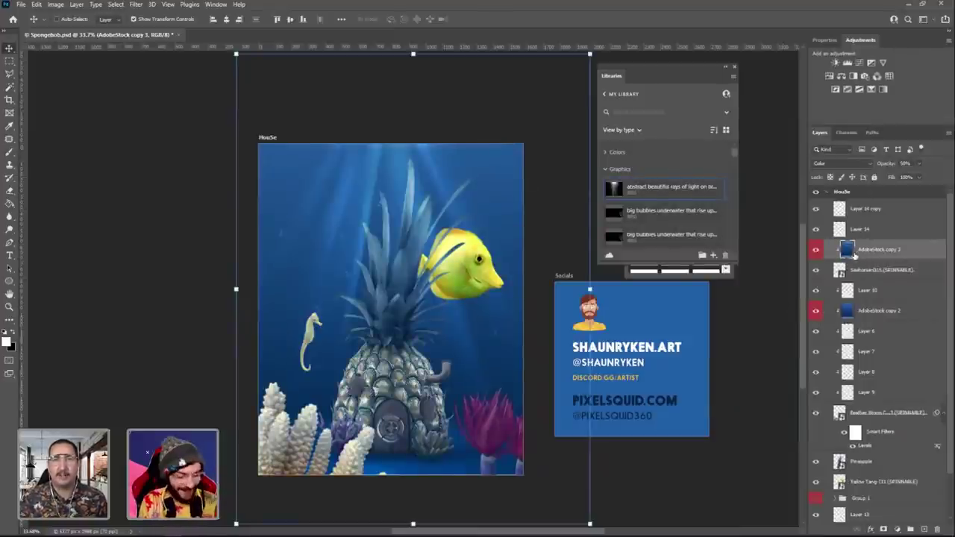
{"action": "left_click", "coordinate": [838, 166]}
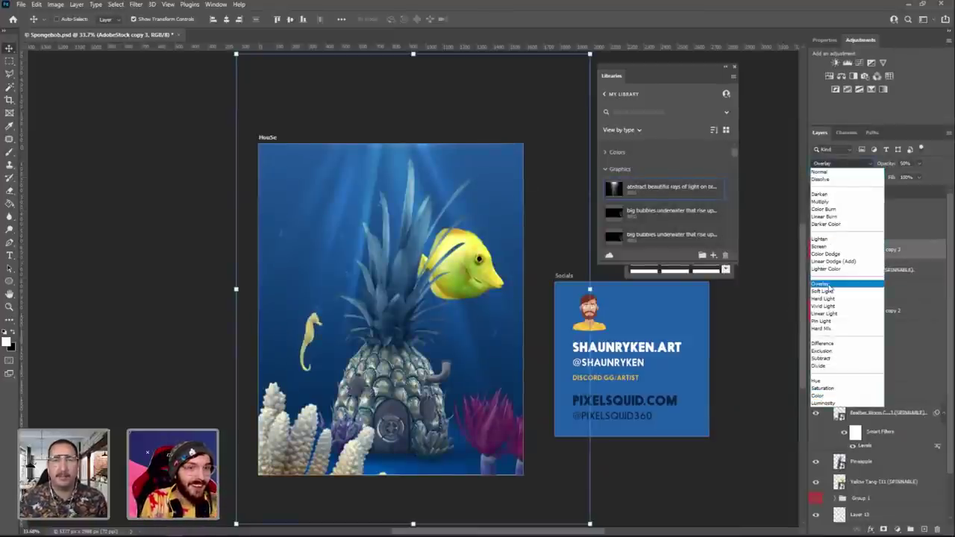
{"action": "left_click", "coordinate": [826, 395]}
Clip another blue Color copy to the yellow tang and compare it on and off.
{"action": "left_click_drag", "start_coordinate": [850, 254], "coordinate": [850, 237]}
{"action": "left_click_drag", "start_coordinate": [851, 246], "coordinate": [872, 456]}
{"action": "right_click", "coordinate": [872, 457]}
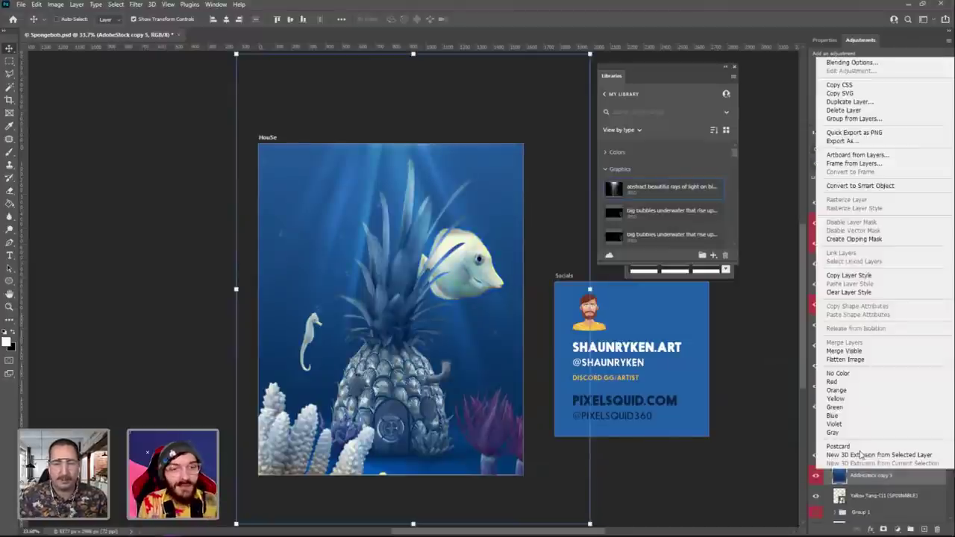
{"action": "left_click", "coordinate": [853, 240]}
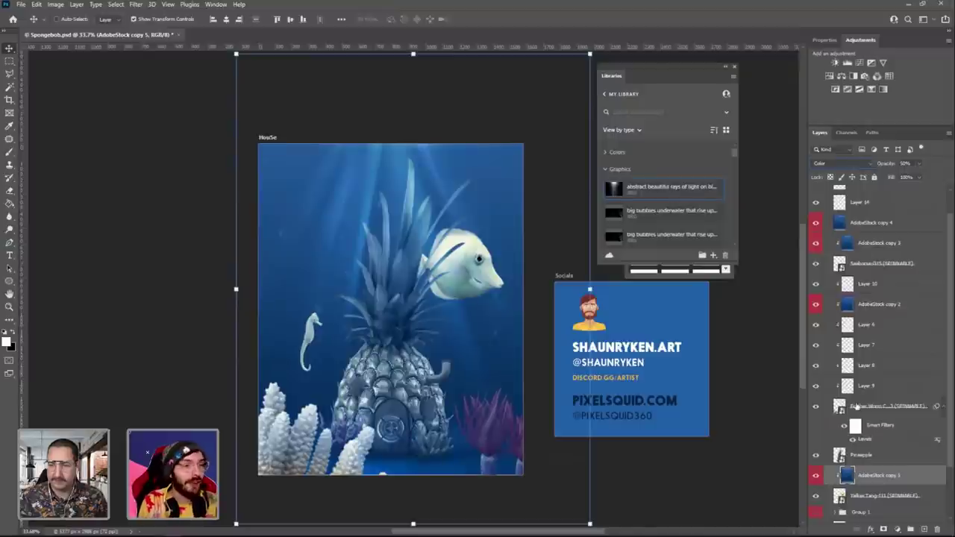
{"action": "scroll", "coordinate": [855, 406], "scroll_direction": "down", "scroll_amount": 2}
{"action": "left_click", "coordinate": [813, 436]}
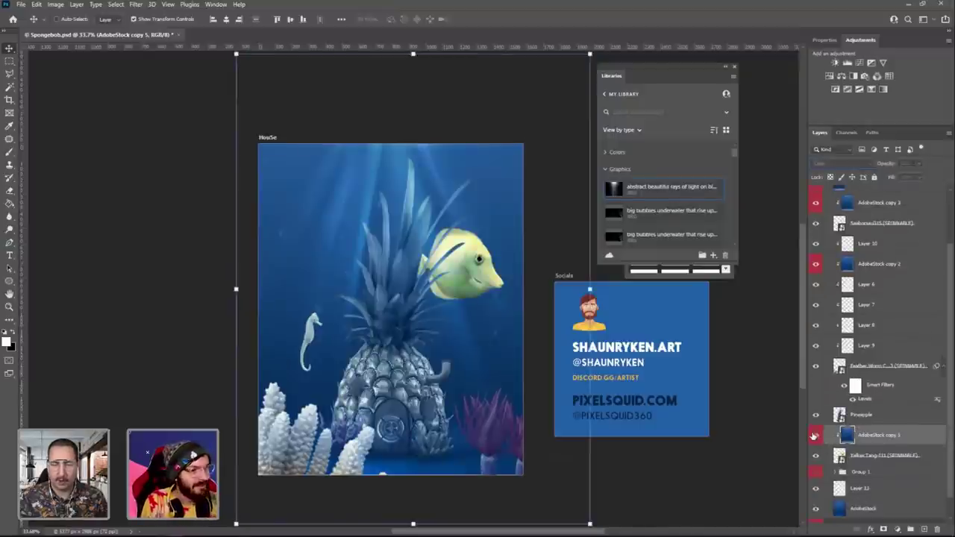
{"action": "left_click", "coordinate": [813, 435]}
{"action": "scroll", "coordinate": [856, 399], "scroll_direction": "up", "scroll_amount": 2}
{"action": "scroll", "coordinate": [856, 400], "scroll_direction": "up", "scroll_amount": 1}
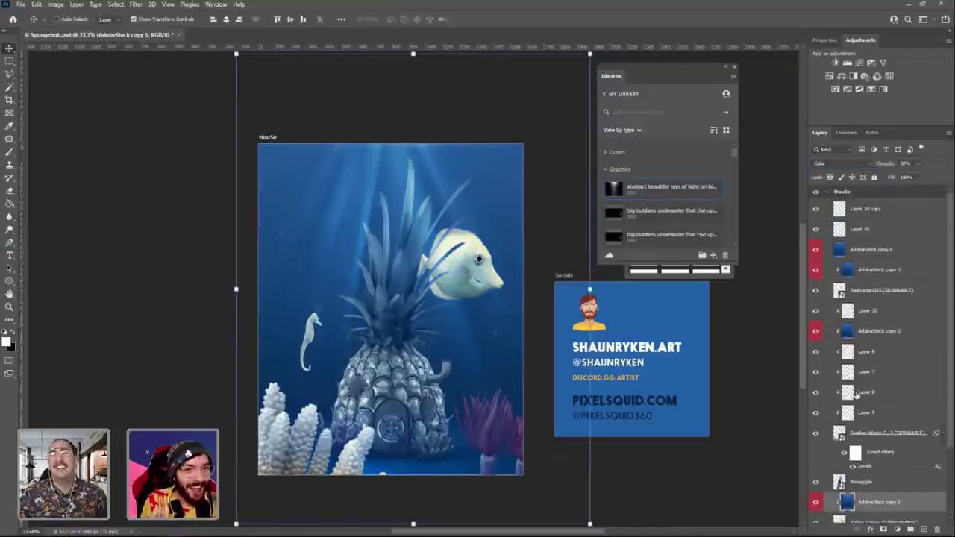
Delete the extra AdobeStock copy 4 layer.
{"action": "left_click", "coordinate": [853, 250]}
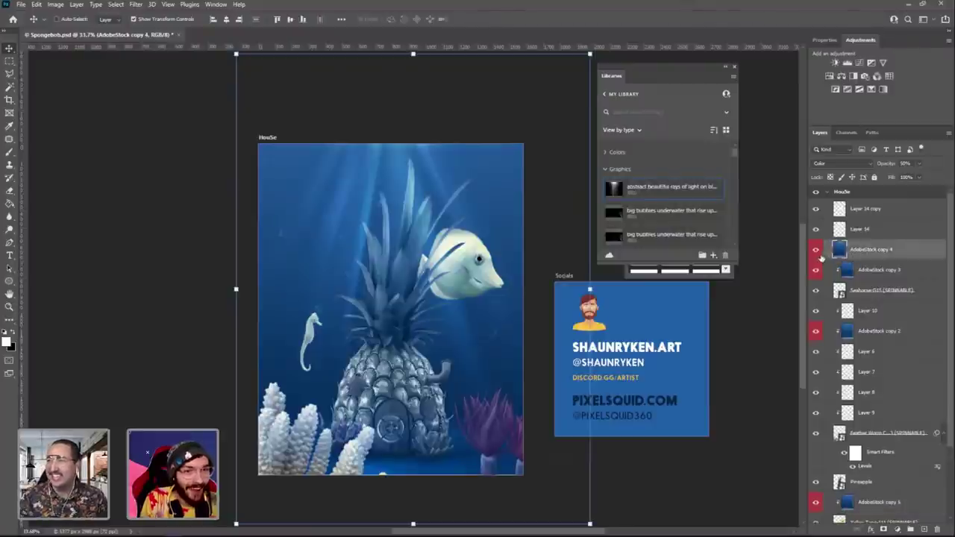
{"action": "key", "text": "Delete"}
{"action": "scroll", "coordinate": [898, 332], "scroll_direction": "down", "scroll_amount": 3}
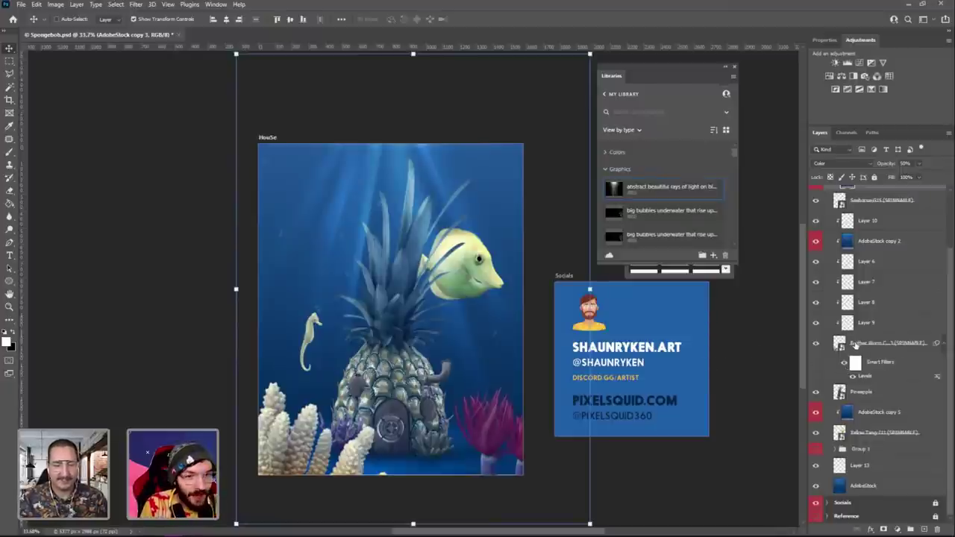
{"action": "scroll", "coordinate": [866, 332], "scroll_direction": "up", "scroll_amount": 3}
{"action": "left_click", "coordinate": [881, 266]}
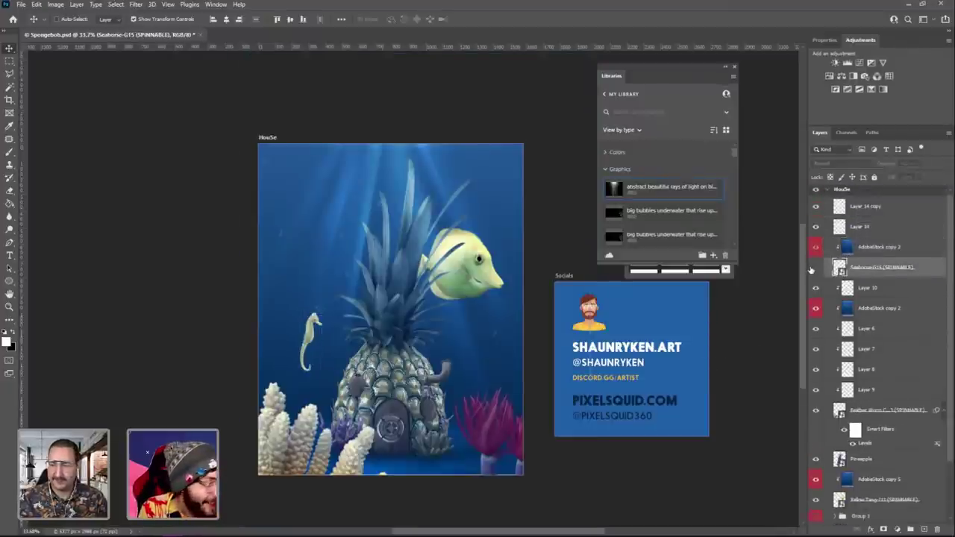
Apply Levels to the seahorse with black 21, midtones 0.67 and white 244.
{"action": "left_click", "coordinate": [817, 269]}
{"action": "left_click", "coordinate": [817, 269]}
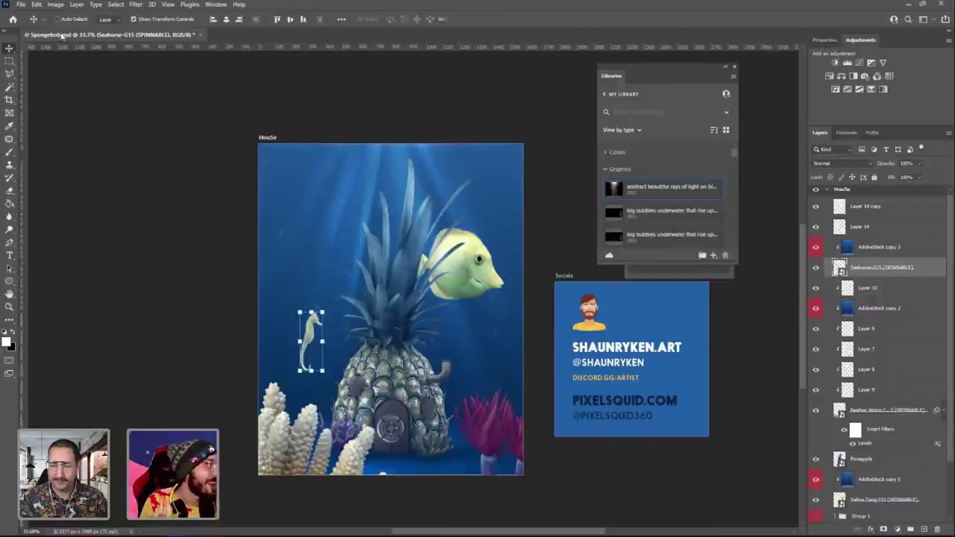
{"action": "left_click", "coordinate": [55, 4]}
{"action": "mouse_move", "coordinate": [86, 32]}
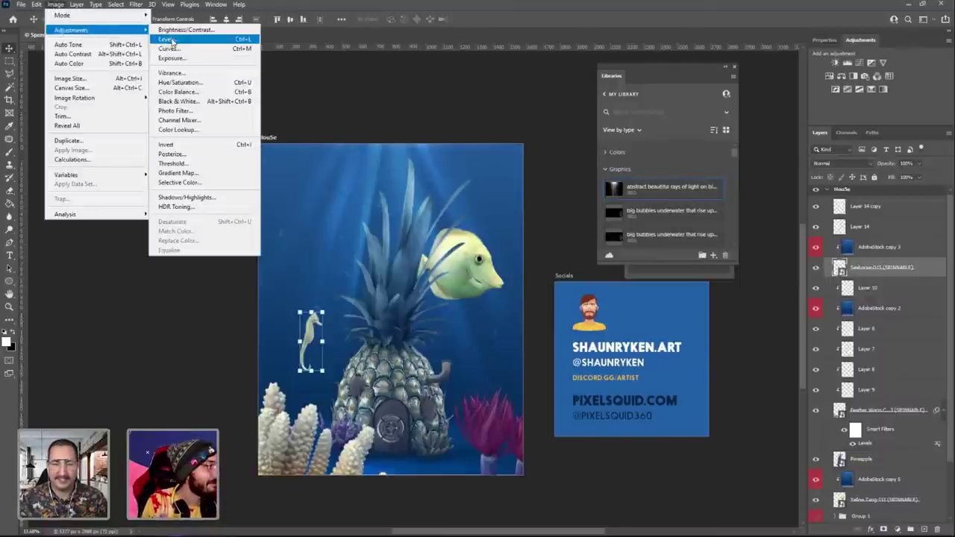
{"action": "left_click", "coordinate": [171, 40]}
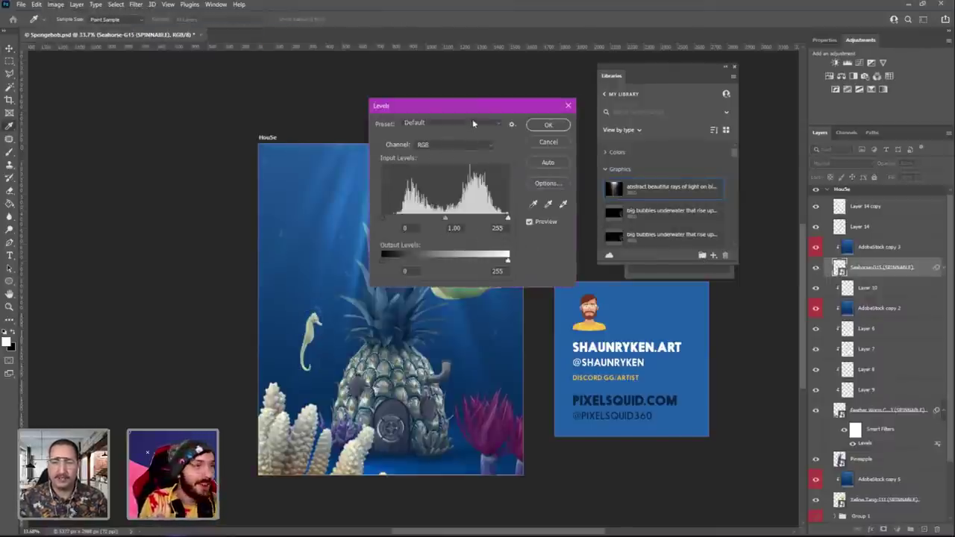
{"action": "left_click_drag", "start_coordinate": [475, 105], "coordinate": [555, 127]}
{"action": "left_click_drag", "start_coordinate": [526, 239], "coordinate": [546, 244]}
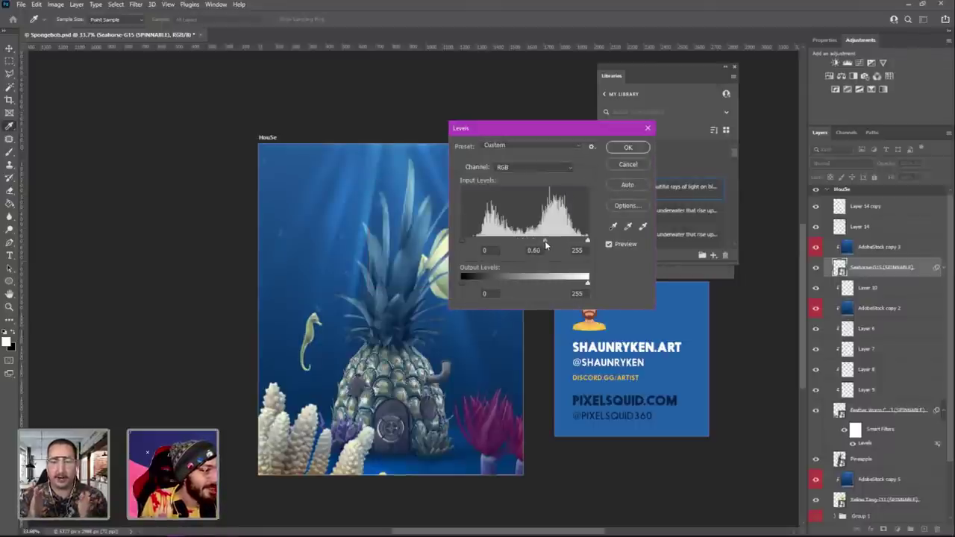
{"action": "left_click", "coordinate": [542, 245]}
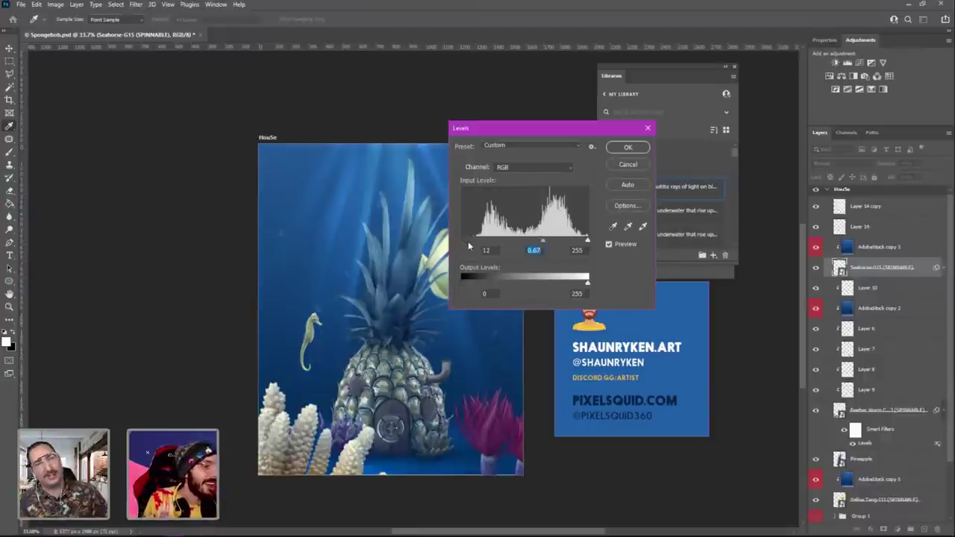
{"action": "left_click_drag", "start_coordinate": [469, 242], "coordinate": [472, 241]}
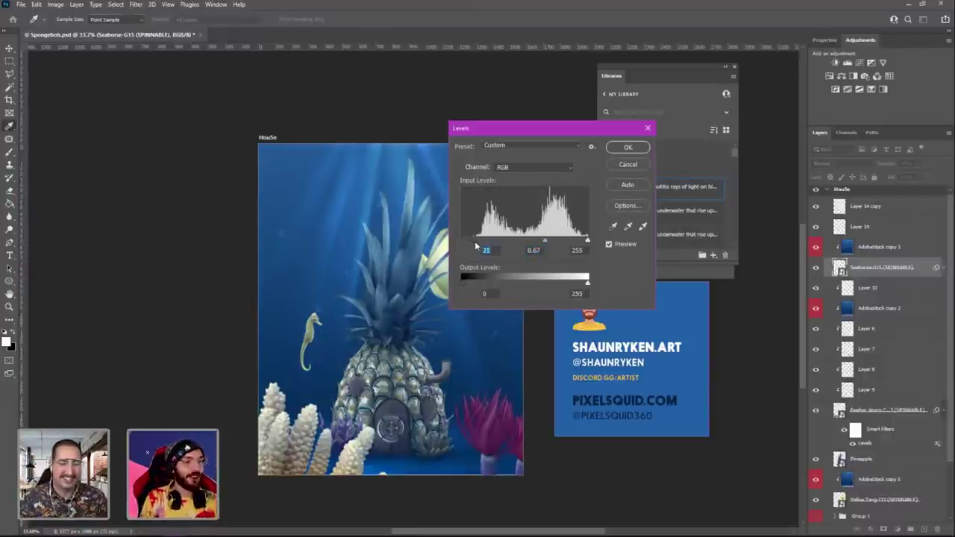
{"action": "left_click_drag", "start_coordinate": [588, 241], "coordinate": [583, 243]}
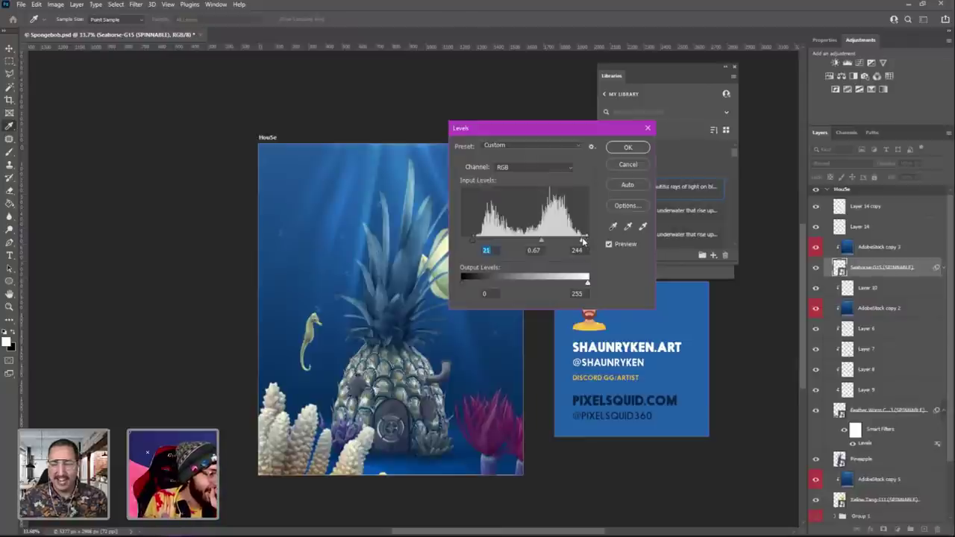
{"action": "left_click", "coordinate": [583, 241]}
{"action": "left_click", "coordinate": [628, 148]}
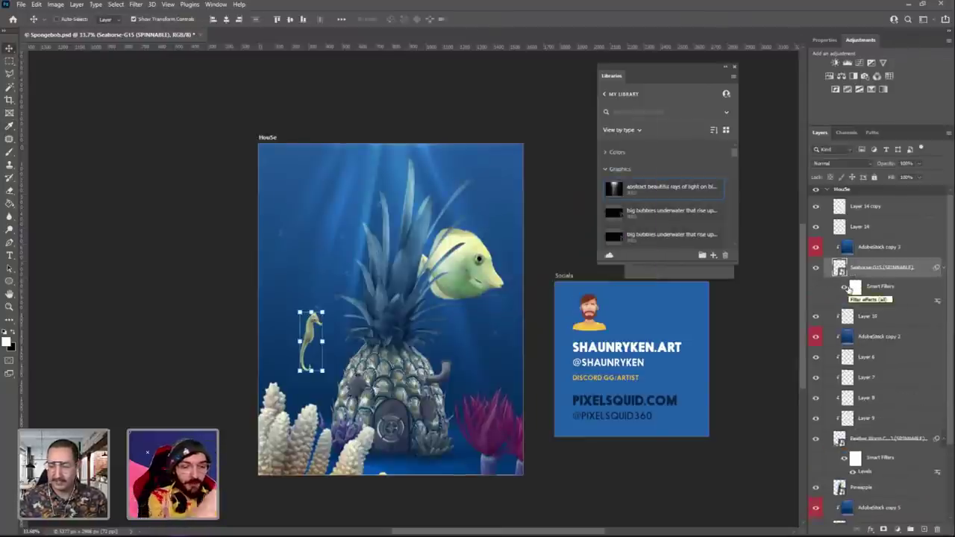
{"action": "left_click", "coordinate": [853, 246]}
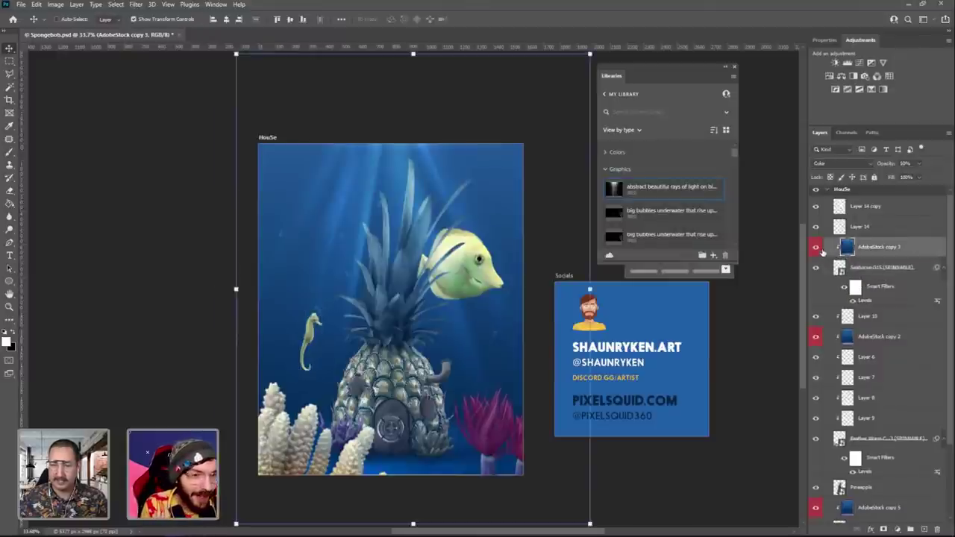
{"action": "left_click", "coordinate": [816, 248]}
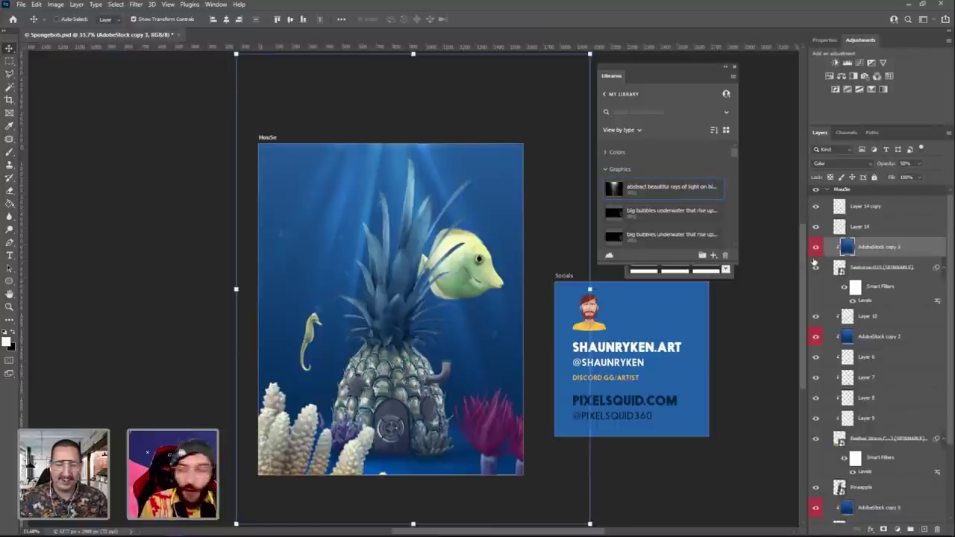
{"action": "left_click", "coordinate": [821, 230]}
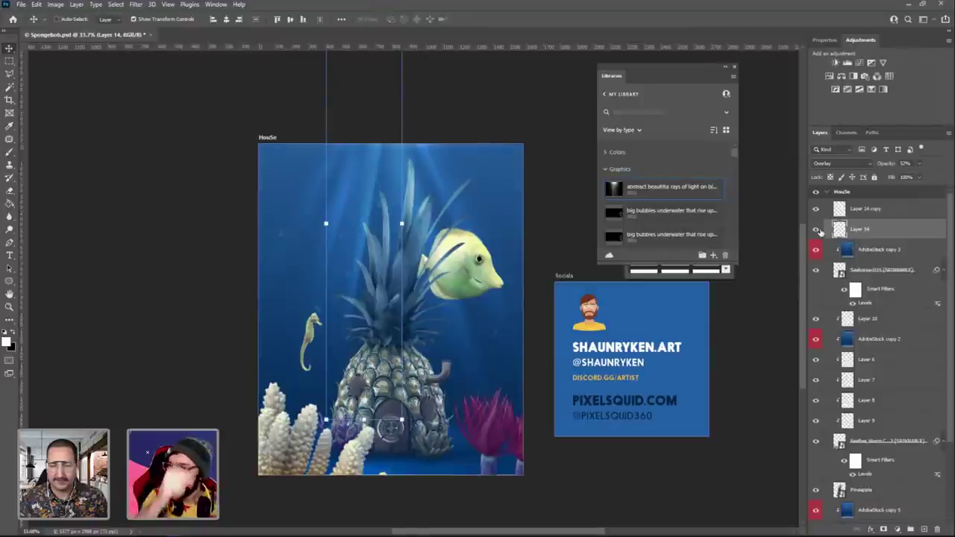
{"action": "left_click", "coordinate": [893, 339]}
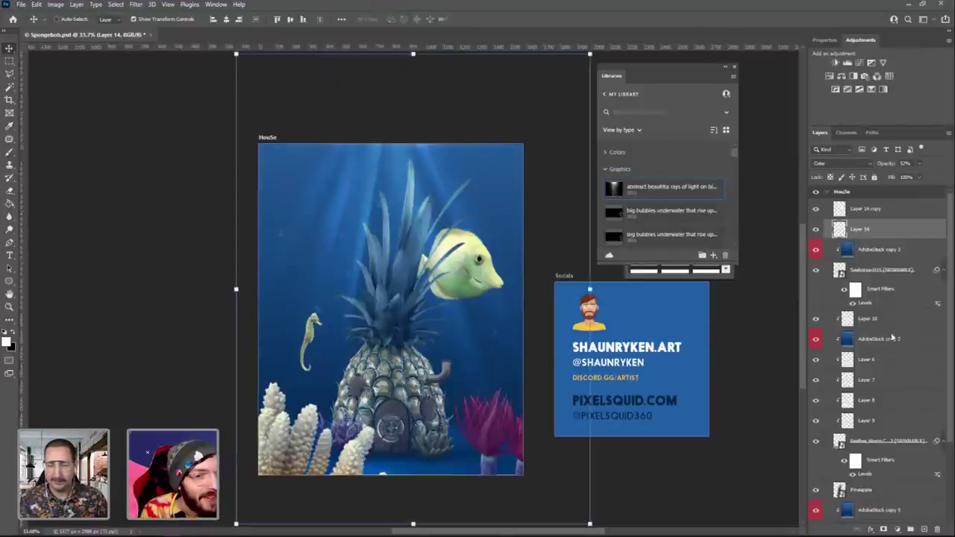
{"action": "left_click", "coordinate": [851, 212]}
{"action": "left_click", "coordinate": [819, 212]}
{"action": "left_click", "coordinate": [819, 212]}
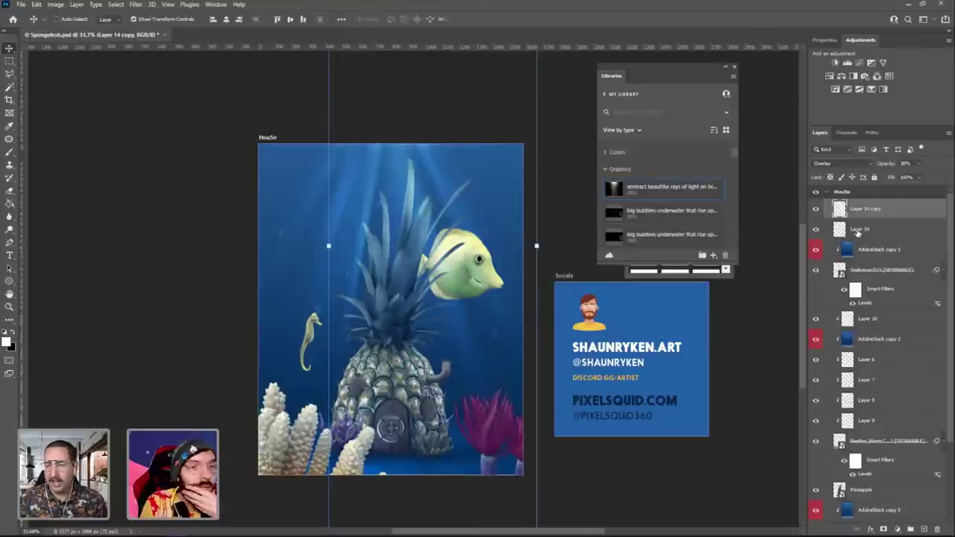
Place a big bubbles graphic and enlarge it to fill the artboard.
{"action": "left_click_drag", "start_coordinate": [662, 216], "coordinate": [437, 259]}
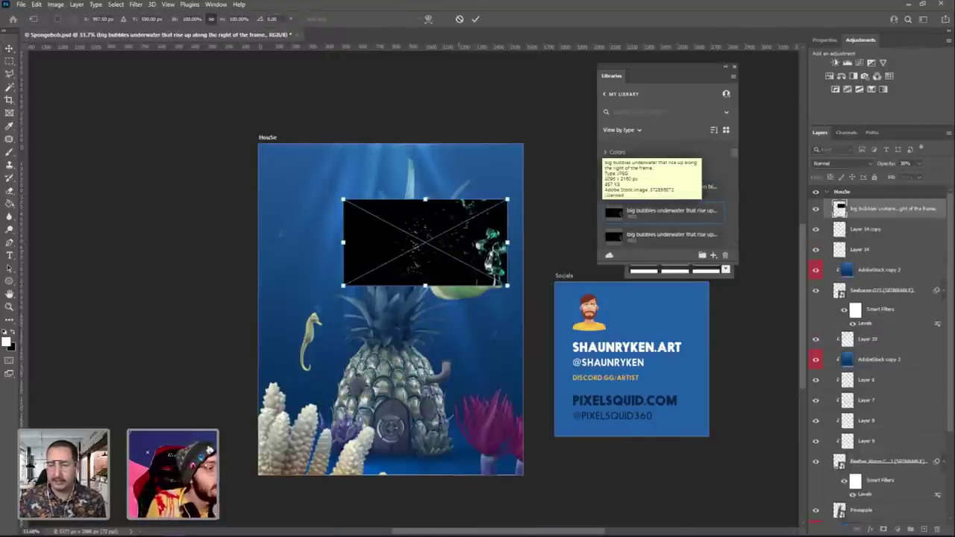
{"action": "left_click_drag", "start_coordinate": [343, 200], "coordinate": [118, 69]}
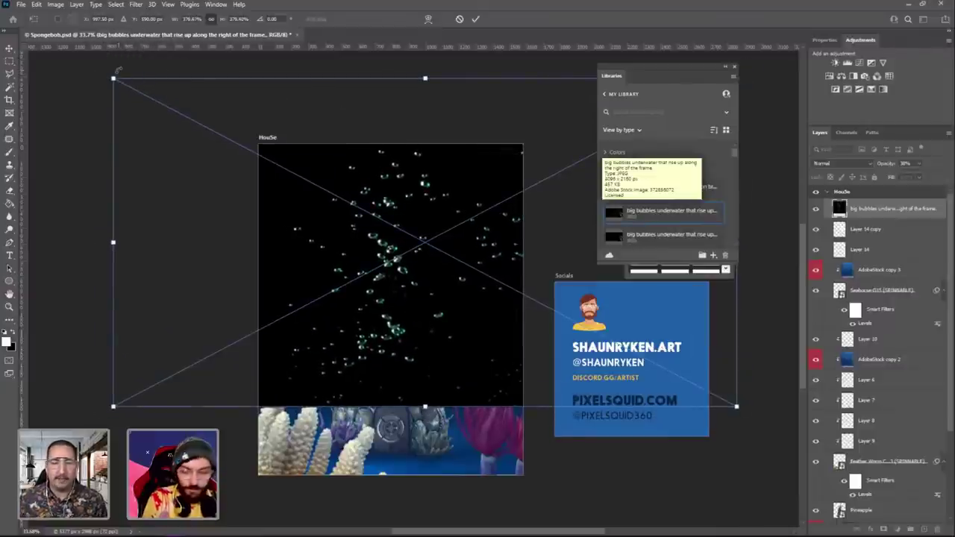
{"action": "key", "text": "Return"}
{"action": "left_click_drag", "start_coordinate": [383, 235], "coordinate": [373, 278]}
{"action": "key", "text": "ctrl+t"}
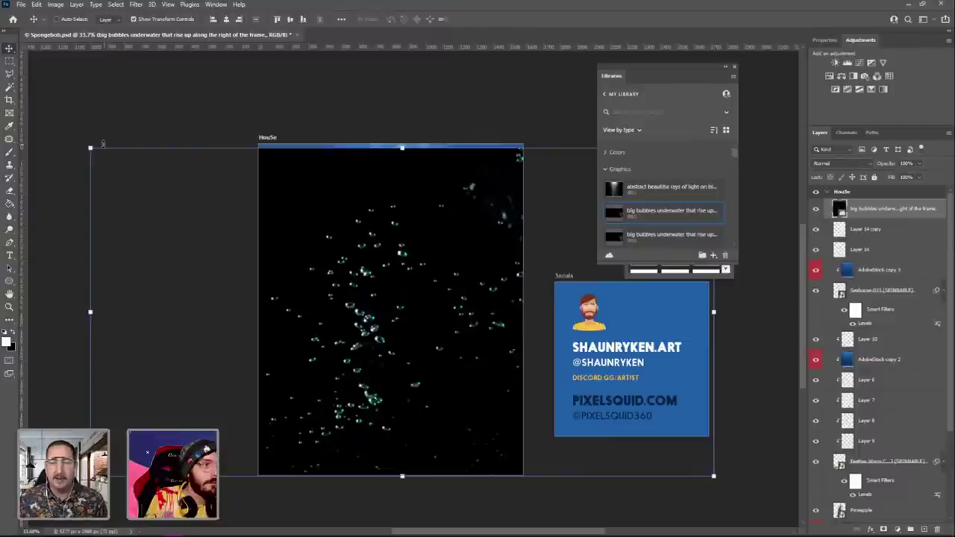
{"action": "left_click_drag", "start_coordinate": [90, 145], "coordinate": [69, 137]}
{"action": "key", "text": "Return"}
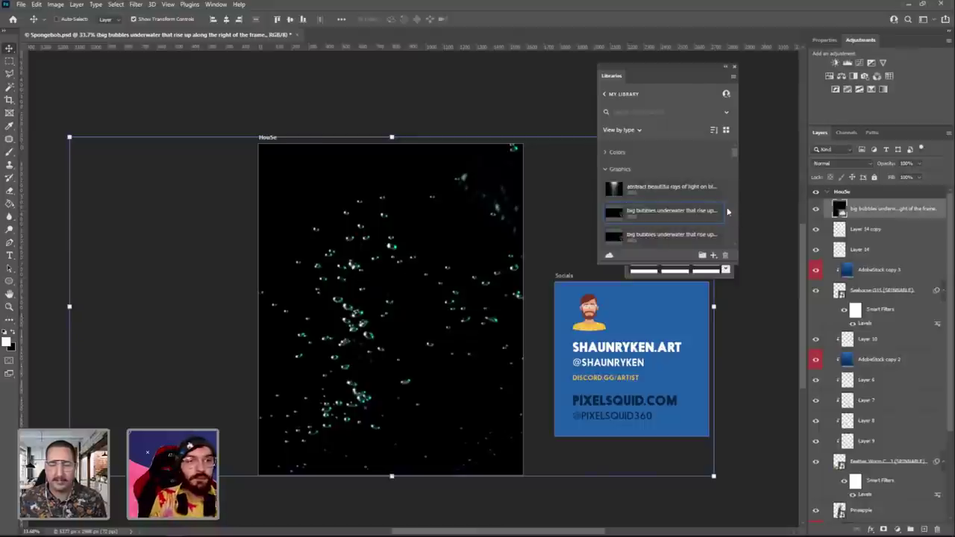
{"action": "left_click", "coordinate": [837, 164]}
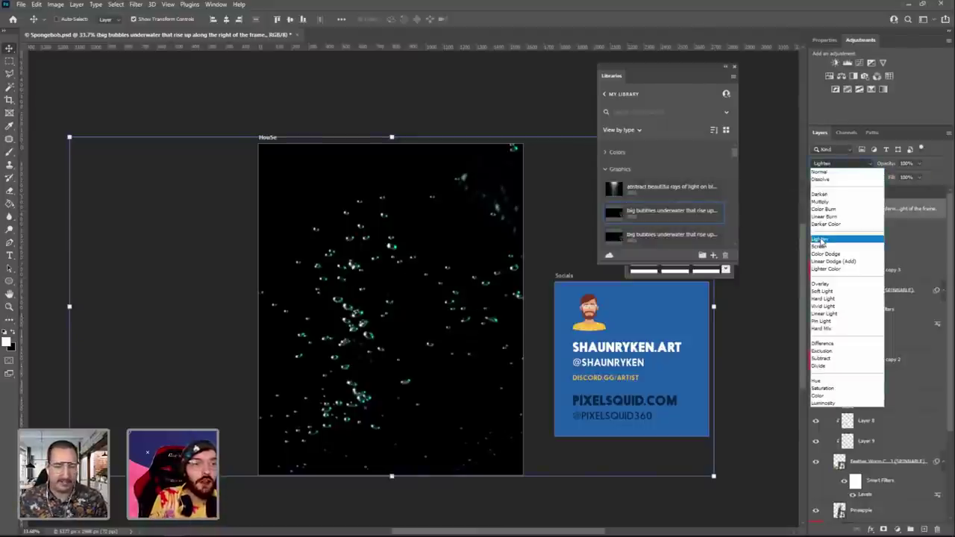
{"action": "key", "text": "Escape"}
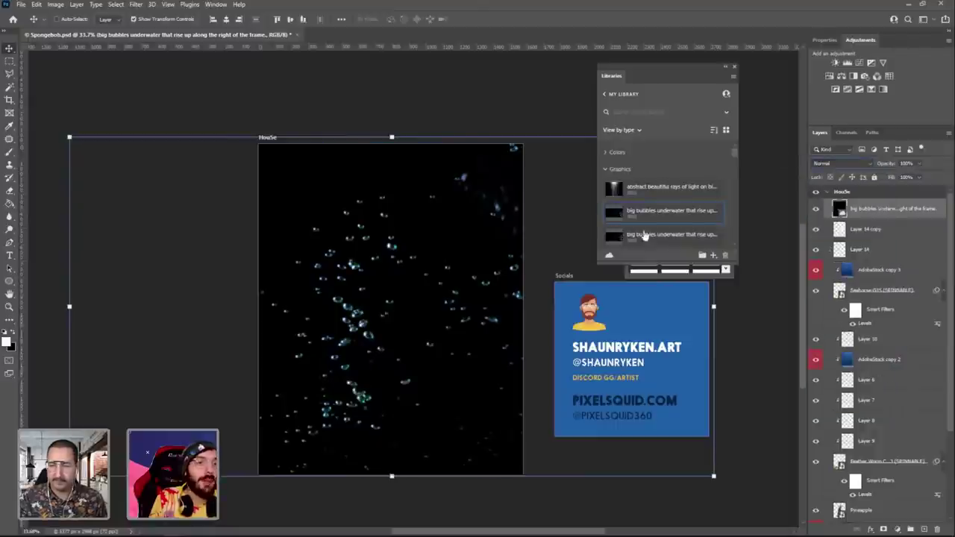
Place another big bubbles splash and move it to the right of the scene.
{"action": "left_click_drag", "start_coordinate": [644, 236], "coordinate": [447, 304]}
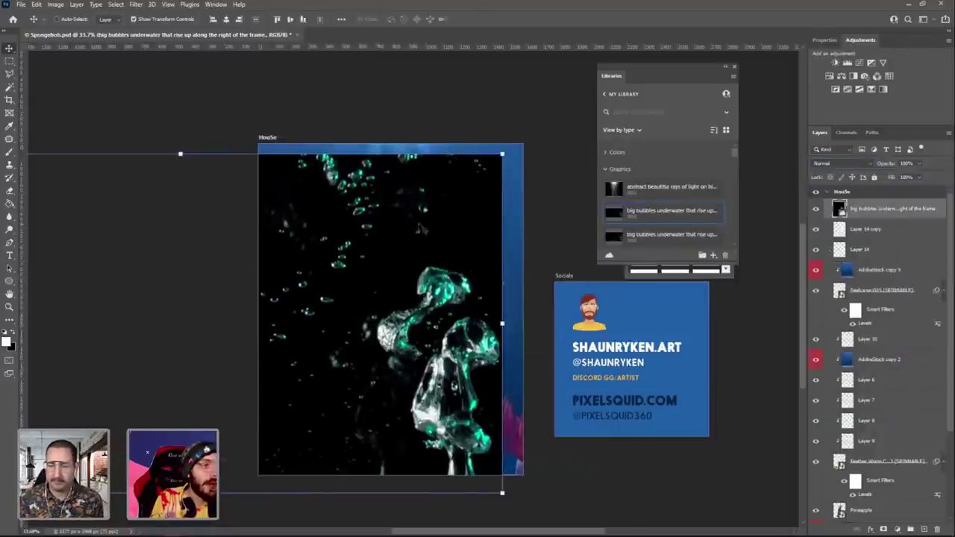
{"action": "left_click_drag", "start_coordinate": [417, 227], "coordinate": [476, 217]}
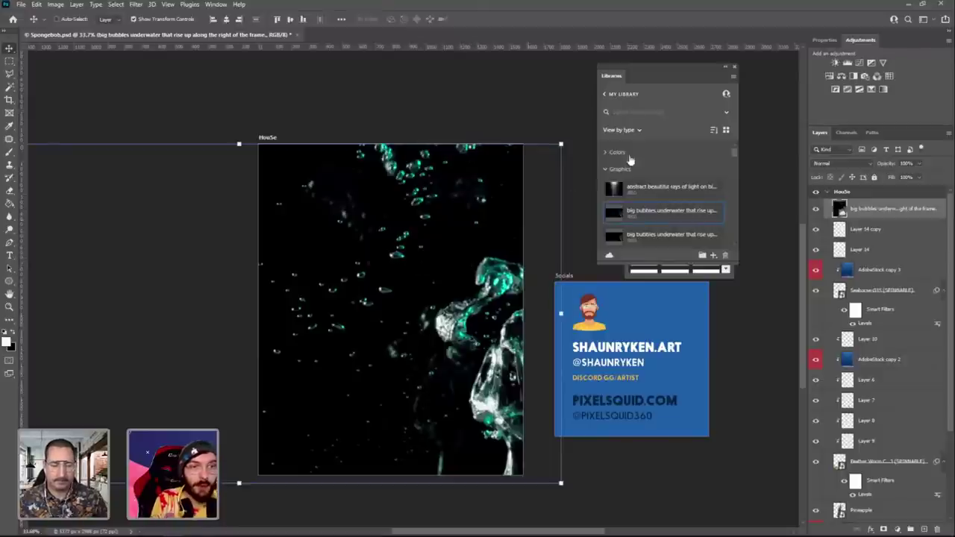
{"action": "left_click", "coordinate": [842, 163]}
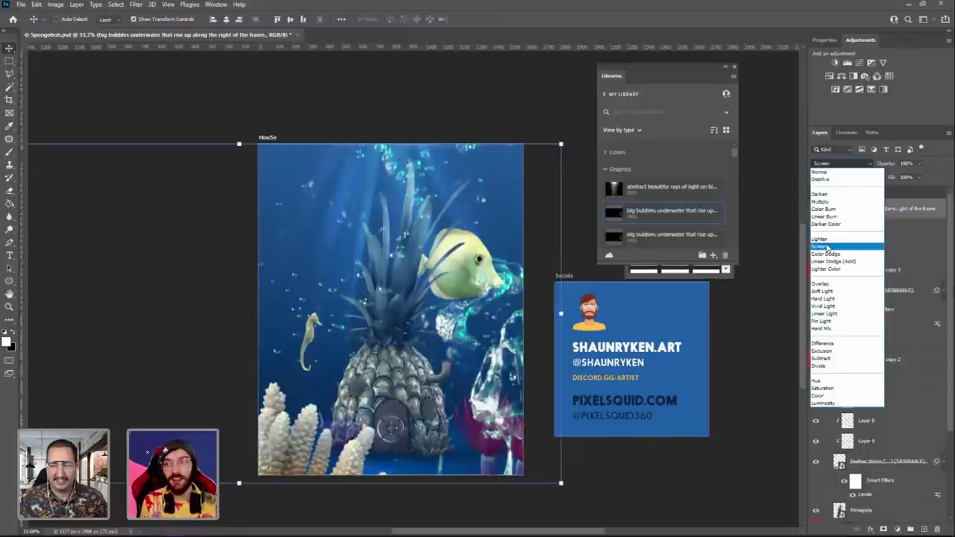
Blend the bubbles with Screen and position them over the pineapple.
{"action": "left_click", "coordinate": [827, 248]}
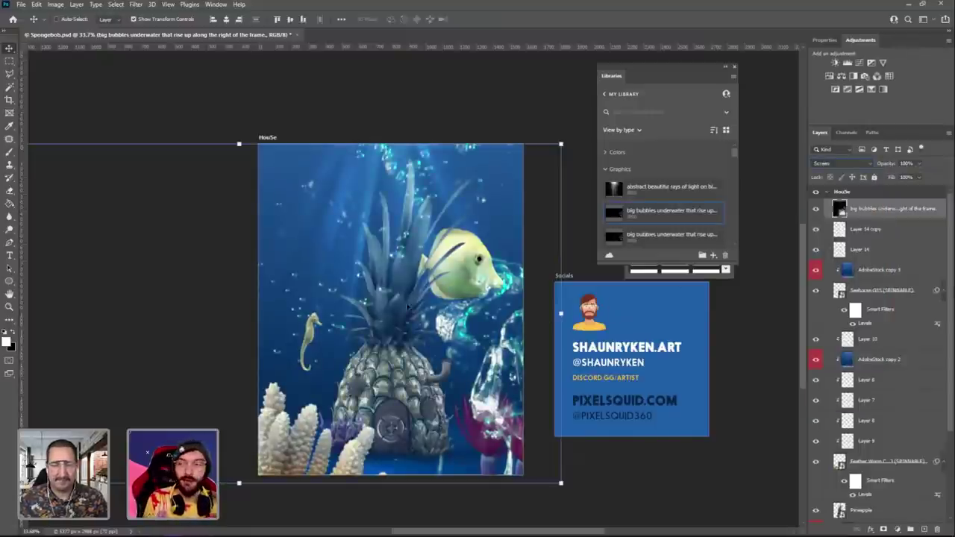
{"action": "left_click_drag", "start_coordinate": [473, 315], "coordinate": [429, 274]}
{"action": "left_click", "coordinate": [829, 163]}
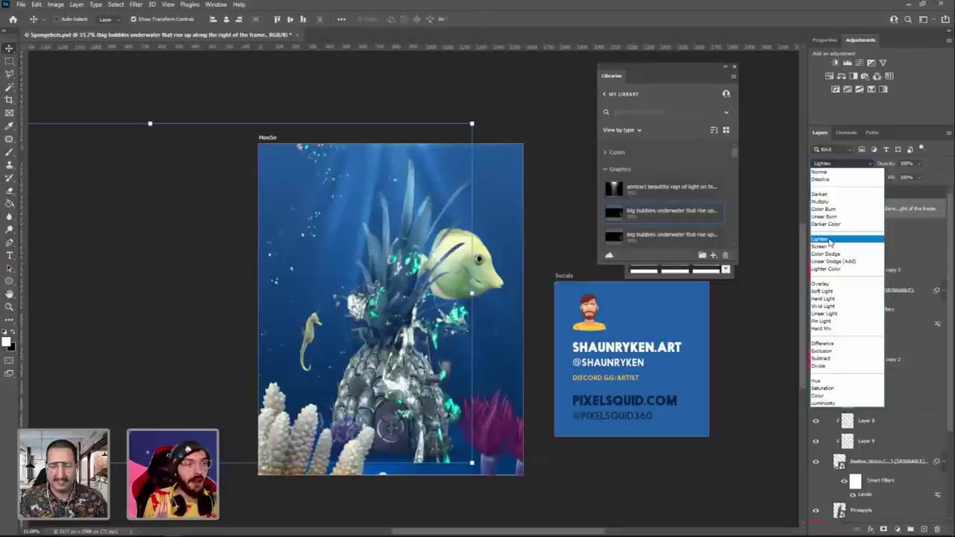
{"action": "left_click", "coordinate": [828, 247]}
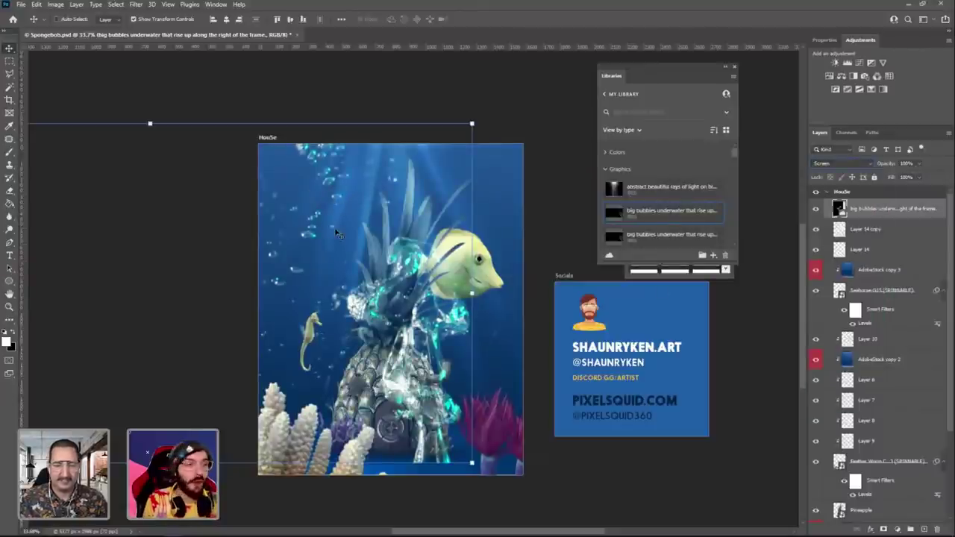
{"action": "left_click_drag", "start_coordinate": [337, 234], "coordinate": [336, 336]}
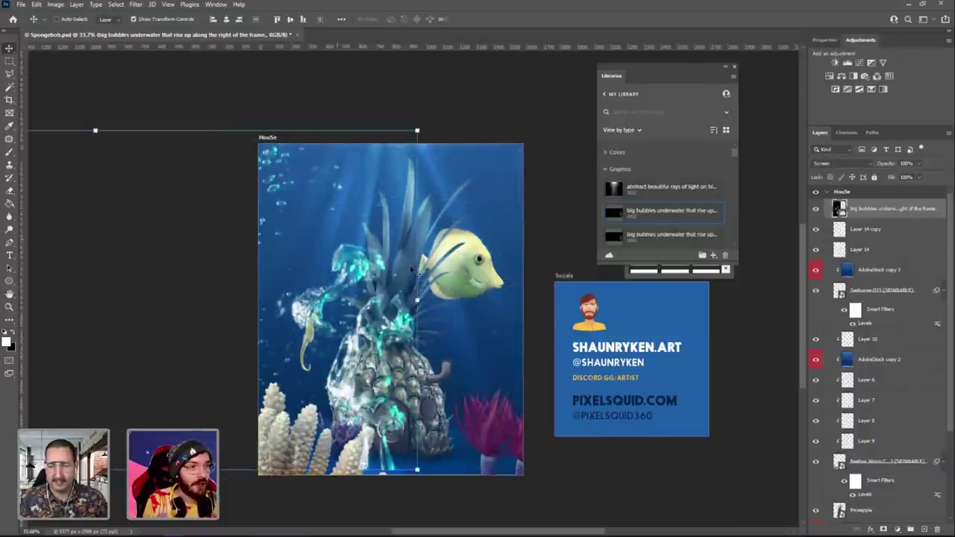
{"action": "left_click_drag", "start_coordinate": [325, 302], "coordinate": [482, 334]}
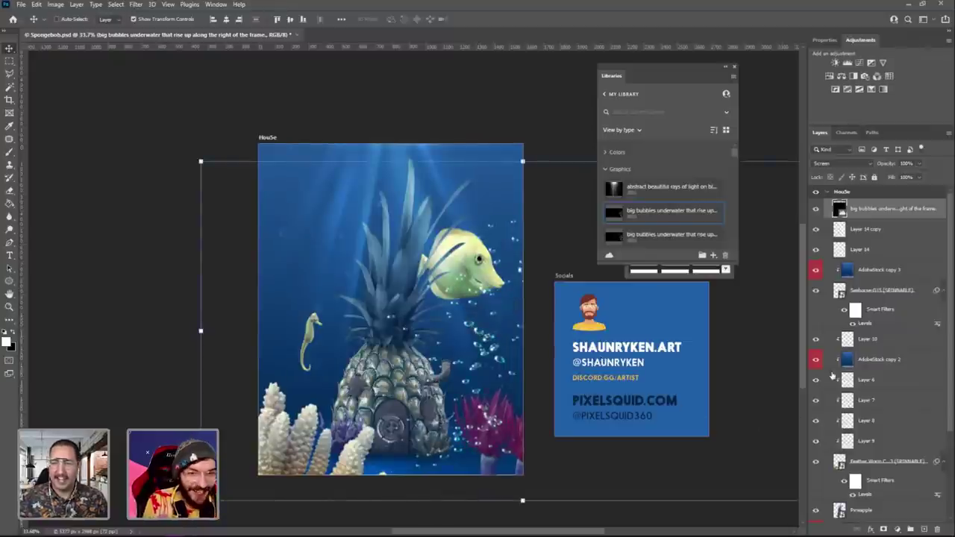
Lower the bubbles to about 78% opacity and move the layer just above Pineapple.
{"action": "left_click", "coordinate": [920, 165]}
{"action": "left_click_drag", "start_coordinate": [920, 177], "coordinate": [907, 175]}
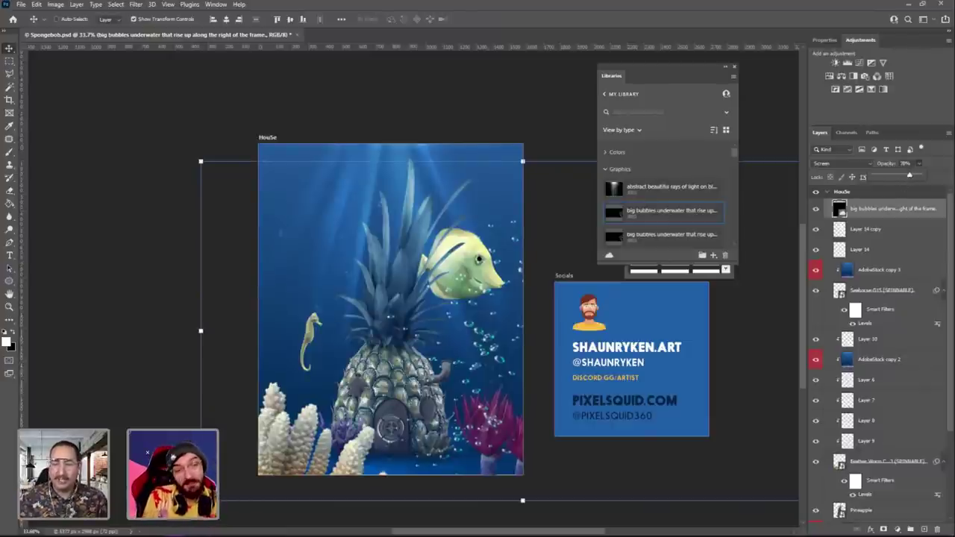
{"action": "left_click", "coordinate": [869, 215]}
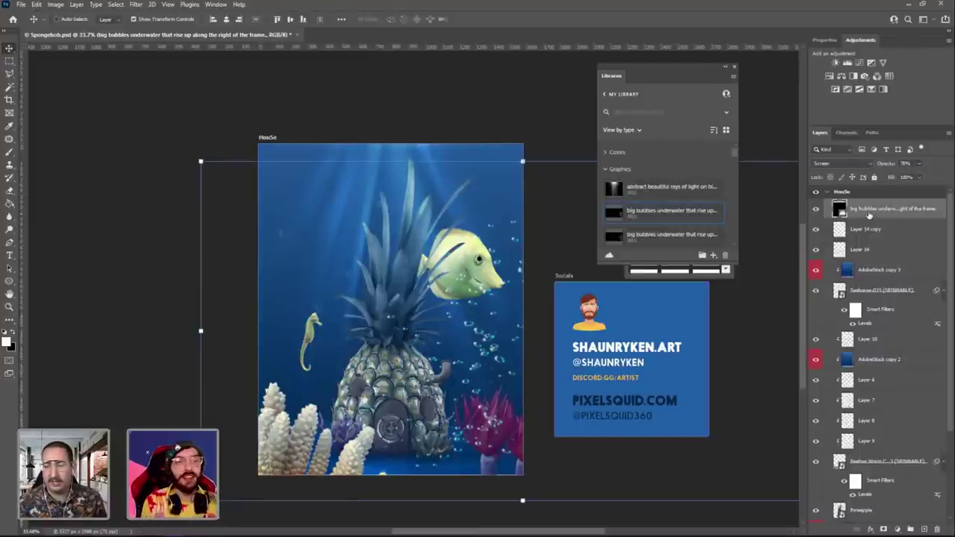
{"action": "left_click", "coordinate": [816, 209]}
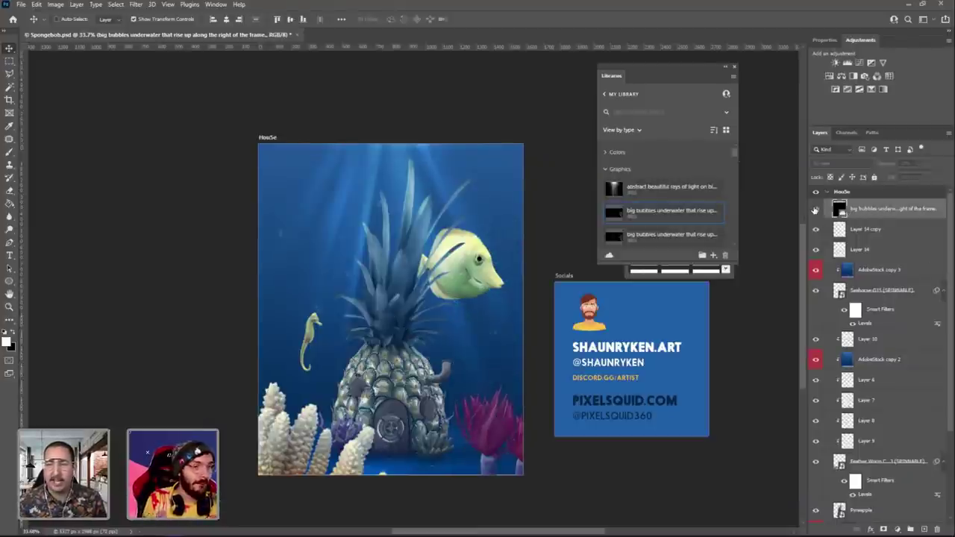
{"action": "left_click", "coordinate": [816, 210]}
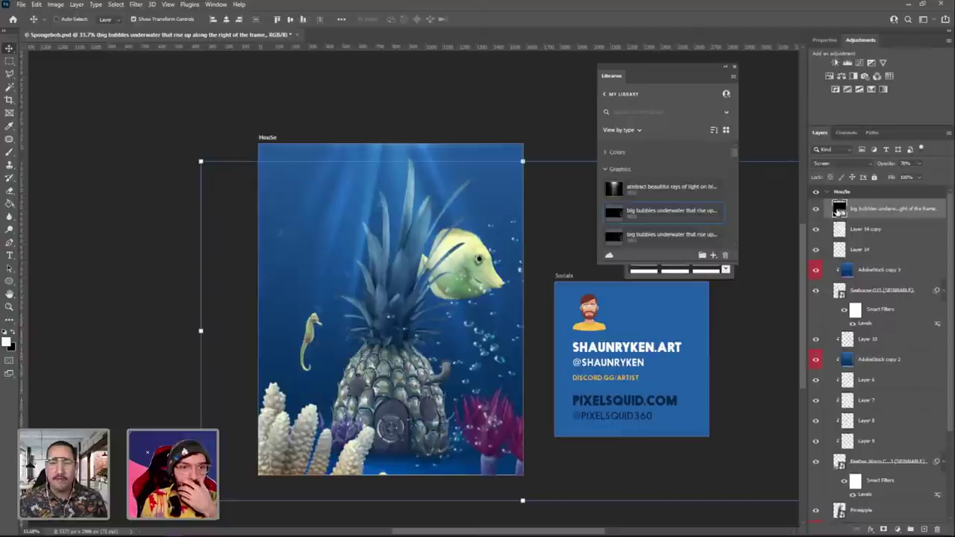
{"action": "left_click_drag", "start_coordinate": [842, 215], "coordinate": [876, 496]}
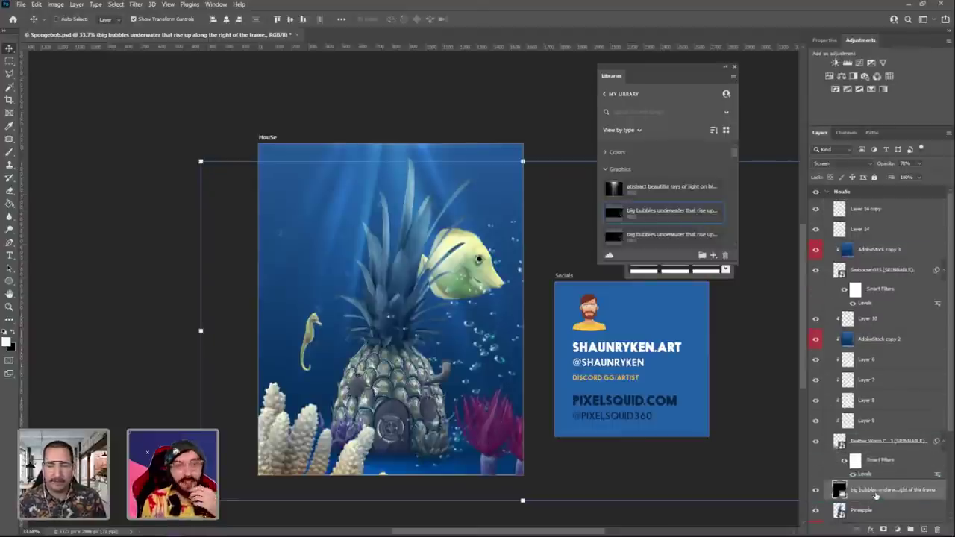
{"action": "left_click", "coordinate": [815, 490]}
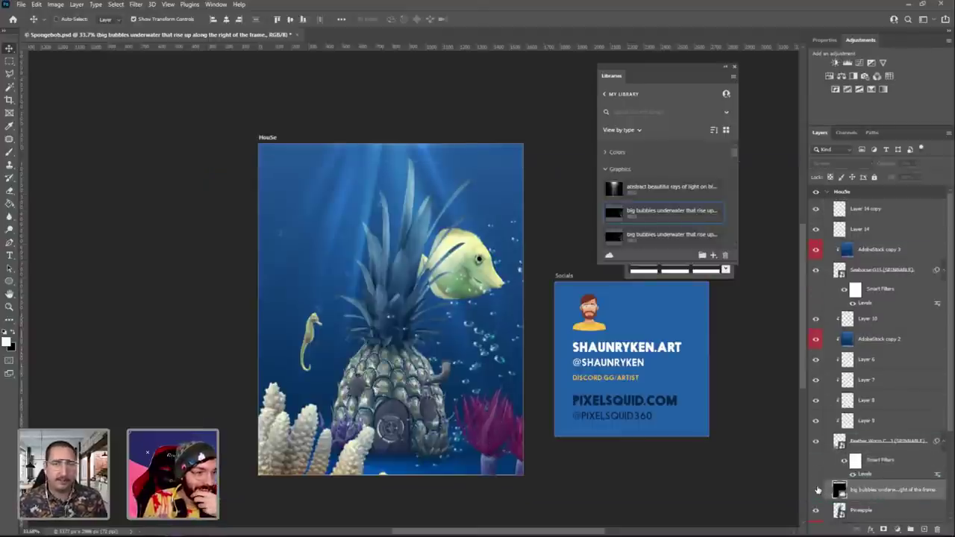
{"action": "left_click", "coordinate": [816, 491]}
Tilt the bubbles about 12° and reposition them beside the pineapple.
{"action": "left_click_drag", "start_coordinate": [499, 344], "coordinate": [504, 364]}
{"action": "left_click", "coordinate": [205, 182]}
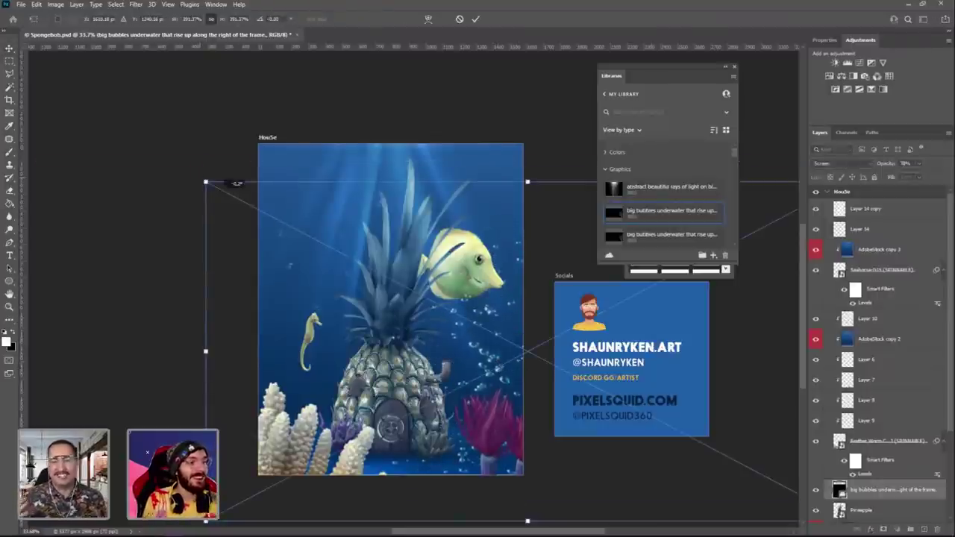
{"action": "left_click_drag", "start_coordinate": [204, 182], "coordinate": [298, 171]}
{"action": "key", "text": "Return"}
{"action": "left_click_drag", "start_coordinate": [477, 351], "coordinate": [420, 307]}
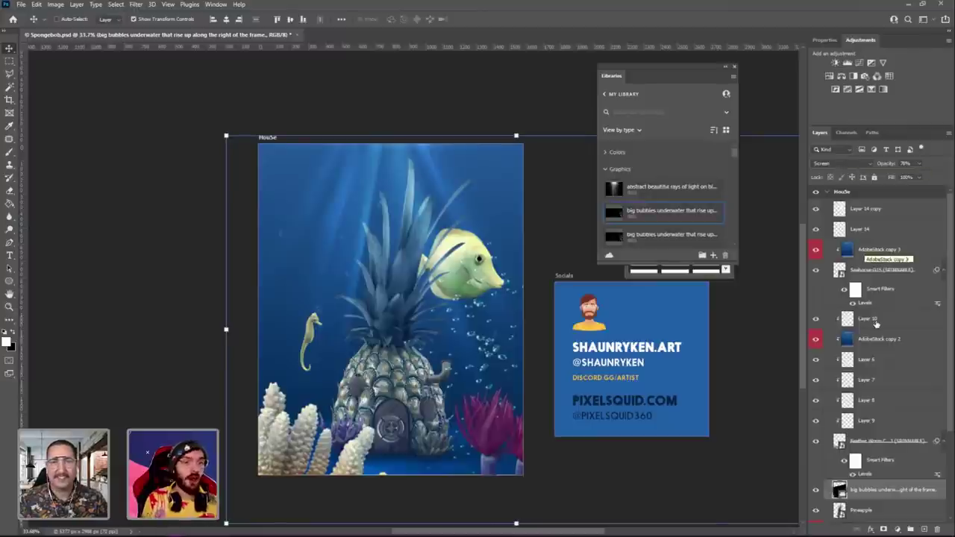
{"action": "scroll", "coordinate": [875, 437], "scroll_direction": "down", "scroll_amount": 2}
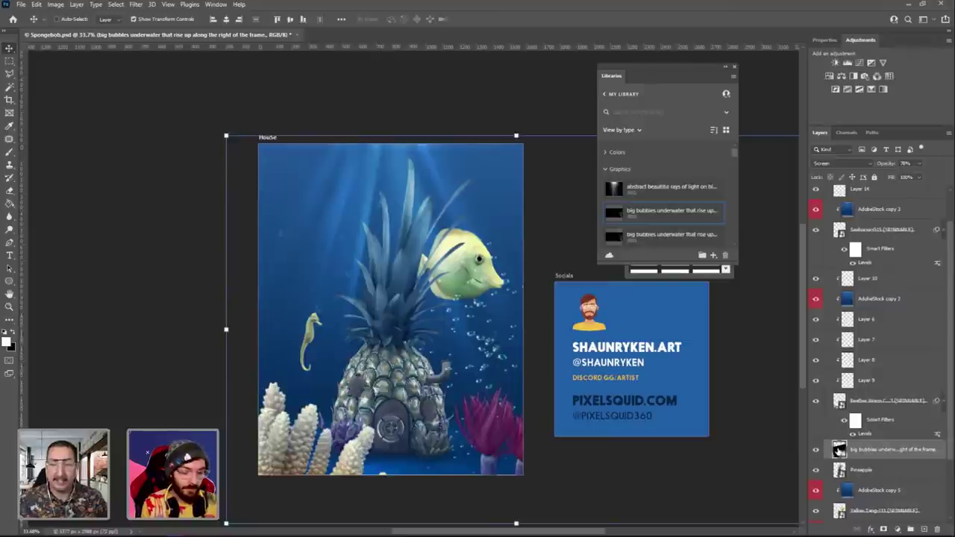
Duplicate the bubbles layer, flip the copy horizontally and move it left.
{"action": "left_click_drag", "start_coordinate": [838, 448], "coordinate": [839, 444]}
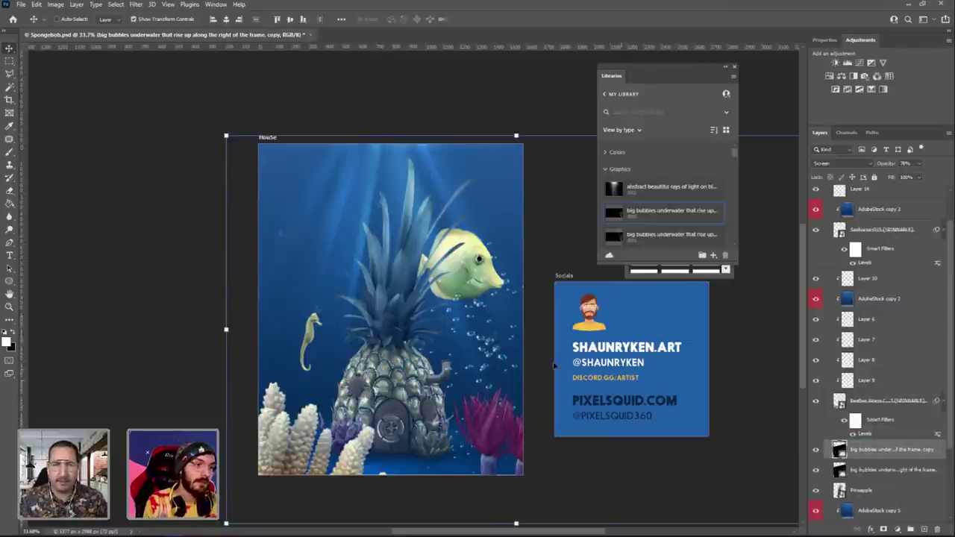
{"action": "mouse_move", "coordinate": [640, 395]}
{"action": "left_mouse_down"}
{"action": "mouse_move", "coordinate": [442, 330]}
{"action": "mouse_move", "coordinate": [645, 383]}
{"action": "left_mouse_up"}
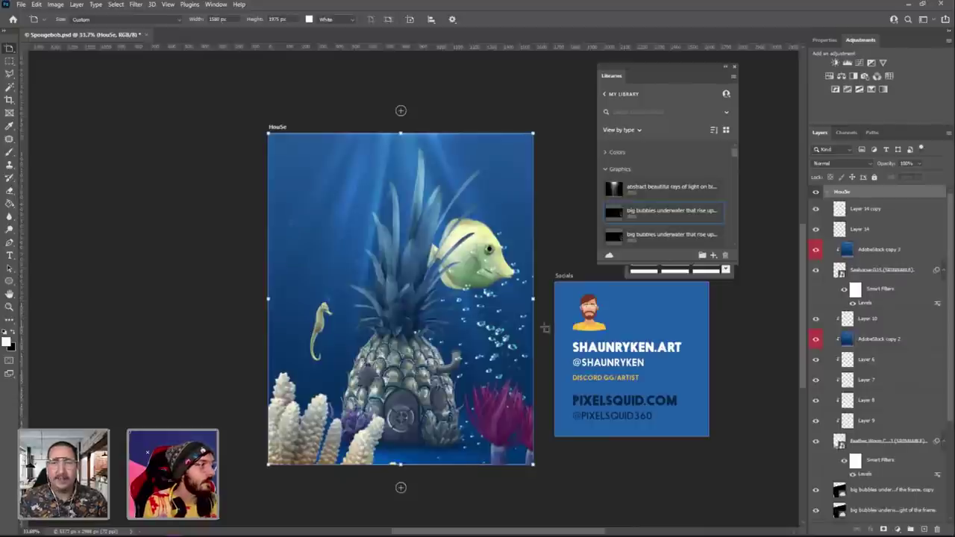
{"action": "left_click", "coordinate": [856, 490]}
{"action": "key", "text": "v"}
{"action": "left_click_drag", "start_coordinate": [515, 372], "coordinate": [305, 243]}
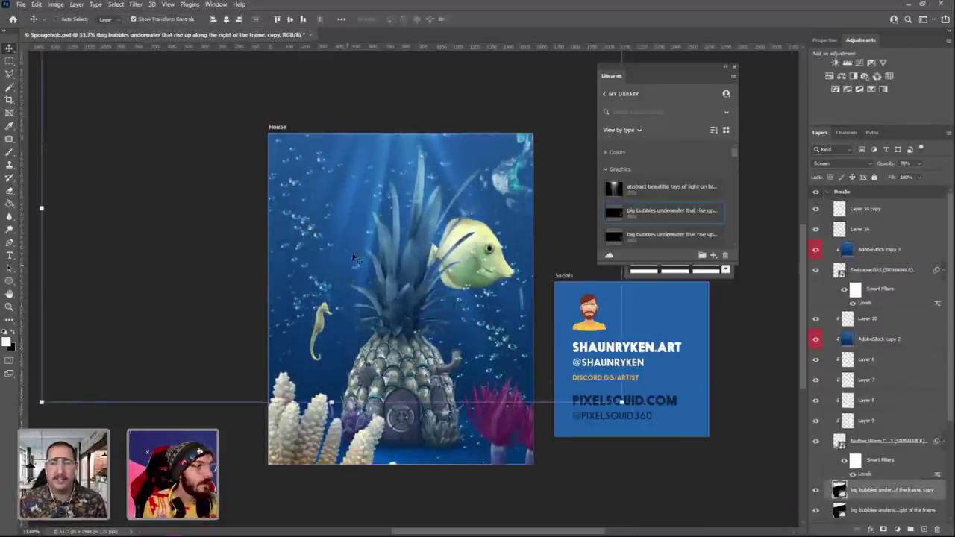
{"action": "left_click", "coordinate": [36, 4]}
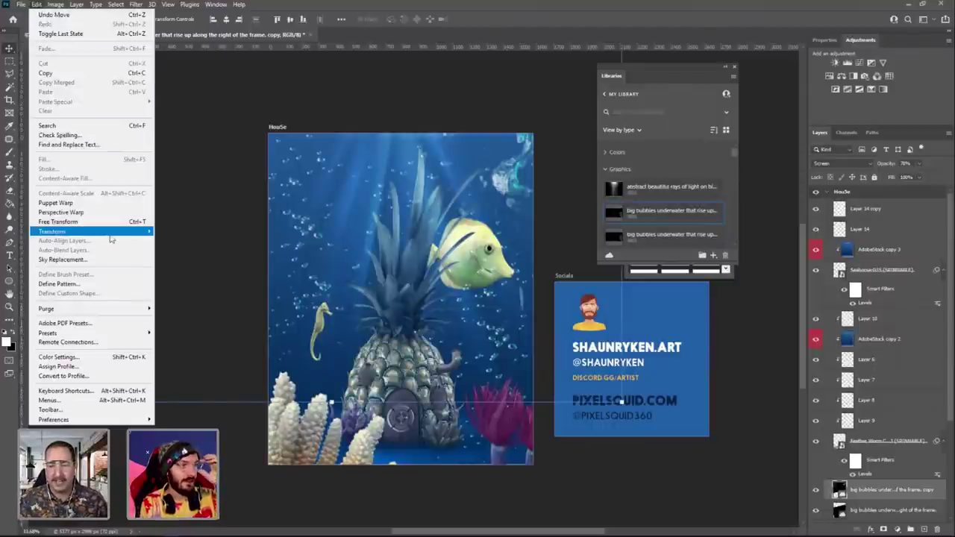
{"action": "mouse_move", "coordinate": [108, 233]}
{"action": "left_click", "coordinate": [220, 385]}
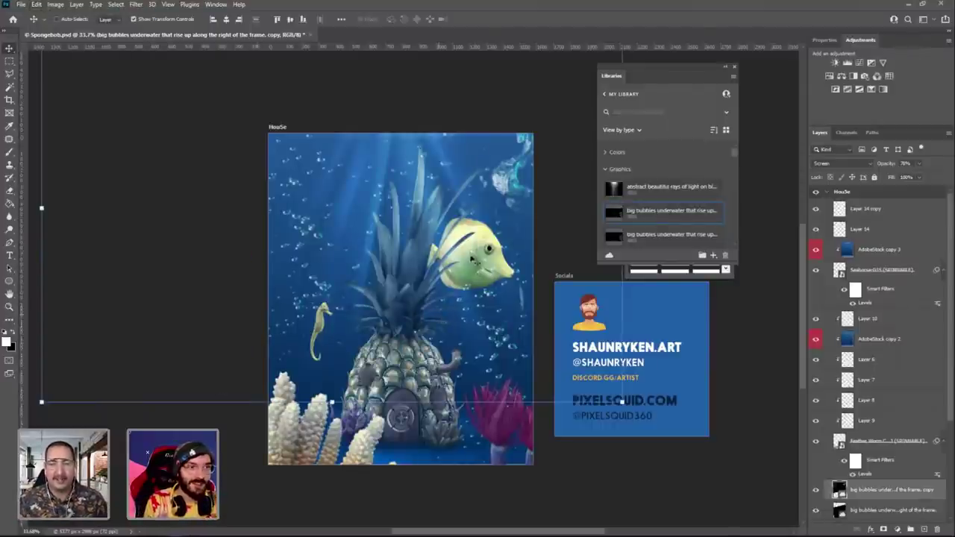
{"action": "left_click_drag", "start_coordinate": [380, 244], "coordinate": [310, 243]}
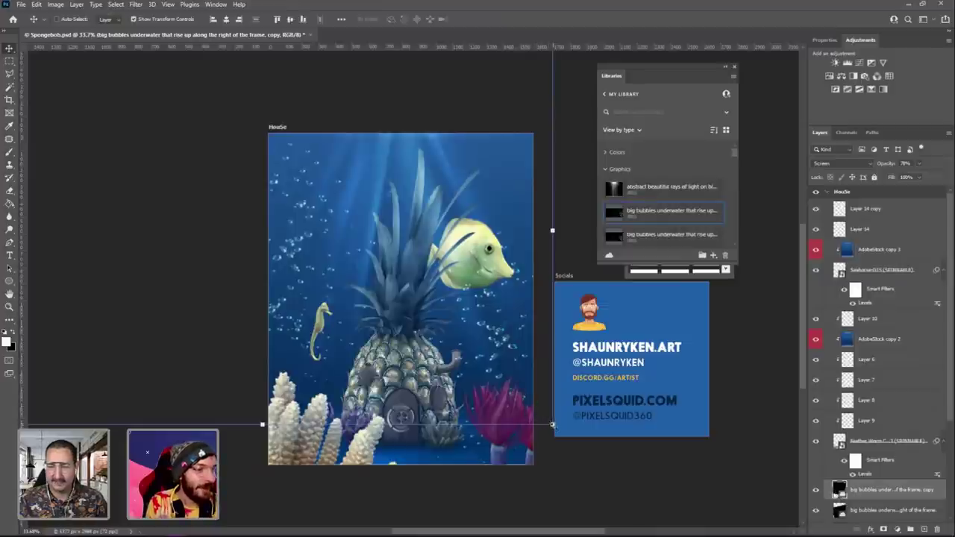
Resize and reposition the mirrored bubbles copy to fit the left side.
{"action": "left_click_drag", "start_coordinate": [553, 427], "coordinate": [350, 332]}
{"action": "key", "text": "ctrl+z"}
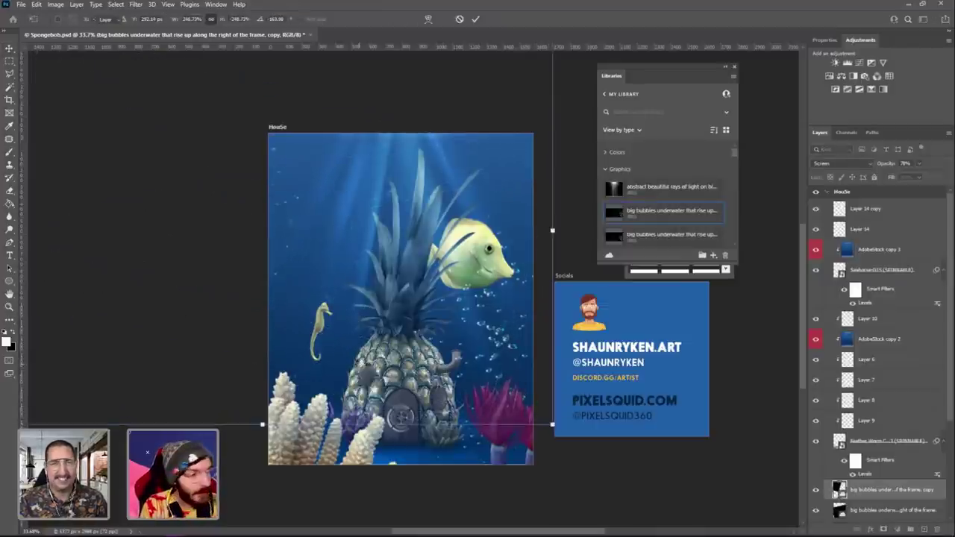
{"action": "key", "text": "Return"}
{"action": "left_click_drag", "start_coordinate": [437, 341], "coordinate": [312, 273]}
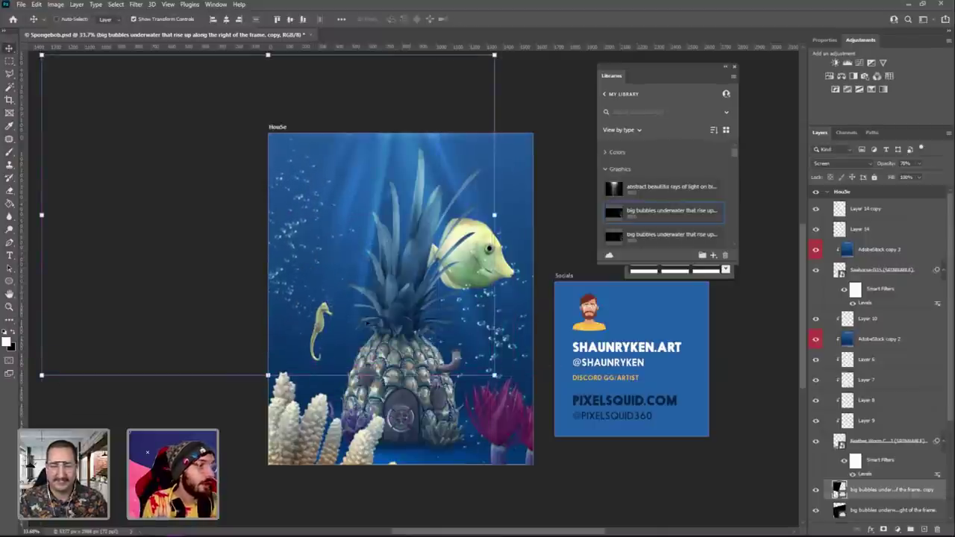
{"action": "key", "text": "ctrl+t"}
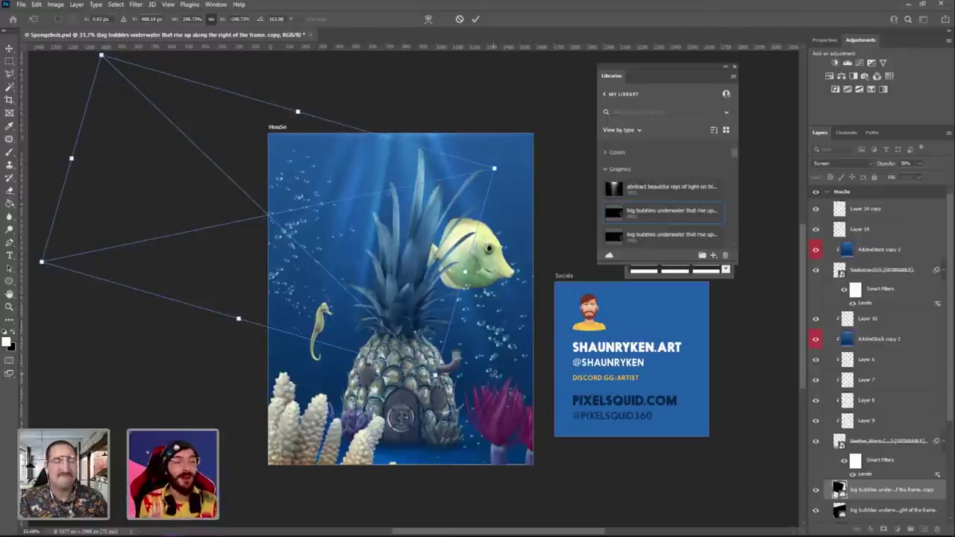
{"action": "left_click_drag", "start_coordinate": [434, 375], "coordinate": [363, 329]}
{"action": "key", "text": "Return"}
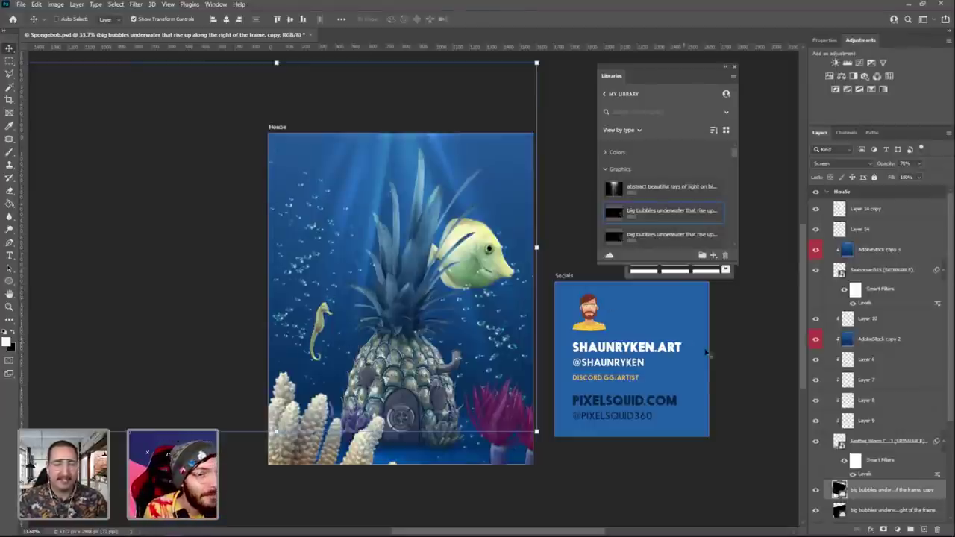
Duplicate the AdobeStock copy 2 layer above Layer 10 as AdobeStock copy 4.
{"action": "left_click", "coordinate": [867, 321]}
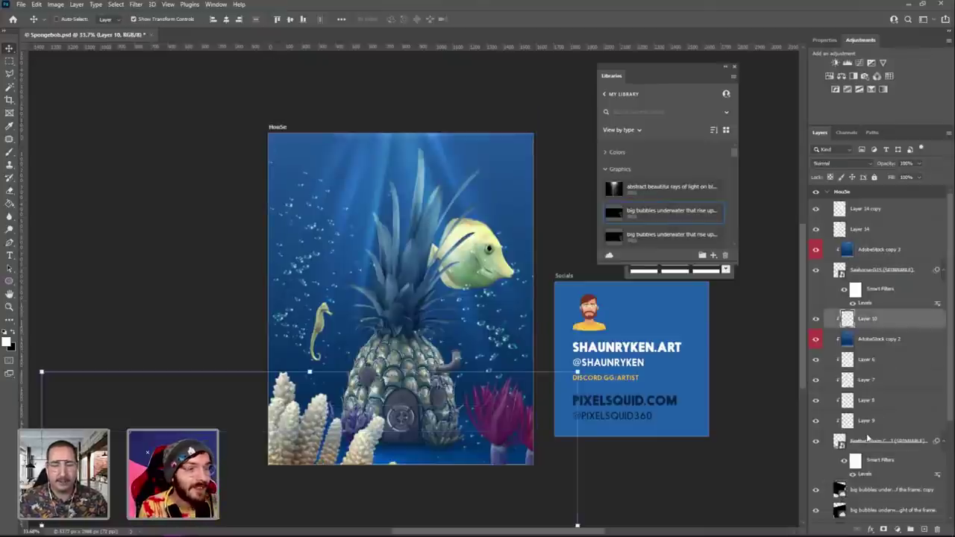
{"action": "left_click", "coordinate": [868, 440]}
{"action": "left_click", "coordinate": [862, 229]}
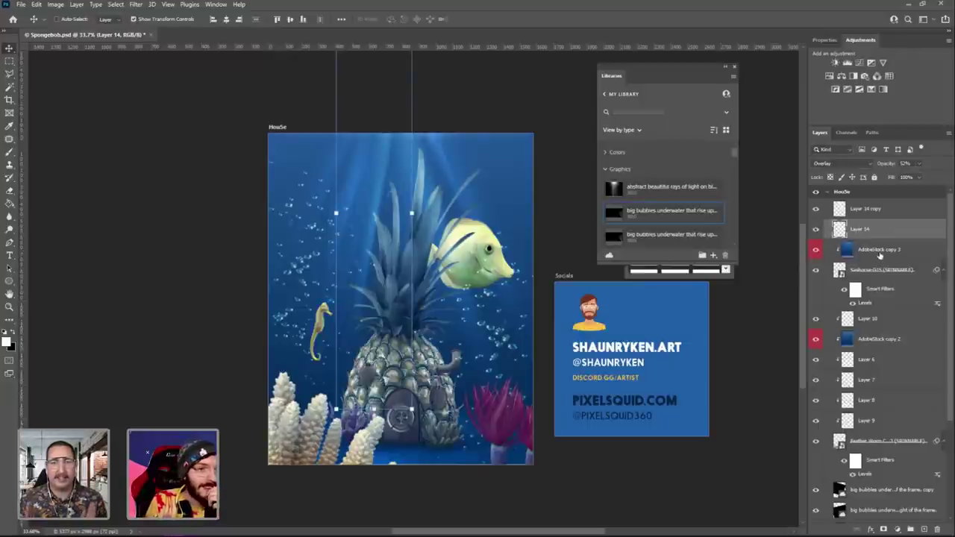
{"action": "left_click", "coordinate": [847, 256]}
{"action": "left_click", "coordinate": [863, 340]}
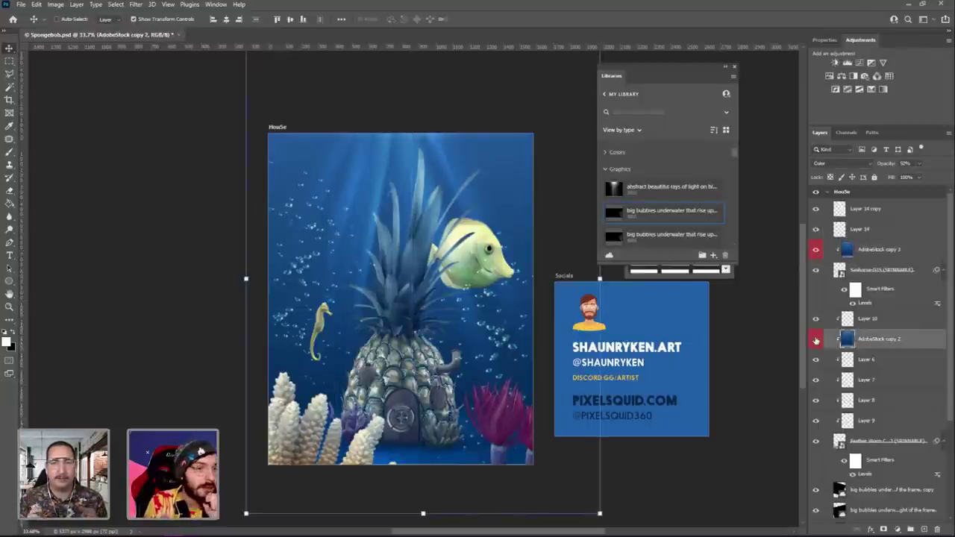
{"action": "left_click_drag", "start_coordinate": [857, 348], "coordinate": [847, 312]}
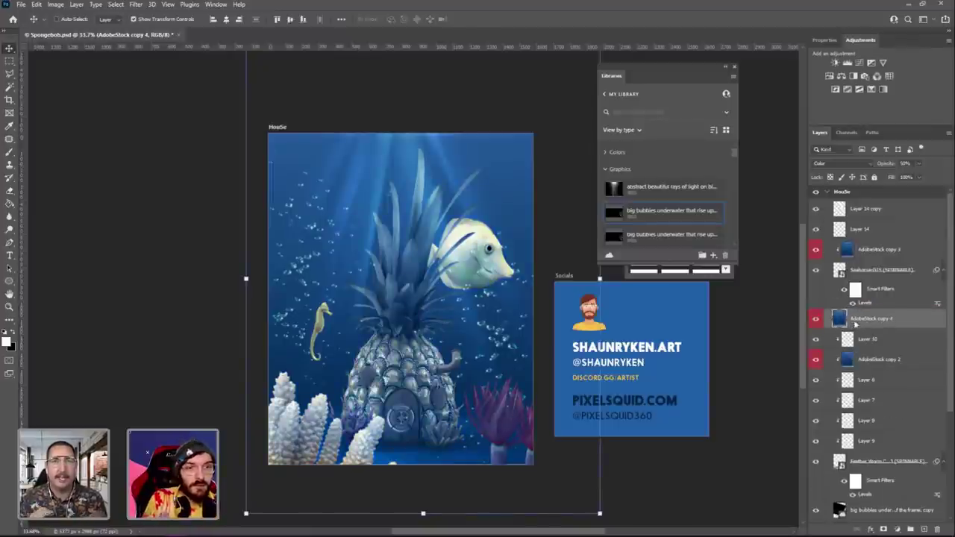
Clip AdobeStock copy 4 to the layer below, set it to Multiply, and compare it on and off.
{"action": "right_click", "coordinate": [852, 324]}
{"action": "left_click", "coordinate": [793, 306]}
{"action": "left_click", "coordinate": [832, 165]}
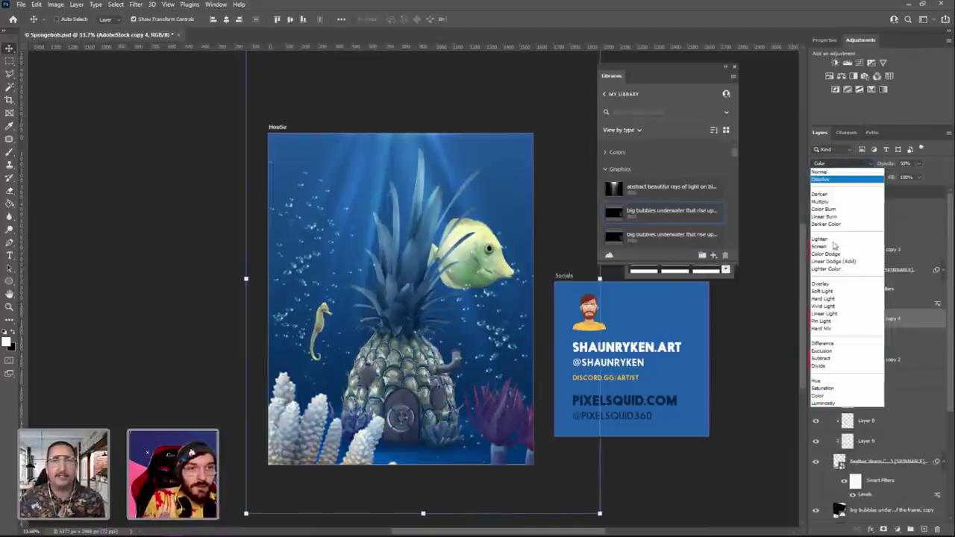
{"action": "left_click", "coordinate": [825, 203]}
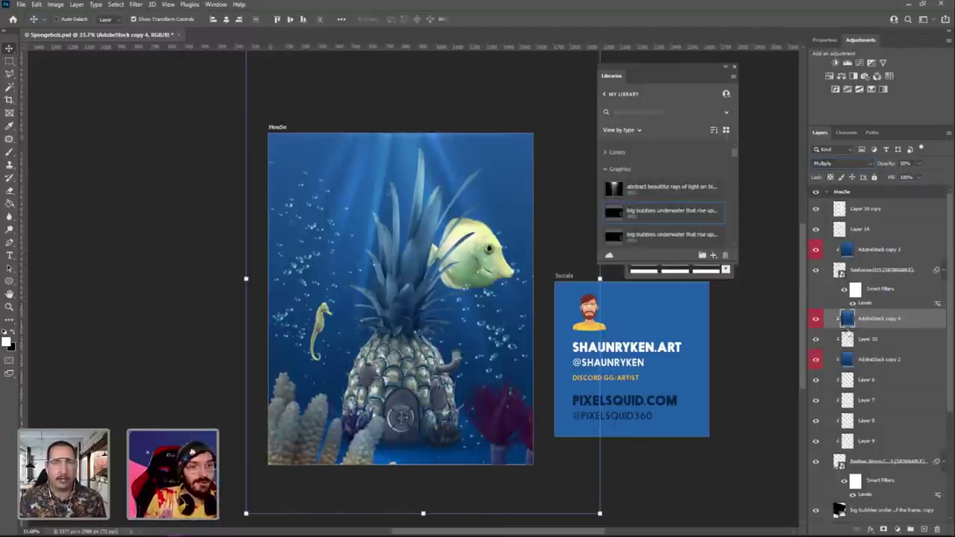
{"action": "left_click", "coordinate": [817, 321]}
{"action": "left_click", "coordinate": [818, 321]}
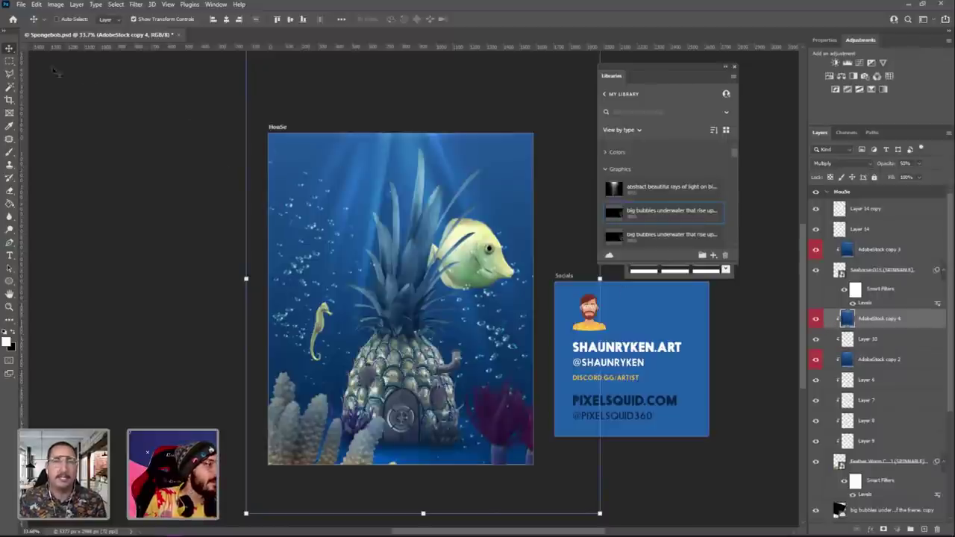
Shift the blue tint lower over the corals, switch it to Overlay, and compare it on and off.
{"action": "left_click_drag", "start_coordinate": [366, 235], "coordinate": [370, 320]}
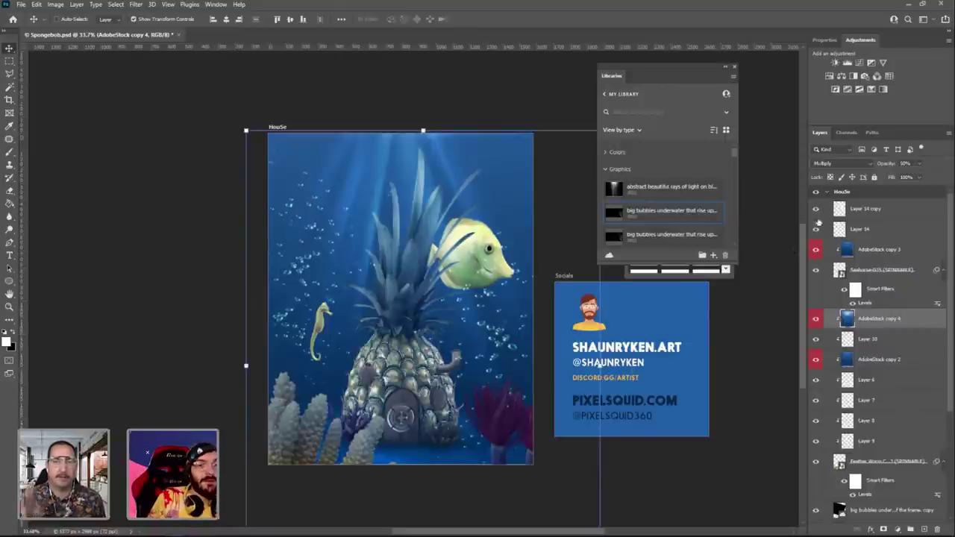
{"action": "left_click", "coordinate": [830, 164]}
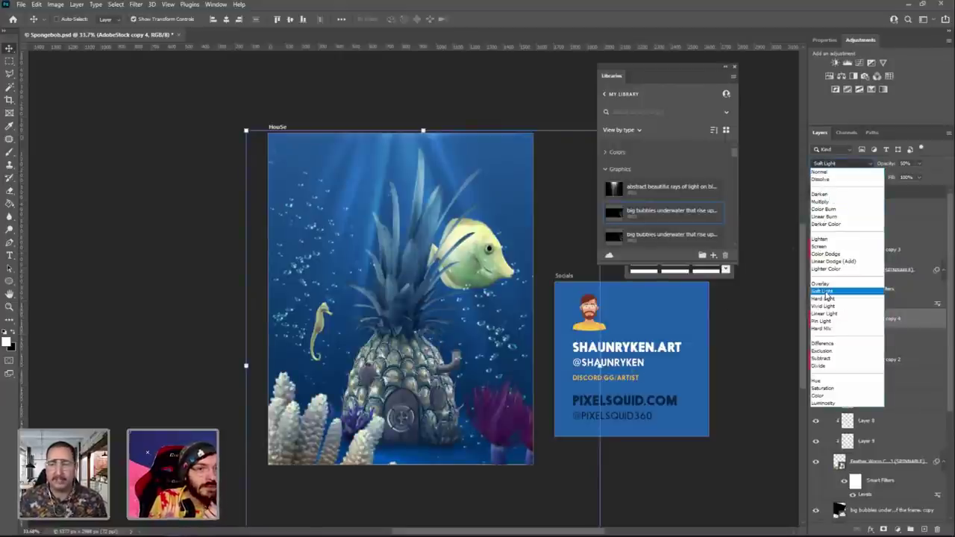
{"action": "left_click", "coordinate": [823, 284]}
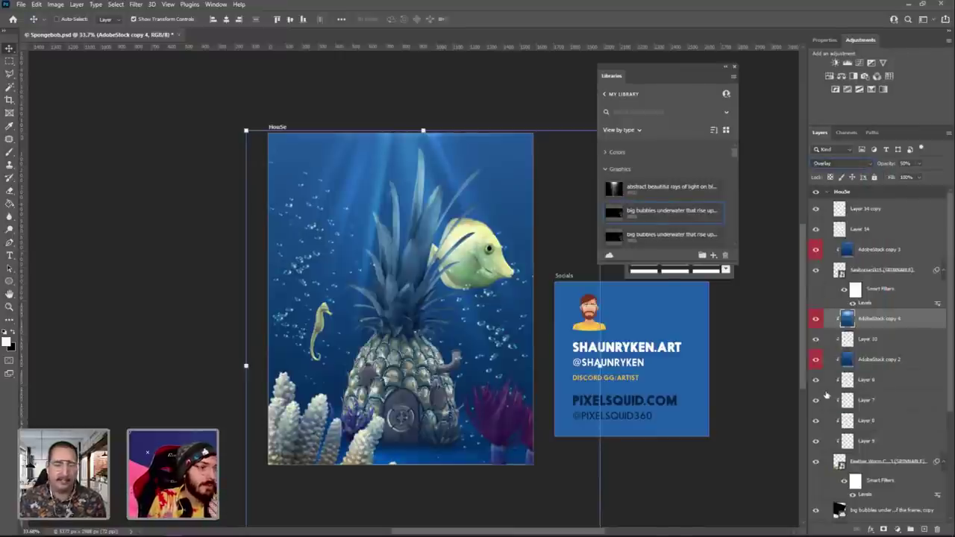
{"action": "left_click", "coordinate": [815, 320]}
{"action": "left_click", "coordinate": [816, 319]}
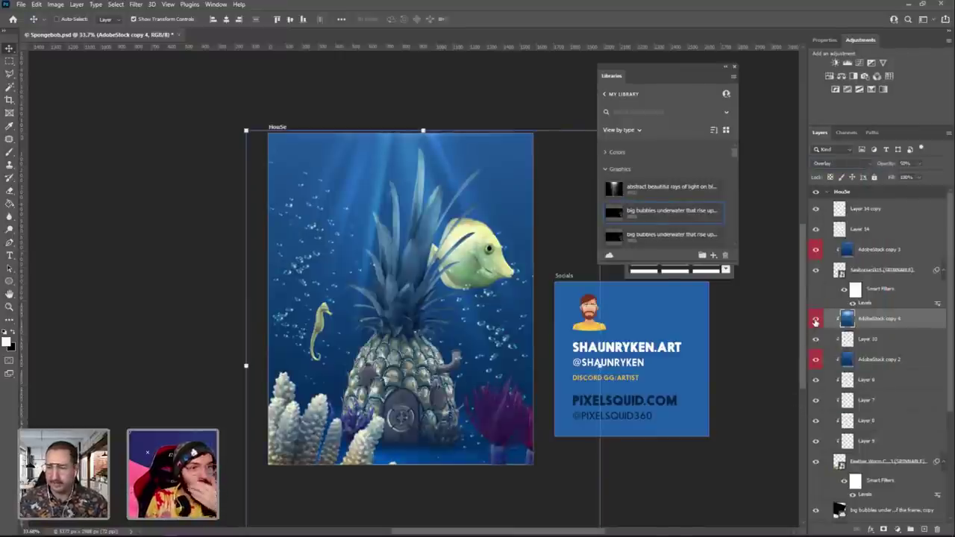
{"action": "left_click", "coordinate": [816, 326]}
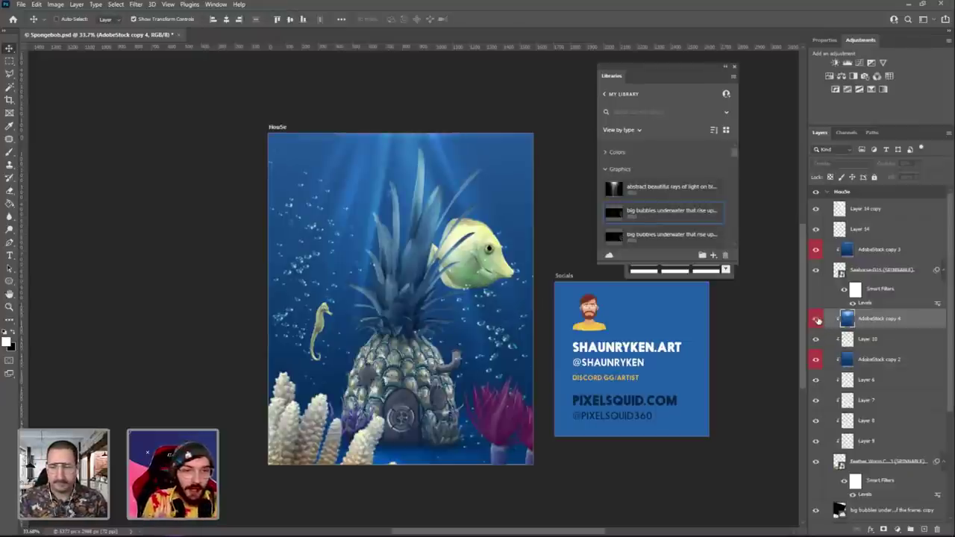
{"action": "left_click", "coordinate": [816, 319]}
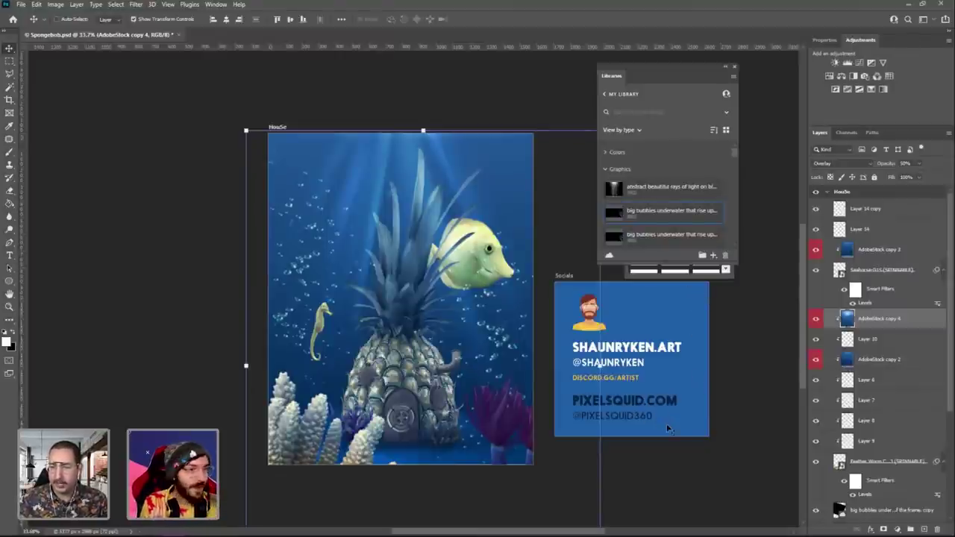
Compare the Overlay tint once more, then select the Feather Worm Coral layer.
{"action": "left_click", "coordinate": [820, 320]}
{"action": "left_click", "coordinate": [821, 320]}
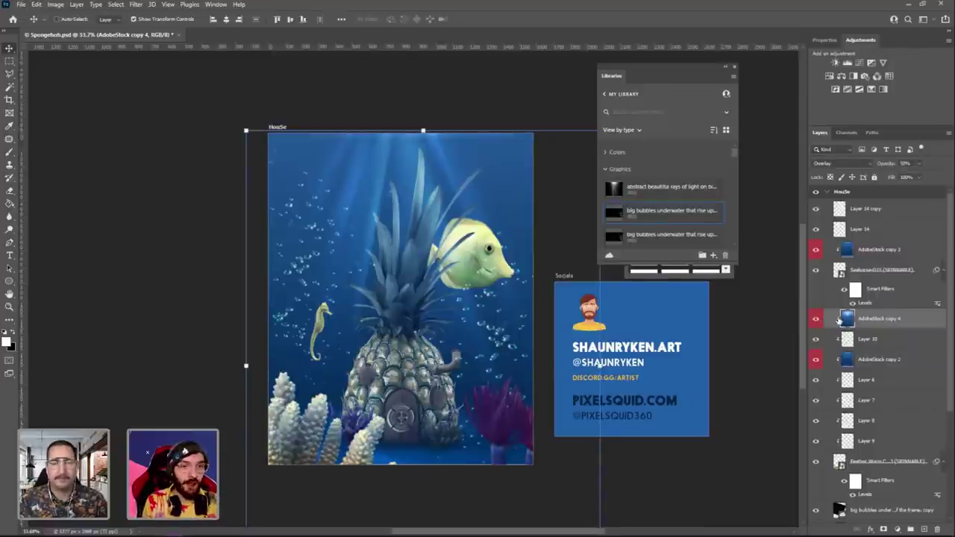
{"action": "scroll", "coordinate": [845, 425], "scroll_direction": "down", "scroll_amount": 1}
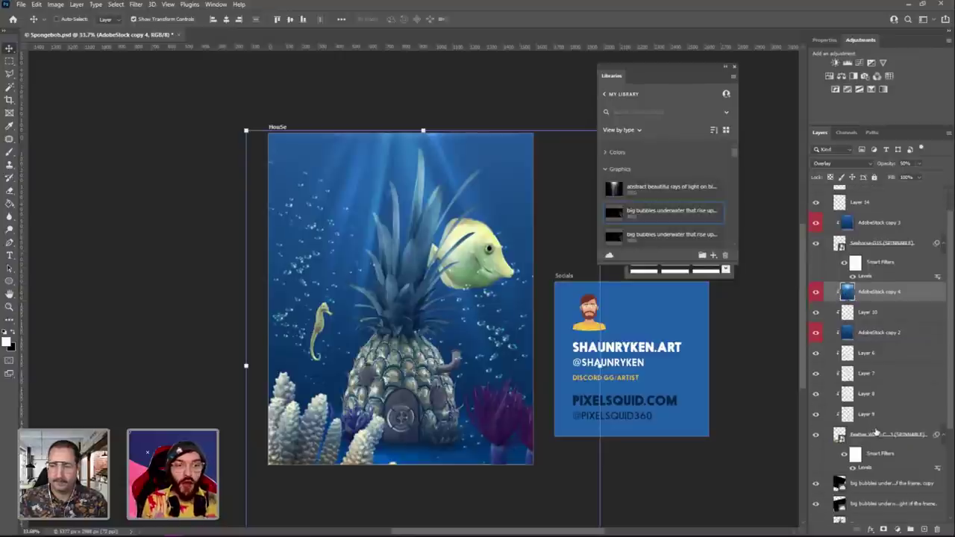
{"action": "left_click", "coordinate": [878, 435]}
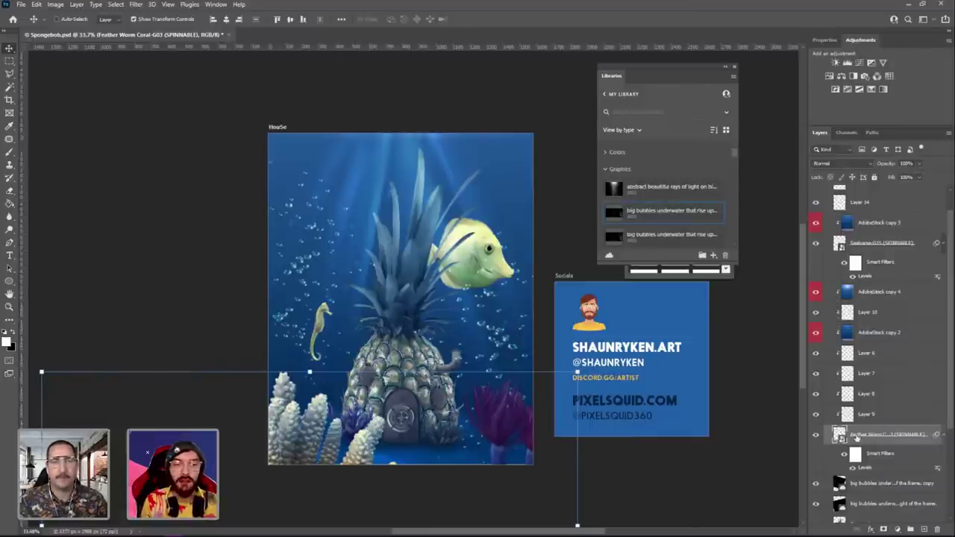
{"action": "left_click", "coordinate": [884, 292]}
{"action": "right_click", "coordinate": [885, 292]}
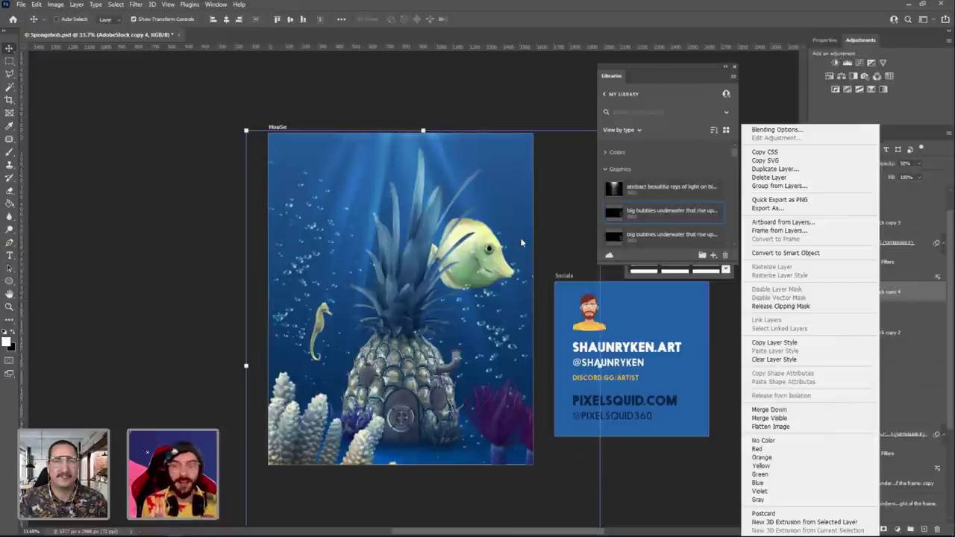
{"action": "left_click", "coordinate": [489, 259]}
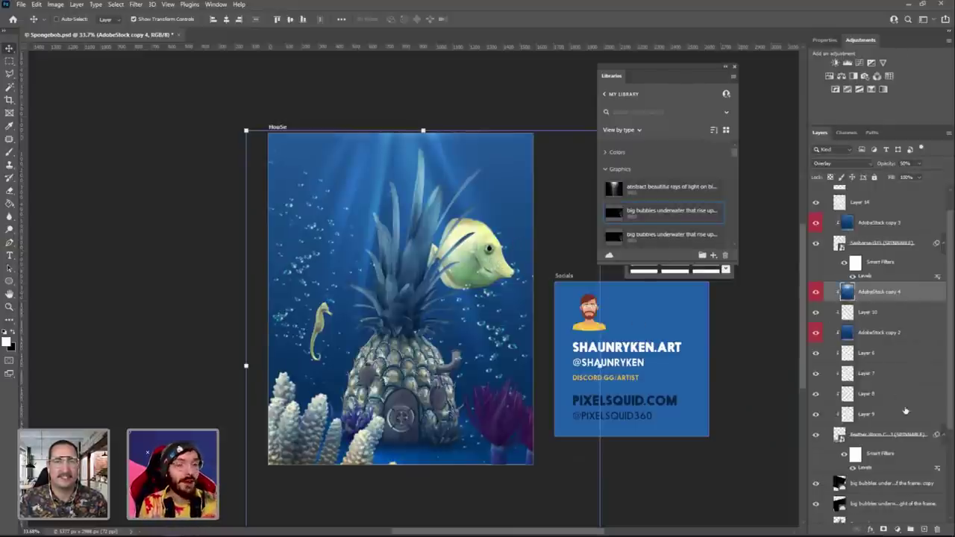
{"action": "scroll", "coordinate": [896, 411], "scroll_direction": "down", "scroll_amount": 1}
{"action": "left_click", "coordinate": [859, 421]}
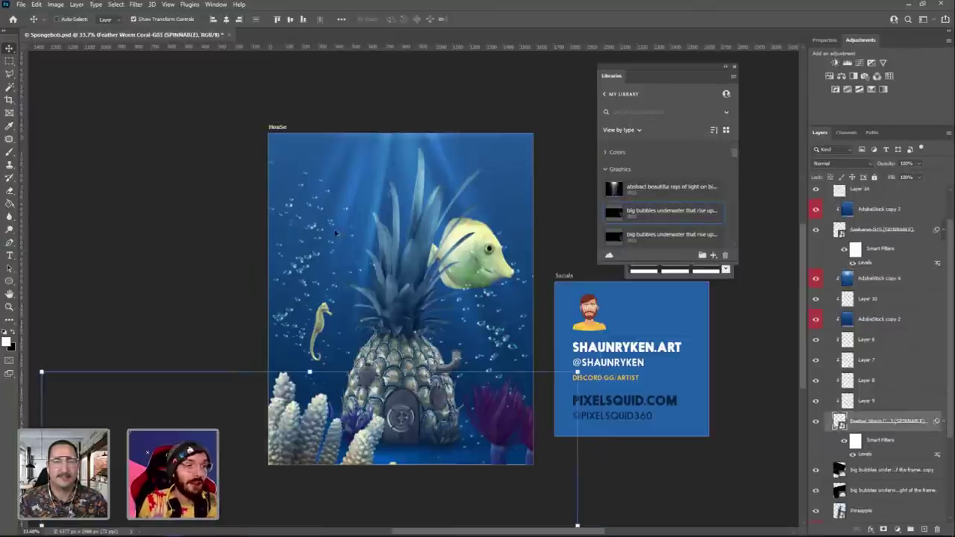
{"action": "left_click", "coordinate": [866, 230]}
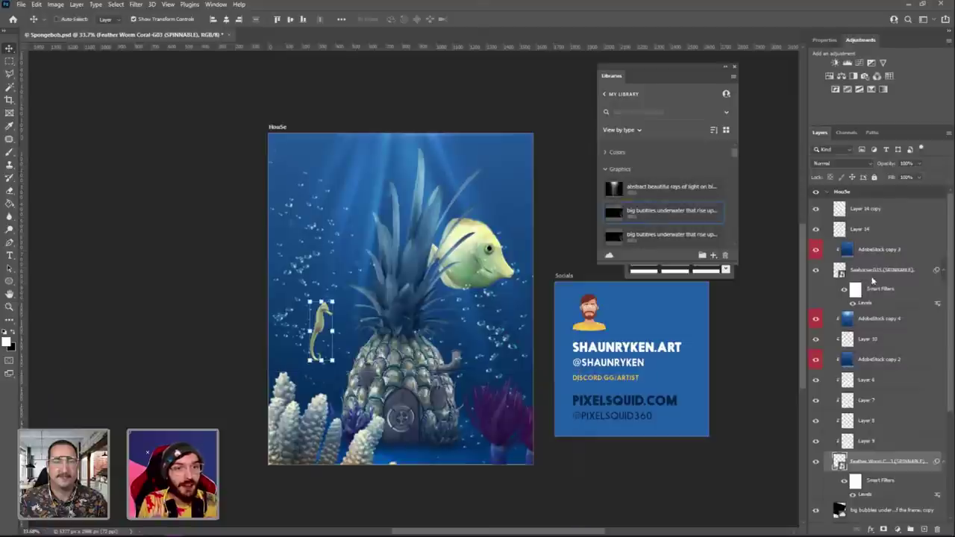
{"action": "scroll", "coordinate": [817, 269], "scroll_direction": "up", "scroll_amount": 3}
{"action": "left_click", "coordinate": [870, 231]}
{"action": "scroll", "coordinate": [881, 336], "scroll_direction": "down", "scroll_amount": 3}
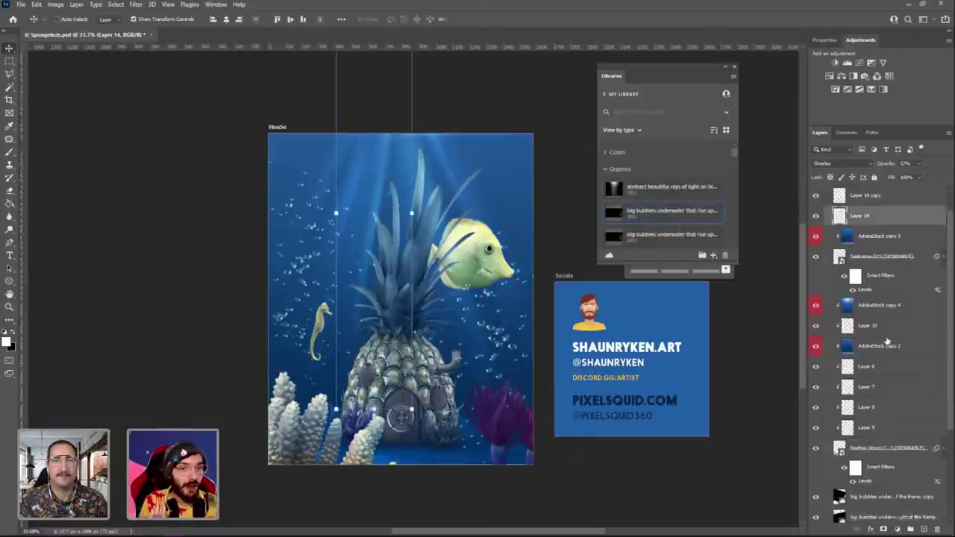
{"action": "scroll", "coordinate": [886, 386], "scroll_direction": "down", "scroll_amount": 3}
Add a new layer above Yellow Tang and fill it with red ff0000.
{"action": "left_click", "coordinate": [874, 446]}
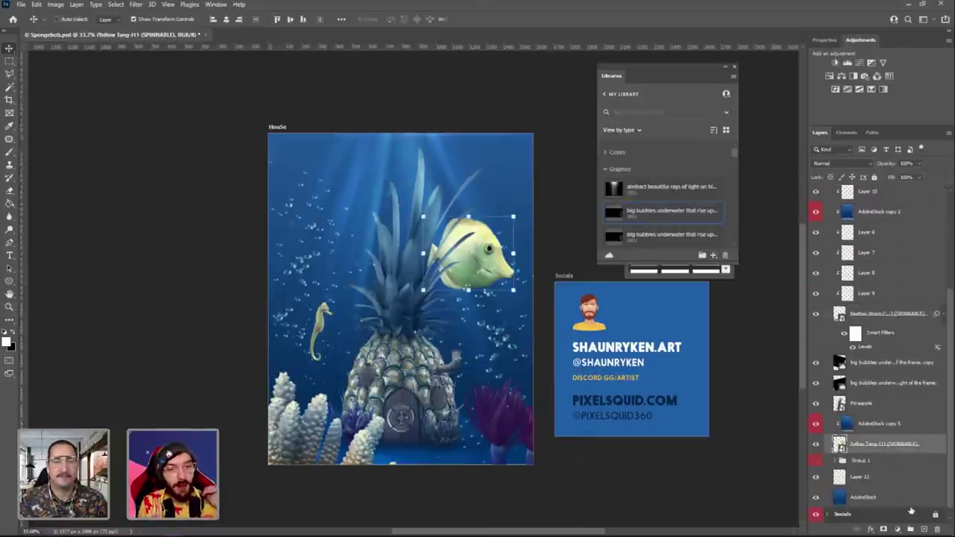
{"action": "left_click", "coordinate": [924, 529]}
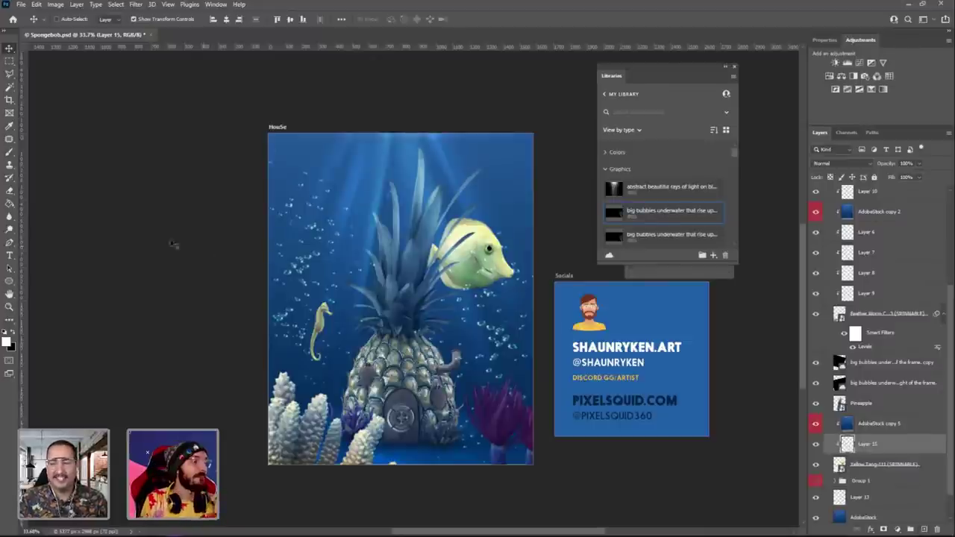
{"action": "left_click", "coordinate": [7, 342]}
{"action": "type", "text": "ff0000"}
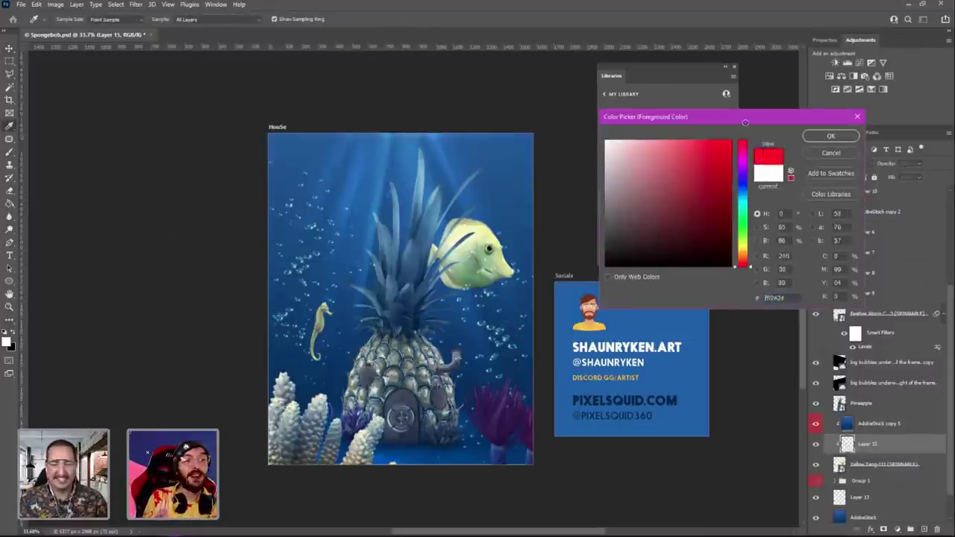
{"action": "key", "text": "Return"}
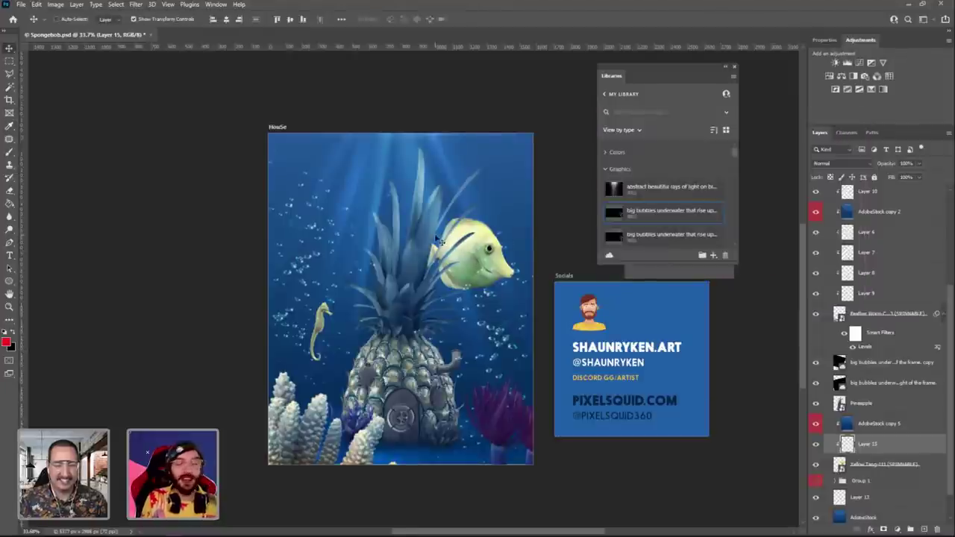
{"action": "left_click", "coordinate": [11, 204]}
{"action": "left_click", "coordinate": [364, 227]}
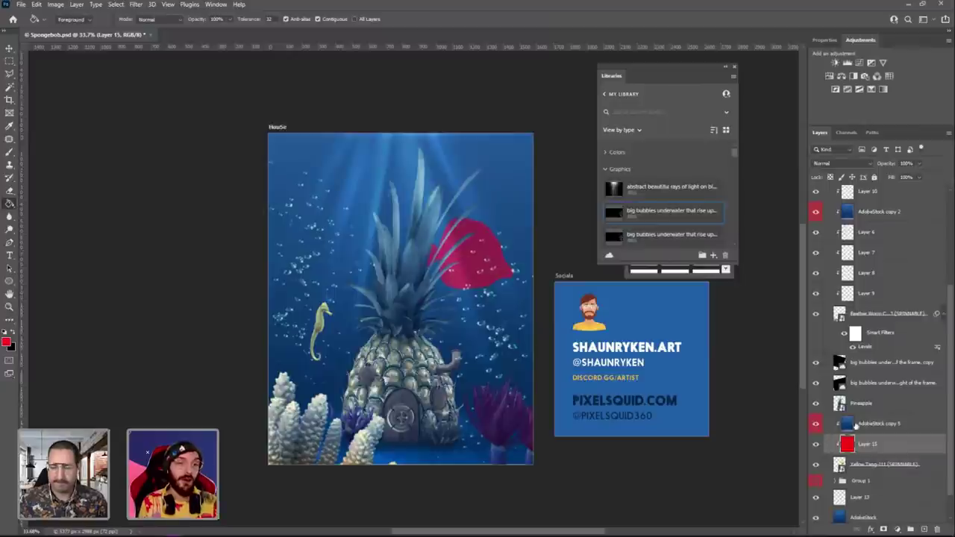
Try red Layer 15 in Color mode above AdobeStock copy 5, then delete it.
{"action": "left_click", "coordinate": [845, 162]}
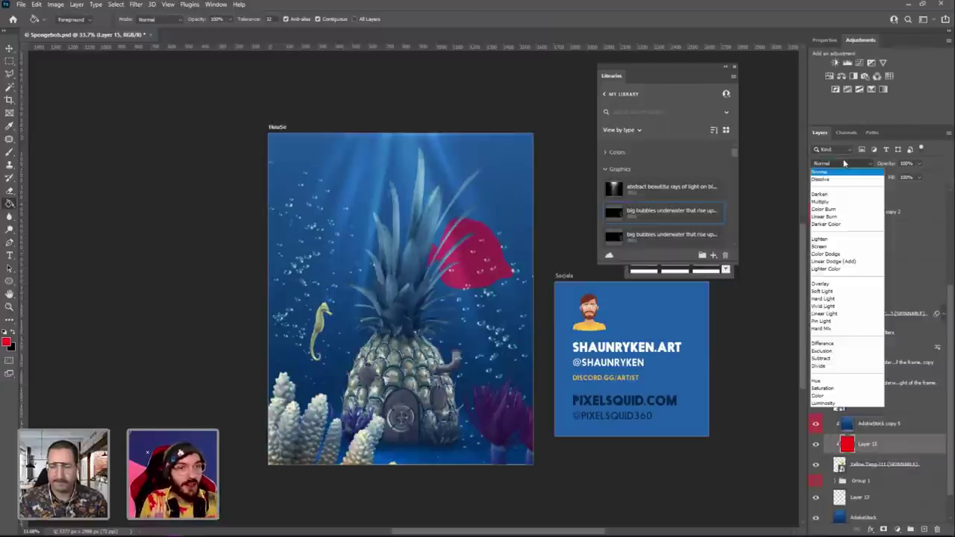
{"action": "left_click", "coordinate": [829, 399]}
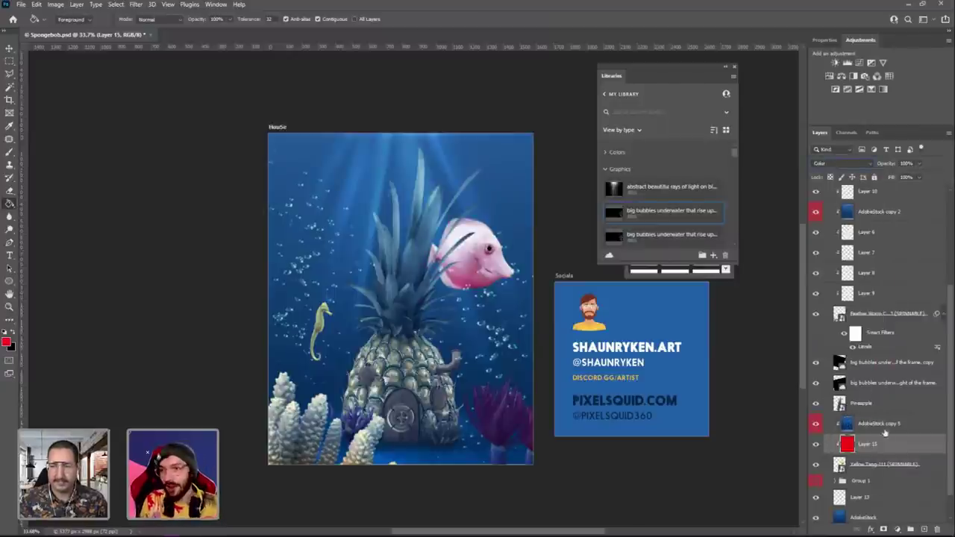
{"action": "left_click_drag", "start_coordinate": [847, 450], "coordinate": [842, 418]}
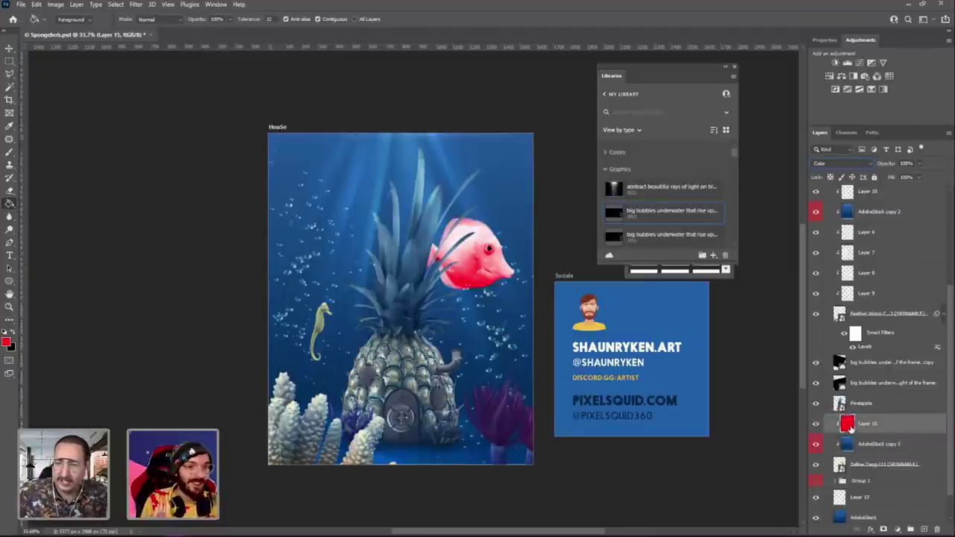
{"action": "left_click", "coordinate": [937, 529]}
{"action": "left_click", "coordinate": [442, 203]}
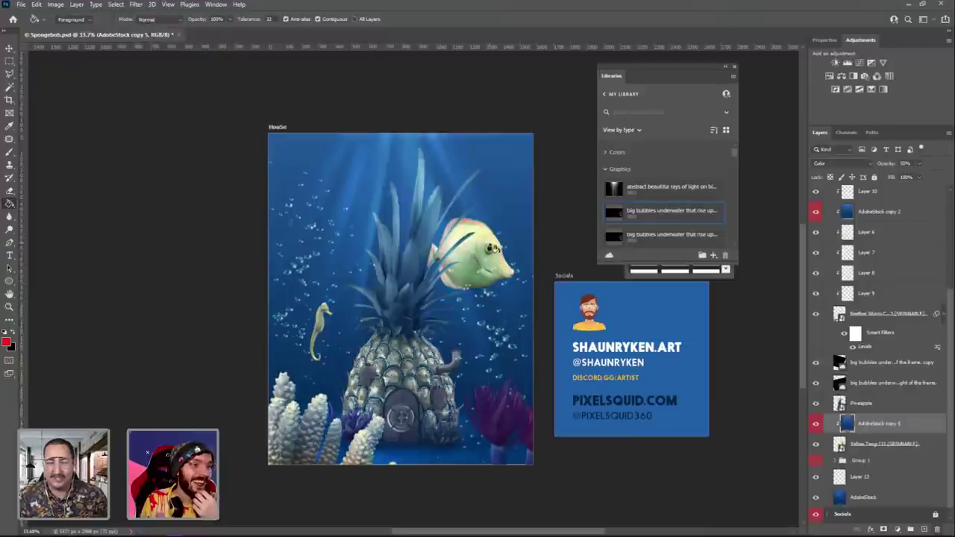
Return to the Move tool and show the Reference image for comparison.
{"action": "left_click", "coordinate": [11, 49]}
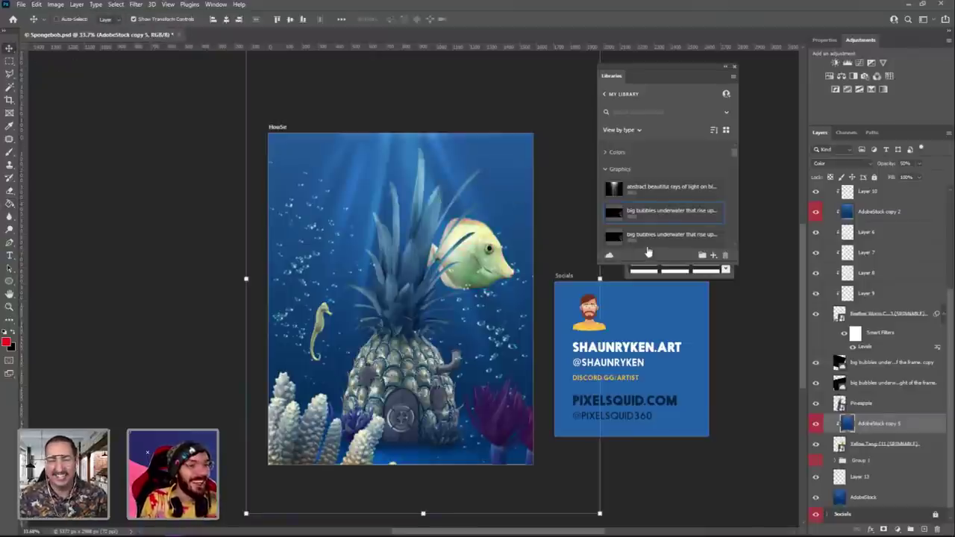
{"action": "scroll", "coordinate": [657, 239], "scroll_direction": "down", "scroll_amount": 2}
{"action": "scroll", "coordinate": [657, 239], "scroll_direction": "up", "scroll_amount": 2}
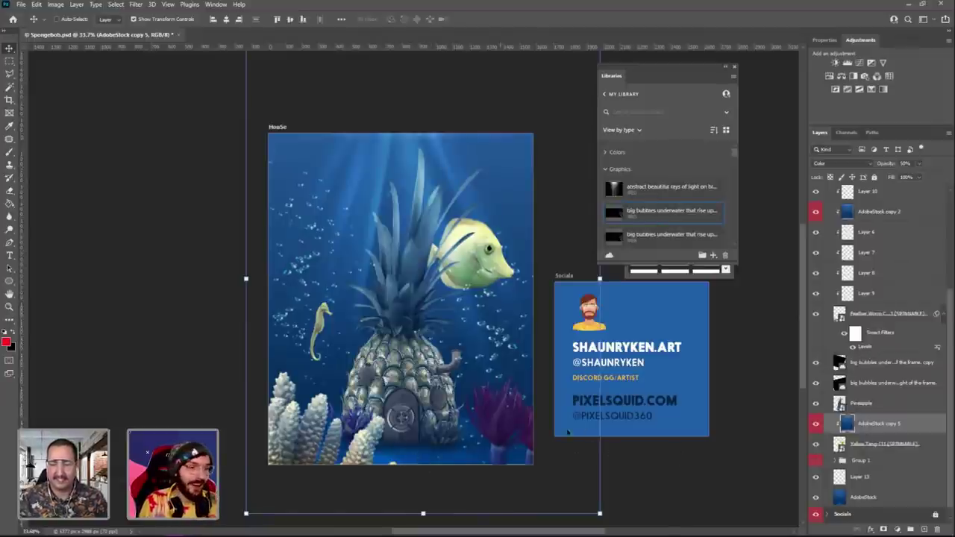
{"action": "scroll", "coordinate": [881, 388], "scroll_direction": "down", "scroll_amount": 1}
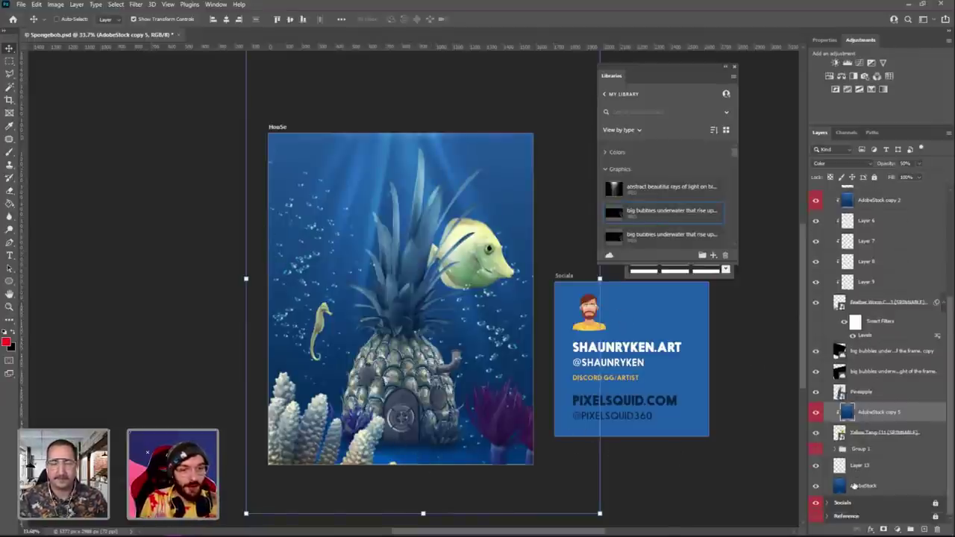
{"action": "left_click", "coordinate": [816, 516]}
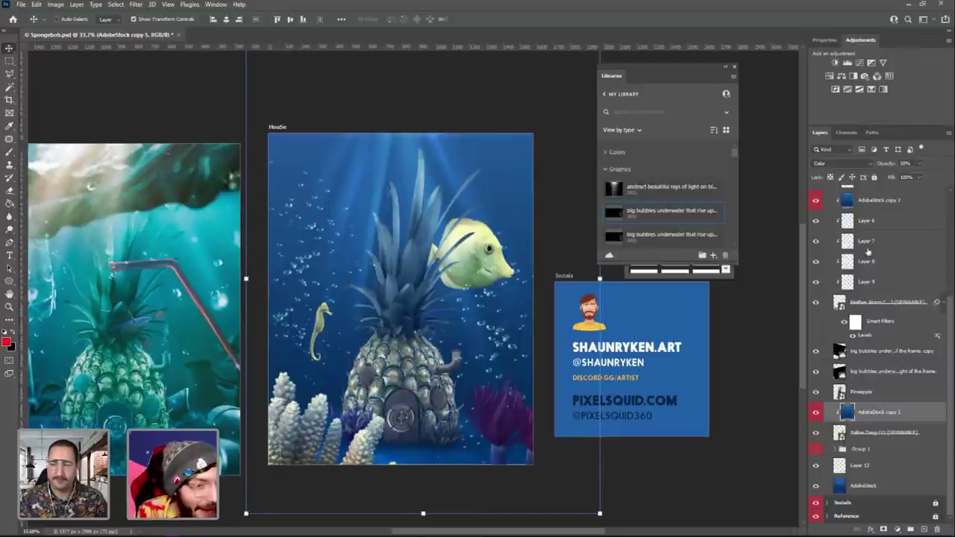
Select the layers from AdobeStock copy 4 down to Layer 9 and group them.
{"action": "scroll", "coordinate": [873, 298], "scroll_direction": "up", "scroll_amount": 5}
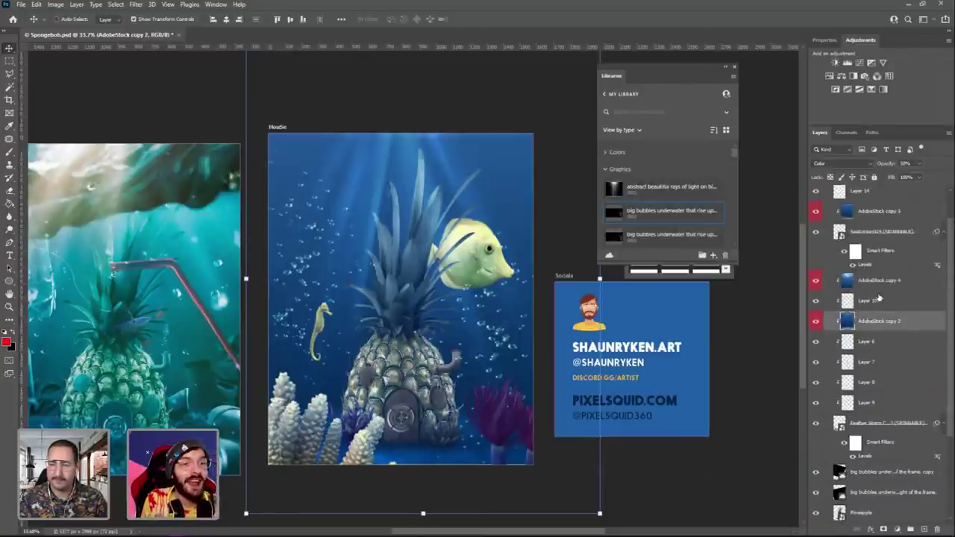
{"action": "left_click", "coordinate": [880, 282]}
{"action": "scroll", "coordinate": [873, 377], "scroll_direction": "down", "scroll_amount": 2}
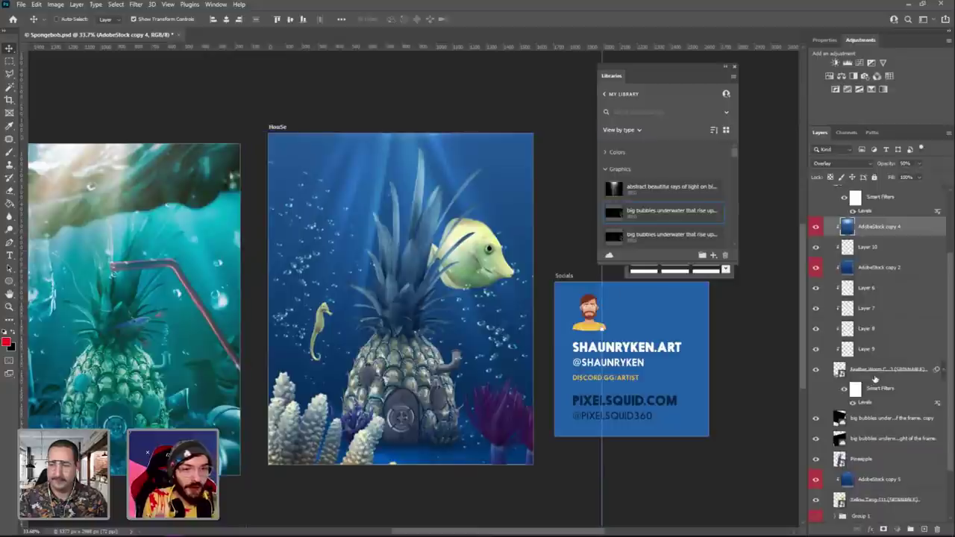
{"action": "left_click", "coordinate": [874, 377], "text": "shift"}
{"action": "scroll", "coordinate": [873, 381], "scroll_direction": "up", "scroll_amount": 3}
{"action": "left_click_drag", "start_coordinate": [874, 383], "coordinate": [914, 529]}
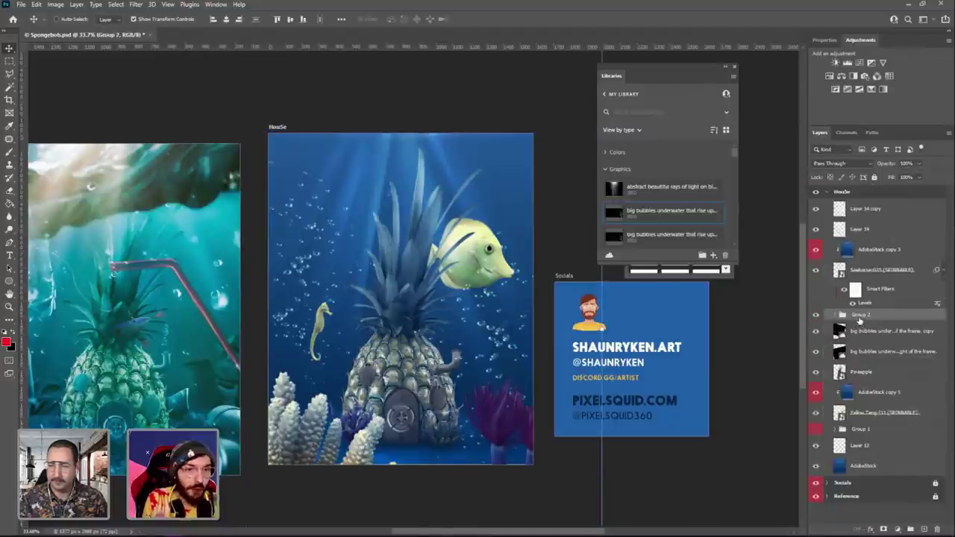
Rename Group 2 to 'Pineapple'.
{"action": "double_click", "coordinate": [862, 314]}
{"action": "key", "text": "BackSpace"}
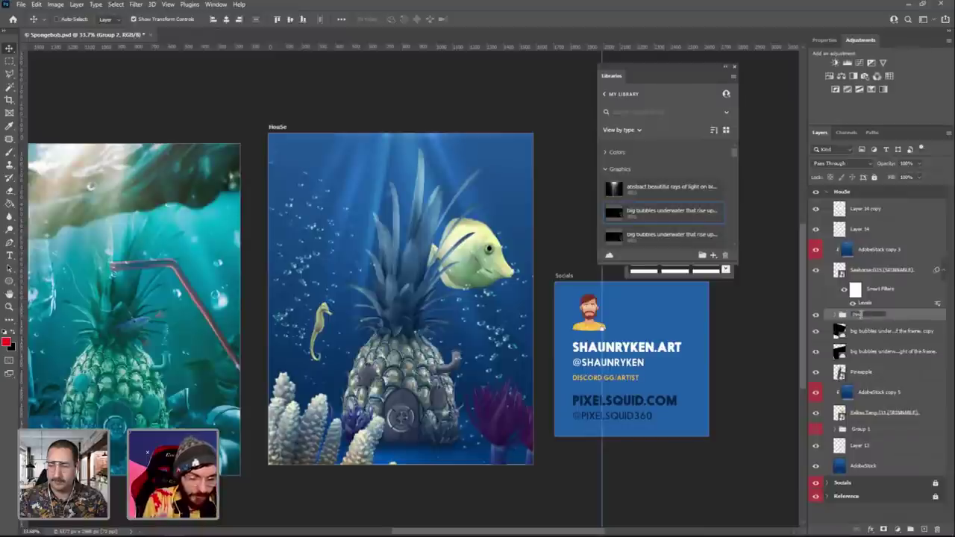
{"action": "type", "text": "Pineapple"}
{"action": "key", "text": "Return"}
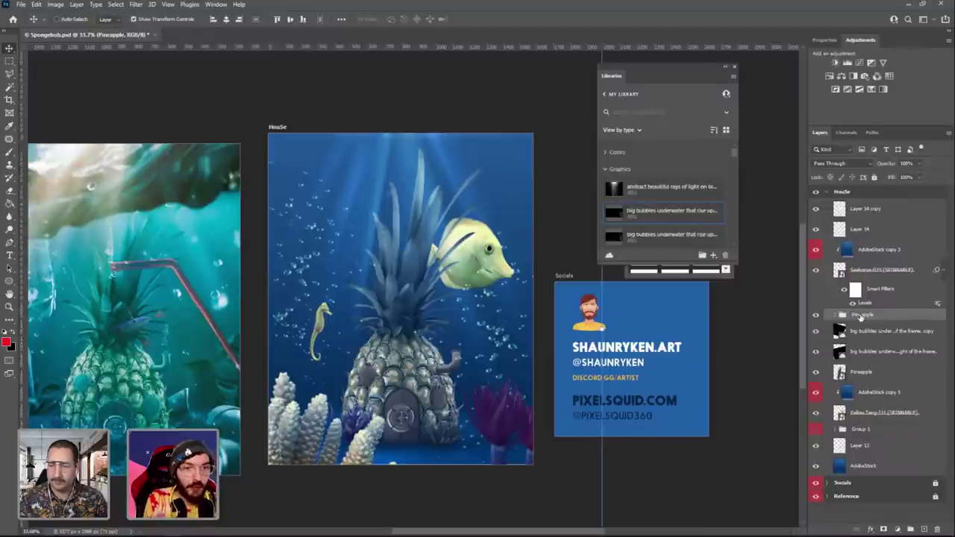
Group the layers from big bubbles copy down to Yellow Tang with Ctrl+G.
{"action": "left_click", "coordinate": [897, 273]}
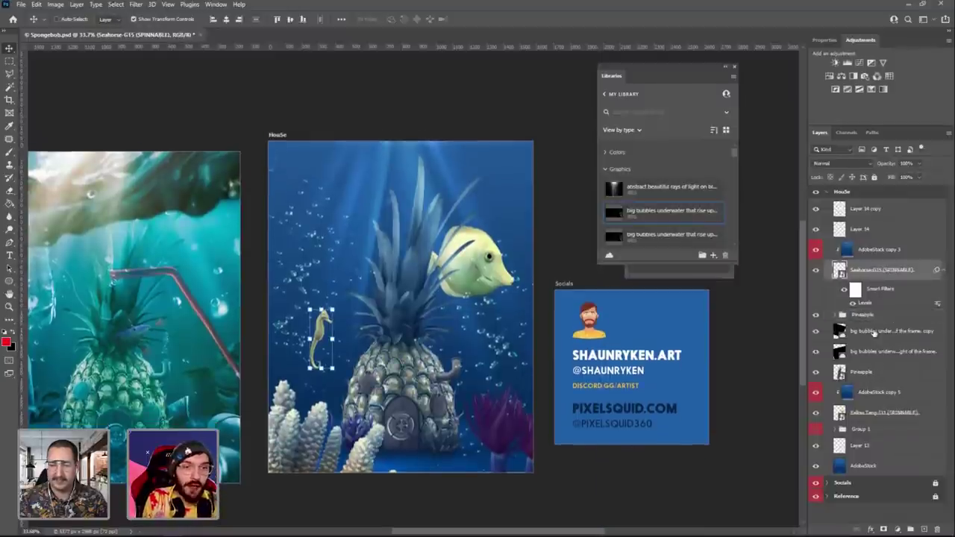
{"action": "left_click", "coordinate": [873, 333]}
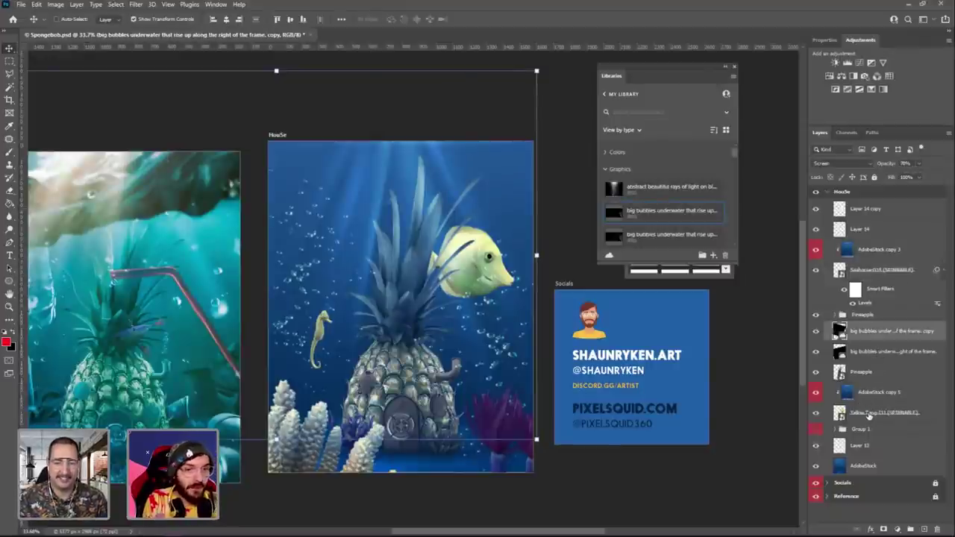
{"action": "left_click", "coordinate": [870, 416], "text": "shift"}
{"action": "key", "text": "ctrl+g"}
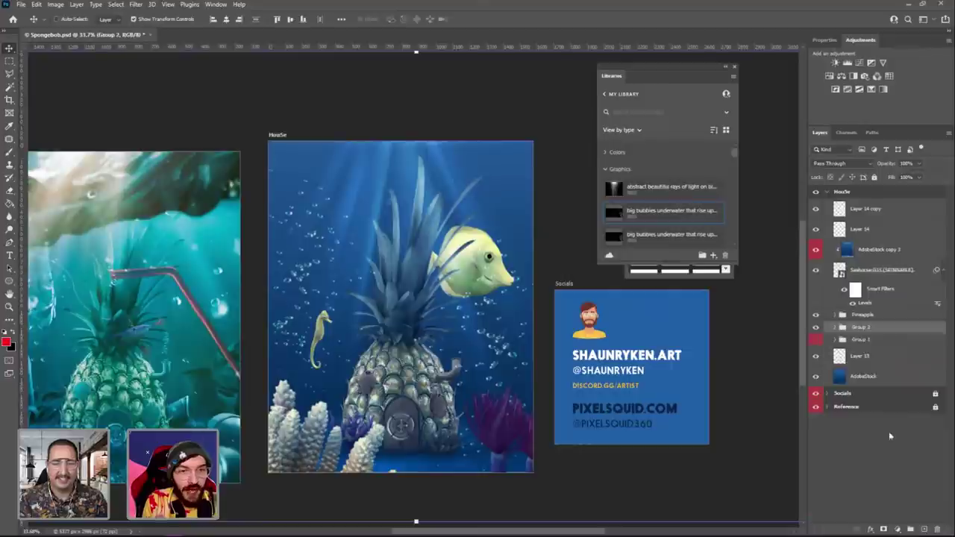
Check the new group's contents and rename it 'Background'.
{"action": "double_click", "coordinate": [862, 327]}
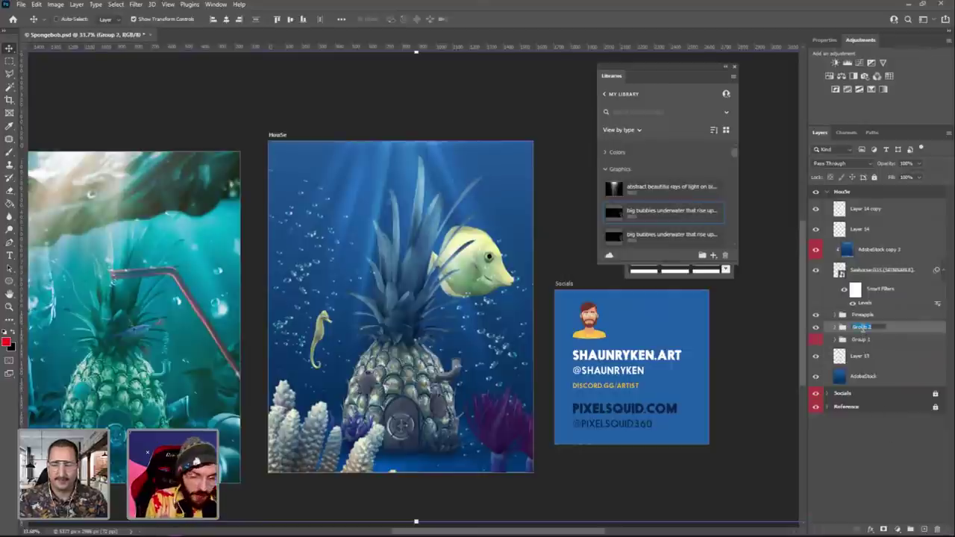
{"action": "left_click", "coordinate": [816, 329]}
{"action": "left_click", "coordinate": [816, 328]}
{"action": "left_click", "coordinate": [817, 329]}
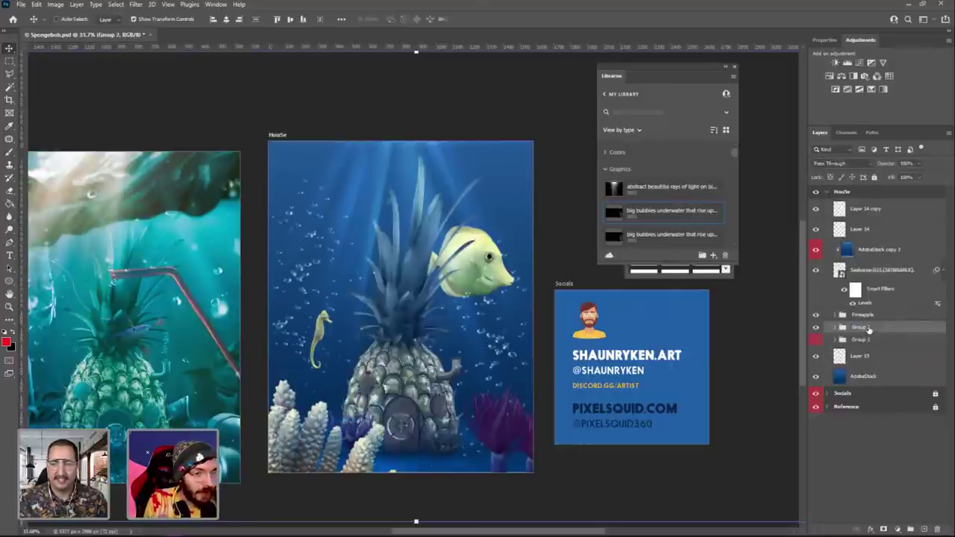
{"action": "double_click", "coordinate": [866, 327]}
{"action": "type", "text": "Backgro"}
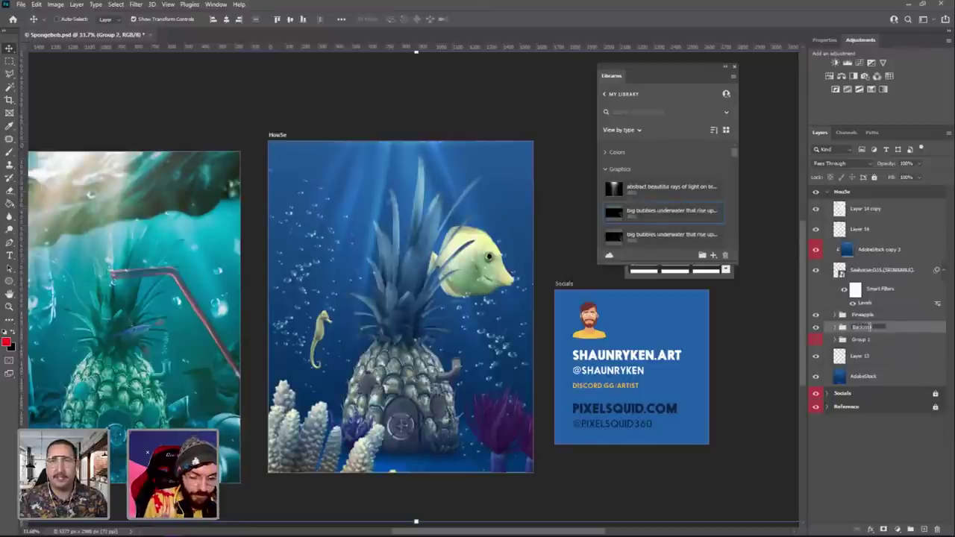
{"action": "type", "text": "und"}
{"action": "key", "text": "Return"}
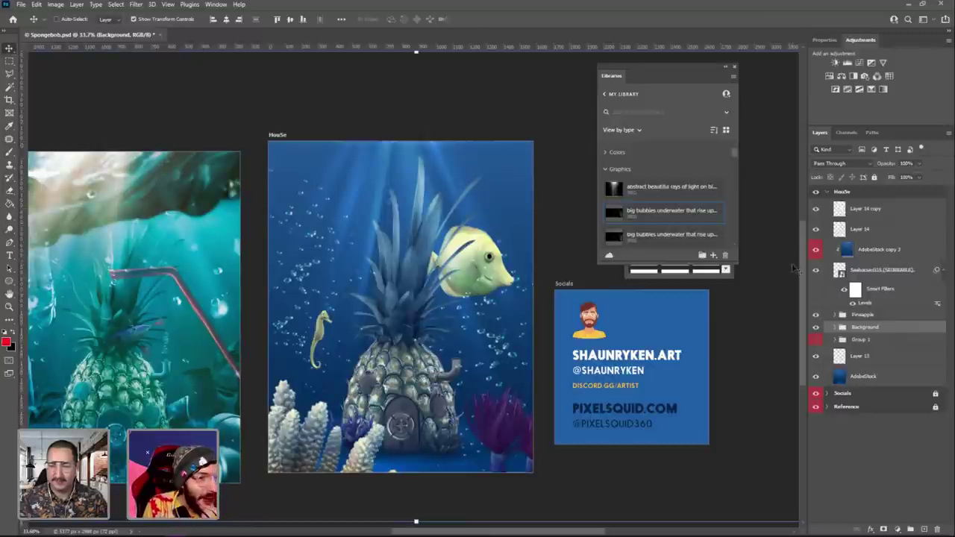
Open the PixelSquid extension as a floating panel and close the Libraries panel.
{"action": "left_click", "coordinate": [217, 4]}
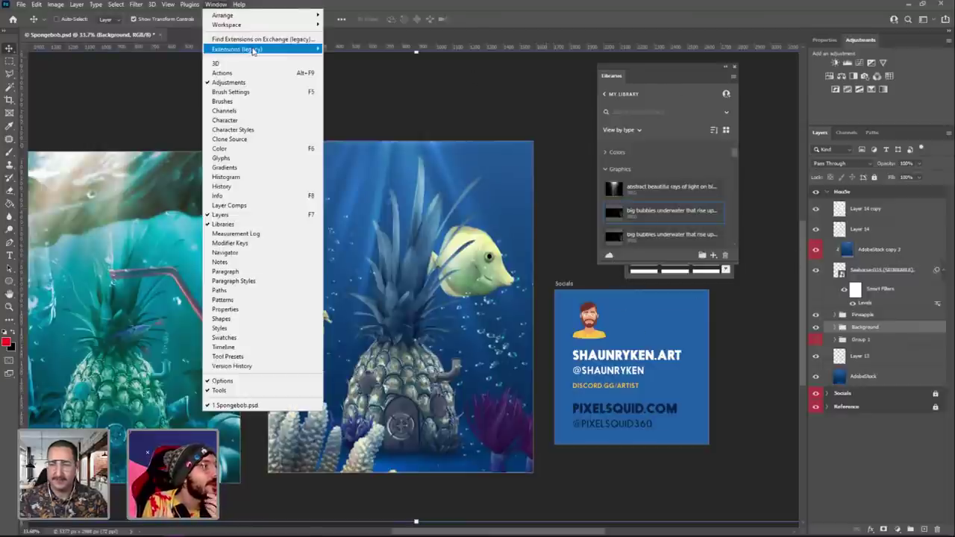
{"action": "mouse_move", "coordinate": [253, 51]}
{"action": "left_click", "coordinate": [348, 66]}
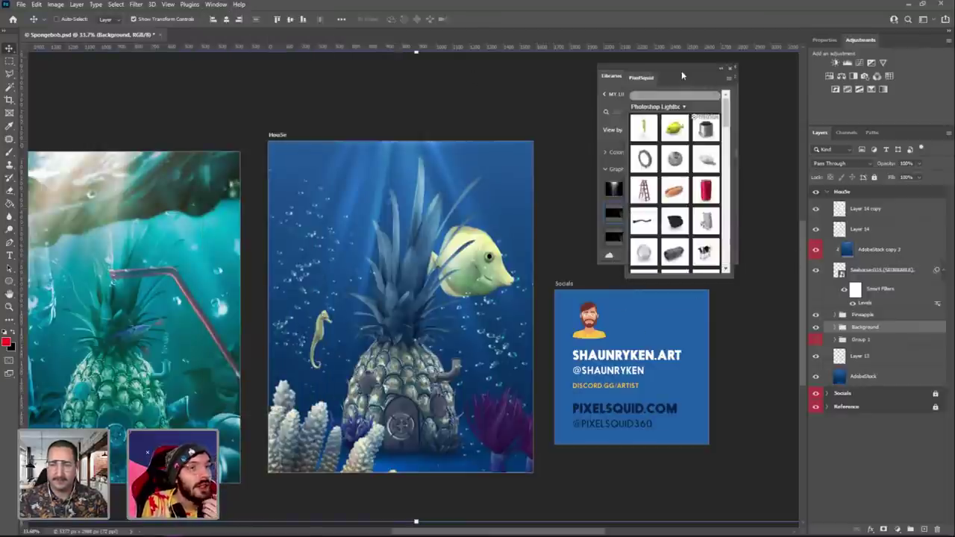
{"action": "left_click_drag", "start_coordinate": [642, 76], "coordinate": [418, 97]}
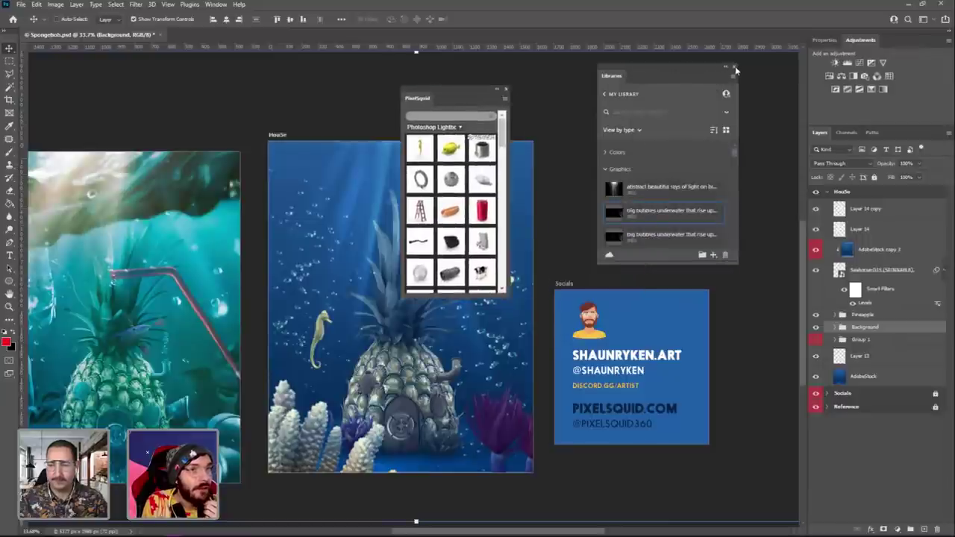
{"action": "left_click", "coordinate": [735, 68]}
With the Background group selected, place the PixelSquid gravel pile and move it lower.
{"action": "left_click", "coordinate": [878, 315]}
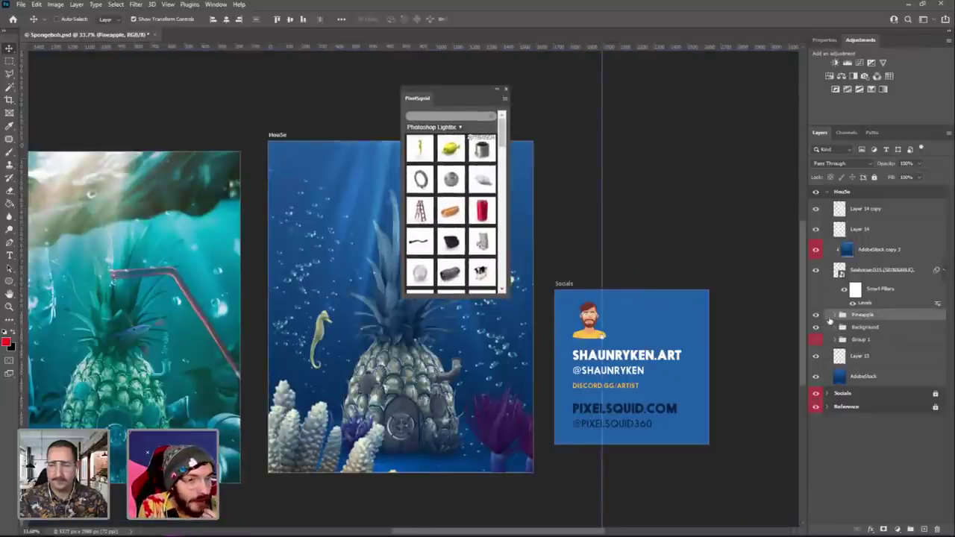
{"action": "left_click", "coordinate": [815, 271]}
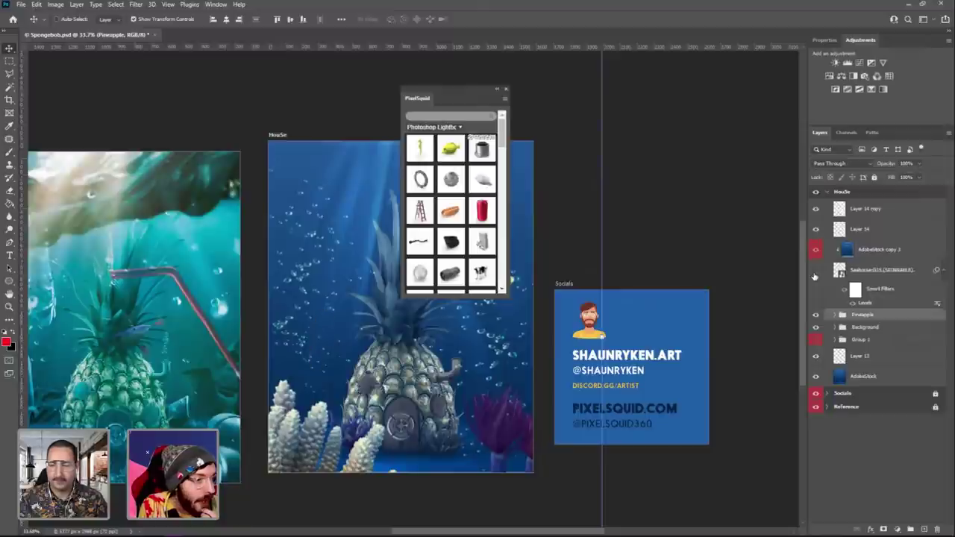
{"action": "left_click", "coordinate": [816, 271]}
{"action": "left_click", "coordinate": [816, 314]}
{"action": "left_click", "coordinate": [816, 315]}
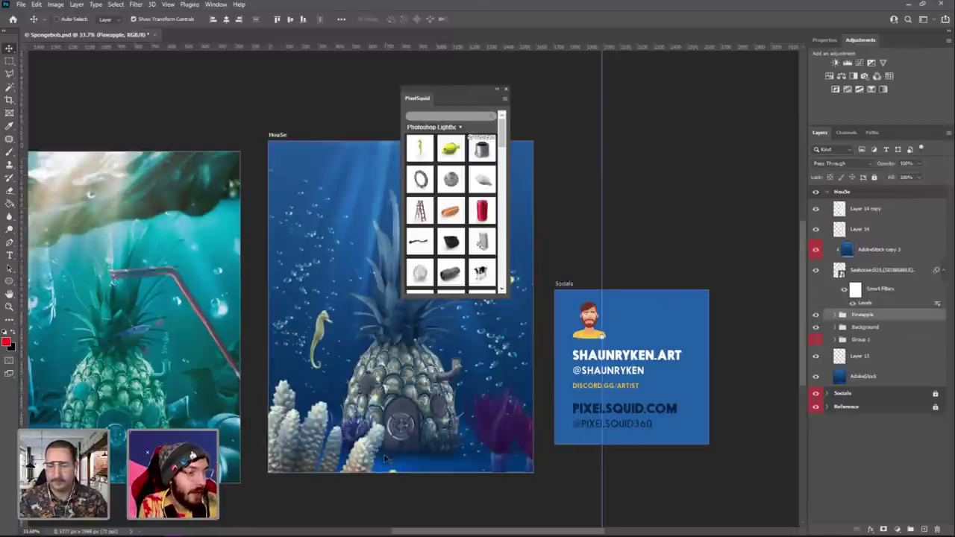
{"action": "left_click", "coordinate": [865, 328]}
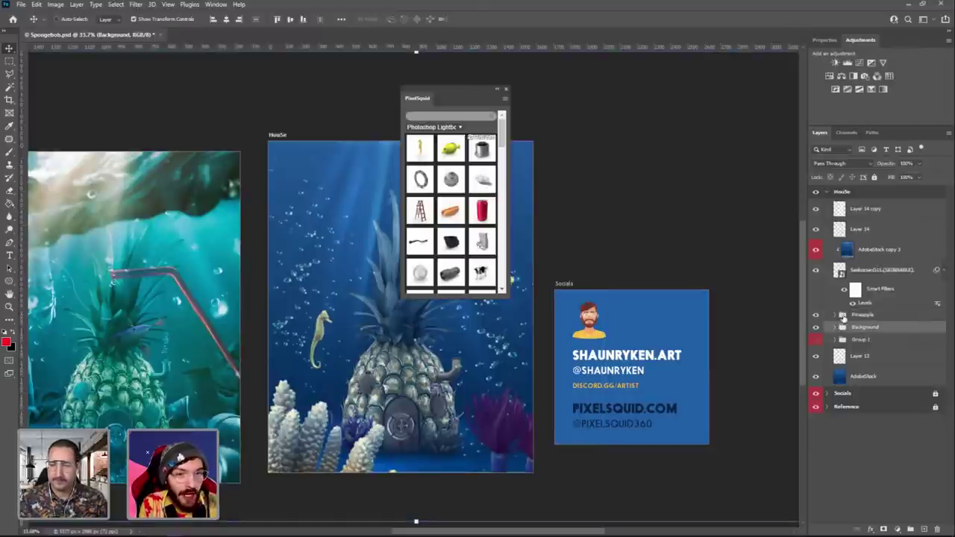
{"action": "left_click_drag", "start_coordinate": [502, 141], "coordinate": [500, 196]}
{"action": "left_click", "coordinate": [450, 218]}
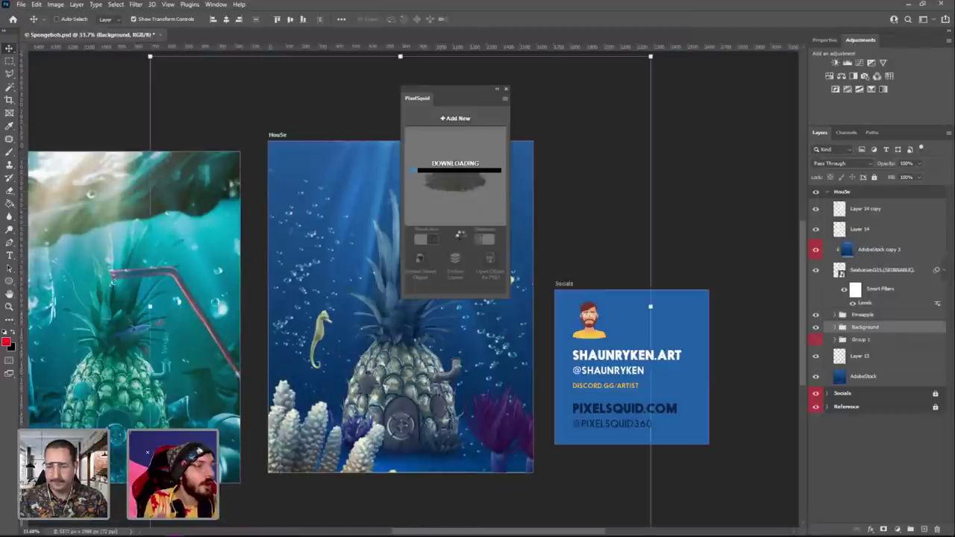
{"action": "left_click_drag", "start_coordinate": [463, 348], "coordinate": [457, 402]}
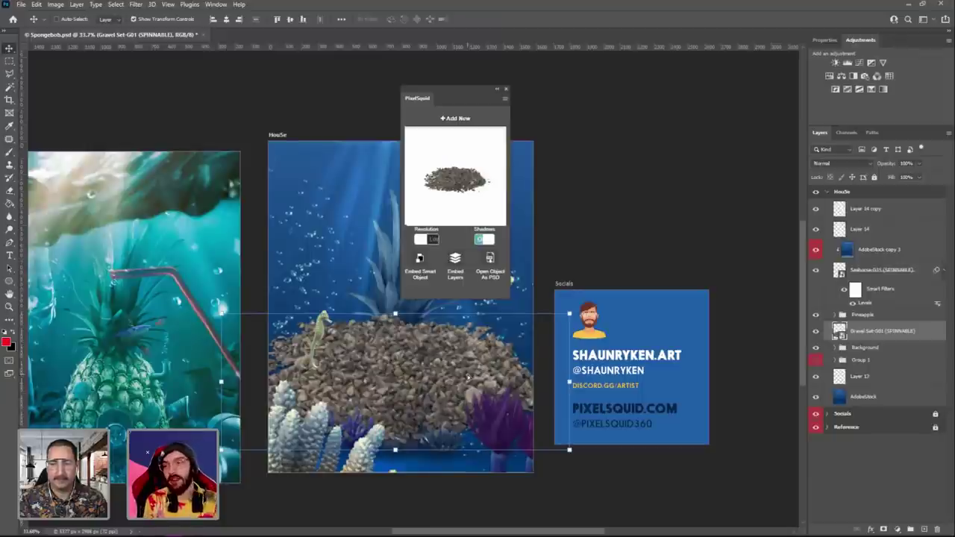
Scale the gravel pile down into a small heap at the pineapple's door base.
{"action": "key", "text": "ctrl+t"}
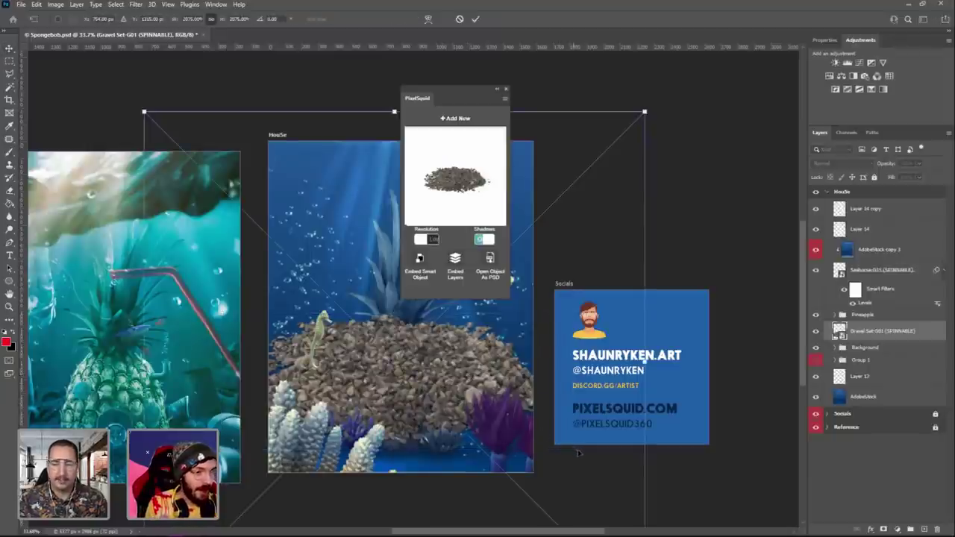
{"action": "left_click_drag", "start_coordinate": [648, 112], "coordinate": [467, 419]}
{"action": "left_click_drag", "start_coordinate": [355, 463], "coordinate": [489, 403]}
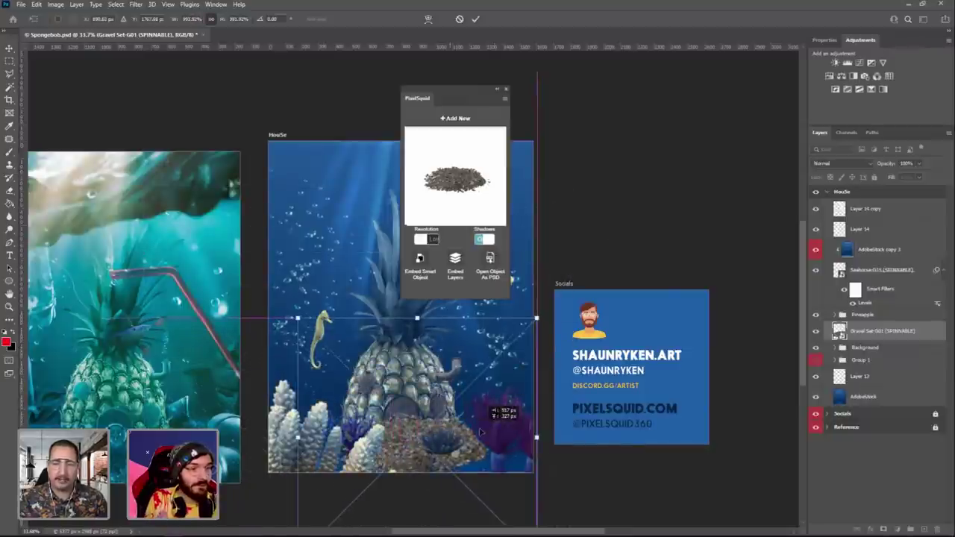
{"action": "left_click_drag", "start_coordinate": [537, 318], "coordinate": [433, 455]}
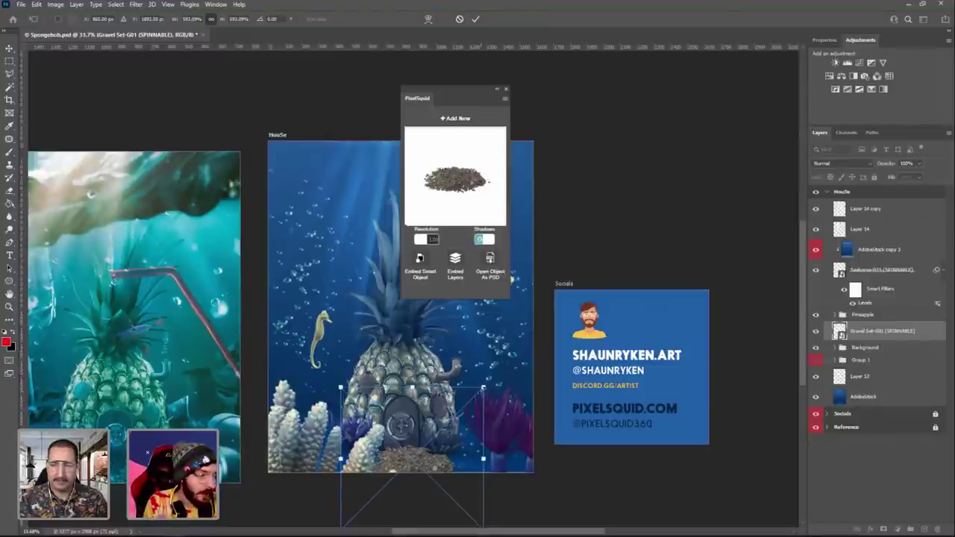
{"action": "left_click_drag", "start_coordinate": [484, 387], "coordinate": [452, 408]}
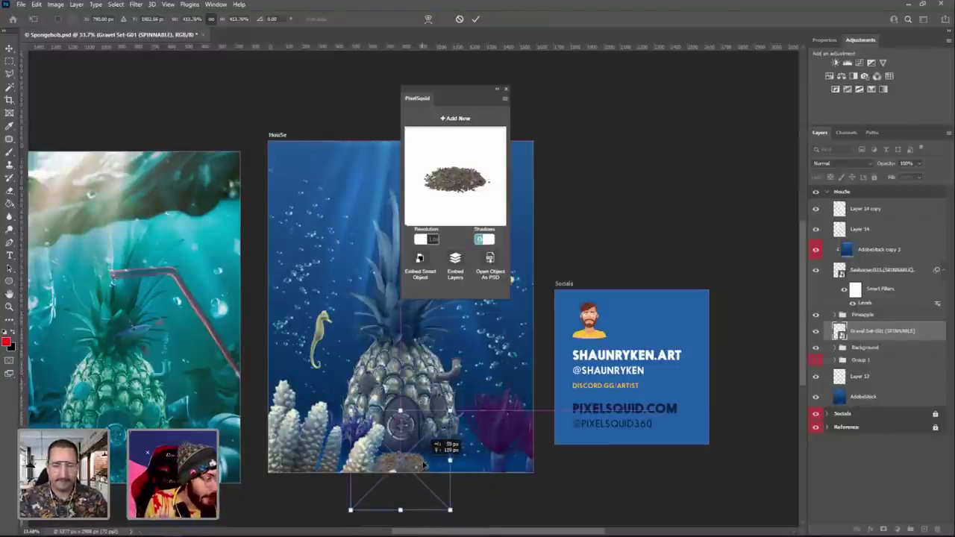
{"action": "left_click_drag", "start_coordinate": [433, 457], "coordinate": [424, 464]}
{"action": "left_click_drag", "start_coordinate": [450, 508], "coordinate": [440, 498]}
{"action": "left_click_drag", "start_coordinate": [441, 454], "coordinate": [434, 452]}
{"action": "scroll", "coordinate": [411, 389], "scroll_direction": "up", "scroll_amount": 3}
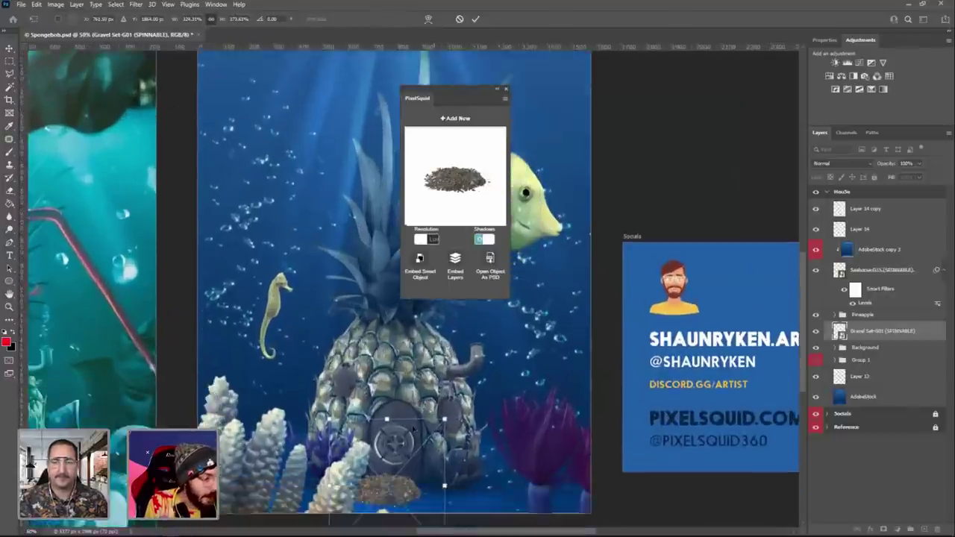
{"action": "scroll", "coordinate": [413, 428], "scroll_direction": "down", "scroll_amount": 2}
{"action": "left_click_drag", "start_coordinate": [413, 429], "coordinate": [423, 427]}
{"action": "key", "text": "Return"}
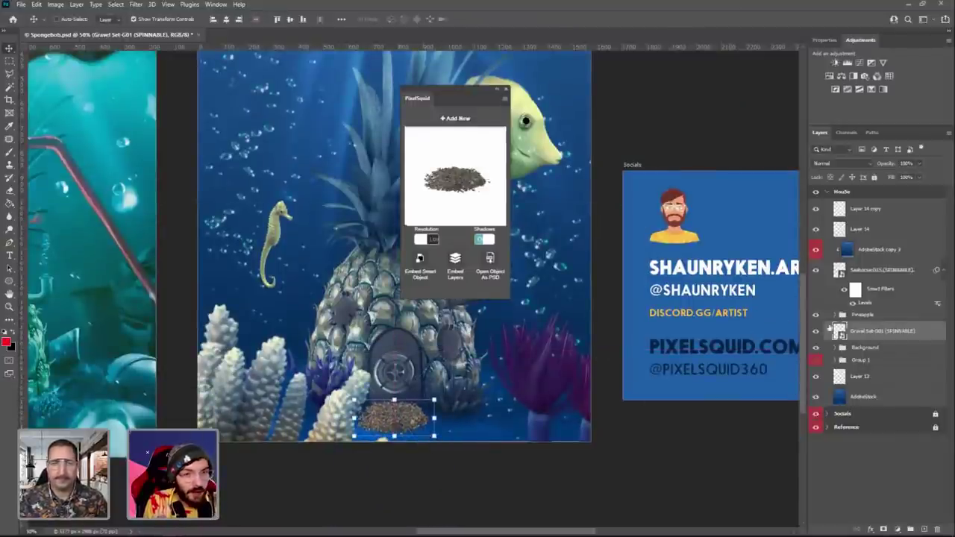
Move the gravel layer below Background, nudge it into place, and rotate it to a low side view.
{"action": "left_click_drag", "start_coordinate": [829, 328], "coordinate": [845, 355]}
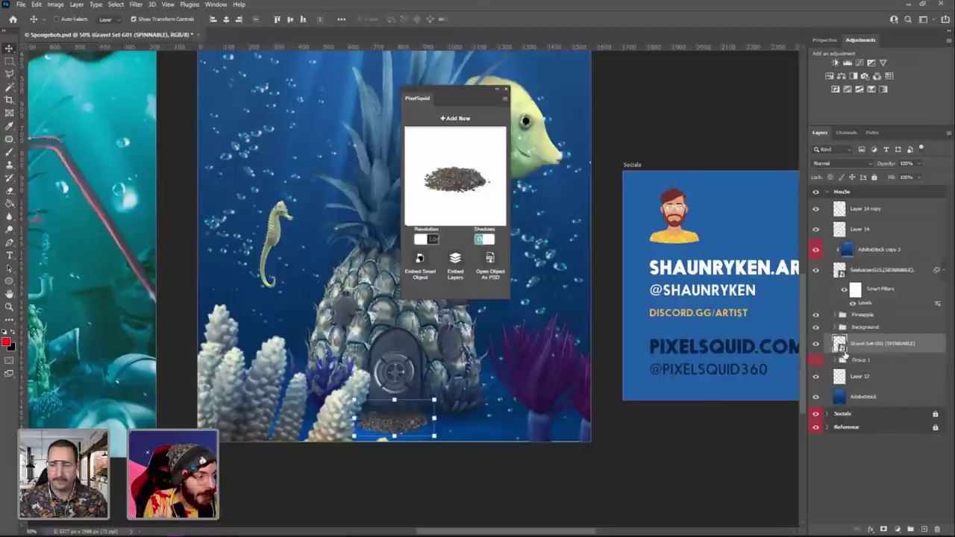
{"action": "left_click_drag", "start_coordinate": [421, 430], "coordinate": [421, 427]}
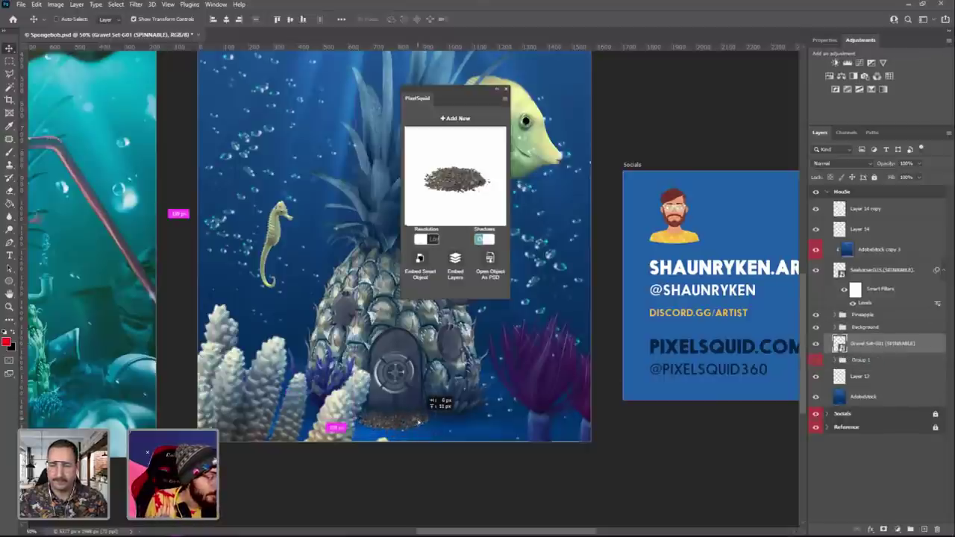
{"action": "key", "text": "Down"}
{"action": "key", "text": "Down"}
{"action": "key", "text": "Down"}
{"action": "key", "text": "Down"}
{"action": "key", "text": "Down"}
{"action": "key", "text": "Down"}
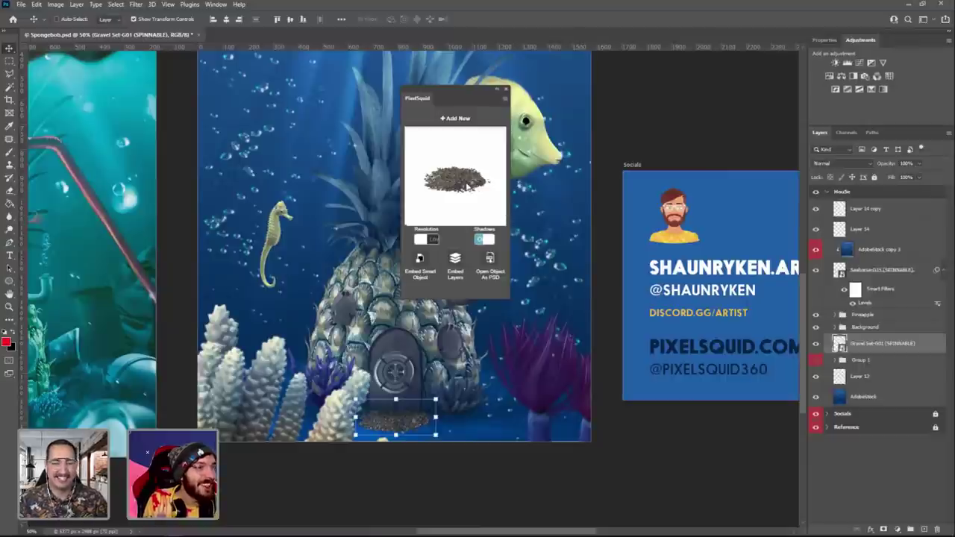
{"action": "left_click_drag", "start_coordinate": [468, 182], "coordinate": [467, 185]}
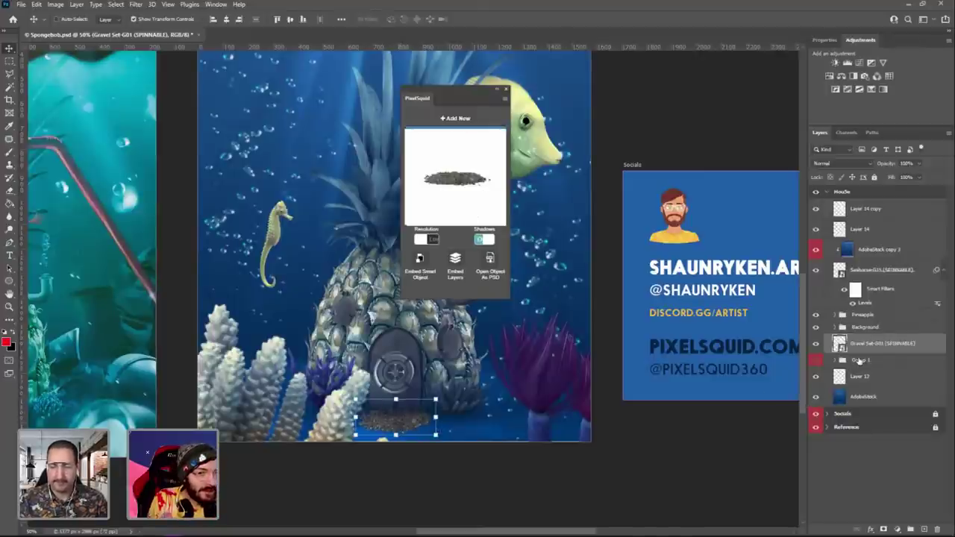
{"action": "left_click", "coordinate": [460, 118]}
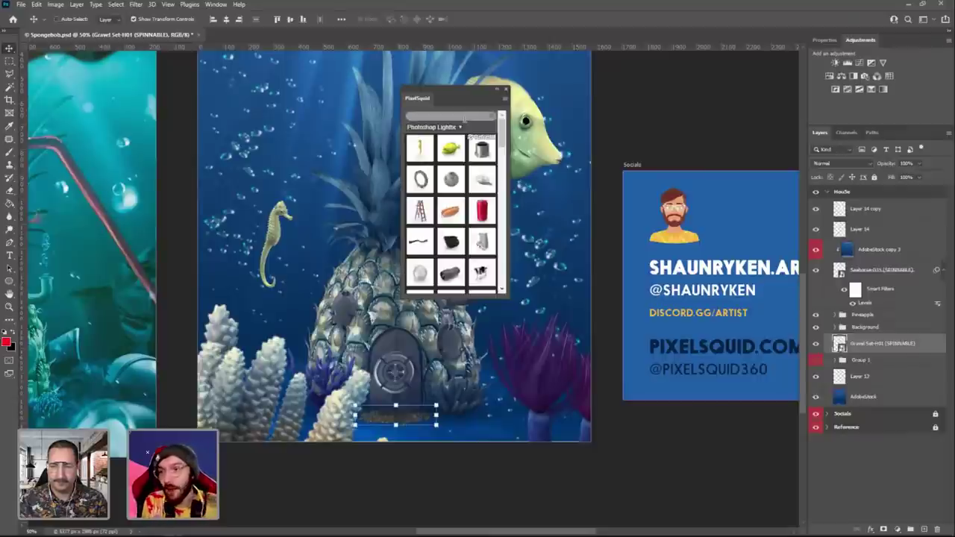
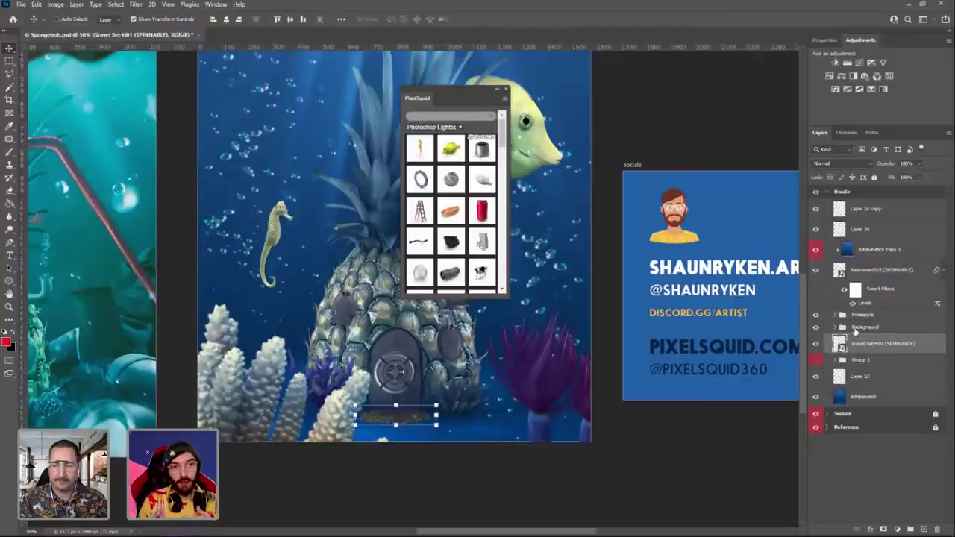
Move the PixelSquid library over the Socials card, briefly hiding the blue AdobeStock background.
{"action": "left_click", "coordinate": [858, 364]}
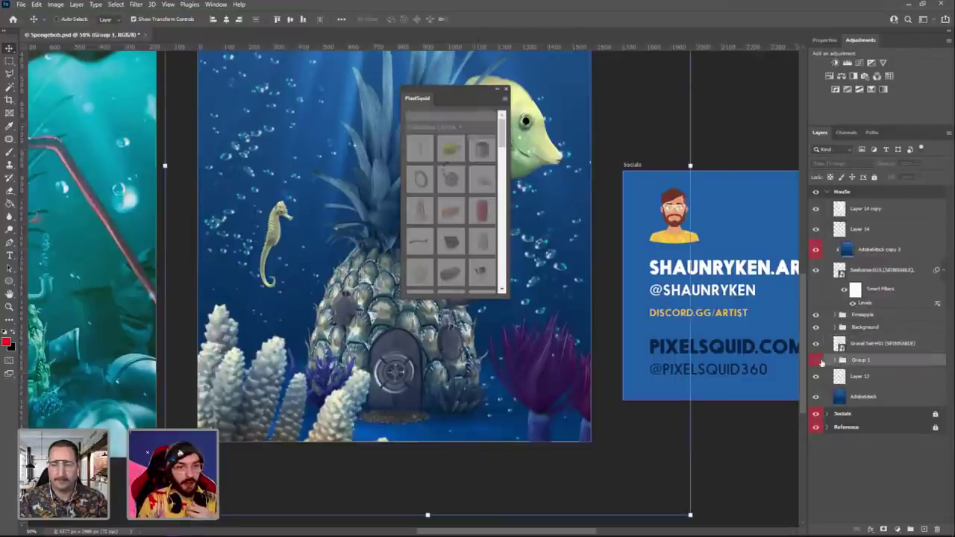
{"action": "left_click", "coordinate": [840, 397]}
{"action": "left_click", "coordinate": [817, 397]}
{"action": "left_click", "coordinate": [816, 397]}
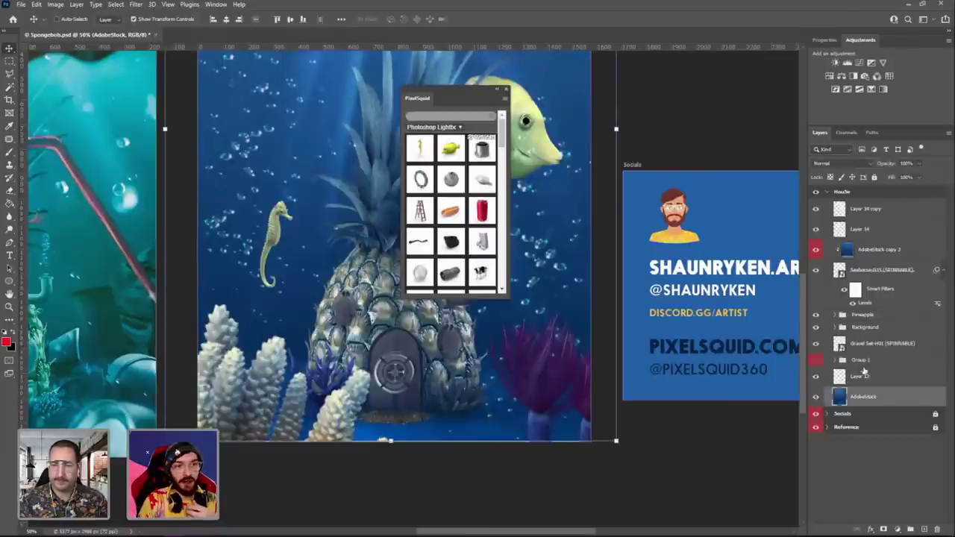
{"action": "left_click", "coordinate": [817, 397]}
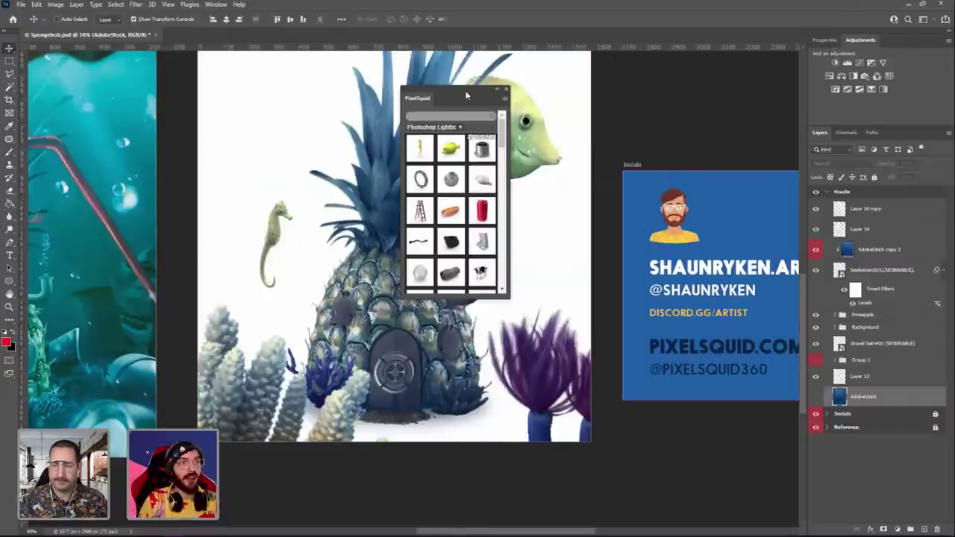
{"action": "left_click_drag", "start_coordinate": [469, 96], "coordinate": [705, 127]}
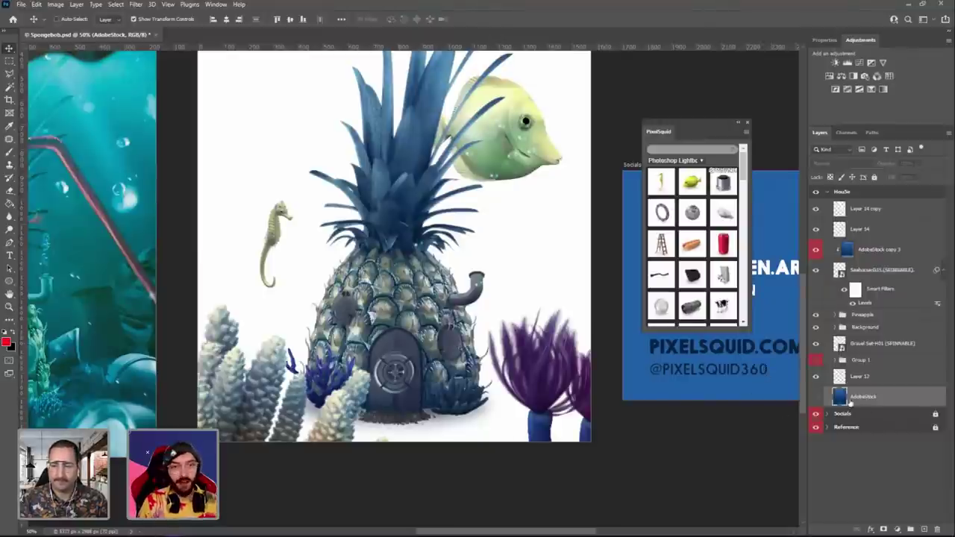
{"action": "left_click", "coordinate": [817, 397]}
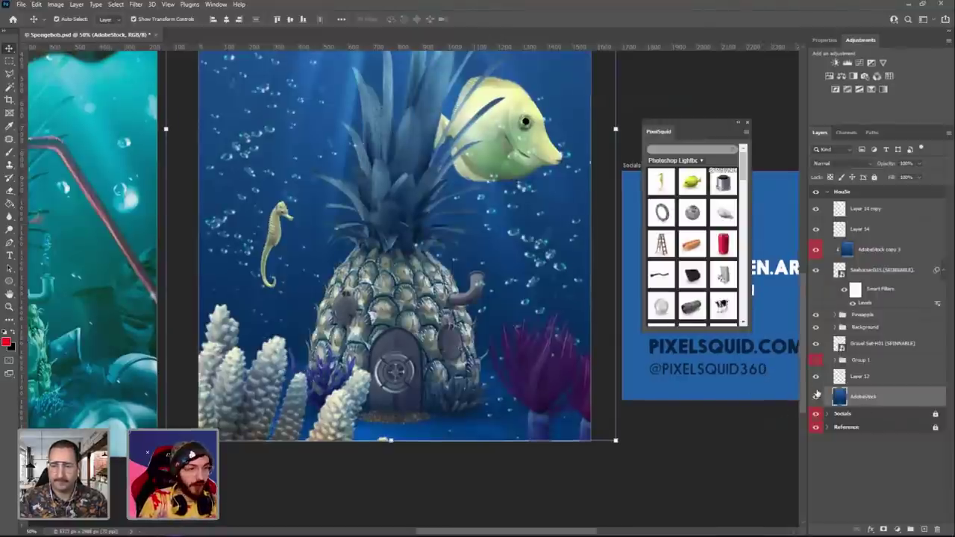
Scroll further down the PixelSquid object thumbnails at 50% zoom.
{"action": "key", "text": "ctrl+minus"}
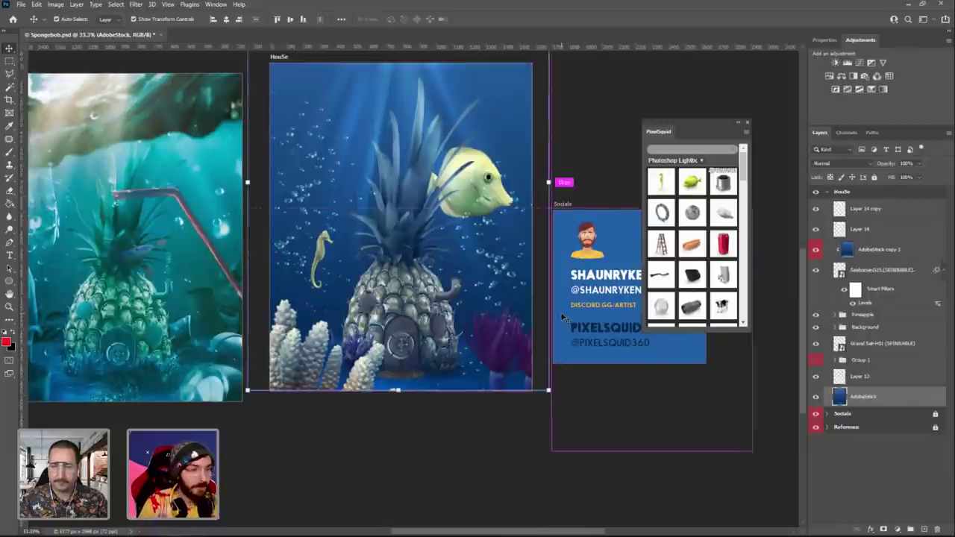
{"action": "key", "text": "ctrl+plus"}
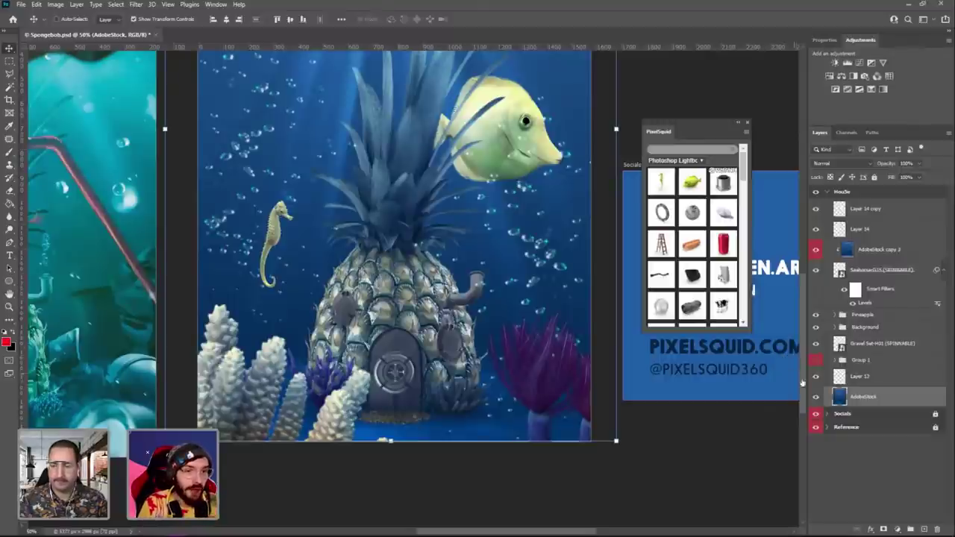
{"action": "scroll", "coordinate": [683, 287], "scroll_direction": "down", "scroll_amount": 5}
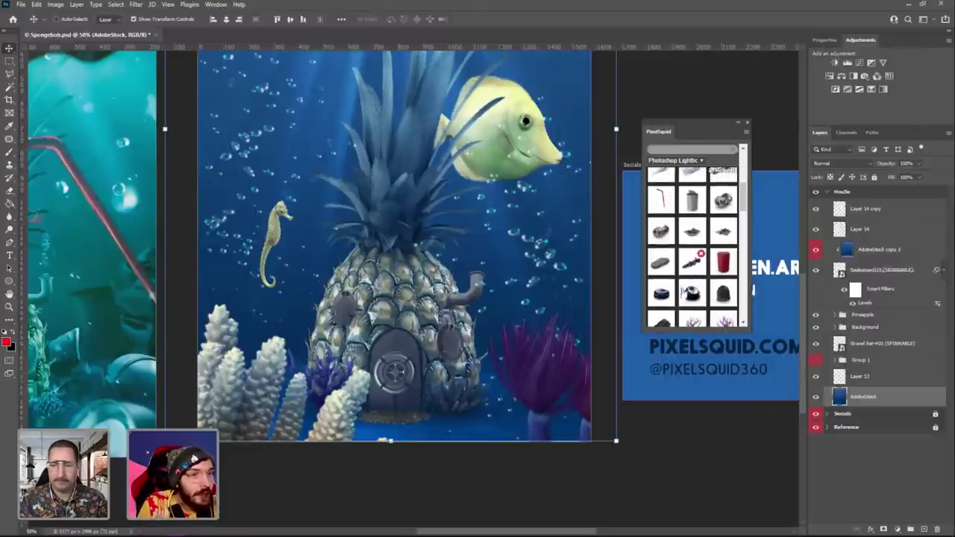
{"action": "scroll", "coordinate": [693, 276], "scroll_direction": "down", "scroll_amount": 3}
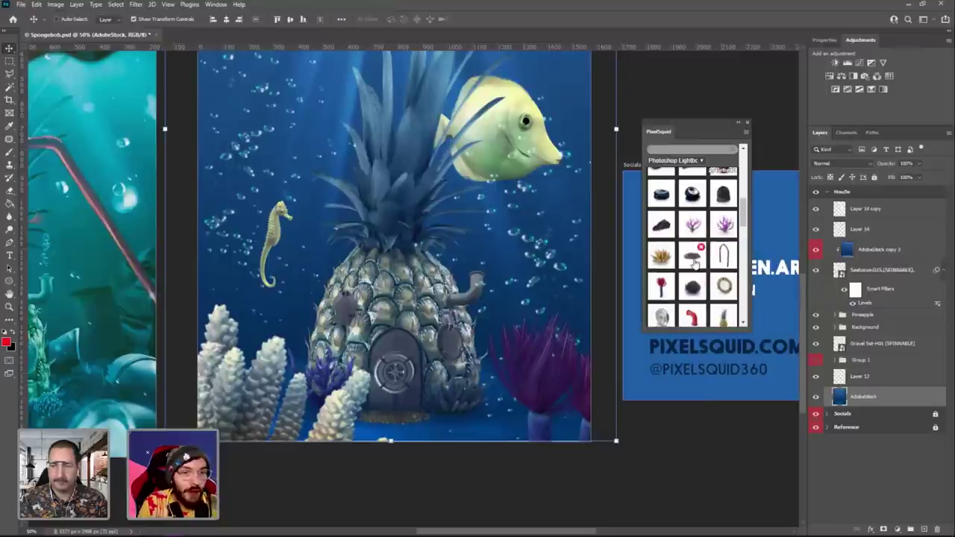
Add the PixelSquid gravel pile and stack its layer just beneath the Pineapple group.
{"action": "left_click", "coordinate": [694, 259]}
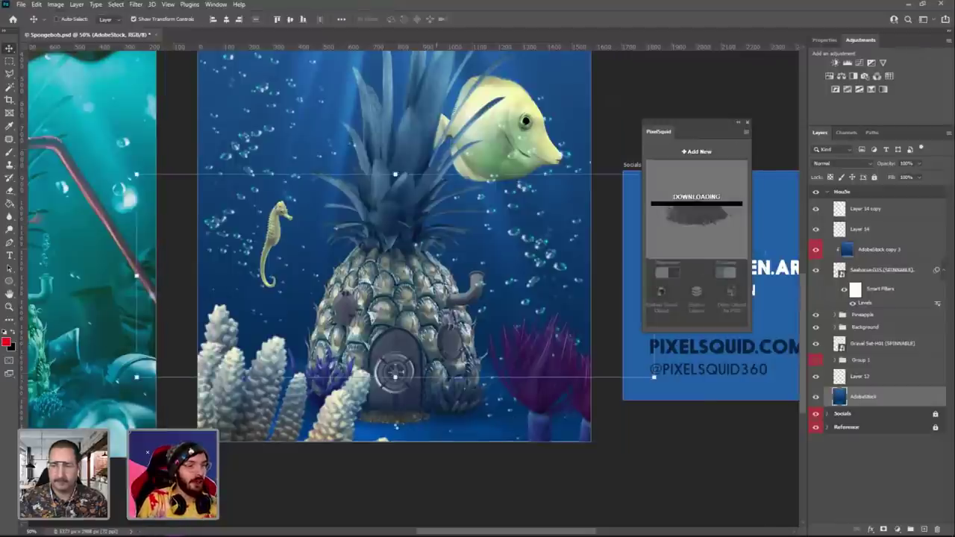
{"action": "left_click_drag", "start_coordinate": [512, 286], "coordinate": [512, 473]}
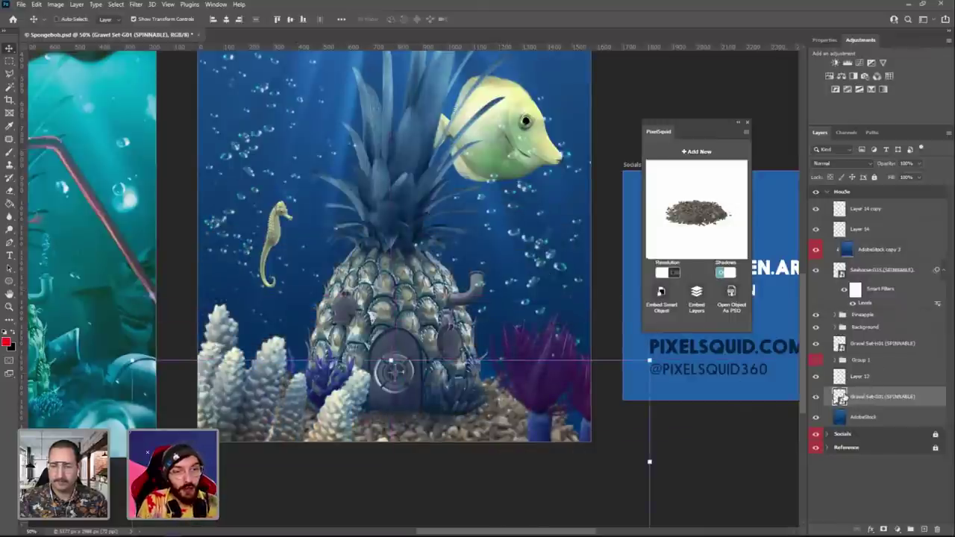
{"action": "left_click_drag", "start_coordinate": [842, 397], "coordinate": [844, 322]}
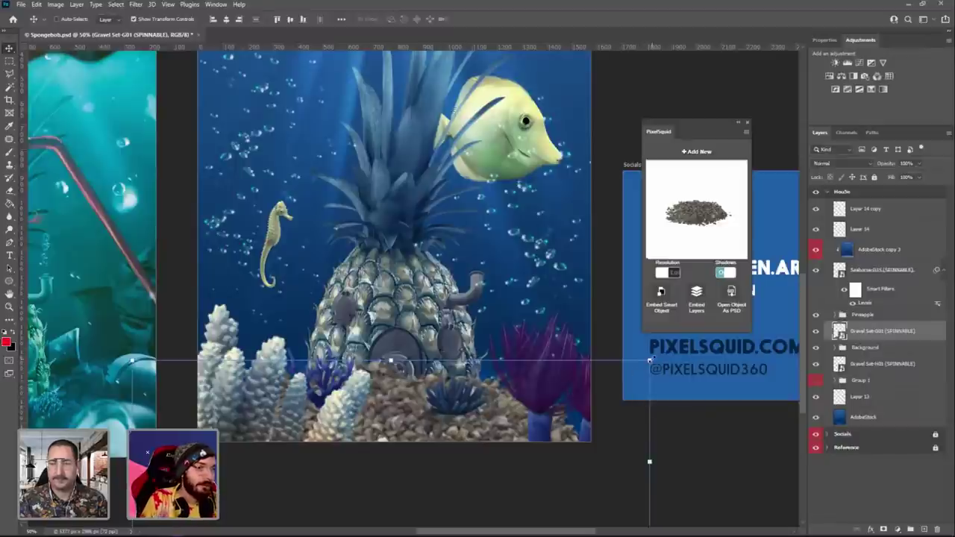
Scale the gravel pile down and position it at the foot of the pineapple's door.
{"action": "key", "text": "ctrl+t"}
{"action": "left_click_drag", "start_coordinate": [761, 63], "coordinate": [482, 399]}
{"action": "left_click_drag", "start_coordinate": [437, 495], "coordinate": [486, 442]}
{"action": "left_click_drag", "start_coordinate": [417, 457], "coordinate": [418, 437]}
{"action": "key", "text": "Return"}
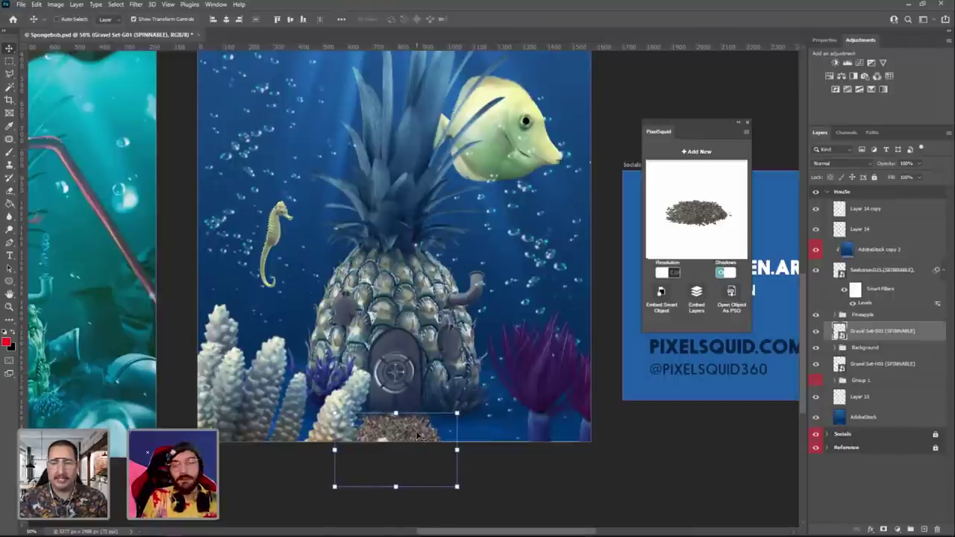
Zoom in on the pineapple's base and place a blue tint copy above the gravel layer.
{"action": "left_click", "coordinate": [10, 63]}
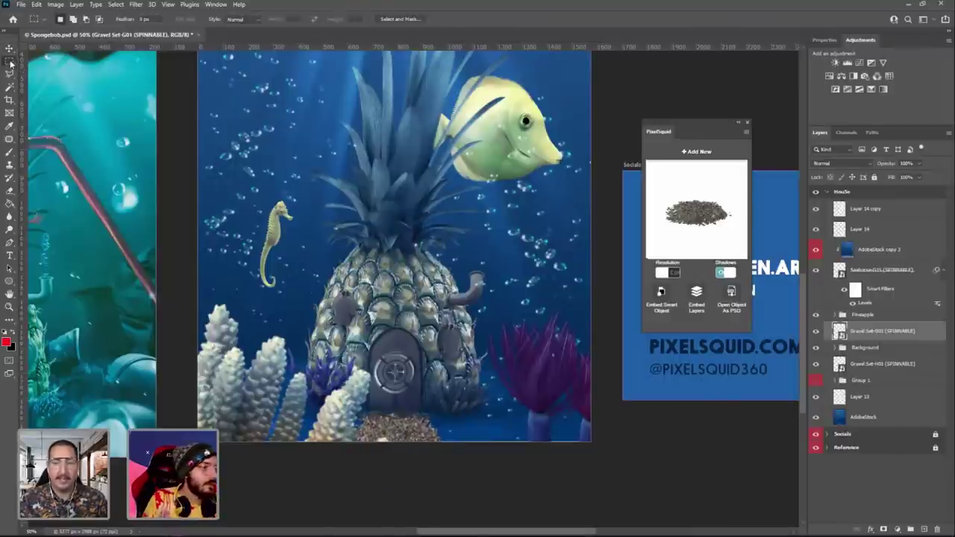
{"action": "scroll", "coordinate": [569, 244], "scroll_direction": "down", "scroll_amount": 3}
{"action": "scroll", "coordinate": [492, 252], "scroll_direction": "up", "scroll_amount": 3}
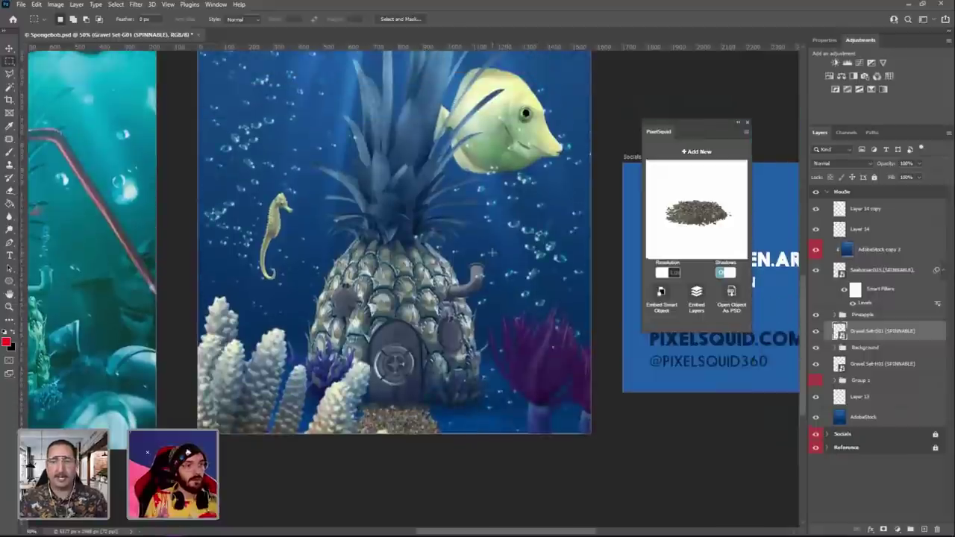
{"action": "left_click", "coordinate": [9, 306]}
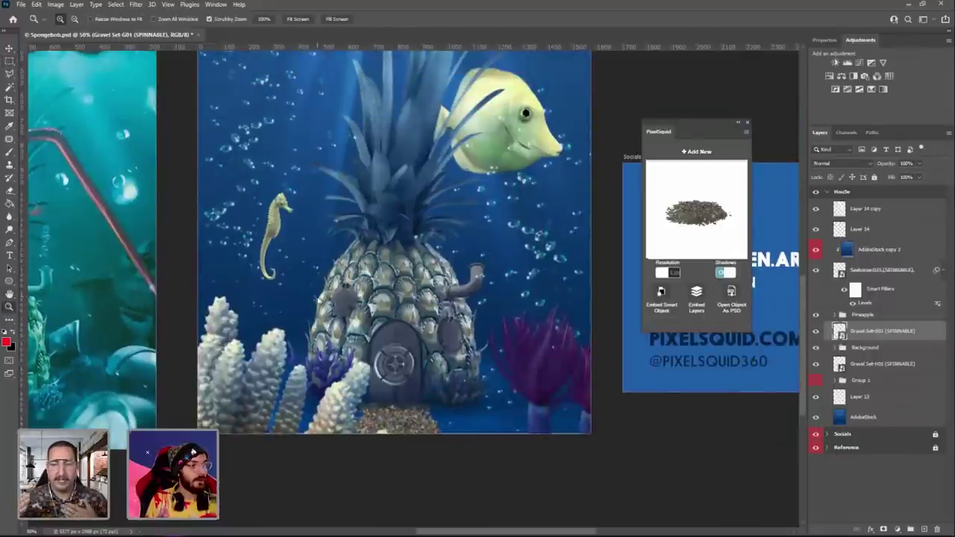
{"action": "left_click", "coordinate": [336, 312]}
{"action": "left_click", "coordinate": [337, 312], "text": "alt"}
{"action": "right_click", "coordinate": [464, 353]}
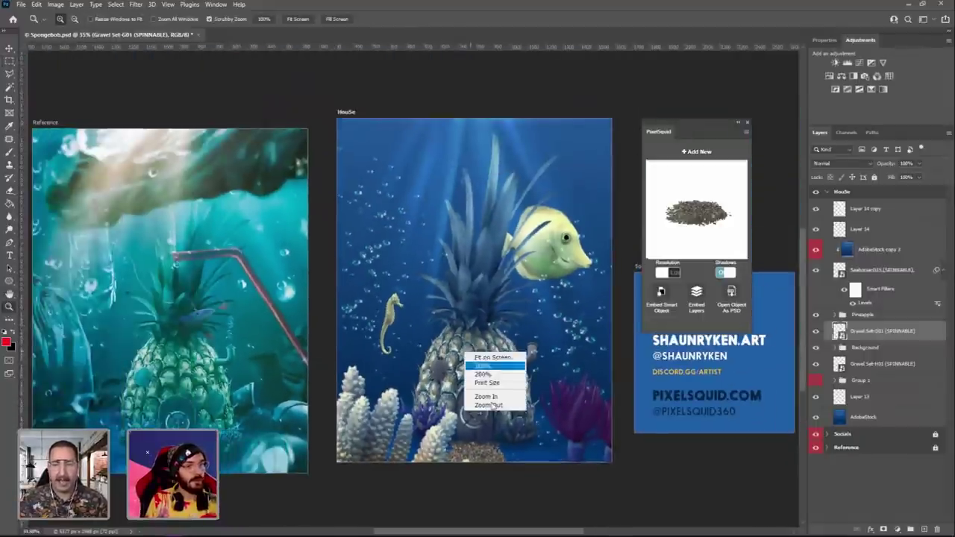
{"action": "left_click", "coordinate": [515, 404]}
{"action": "scroll", "coordinate": [522, 401], "scroll_direction": "down", "scroll_amount": 3}
{"action": "scroll", "coordinate": [527, 396], "scroll_direction": "up", "scroll_amount": 2}
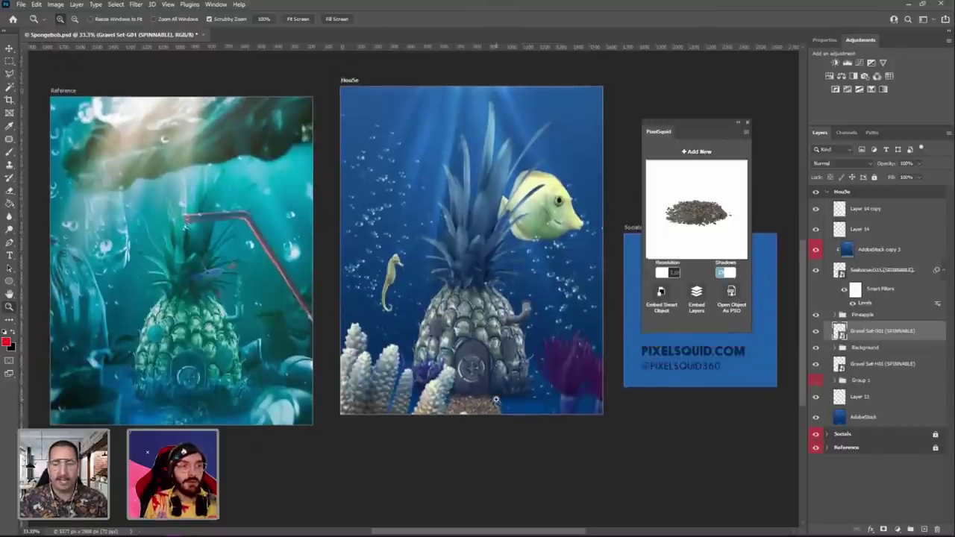
{"action": "left_click", "coordinate": [500, 398]}
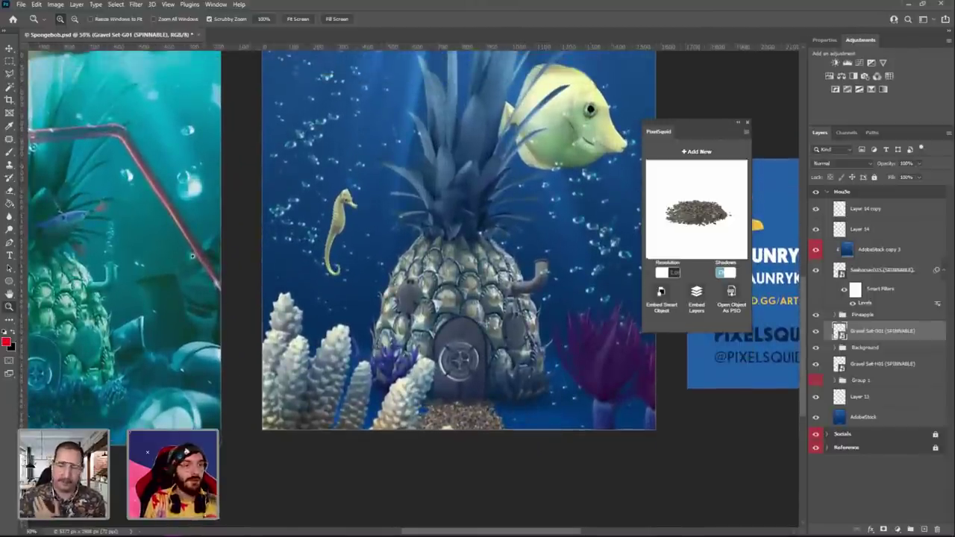
{"action": "left_click", "coordinate": [9, 49]}
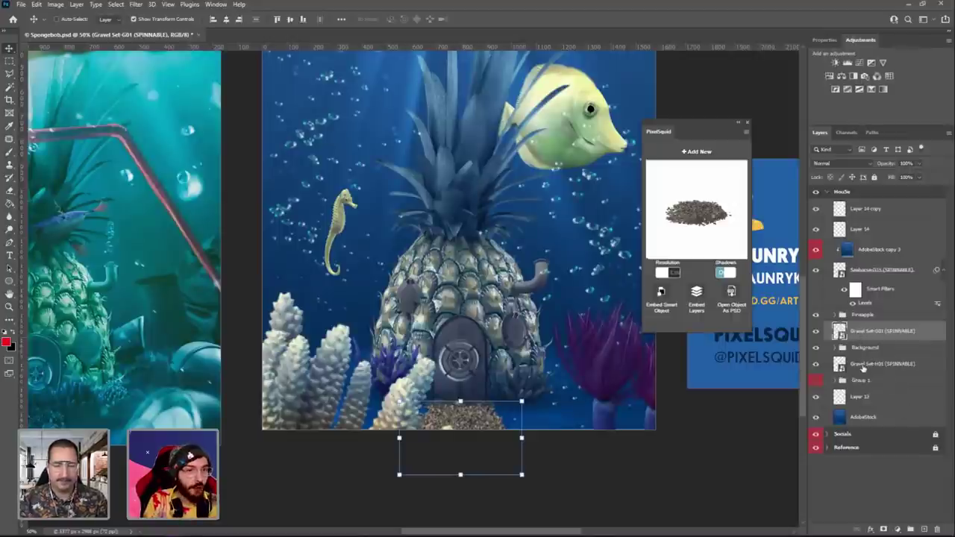
{"action": "left_click", "coordinate": [865, 370]}
{"action": "left_click", "coordinate": [864, 335]}
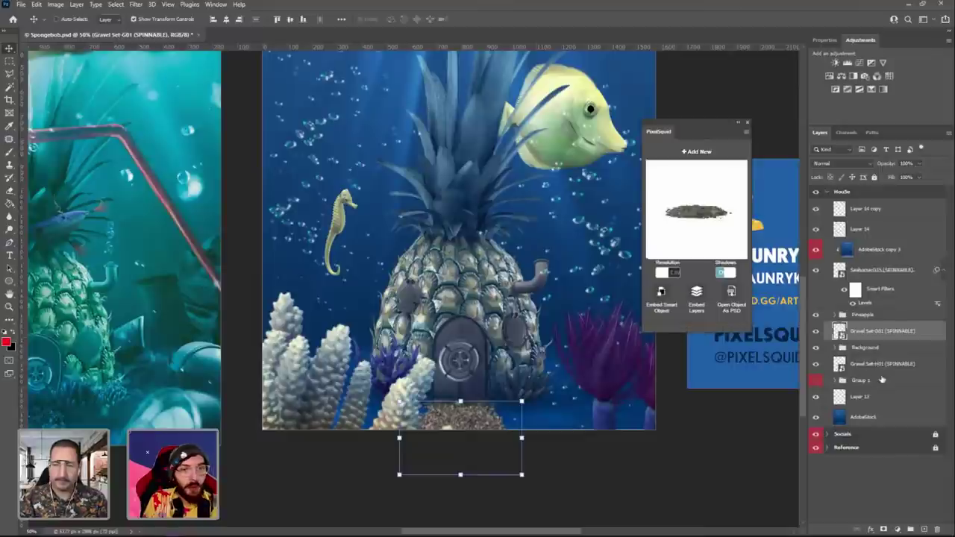
{"action": "left_click_drag", "start_coordinate": [854, 254], "coordinate": [867, 332]}
Clip blue tint copies, including AdobeStock copy 7, onto each of the two gravel layers.
{"action": "right_click", "coordinate": [867, 333]}
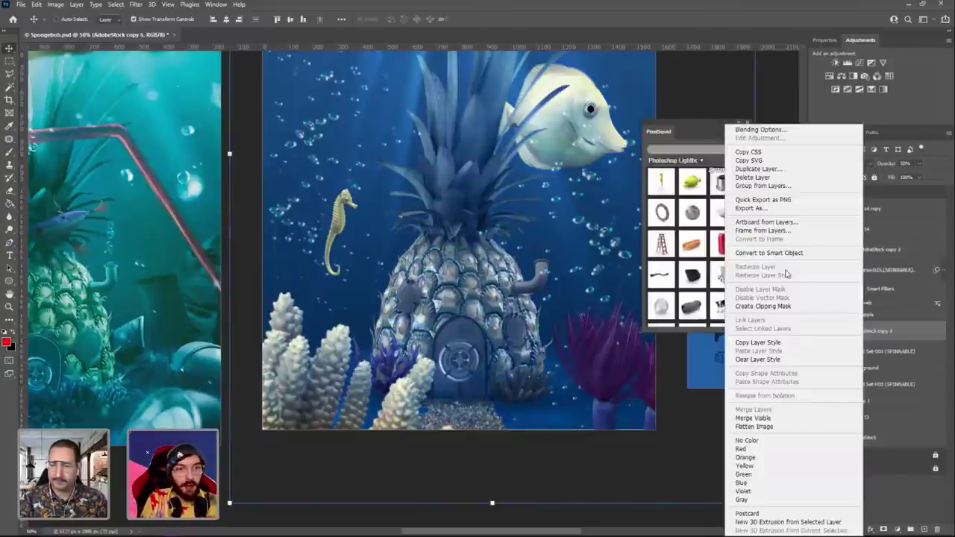
{"action": "left_click", "coordinate": [777, 306]}
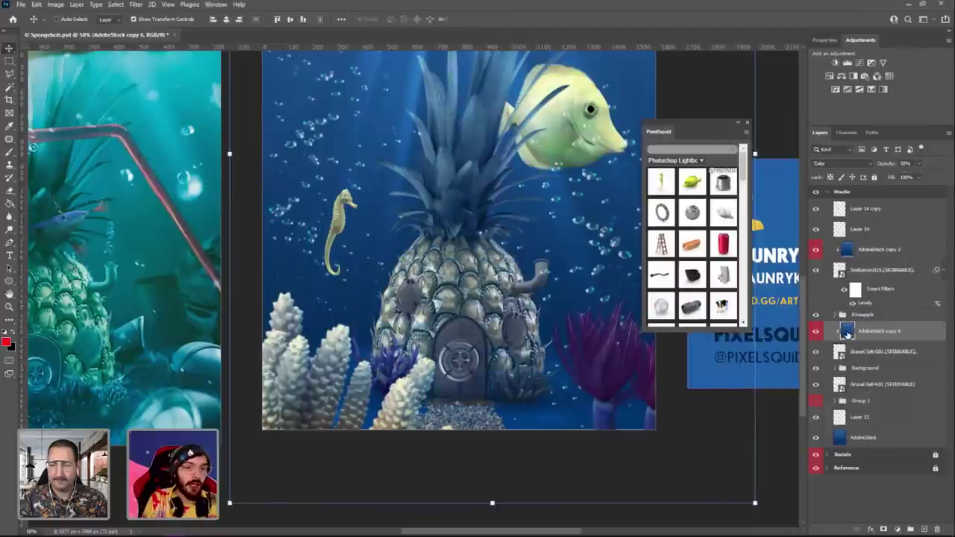
{"action": "left_click_drag", "start_coordinate": [849, 333], "coordinate": [870, 385]}
{"action": "right_click", "coordinate": [875, 387]}
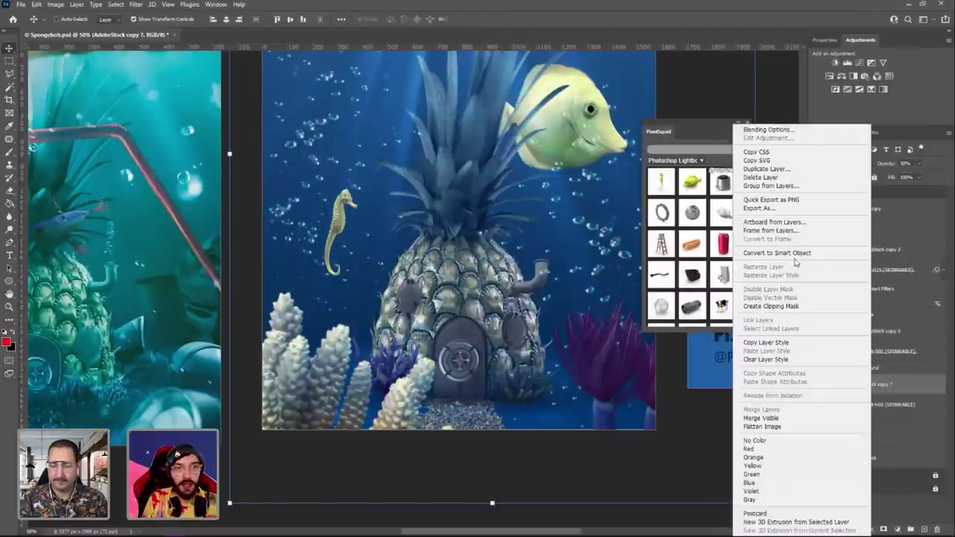
{"action": "left_click", "coordinate": [793, 306]}
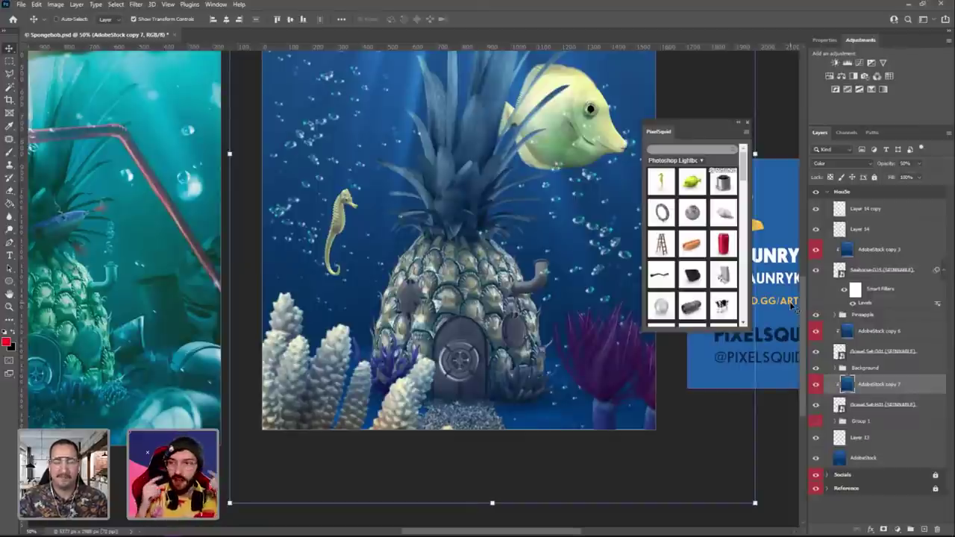
{"action": "left_click", "coordinate": [849, 407]}
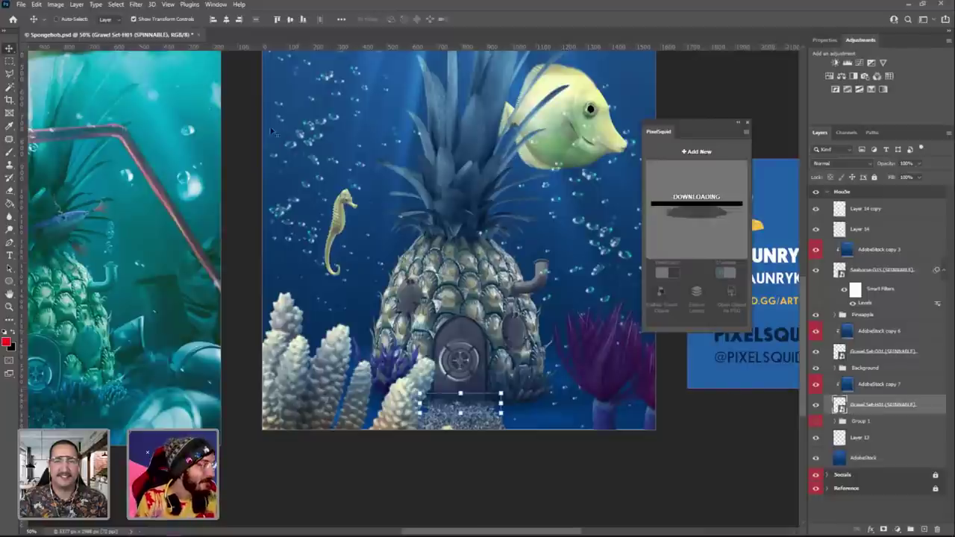
Apply Levels with inputs 28, 1.08 and 235 to the Gravel Set-H01 layer.
{"action": "left_click", "coordinate": [53, 6]}
{"action": "mouse_move", "coordinate": [83, 30]}
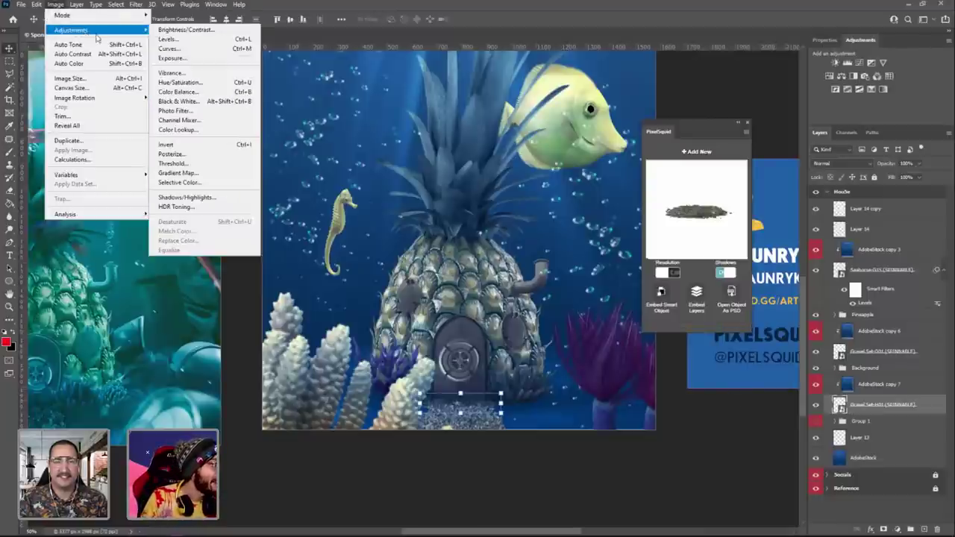
{"action": "left_click", "coordinate": [168, 41]}
{"action": "left_click_drag", "start_coordinate": [463, 242], "coordinate": [478, 242]}
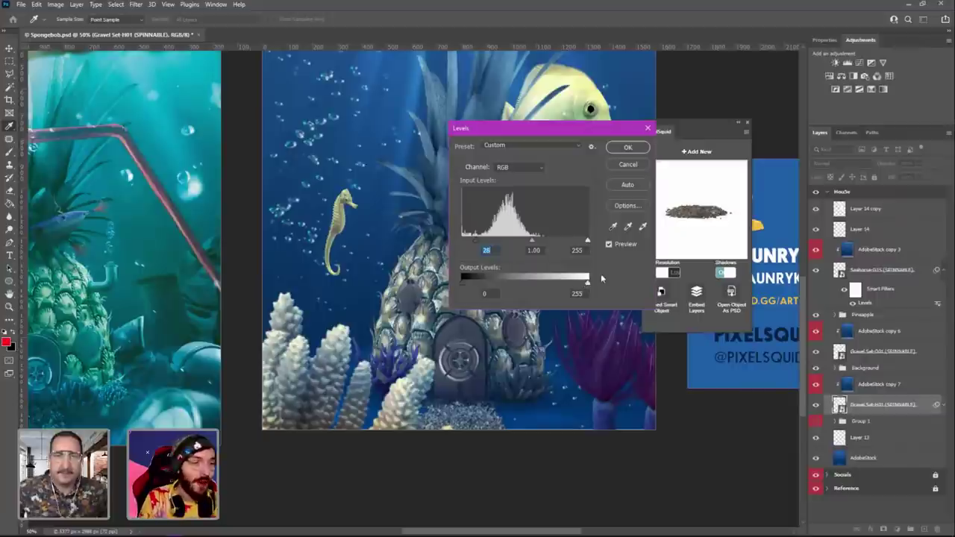
{"action": "left_click_drag", "start_coordinate": [584, 242], "coordinate": [521, 244]}
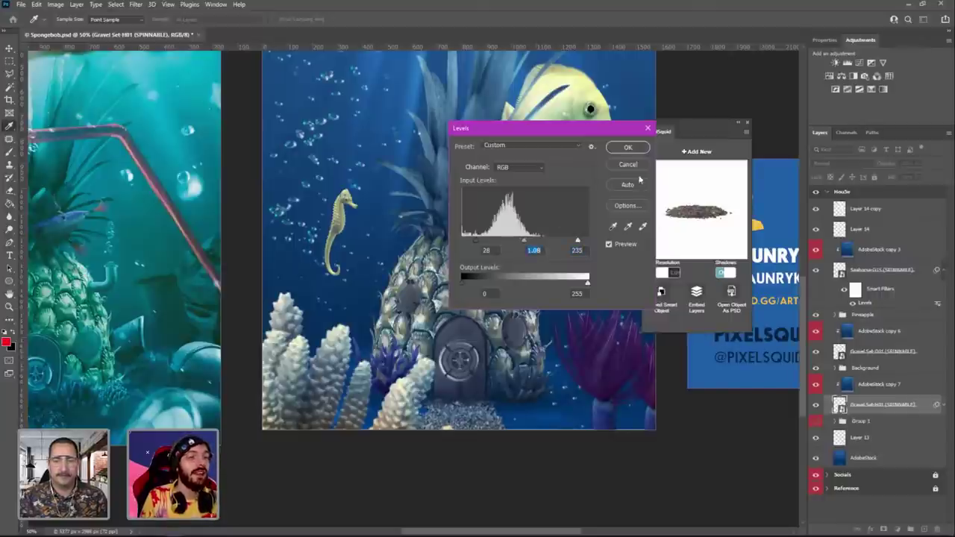
{"action": "left_click", "coordinate": [628, 147]}
Duplicate AdobeStock copy 7, set it to Overlay, and move it into the Pineapple group.
{"action": "left_click", "coordinate": [856, 389]}
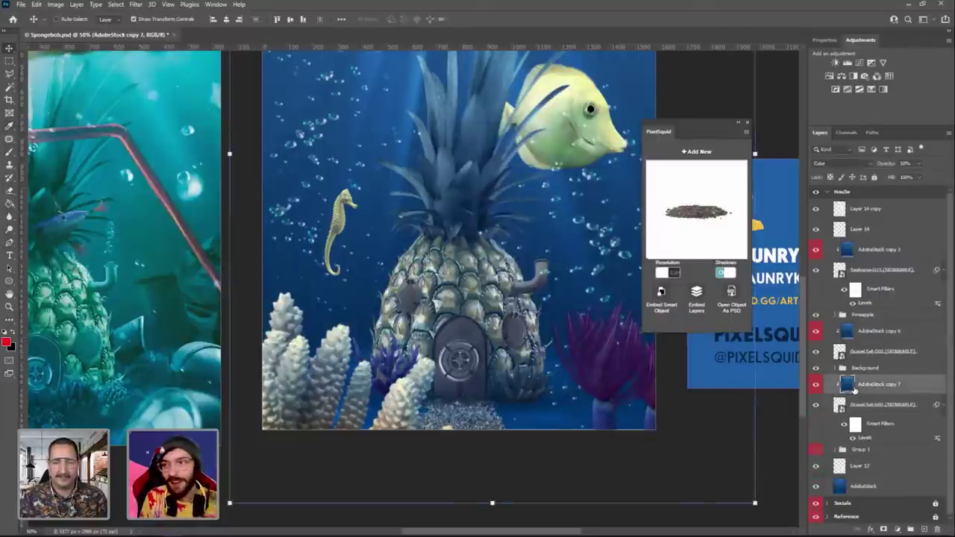
{"action": "left_click_drag", "start_coordinate": [848, 386], "coordinate": [847, 404]}
{"action": "left_click", "coordinate": [839, 162]}
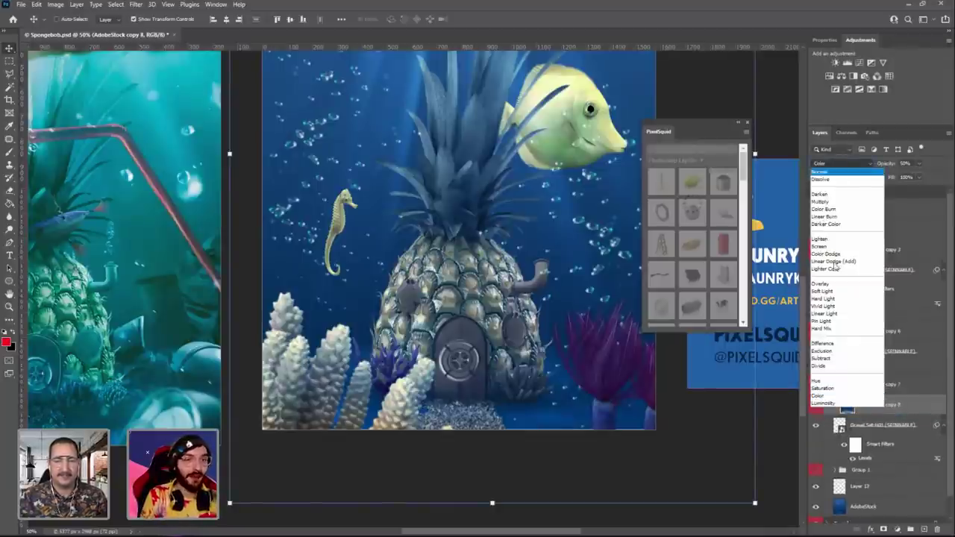
{"action": "left_click", "coordinate": [831, 285]}
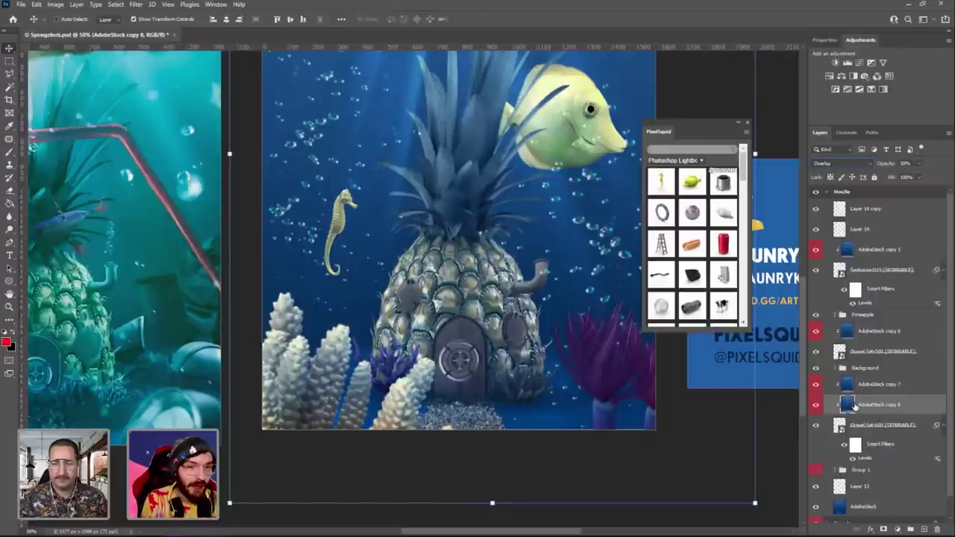
{"action": "left_click_drag", "start_coordinate": [848, 407], "coordinate": [849, 342]}
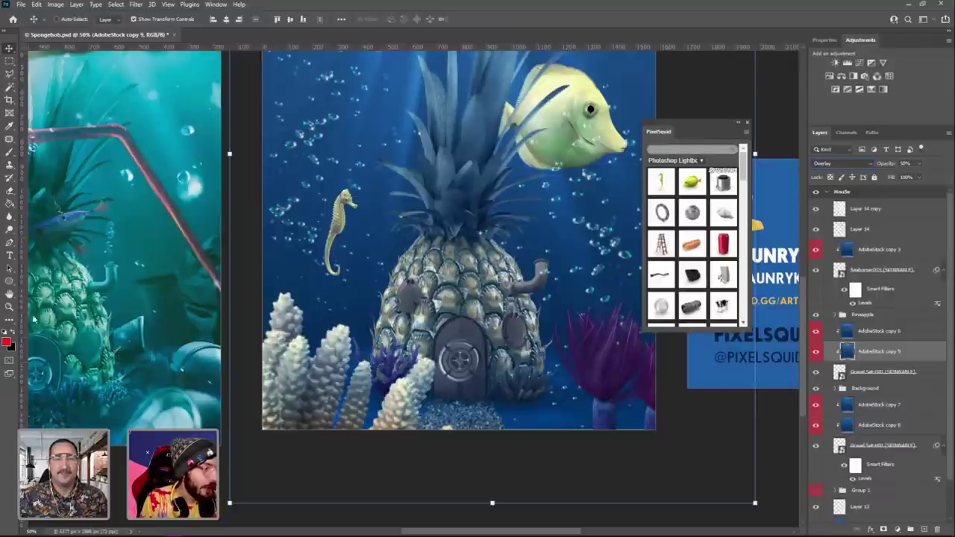
Zoom out to 33.3% and add a new empty layer above the AdobeStock background.
{"action": "key", "text": "z"}
{"action": "right_click", "coordinate": [327, 276]}
{"action": "left_click", "coordinate": [351, 331]}
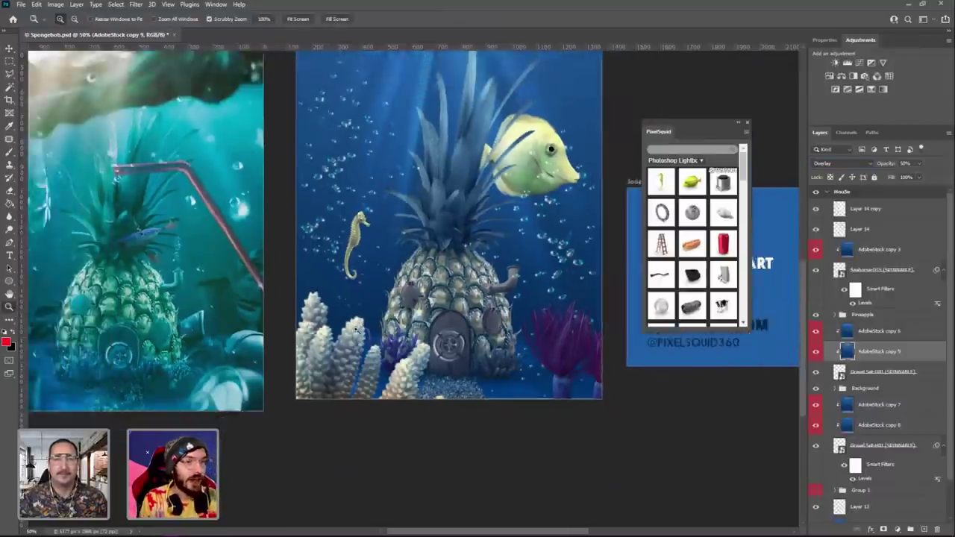
{"action": "left_click", "coordinate": [356, 328], "text": "alt"}
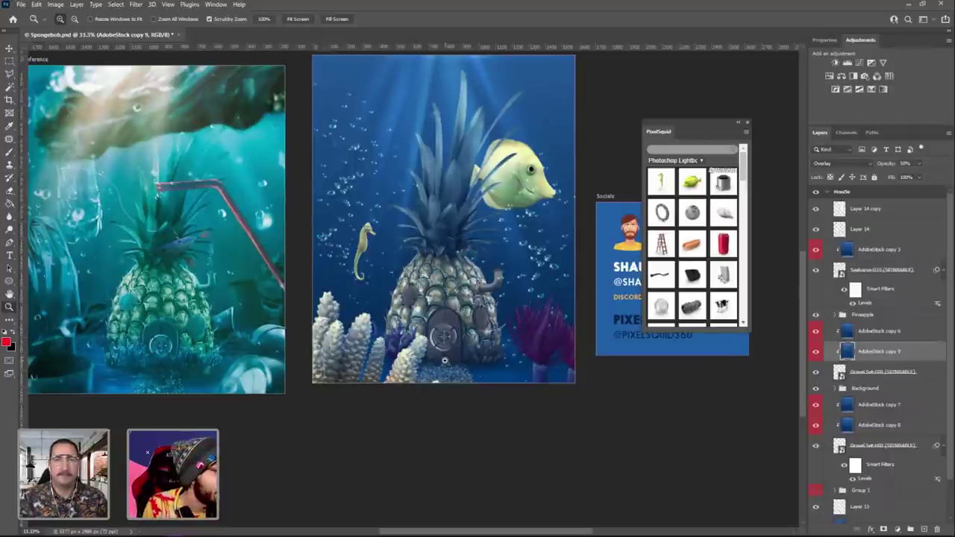
{"action": "scroll", "coordinate": [445, 360], "scroll_direction": "down", "scroll_amount": 1}
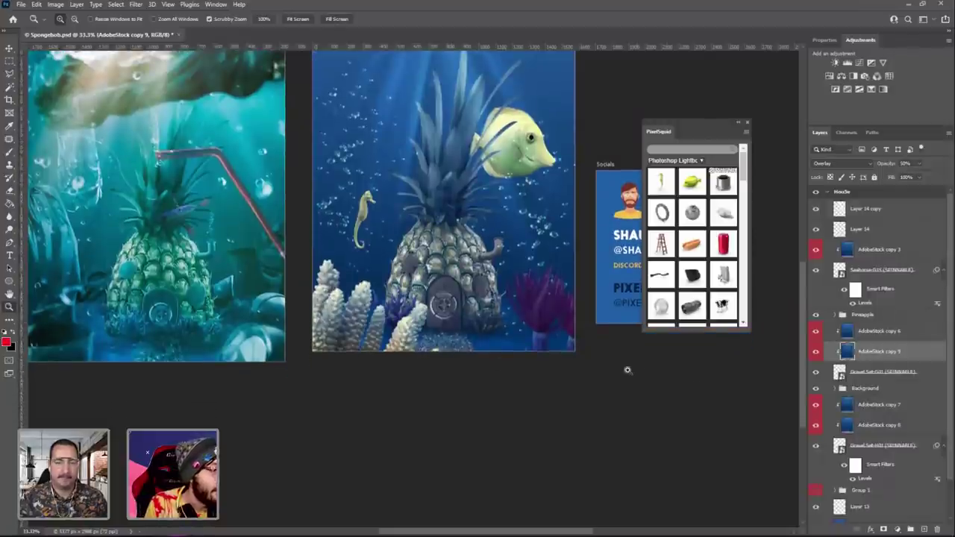
{"action": "scroll", "coordinate": [858, 463], "scroll_direction": "down", "scroll_amount": 2}
{"action": "left_click", "coordinate": [865, 487]}
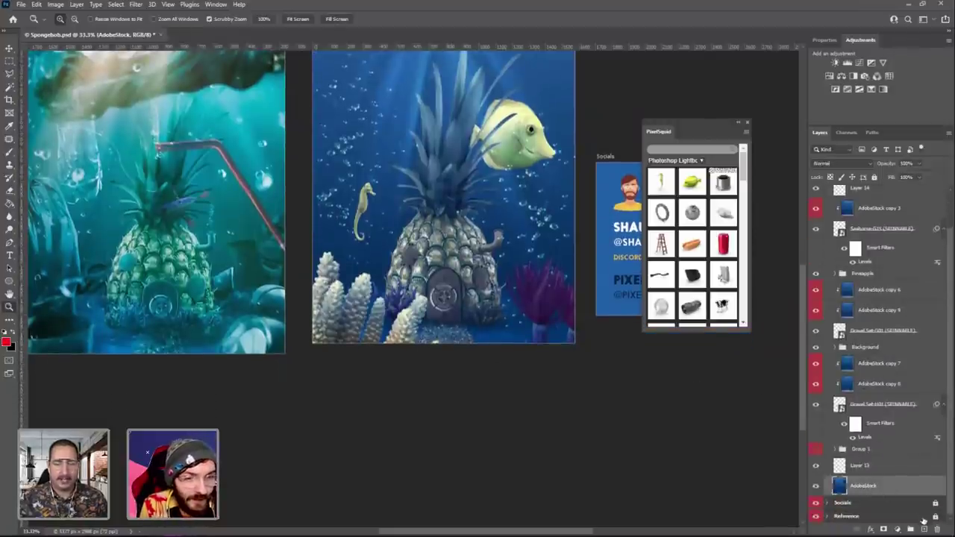
{"action": "left_click", "coordinate": [924, 529]}
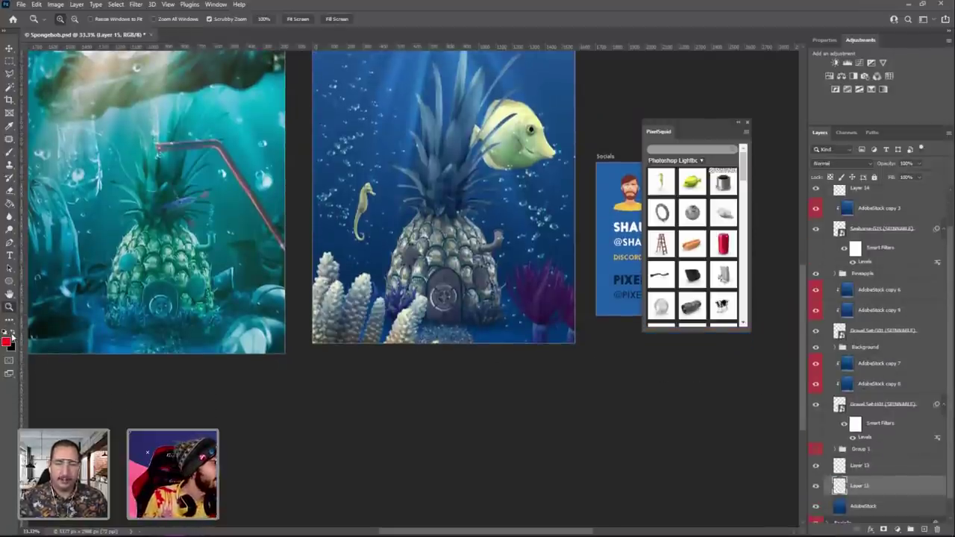
Undo the stray brush stroke and select the Gravel Set smart-object layer.
{"action": "key", "text": "x"}
{"action": "left_click", "coordinate": [11, 154]}
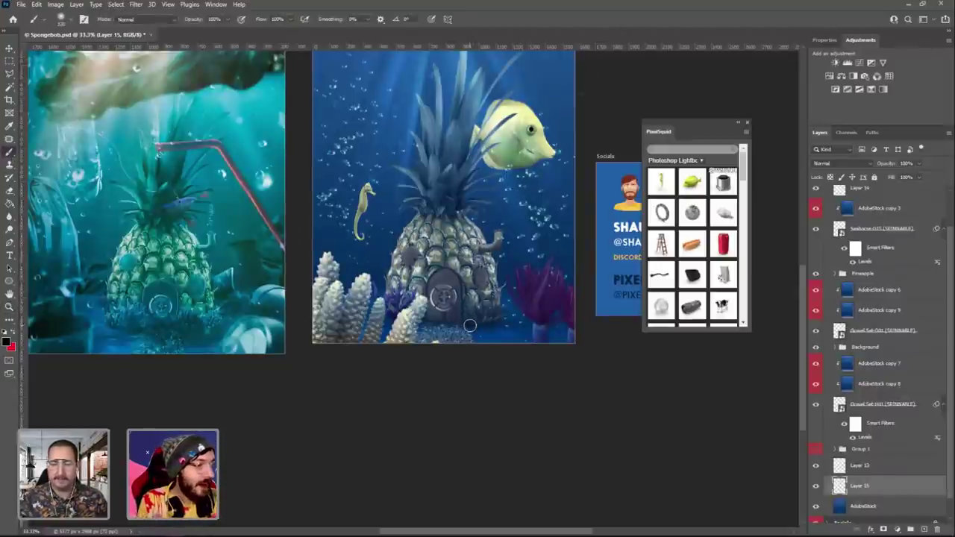
{"action": "left_click", "coordinate": [35, 4]}
{"action": "left_click", "coordinate": [45, 16]}
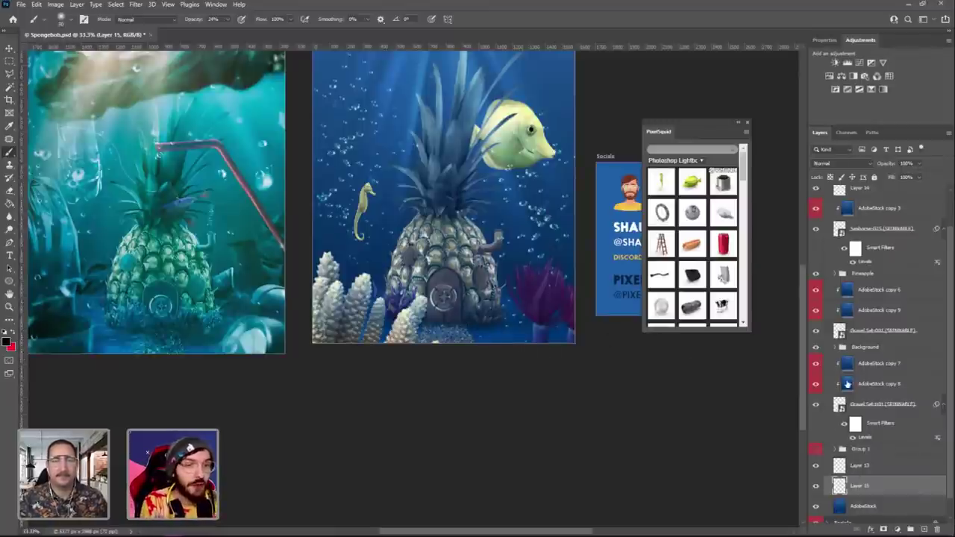
{"action": "left_click", "coordinate": [855, 337]}
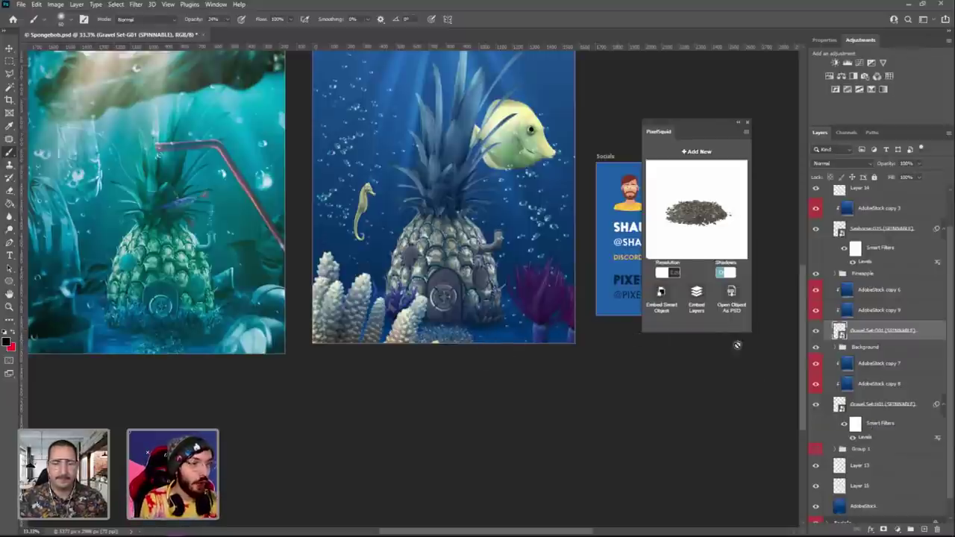
Select the Seahorse layer, then Gravel Set-G01, and undo an accidentally added empty layer.
{"action": "scroll", "coordinate": [858, 346], "scroll_direction": "up", "scroll_amount": 1}
{"action": "scroll", "coordinate": [859, 346], "scroll_direction": "up", "scroll_amount": 2}
{"action": "left_click", "coordinate": [852, 275]}
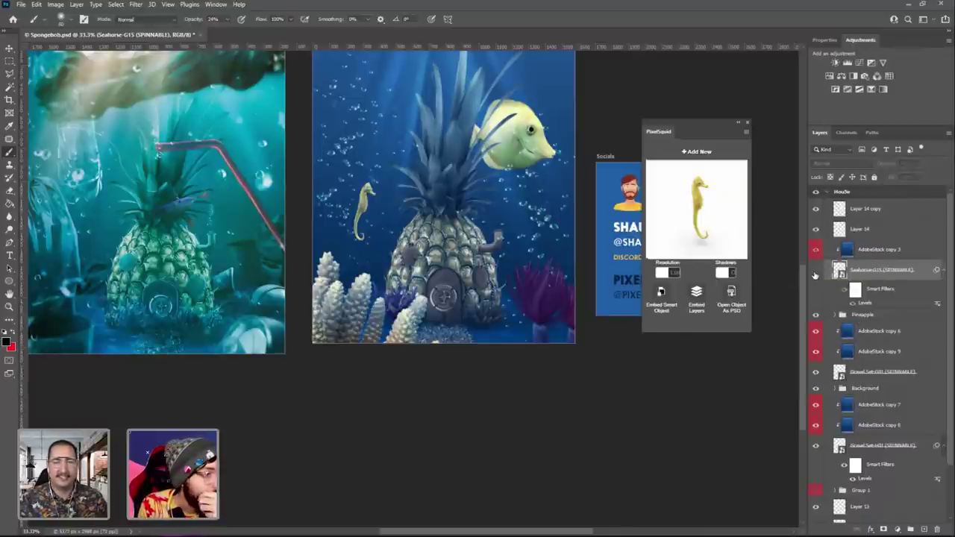
{"action": "scroll", "coordinate": [861, 380], "scroll_direction": "down", "scroll_amount": 1}
{"action": "scroll", "coordinate": [862, 381], "scroll_direction": "down", "scroll_amount": 1}
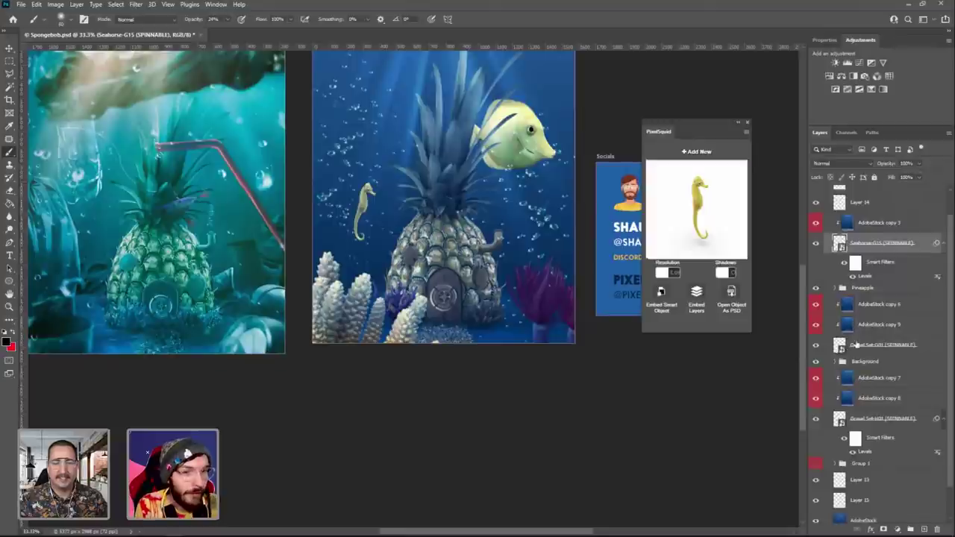
{"action": "left_click", "coordinate": [833, 346]}
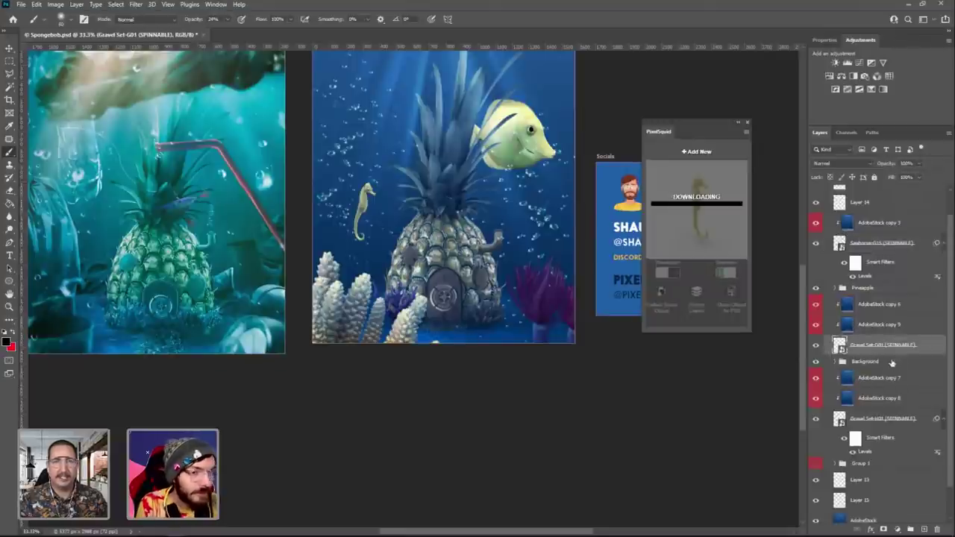
{"action": "left_click", "coordinate": [924, 528]}
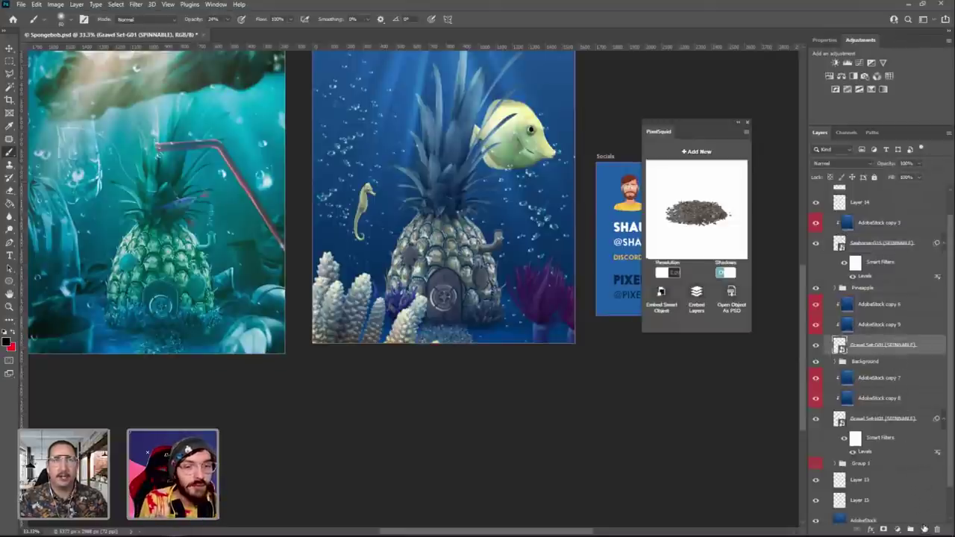
{"action": "key", "text": "ctrl+z"}
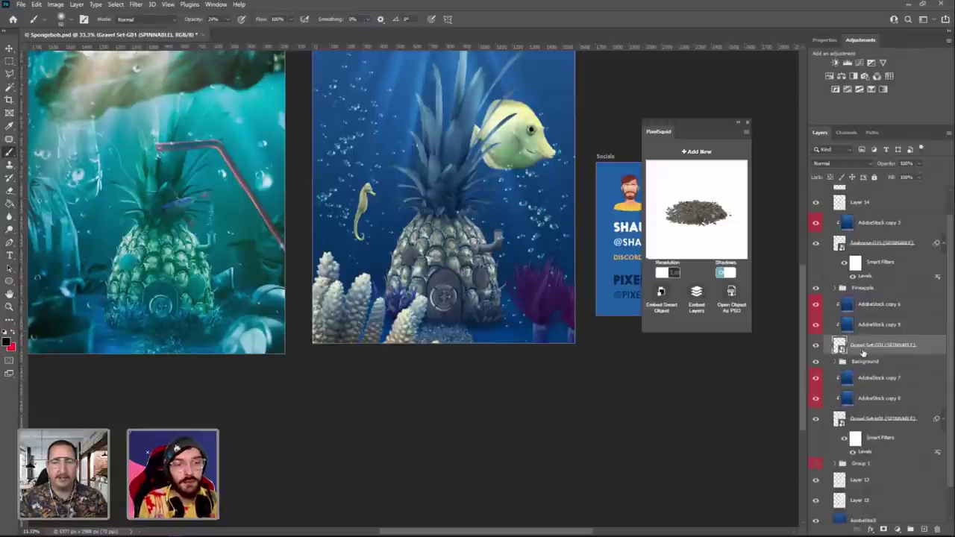
Apply Levels with inputs 27, 0.95 and 244 to the upper Gravel Set-G01 layer.
{"action": "left_click", "coordinate": [55, 4]}
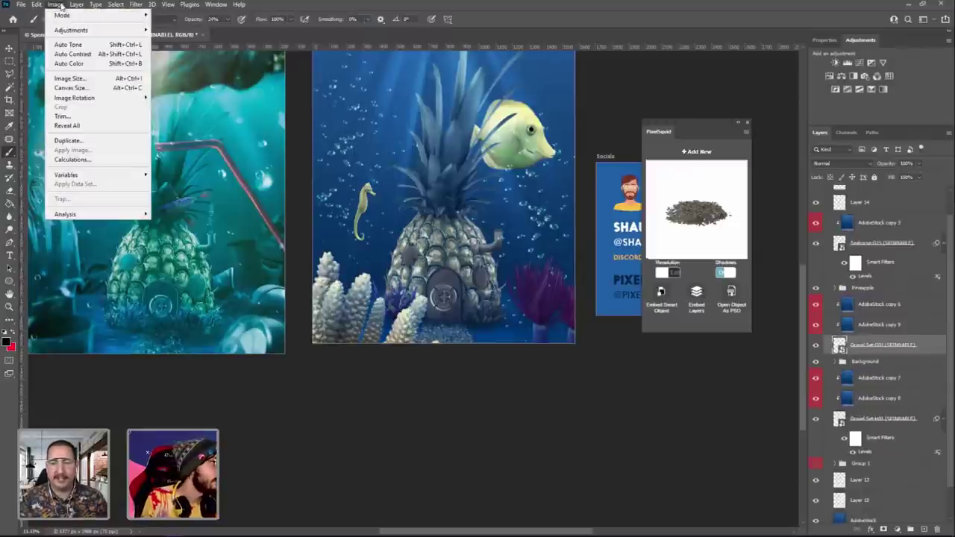
{"action": "mouse_move", "coordinate": [87, 32]}
{"action": "left_click", "coordinate": [168, 39]}
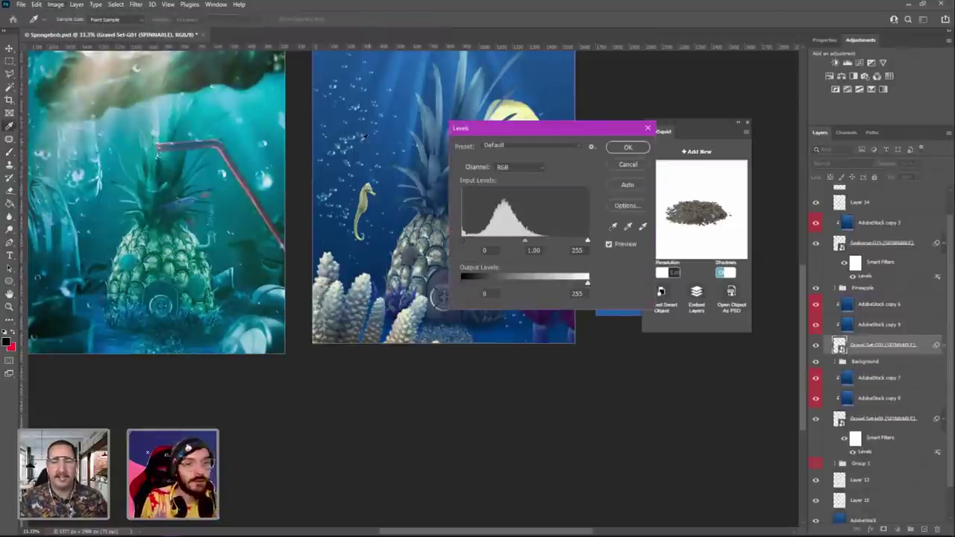
{"action": "left_click_drag", "start_coordinate": [627, 128], "coordinate": [778, 153]}
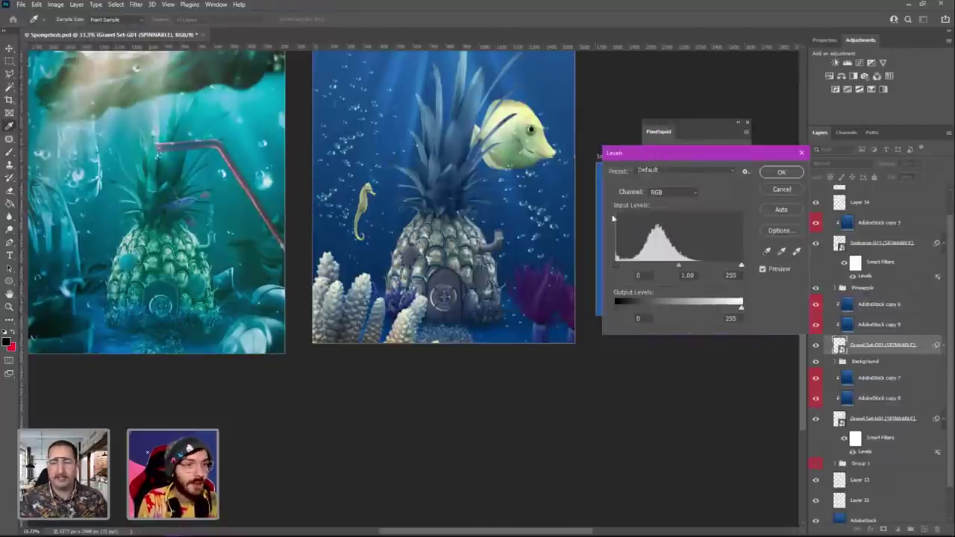
{"action": "left_click_drag", "start_coordinate": [617, 267], "coordinate": [734, 268]}
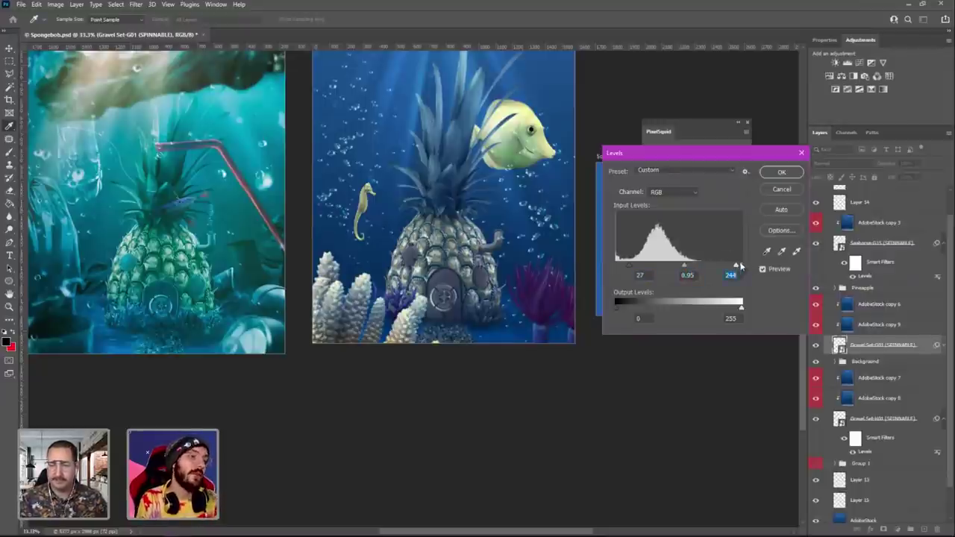
{"action": "left_click", "coordinate": [782, 172]}
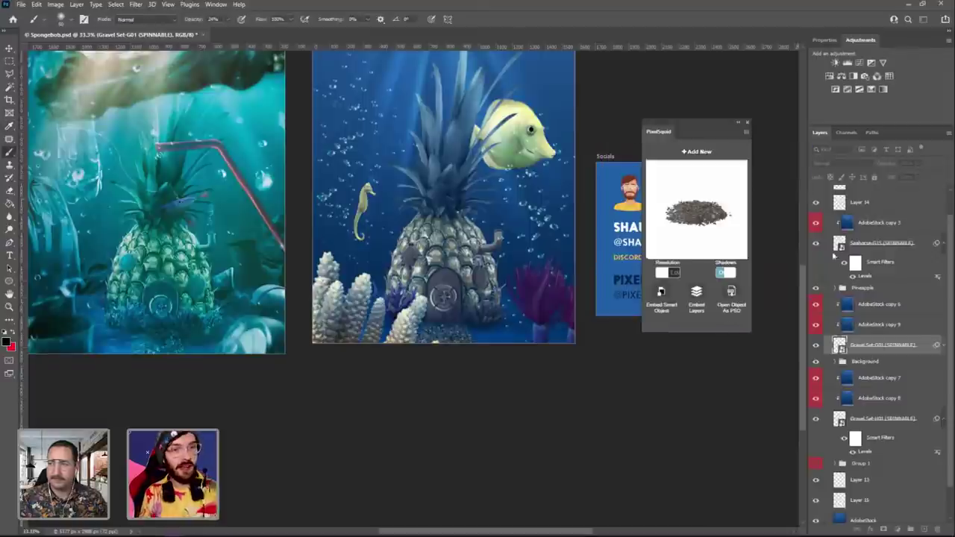
Add a new layer above AdobeStock copy 6 and clip it to that layer.
{"action": "left_click", "coordinate": [873, 304]}
{"action": "key", "text": "b"}
{"action": "left_click", "coordinate": [924, 529]}
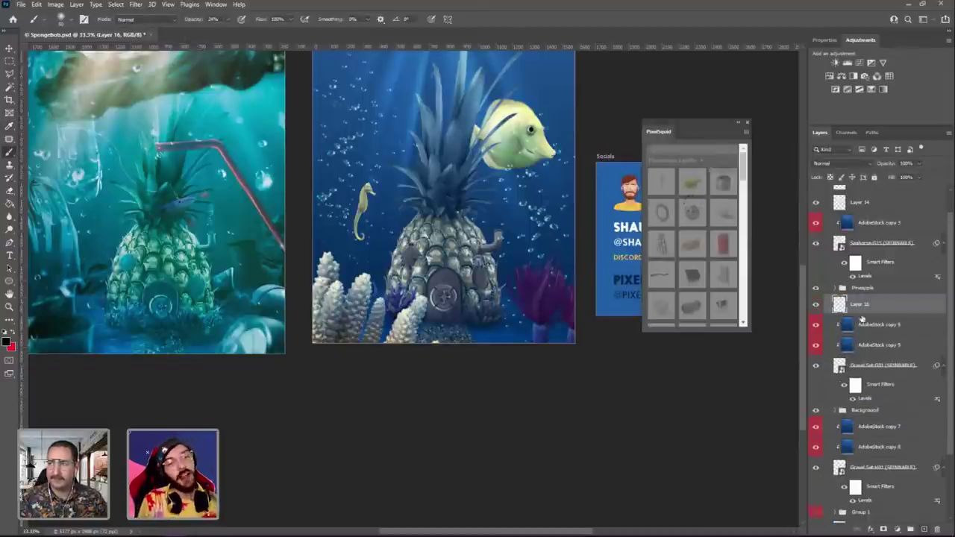
{"action": "right_click", "coordinate": [863, 312]}
{"action": "left_click", "coordinate": [810, 307]}
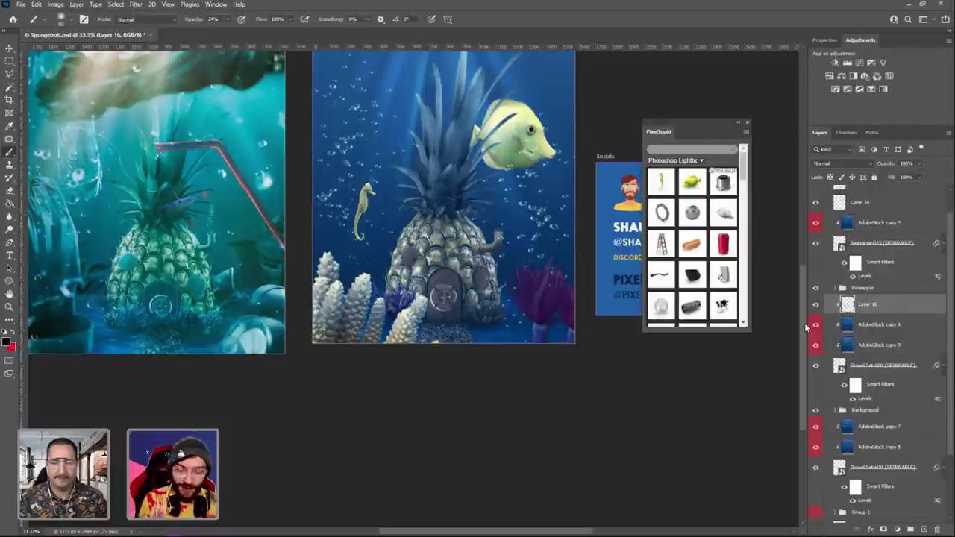
{"action": "left_click", "coordinate": [814, 304]}
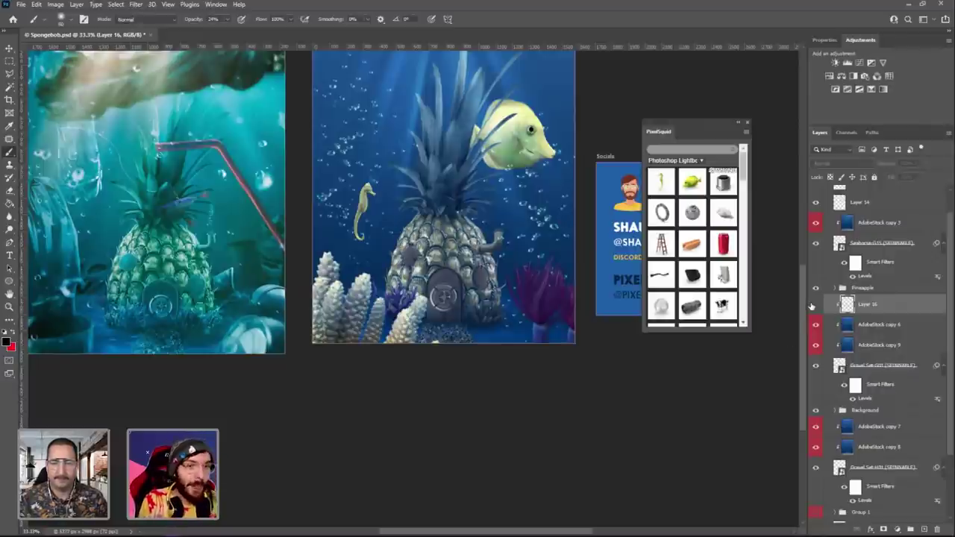
{"action": "left_click", "coordinate": [815, 305]}
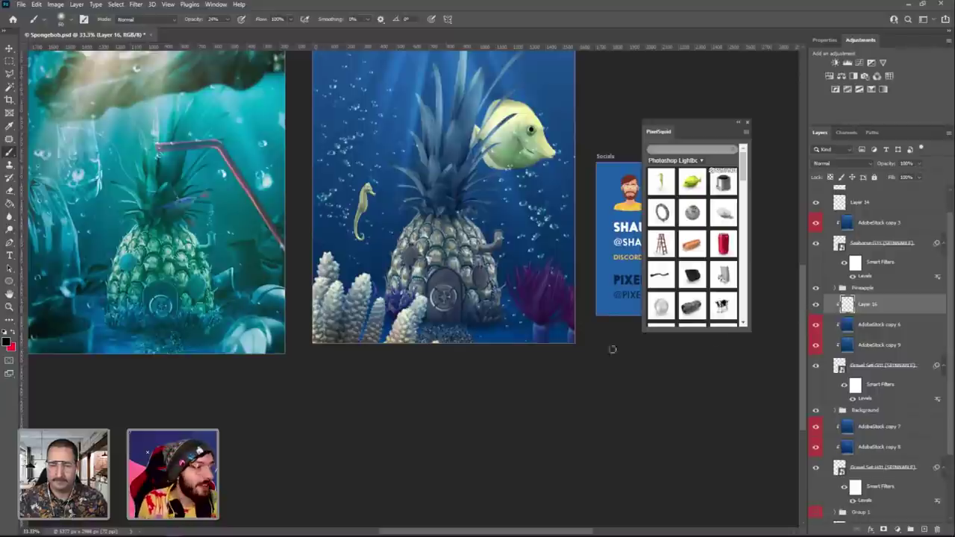
Make white the painting colour, set brush opacity to about 21%, and blend the layer as Overlay.
{"action": "left_click", "coordinate": [5, 334]}
{"action": "left_click", "coordinate": [14, 334]}
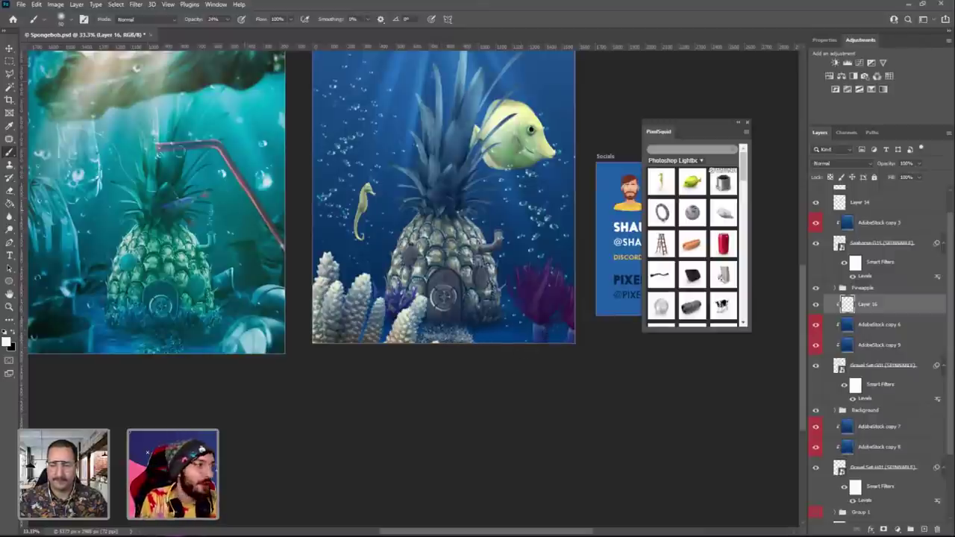
{"action": "left_click", "coordinate": [228, 19]}
{"action": "left_click_drag", "start_coordinate": [224, 31], "coordinate": [227, 31]}
{"action": "left_click", "coordinate": [268, 5]}
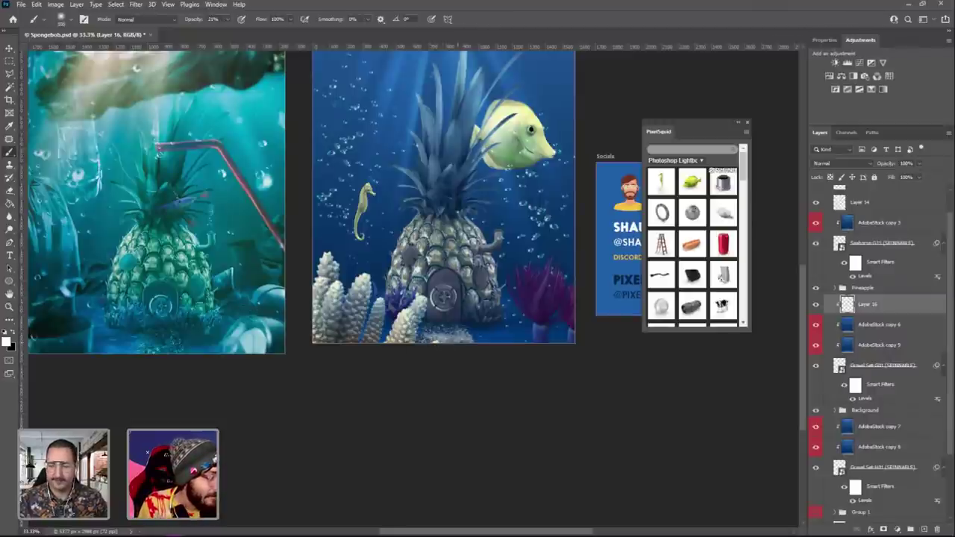
{"action": "left_click", "coordinate": [842, 163]}
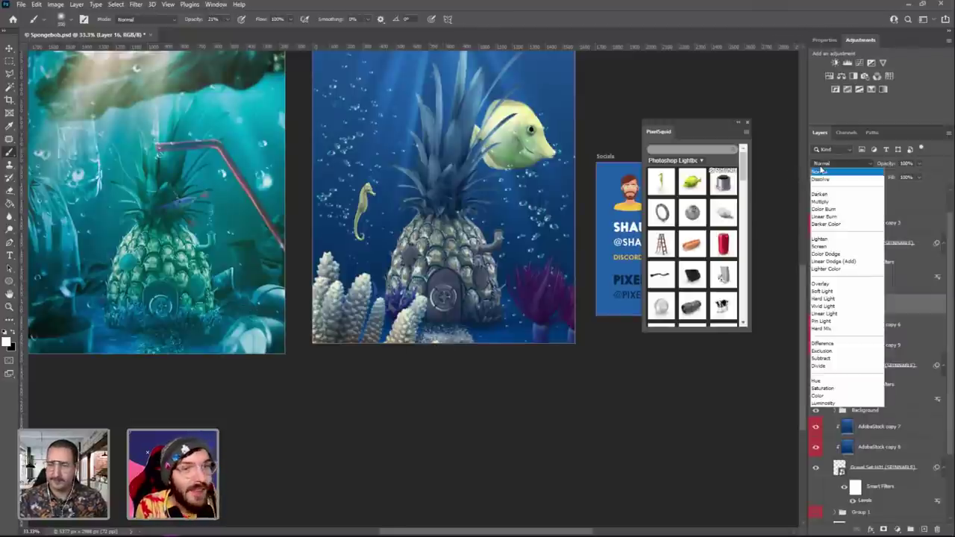
{"action": "left_click", "coordinate": [819, 285]}
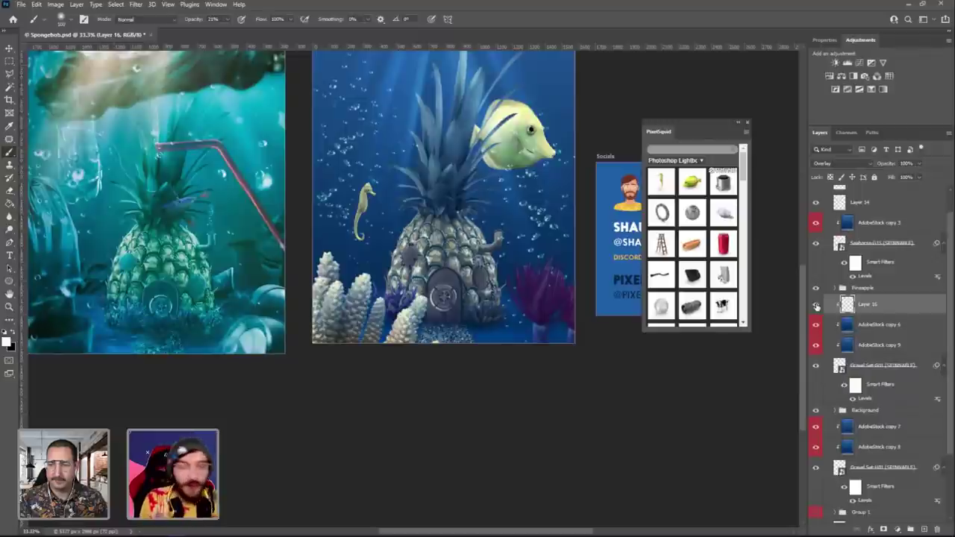
{"action": "left_click", "coordinate": [9, 191]}
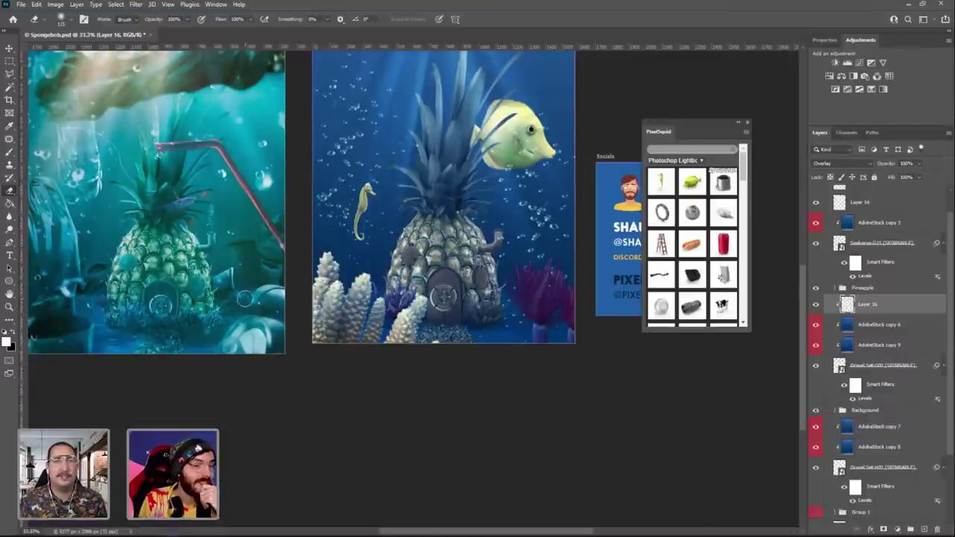
Zoom into the House artboard and set Layer 17 above Seahorse-G15 to Overlay blending.
{"action": "left_click", "coordinate": [9, 307]}
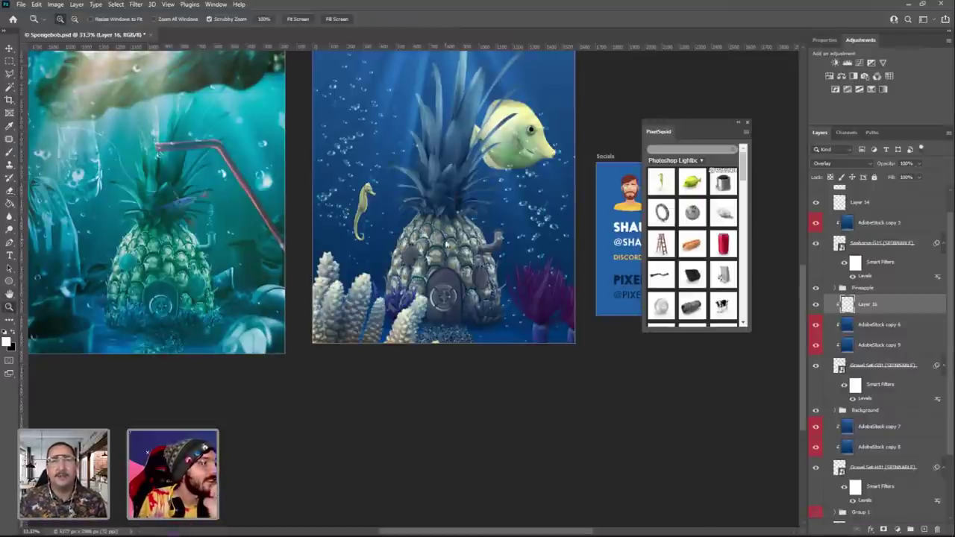
{"action": "right_click", "coordinate": [444, 241]}
{"action": "left_click", "coordinate": [465, 295]}
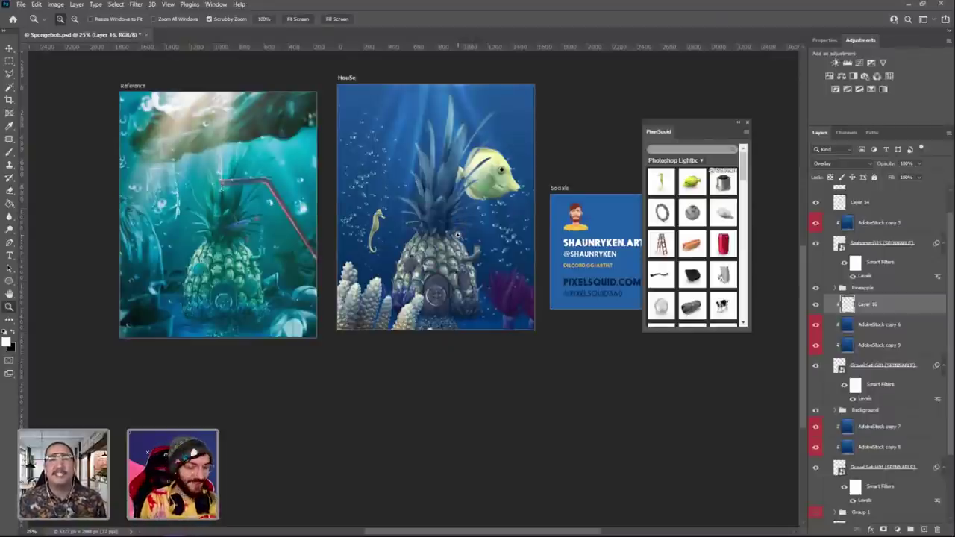
{"action": "left_click", "coordinate": [426, 179]}
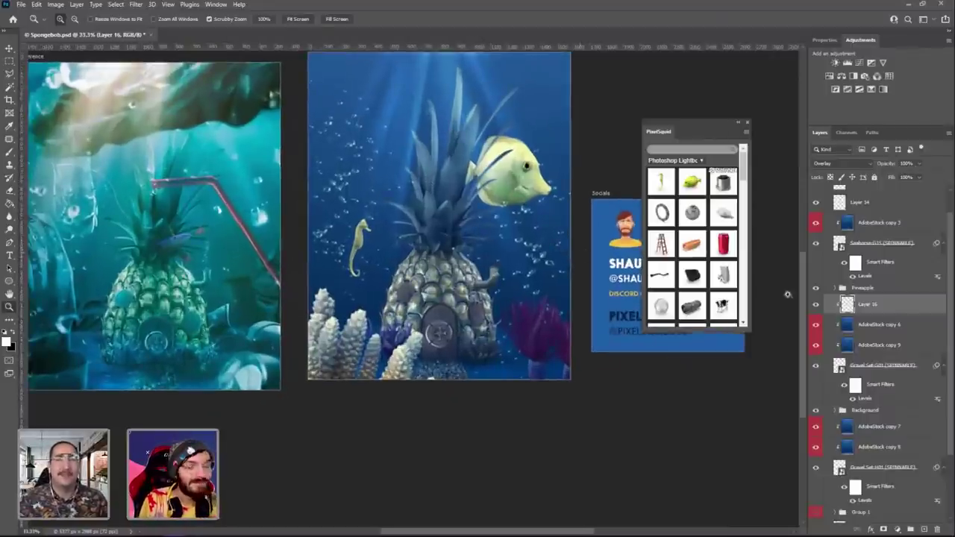
{"action": "scroll", "coordinate": [876, 298], "scroll_direction": "up", "scroll_amount": 1}
{"action": "left_click", "coordinate": [858, 272]}
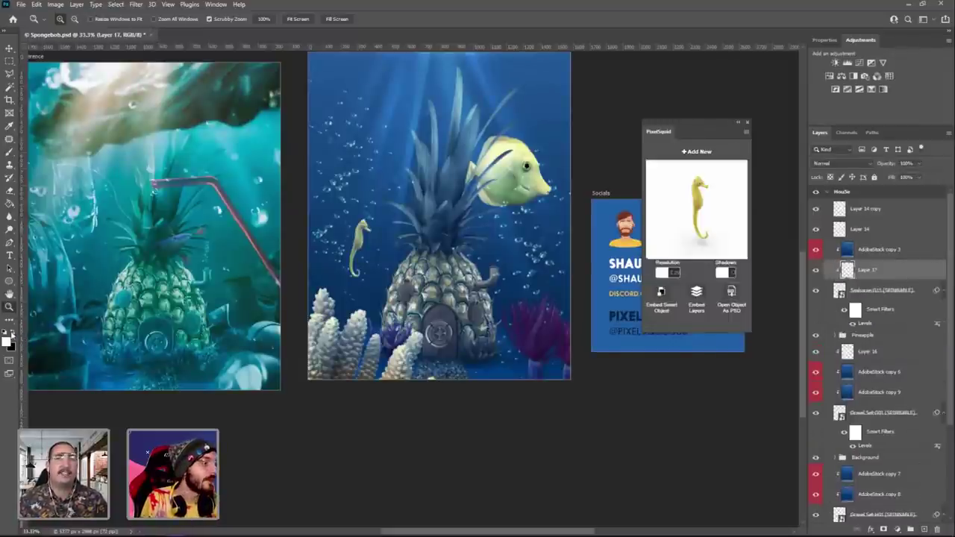
{"action": "left_click", "coordinate": [10, 153]}
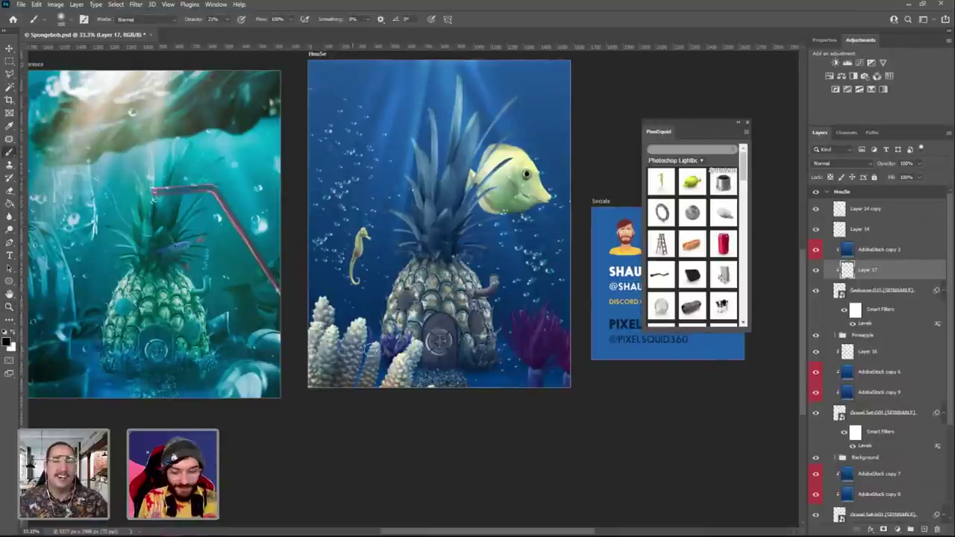
{"action": "key", "text": "bracketleft"}
{"action": "key", "text": "bracketleft"}
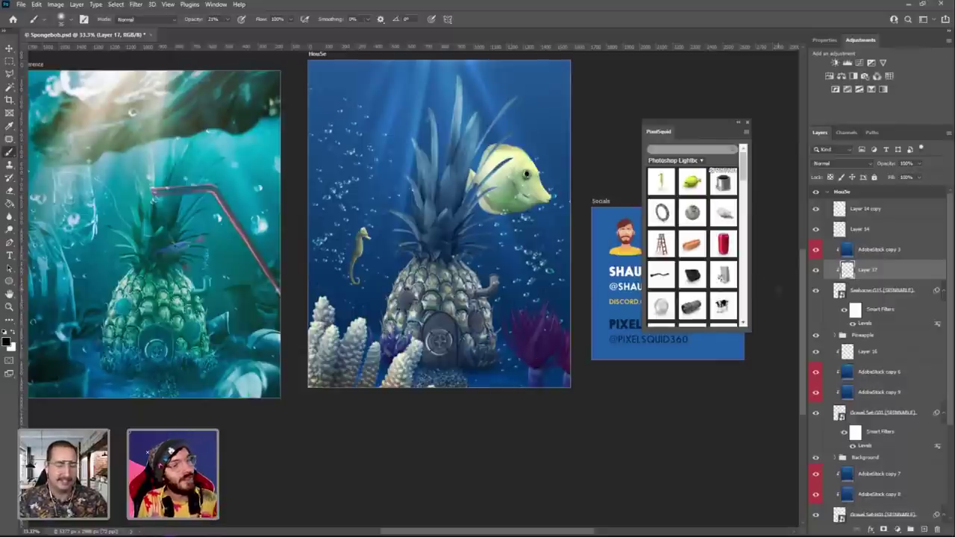
{"action": "left_click", "coordinate": [848, 163]}
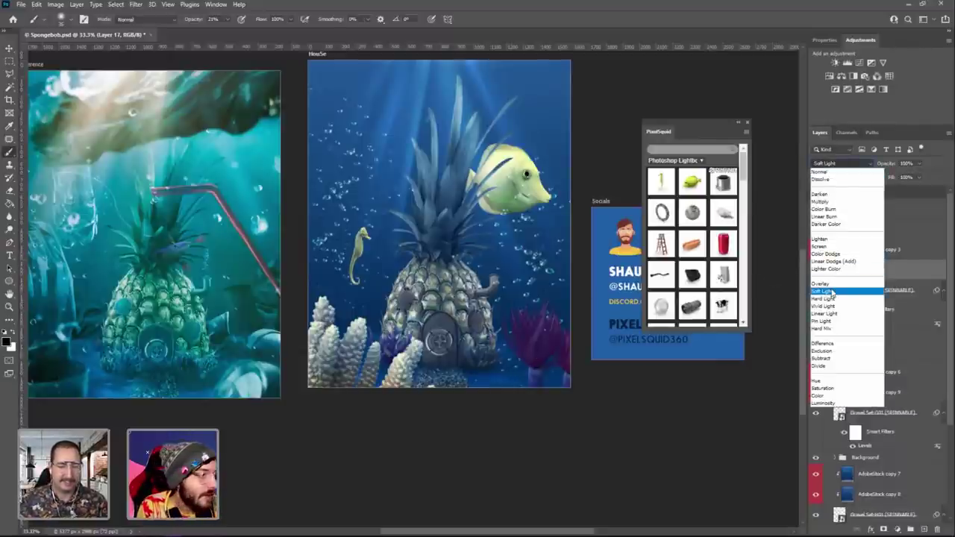
{"action": "left_click", "coordinate": [832, 284]}
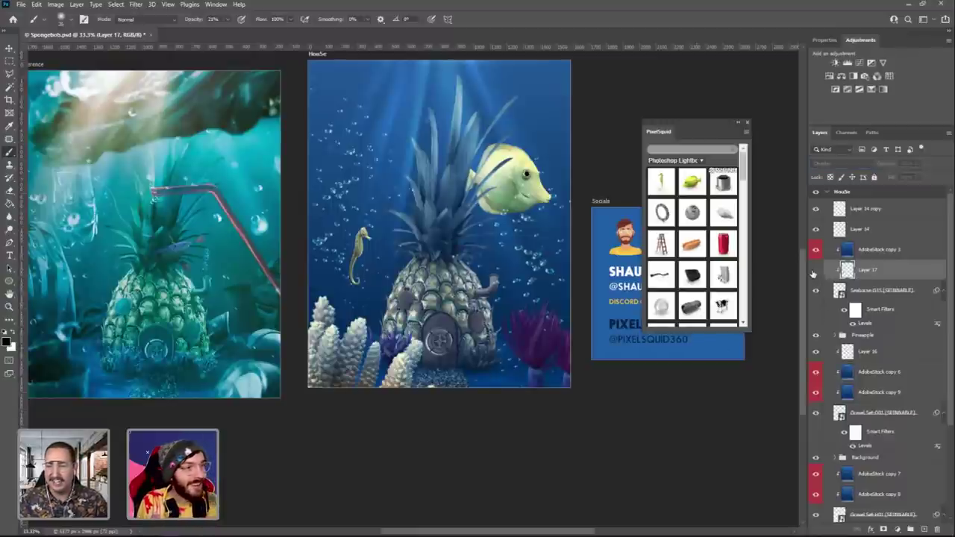
{"action": "left_click", "coordinate": [883, 289]}
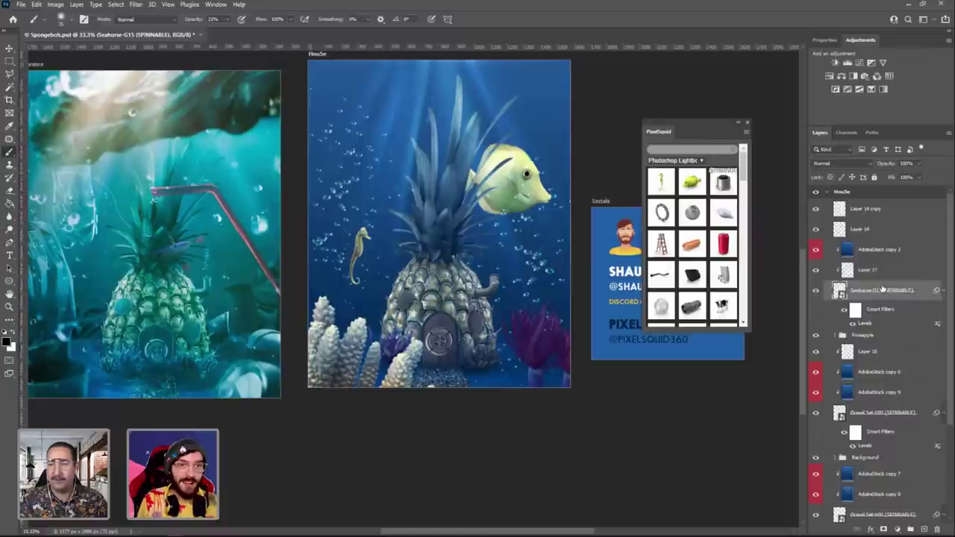
{"action": "left_click", "coordinate": [924, 529]}
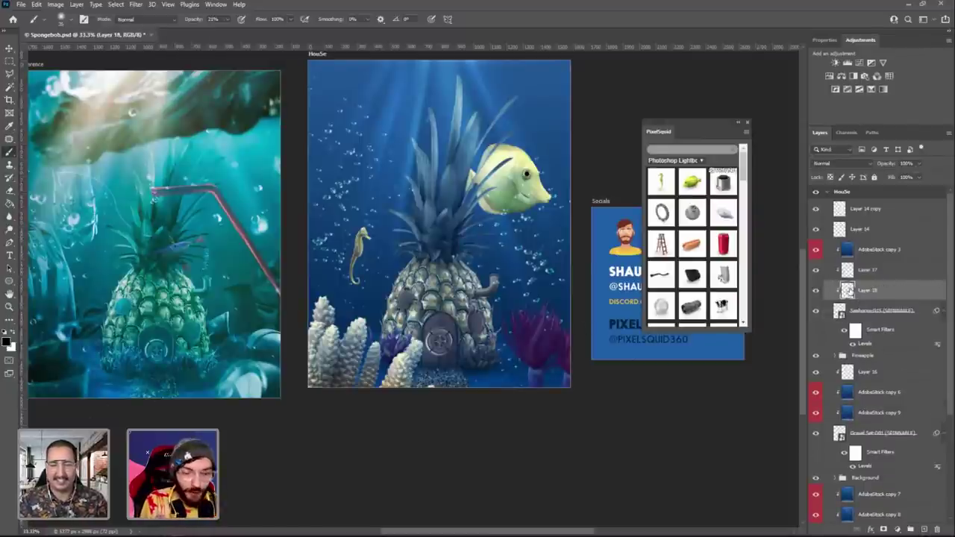
{"action": "key", "text": "ctrl+z"}
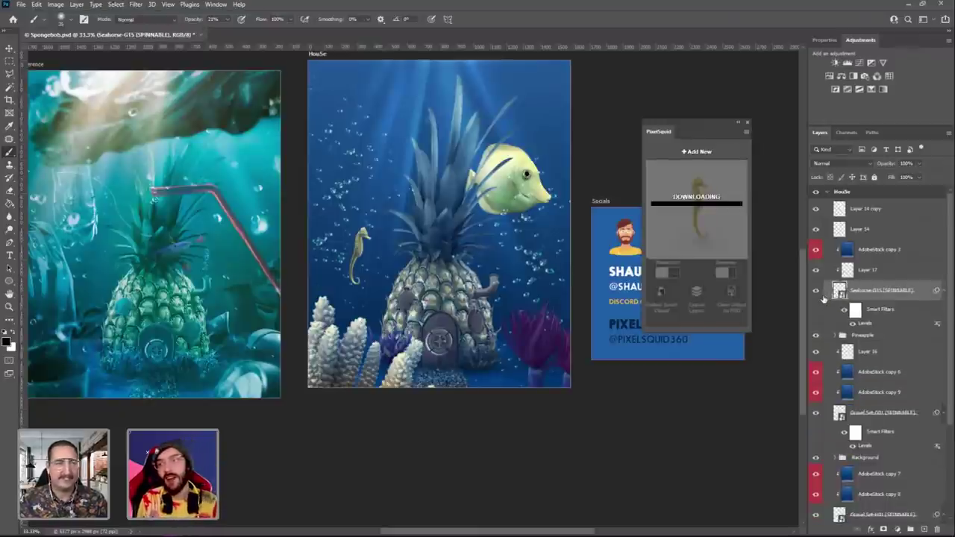
{"action": "left_click", "coordinate": [855, 251]}
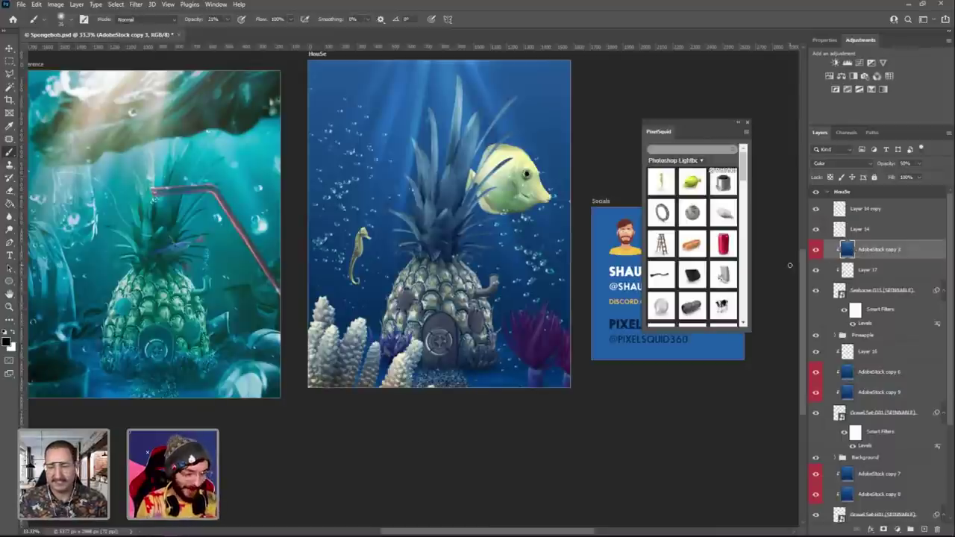
{"action": "left_click", "coordinate": [9, 48]}
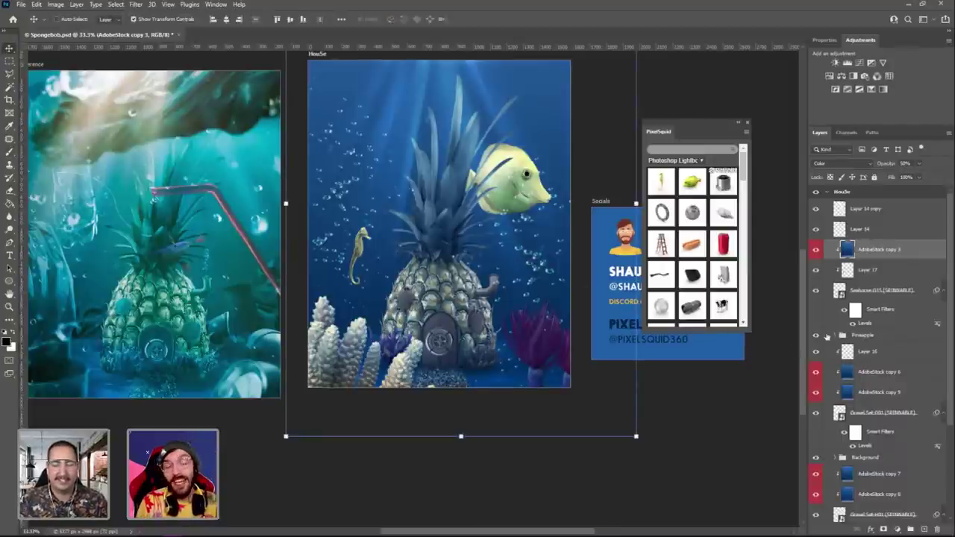
{"action": "left_click", "coordinate": [869, 212]}
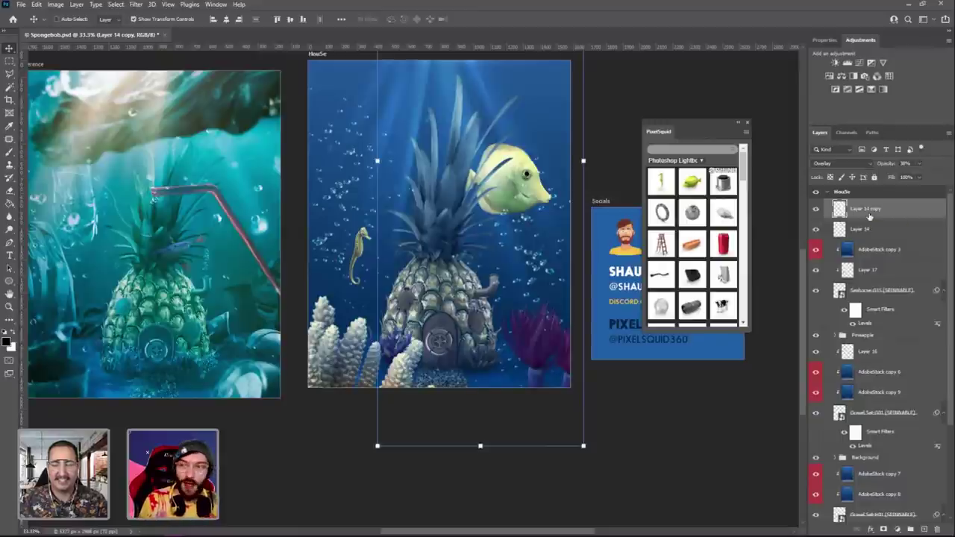
{"action": "left_click", "coordinate": [819, 212]}
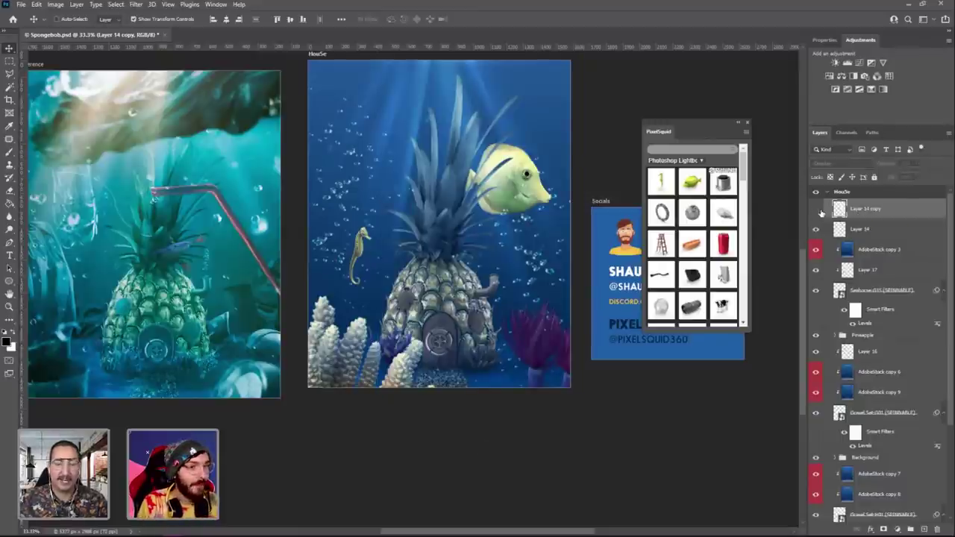
{"action": "left_click", "coordinate": [819, 211]}
{"action": "left_click", "coordinate": [819, 212]}
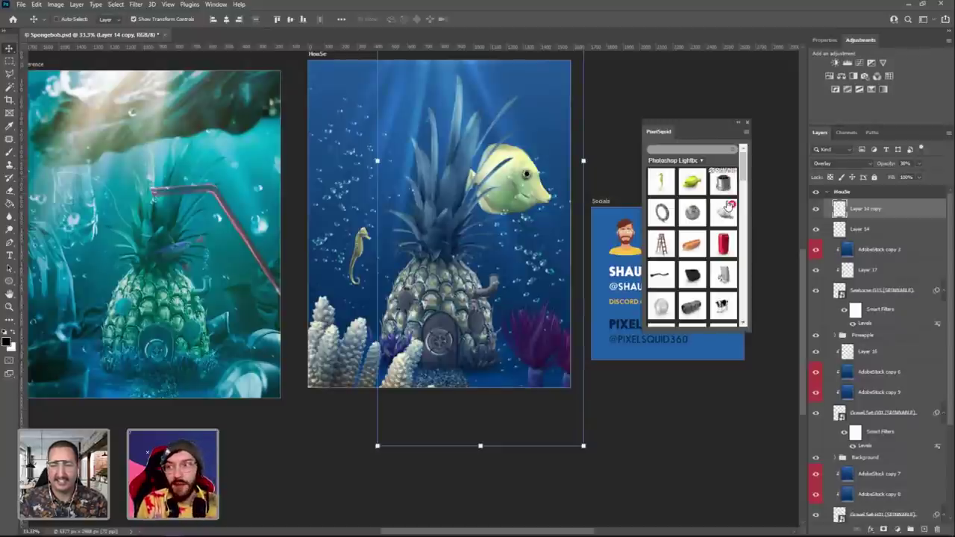
{"action": "scroll", "coordinate": [731, 205], "scroll_direction": "down", "scroll_amount": 3}
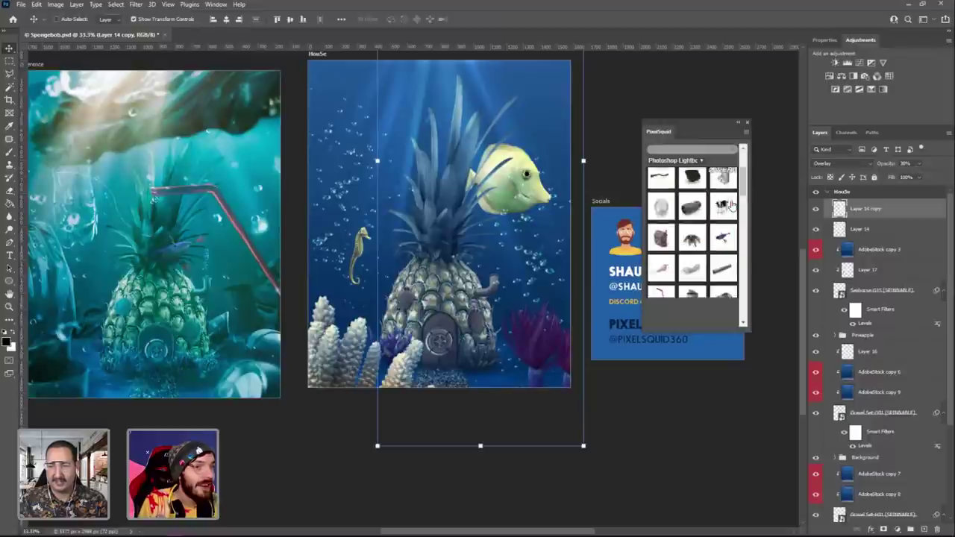
{"action": "scroll", "coordinate": [731, 206], "scroll_direction": "down", "scroll_amount": 10}
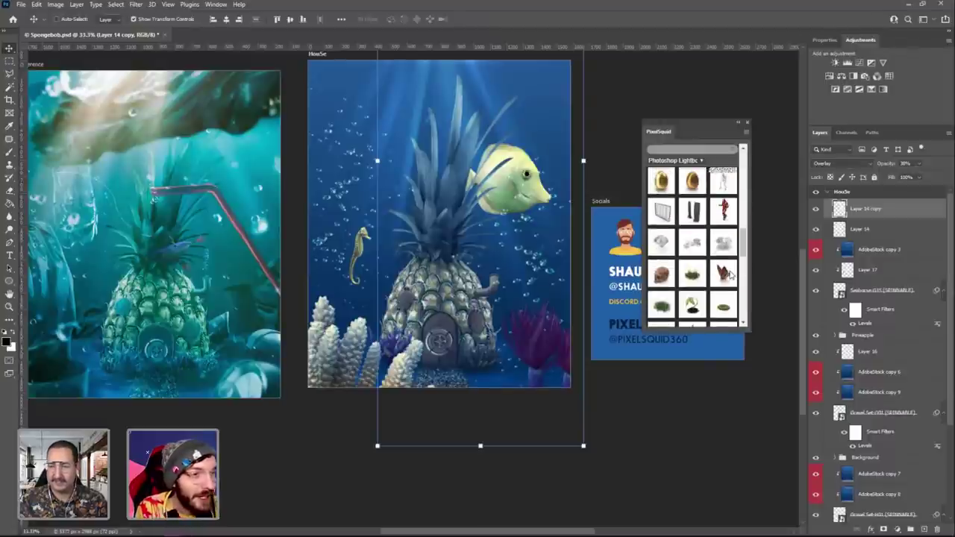
{"action": "scroll", "coordinate": [732, 276], "scroll_direction": "down", "scroll_amount": 10}
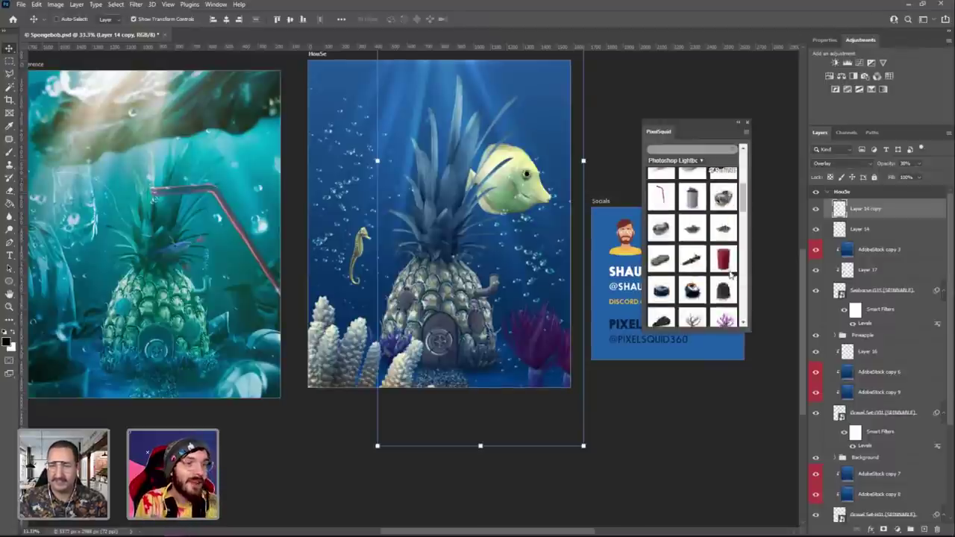
{"action": "scroll", "coordinate": [732, 276], "scroll_direction": "up", "scroll_amount": 5}
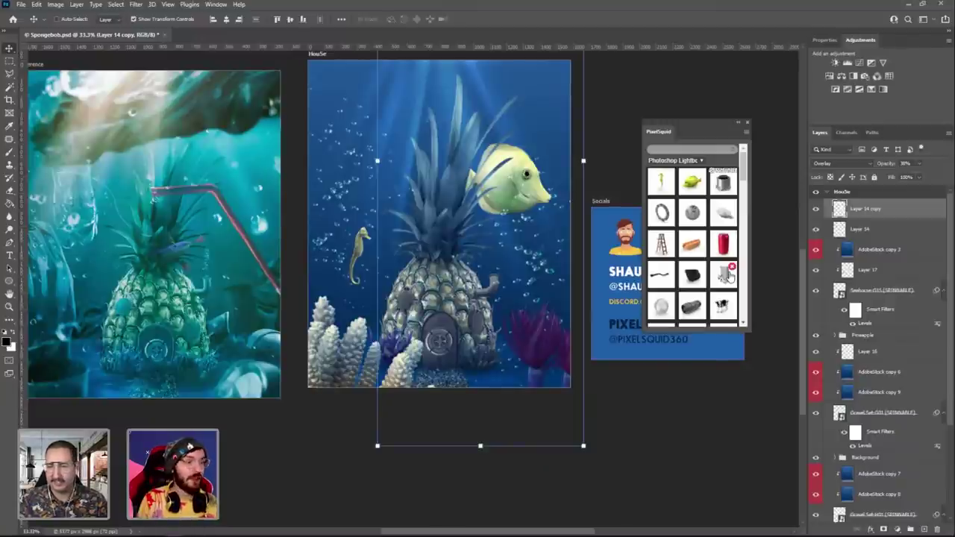
{"action": "scroll", "coordinate": [728, 276], "scroll_direction": "down", "scroll_amount": 3}
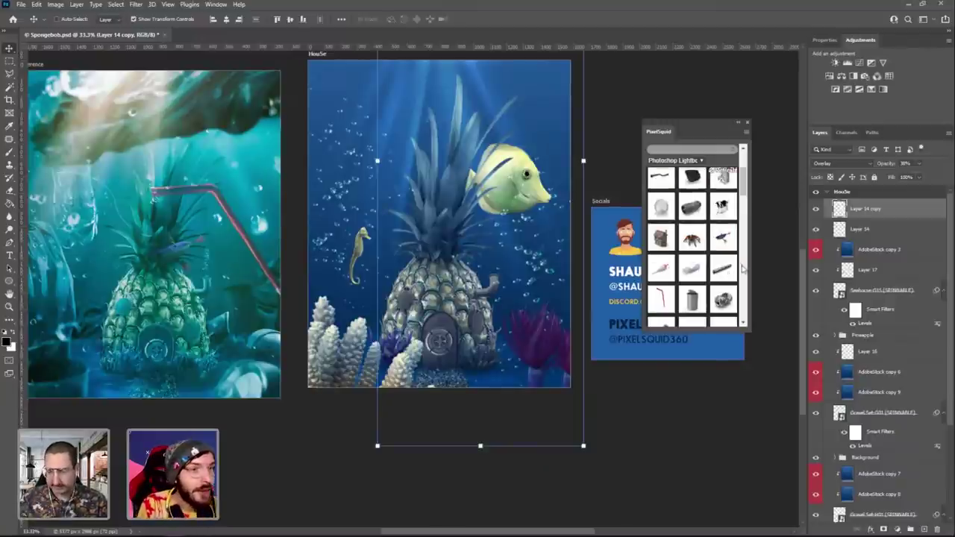
{"action": "scroll", "coordinate": [728, 265], "scroll_direction": "down", "scroll_amount": 3}
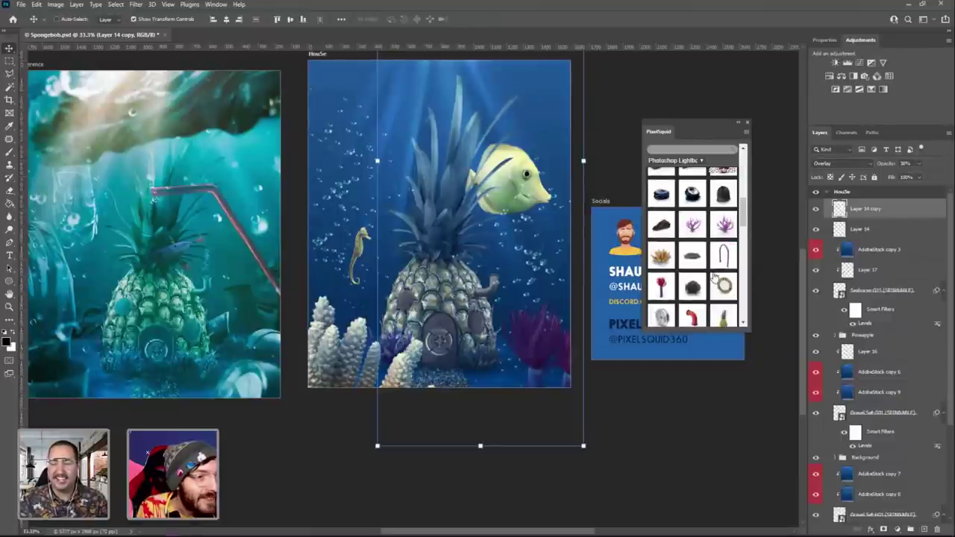
{"action": "scroll", "coordinate": [721, 273], "scroll_direction": "down", "scroll_amount": 3}
{"action": "scroll", "coordinate": [715, 278], "scroll_direction": "down", "scroll_amount": 3}
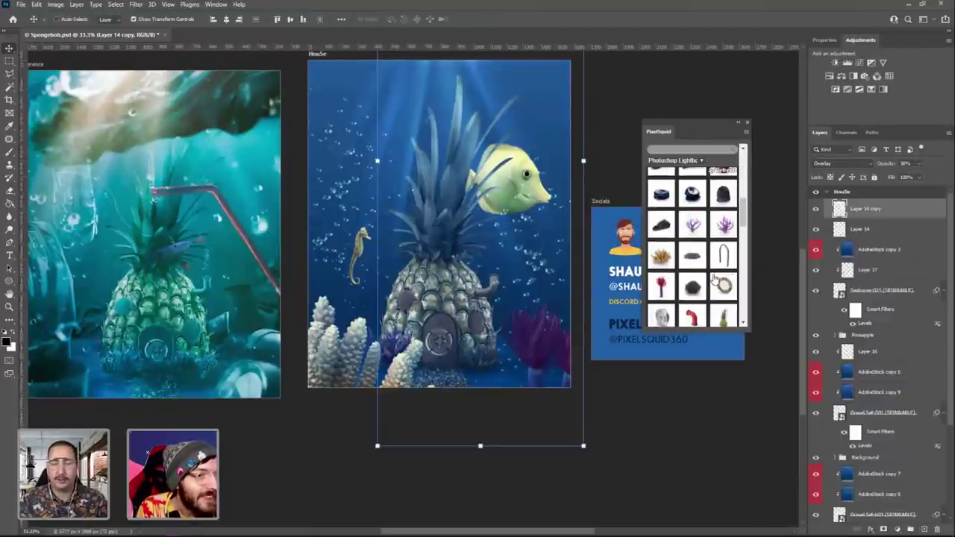
{"action": "scroll", "coordinate": [717, 280], "scroll_direction": "down", "scroll_amount": 3}
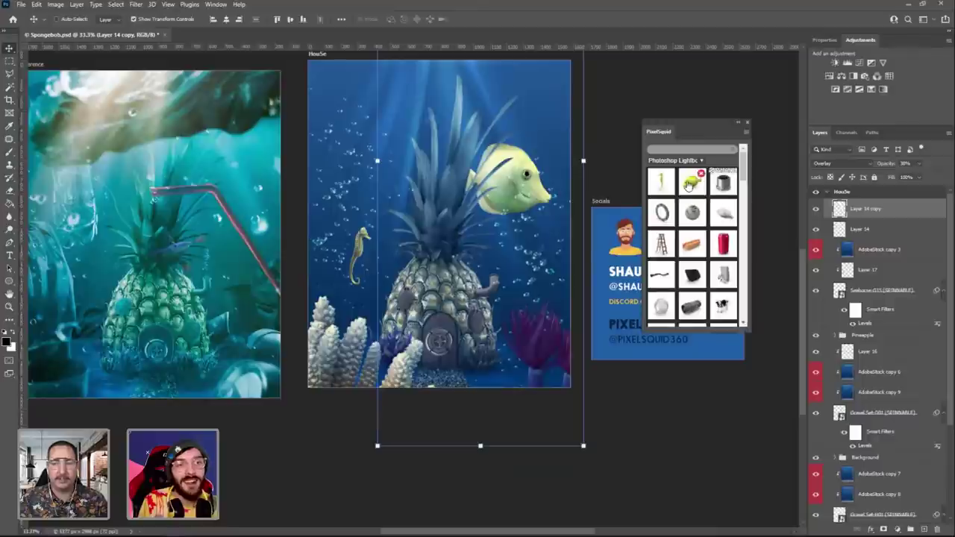
Place a PixelSquid Yellow Tang fish, angle it, and shrink it near the top-left.
{"action": "left_click", "coordinate": [676, 191]}
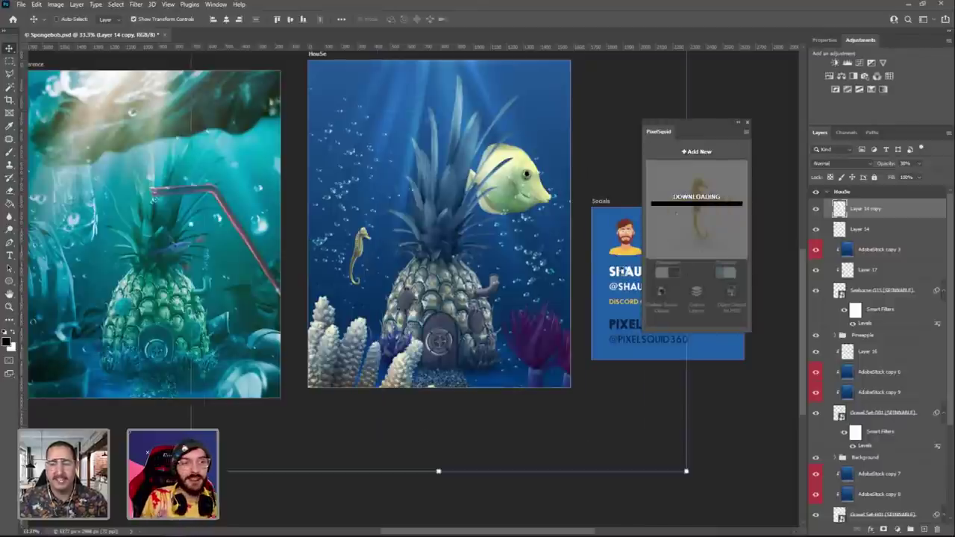
{"action": "left_click_drag", "start_coordinate": [461, 271], "coordinate": [416, 194]}
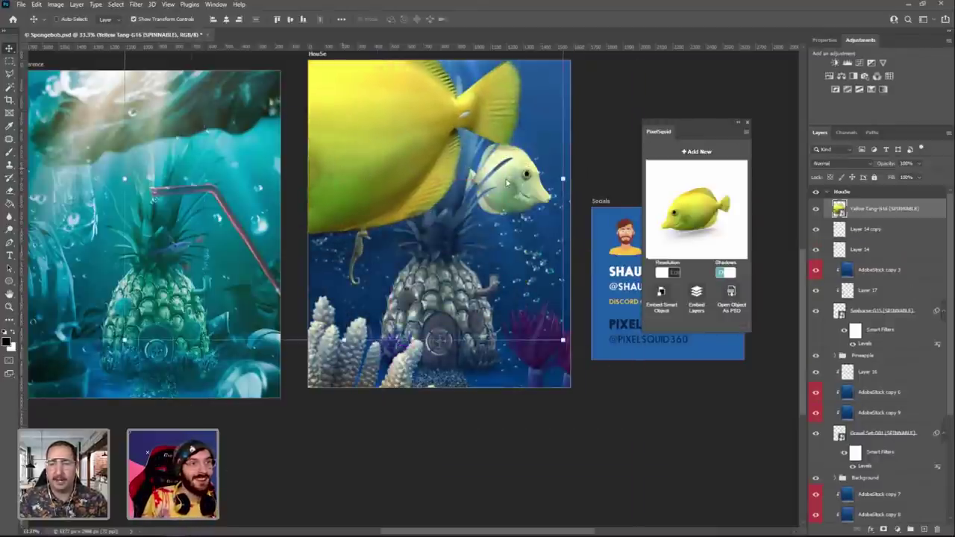
{"action": "left_click_drag", "start_coordinate": [696, 206], "coordinate": [698, 215]}
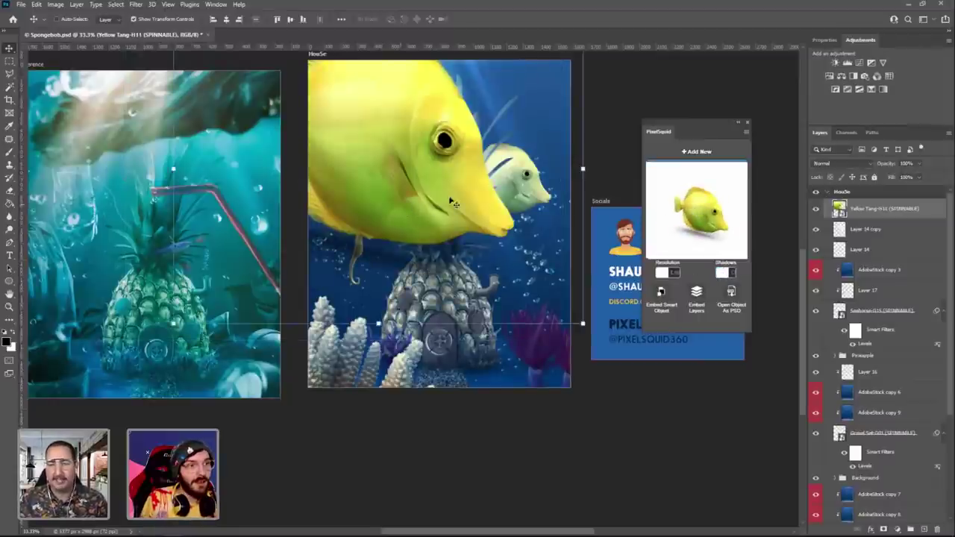
{"action": "left_click_drag", "start_coordinate": [453, 201], "coordinate": [353, 145]}
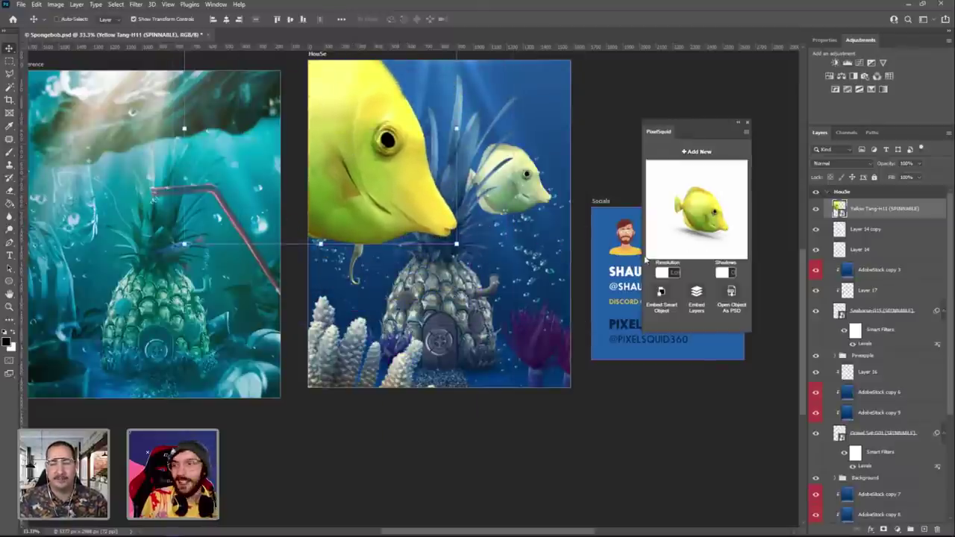
{"action": "key", "text": "ctrl+t"}
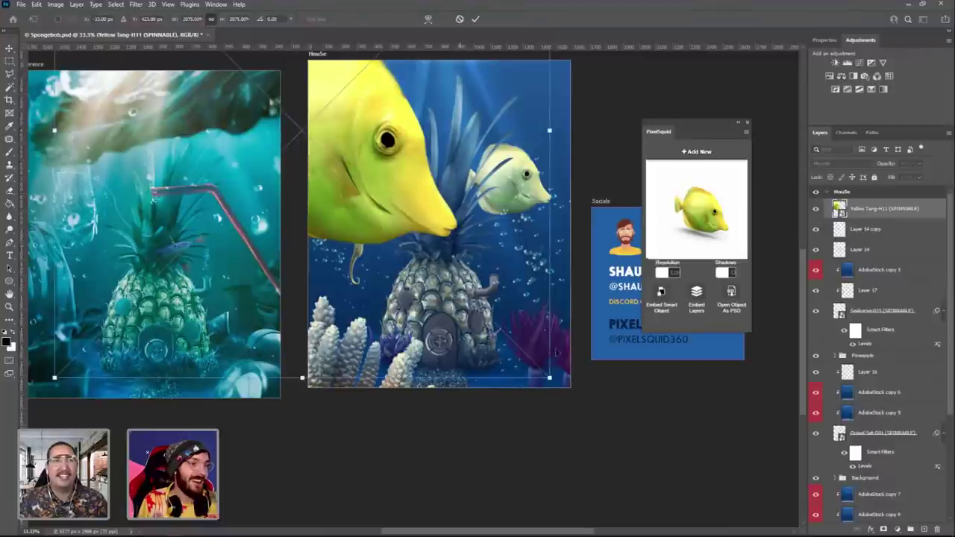
{"action": "left_click_drag", "start_coordinate": [549, 378], "coordinate": [359, 186]}
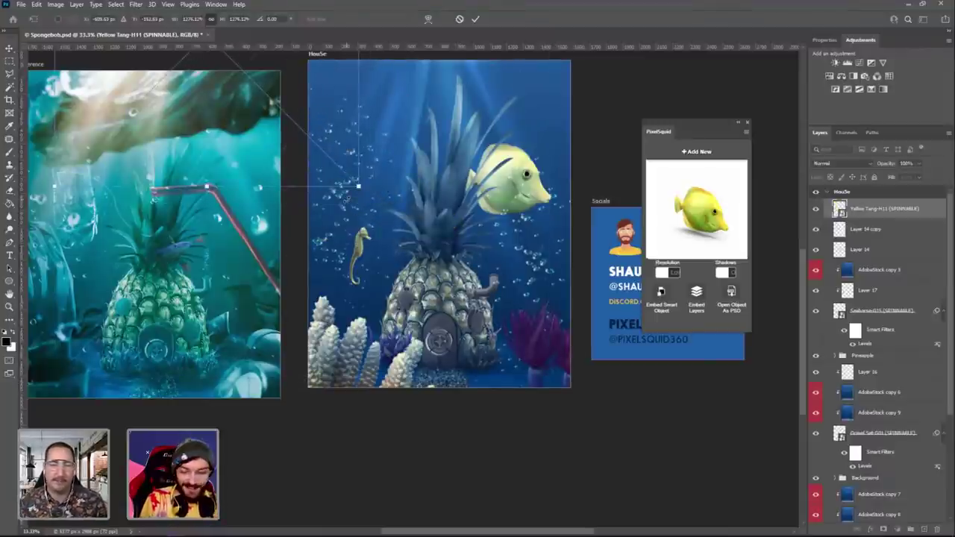
{"action": "key", "text": "Return"}
Move the big fish along the top of the scene and tilt it about -11.8°.
{"action": "left_click_drag", "start_coordinate": [319, 86], "coordinate": [426, 115]}
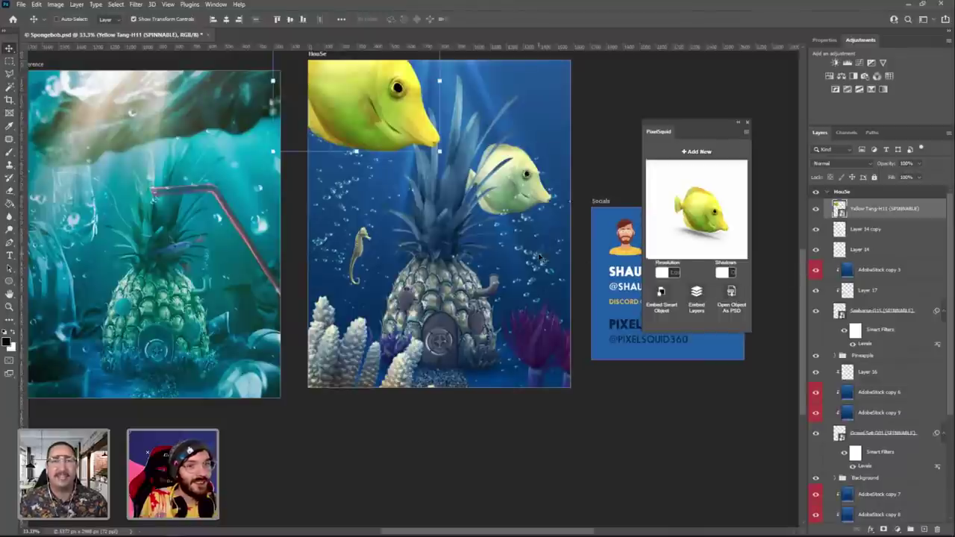
{"action": "scroll", "coordinate": [542, 258], "scroll_direction": "up", "scroll_amount": 1}
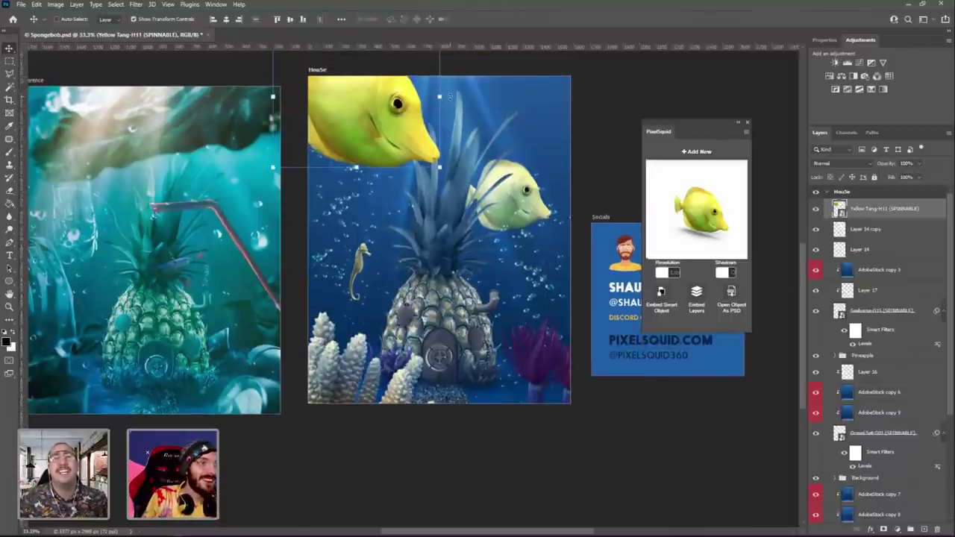
{"action": "key", "text": "ctrl+t"}
{"action": "left_click_drag", "start_coordinate": [518, 96], "coordinate": [515, 67]}
{"action": "key", "text": "Return"}
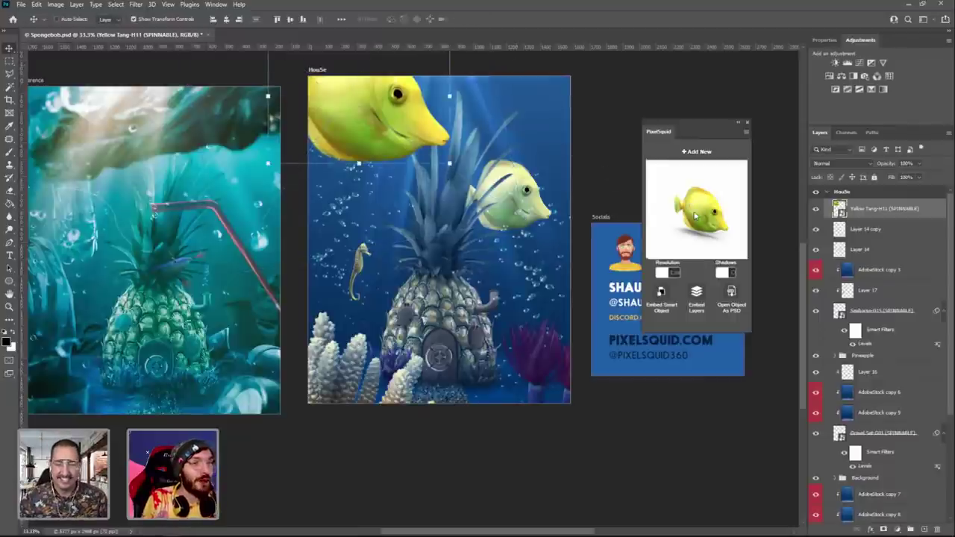
Spin the 3D fish to a new side-on angle and move it toward the artboard's left edge.
{"action": "left_click_drag", "start_coordinate": [695, 216], "coordinate": [698, 216]}
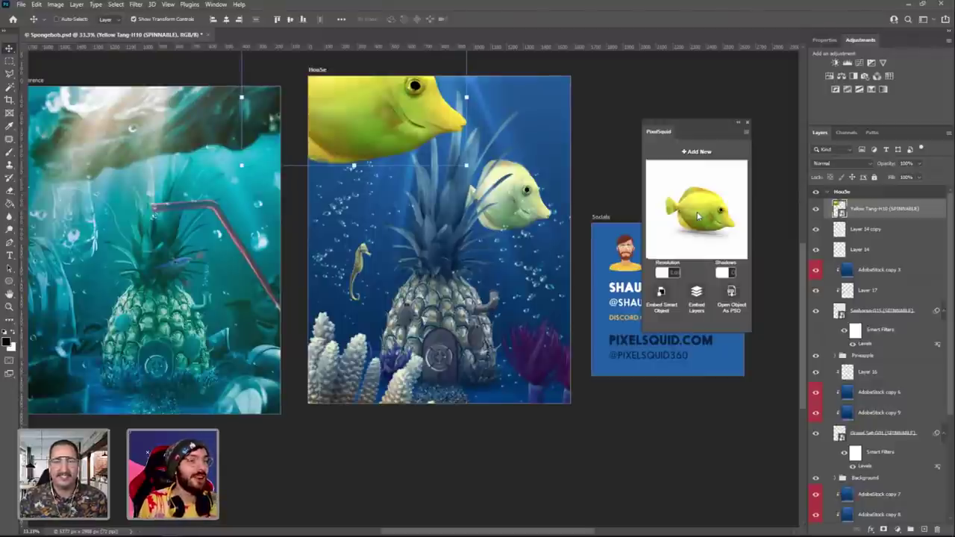
{"action": "left_click_drag", "start_coordinate": [697, 217], "coordinate": [730, 220]}
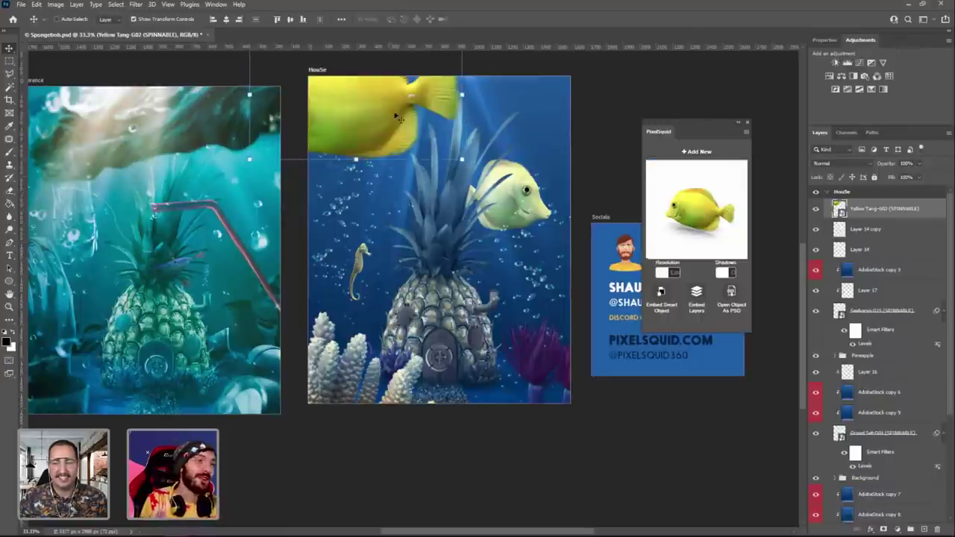
{"action": "left_click_drag", "start_coordinate": [391, 112], "coordinate": [421, 112]}
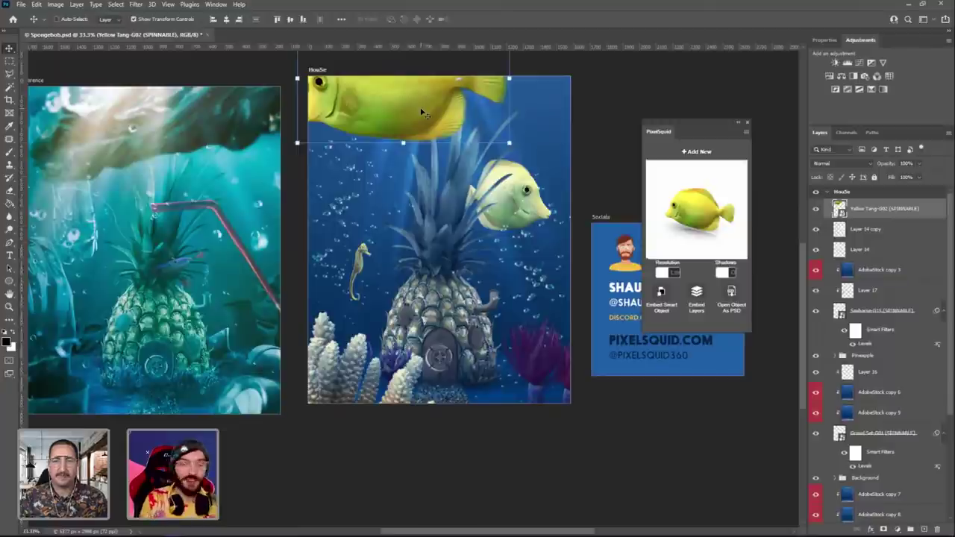
{"action": "left_click_drag", "start_coordinate": [422, 112], "coordinate": [374, 128]}
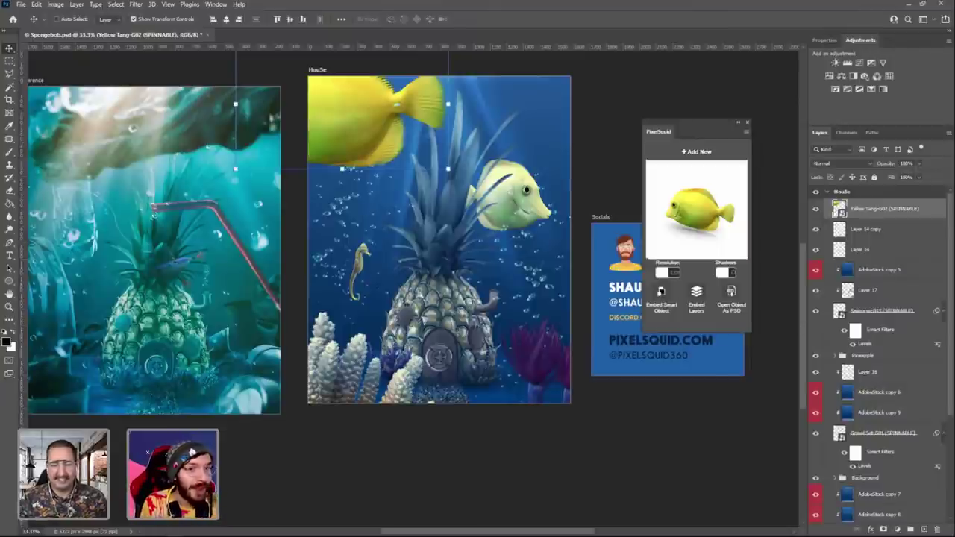
{"action": "left_click", "coordinate": [847, 274]}
Duplicate the blue AdobeStock copy 3 tint above the Yellow Tang fish and clip it to the fish.
{"action": "left_click_drag", "start_coordinate": [848, 277], "coordinate": [864, 210]}
{"action": "right_click", "coordinate": [865, 209]}
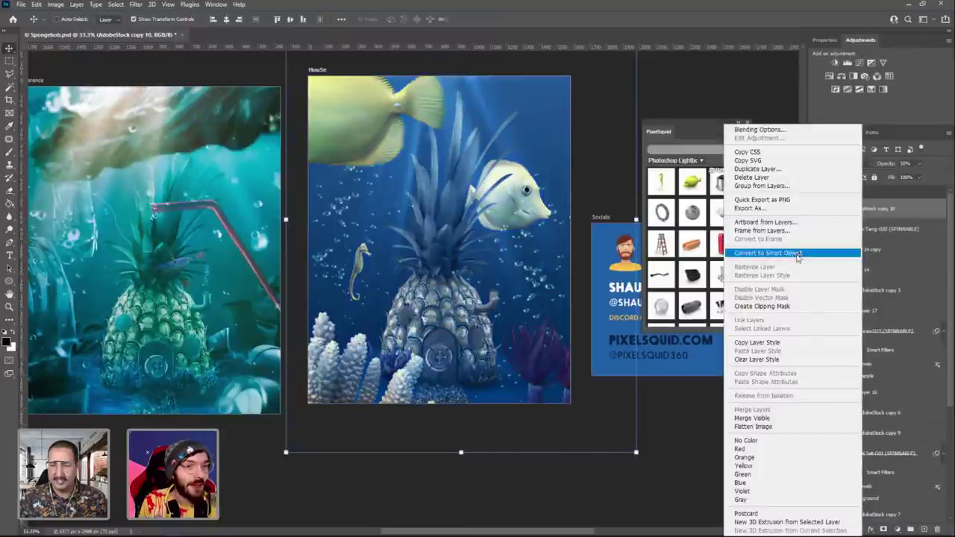
{"action": "left_click", "coordinate": [792, 306]}
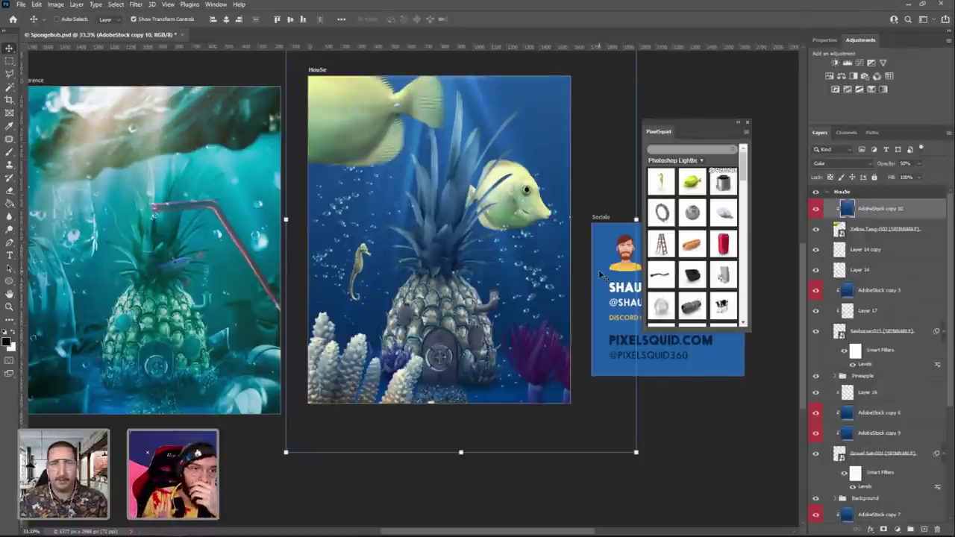
{"action": "scroll", "coordinate": [694, 282], "scroll_direction": "down", "scroll_amount": 5}
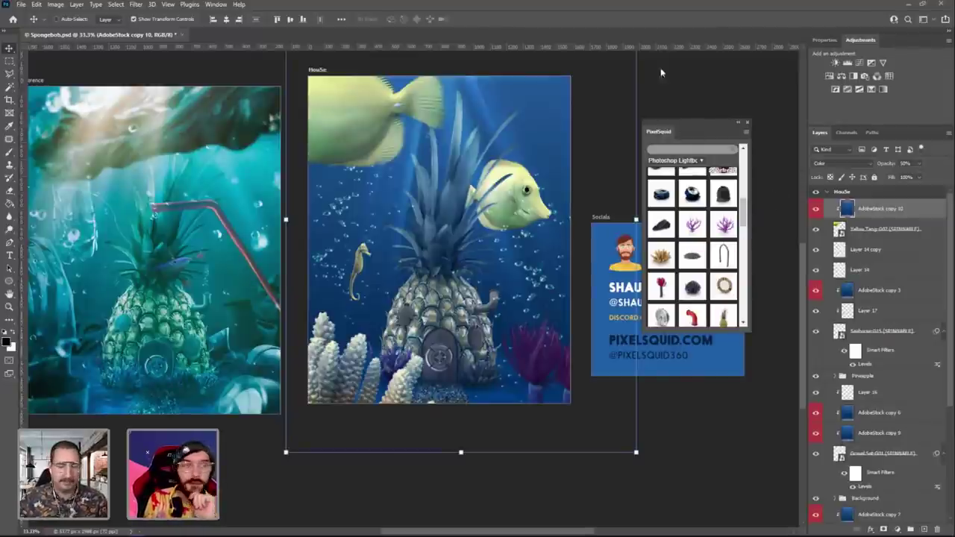
{"action": "left_click", "coordinate": [865, 231]}
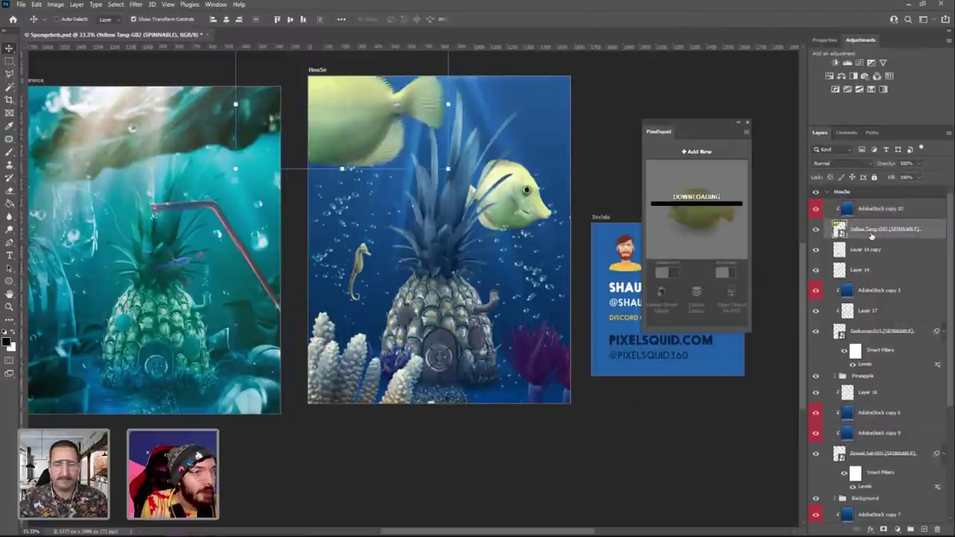
Apply a 6.4-pixel Gaussian Blur to the Yellow Tang-G02 fish layer.
{"action": "left_click", "coordinate": [136, 4]}
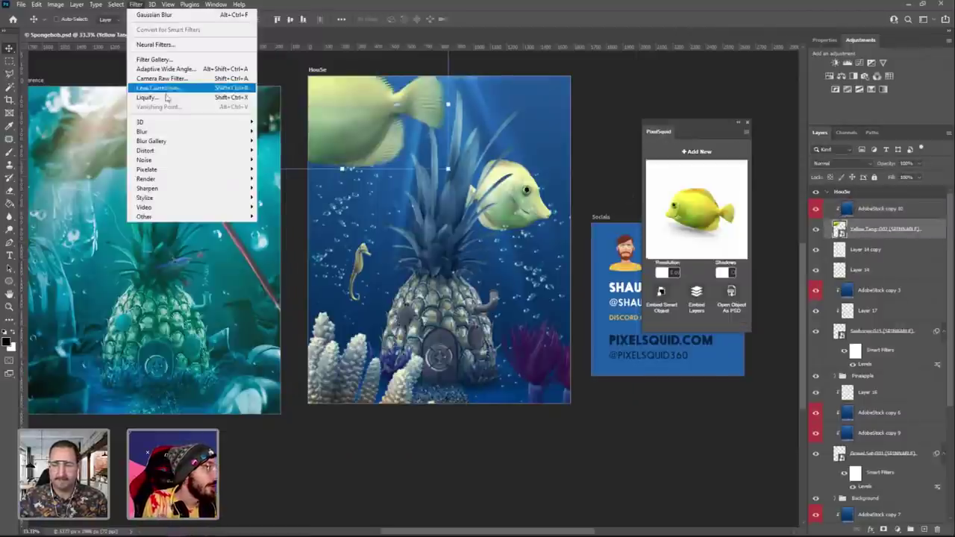
{"action": "mouse_move", "coordinate": [195, 133]}
{"action": "left_click", "coordinate": [284, 170]}
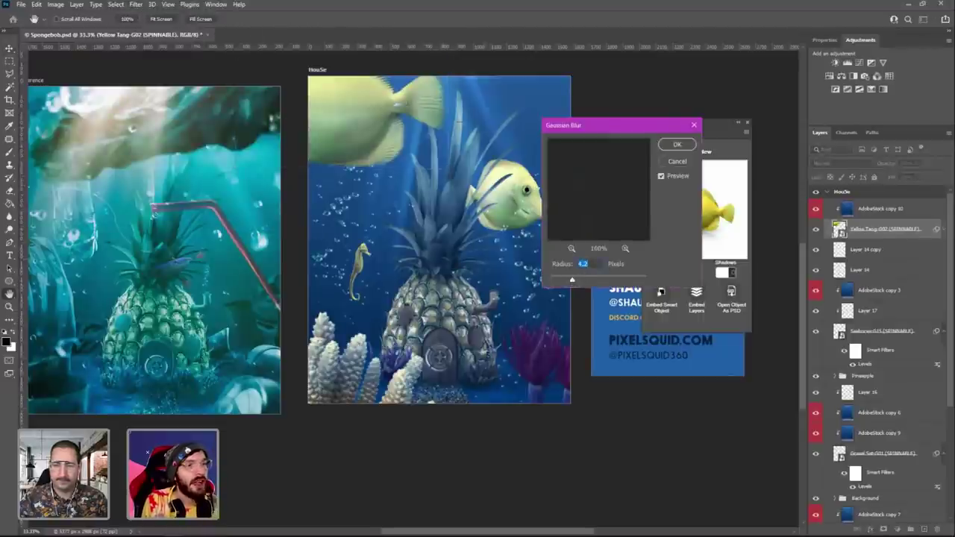
{"action": "left_click_drag", "start_coordinate": [578, 284], "coordinate": [580, 281]}
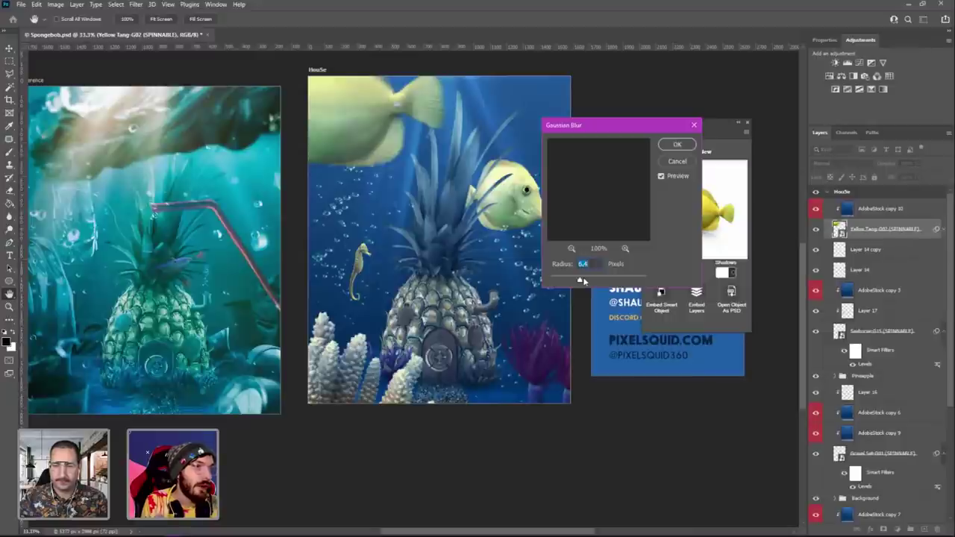
{"action": "left_click", "coordinate": [677, 144]}
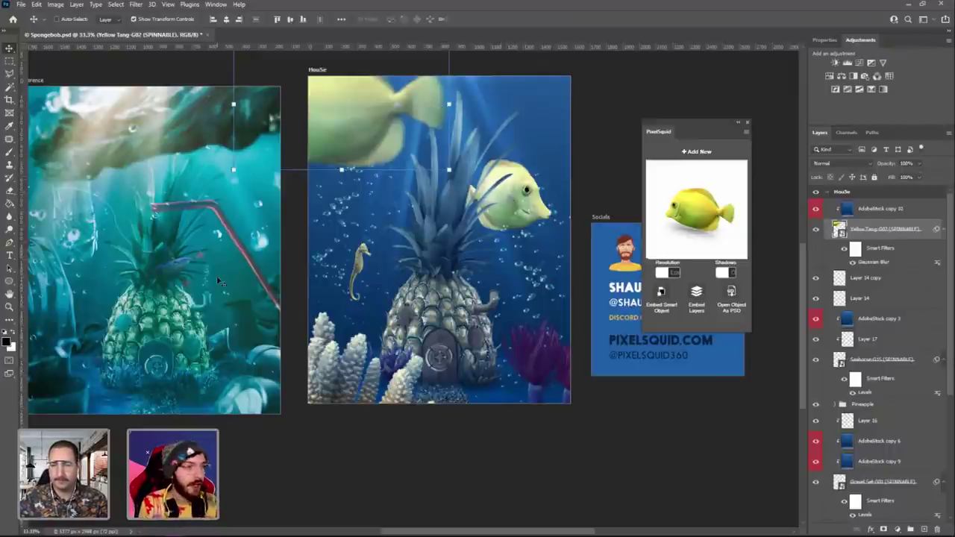
{"action": "key", "text": "z"}
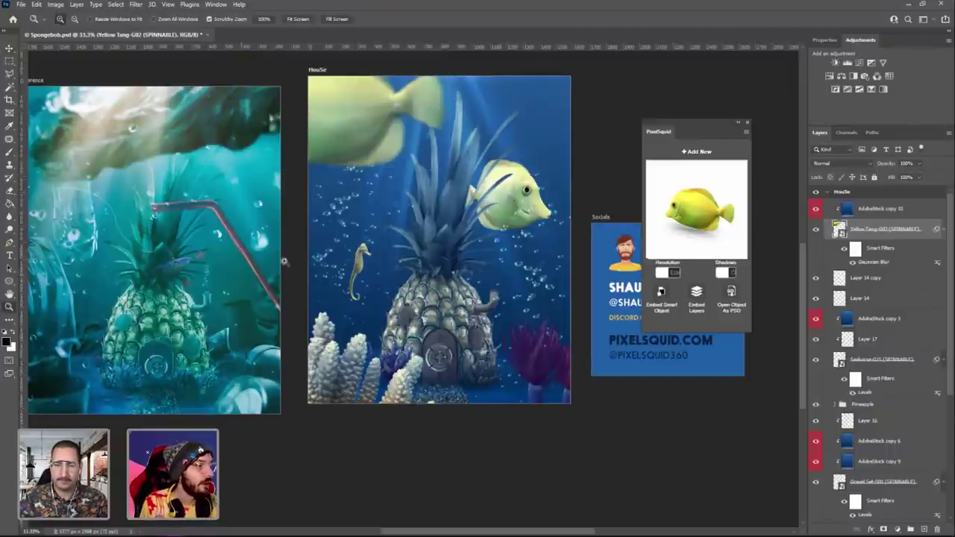
{"action": "left_click_drag", "start_coordinate": [527, 189], "coordinate": [556, 176]}
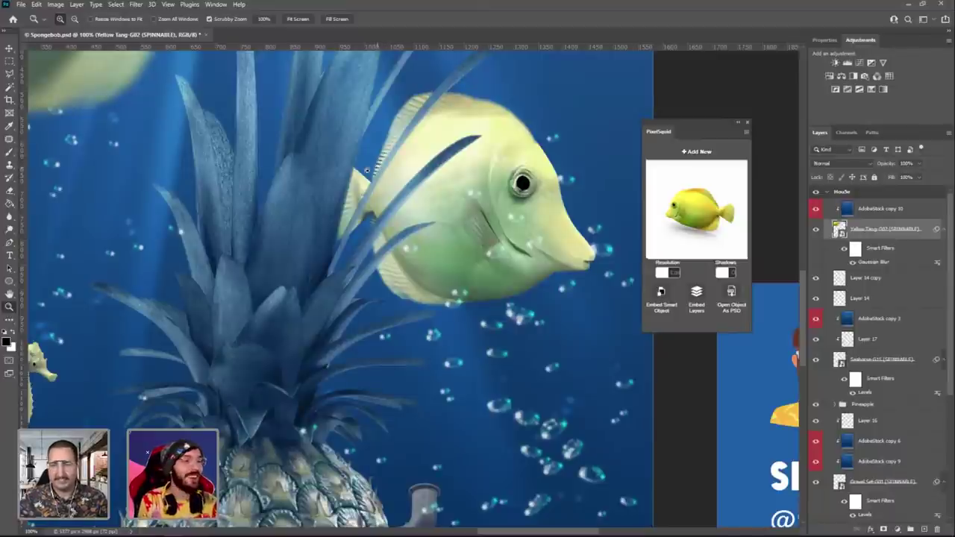
{"action": "right_click", "coordinate": [409, 155]}
{"action": "left_click", "coordinate": [422, 160]}
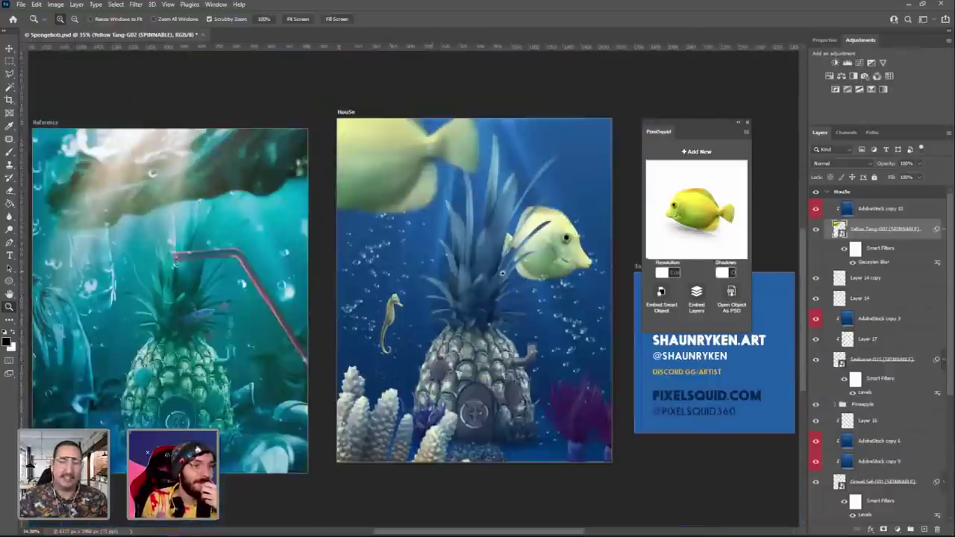
{"action": "left_click", "coordinate": [503, 273]}
{"action": "right_click", "coordinate": [457, 241]}
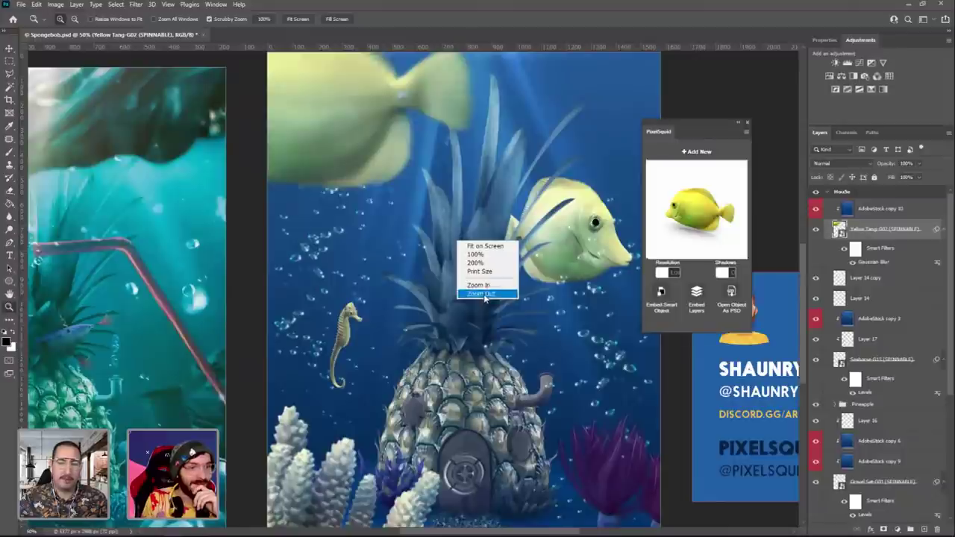
{"action": "left_click", "coordinate": [483, 294]}
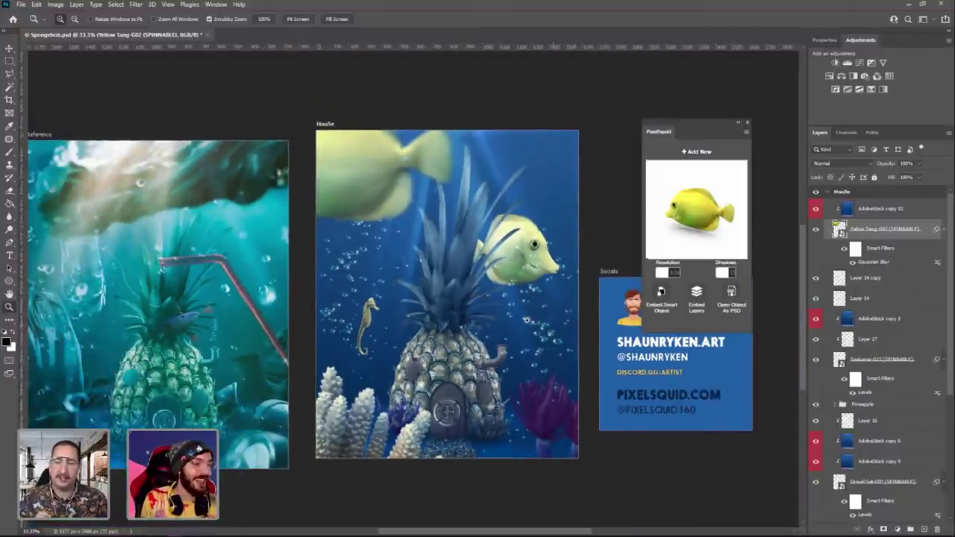
{"action": "left_click", "coordinate": [413, 312]}
{"action": "left_click", "coordinate": [386, 314]}
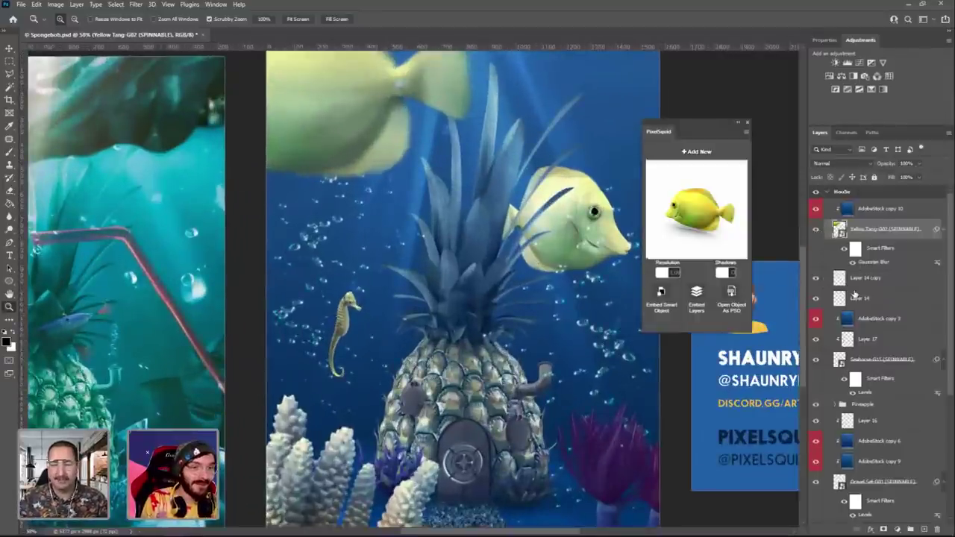
Close the PixelSquid browser and look through the Seahorse-G15, Gravel Set-G01 and Yellow Tang-G02 layers.
{"action": "scroll", "coordinate": [855, 294], "scroll_direction": "down", "scroll_amount": 2}
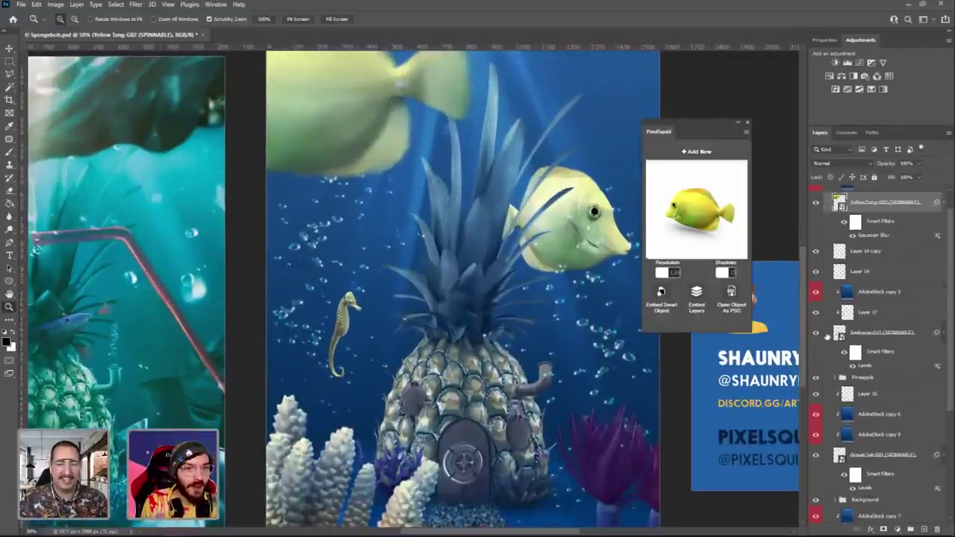
{"action": "left_click", "coordinate": [828, 334]}
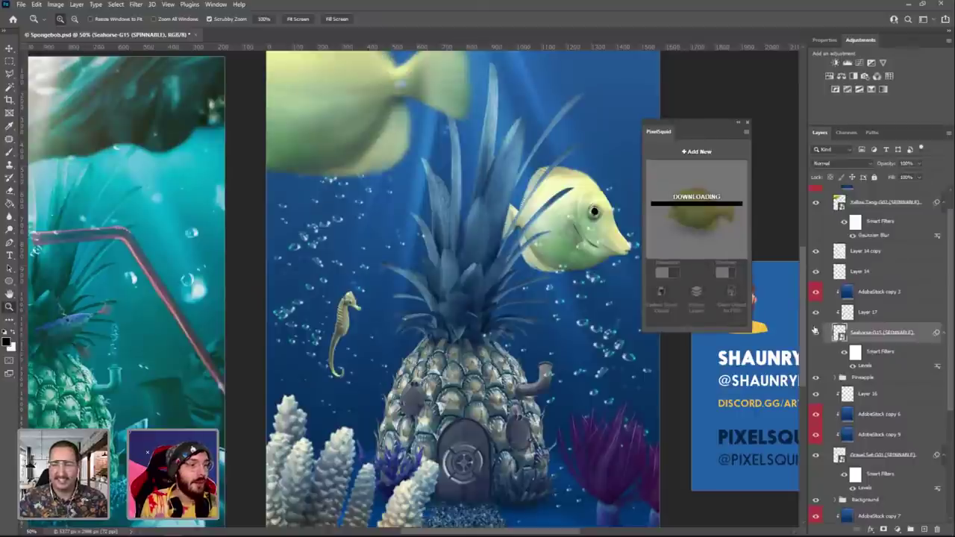
{"action": "left_click", "coordinate": [749, 126]}
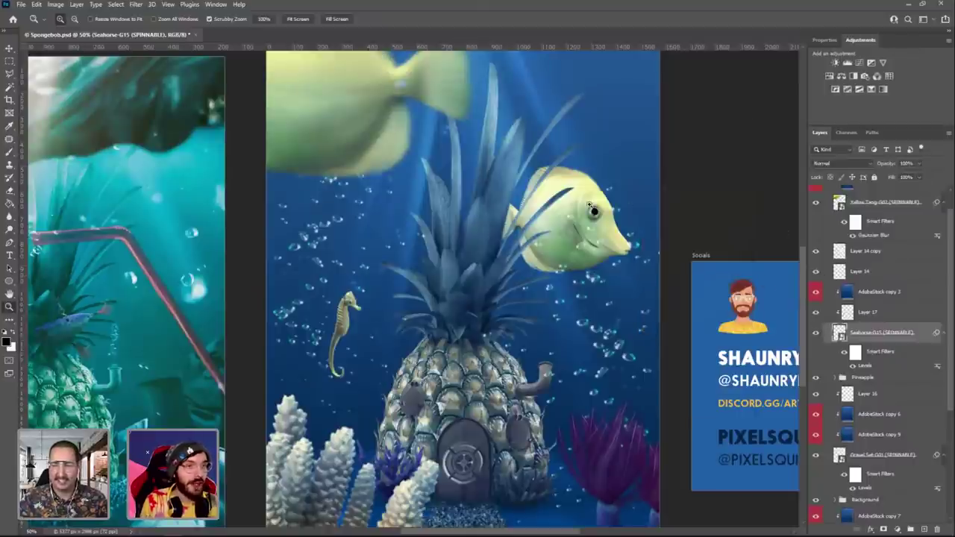
{"action": "scroll", "coordinate": [871, 394], "scroll_direction": "down", "scroll_amount": 4}
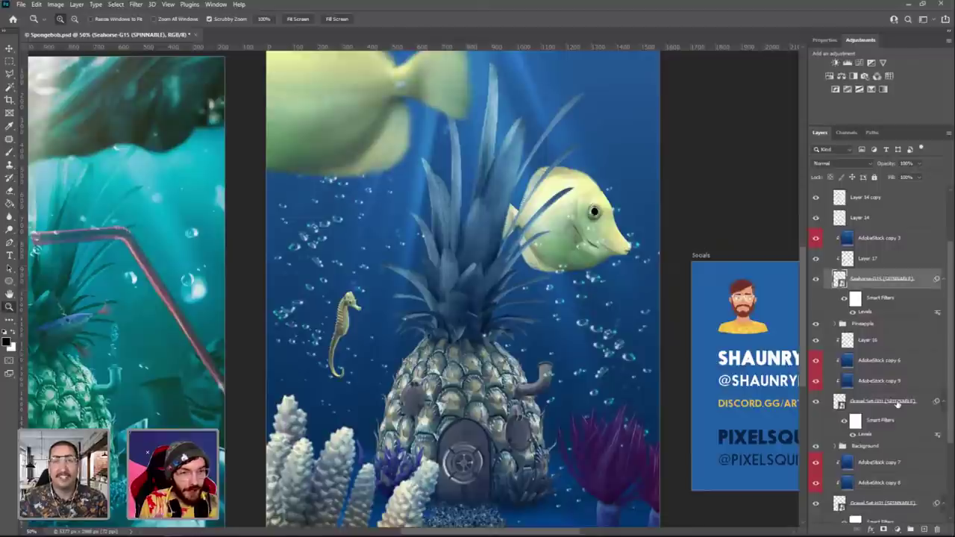
{"action": "left_click", "coordinate": [897, 404]}
{"action": "scroll", "coordinate": [896, 407], "scroll_direction": "down", "scroll_amount": 3}
{"action": "scroll", "coordinate": [895, 413], "scroll_direction": "up", "scroll_amount": 9}
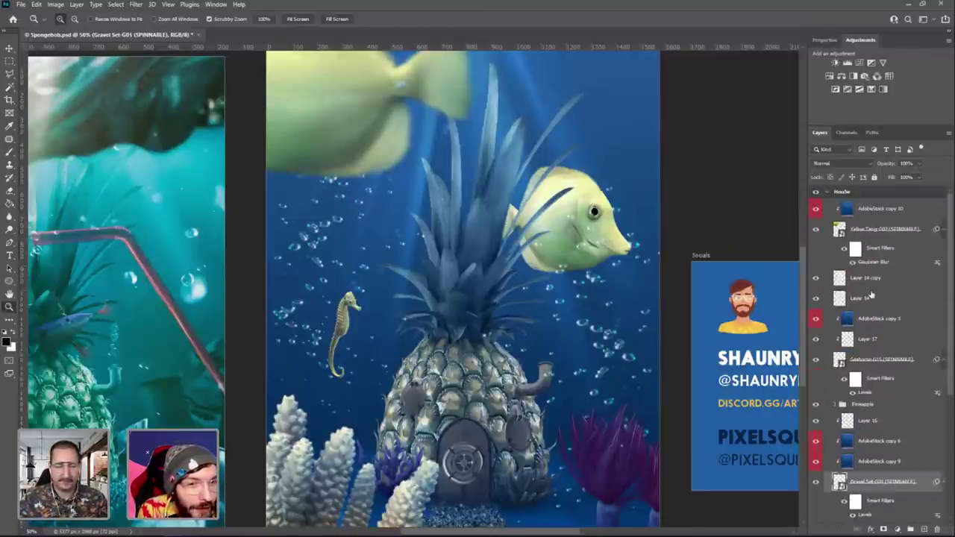
{"action": "left_click", "coordinate": [875, 365]}
{"action": "scroll", "coordinate": [873, 373], "scroll_direction": "down", "scroll_amount": 6}
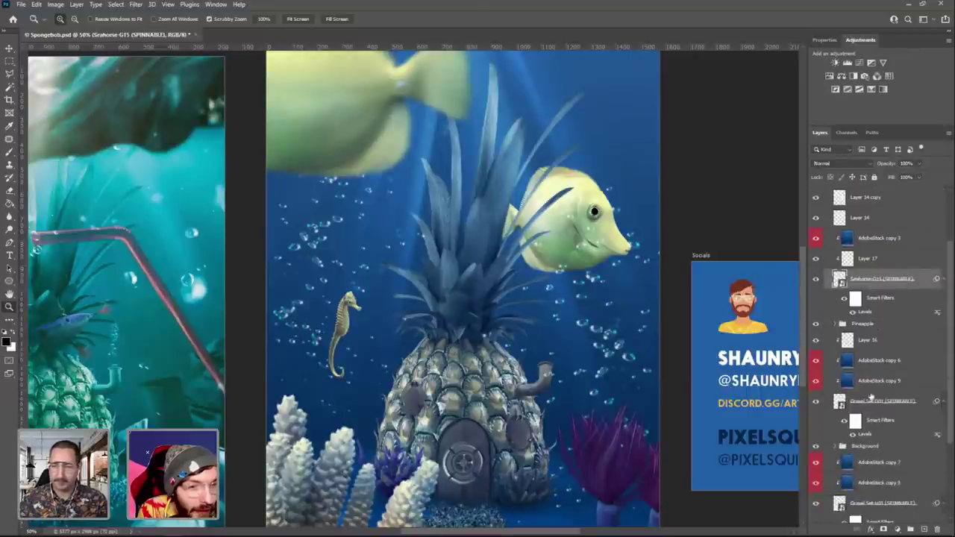
{"action": "left_click", "coordinate": [878, 403]}
{"action": "scroll", "coordinate": [879, 418], "scroll_direction": "down", "scroll_amount": 9}
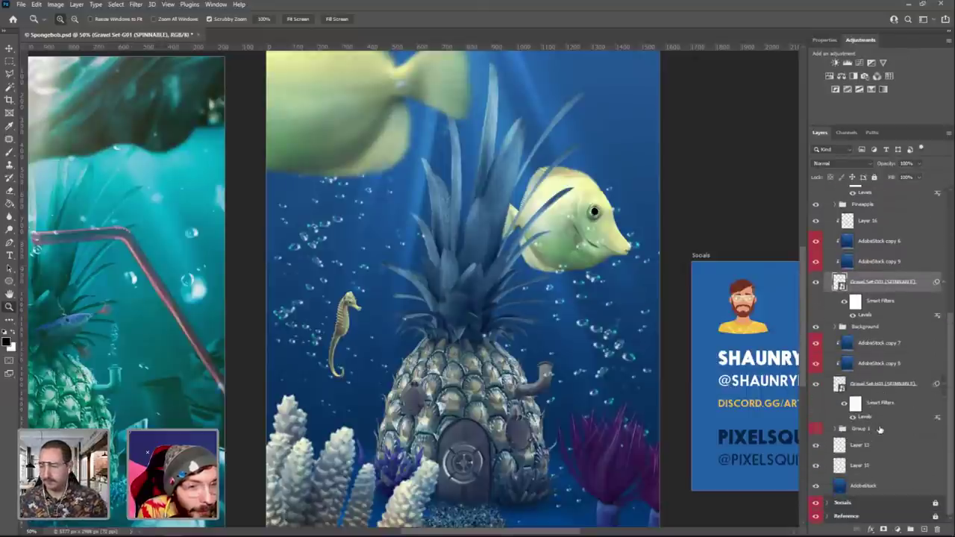
{"action": "scroll", "coordinate": [847, 421], "scroll_direction": "up", "scroll_amount": 10}
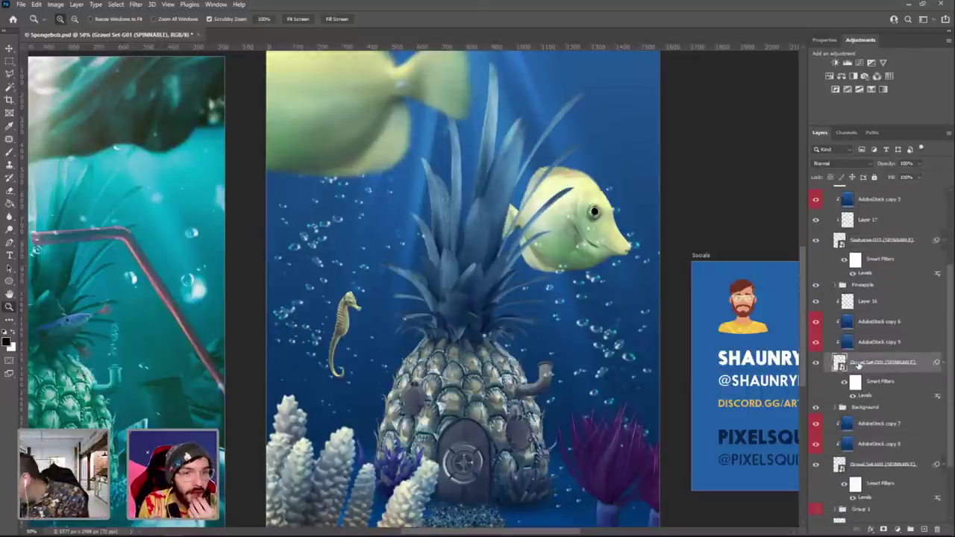
{"action": "scroll", "coordinate": [877, 303], "scroll_direction": "up", "scroll_amount": 5}
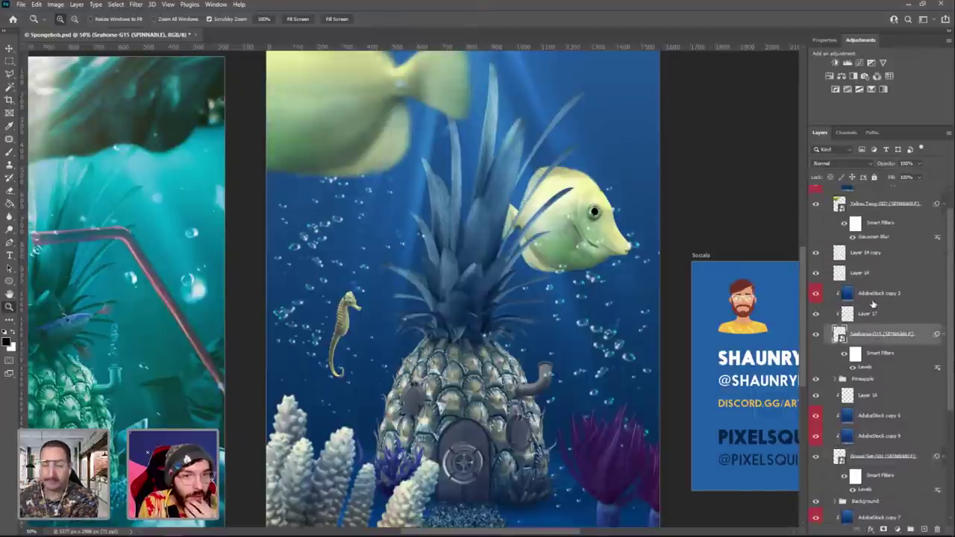
{"action": "left_click", "coordinate": [881, 236]}
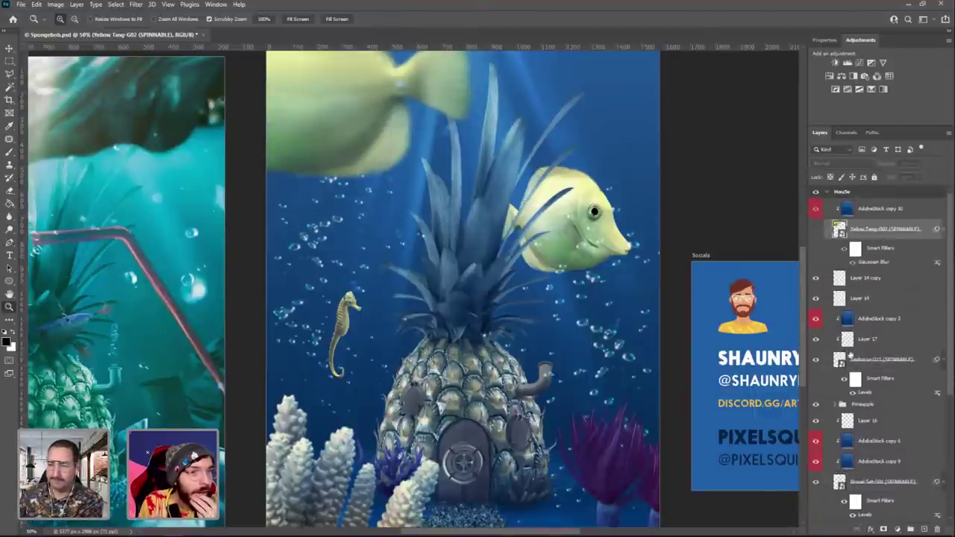
Expand the Background group and select its Yellow Tang fish layer.
{"action": "scroll", "coordinate": [836, 407], "scroll_direction": "down", "scroll_amount": 5}
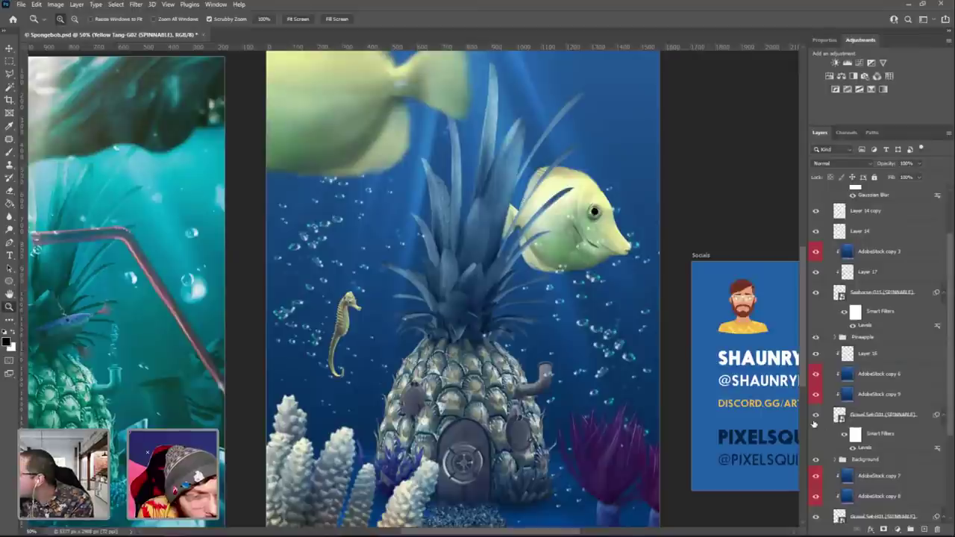
{"action": "left_click", "coordinate": [835, 340]}
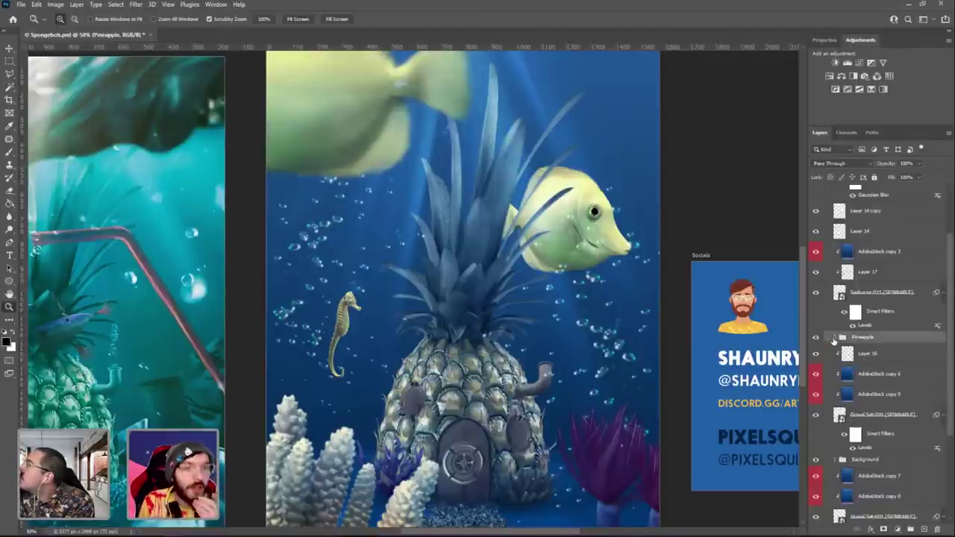
{"action": "scroll", "coordinate": [836, 418], "scroll_direction": "down", "scroll_amount": 2}
{"action": "left_click", "coordinate": [837, 432]}
{"action": "scroll", "coordinate": [866, 418], "scroll_direction": "down", "scroll_amount": 8}
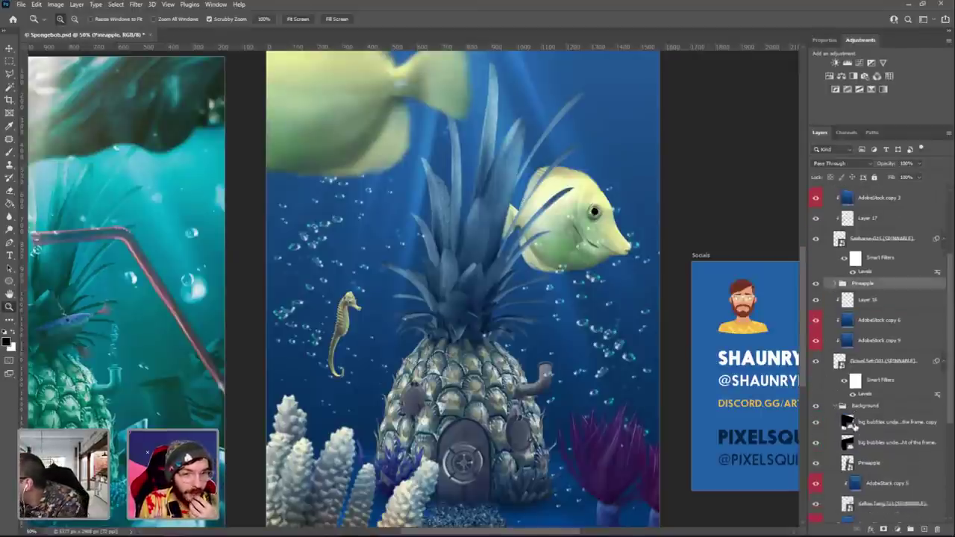
{"action": "left_click", "coordinate": [883, 401]}
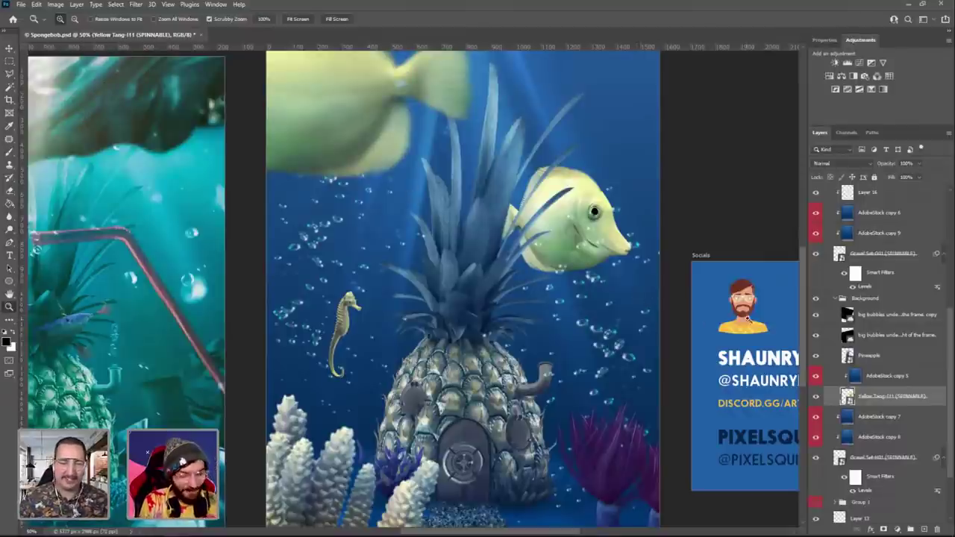
Load the fish's outline, invert it, and add a Hide Selection layer mask to the Yellow Tang layer.
{"action": "left_click", "coordinate": [849, 397], "text": "ctrl"}
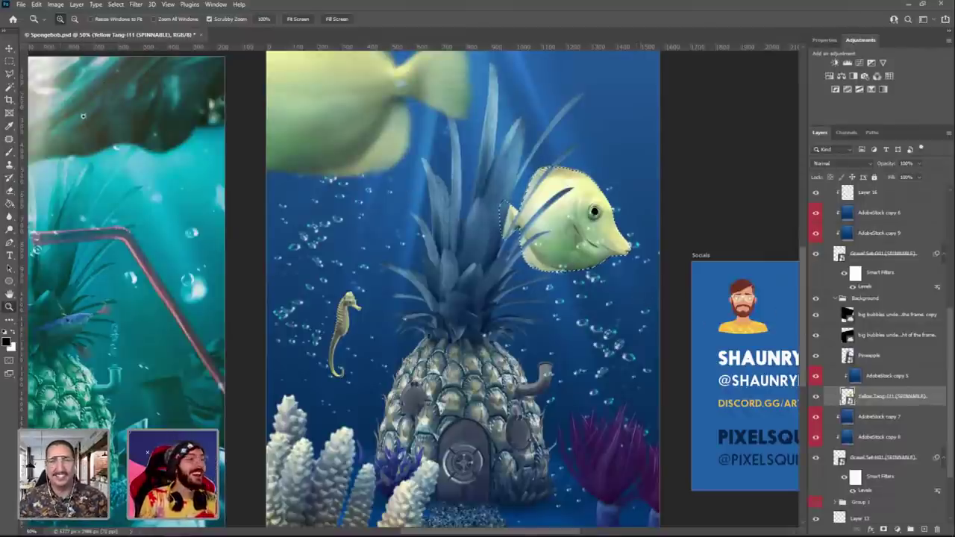
{"action": "left_click", "coordinate": [10, 62]}
{"action": "right_click", "coordinate": [558, 162]}
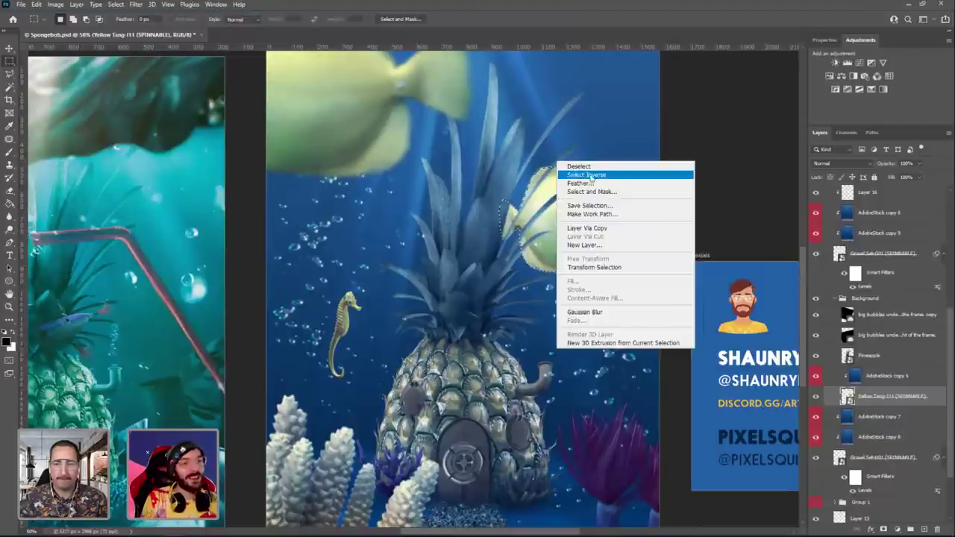
{"action": "left_click", "coordinate": [601, 176]}
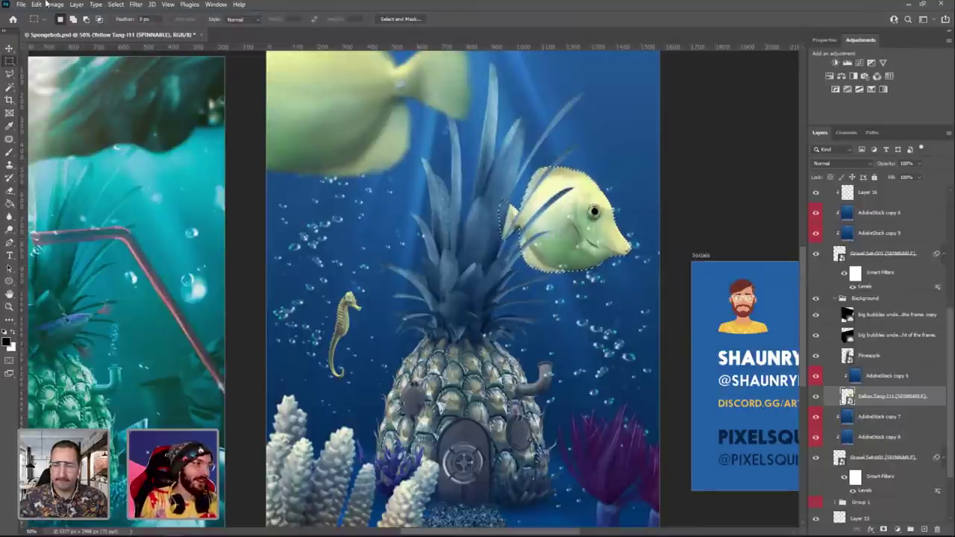
{"action": "left_click", "coordinate": [74, 4]}
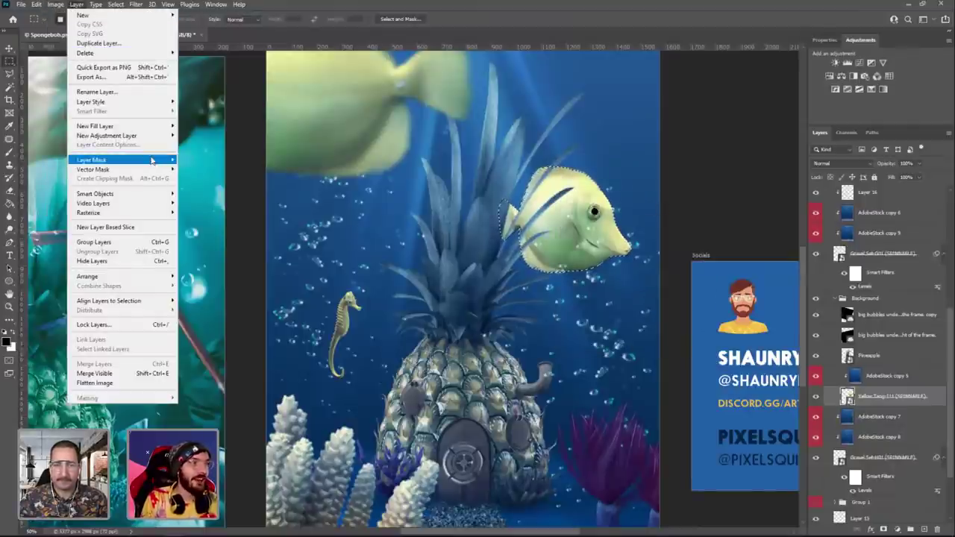
{"action": "mouse_move", "coordinate": [157, 160]}
{"action": "left_click", "coordinate": [210, 189]}
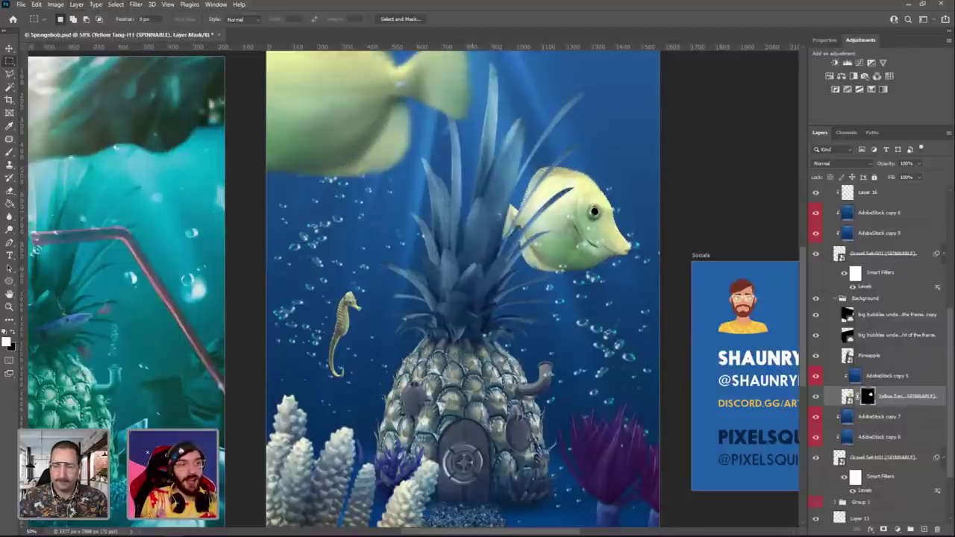
Choose the Blur tool, fit the view to screen, and zoom in on the pineapple house.
{"action": "right_click", "coordinate": [11, 193]}
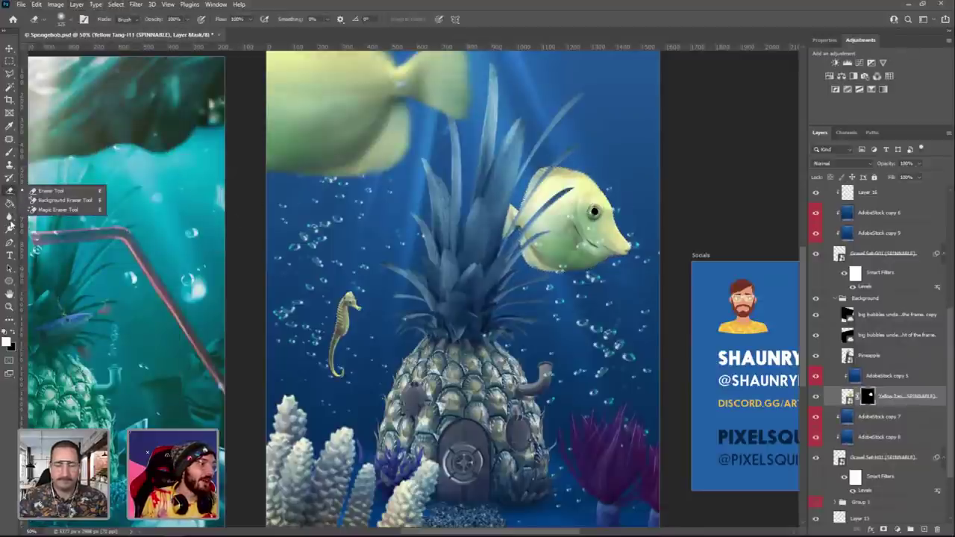
{"action": "right_click", "coordinate": [10, 217]}
{"action": "left_click", "coordinate": [45, 217]}
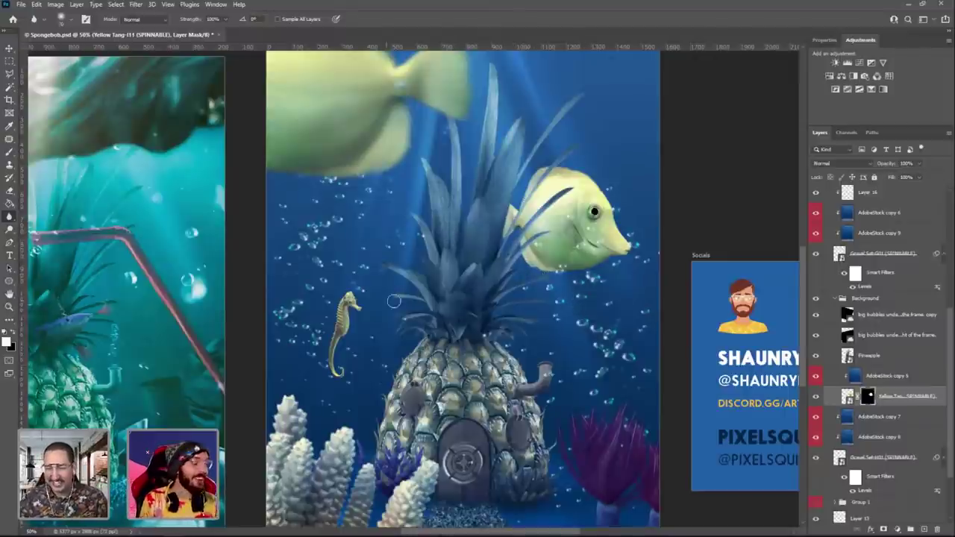
{"action": "left_click", "coordinate": [7, 306]}
{"action": "right_click", "coordinate": [452, 279]}
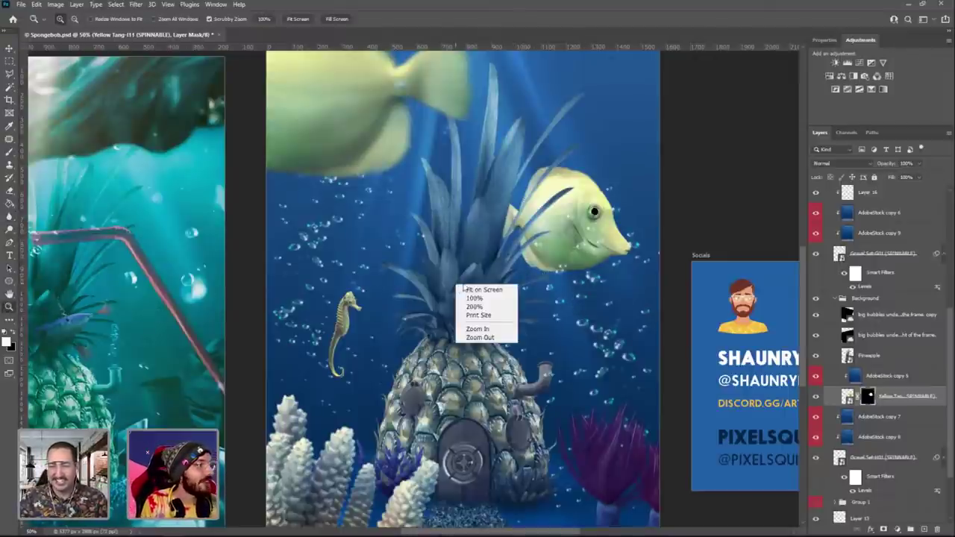
{"action": "left_click", "coordinate": [478, 285]}
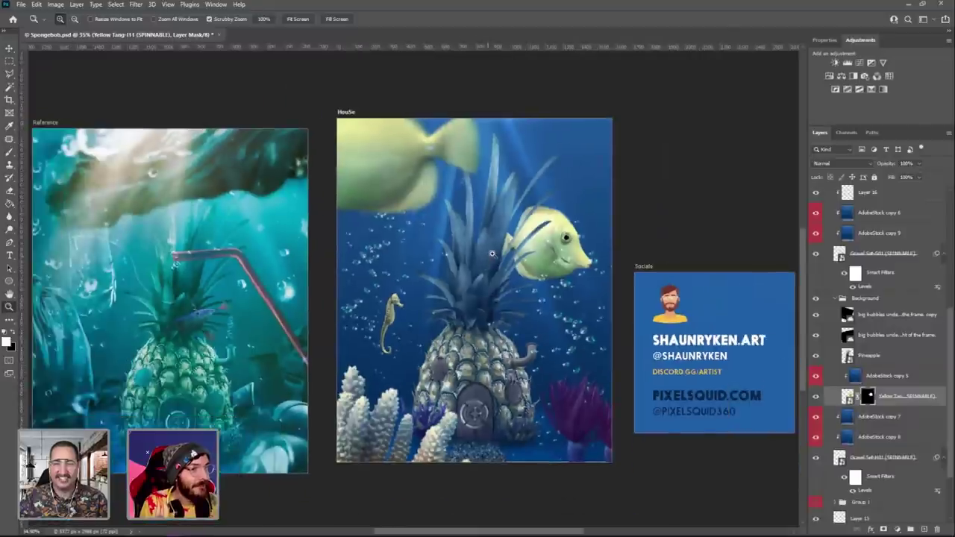
{"action": "left_click", "coordinate": [489, 256]}
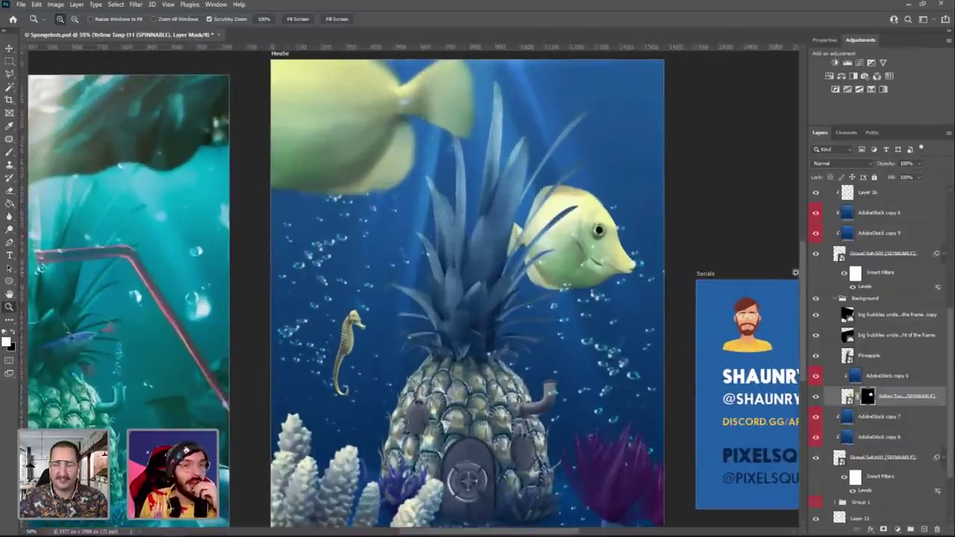
{"action": "scroll", "coordinate": [872, 269], "scroll_direction": "up", "scroll_amount": 5}
{"action": "scroll", "coordinate": [872, 269], "scroll_direction": "up", "scroll_amount": 3}
{"action": "left_click", "coordinate": [853, 280]}
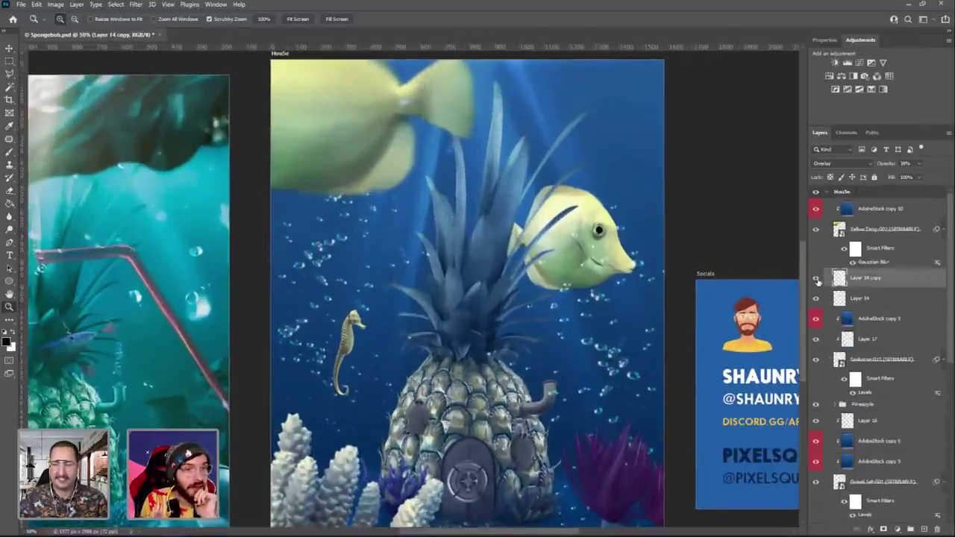
{"action": "left_click", "coordinate": [816, 278]}
{"action": "left_click", "coordinate": [816, 279]}
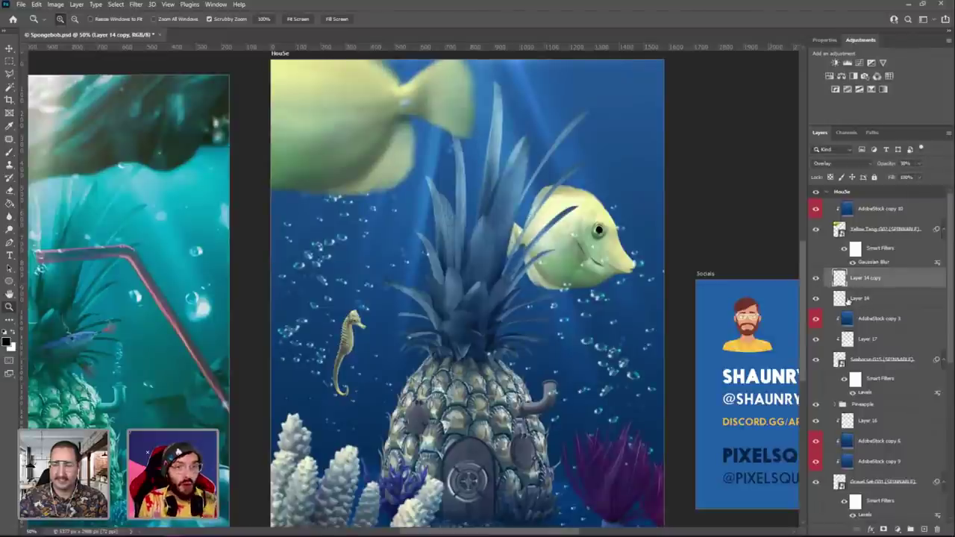
{"action": "left_click", "coordinate": [844, 300], "text": "shift"}
{"action": "left_click_drag", "start_coordinate": [842, 282], "coordinate": [847, 209]}
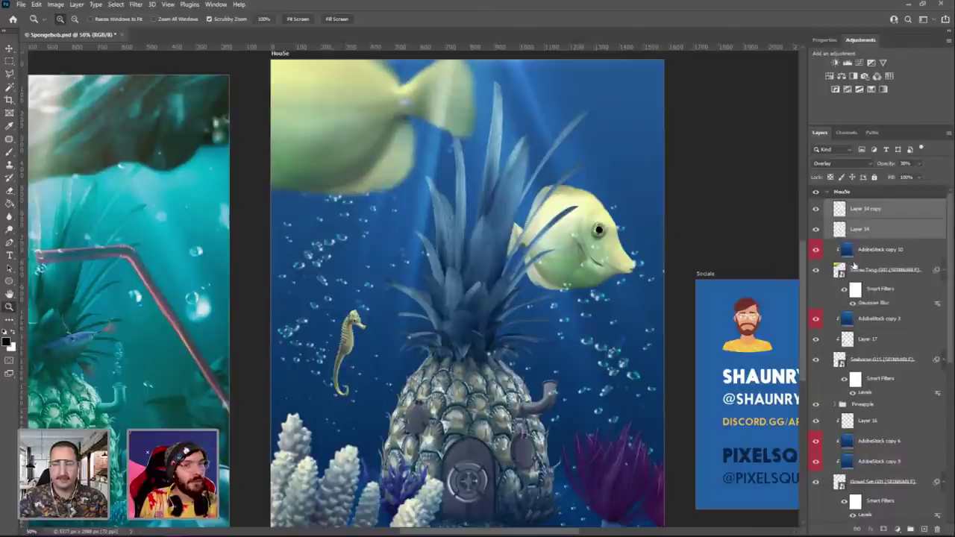
{"action": "left_click", "coordinate": [37, 4]}
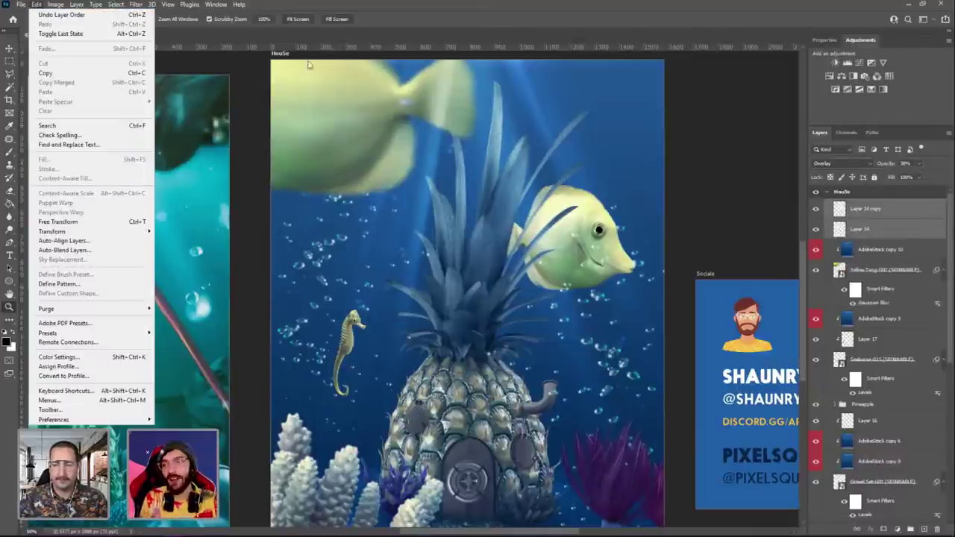
{"action": "left_click", "coordinate": [90, 16]}
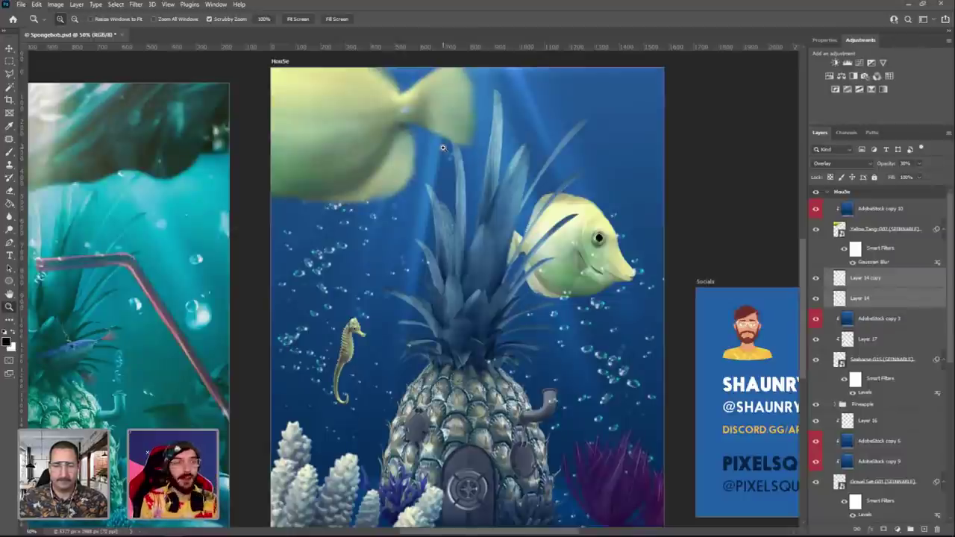
{"action": "right_click", "coordinate": [447, 193]}
{"action": "left_click", "coordinate": [463, 200]}
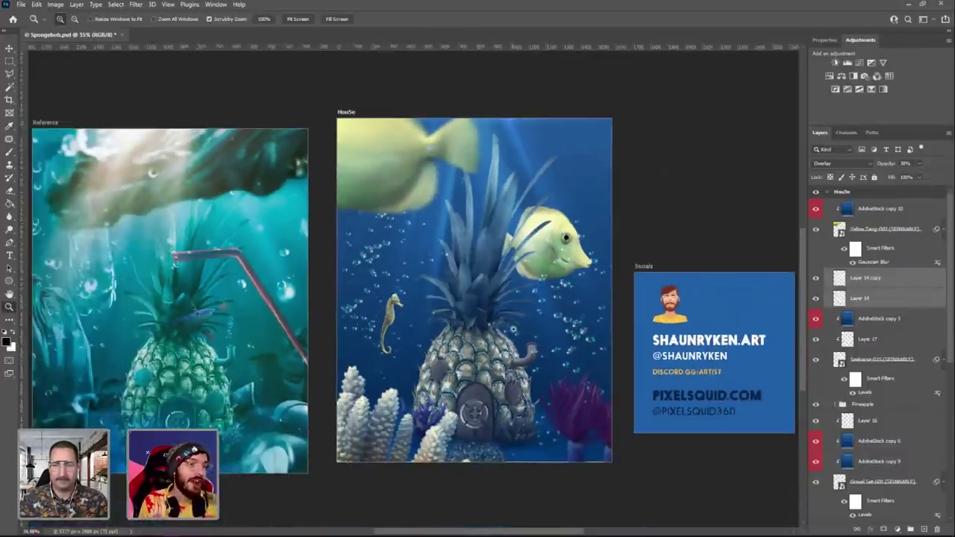
{"action": "left_click", "coordinate": [374, 336]}
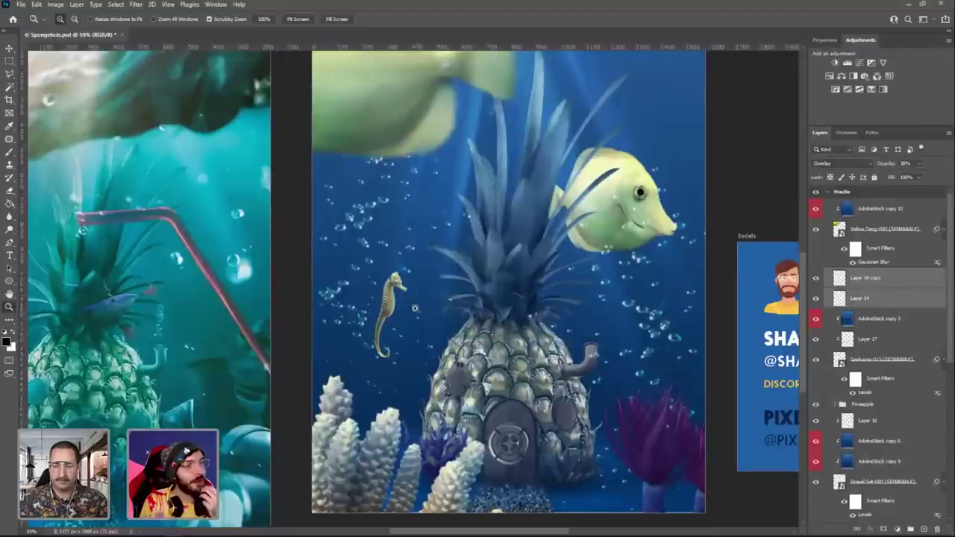
{"action": "left_click", "coordinate": [10, 47]}
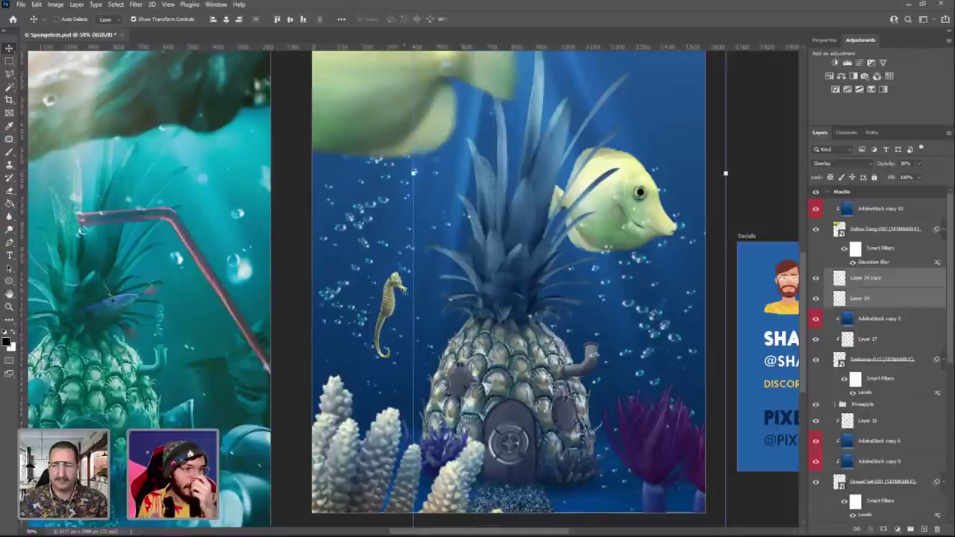
{"action": "scroll", "coordinate": [899, 332], "scroll_direction": "down", "scroll_amount": 1}
Scale up the Seahorse-G15 layer with Free Transform and nudge it back into the scene.
{"action": "left_click", "coordinate": [855, 333]}
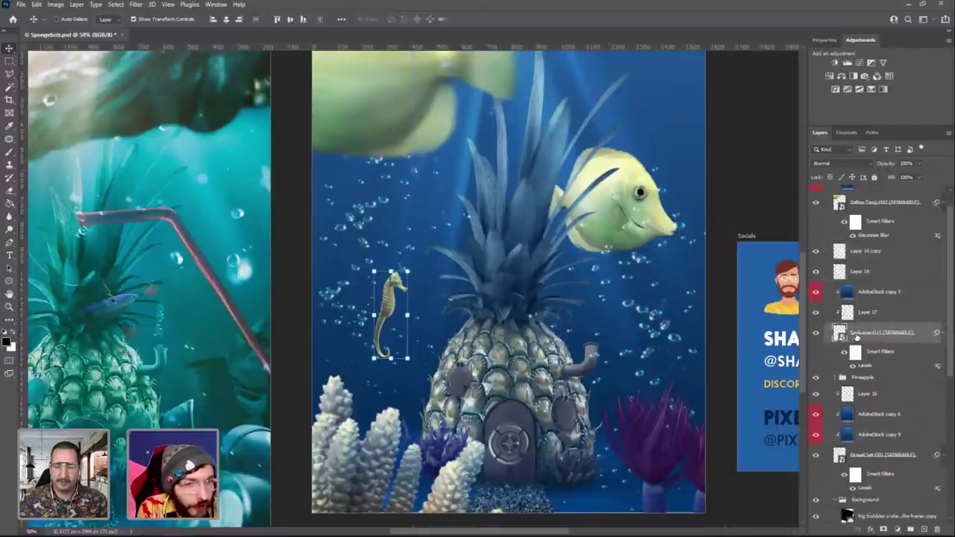
{"action": "left_click", "coordinate": [372, 359]}
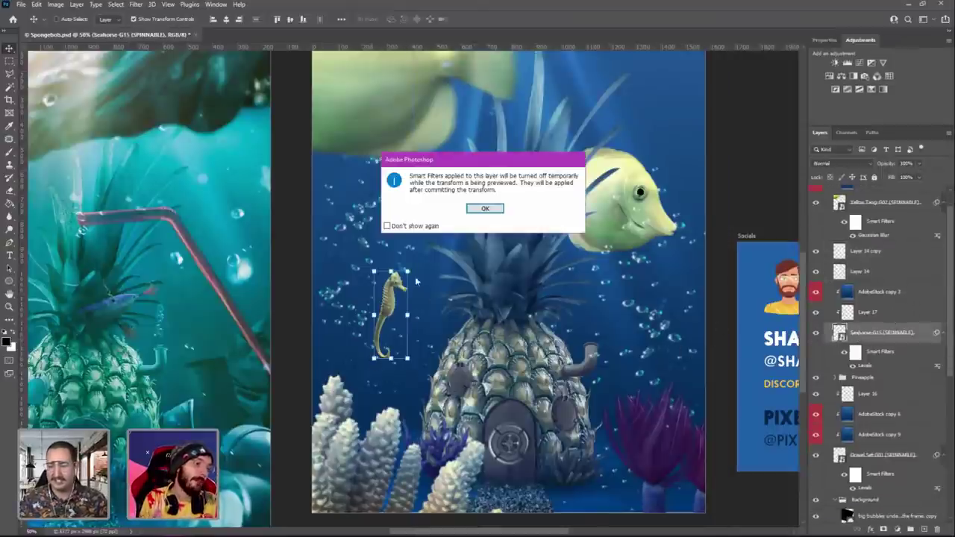
{"action": "key", "text": "Return"}
{"action": "left_click_drag", "start_coordinate": [301, 365], "coordinate": [400, 508]}
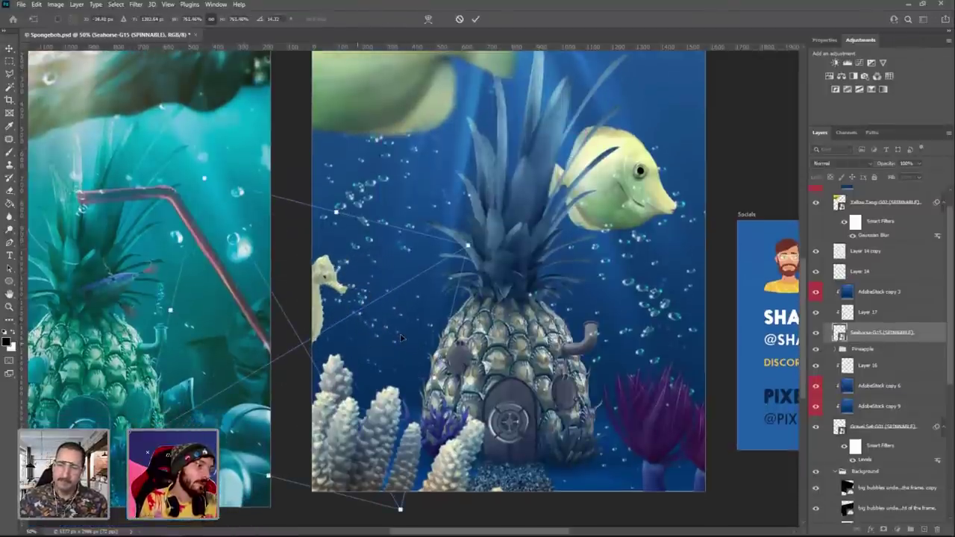
{"action": "left_click_drag", "start_coordinate": [400, 339], "coordinate": [457, 326]}
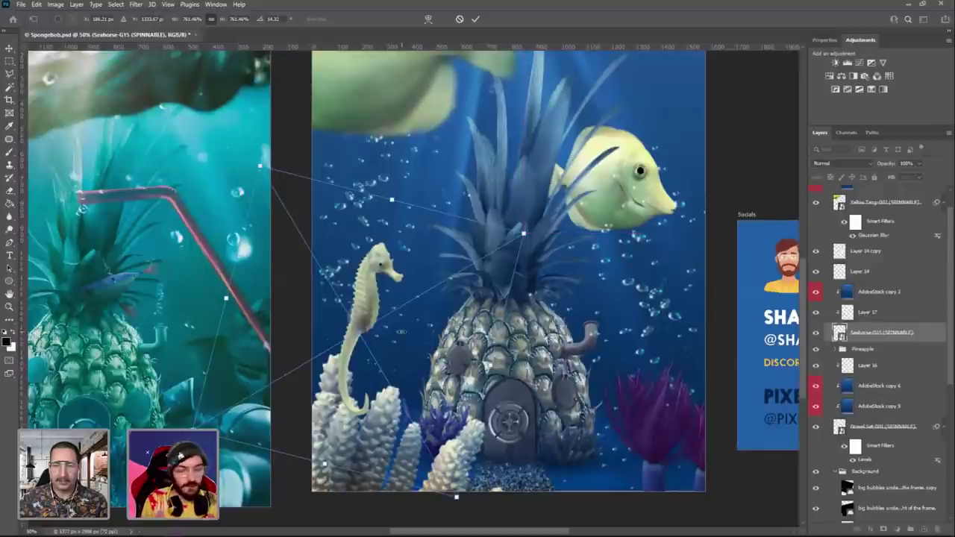
{"action": "key", "text": "Return"}
{"action": "left_click_drag", "start_coordinate": [368, 312], "coordinate": [396, 416]}
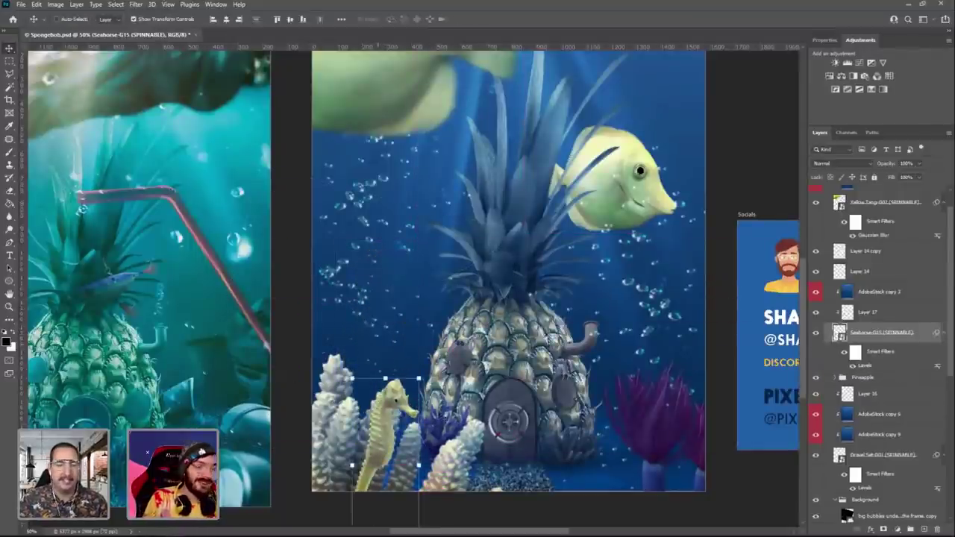
Lift the seahorse into open water, enlarge it further, and place it left of the pineapple house.
{"action": "scroll", "coordinate": [523, 322], "scroll_direction": "up", "scroll_amount": 3}
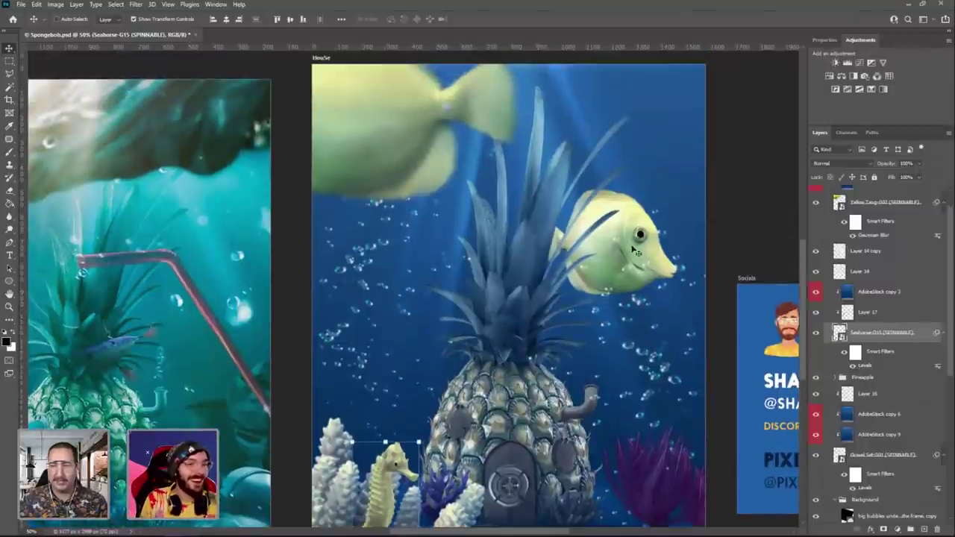
{"action": "scroll", "coordinate": [637, 252], "scroll_direction": "down", "scroll_amount": 2}
{"action": "left_click", "coordinate": [419, 410]}
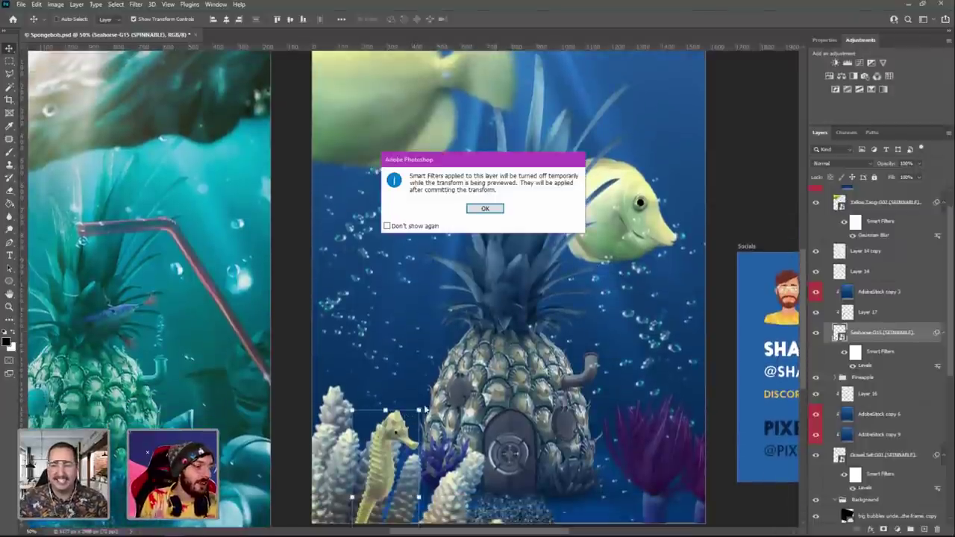
{"action": "left_click", "coordinate": [485, 209]}
{"action": "left_click_drag", "start_coordinate": [403, 437], "coordinate": [400, 237]}
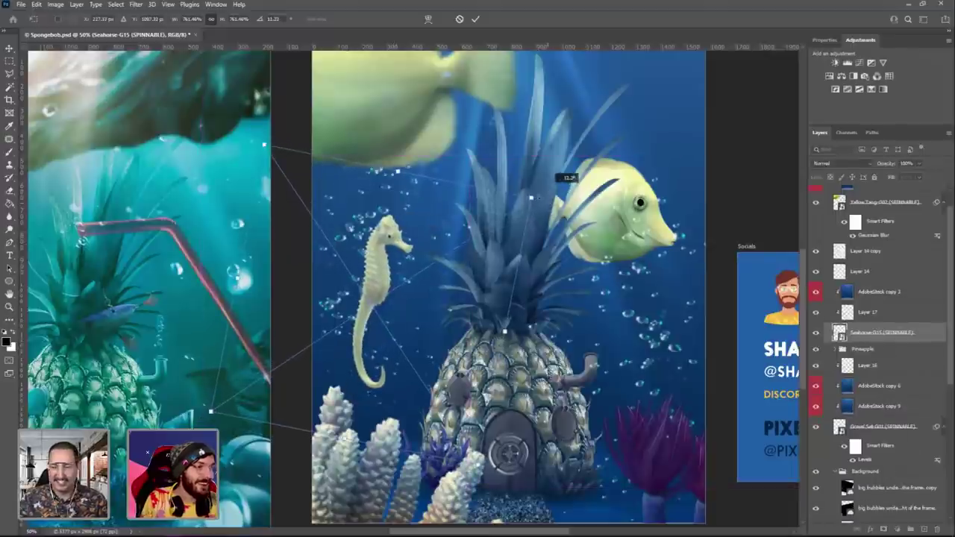
{"action": "left_click_drag", "start_coordinate": [595, 168], "coordinate": [650, 141]}
{"action": "key", "text": "Return"}
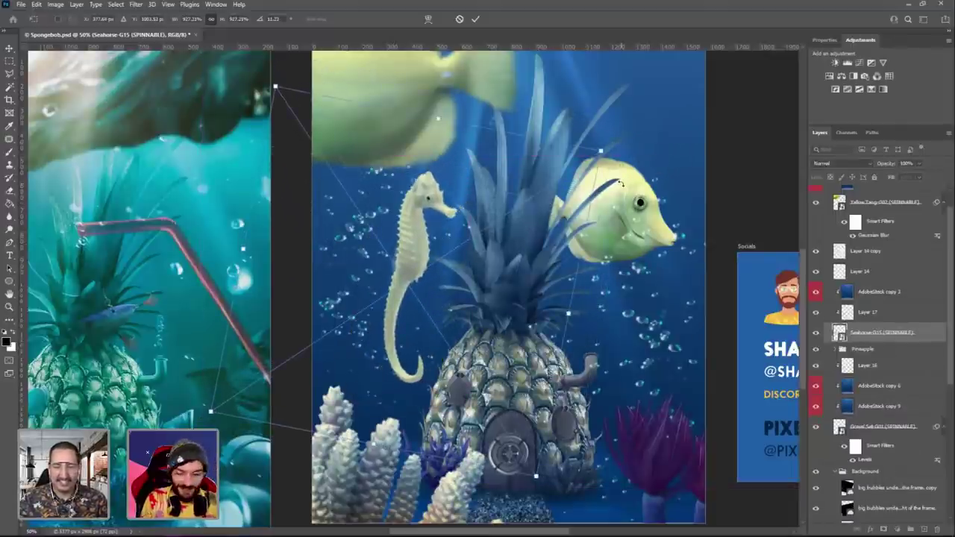
{"action": "left_click_drag", "start_coordinate": [423, 242], "coordinate": [397, 242]}
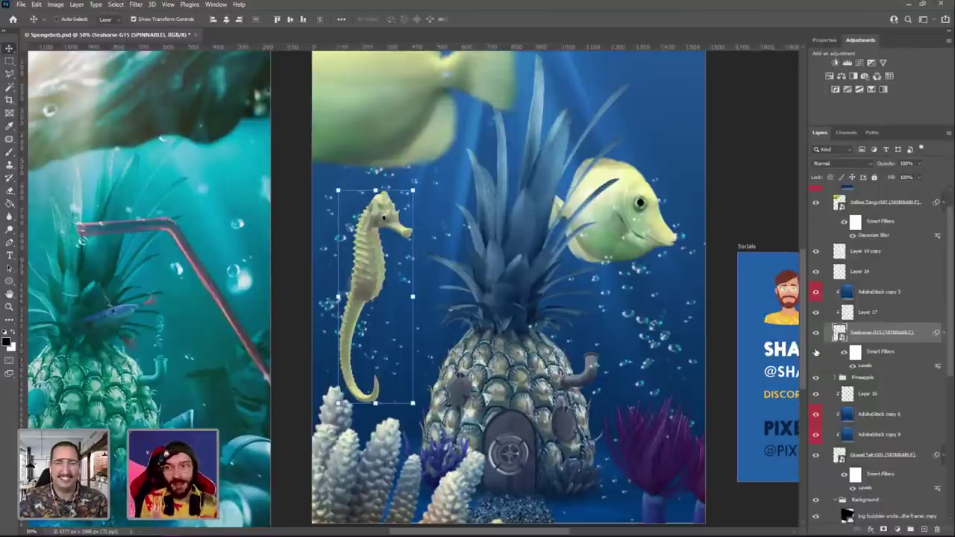
Add a low-radius Gaussian Blur smart filter to the Seahorse-G15 layer.
{"action": "left_click", "coordinate": [833, 317]}
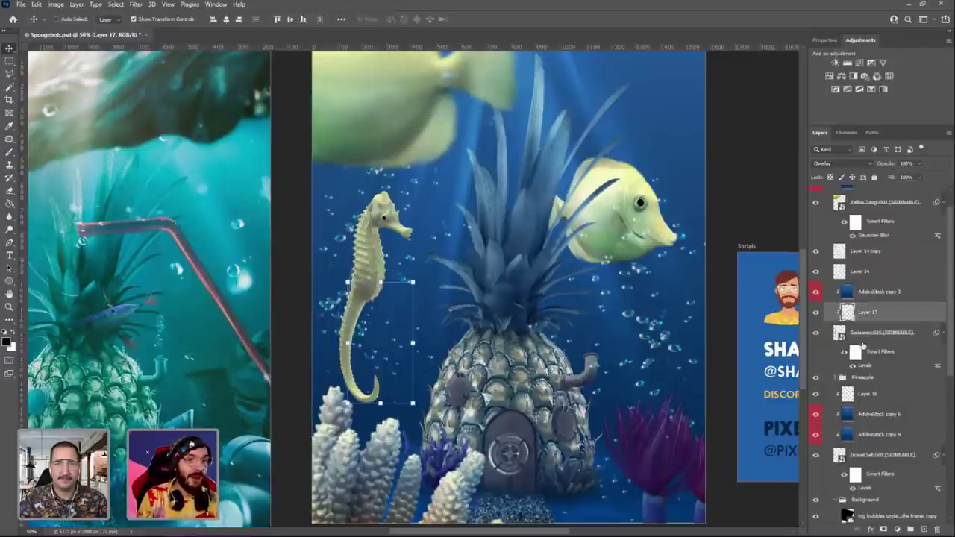
{"action": "left_click", "coordinate": [862, 340]}
{"action": "left_click", "coordinate": [135, 5]}
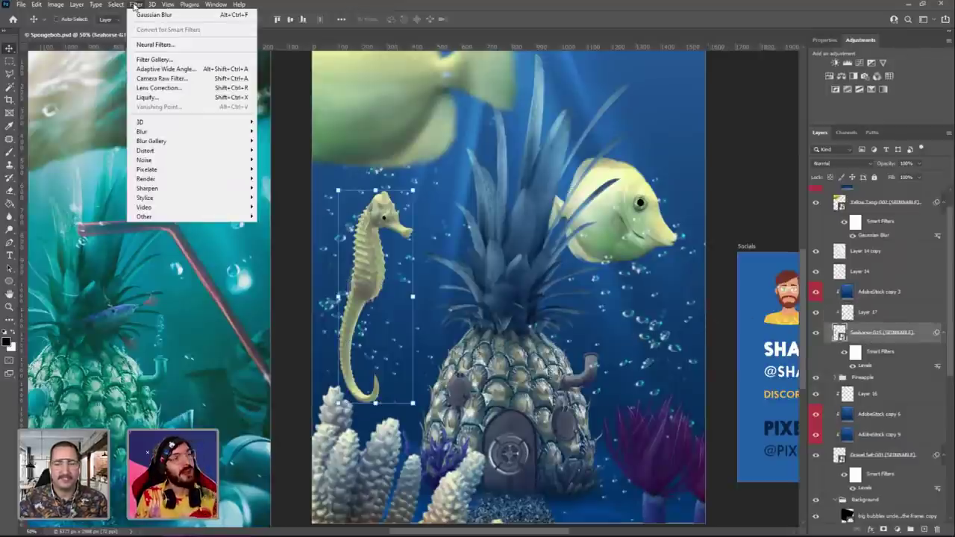
{"action": "mouse_move", "coordinate": [216, 124]}
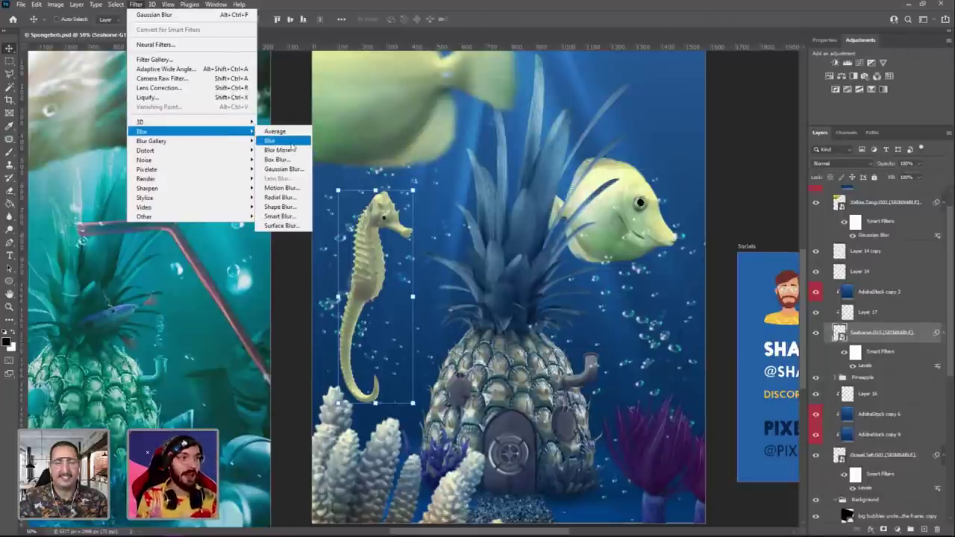
{"action": "left_click", "coordinate": [287, 169]}
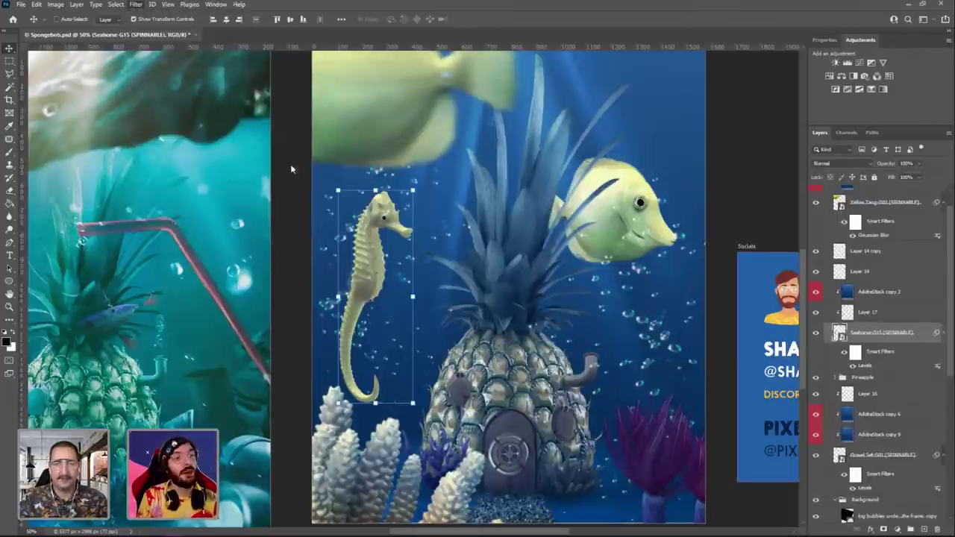
{"action": "left_click_drag", "start_coordinate": [580, 280], "coordinate": [562, 282]}
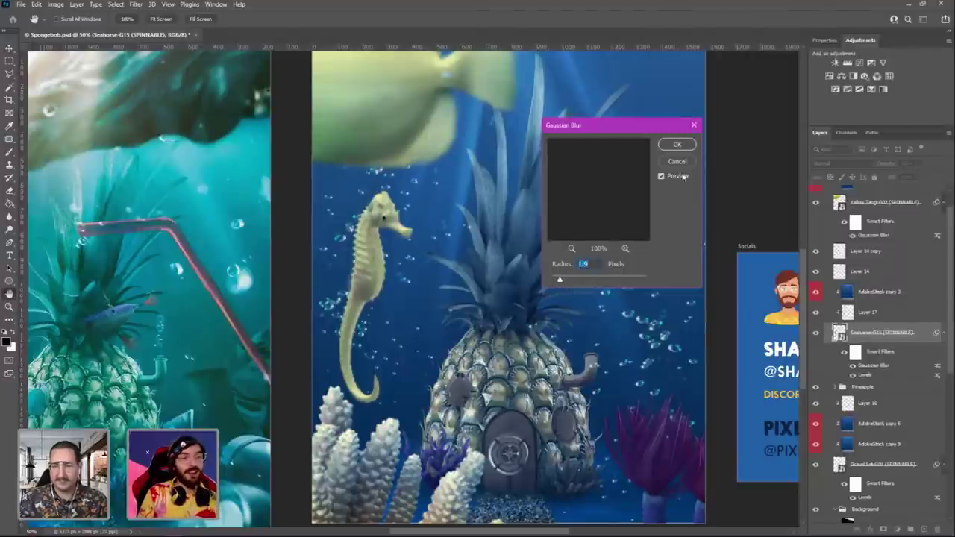
{"action": "left_click", "coordinate": [677, 145]}
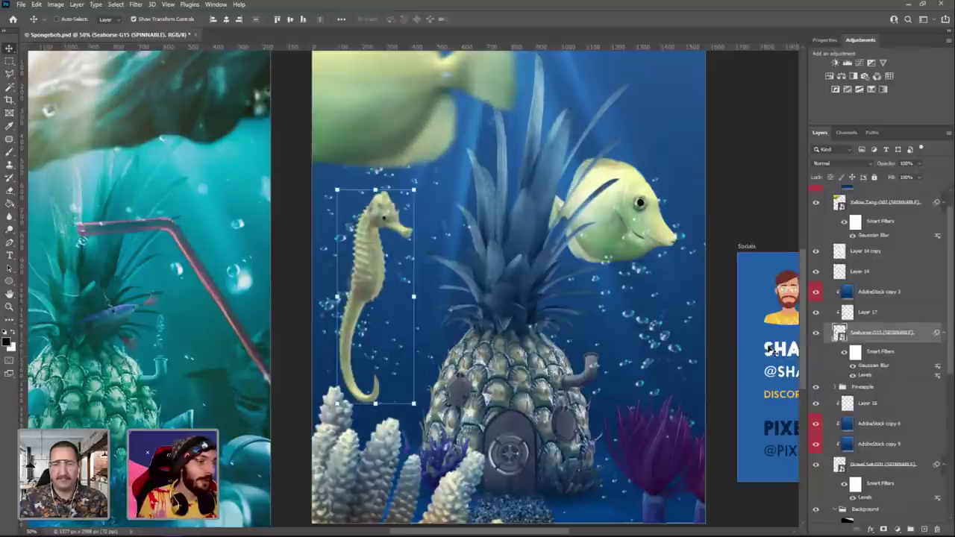
{"action": "scroll", "coordinate": [650, 393], "scroll_direction": "down", "scroll_amount": 4}
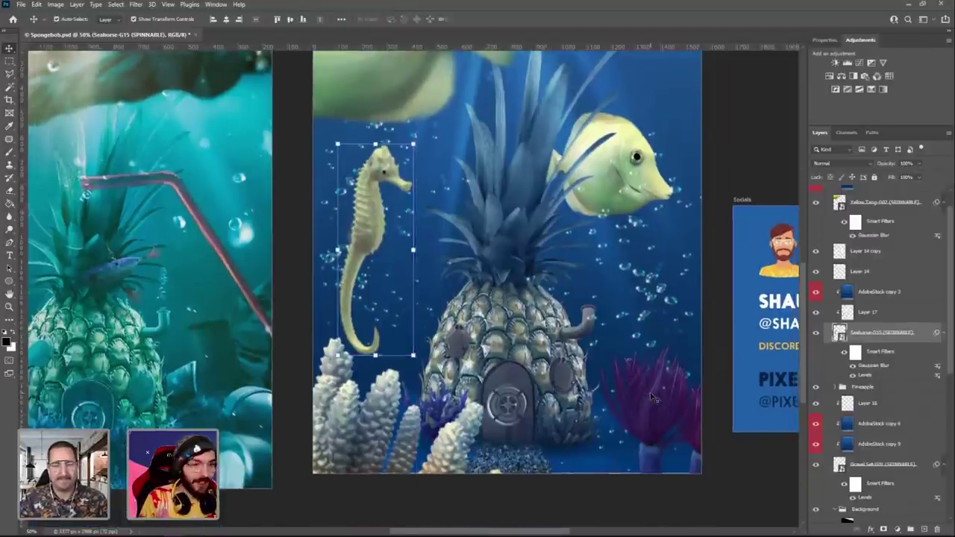
Open the PixelSquid panel and place another yellow tang fish, turned front-facing.
{"action": "scroll", "coordinate": [650, 392], "scroll_direction": "down", "scroll_amount": 1}
{"action": "scroll", "coordinate": [878, 255], "scroll_direction": "up", "scroll_amount": 1}
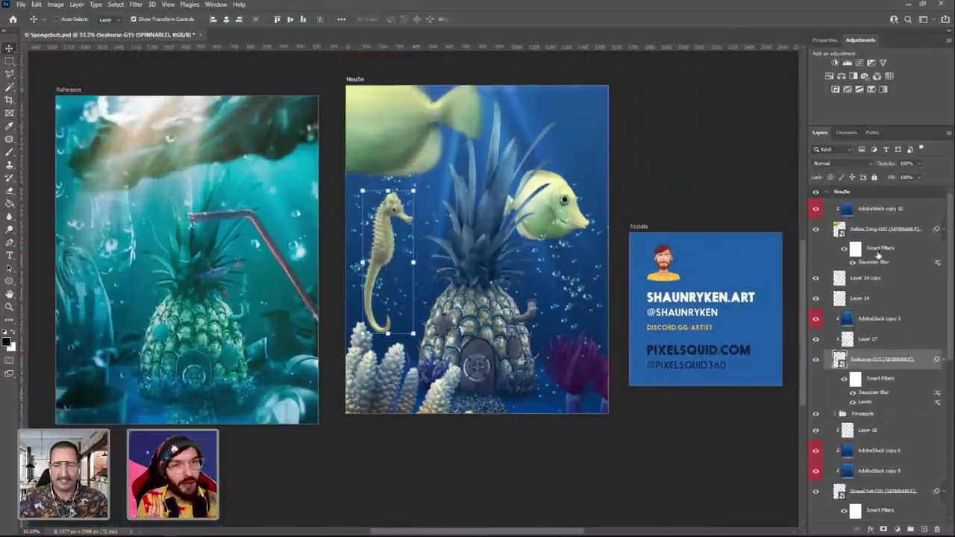
{"action": "left_click", "coordinate": [878, 210]}
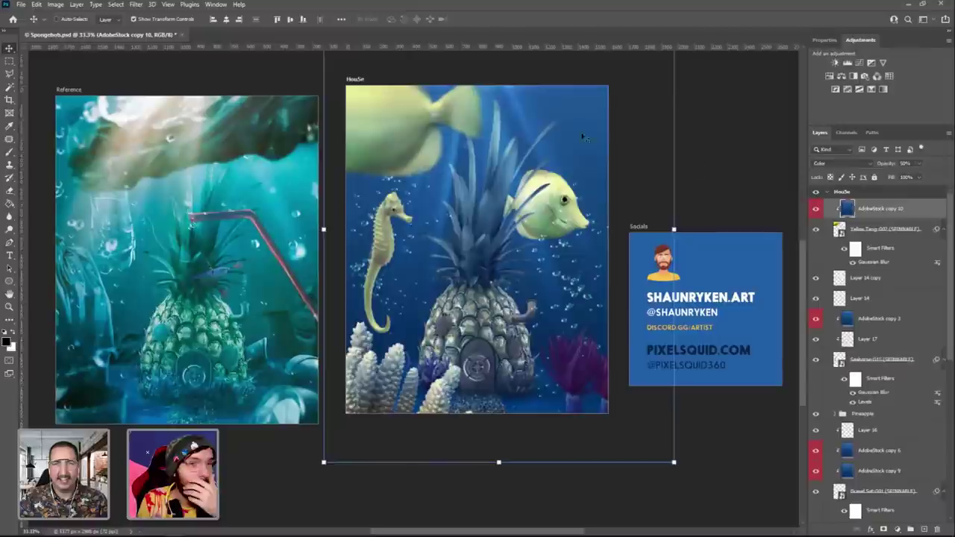
{"action": "left_click", "coordinate": [217, 4]}
{"action": "mouse_move", "coordinate": [293, 51]}
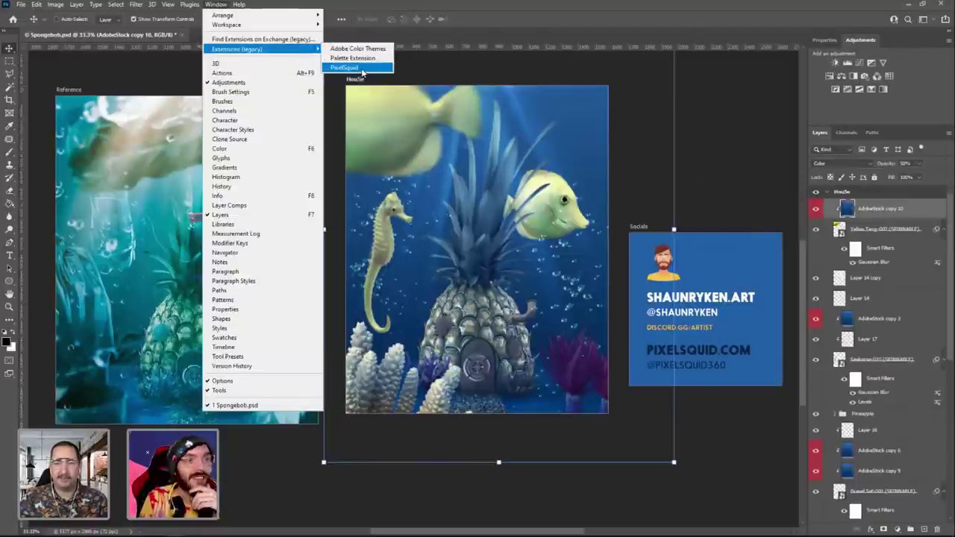
{"action": "left_click", "coordinate": [362, 67]}
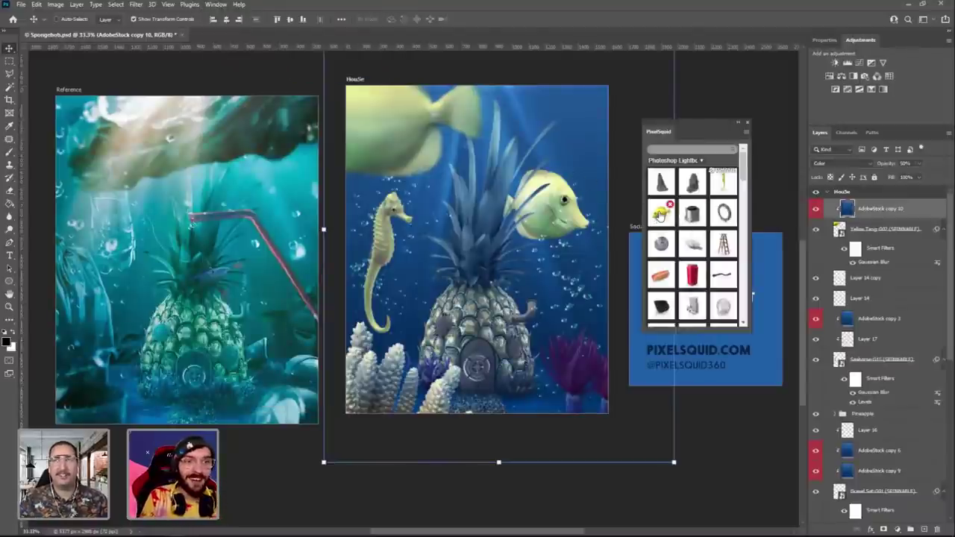
{"action": "left_click", "coordinate": [660, 215]}
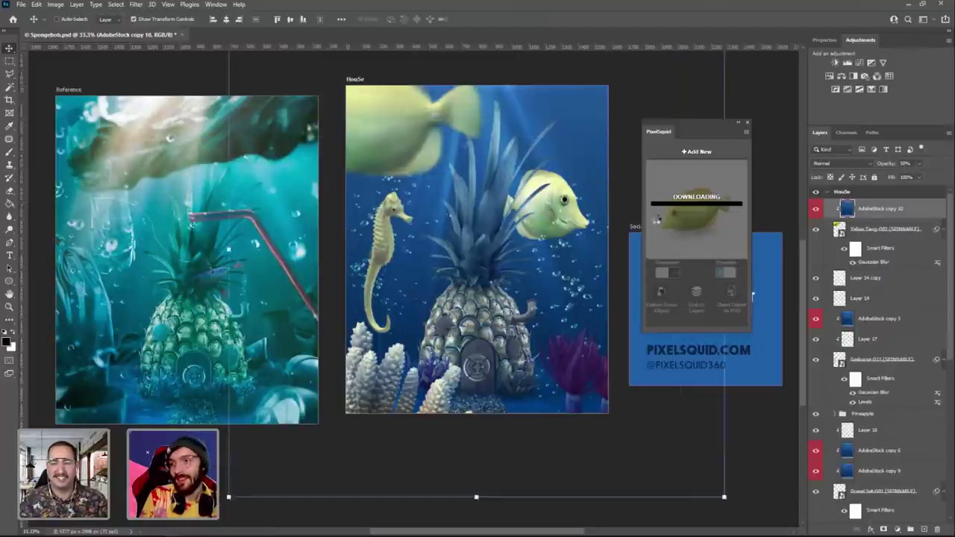
{"action": "left_click_drag", "start_coordinate": [415, 259], "coordinate": [586, 363]}
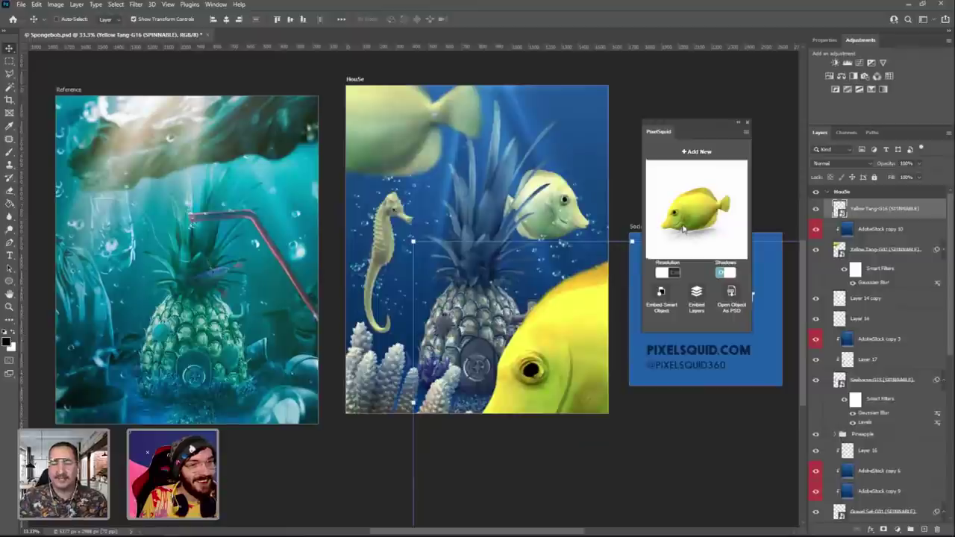
{"action": "left_click_drag", "start_coordinate": [684, 230], "coordinate": [687, 208]}
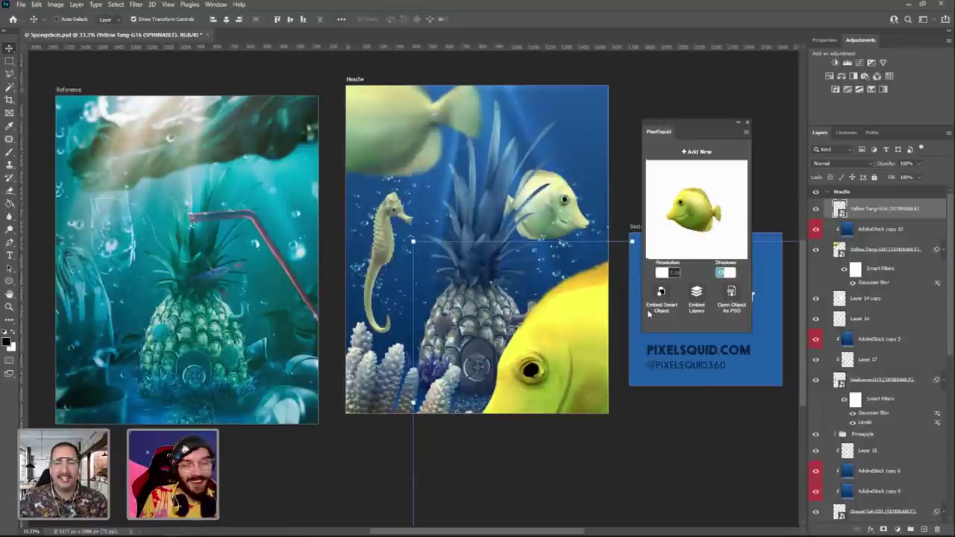
Shrink the extra fish, toggle its shadow, try several positions, then delete it.
{"action": "key", "text": "ctrl+t"}
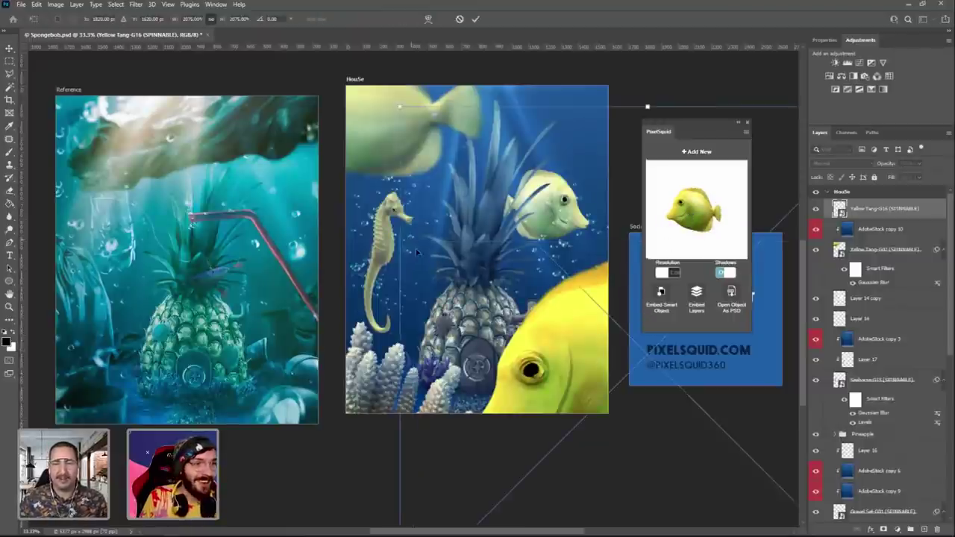
{"action": "left_click_drag", "start_coordinate": [400, 106], "coordinate": [670, 434]}
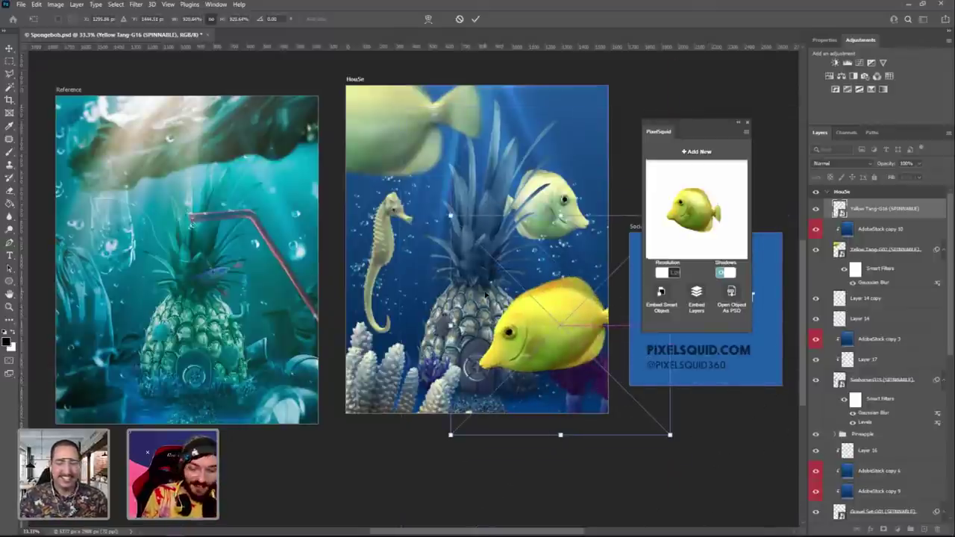
{"action": "key", "text": "Return"}
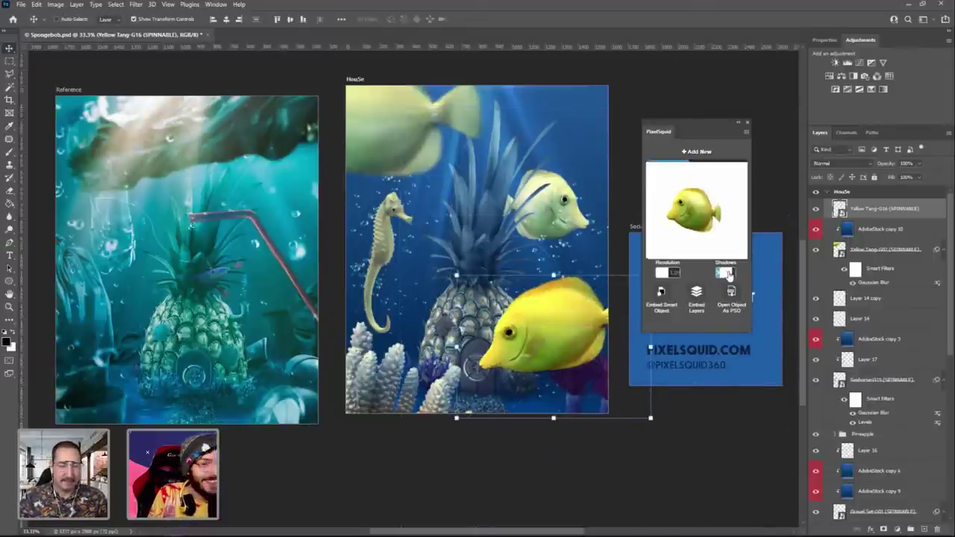
{"action": "left_click", "coordinate": [728, 274]}
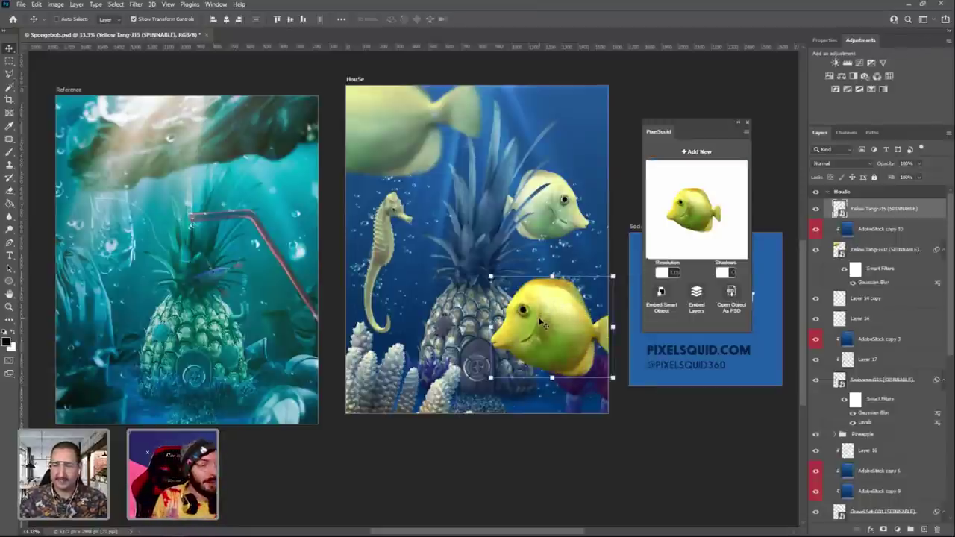
{"action": "left_click_drag", "start_coordinate": [541, 322], "coordinate": [575, 314]}
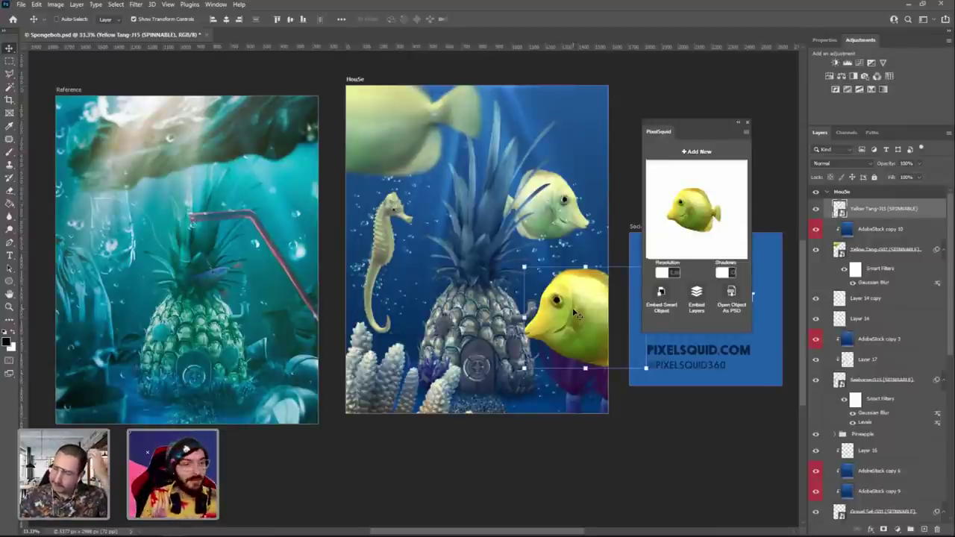
{"action": "mouse_move", "coordinate": [575, 315]}
{"action": "left_mouse_down"}
{"action": "mouse_move", "coordinate": [582, 129]}
{"action": "mouse_move", "coordinate": [576, 326]}
{"action": "left_mouse_up"}
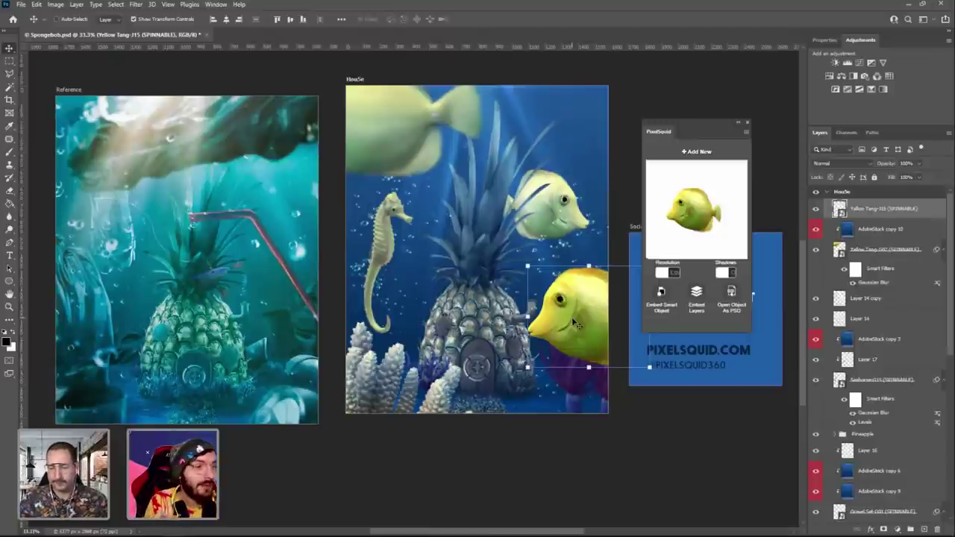
{"action": "left_click_drag", "start_coordinate": [576, 323], "coordinate": [563, 375]}
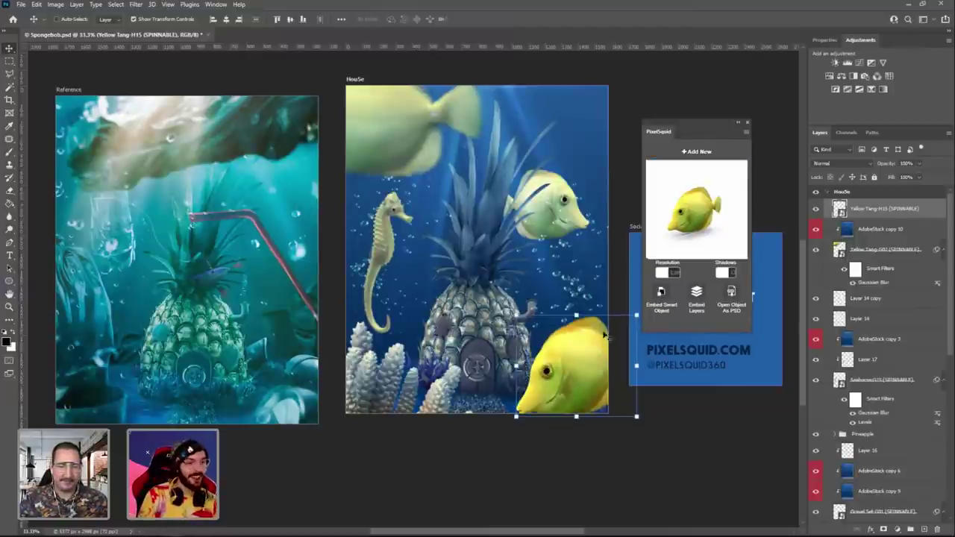
{"action": "left_click_drag", "start_coordinate": [587, 354], "coordinate": [579, 335]}
{"action": "key", "text": "Delete"}
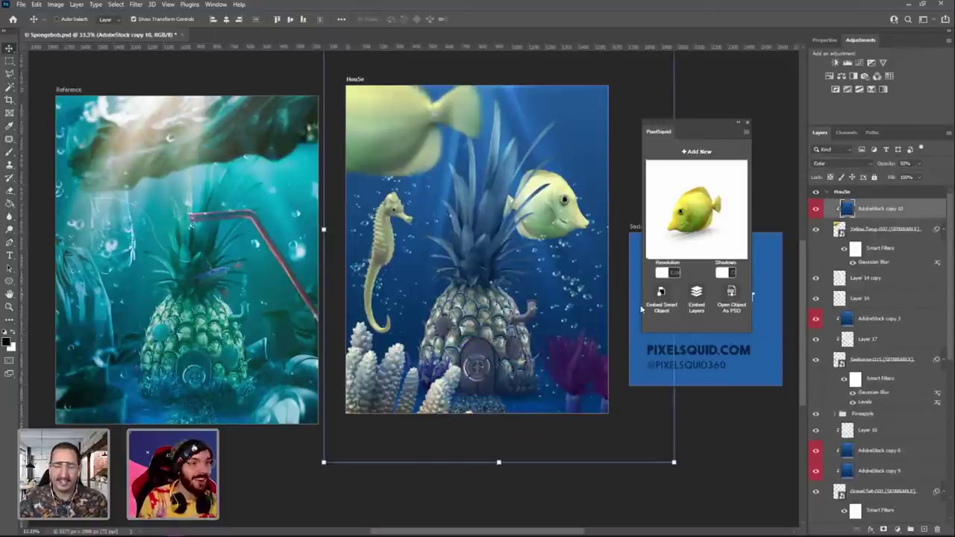
Shrink the seahorse and its tint layer to about 29% width and move them beside the pineapple.
{"action": "left_click", "coordinate": [844, 235]}
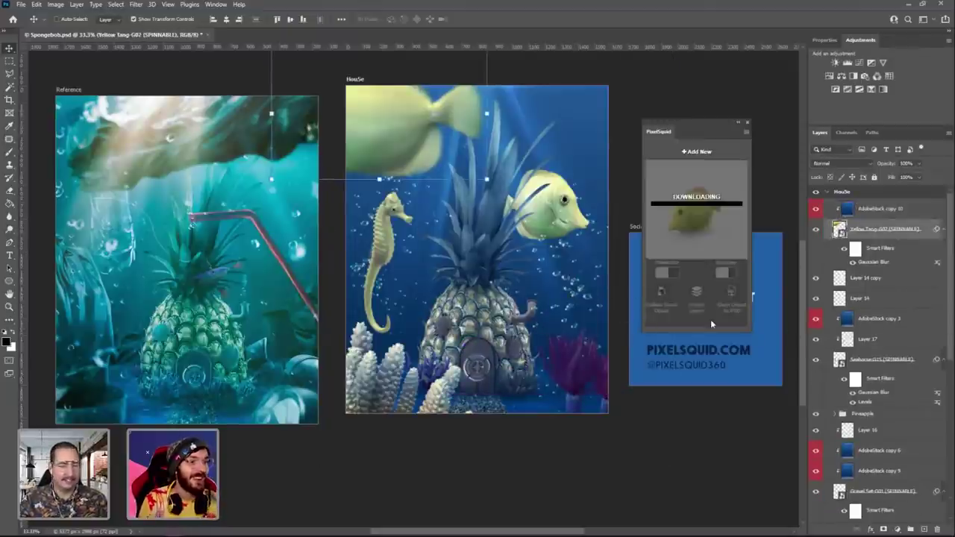
{"action": "scroll", "coordinate": [851, 285], "scroll_direction": "down", "scroll_amount": 1}
{"action": "left_click", "coordinate": [862, 351]}
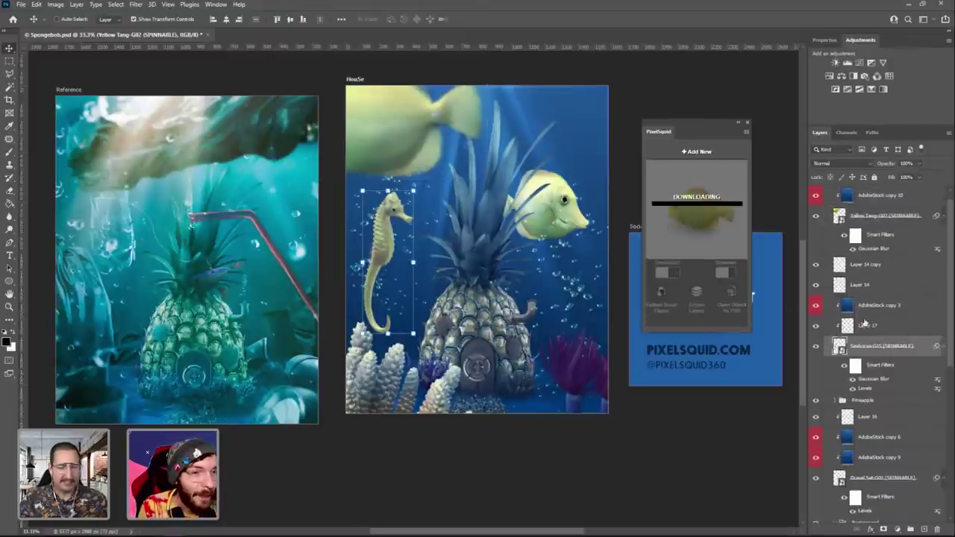
{"action": "left_click", "coordinate": [866, 305], "text": "shift"}
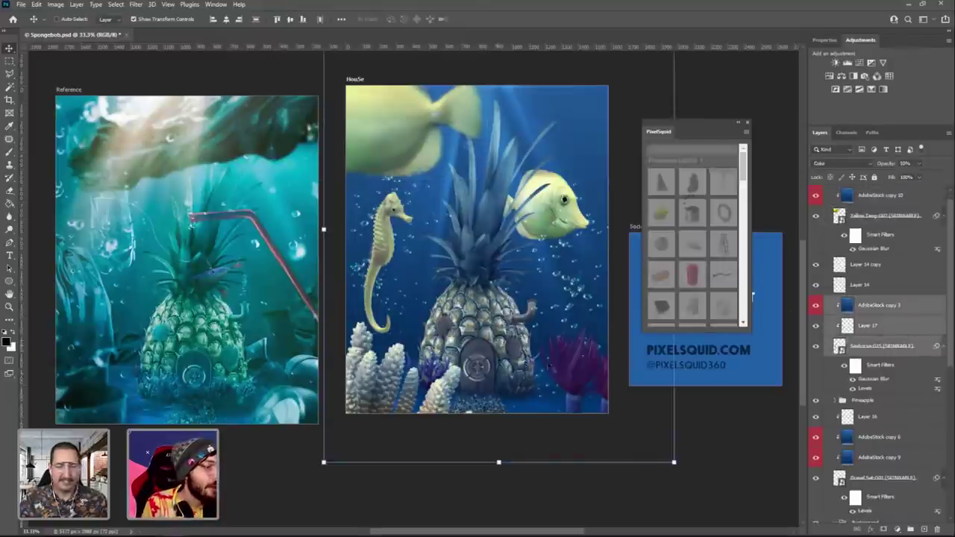
{"action": "left_click", "coordinate": [676, 467]}
{"action": "key", "text": "Return"}
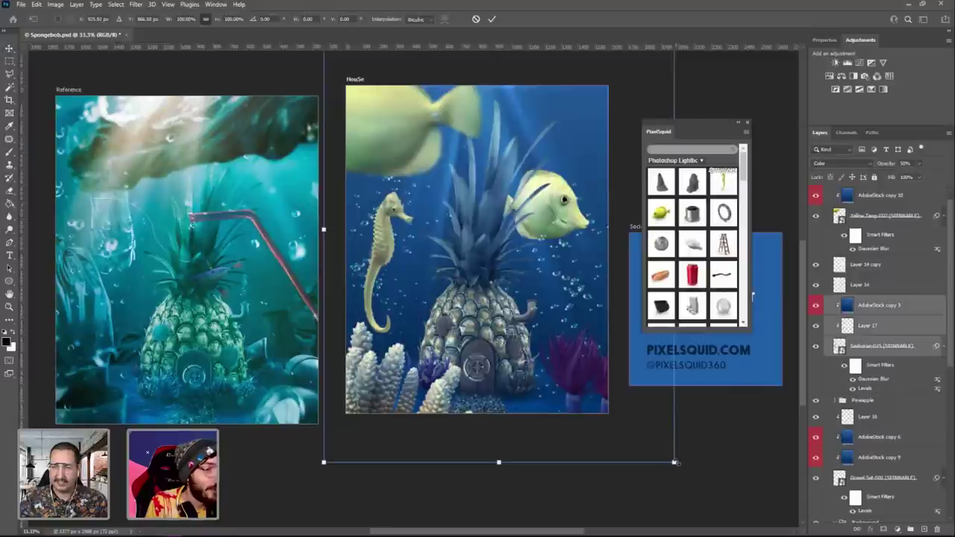
{"action": "left_click_drag", "start_coordinate": [674, 463], "coordinate": [477, 256]}
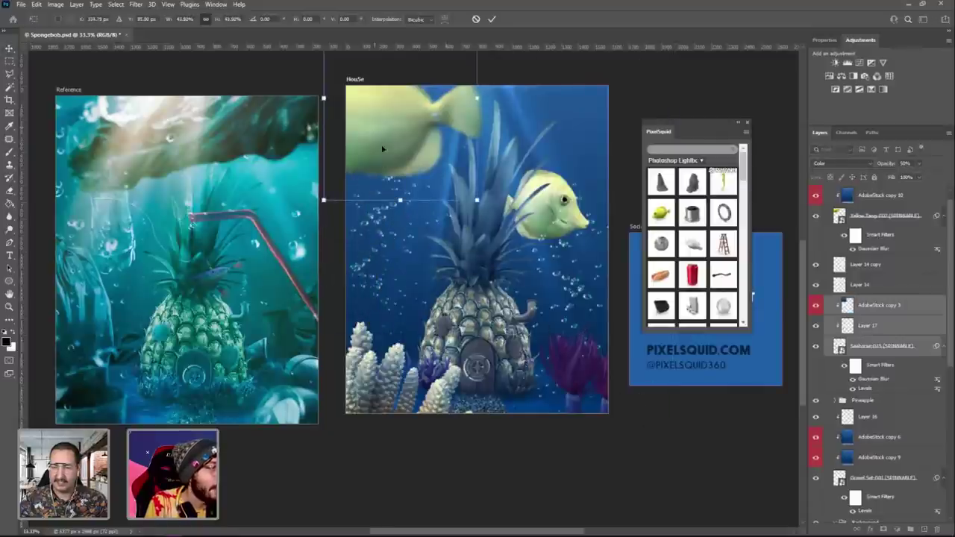
{"action": "left_click_drag", "start_coordinate": [380, 150], "coordinate": [420, 306]}
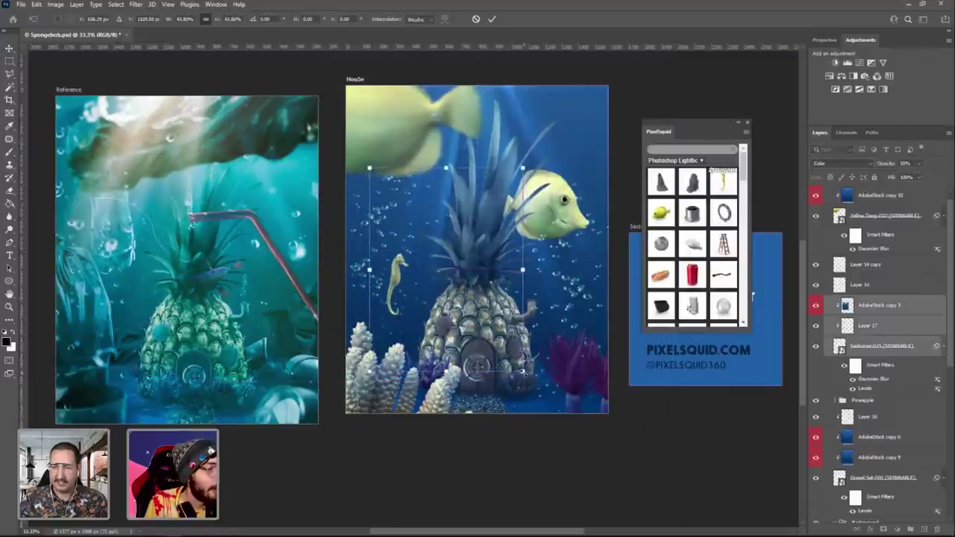
{"action": "left_click_drag", "start_coordinate": [524, 370], "coordinate": [471, 302]}
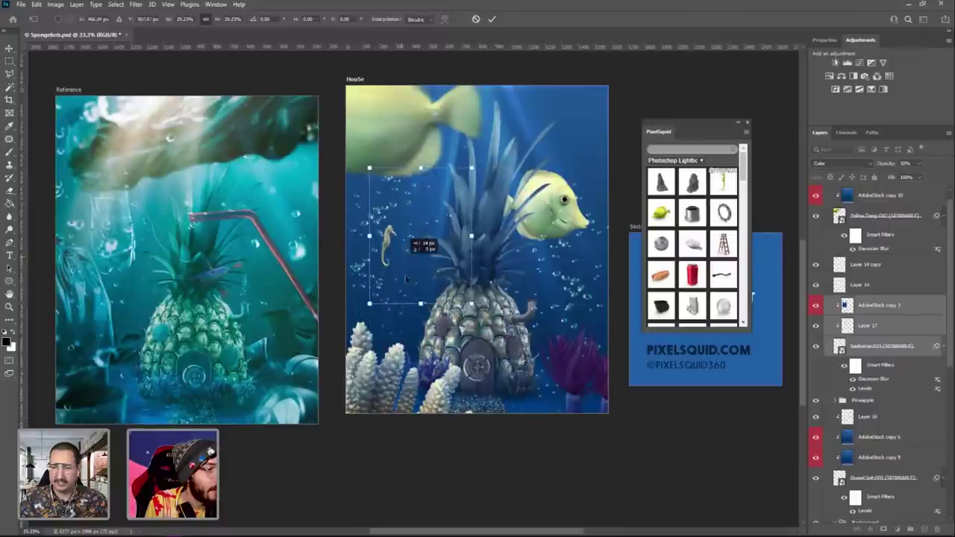
{"action": "left_click_drag", "start_coordinate": [403, 259], "coordinate": [409, 284]}
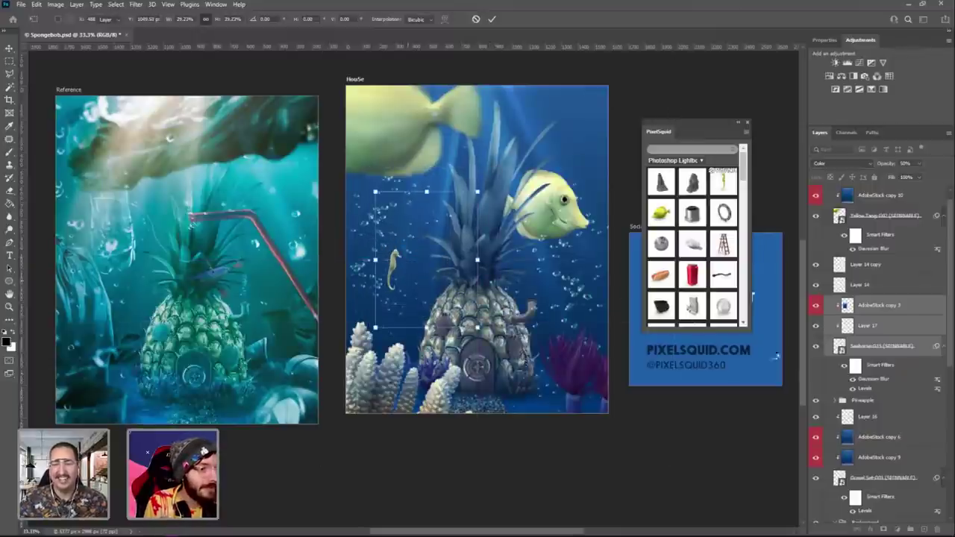
{"action": "key", "text": "Return"}
{"action": "left_click", "coordinate": [858, 344]}
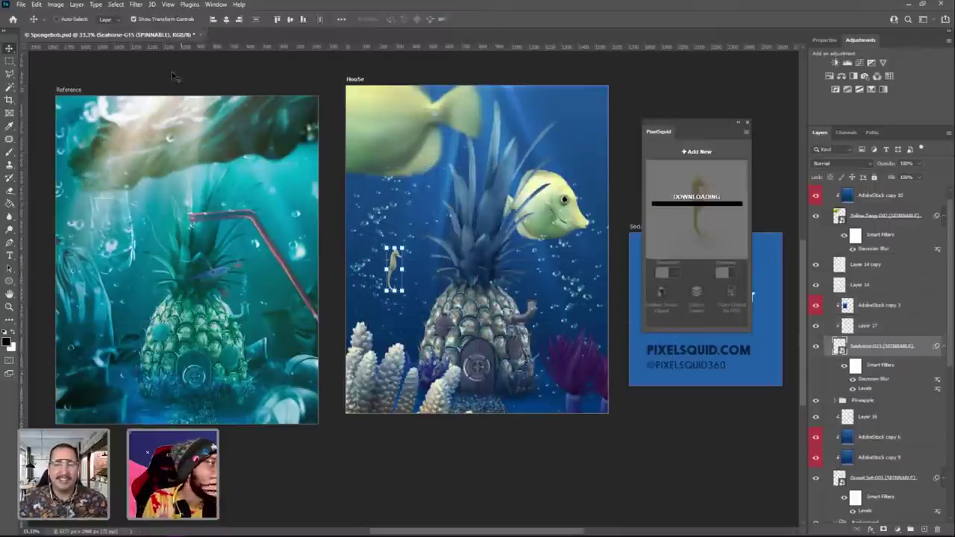
Set the AdobeStock copy 3 blue tint layer's opacity to 75%.
{"action": "left_click", "coordinate": [10, 60]}
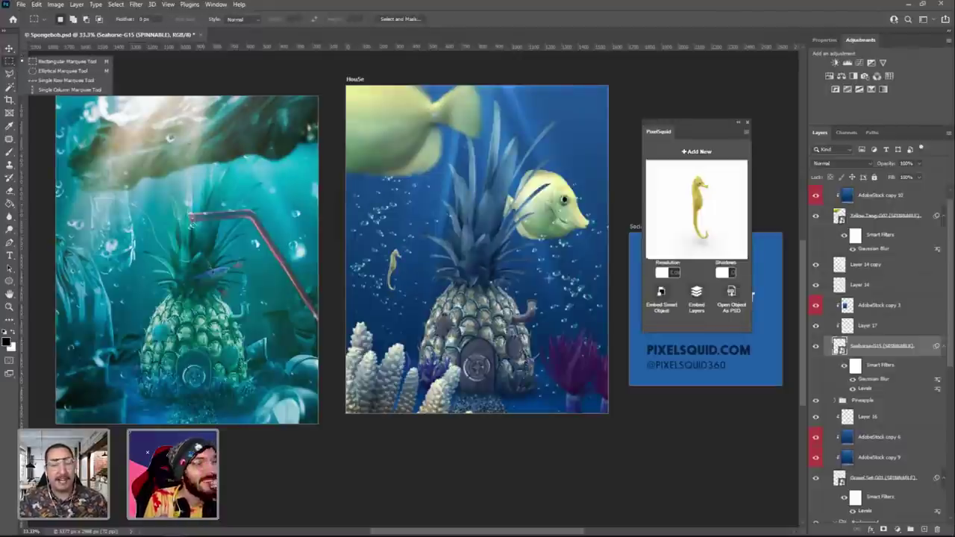
{"action": "left_click", "coordinate": [863, 311]}
{"action": "left_click", "coordinate": [863, 310]}
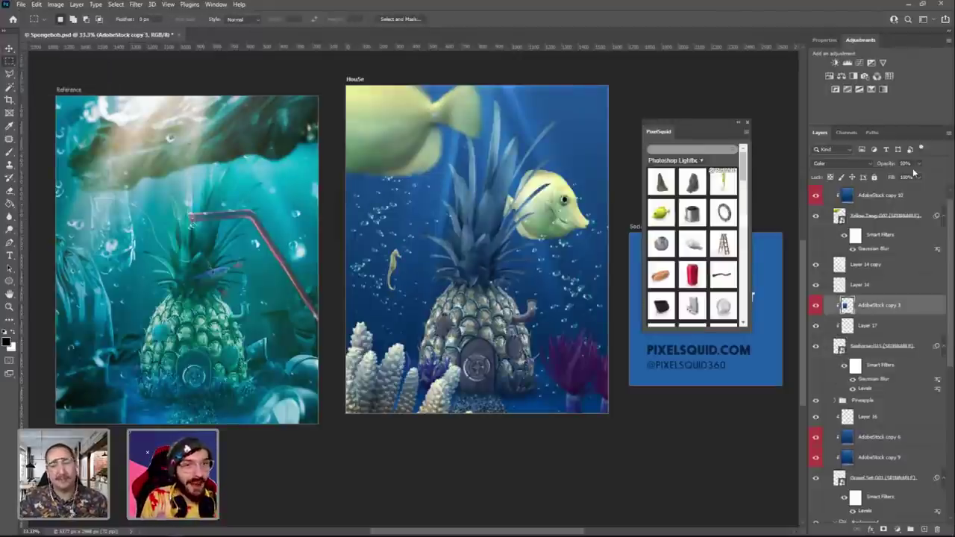
{"action": "mouse_move", "coordinate": [916, 178]}
{"action": "left_mouse_down"}
{"action": "mouse_move", "coordinate": [943, 177]}
{"action": "mouse_move", "coordinate": [933, 179]}
{"action": "left_mouse_up"}
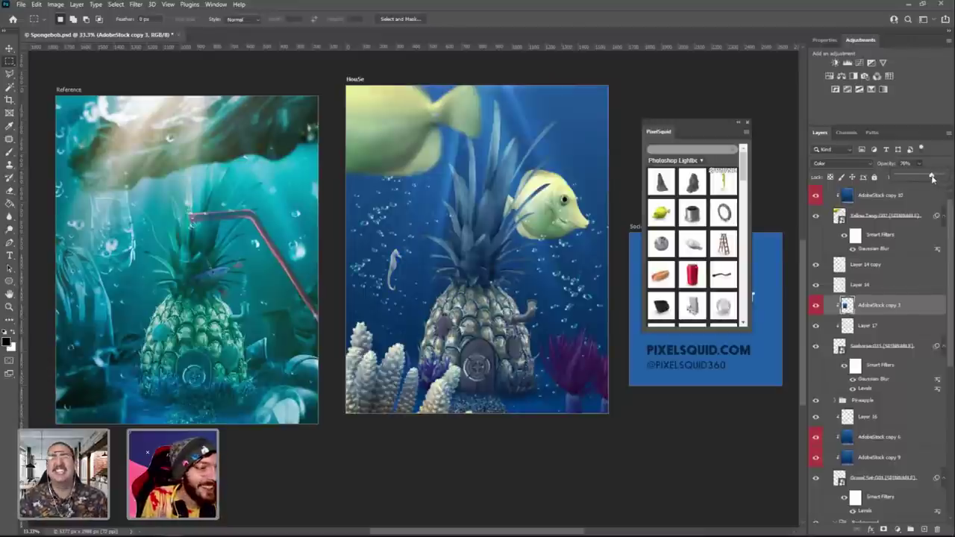
{"action": "left_click", "coordinate": [905, 163]}
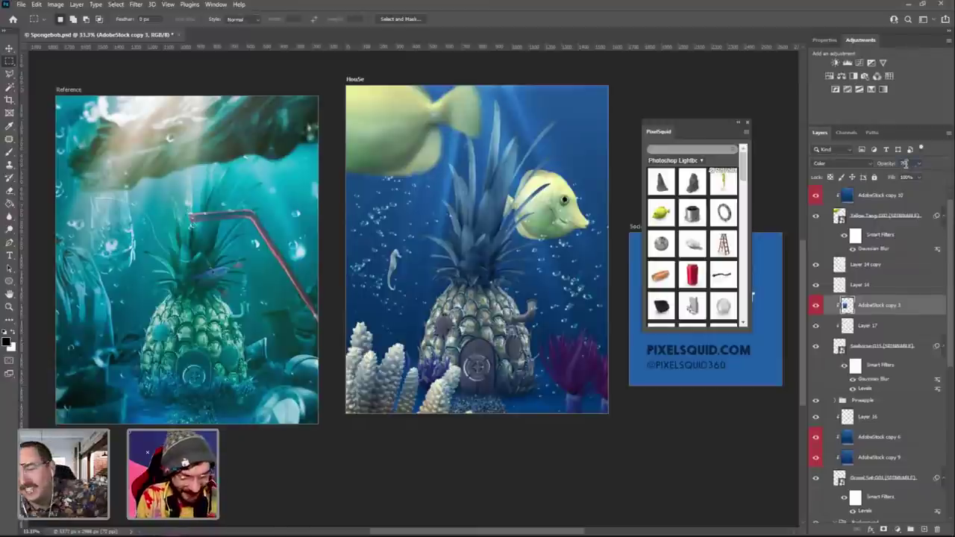
{"action": "left_click", "coordinate": [886, 309]}
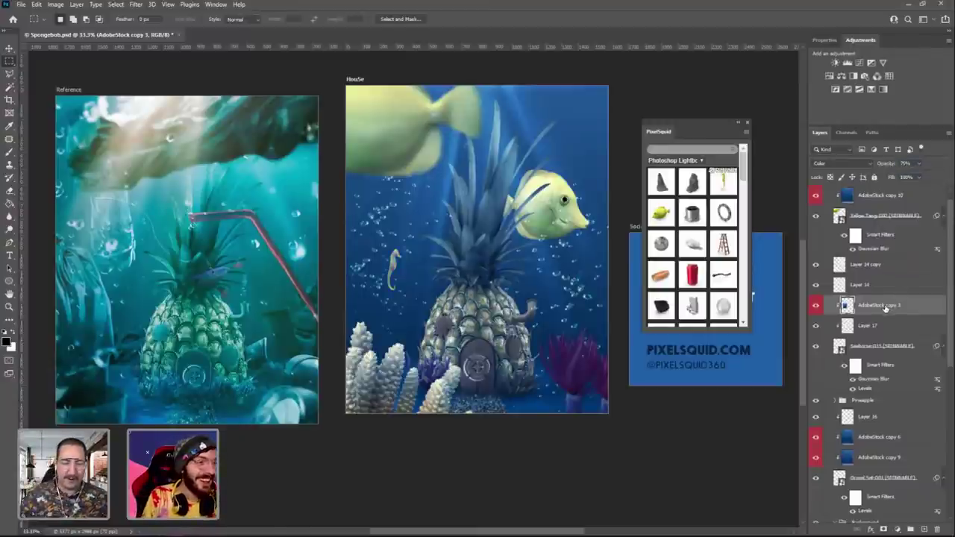
Edit the seahorse's Levels smart filter to input levels 21, 0.58 and 244.
{"action": "left_click", "coordinate": [879, 356]}
{"action": "double_click", "coordinate": [865, 389]}
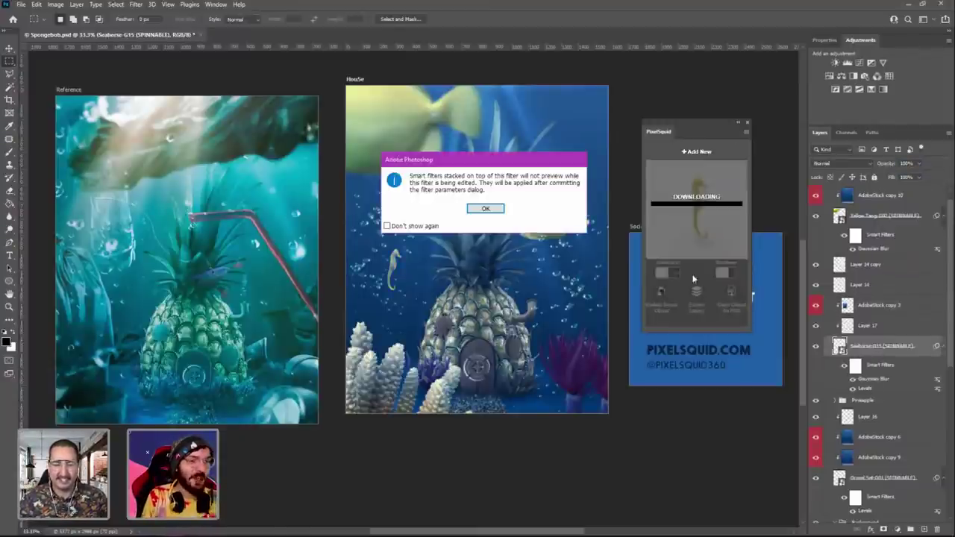
{"action": "left_click", "coordinate": [483, 209]}
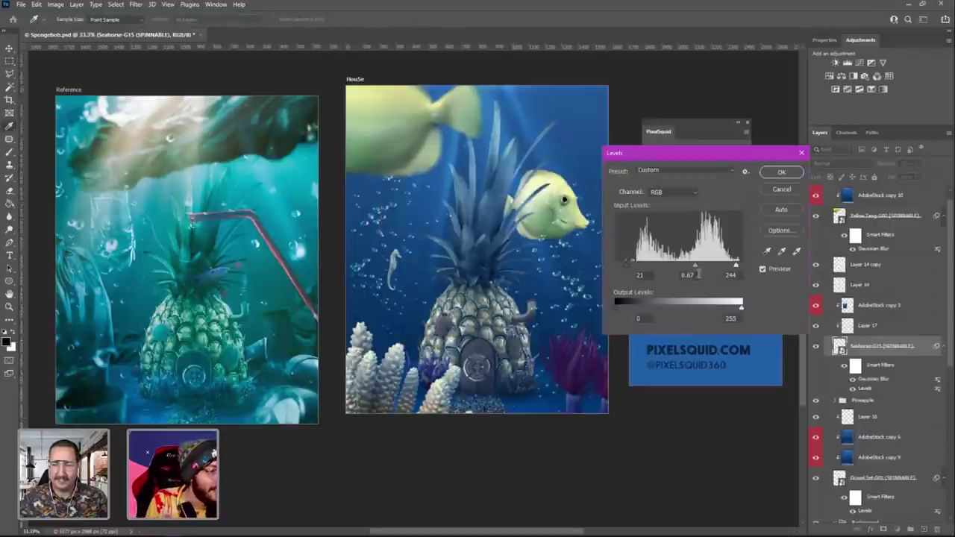
{"action": "mouse_move", "coordinate": [695, 266]}
{"action": "left_mouse_down"}
{"action": "mouse_move", "coordinate": [681, 264]}
{"action": "mouse_move", "coordinate": [706, 265]}
{"action": "mouse_move", "coordinate": [698, 263]}
{"action": "left_mouse_up"}
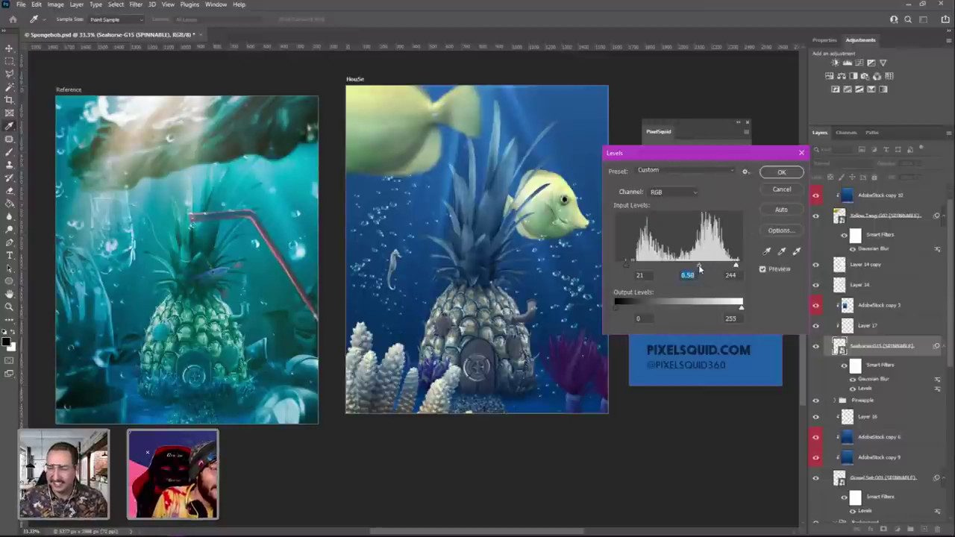
{"action": "left_click", "coordinate": [700, 266]}
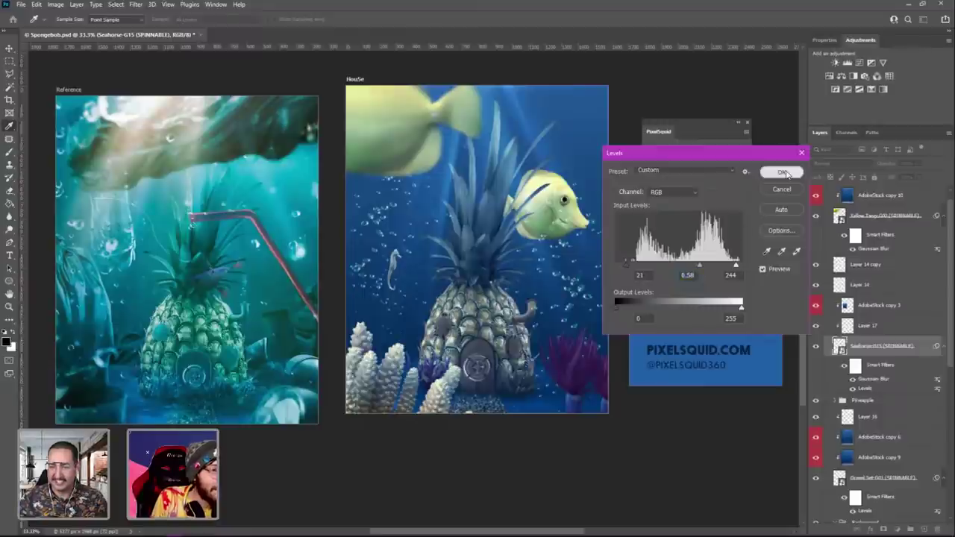
{"action": "left_click", "coordinate": [783, 173]}
{"action": "key", "text": "m"}
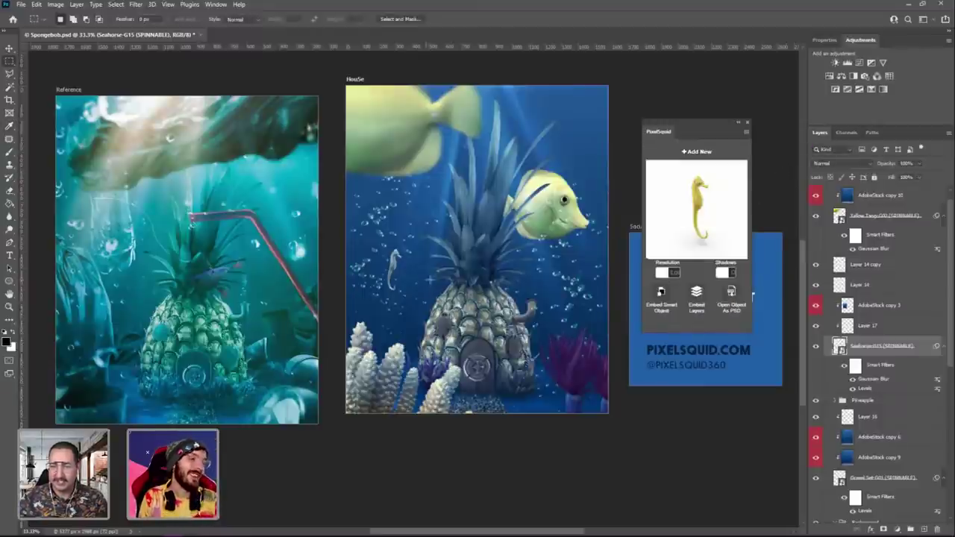
Delete Layer 17 from the layer stack.
{"action": "left_click", "coordinate": [858, 305]}
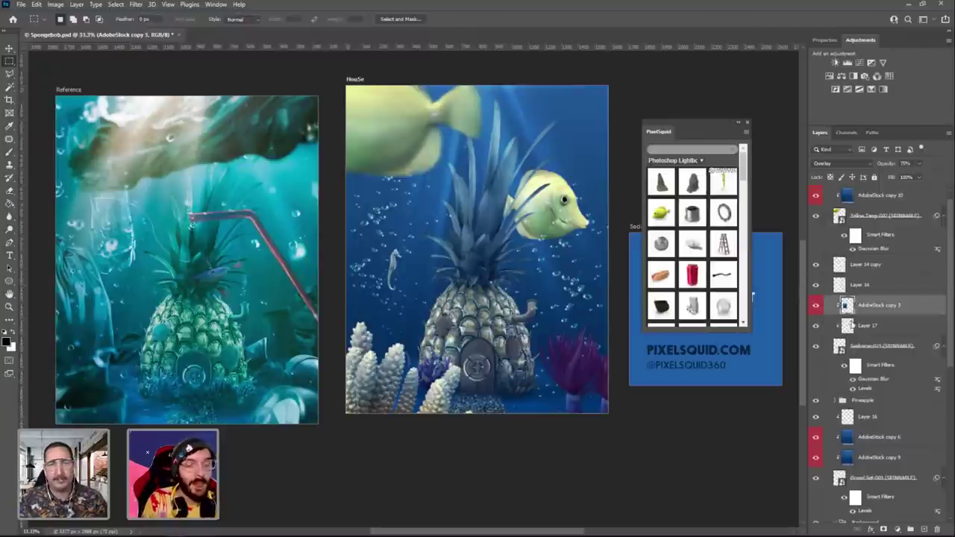
{"action": "left_click", "coordinate": [851, 325]}
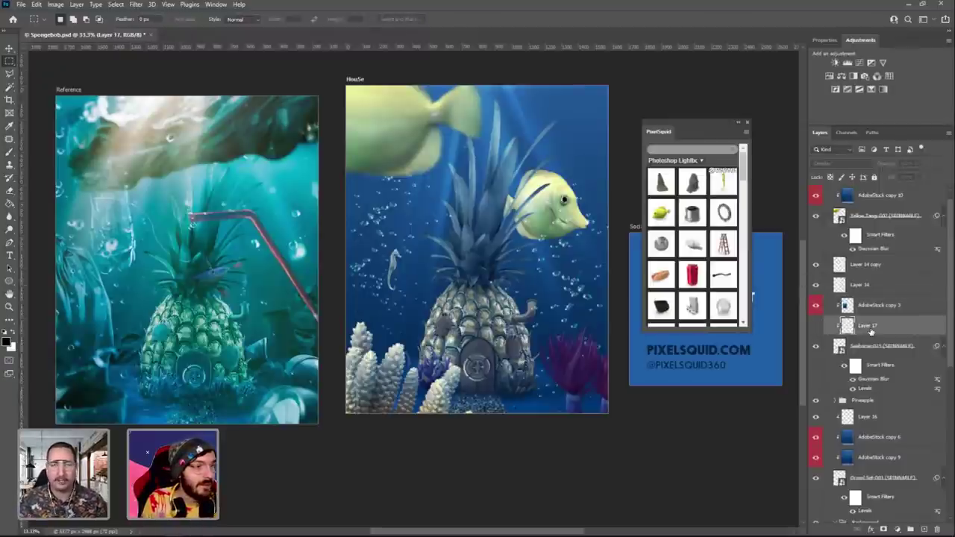
{"action": "key", "text": "Delete"}
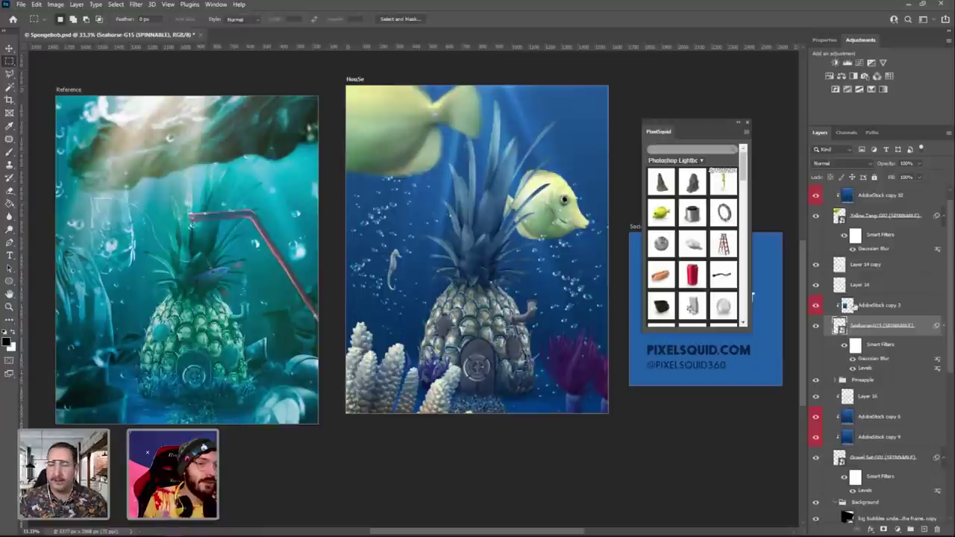
{"action": "left_click", "coordinate": [851, 306]}
Duplicate the blue tint layer as a Soft Light copy, placing another copy below AdobeStock copy 10.
{"action": "left_click_drag", "start_coordinate": [851, 306], "coordinate": [852, 317]}
{"action": "left_click", "coordinate": [831, 164]}
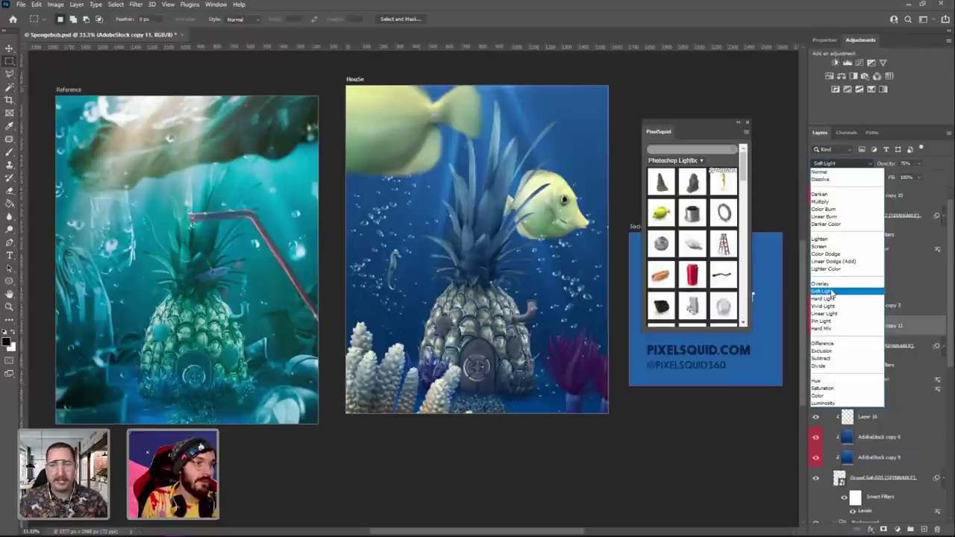
{"action": "left_click", "coordinate": [824, 291]}
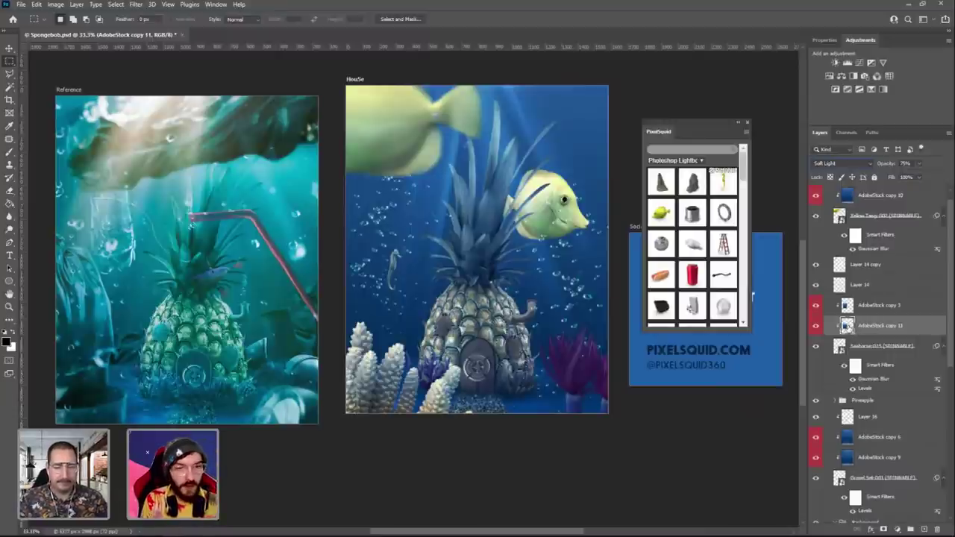
{"action": "left_click_drag", "start_coordinate": [848, 326], "coordinate": [849, 216]}
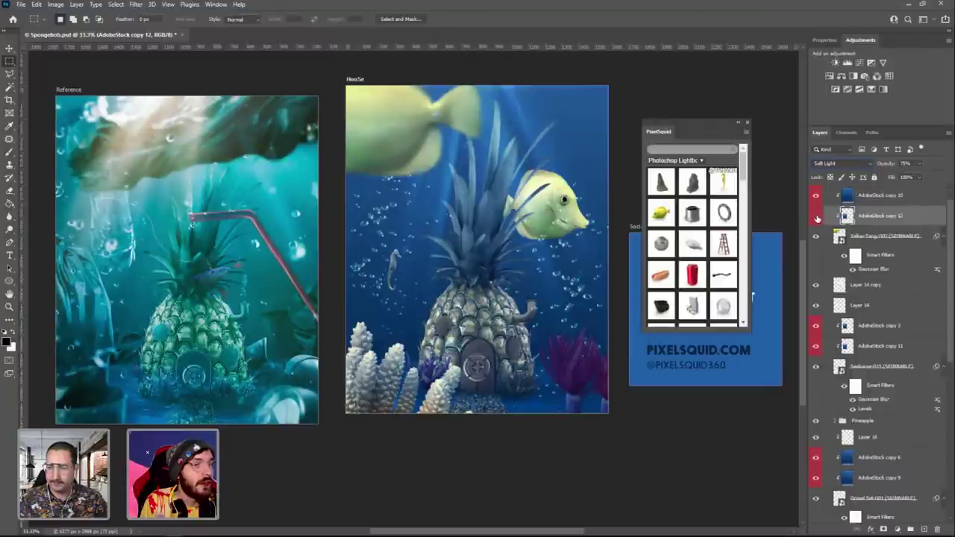
Move the AdobeStock copy 12 tint over the big top fish and scale it to about 182%.
{"action": "left_click", "coordinate": [10, 51]}
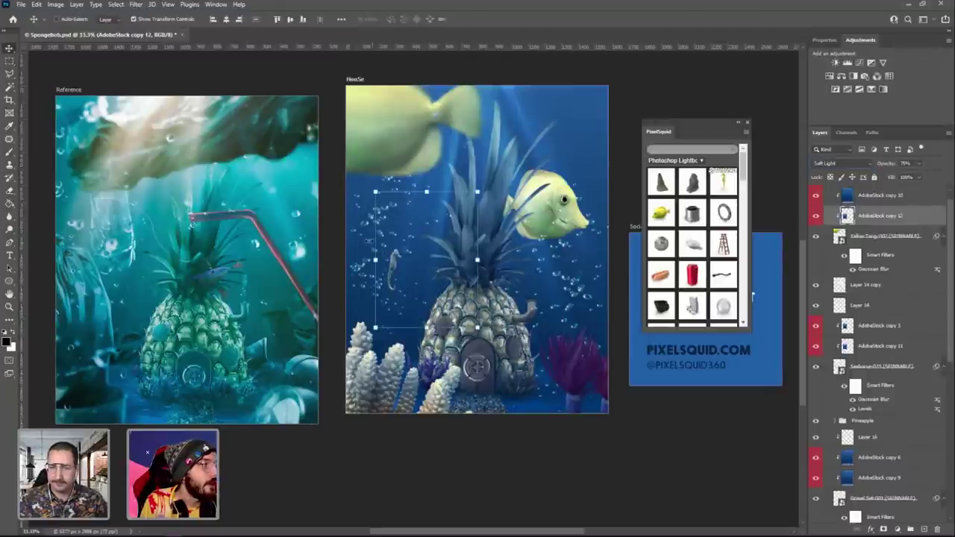
{"action": "left_click_drag", "start_coordinate": [369, 241], "coordinate": [376, 99]}
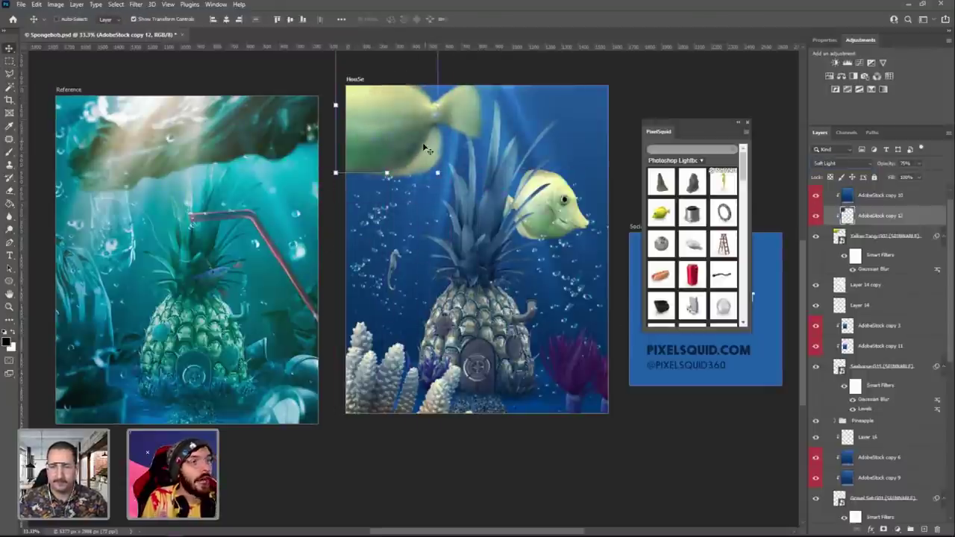
{"action": "key", "text": "ctrl+t"}
{"action": "left_click_drag", "start_coordinate": [437, 172], "coordinate": [494, 256]}
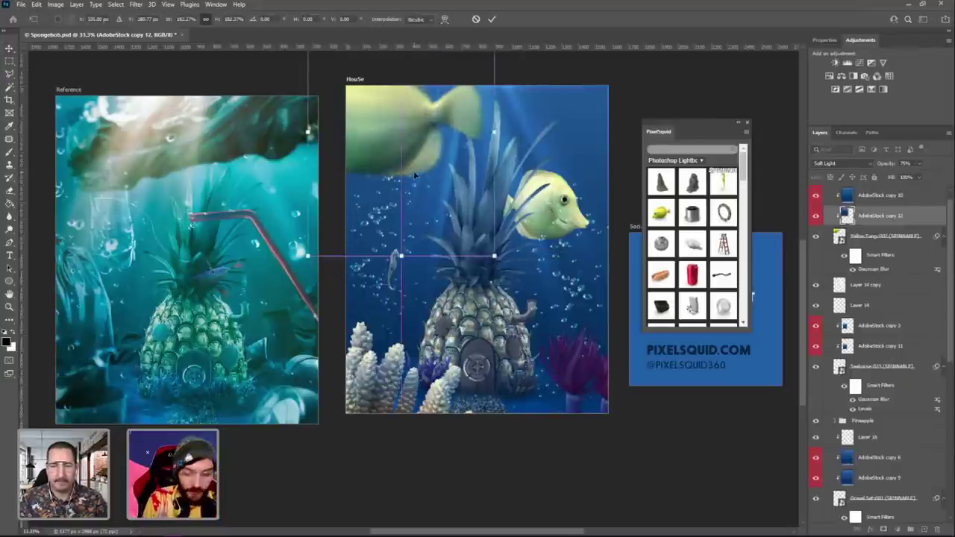
{"action": "key", "text": "Return"}
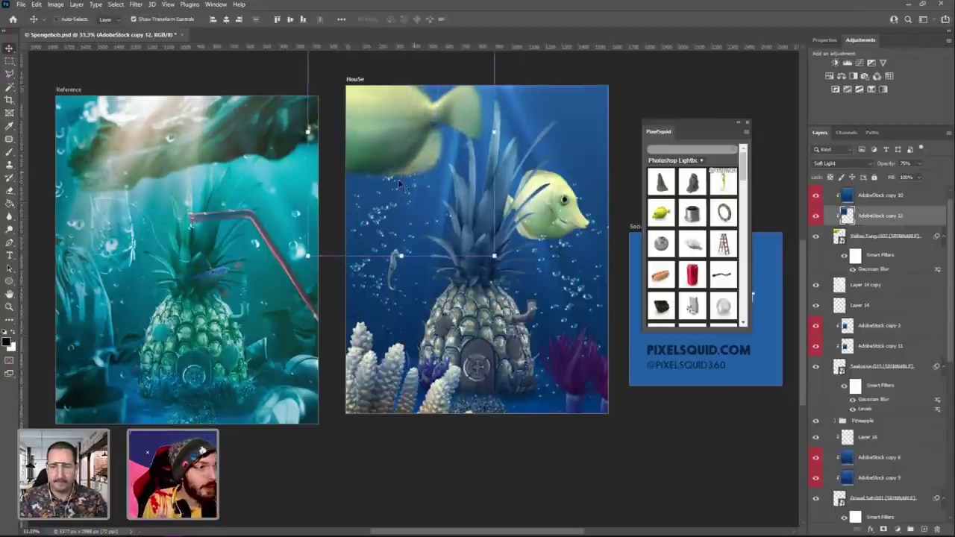
{"action": "left_click", "coordinate": [816, 215]}
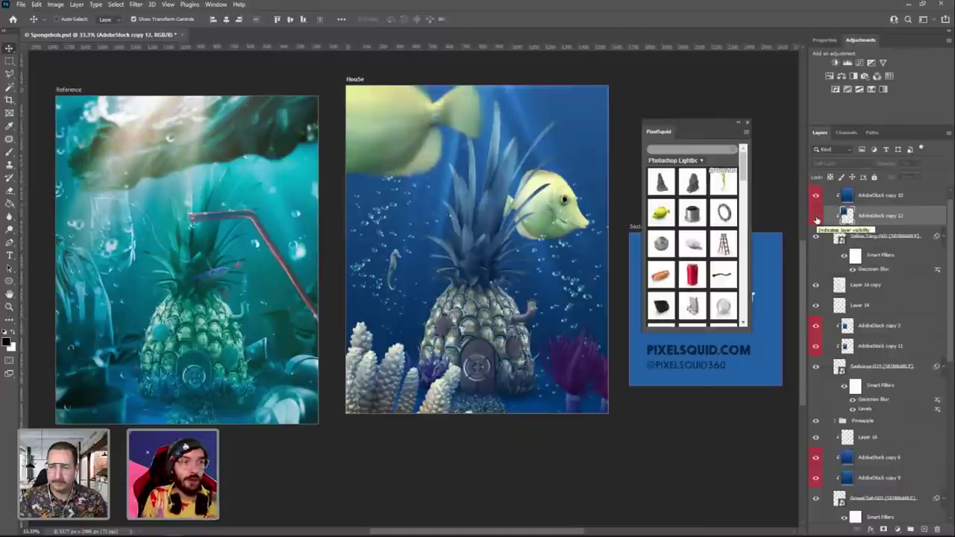
{"action": "left_click", "coordinate": [816, 216]}
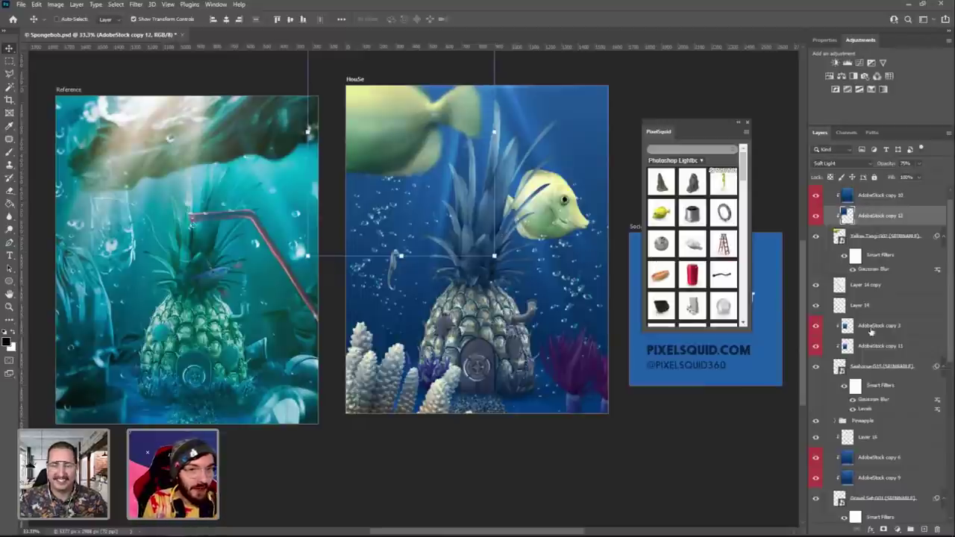
Move AdobeStock copy 12 down toward the Pineapple group and drop a PixelSquid object into the House artboard.
{"action": "left_click_drag", "start_coordinate": [849, 218], "coordinate": [896, 442]}
{"action": "left_click_drag", "start_coordinate": [901, 498], "coordinate": [889, 452]}
{"action": "left_click_drag", "start_coordinate": [661, 244], "coordinate": [565, 223]}
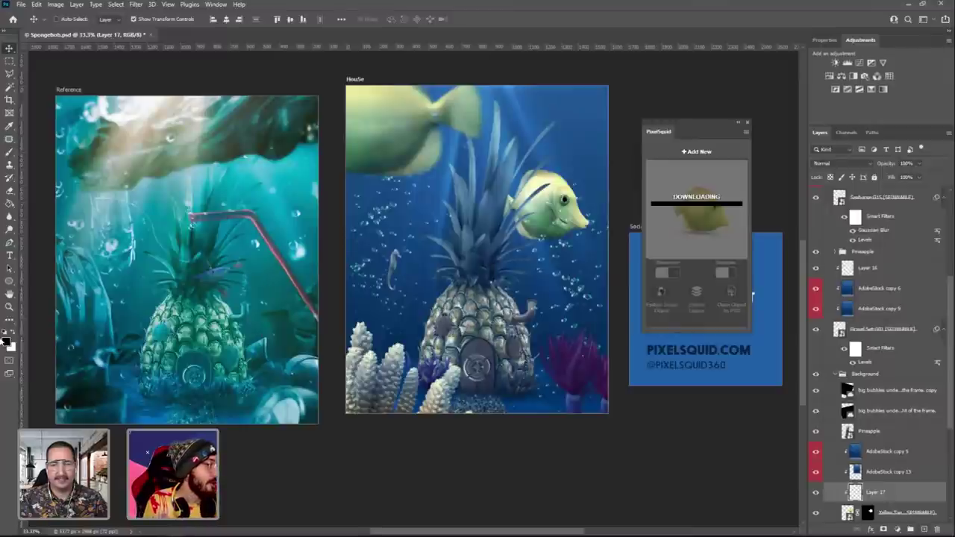
With a white brush ready, bring the PixelSquid yellow fish in as Layer 18 and open the Image menu.
{"action": "left_click", "coordinate": [15, 334]}
{"action": "left_click", "coordinate": [9, 153]}
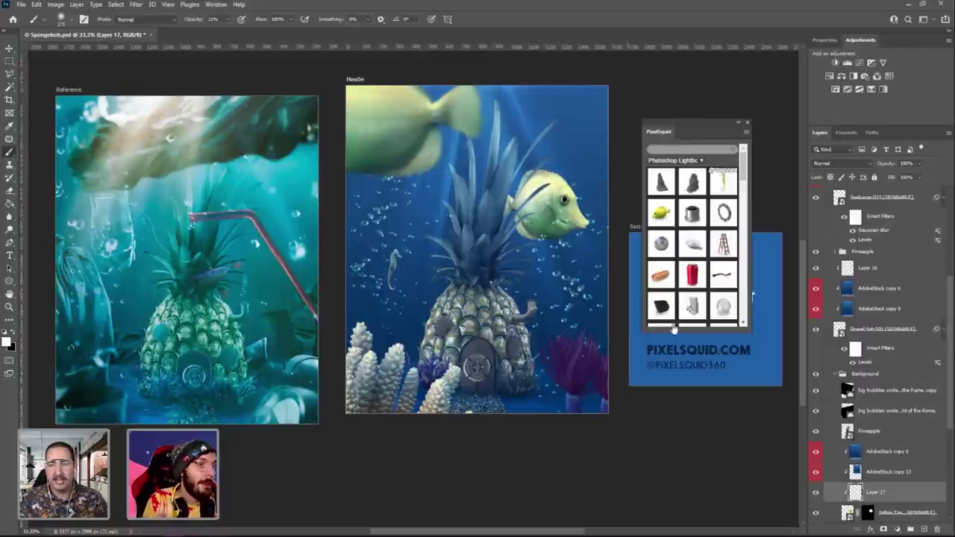
{"action": "left_click_drag", "start_coordinate": [911, 514], "coordinate": [912, 513]}
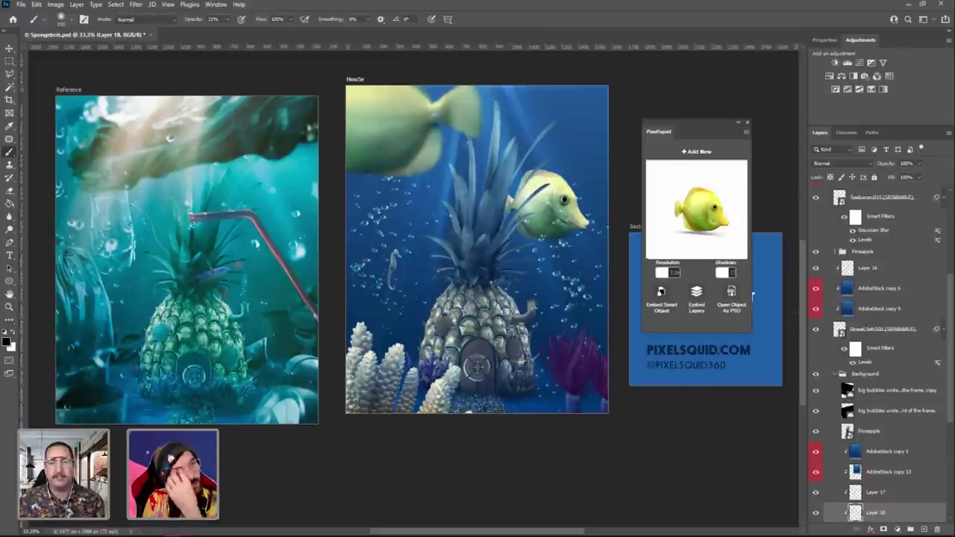
{"action": "scroll", "coordinate": [881, 381], "scroll_direction": "down", "scroll_amount": 1}
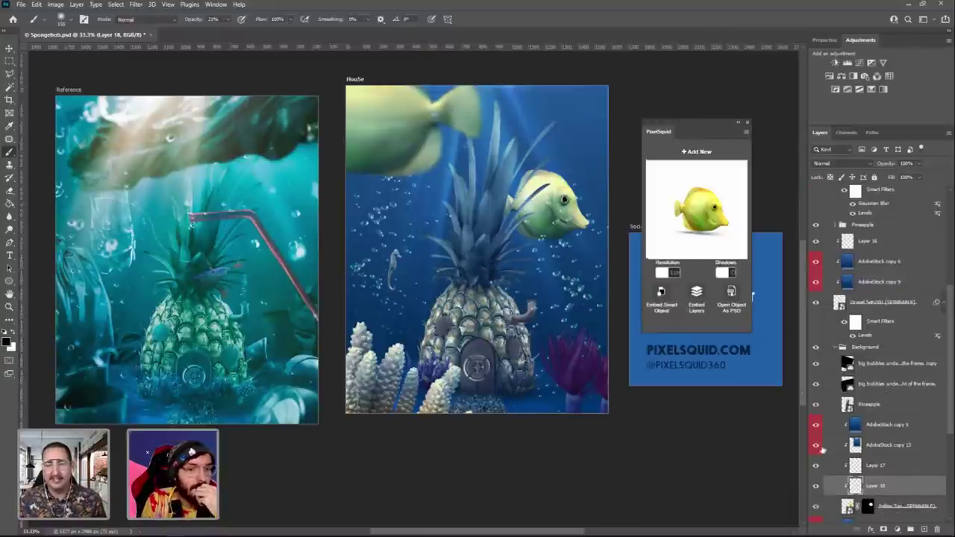
{"action": "left_click", "coordinate": [56, 5]}
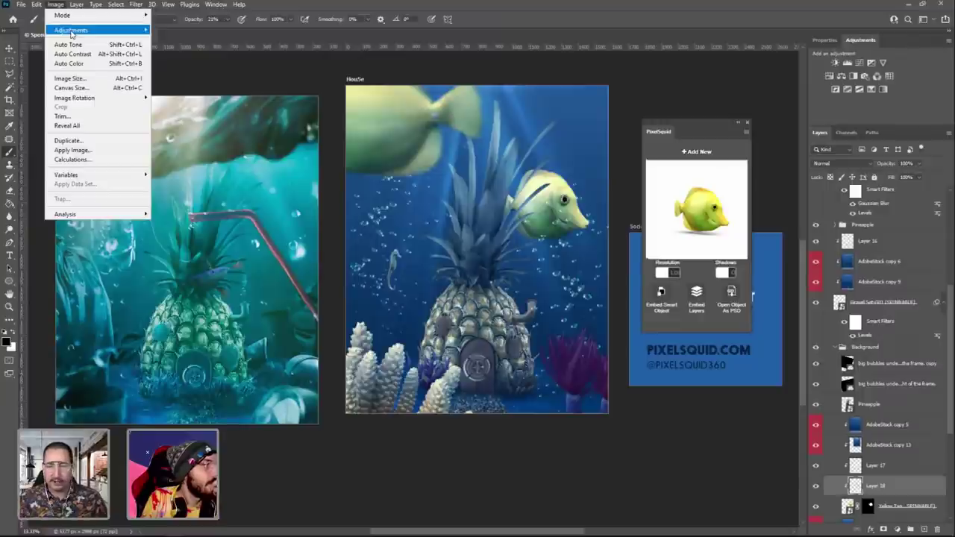
Colorize Layer 18 with Hue/Saturation: hue 200, saturation +40, lightness +14.
{"action": "mouse_move", "coordinate": [71, 31]}
{"action": "left_click", "coordinate": [190, 82]}
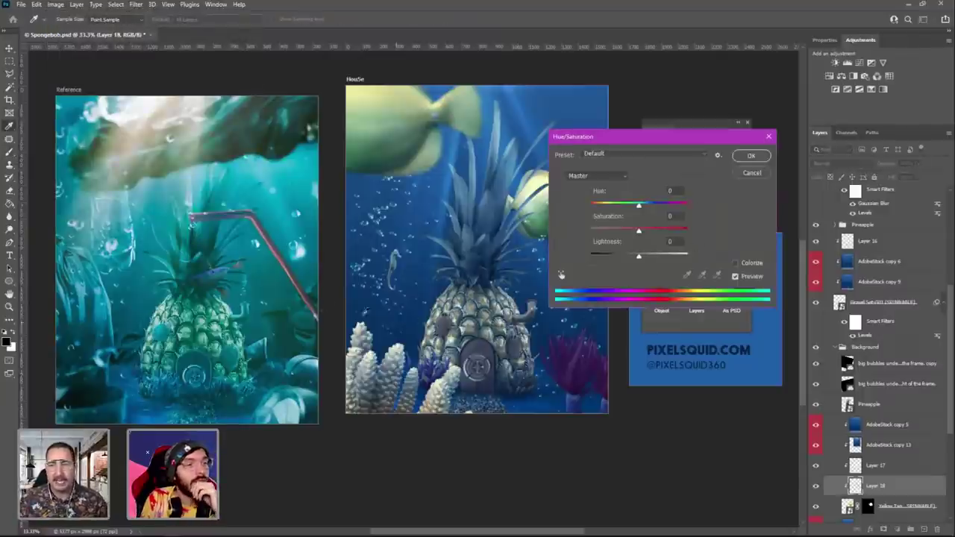
{"action": "left_click", "coordinate": [737, 263]}
{"action": "left_click_drag", "start_coordinate": [671, 136], "coordinate": [776, 146]}
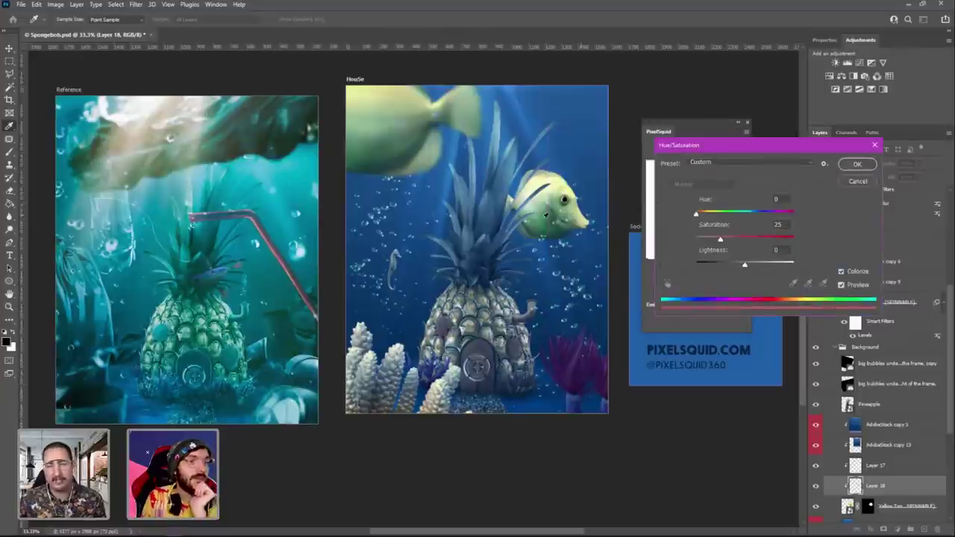
{"action": "left_click_drag", "start_coordinate": [718, 236], "coordinate": [749, 264]}
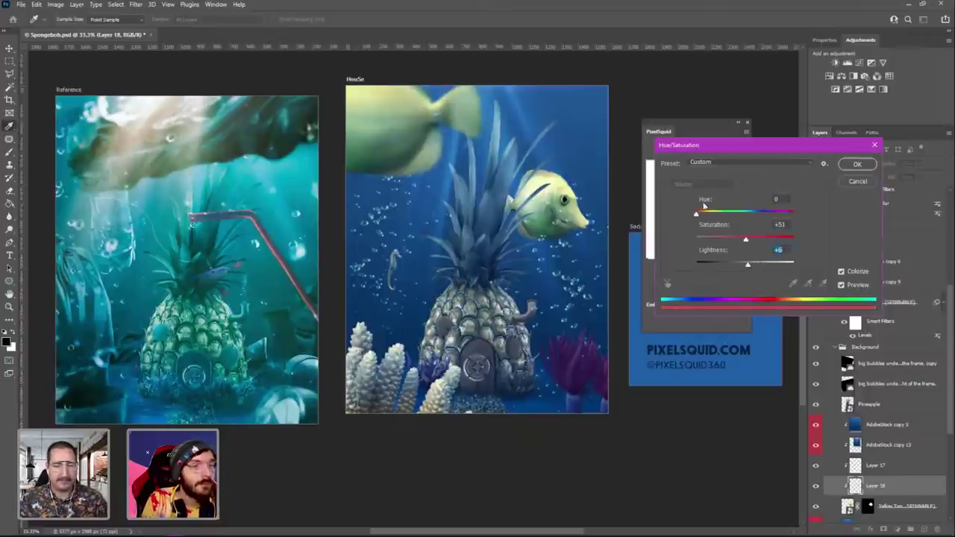
{"action": "left_click_drag", "start_coordinate": [696, 214], "coordinate": [700, 215]}
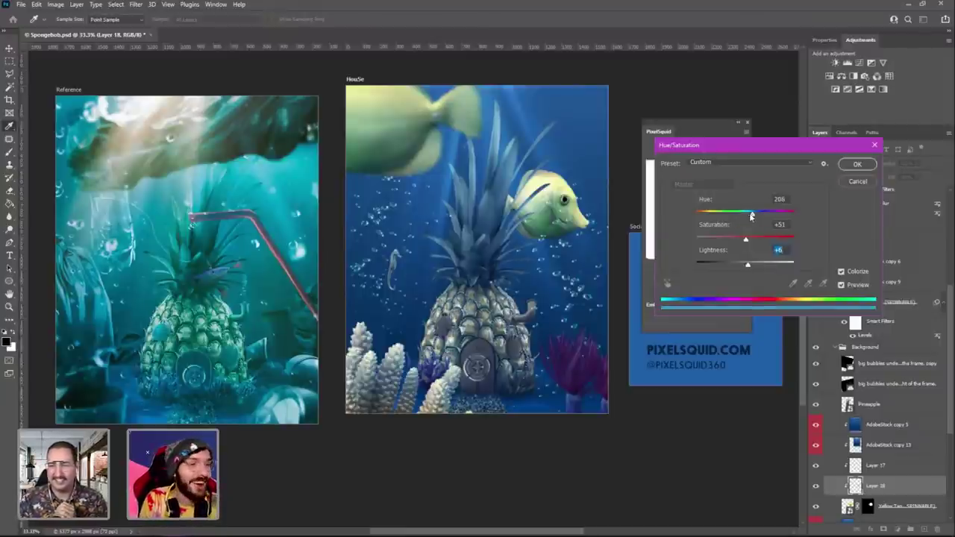
{"action": "mouse_move", "coordinate": [751, 215]}
{"action": "left_mouse_down"}
{"action": "mouse_move", "coordinate": [744, 219]}
{"action": "mouse_move", "coordinate": [774, 243]}
{"action": "mouse_move", "coordinate": [752, 216]}
{"action": "left_mouse_up"}
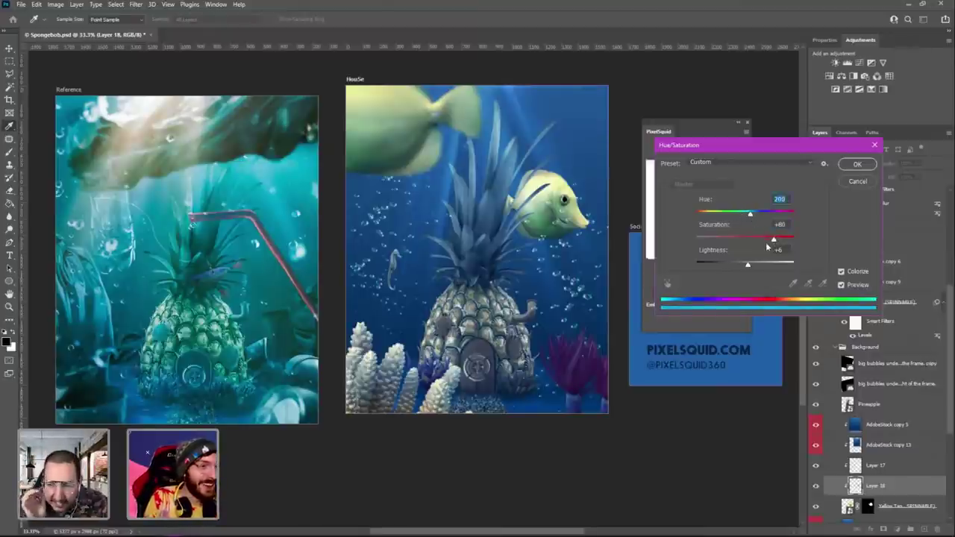
{"action": "left_click_drag", "start_coordinate": [750, 265], "coordinate": [748, 267]}
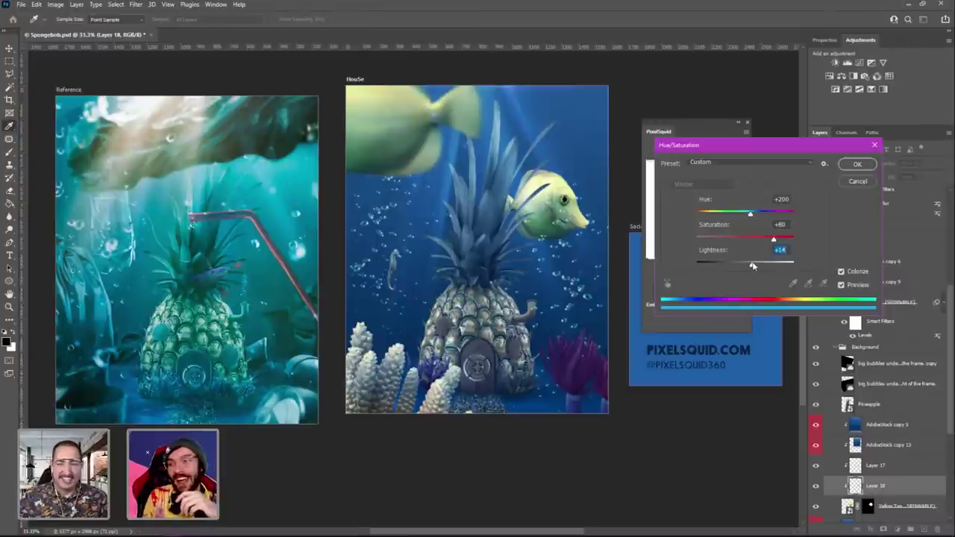
{"action": "left_click_drag", "start_coordinate": [753, 267], "coordinate": [751, 267]}
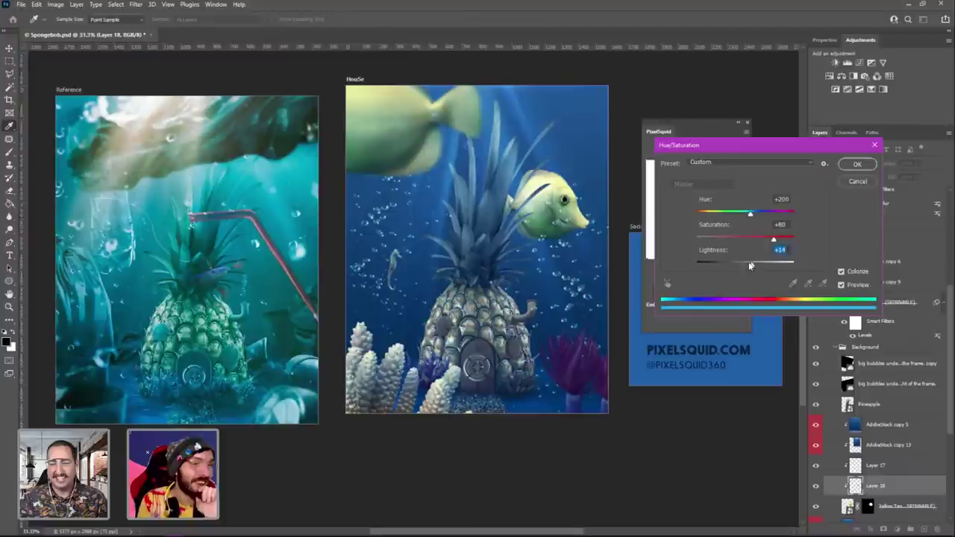
{"action": "left_click", "coordinate": [856, 165]}
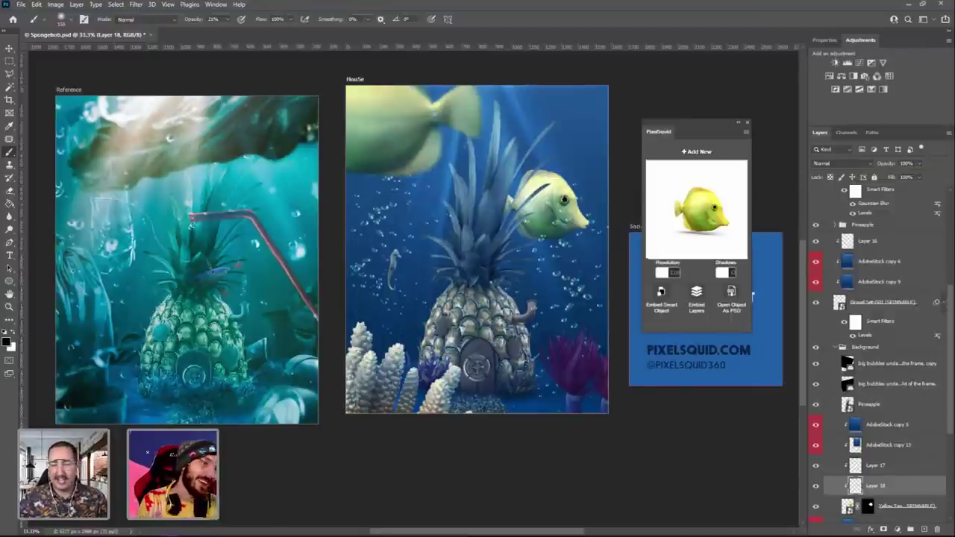
Make white the foreground colour and toggle the Yellow Tang fish visibility to compare.
{"action": "left_click", "coordinate": [891, 467]}
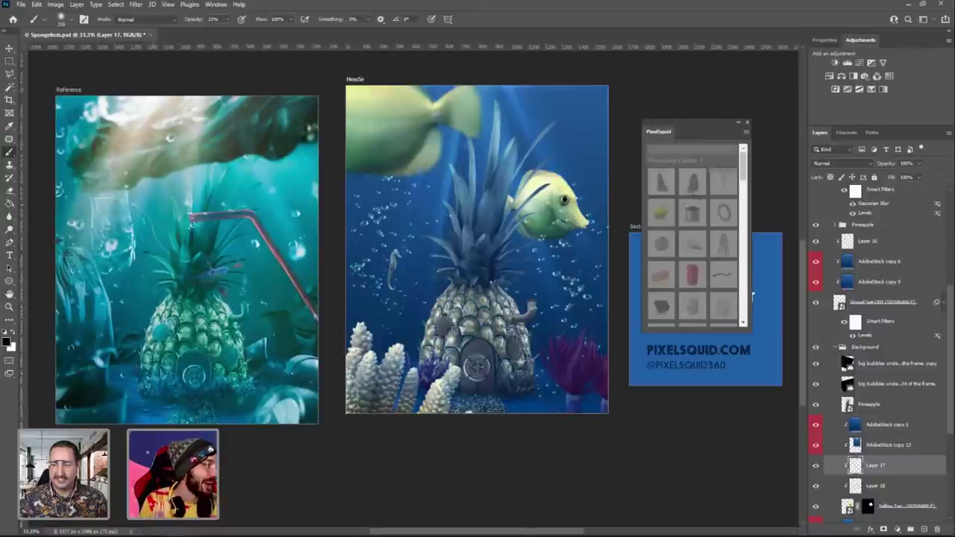
{"action": "left_click", "coordinate": [13, 332]}
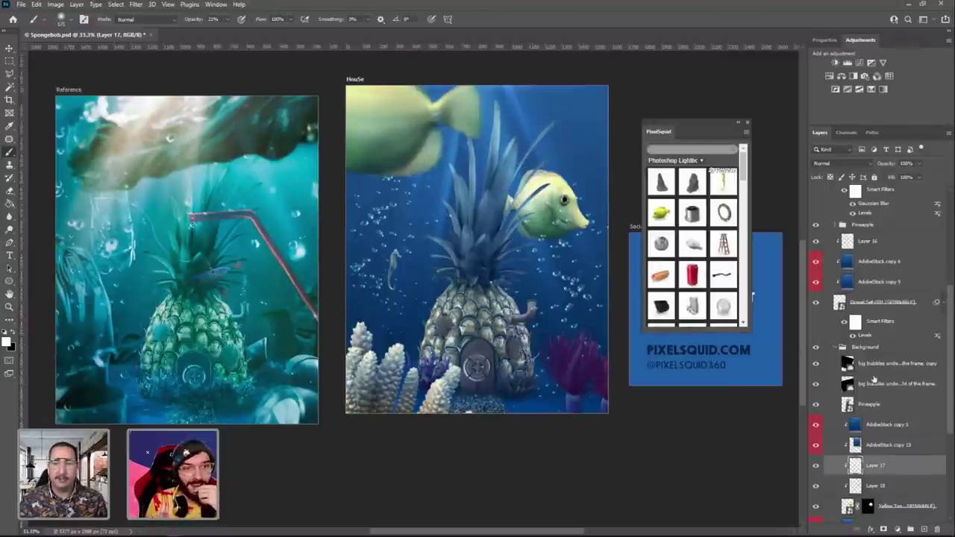
{"action": "left_click", "coordinate": [870, 306]}
{"action": "scroll", "coordinate": [870, 307], "scroll_direction": "up", "scroll_amount": 3}
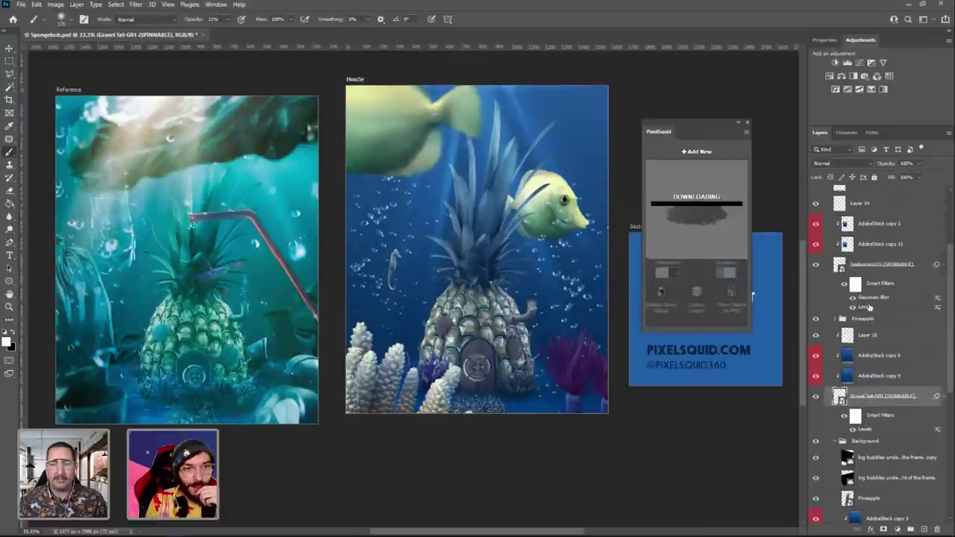
{"action": "scroll", "coordinate": [880, 351], "scroll_direction": "down", "scroll_amount": 6}
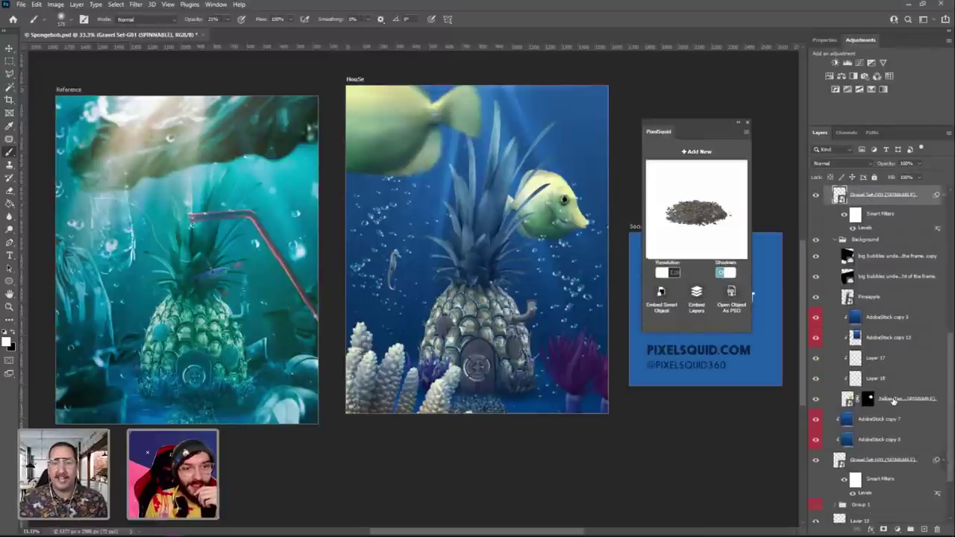
{"action": "scroll", "coordinate": [893, 401], "scroll_direction": "down", "scroll_amount": 1}
{"action": "left_click", "coordinate": [894, 373]}
{"action": "scroll", "coordinate": [882, 387], "scroll_direction": "down", "scroll_amount": 1}
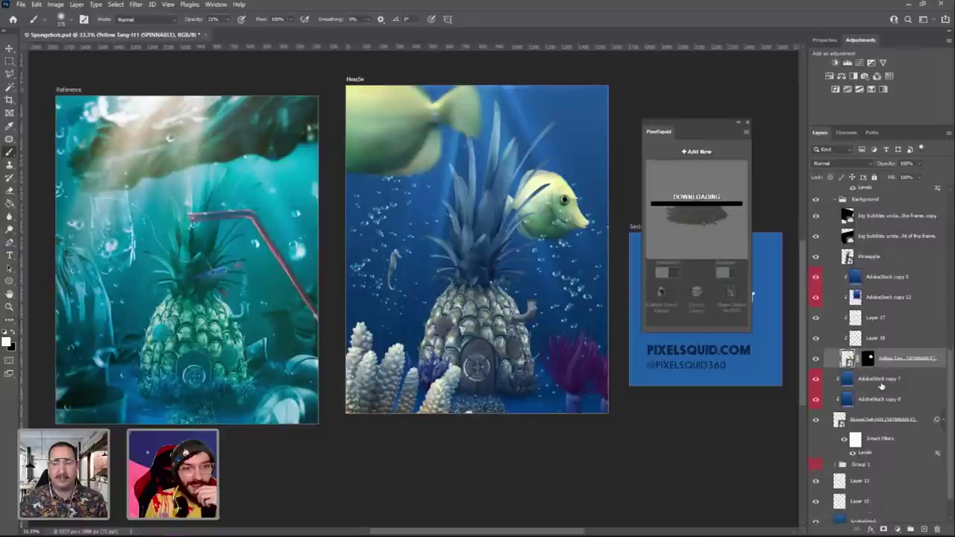
{"action": "scroll", "coordinate": [882, 387], "scroll_direction": "down", "scroll_amount": 1}
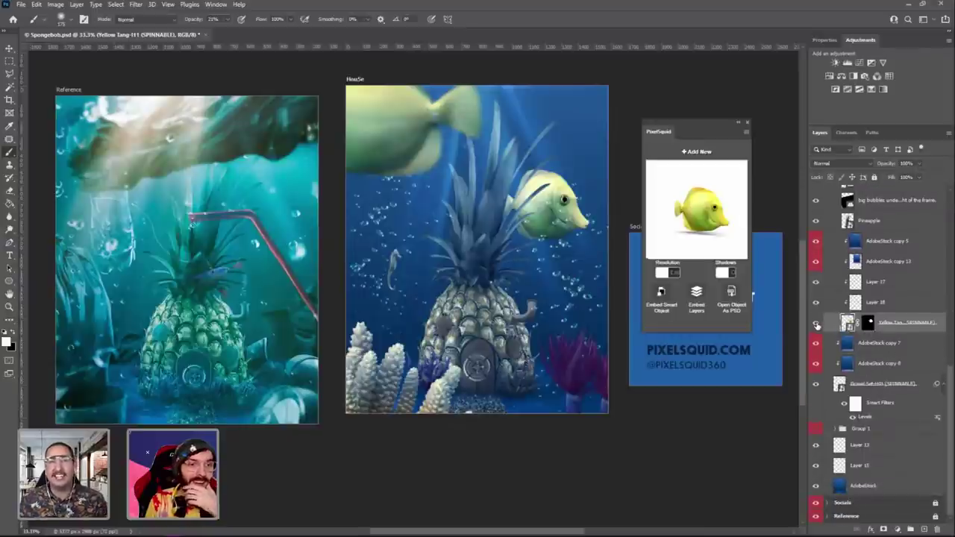
{"action": "left_click", "coordinate": [816, 323]}
{"action": "left_click", "coordinate": [817, 324]}
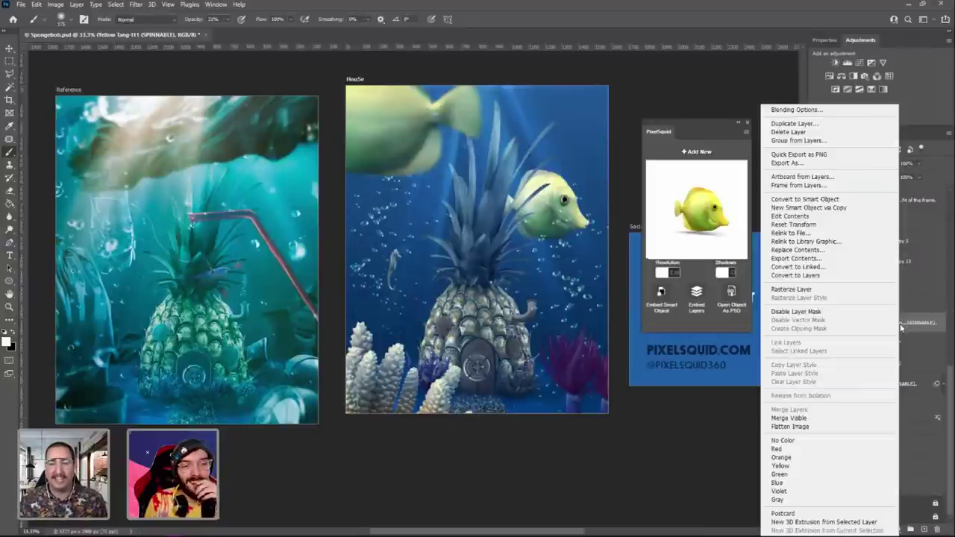
Toggle the Pineapple house visibility and bring up the big bubbles copy layer options.
{"action": "right_click", "coordinate": [903, 325]}
{"action": "left_click", "coordinate": [818, 290]}
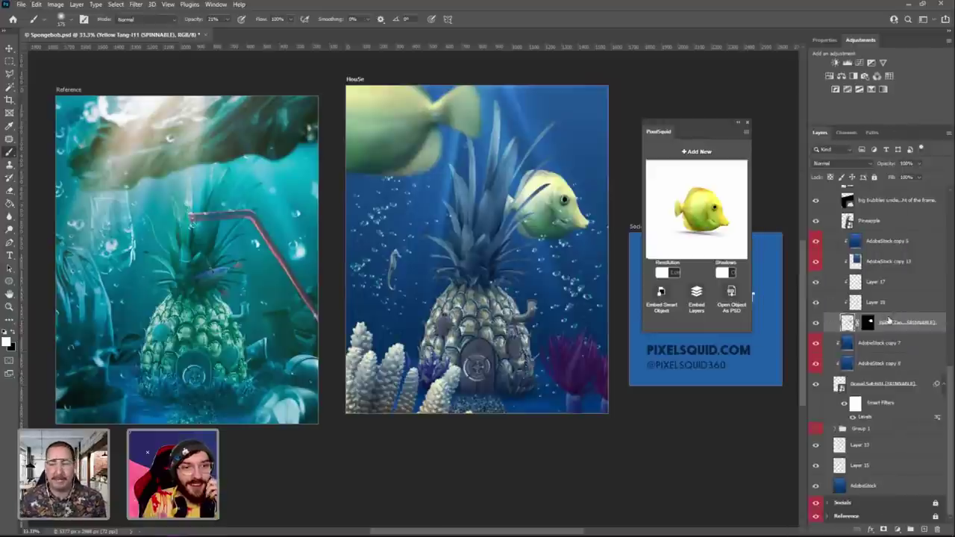
{"action": "scroll", "coordinate": [889, 321], "scroll_direction": "up", "scroll_amount": 3}
{"action": "left_click", "coordinate": [870, 333]}
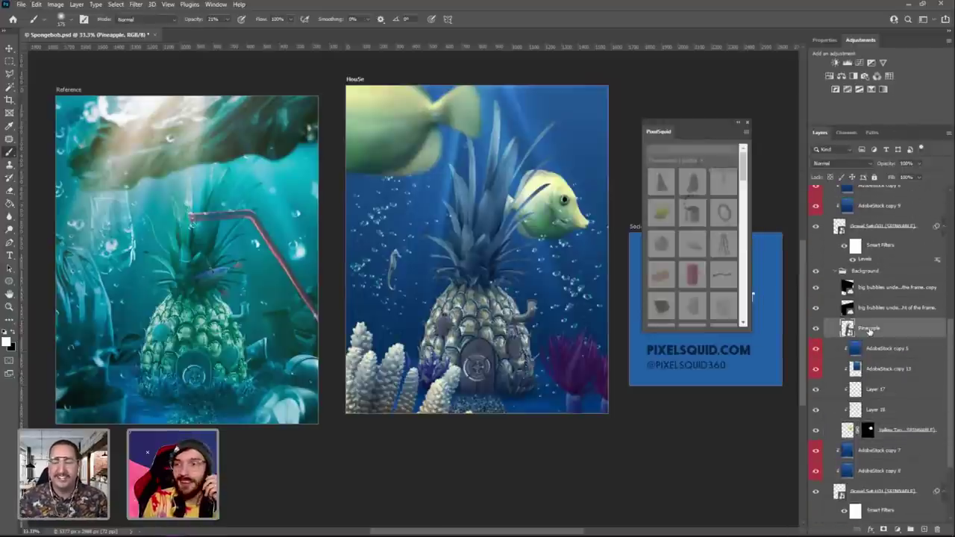
{"action": "left_click", "coordinate": [816, 329]}
{"action": "left_click", "coordinate": [817, 330]}
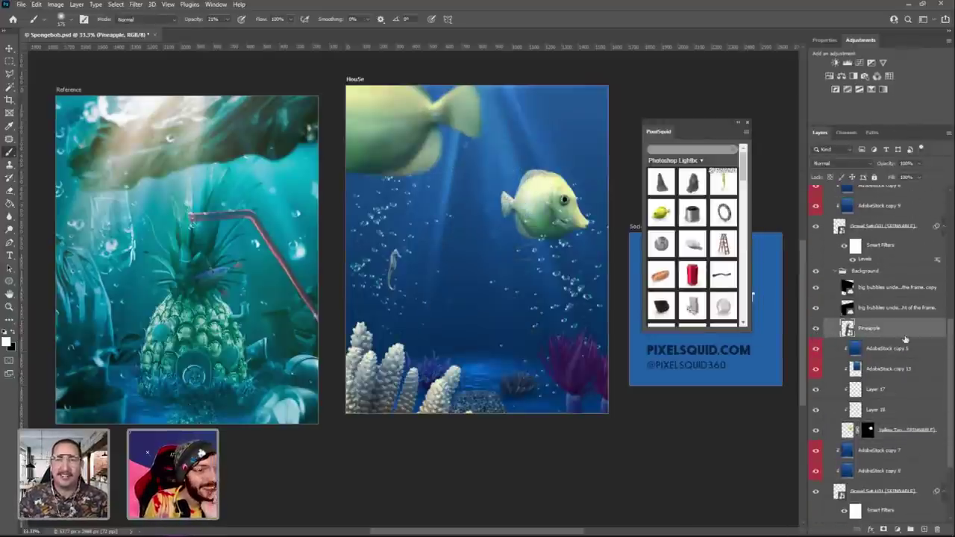
{"action": "scroll", "coordinate": [873, 383], "scroll_direction": "up", "scroll_amount": 3}
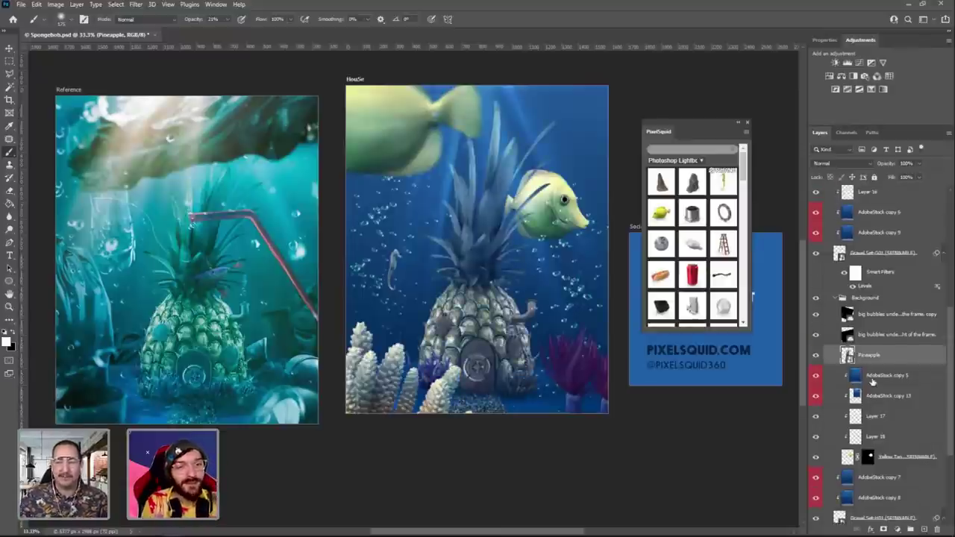
{"action": "right_click", "coordinate": [876, 384]}
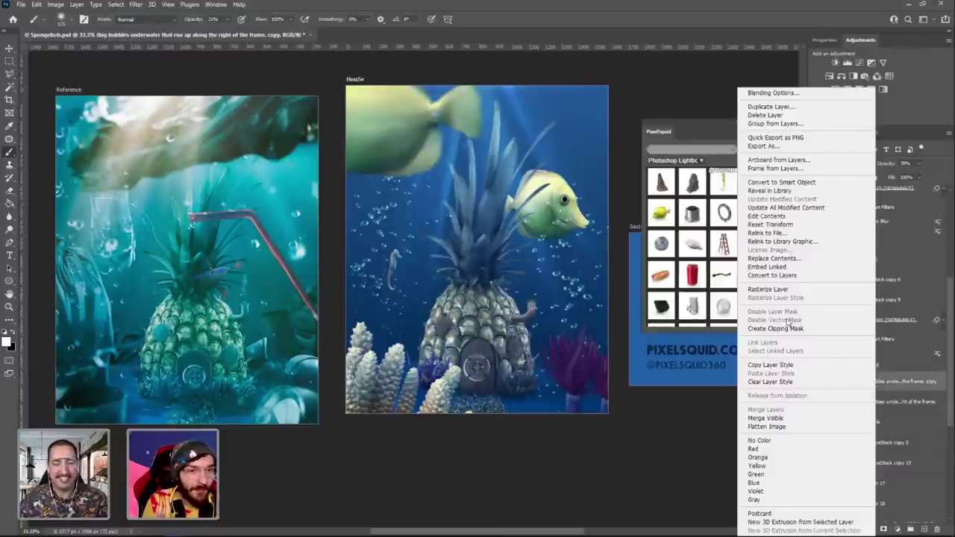
Rasterize the original big bubbles layer.
{"action": "left_click", "coordinate": [782, 297]}
{"action": "right_click", "coordinate": [877, 403]}
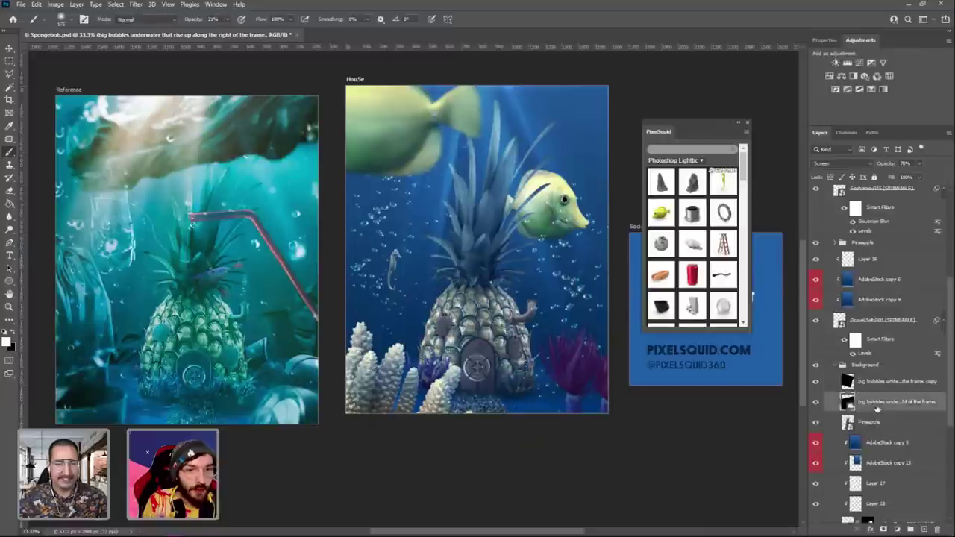
{"action": "left_click", "coordinate": [768, 290]}
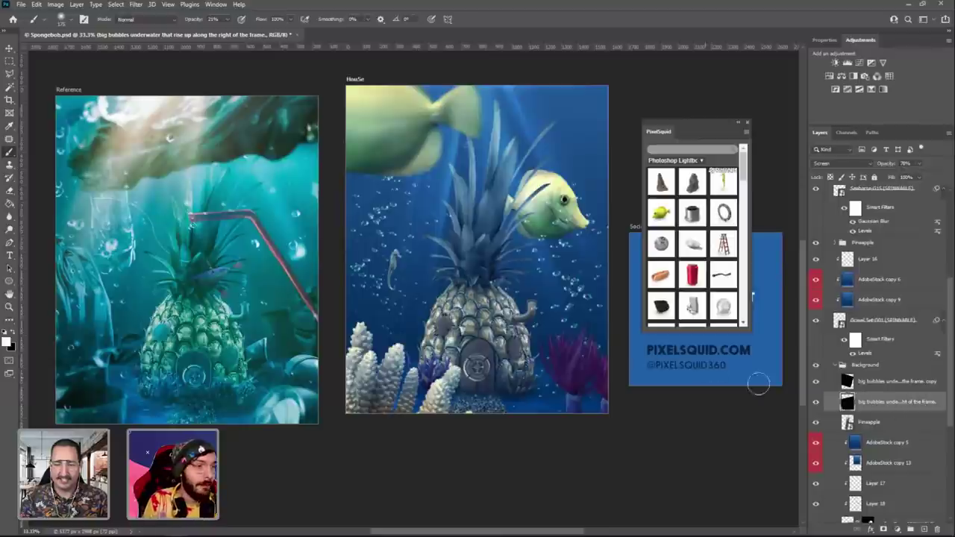
Drag the bubbles layer upward so the bubbles rise over the pineapple house.
{"action": "left_click", "coordinate": [9, 46]}
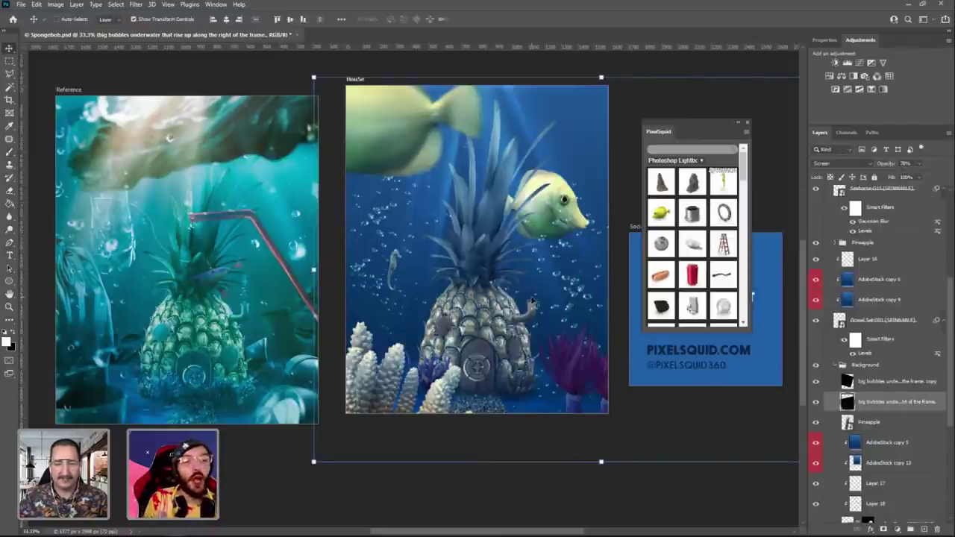
{"action": "left_click_drag", "start_coordinate": [566, 327], "coordinate": [579, 245]}
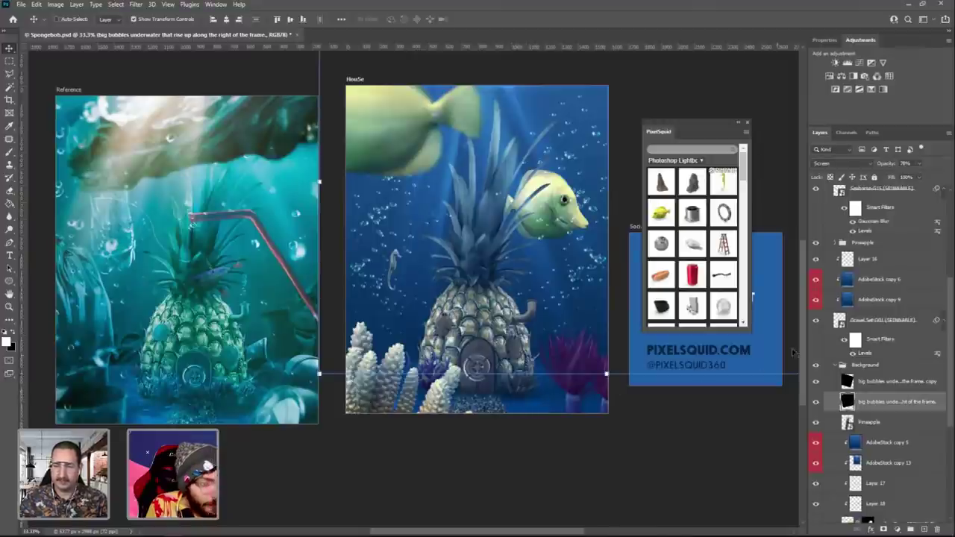
{"action": "scroll", "coordinate": [896, 420], "scroll_direction": "down", "scroll_amount": 3}
Add Layer 19 above AdobeStock copy 5 and brush soft black shading around the house base.
{"action": "left_click", "coordinate": [892, 375]}
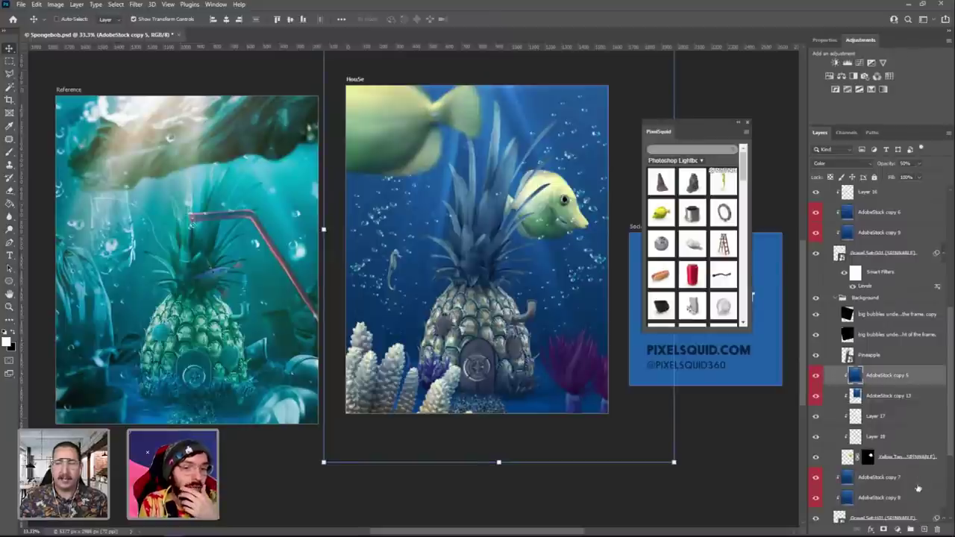
{"action": "left_click", "coordinate": [925, 530]}
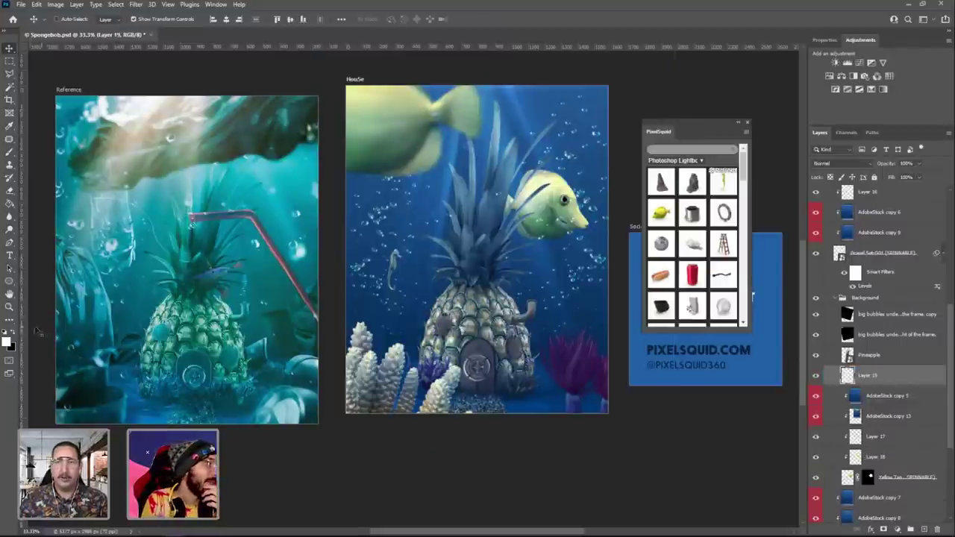
{"action": "key", "text": "x"}
{"action": "left_click", "coordinate": [9, 152]}
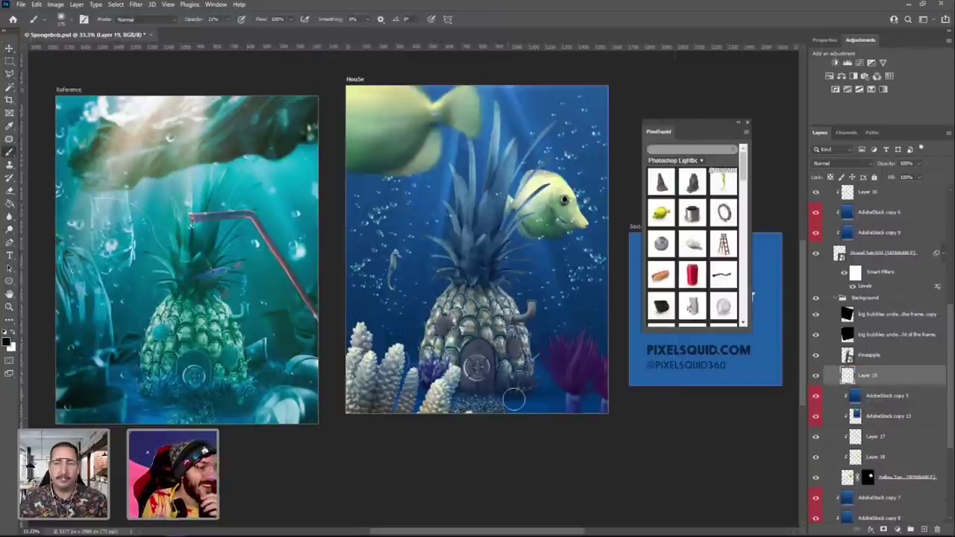
{"action": "mouse_move", "coordinate": [513, 401]}
{"action": "left_mouse_down"}
{"action": "mouse_move", "coordinate": [522, 401]}
{"action": "mouse_move", "coordinate": [507, 402]}
{"action": "left_mouse_up"}
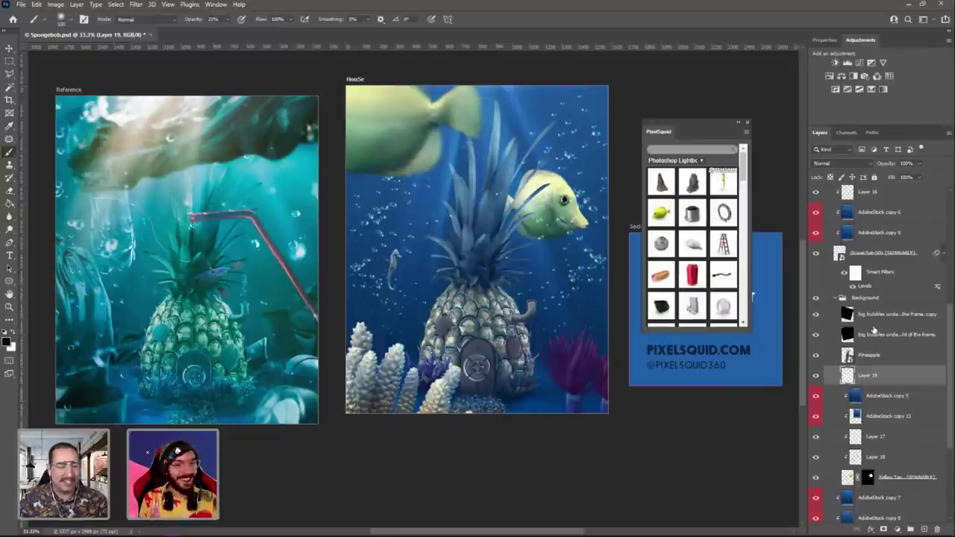
{"action": "left_click", "coordinate": [815, 377]}
{"action": "left_click", "coordinate": [816, 378]}
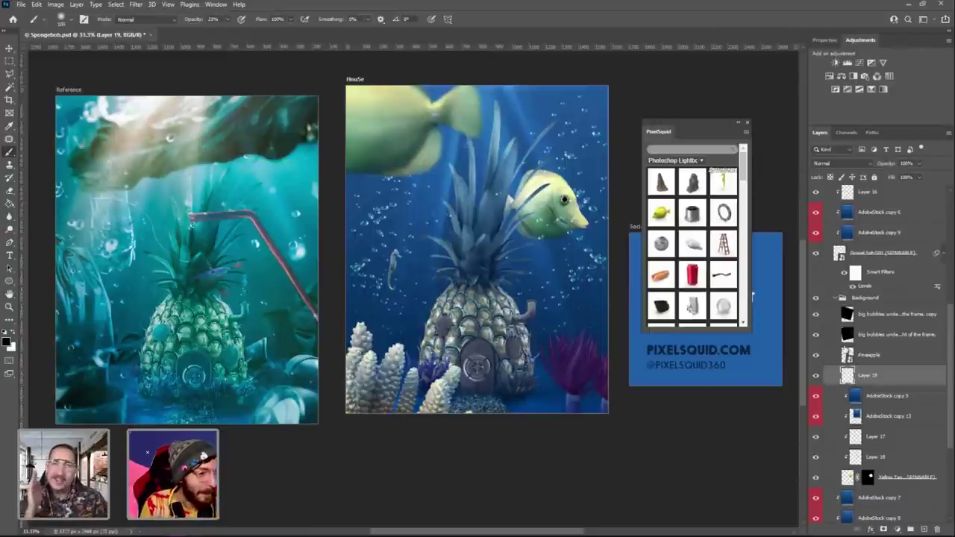
{"action": "scroll", "coordinate": [842, 418], "scroll_direction": "down", "scroll_amount": 3}
{"action": "scroll", "coordinate": [842, 418], "scroll_direction": "up", "scroll_amount": 6}
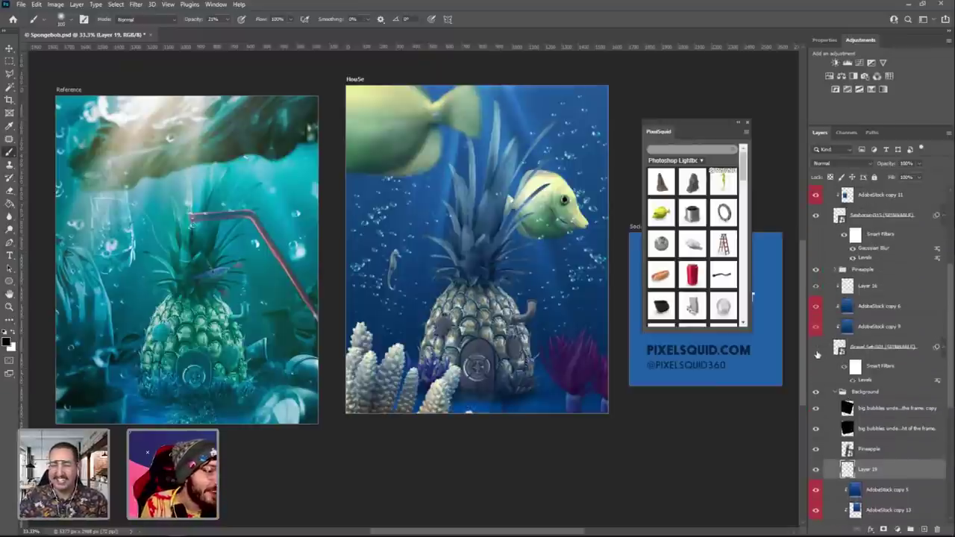
{"action": "left_click", "coordinate": [839, 348]}
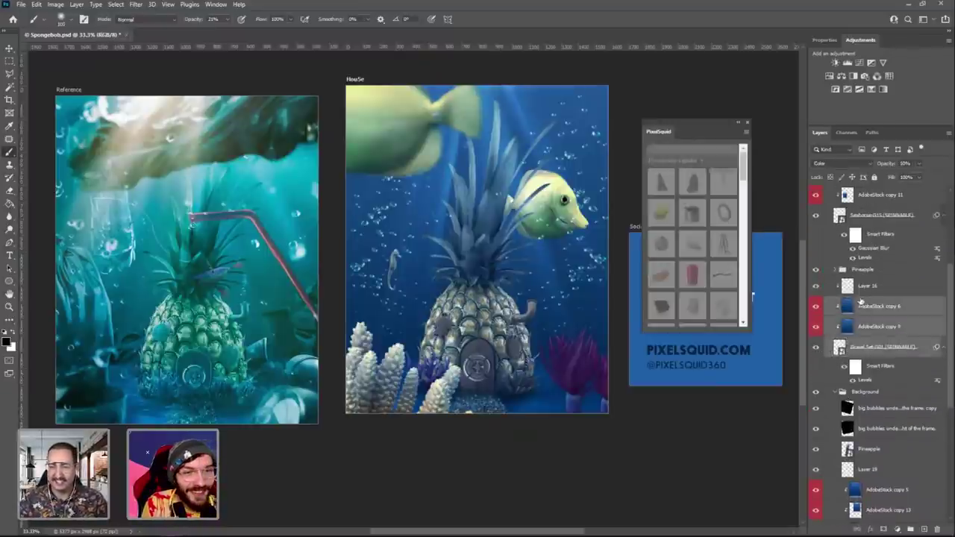
{"action": "left_click", "coordinate": [862, 307], "text": "shift"}
{"action": "left_click", "coordinate": [864, 288], "text": "shift"}
{"action": "scroll", "coordinate": [863, 332], "scroll_direction": "down", "scroll_amount": 2}
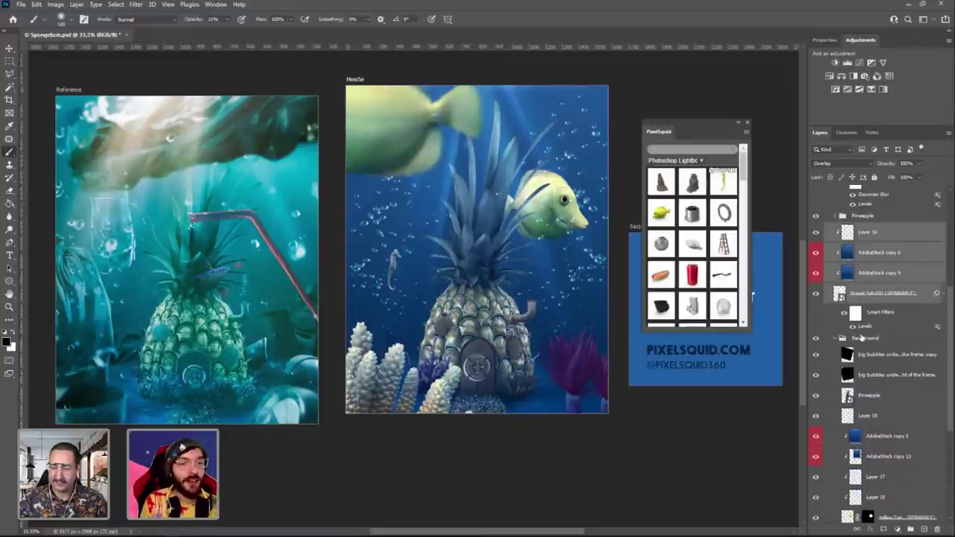
{"action": "scroll", "coordinate": [851, 351], "scroll_direction": "down", "scroll_amount": 2}
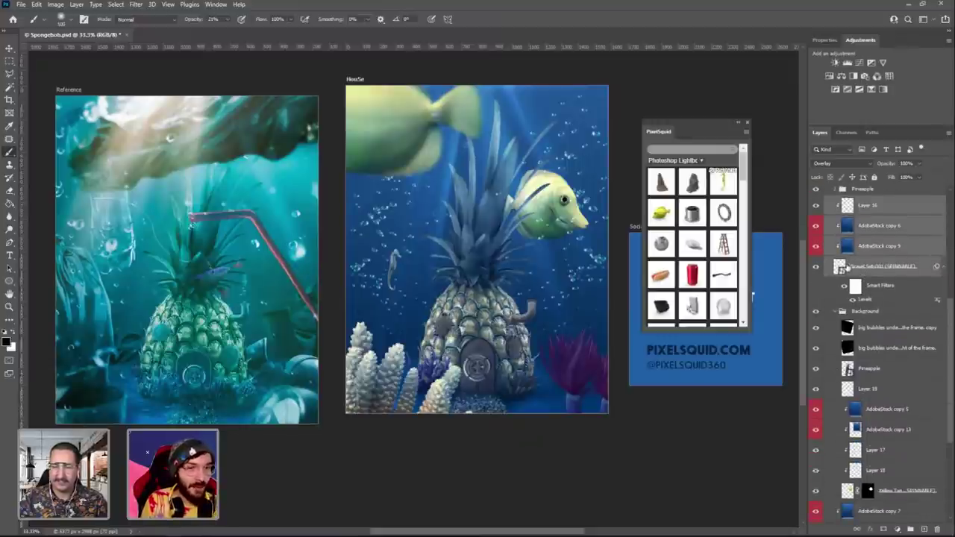
{"action": "left_click_drag", "start_coordinate": [838, 267], "coordinate": [856, 393]}
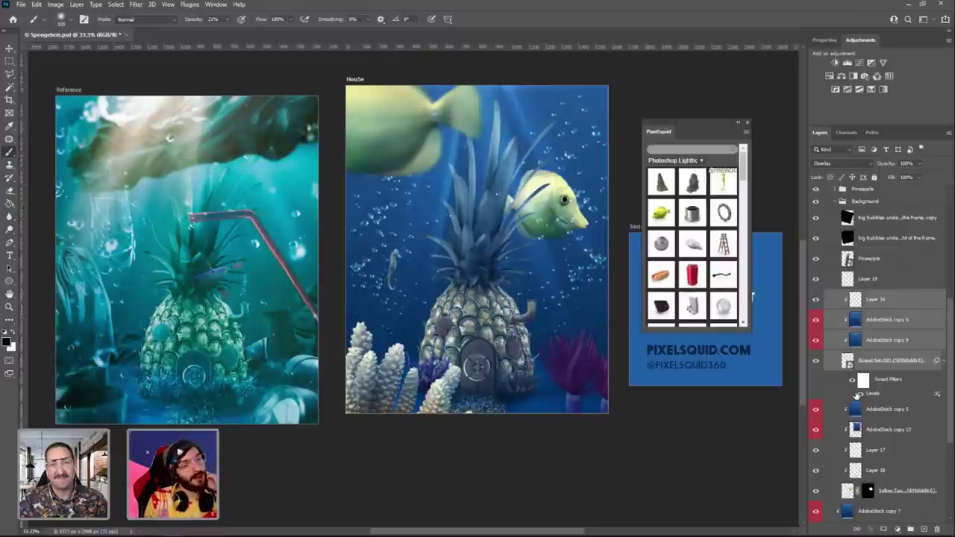
{"action": "left_click", "coordinate": [27, 4]}
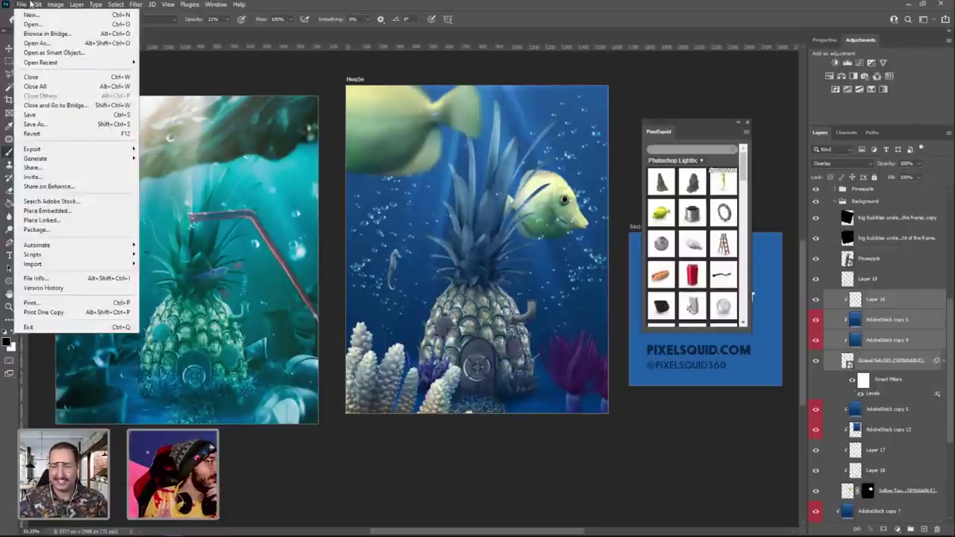
{"action": "left_click", "coordinate": [45, 14]}
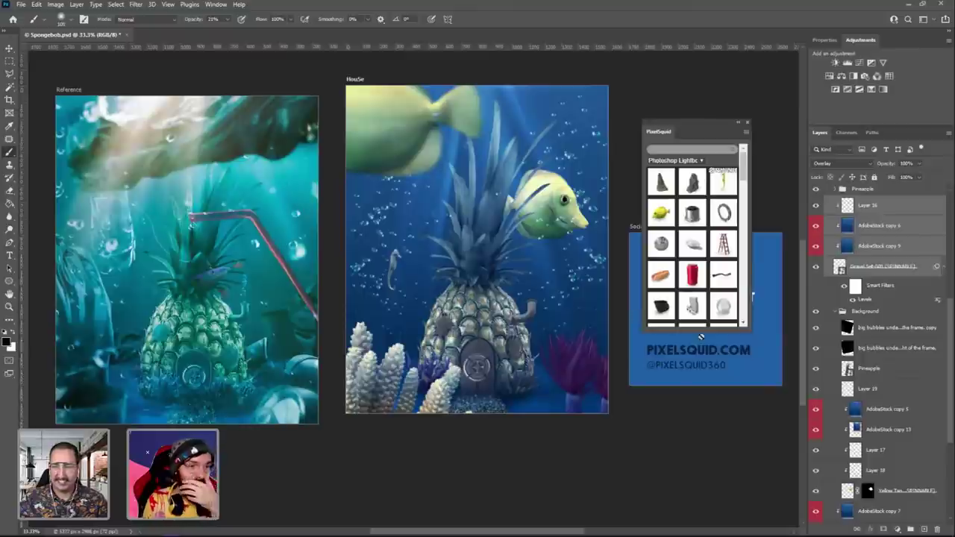
{"action": "left_click", "coordinate": [864, 270]}
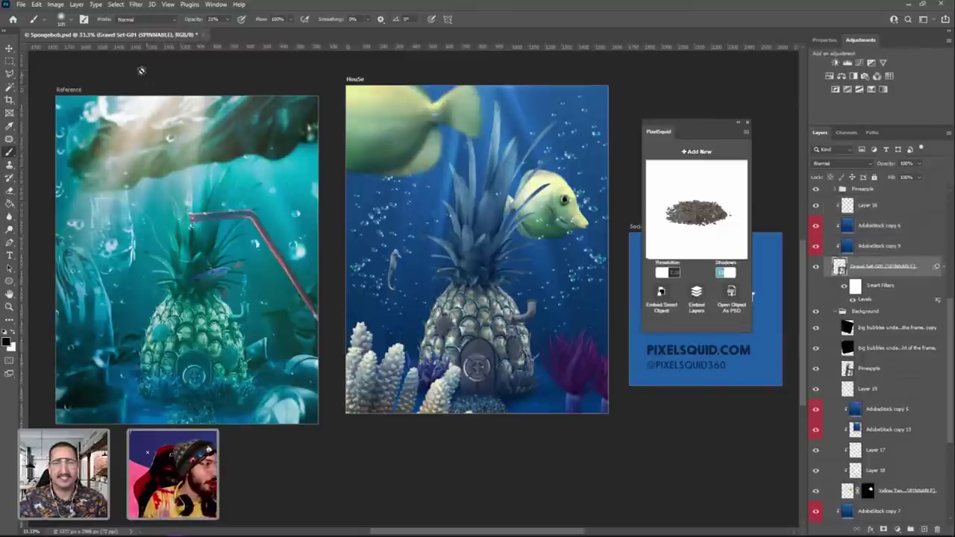
Apply an Exposure smart filter of about -0.45 to the Gravel Set-G01 smart object.
{"action": "left_click", "coordinate": [56, 4]}
{"action": "mouse_move", "coordinate": [82, 29]}
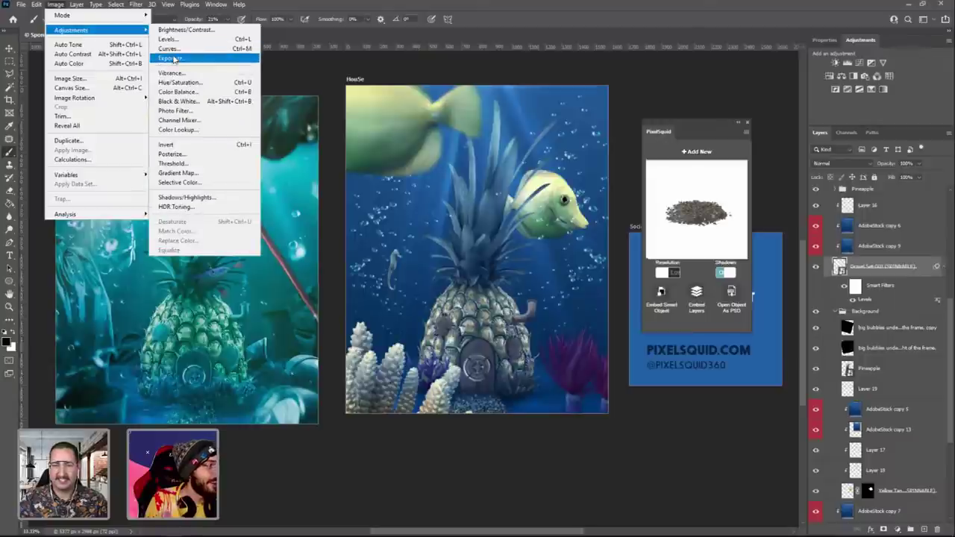
{"action": "left_click", "coordinate": [172, 58]}
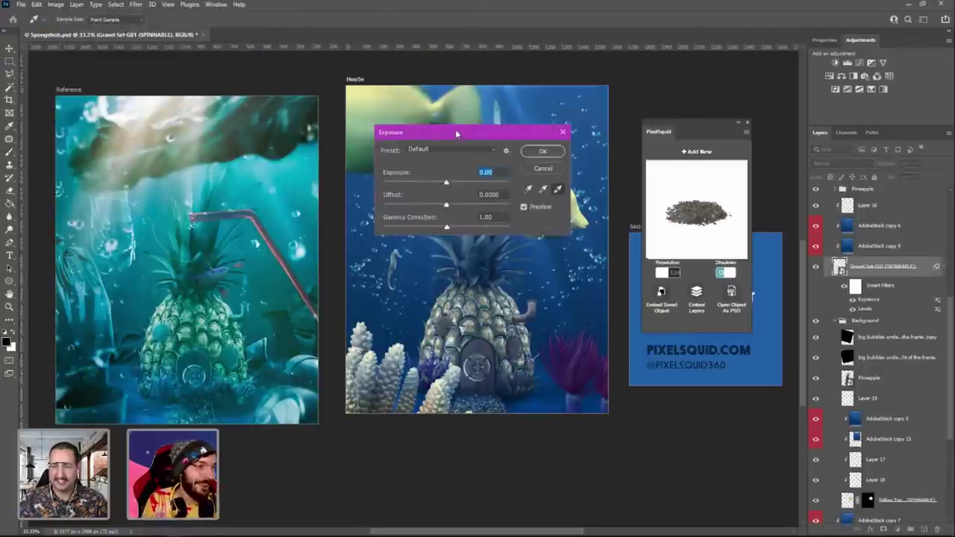
{"action": "left_click_drag", "start_coordinate": [459, 133], "coordinate": [626, 138]}
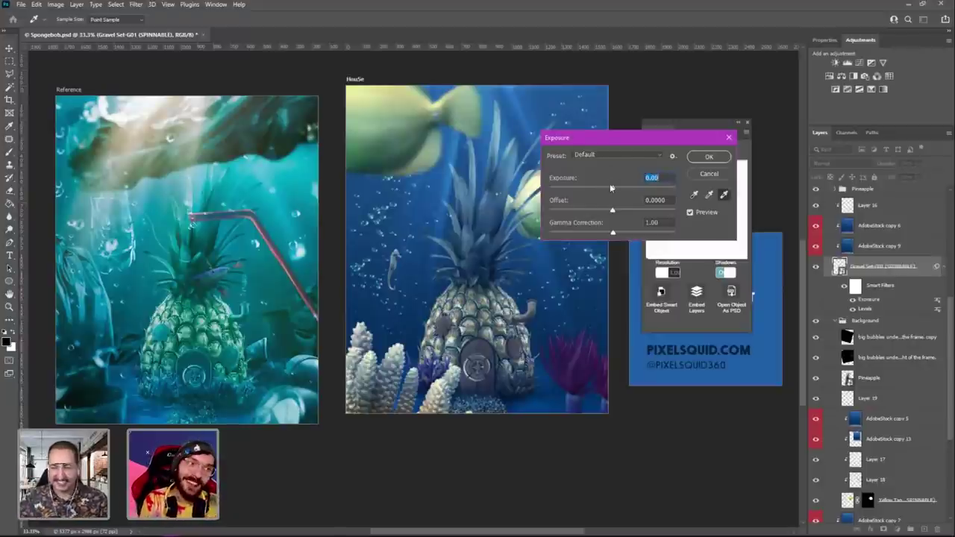
{"action": "left_click_drag", "start_coordinate": [611, 185], "coordinate": [608, 190]}
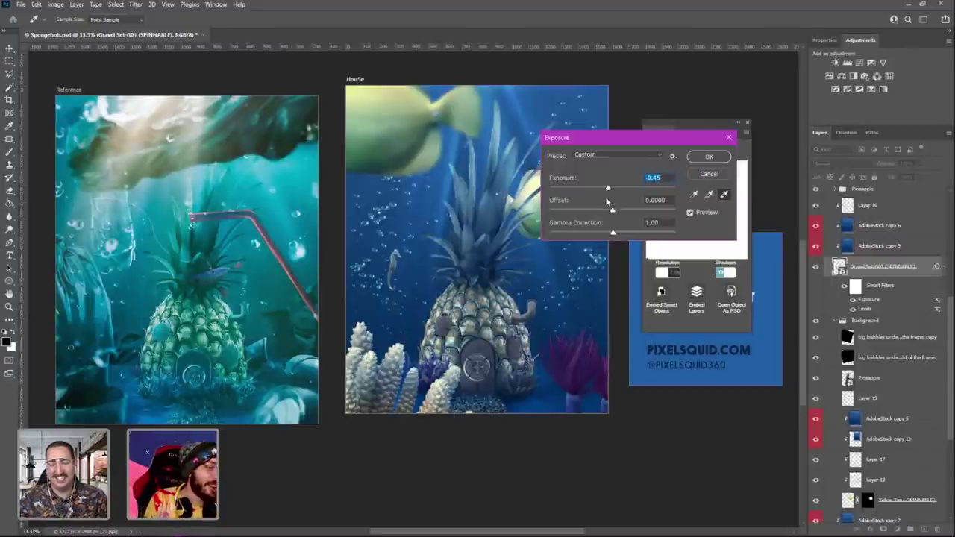
{"action": "left_click", "coordinate": [707, 157]}
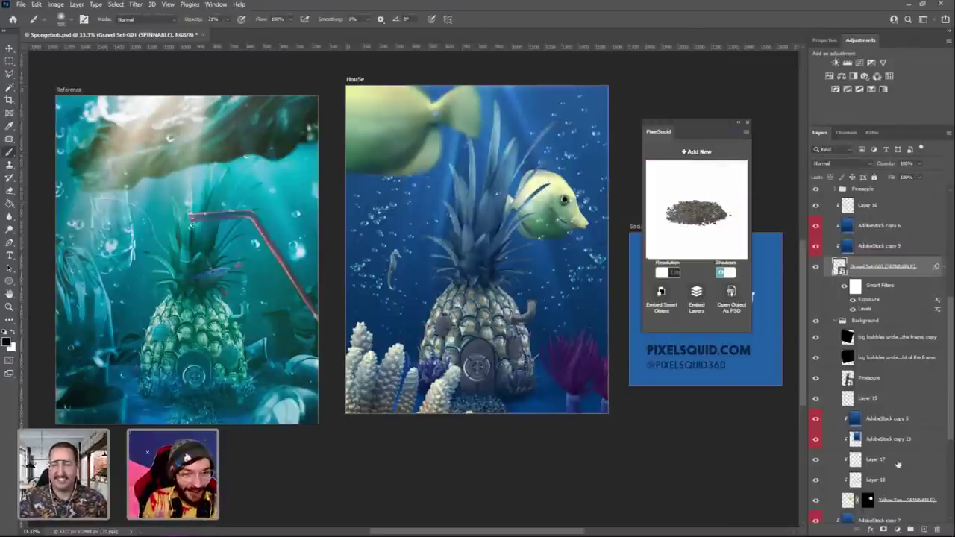
Add Layer 20 above the gravel set with opacity lowered to about 52%.
{"action": "left_click", "coordinate": [924, 530]}
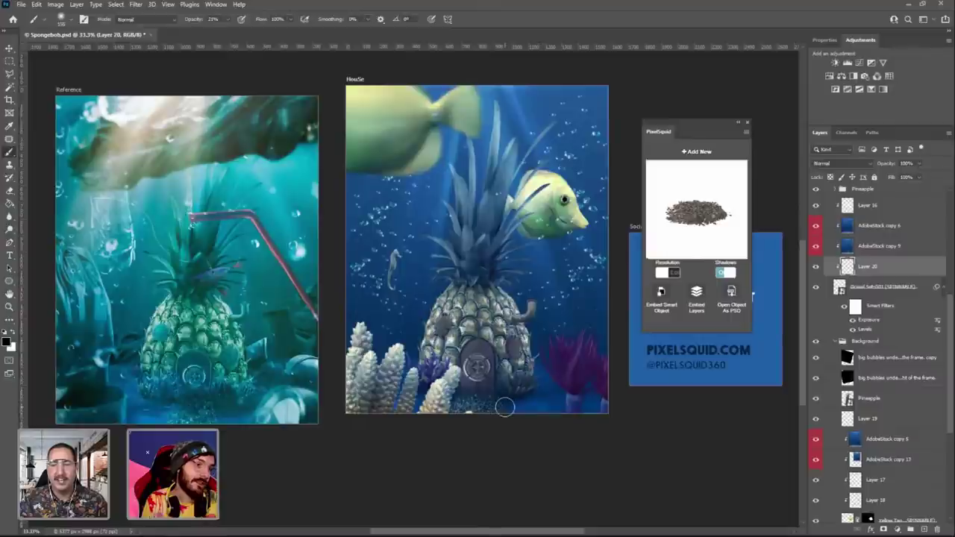
{"action": "left_click", "coordinate": [922, 163]}
{"action": "left_click_drag", "start_coordinate": [902, 178], "coordinate": [898, 177]}
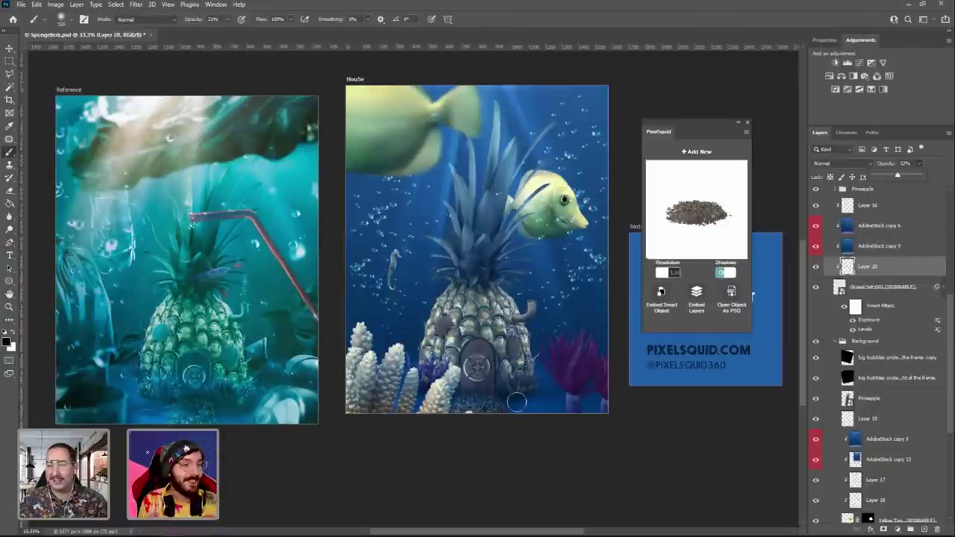
{"action": "scroll", "coordinate": [902, 413], "scroll_direction": "down", "scroll_amount": 2}
Add a trial Layer 21 clipped to Pineapple, check it, then delete it.
{"action": "left_click", "coordinate": [874, 372]}
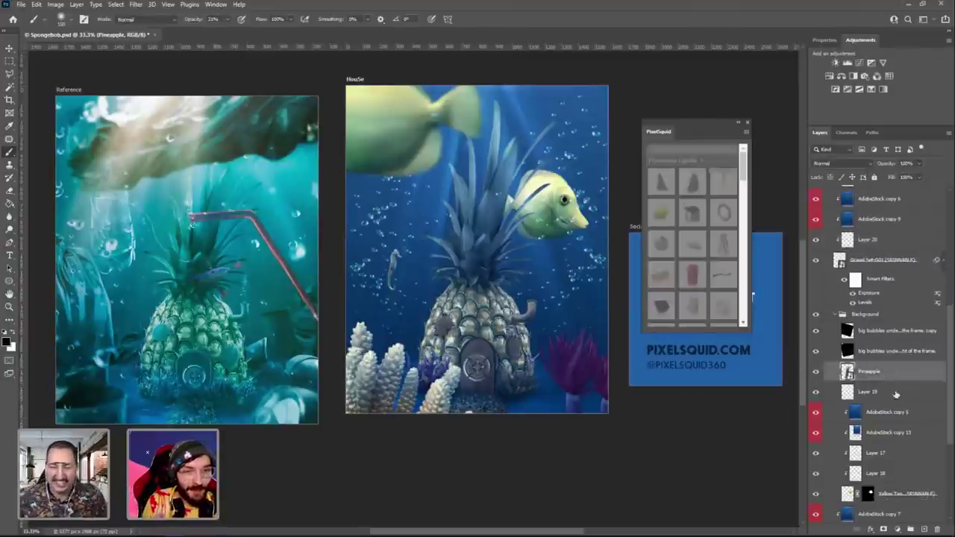
{"action": "left_click", "coordinate": [925, 528]}
{"action": "right_click", "coordinate": [875, 379]}
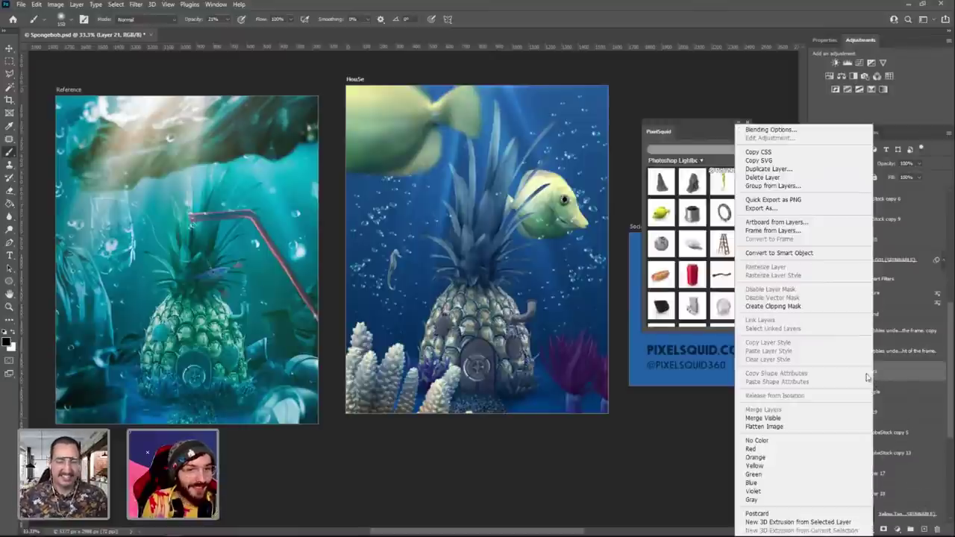
{"action": "left_click", "coordinate": [769, 308]}
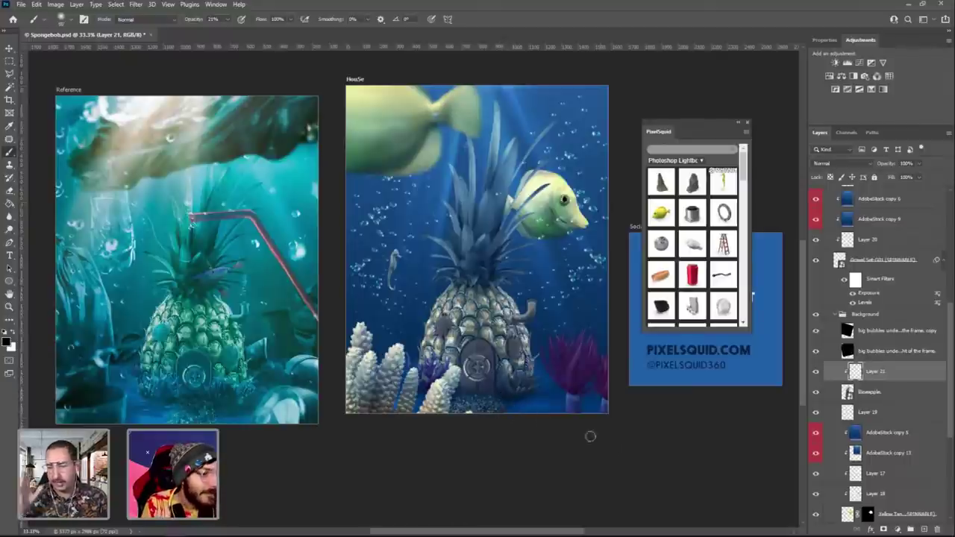
{"action": "left_click", "coordinate": [816, 372]}
{"action": "left_click", "coordinate": [816, 372]}
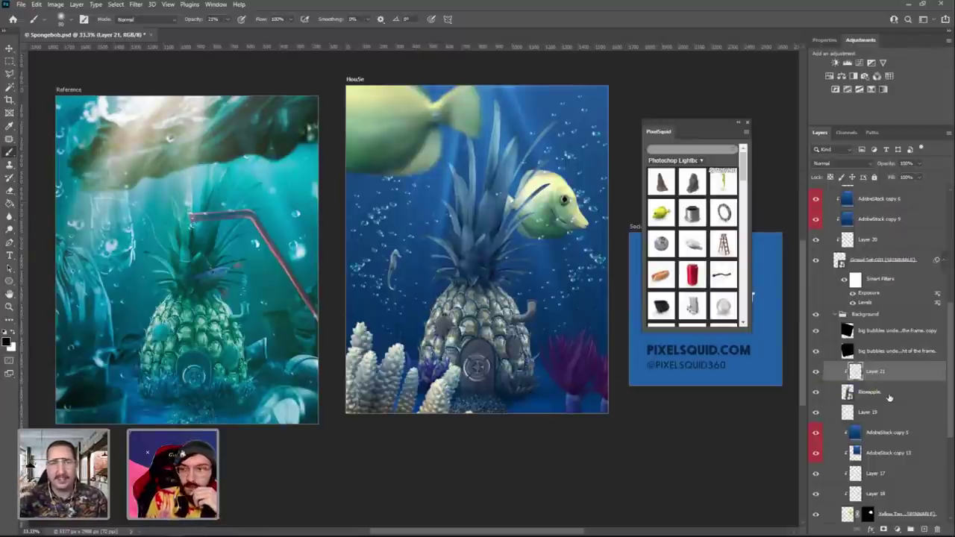
{"action": "key", "text": "Delete"}
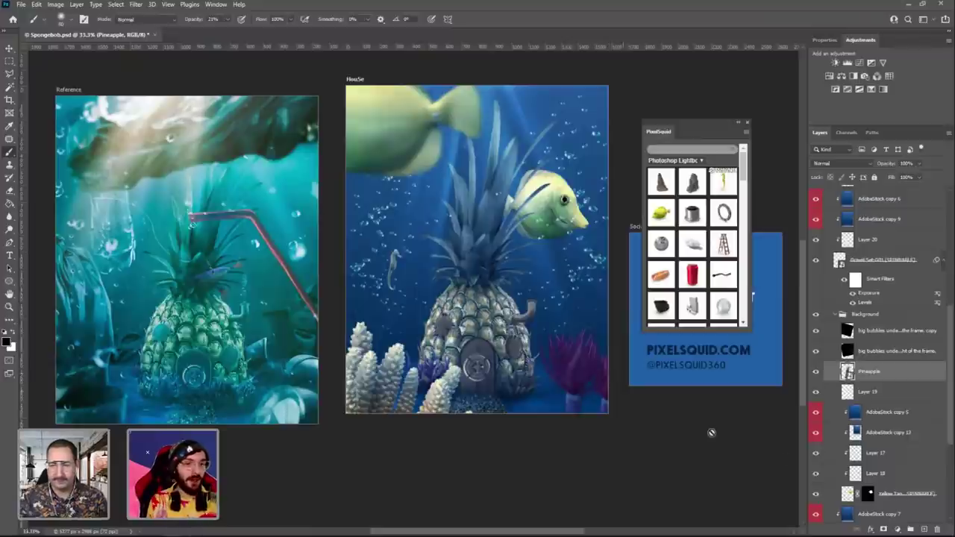
{"action": "scroll", "coordinate": [854, 456], "scroll_direction": "down", "scroll_amount": 5}
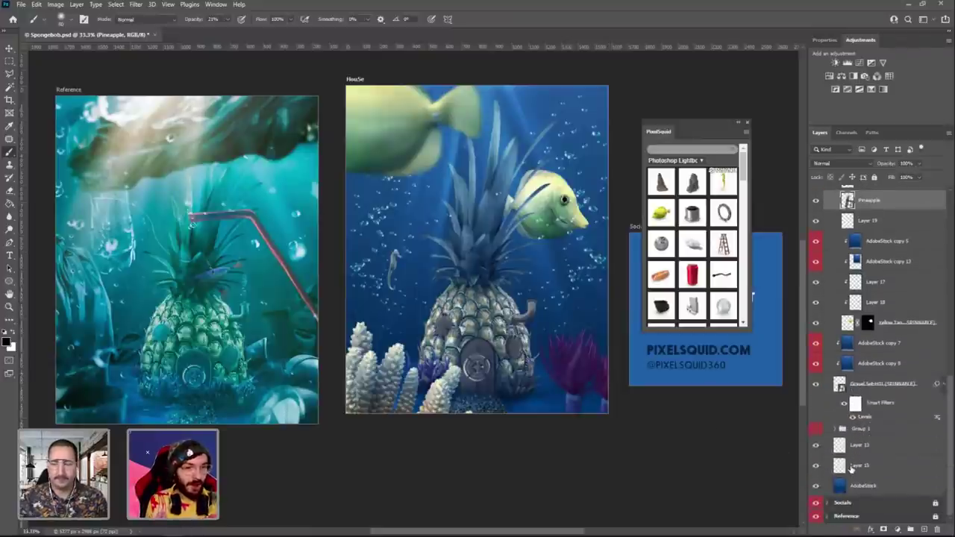
Lower Layer 15's opacity to 70% and select the Gravel Set-G01 layer.
{"action": "left_click", "coordinate": [851, 466]}
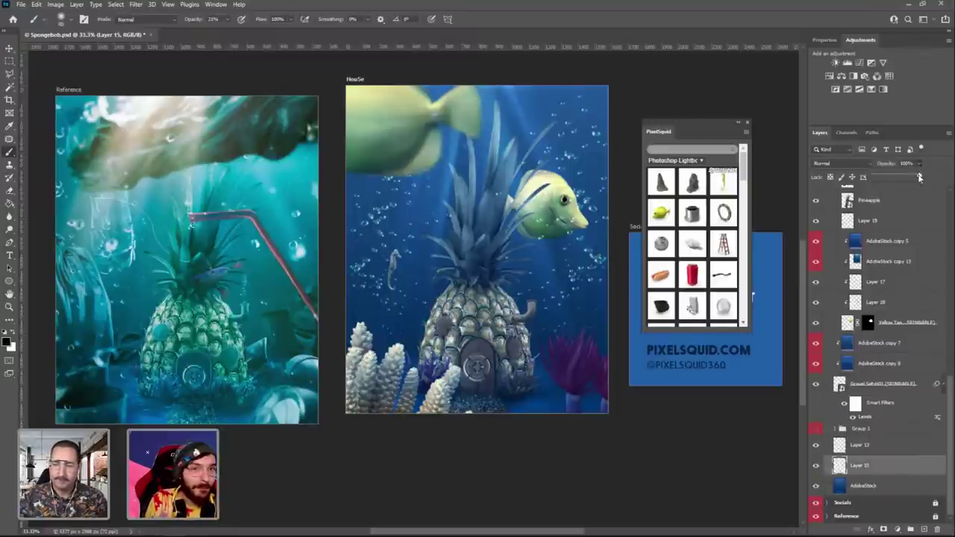
{"action": "left_click_drag", "start_coordinate": [920, 177], "coordinate": [906, 177]}
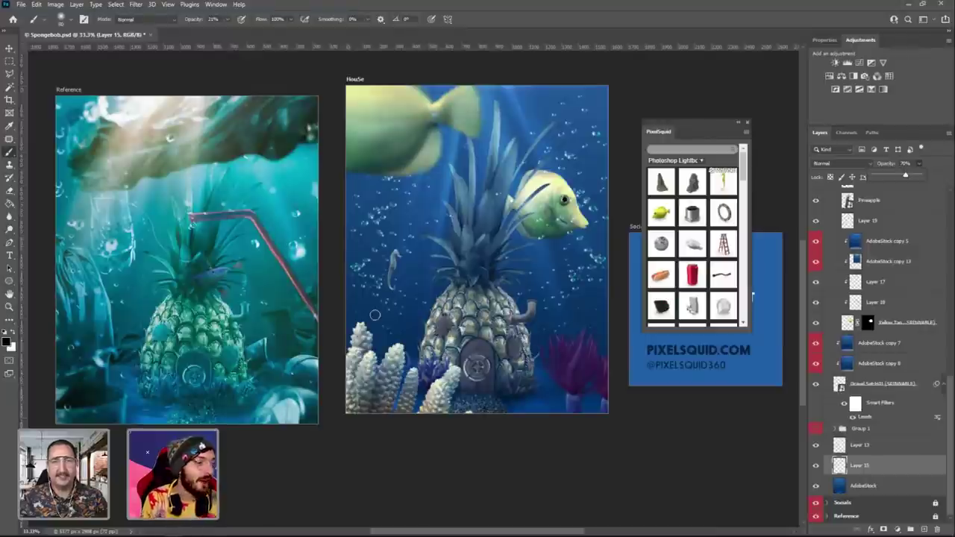
{"action": "key", "text": "v"}
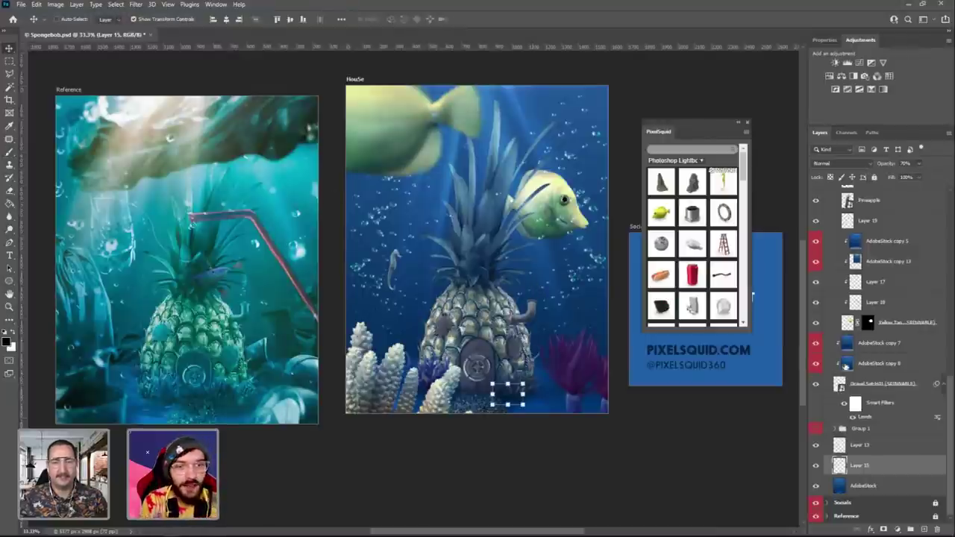
{"action": "left_click", "coordinate": [858, 351]}
{"action": "scroll", "coordinate": [858, 351], "scroll_direction": "up", "scroll_amount": 5}
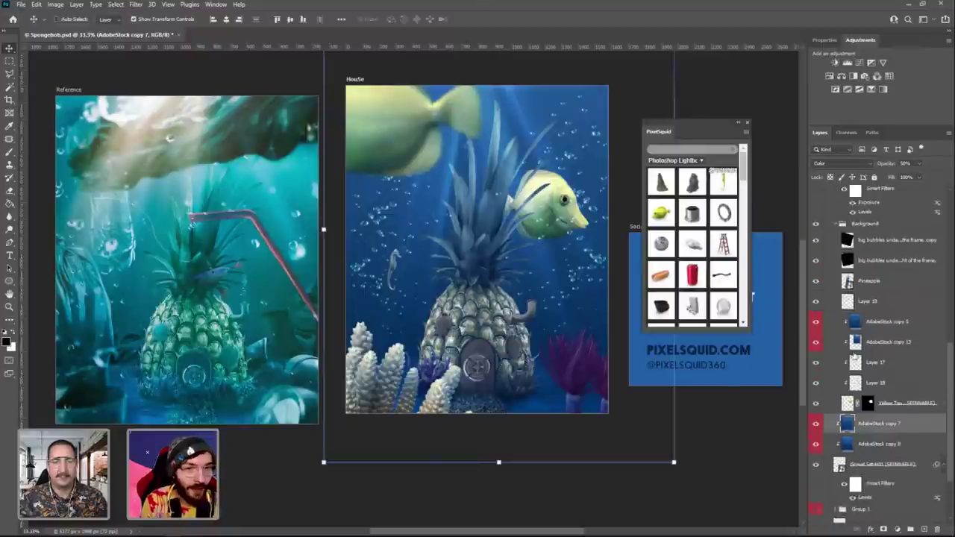
{"action": "scroll", "coordinate": [871, 353], "scroll_direction": "up", "scroll_amount": 5}
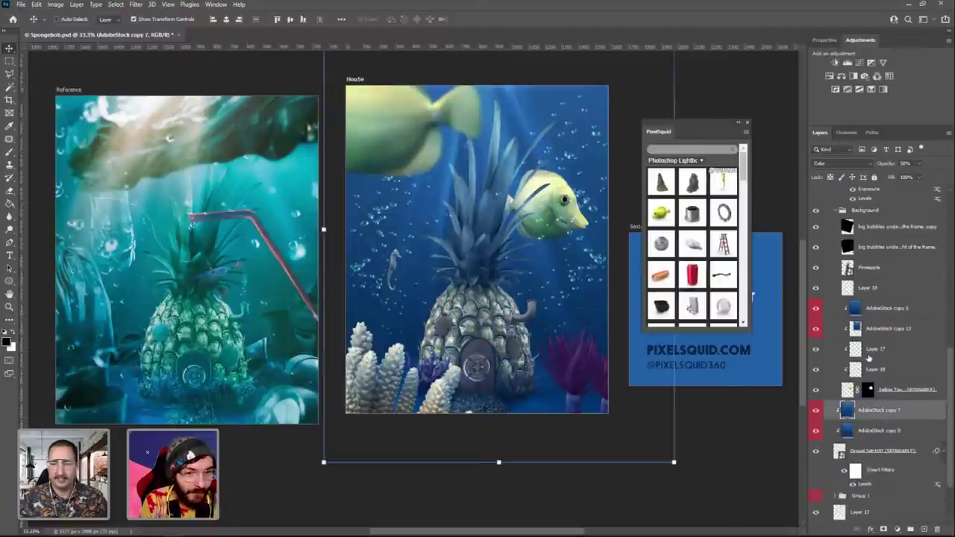
{"action": "left_click", "coordinate": [852, 360]}
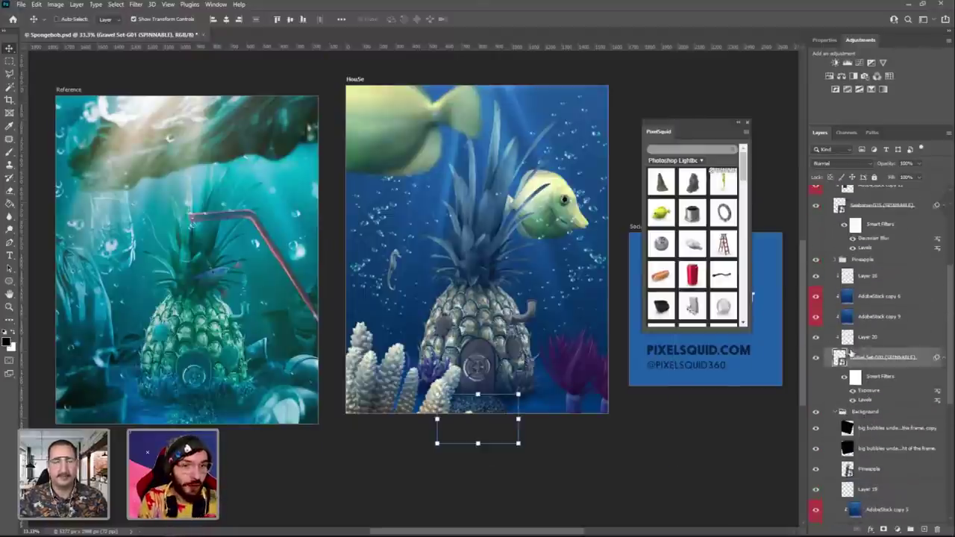
{"action": "scroll", "coordinate": [851, 351], "scroll_direction": "up", "scroll_amount": 3}
In the expanded Pineapple group, shift AdobeStock copy 2 163 px down, then select AdobeStock copy 10.
{"action": "left_click", "coordinate": [837, 341]}
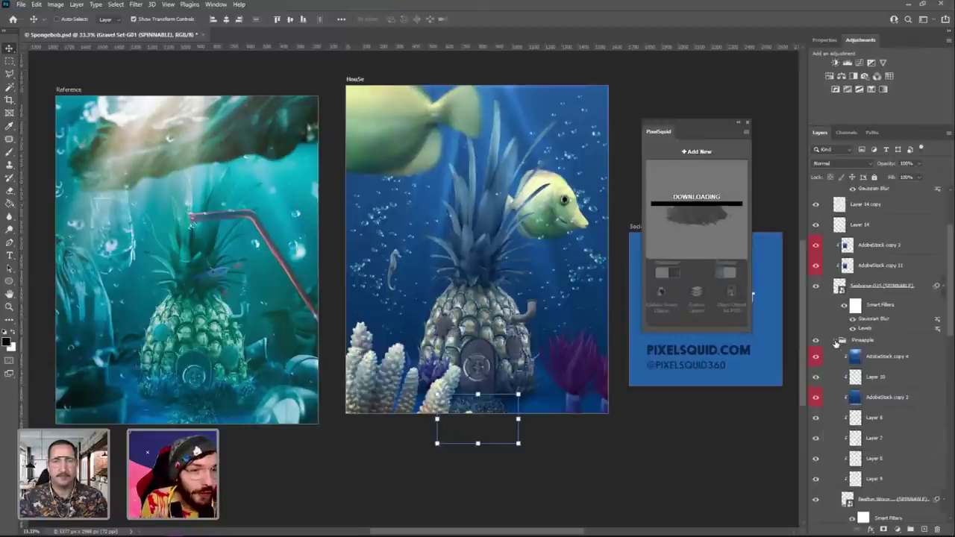
{"action": "left_click", "coordinate": [837, 341]}
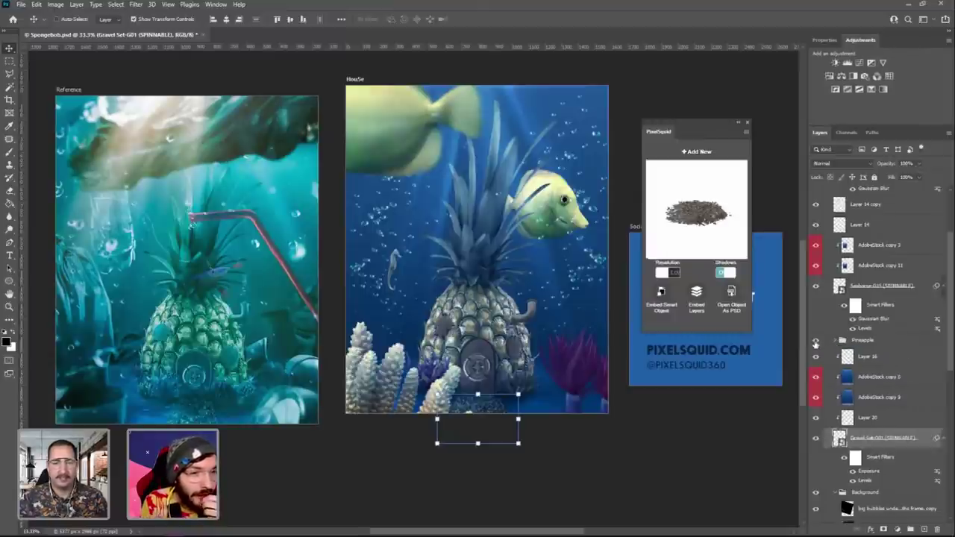
{"action": "left_click", "coordinate": [815, 340]}
{"action": "left_click", "coordinate": [816, 341]}
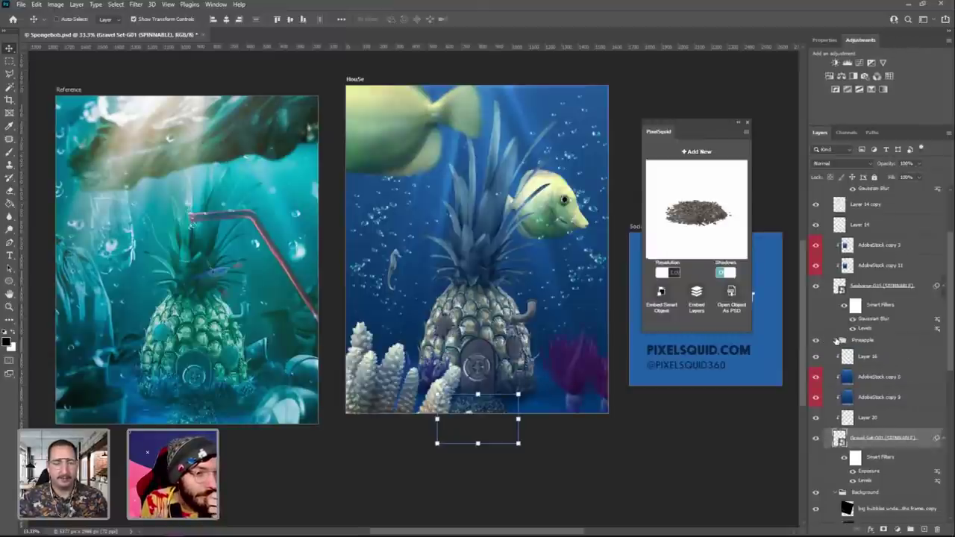
{"action": "left_click", "coordinate": [836, 340]}
{"action": "scroll", "coordinate": [836, 340], "scroll_direction": "down", "scroll_amount": 4}
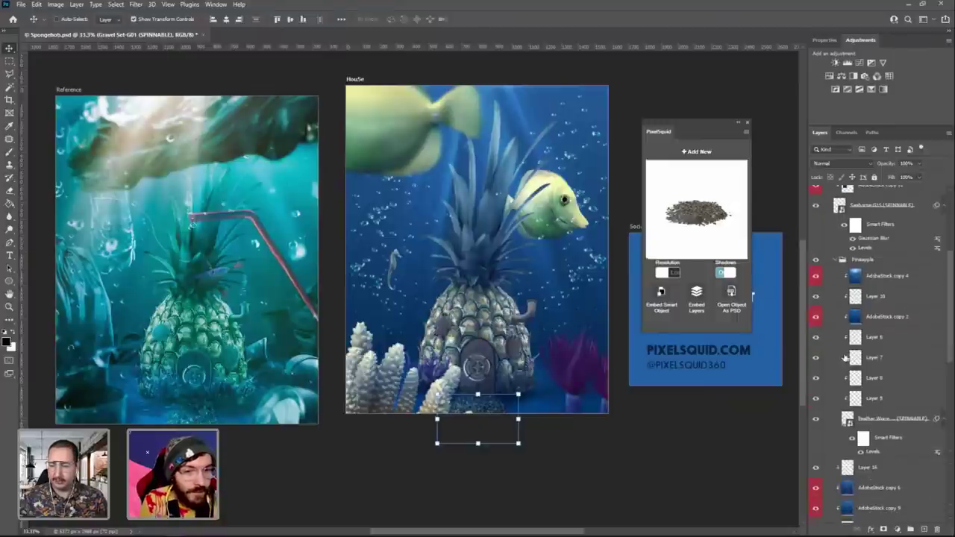
{"action": "left_click", "coordinate": [863, 317]}
{"action": "left_click_drag", "start_coordinate": [540, 313], "coordinate": [543, 347]}
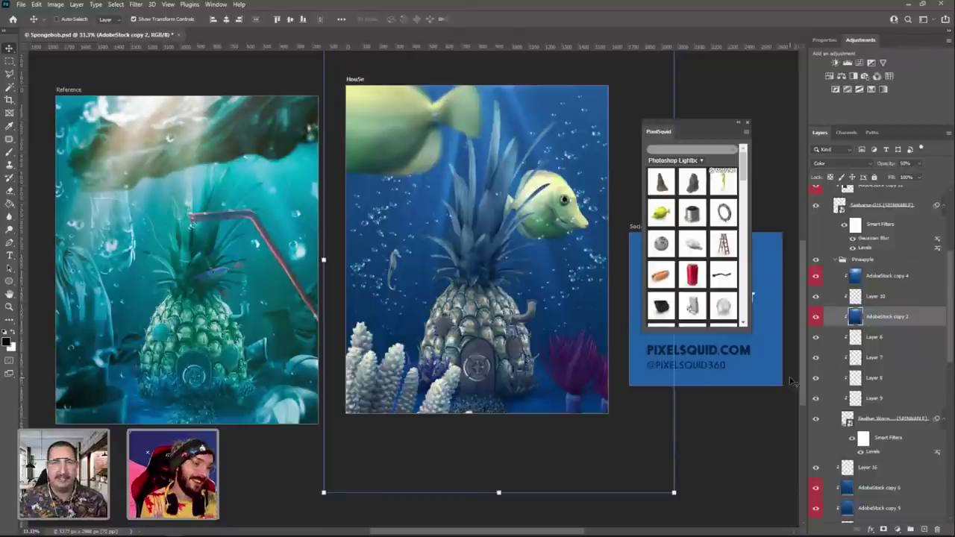
{"action": "scroll", "coordinate": [871, 388], "scroll_direction": "up", "scroll_amount": 1}
{"action": "scroll", "coordinate": [872, 385], "scroll_direction": "up", "scroll_amount": 3}
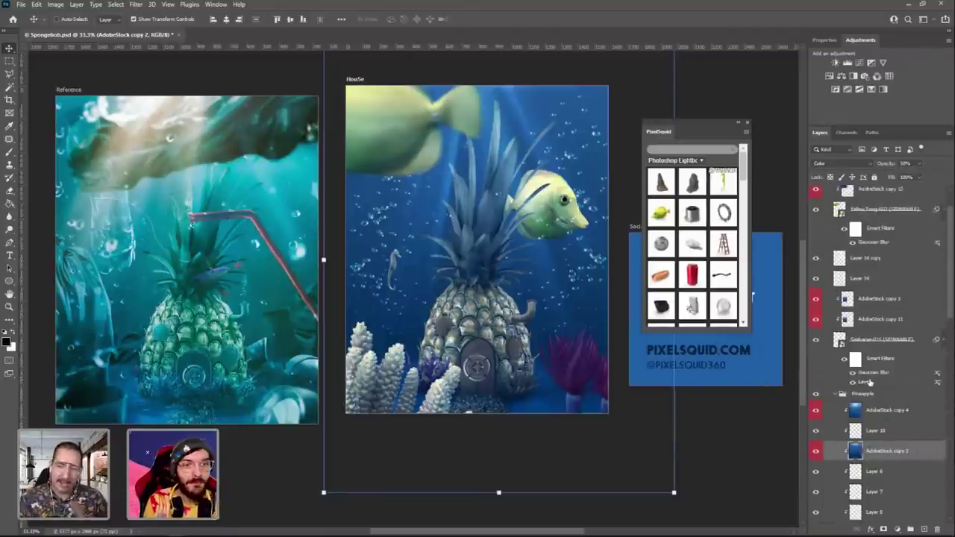
{"action": "left_click", "coordinate": [863, 206]}
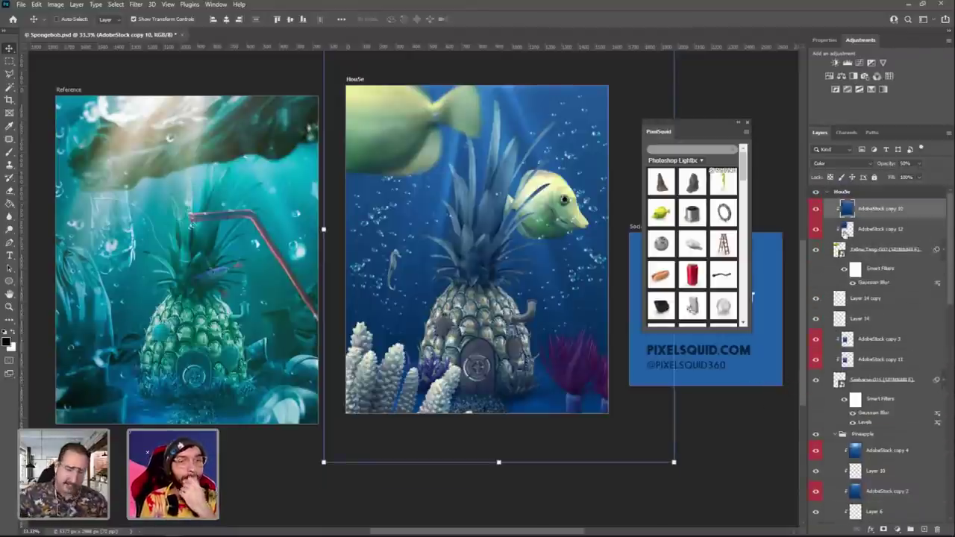
Add a Color Lookup adjustment layer atop the House group and load the FoggyNight.3DL LUT.
{"action": "left_click", "coordinate": [889, 77]}
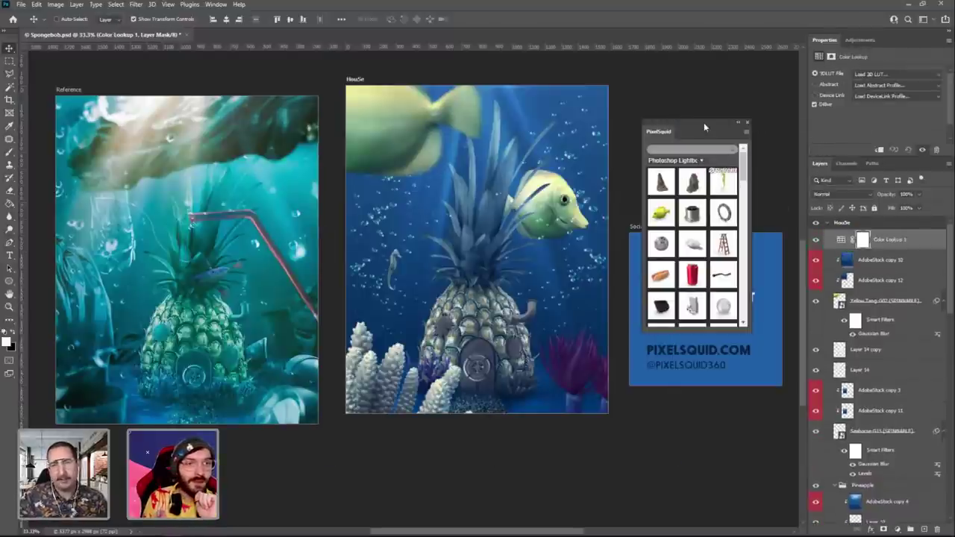
{"action": "left_click_drag", "start_coordinate": [702, 121], "coordinate": [702, 88]}
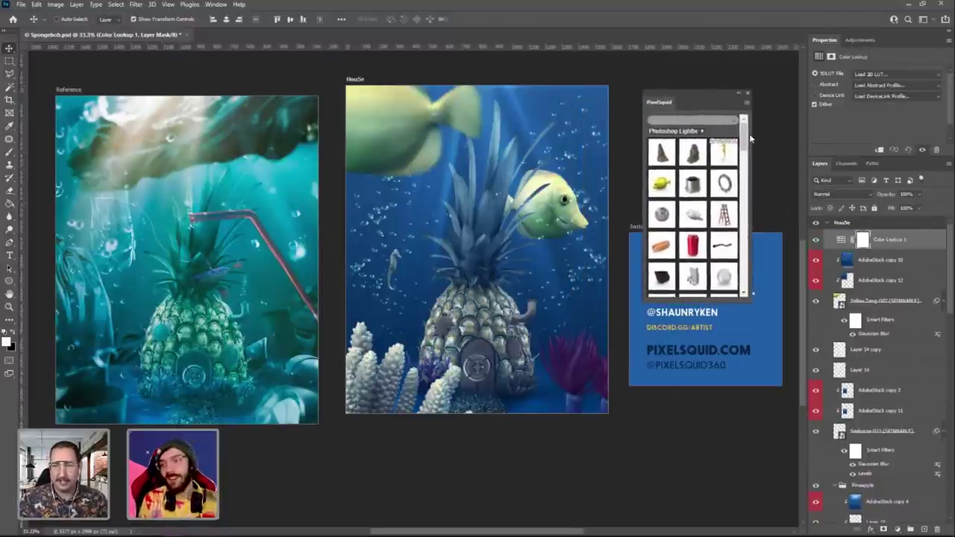
{"action": "left_click", "coordinate": [899, 73]}
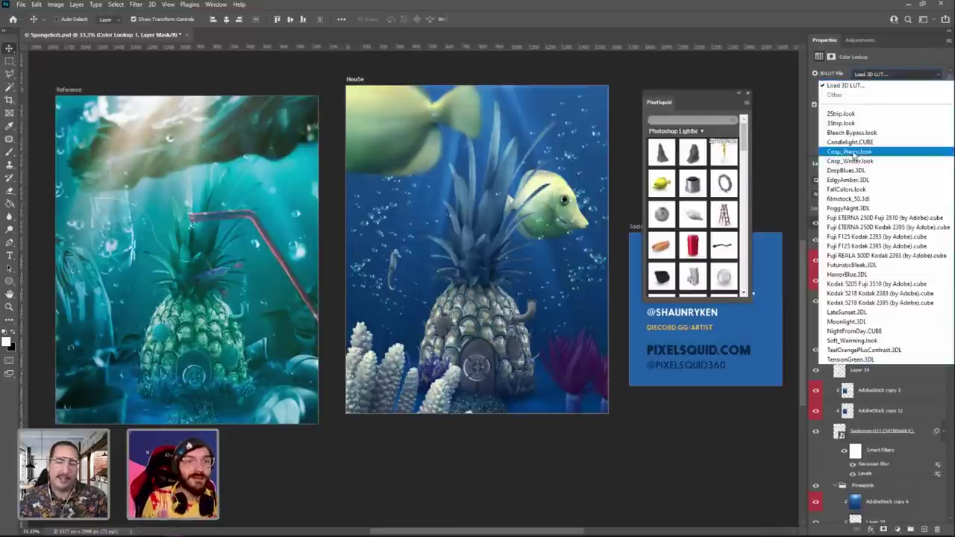
{"action": "left_click", "coordinate": [853, 208]}
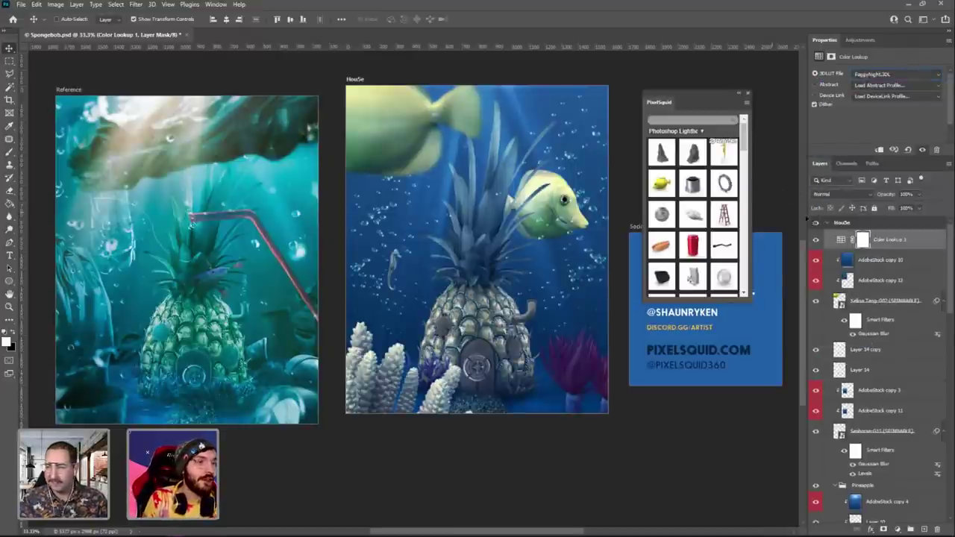
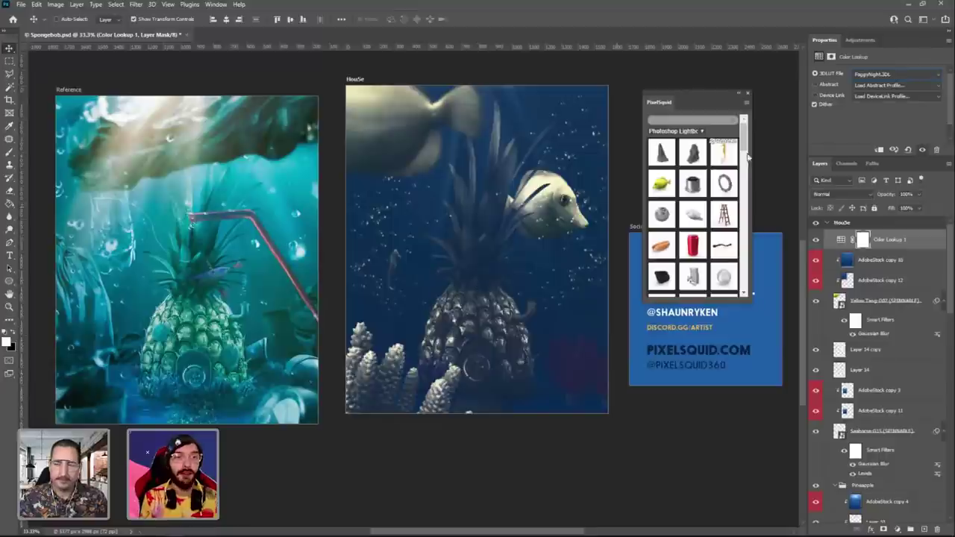
Load AlvoPreset_ShaunRyken.CUBE from Alvo > OtherFiles as the Color Lookup 3D LUT.
{"action": "left_click", "coordinate": [870, 75]}
{"action": "left_click", "coordinate": [855, 79]}
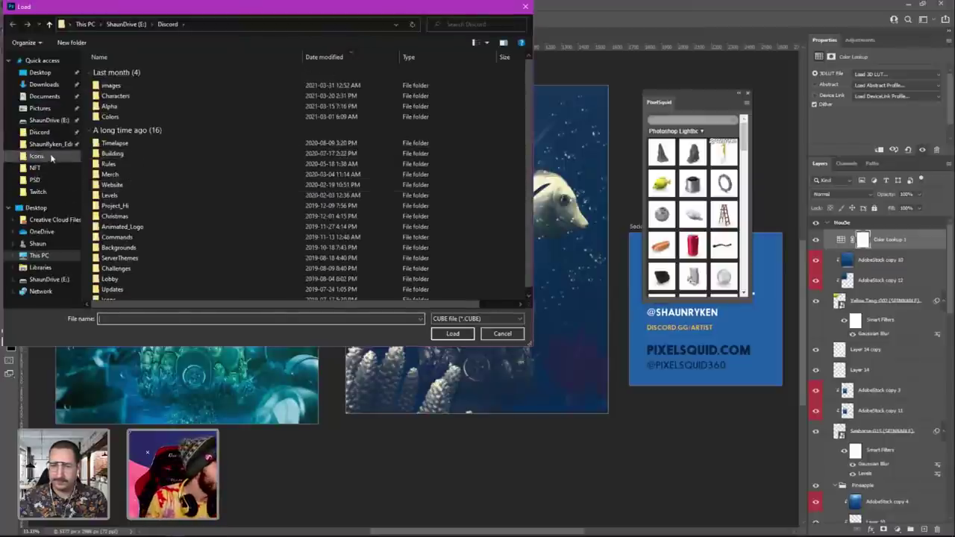
{"action": "left_click", "coordinate": [48, 120]}
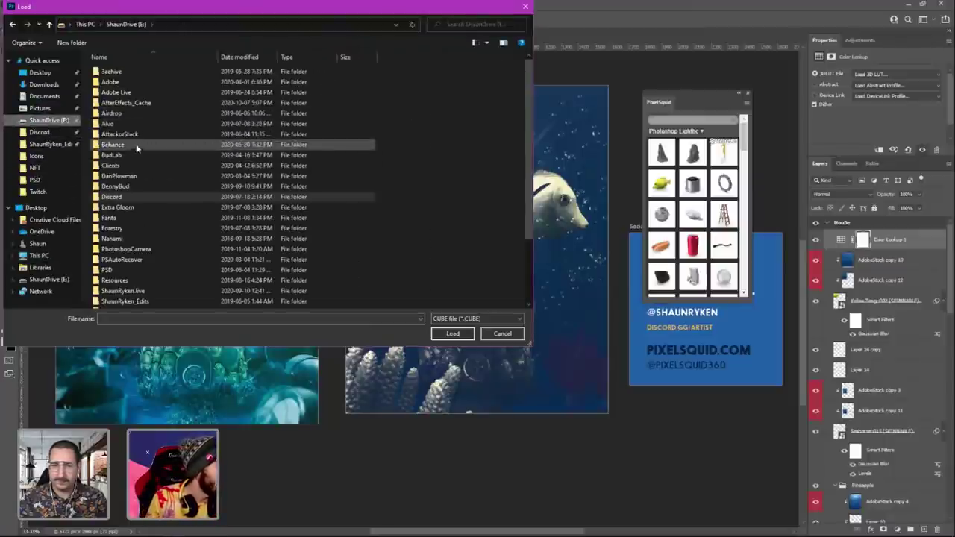
{"action": "double_click", "coordinate": [119, 123]}
{"action": "double_click", "coordinate": [120, 74]}
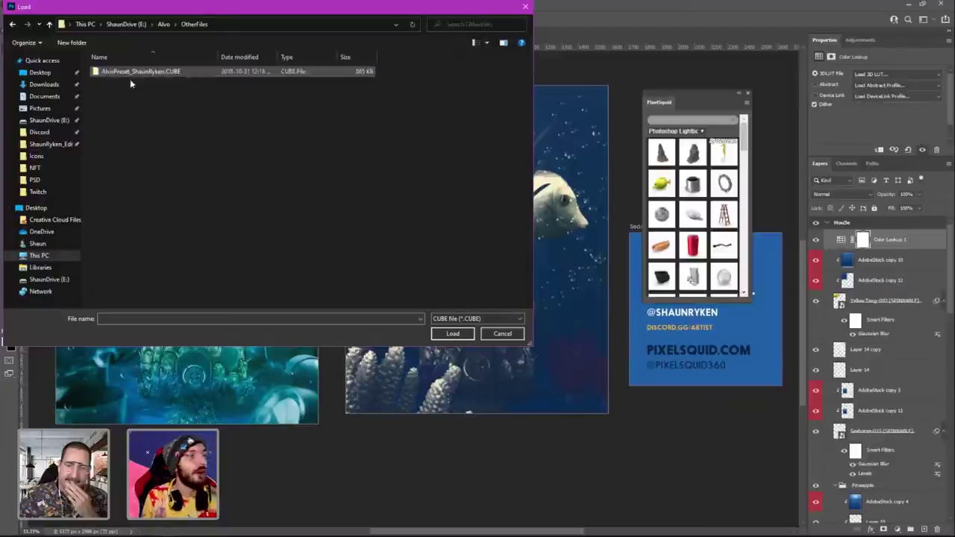
{"action": "left_click", "coordinate": [139, 72]}
{"action": "left_click", "coordinate": [450, 334]}
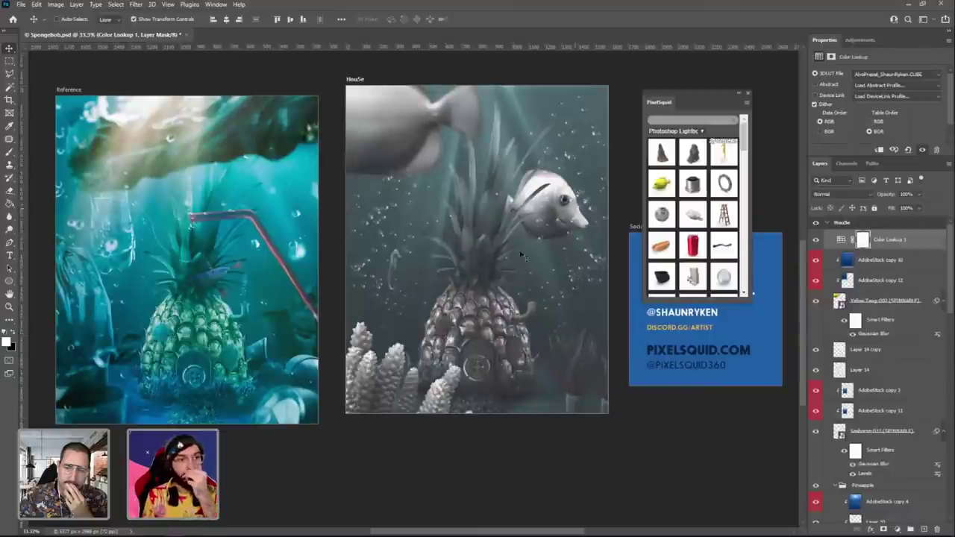
Compare the grade on and off, then set Color Lookup 1 to Color blend at about 41% opacity.
{"action": "left_click", "coordinate": [816, 240]}
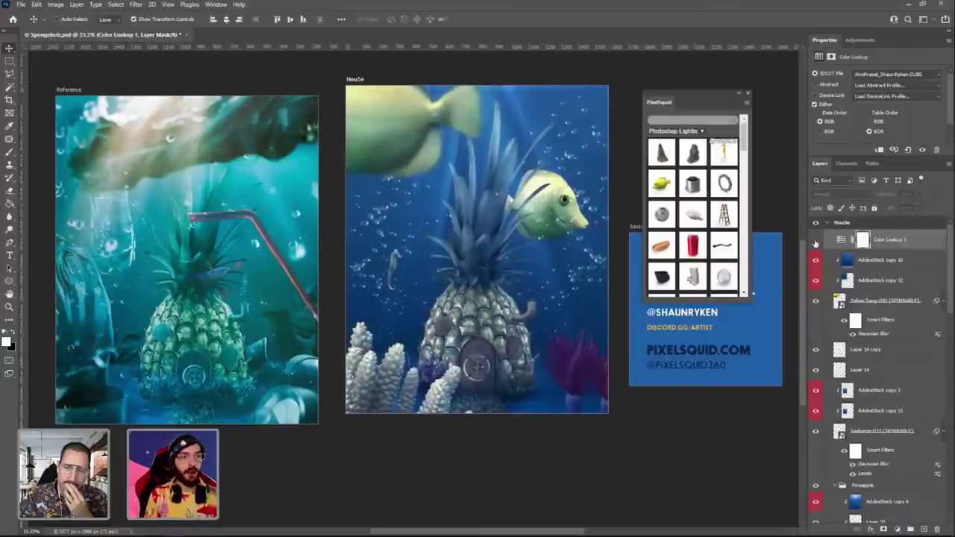
{"action": "left_click", "coordinate": [816, 240]}
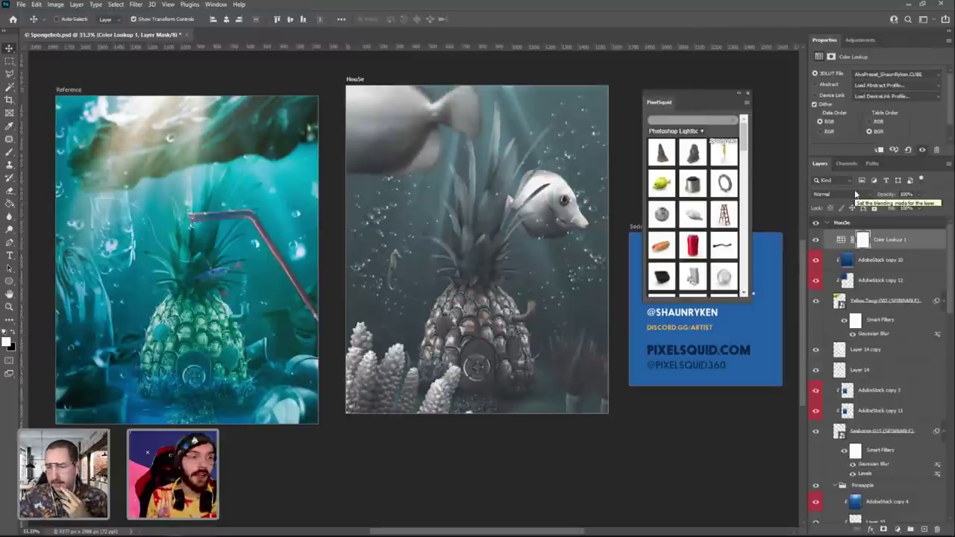
{"action": "left_click", "coordinate": [821, 194]}
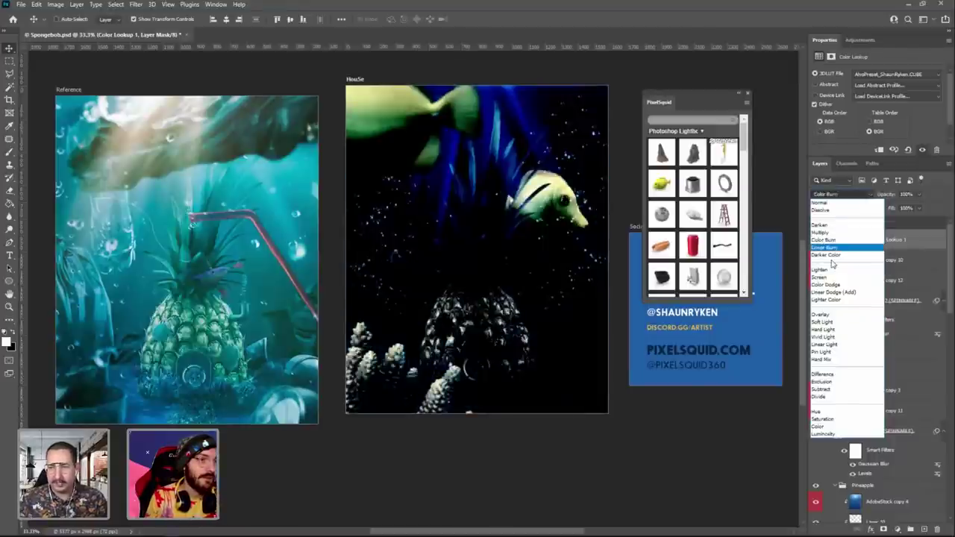
{"action": "left_click", "coordinate": [824, 430]}
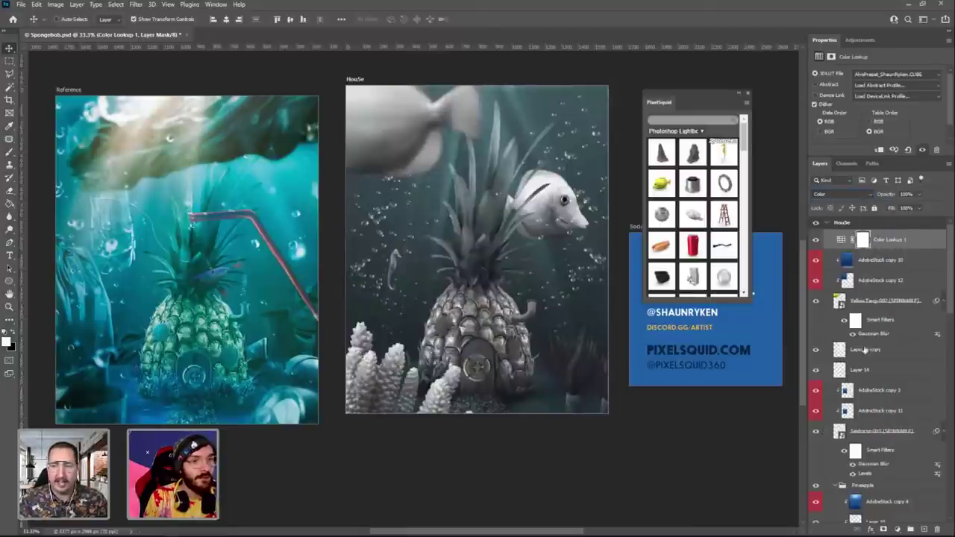
{"action": "left_click", "coordinate": [919, 195]}
{"action": "left_click_drag", "start_coordinate": [921, 209], "coordinate": [894, 208]}
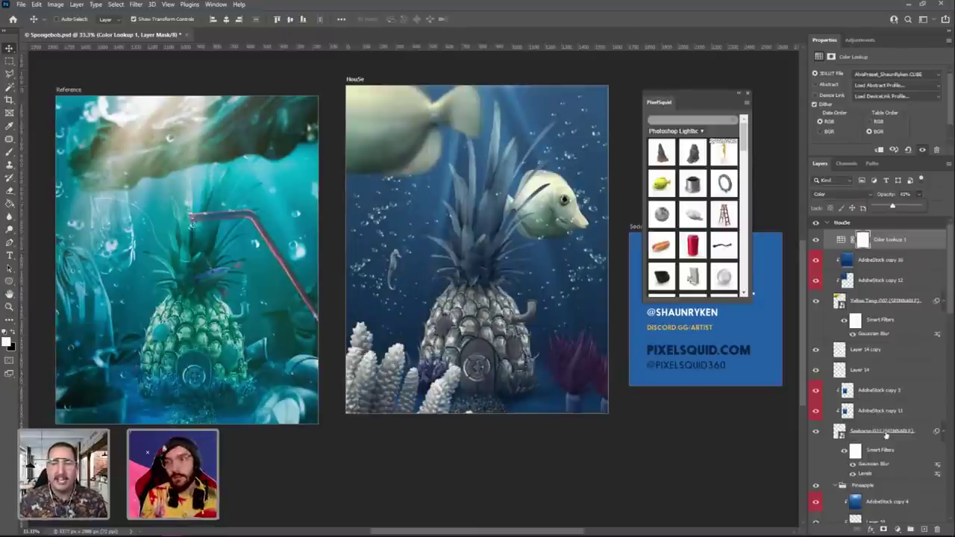
{"action": "scroll", "coordinate": [915, 438], "scroll_direction": "down", "scroll_amount": 4}
{"action": "scroll", "coordinate": [903, 465], "scroll_direction": "down", "scroll_amount": 8}
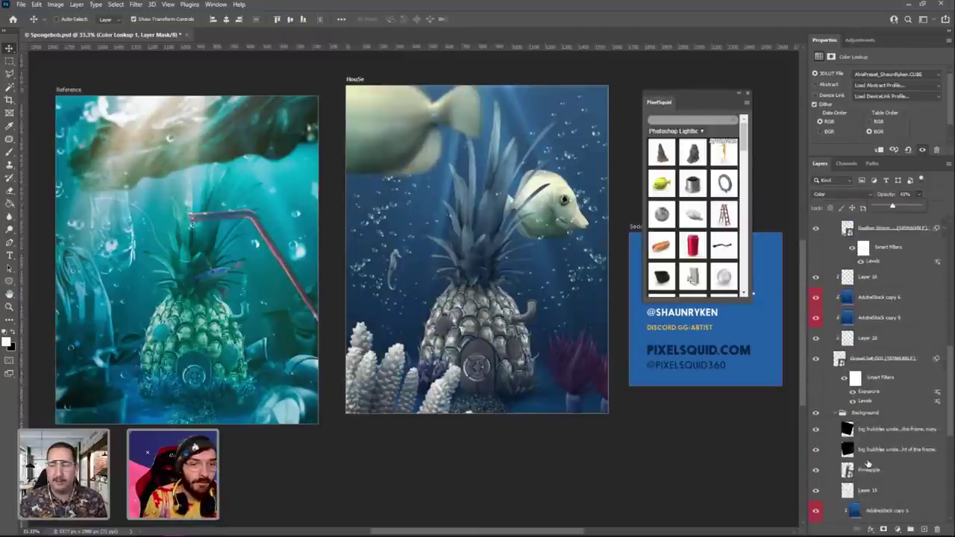
{"action": "left_click", "coordinate": [866, 447]}
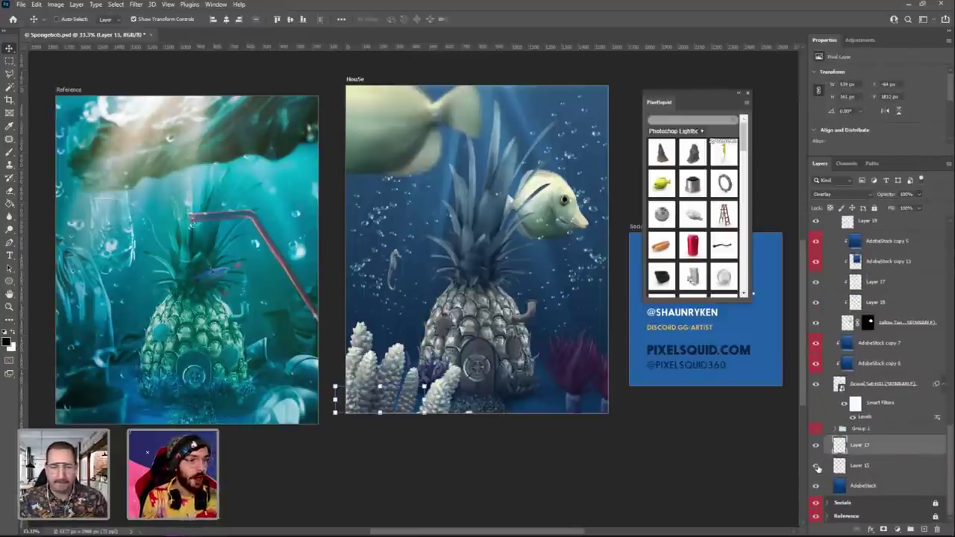
{"action": "left_click", "coordinate": [817, 447]}
{"action": "left_click", "coordinate": [817, 446]}
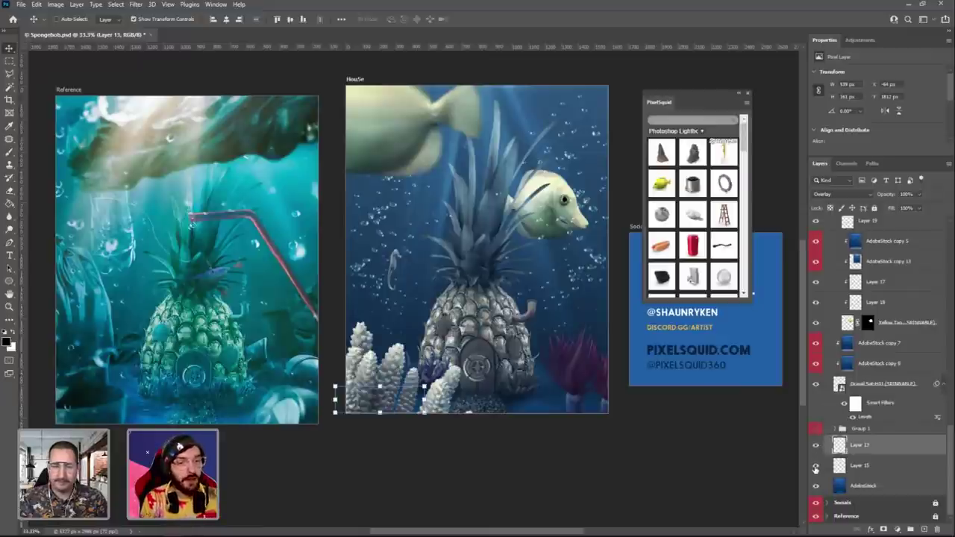
{"action": "left_click", "coordinate": [856, 467]}
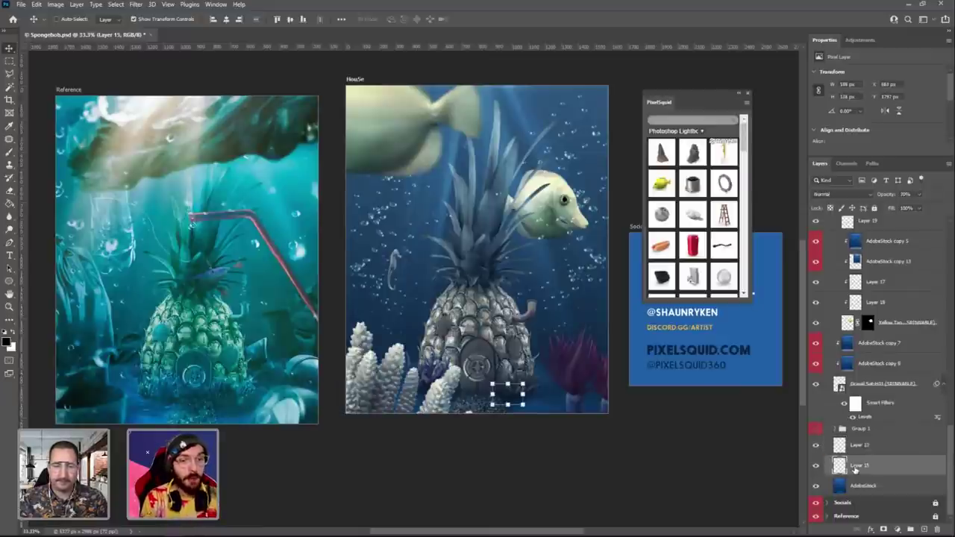
{"action": "left_click", "coordinate": [817, 466]}
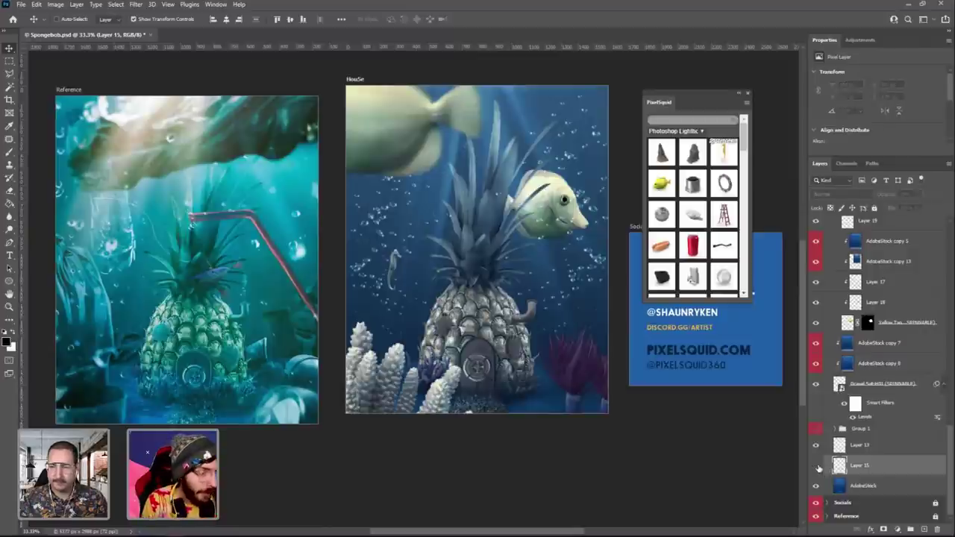
{"action": "left_click", "coordinate": [816, 466]}
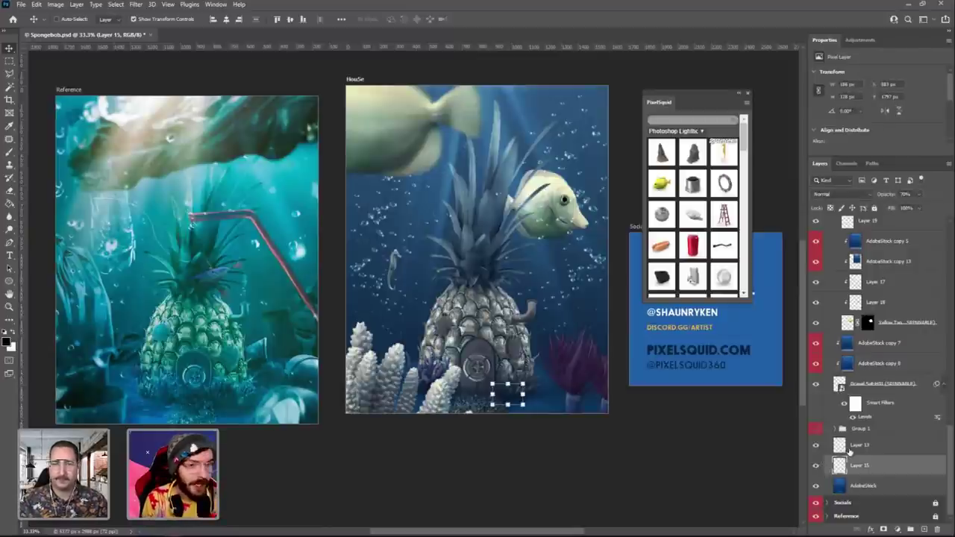
{"action": "left_click", "coordinate": [848, 448]}
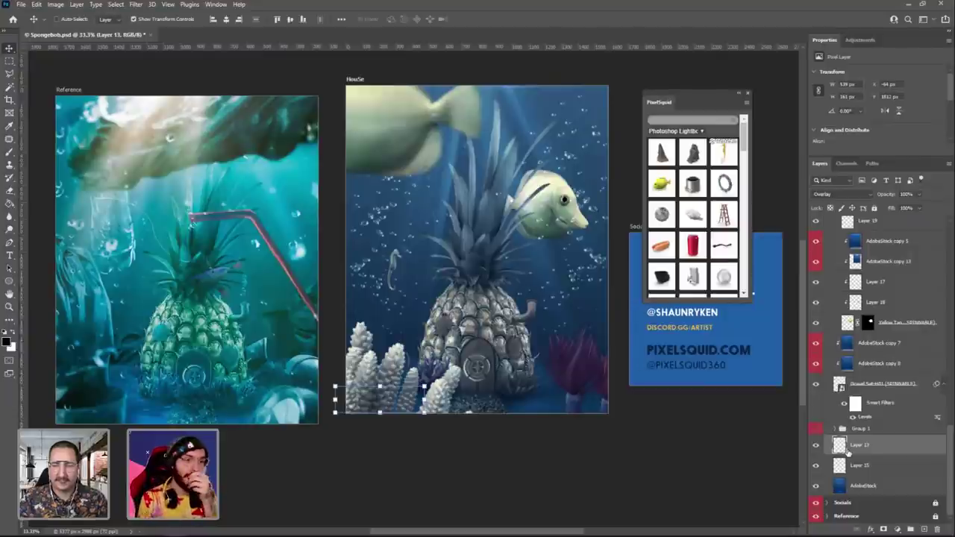
{"action": "scroll", "coordinate": [920, 357], "scroll_direction": "up", "scroll_amount": 10}
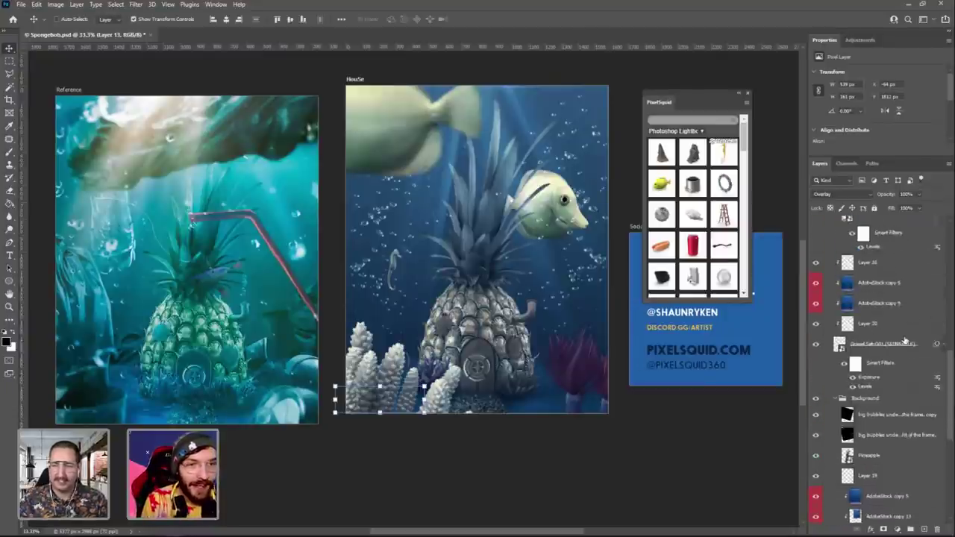
{"action": "scroll", "coordinate": [883, 318], "scroll_direction": "up", "scroll_amount": 3}
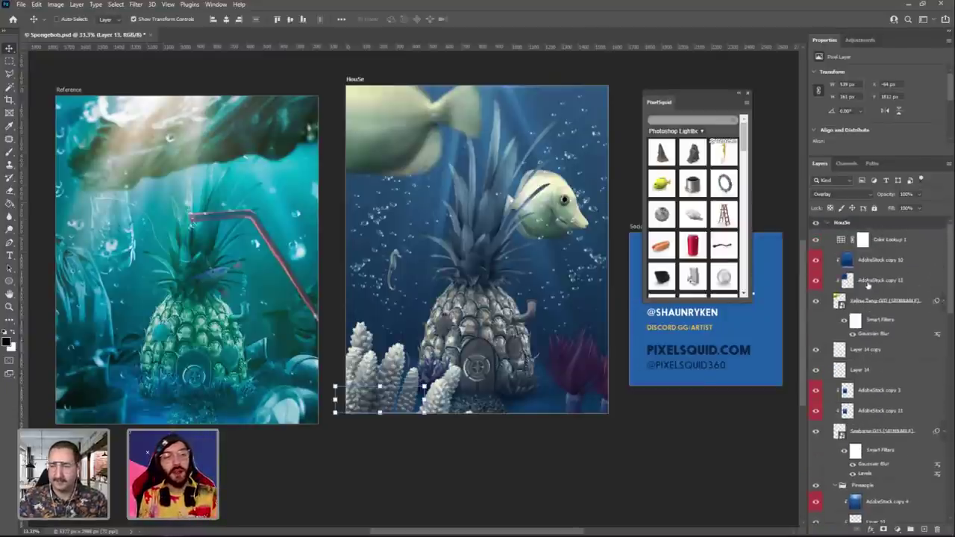
Select the Color Lookup 1 layer and change its blend mode to Pin Light.
{"action": "left_click", "coordinate": [870, 240]}
{"action": "left_click", "coordinate": [835, 195]}
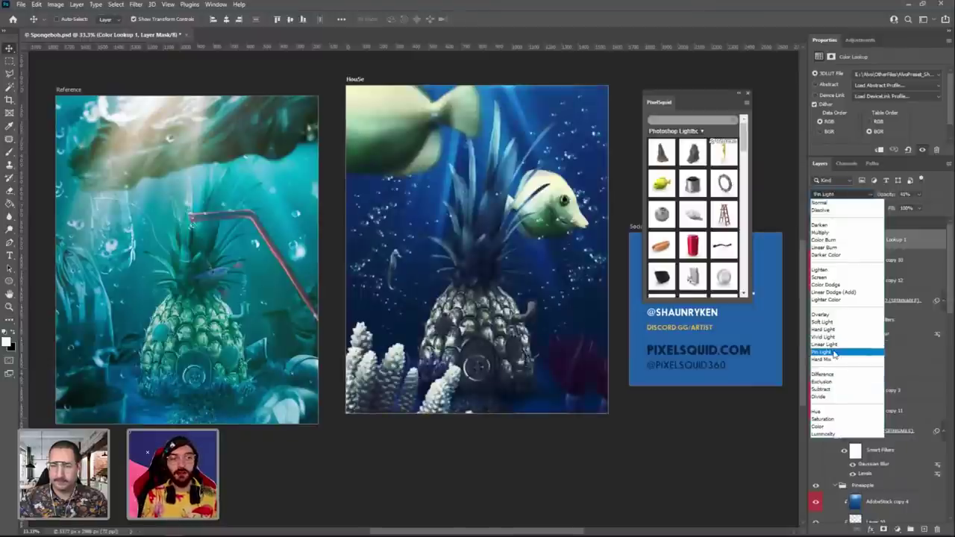
{"action": "left_click", "coordinate": [835, 354]}
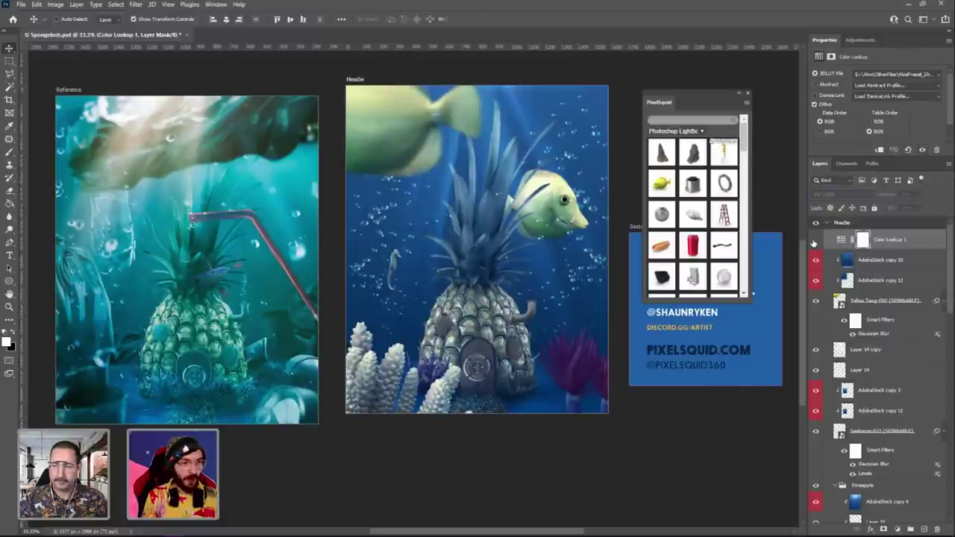
{"action": "left_click", "coordinate": [830, 195]}
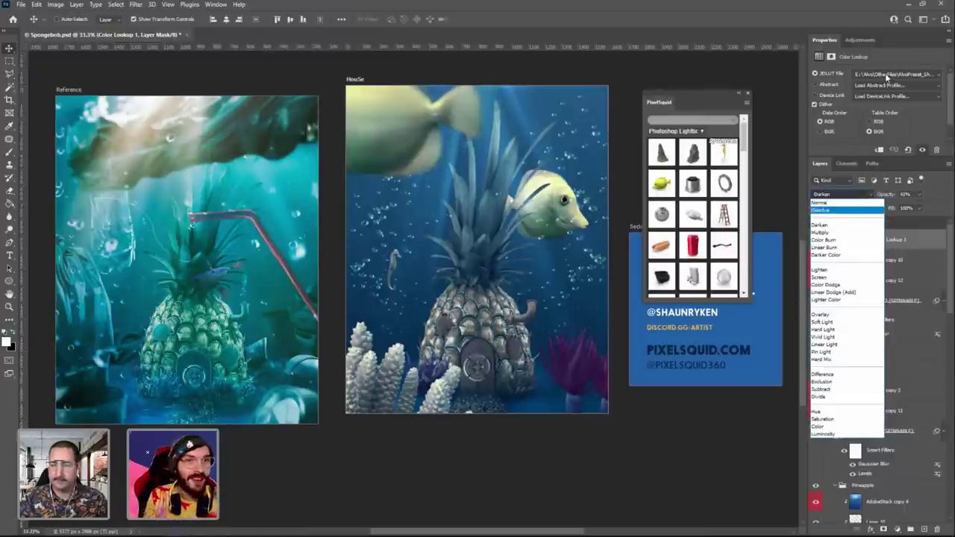
Apply the Fuji ETERNA 250D Fuji 3510 LUT and return the grade to Normal blending.
{"action": "left_click", "coordinate": [886, 77]}
{"action": "left_click", "coordinate": [886, 77]}
{"action": "left_click", "coordinate": [864, 216]}
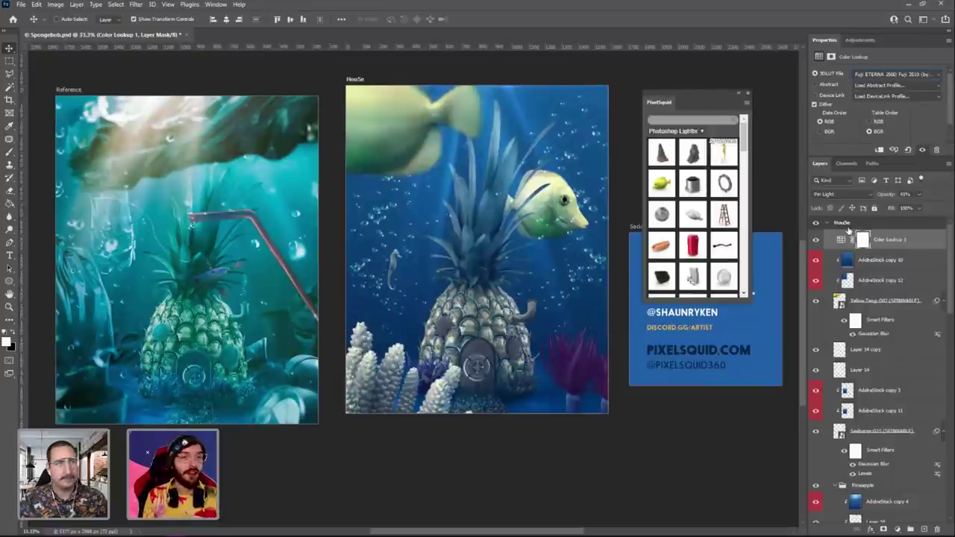
{"action": "left_click", "coordinate": [845, 194]}
{"action": "left_click", "coordinate": [829, 205]}
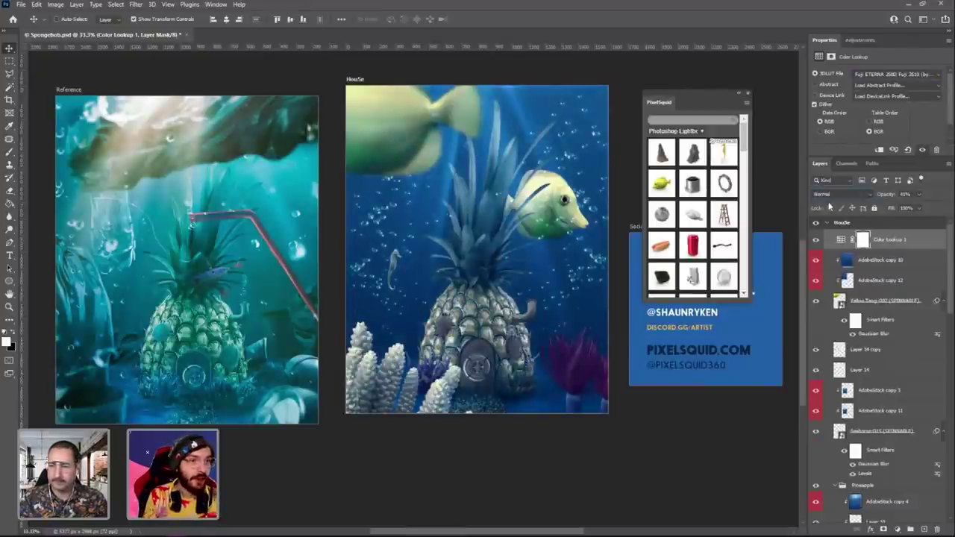
Try several Fuji LUTs and settle on Fuji F125 Kodak 2395, comparing before and after.
{"action": "left_click", "coordinate": [878, 77]}
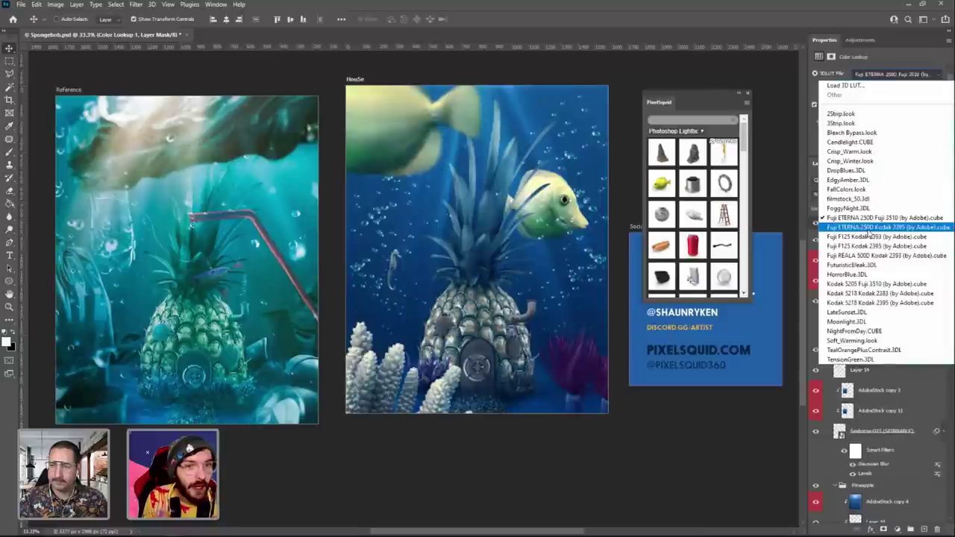
{"action": "left_click", "coordinate": [866, 226]}
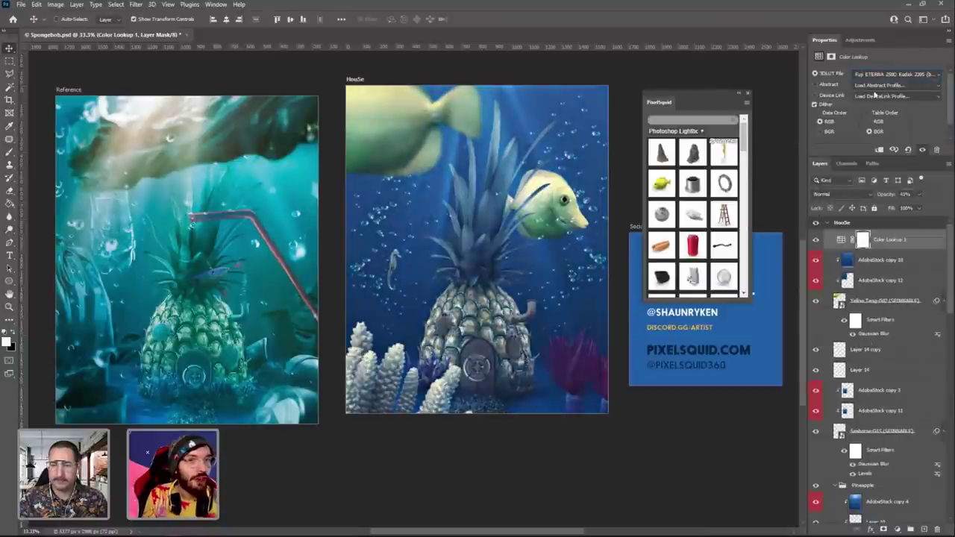
{"action": "left_click", "coordinate": [882, 75]}
{"action": "left_click", "coordinate": [870, 246]}
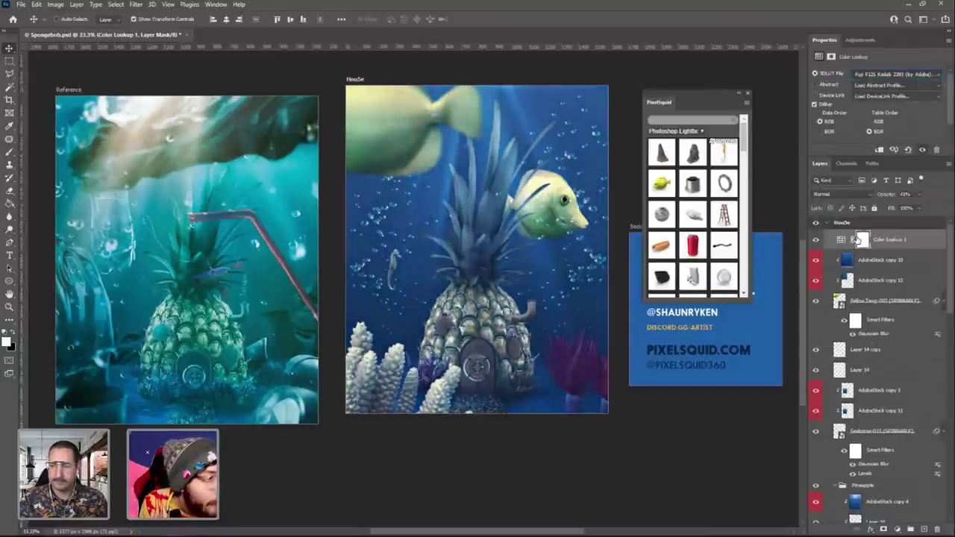
{"action": "left_click", "coordinate": [888, 74]}
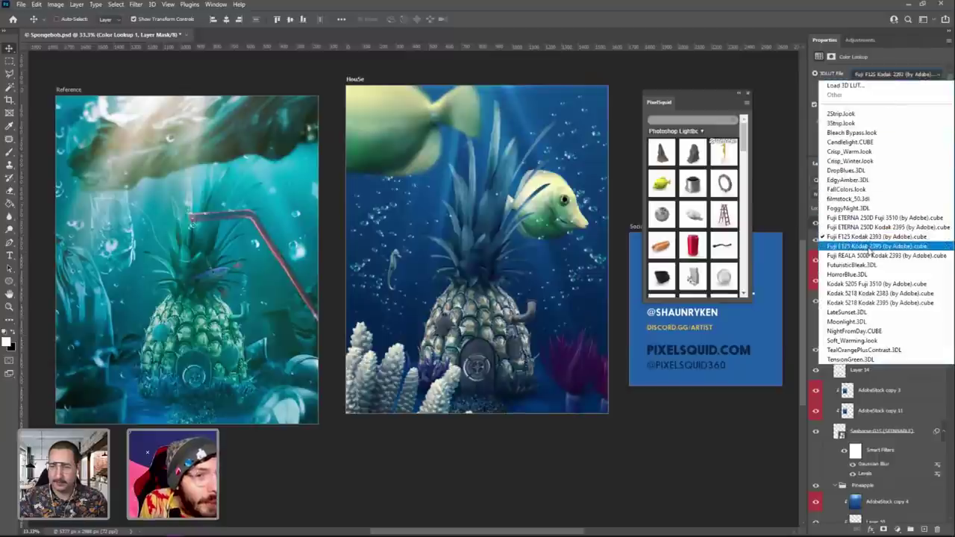
{"action": "left_click", "coordinate": [869, 258]}
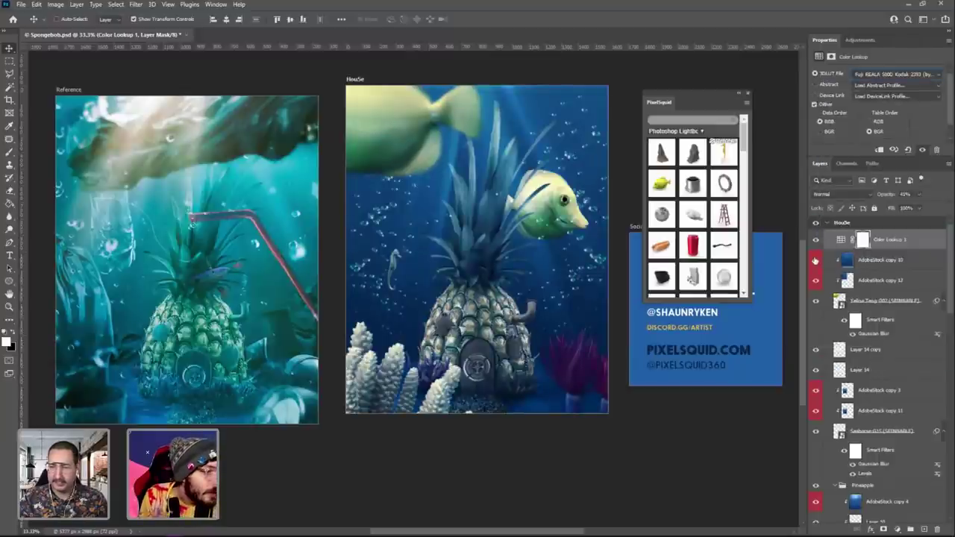
{"action": "left_click", "coordinate": [875, 78]}
{"action": "left_click", "coordinate": [878, 246]}
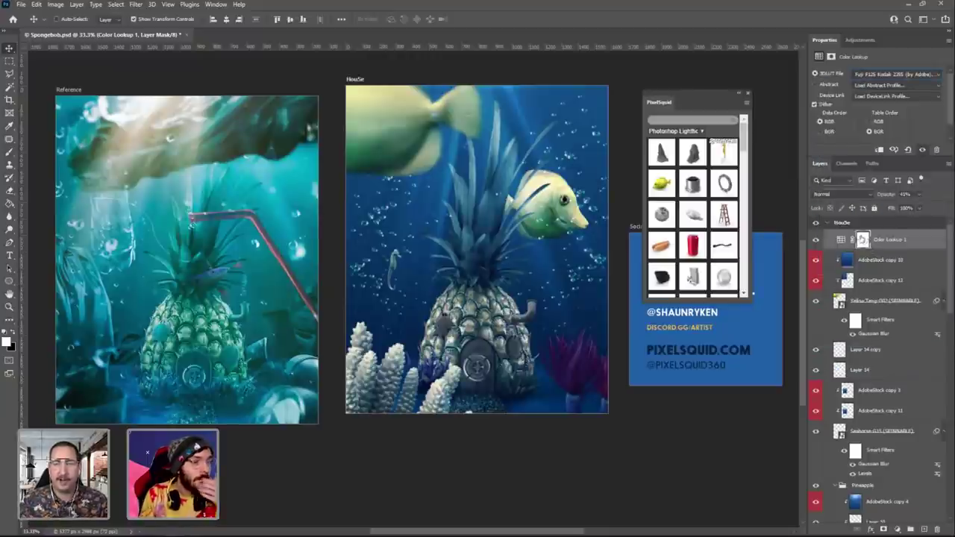
{"action": "left_click", "coordinate": [815, 241]}
{"action": "left_click", "coordinate": [816, 240]}
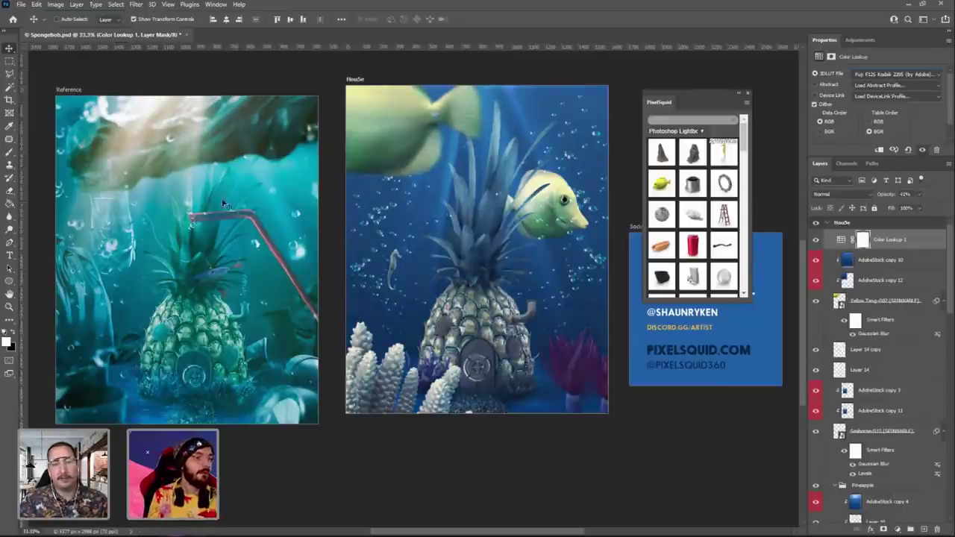
{"action": "left_click", "coordinate": [10, 151]}
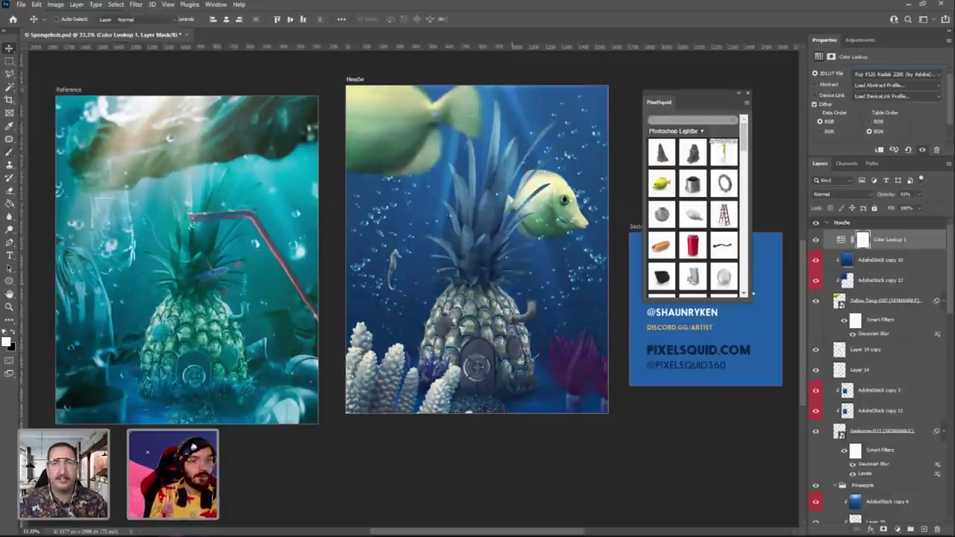
Create Layer 21, undo a test white stroke, and sample a blue from the canvas.
{"action": "left_click", "coordinate": [923, 528]}
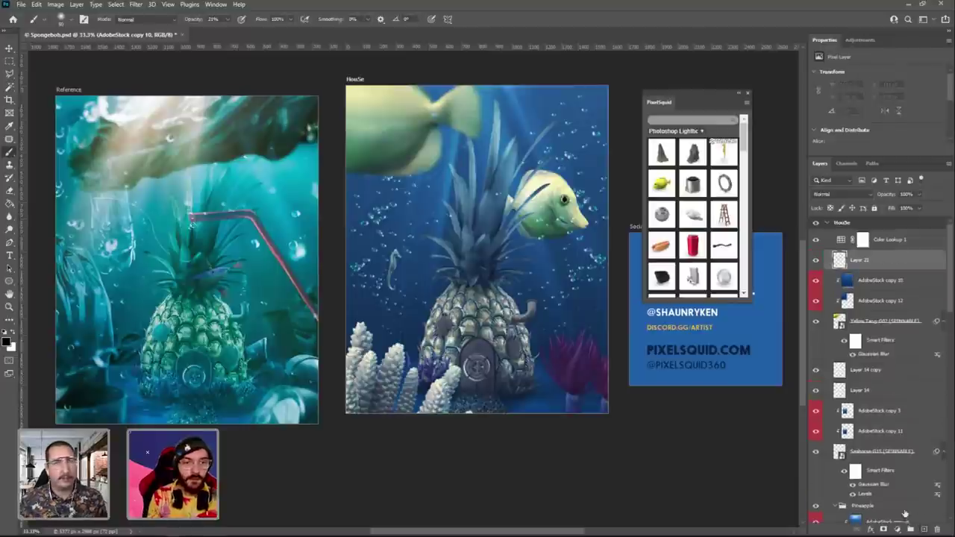
{"action": "left_click", "coordinate": [15, 334]}
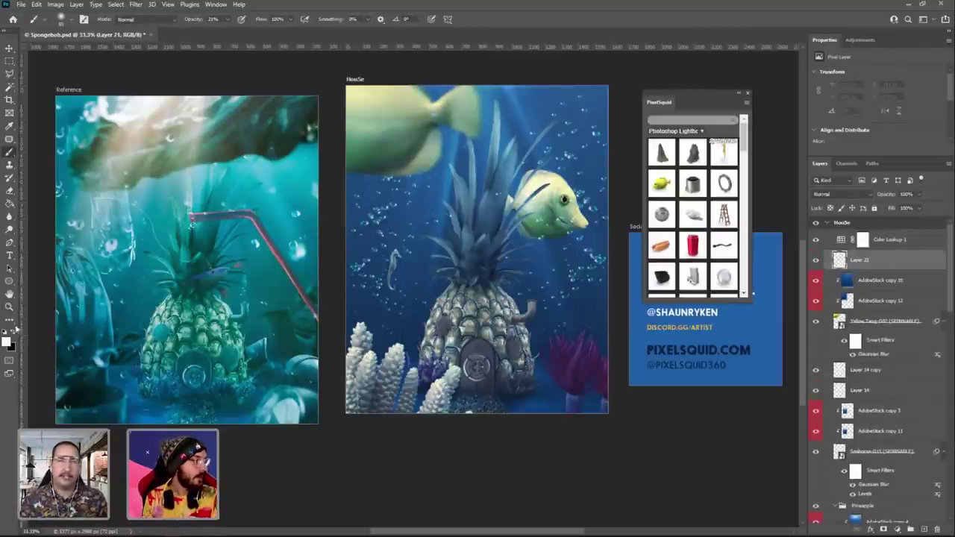
{"action": "key", "text": "bracketright"}
{"action": "key", "text": "bracketright"}
{"action": "key", "text": "bracketright"}
{"action": "key", "text": "bracketright"}
{"action": "key", "text": "bracketright"}
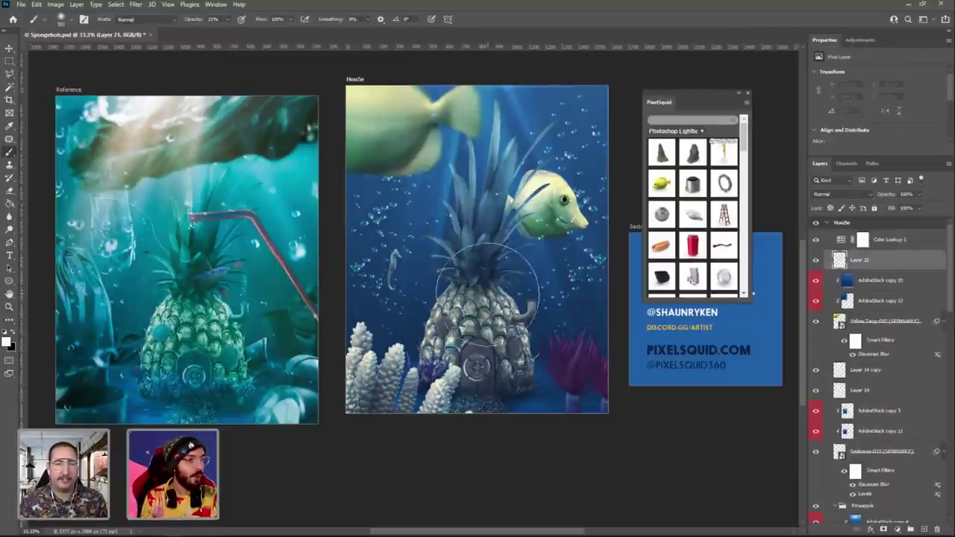
{"action": "left_click", "coordinate": [37, 5]}
{"action": "left_click", "coordinate": [43, 16]}
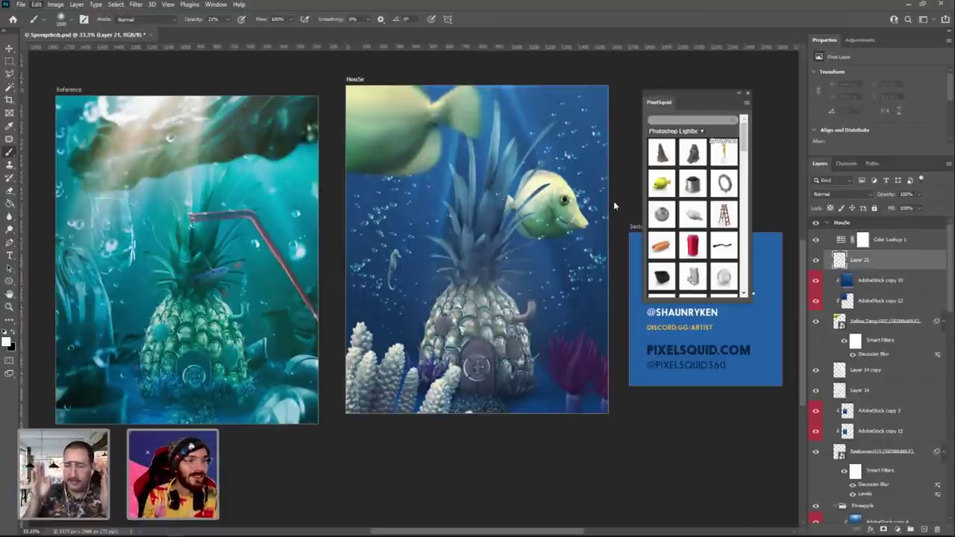
{"action": "left_click", "coordinate": [9, 125]}
{"action": "left_click", "coordinate": [527, 110]}
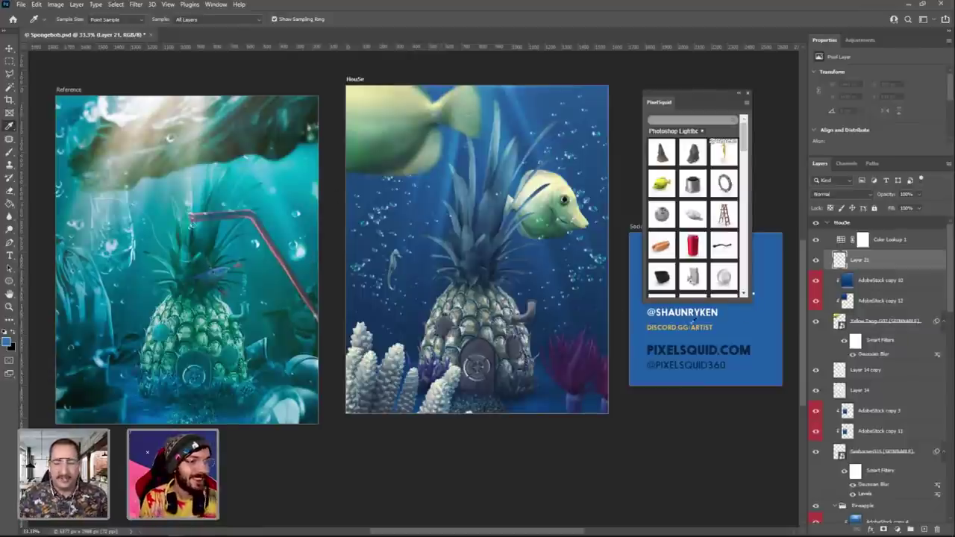
{"action": "left_click", "coordinate": [817, 260]}
{"action": "left_click", "coordinate": [816, 260]}
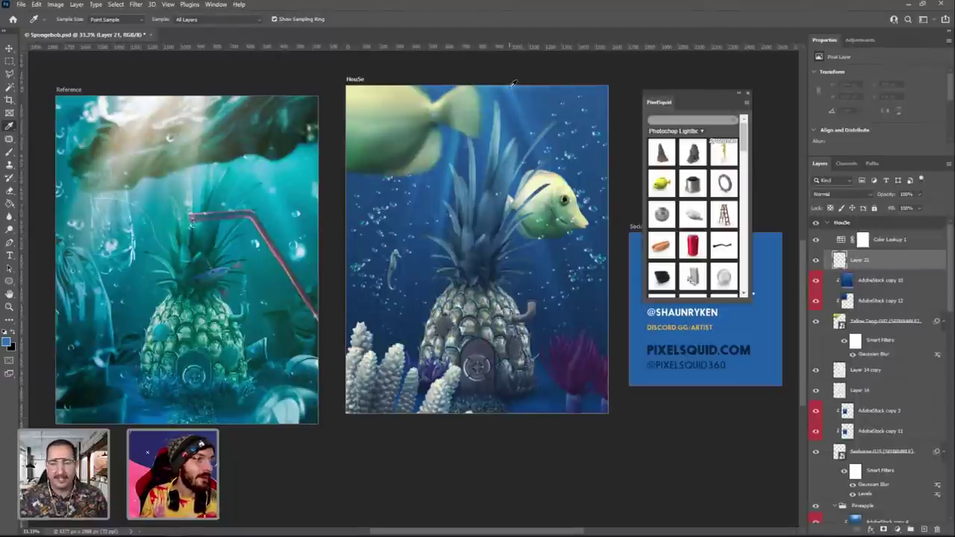
Lighten the sampled blue to 3da1ff and paint it over the pineapple crown, body and coral.
{"action": "left_click", "coordinate": [458, 153]}
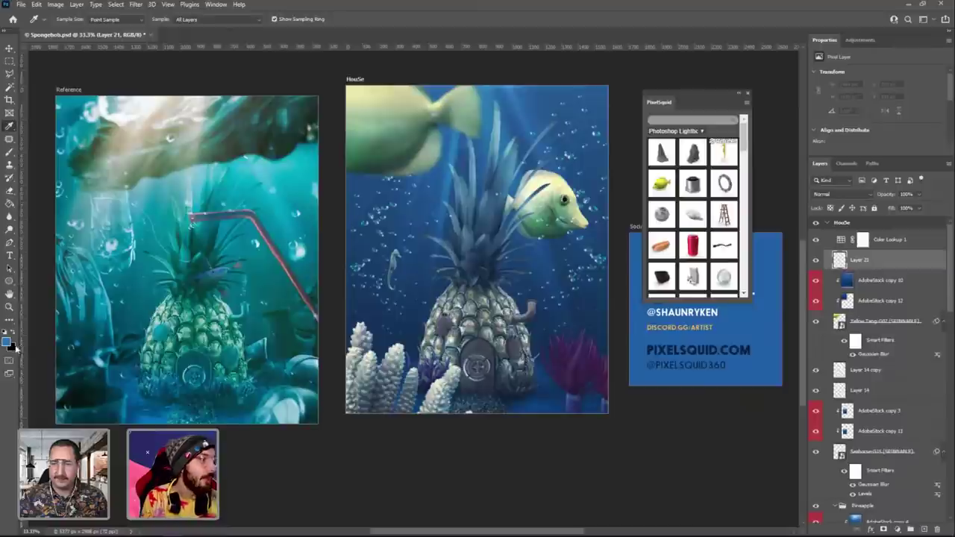
{"action": "left_click", "coordinate": [10, 344]}
{"action": "left_click_drag", "start_coordinate": [702, 180], "coordinate": [700, 141]}
{"action": "left_click", "coordinate": [831, 136]}
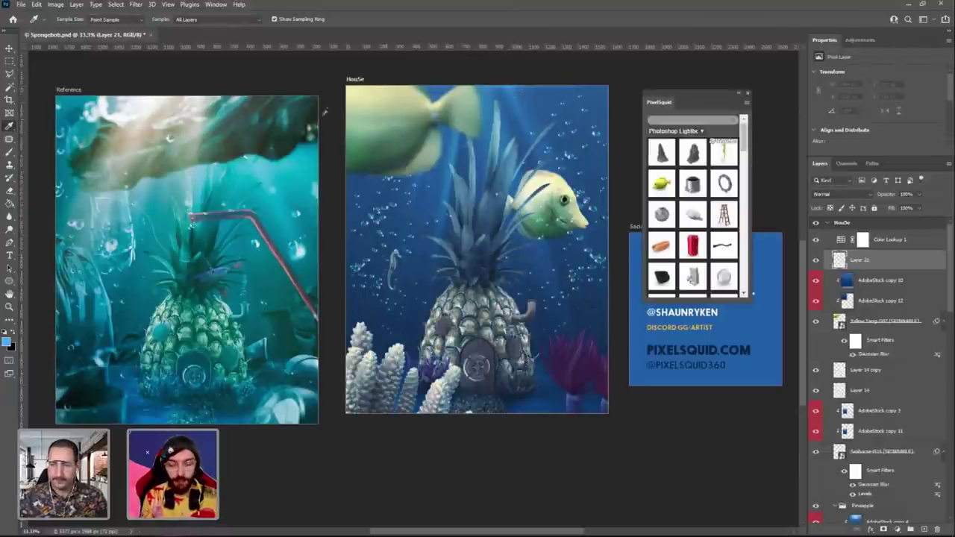
{"action": "left_click", "coordinate": [10, 154]}
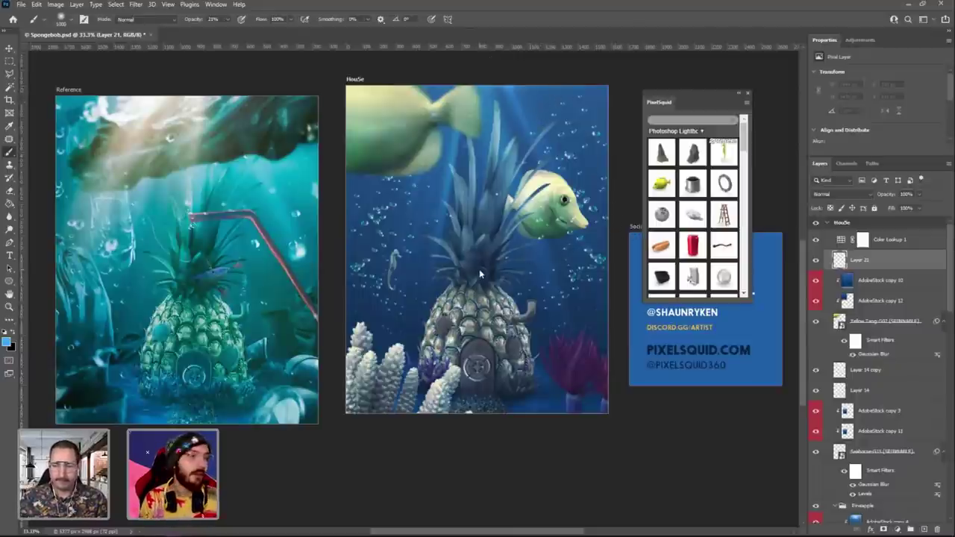
{"action": "left_click_drag", "start_coordinate": [479, 273], "coordinate": [497, 275]}
{"action": "left_click_drag", "start_coordinate": [491, 193], "coordinate": [478, 224]}
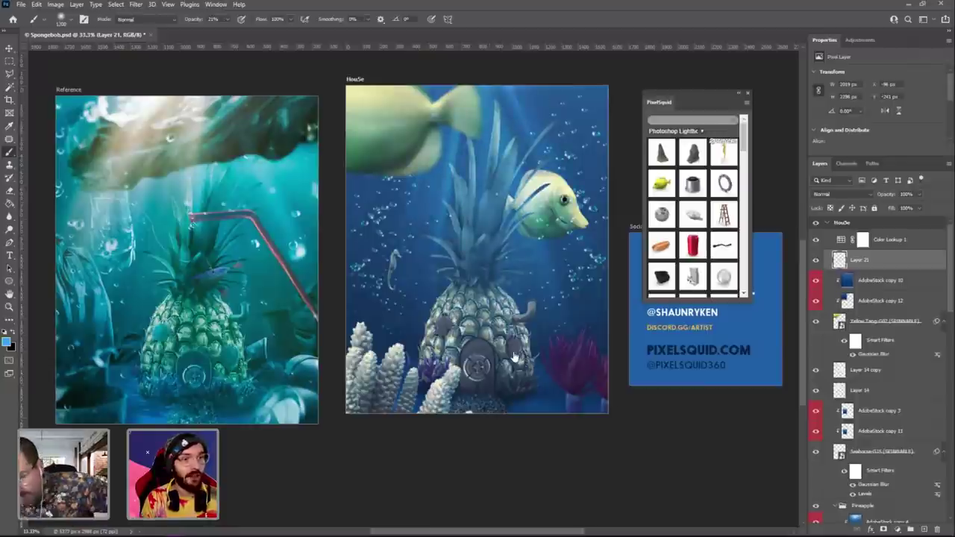
{"action": "left_click_drag", "start_coordinate": [515, 358], "coordinate": [526, 362]}
{"action": "left_click_drag", "start_coordinate": [387, 413], "coordinate": [414, 355]}
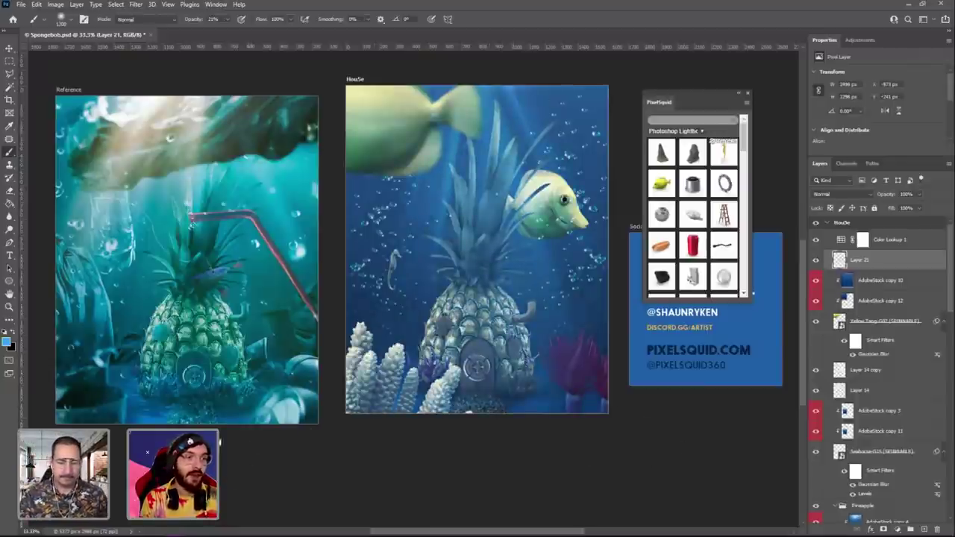
Brush light onto the house's right side and coral, then set Layer 21 to Soft Light.
{"action": "mouse_move", "coordinate": [599, 334]}
{"action": "left_mouse_down"}
{"action": "mouse_move", "coordinate": [571, 317]}
{"action": "mouse_move", "coordinate": [590, 325]}
{"action": "left_mouse_up"}
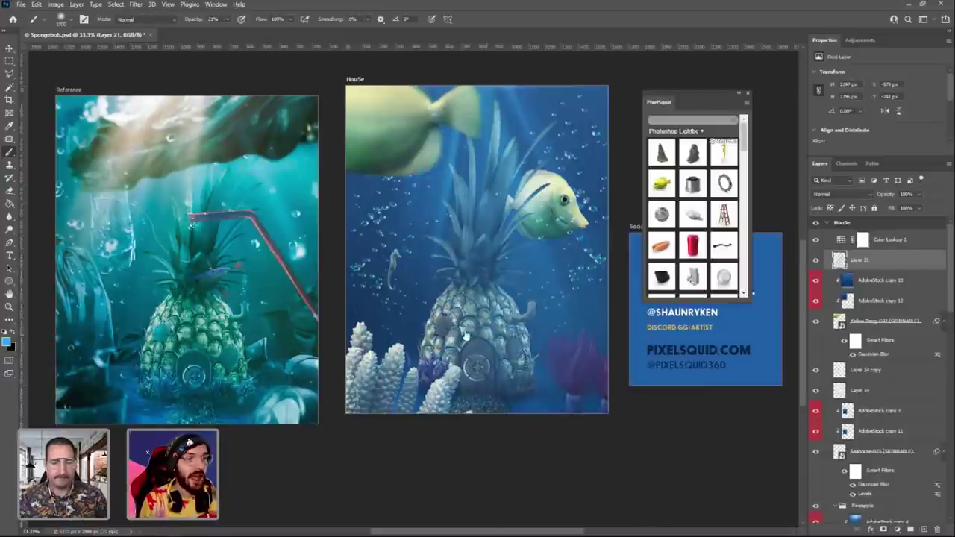
{"action": "left_click", "coordinate": [373, 280]}
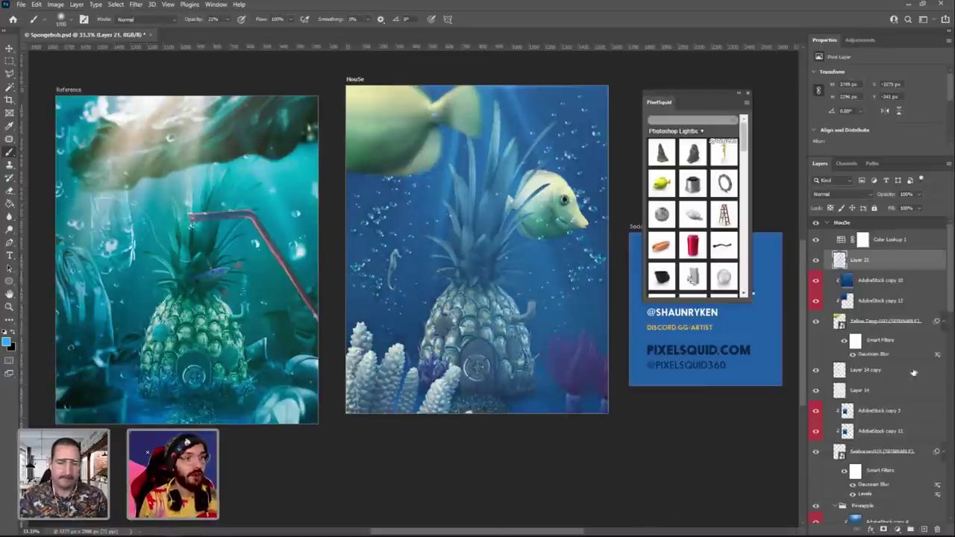
{"action": "left_click", "coordinate": [851, 195]}
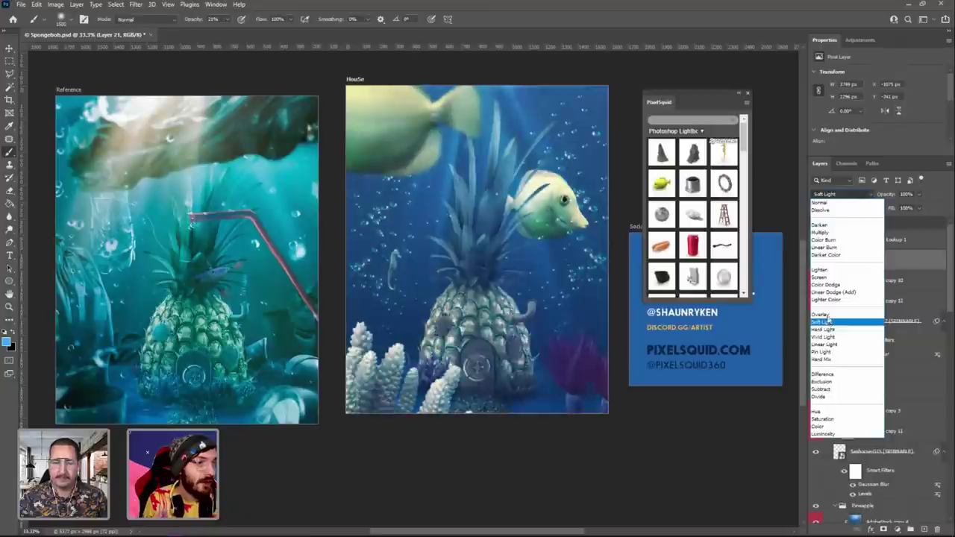
{"action": "left_click", "coordinate": [829, 323]}
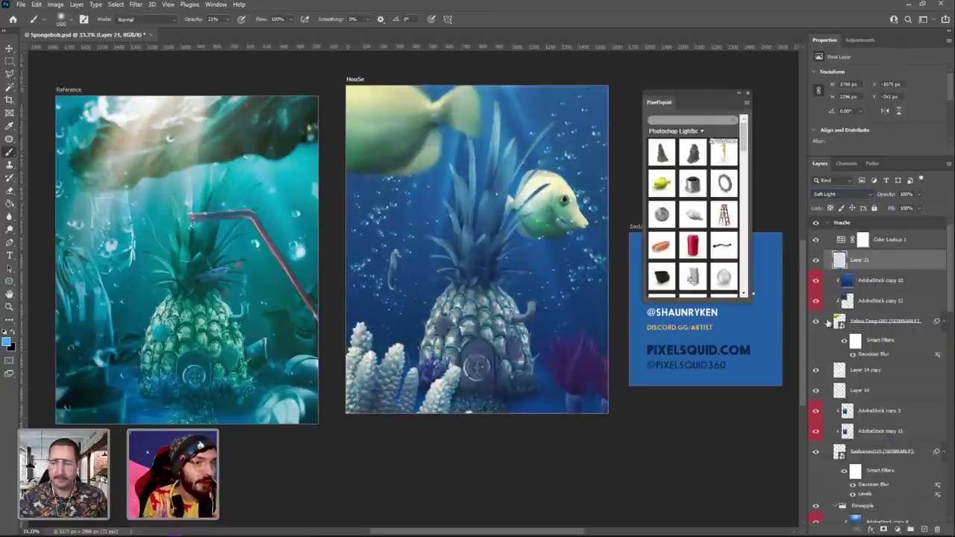
{"action": "left_click", "coordinate": [815, 260]}
{"action": "left_click", "coordinate": [815, 260]}
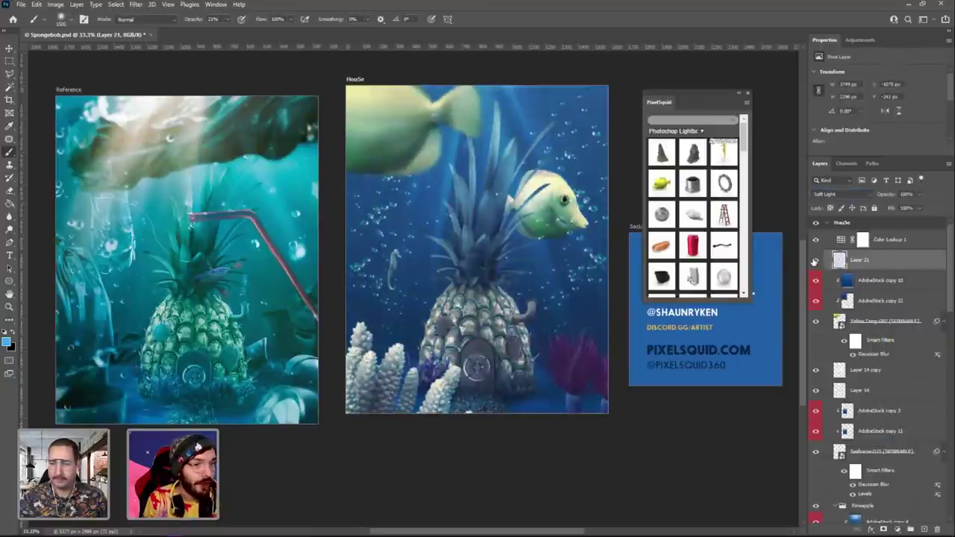
Add faint light in the water left of the pineapple and compare with Layer 21 toggled.
{"action": "left_click_drag", "start_coordinate": [463, 328], "coordinate": [386, 314]}
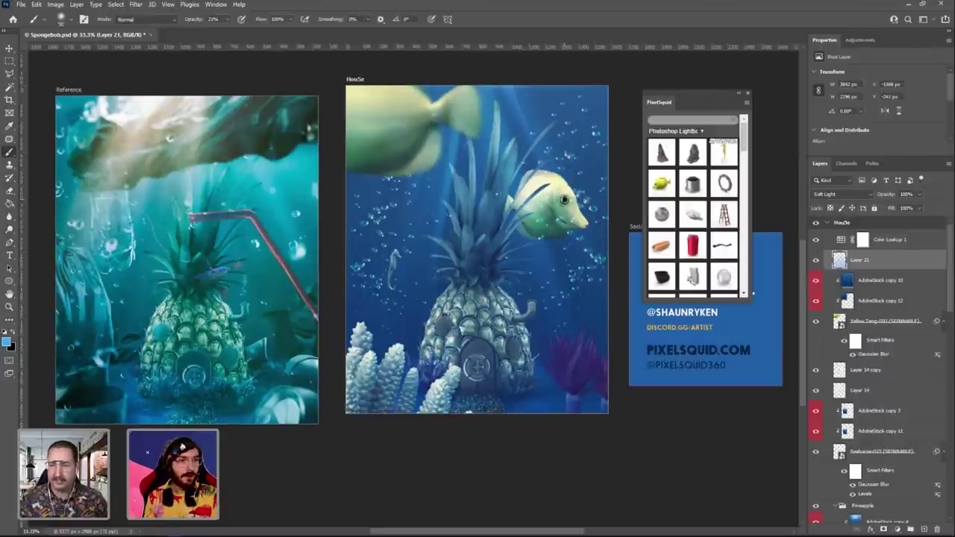
{"action": "left_click", "coordinate": [816, 261]}
{"action": "left_click", "coordinate": [816, 260]}
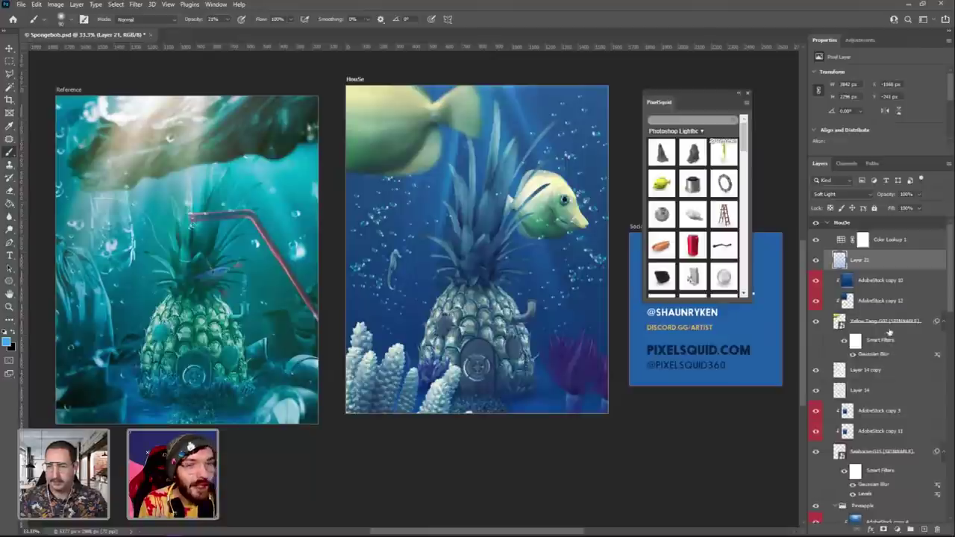
{"action": "left_click", "coordinate": [877, 284]}
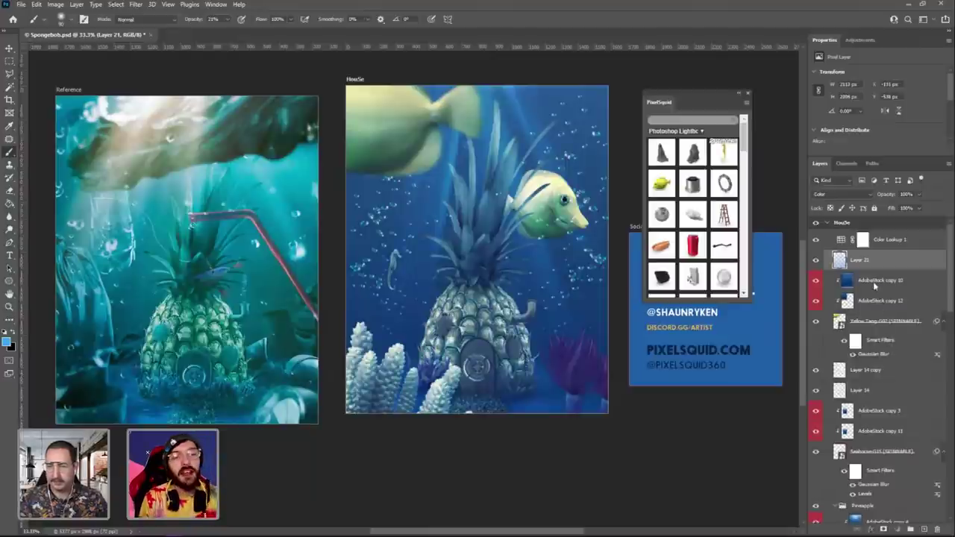
Add Layer 22 above Layer 21 and dab a white 6%-opacity highlight on the fish's eye.
{"action": "left_click", "coordinate": [926, 530]}
{"action": "left_click_drag", "start_coordinate": [843, 281], "coordinate": [836, 248]}
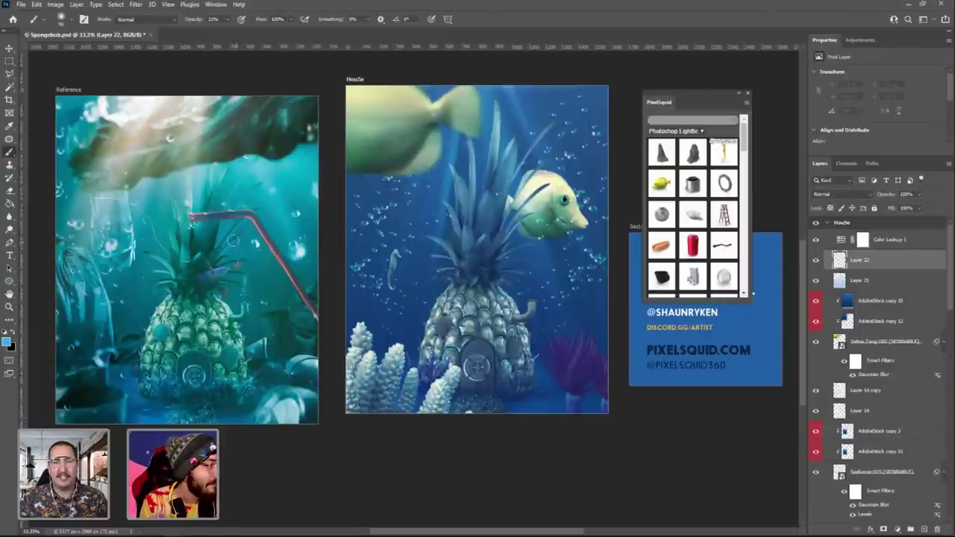
{"action": "left_click", "coordinate": [4, 333]}
{"action": "left_click", "coordinate": [15, 333]}
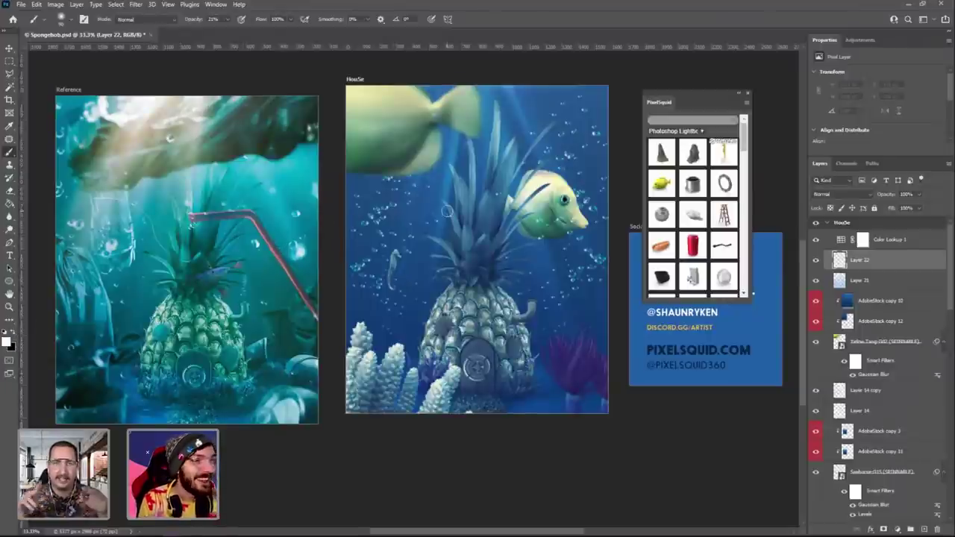
{"action": "left_click_drag", "start_coordinate": [229, 22], "coordinate": [217, 34]}
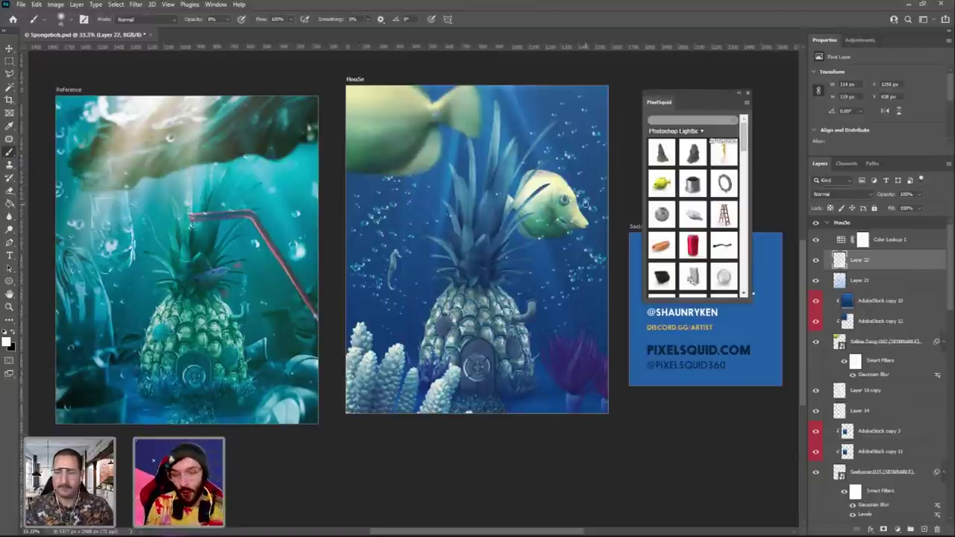
{"action": "left_click", "coordinate": [817, 260]}
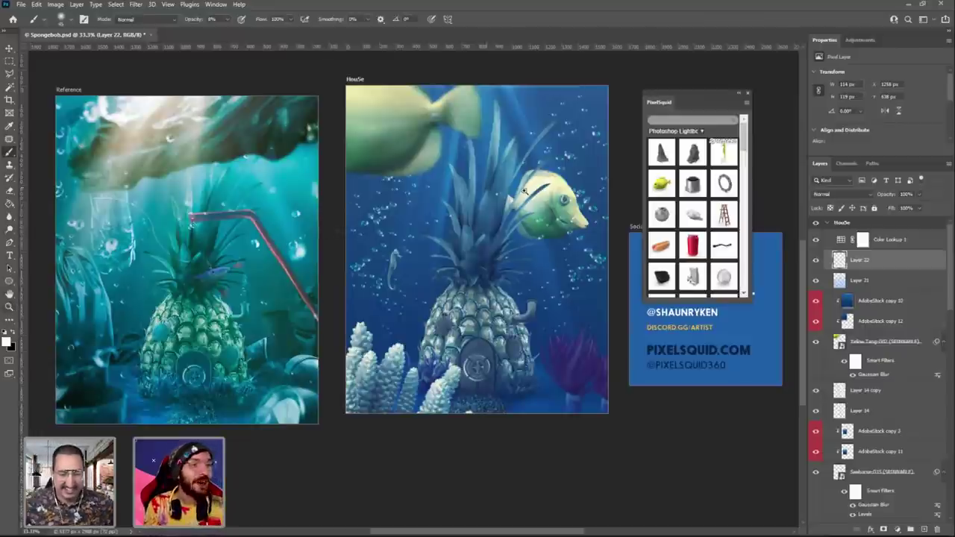
Zoom in on the yellow fish and scale up Layer 22's eye highlight.
{"action": "key", "text": "z"}
{"action": "left_click", "coordinate": [556, 173]}
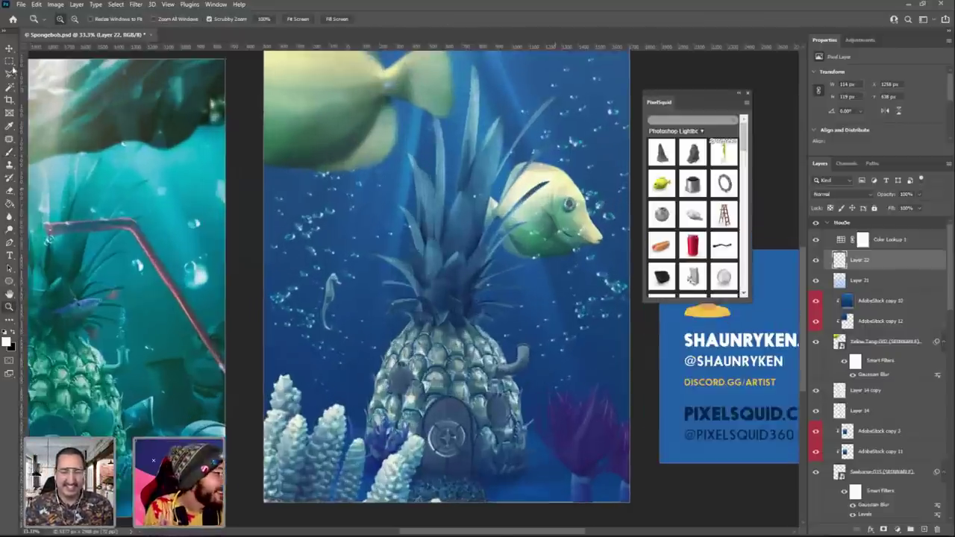
{"action": "left_click", "coordinate": [552, 246]}
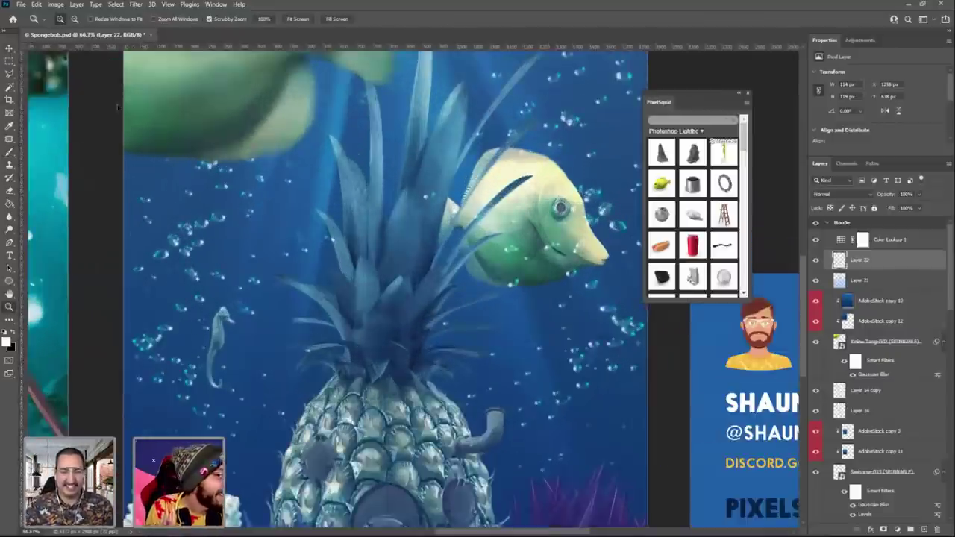
{"action": "key", "text": "v"}
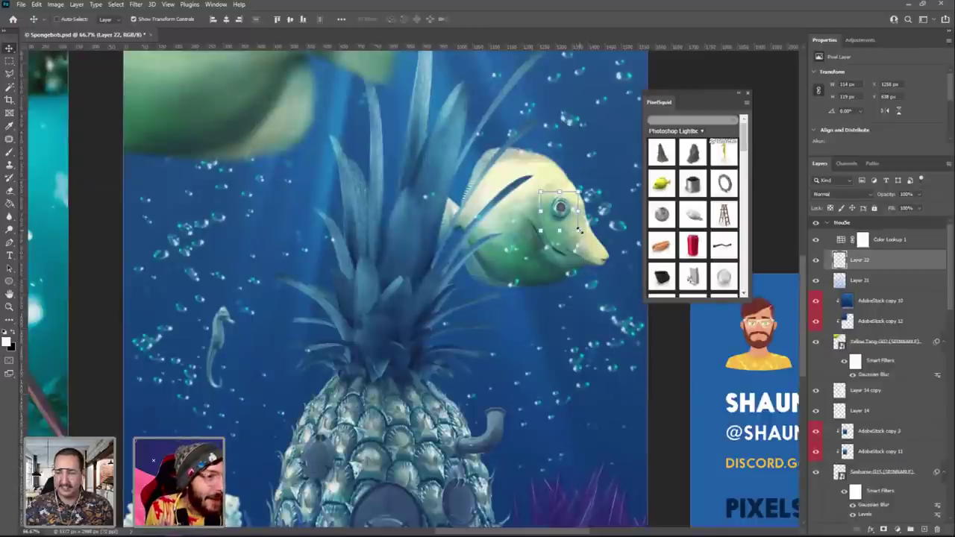
{"action": "left_click_drag", "start_coordinate": [580, 231], "coordinate": [567, 215]}
{"action": "key", "text": "alt+shift"}
{"action": "key", "text": "Return"}
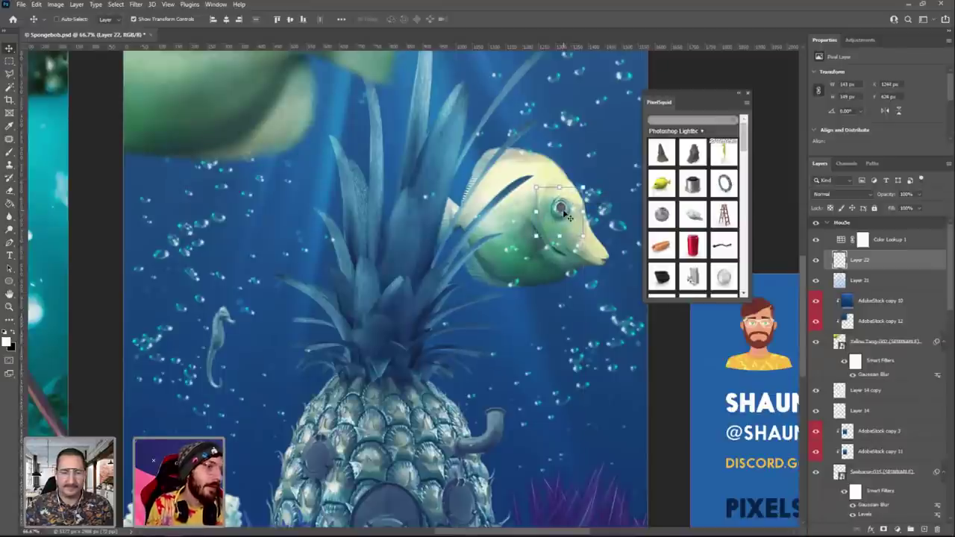
Zoom back out to fit the whole composite and select the AdobeStock copy 10 layer.
{"action": "left_click", "coordinate": [9, 306]}
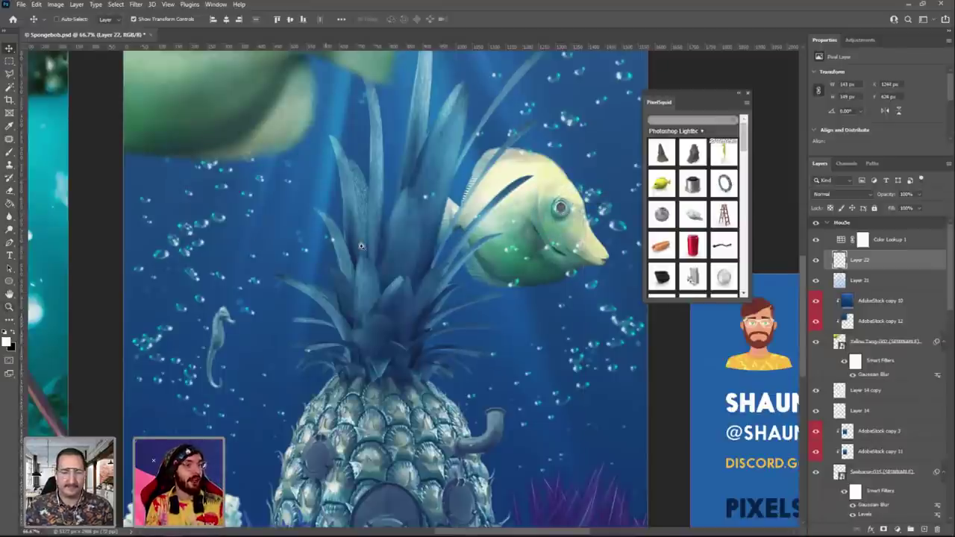
{"action": "right_click", "coordinate": [352, 246]}
{"action": "left_click", "coordinate": [377, 254]}
{"action": "left_click", "coordinate": [444, 262], "text": "alt"}
{"action": "right_click", "coordinate": [448, 257]}
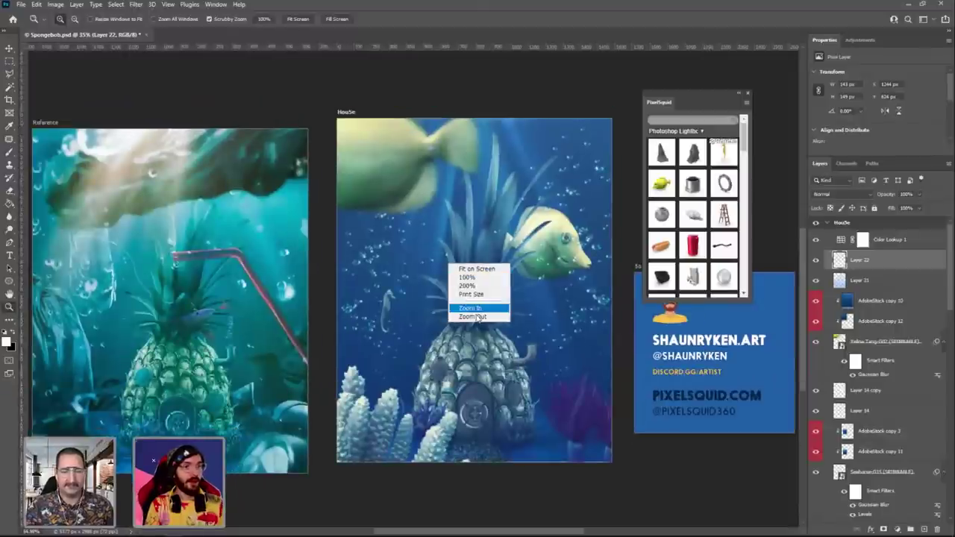
{"action": "left_click", "coordinate": [463, 313]}
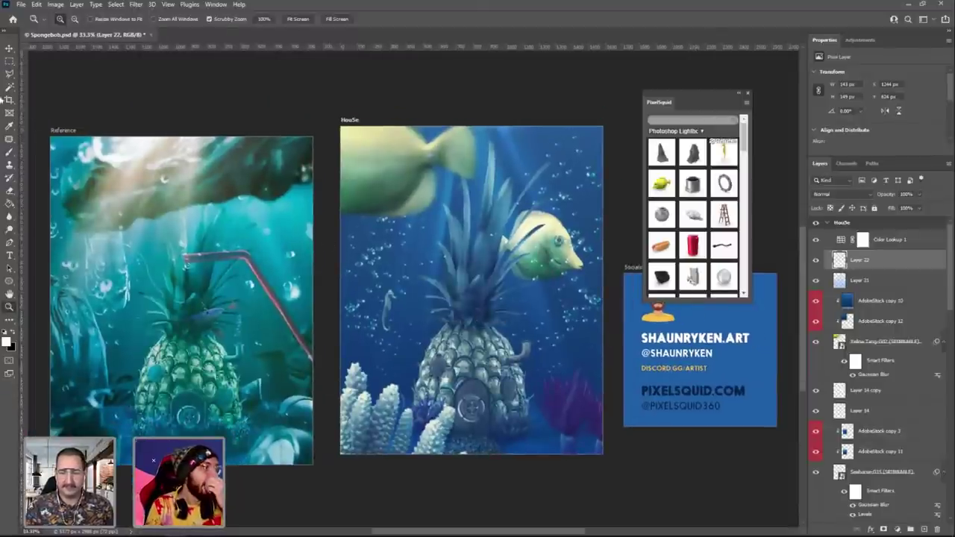
{"action": "key", "text": "v"}
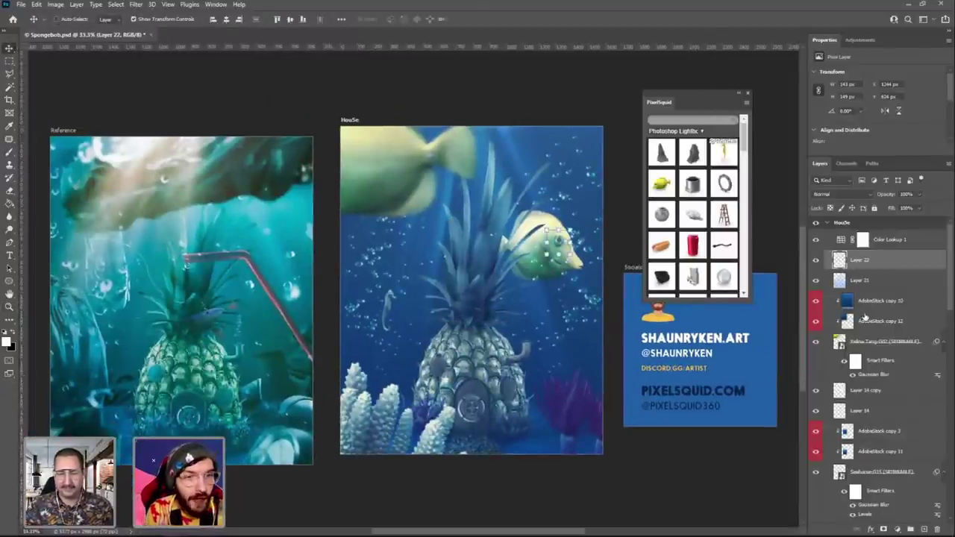
{"action": "key", "text": "shift+alt+c"}
{"action": "key", "text": "alt+bracketleft"}
{"action": "key", "text": "alt+bracketleft"}
{"action": "scroll", "coordinate": [879, 399], "scroll_direction": "down", "scroll_amount": 10}
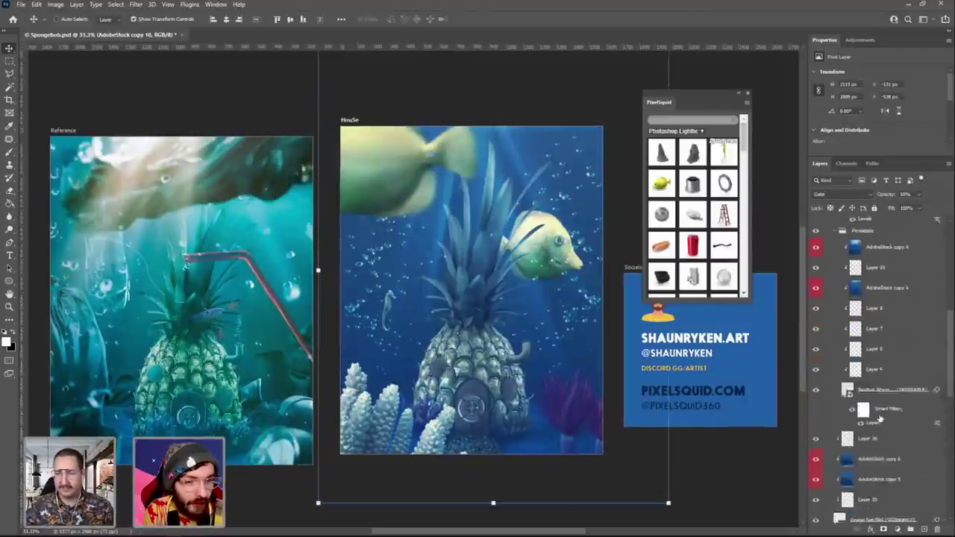
Duplicate the big bubbles layer and scale it up to about 291%.
{"action": "left_click", "coordinate": [859, 310]}
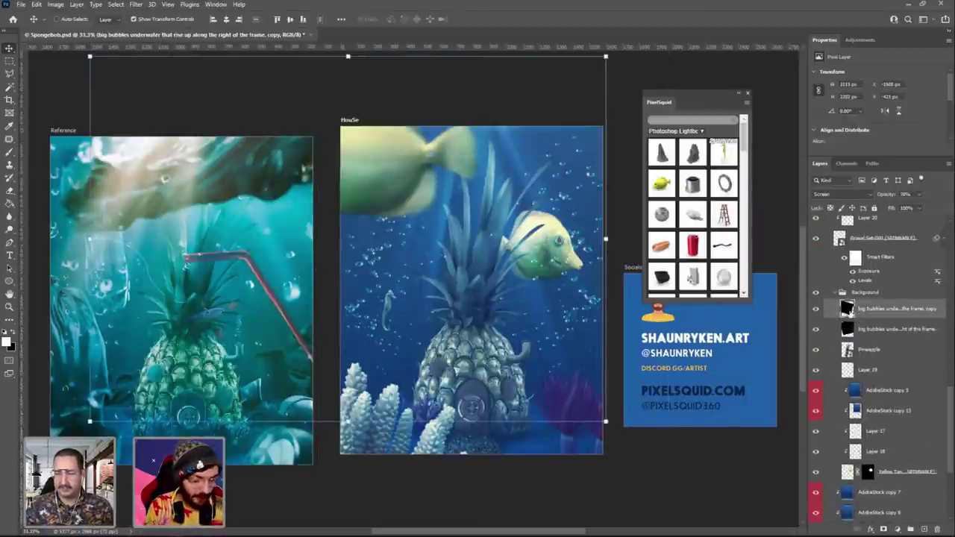
{"action": "left_click_drag", "start_coordinate": [858, 309], "coordinate": [860, 258]}
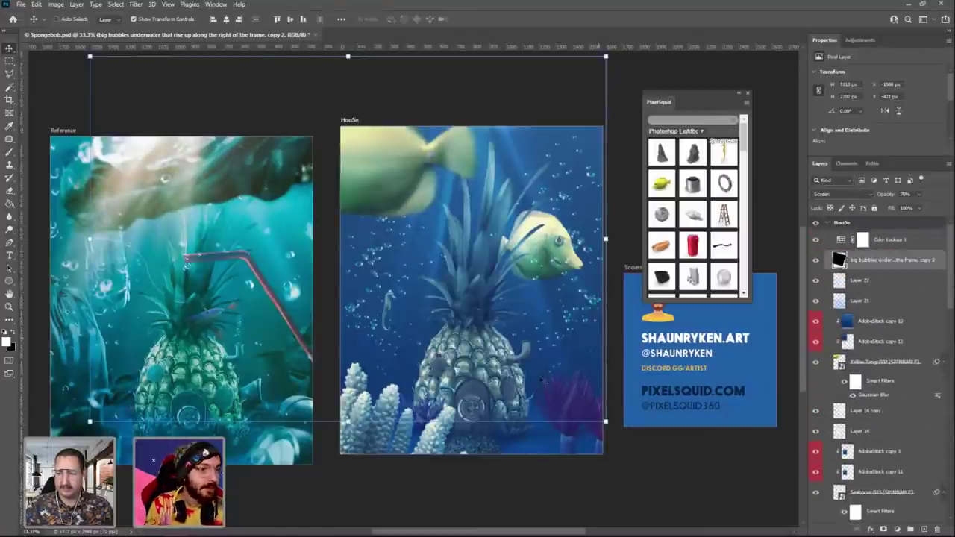
{"action": "left_click_drag", "start_coordinate": [606, 422], "coordinate": [707, 504]}
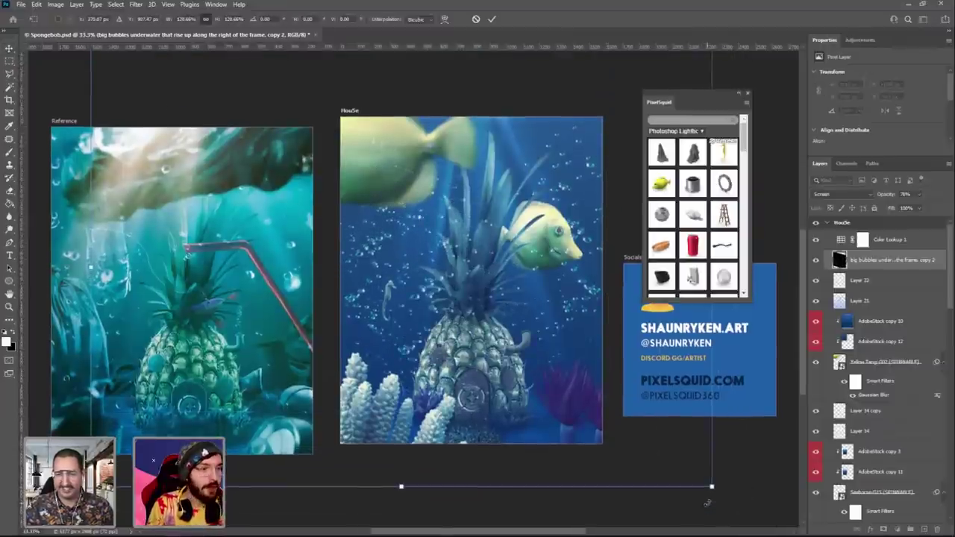
{"action": "key", "text": "ctrl+minus"}
{"action": "key", "text": "ctrl+minus"}
{"action": "left_click_drag", "start_coordinate": [563, 388], "coordinate": [789, 258]}
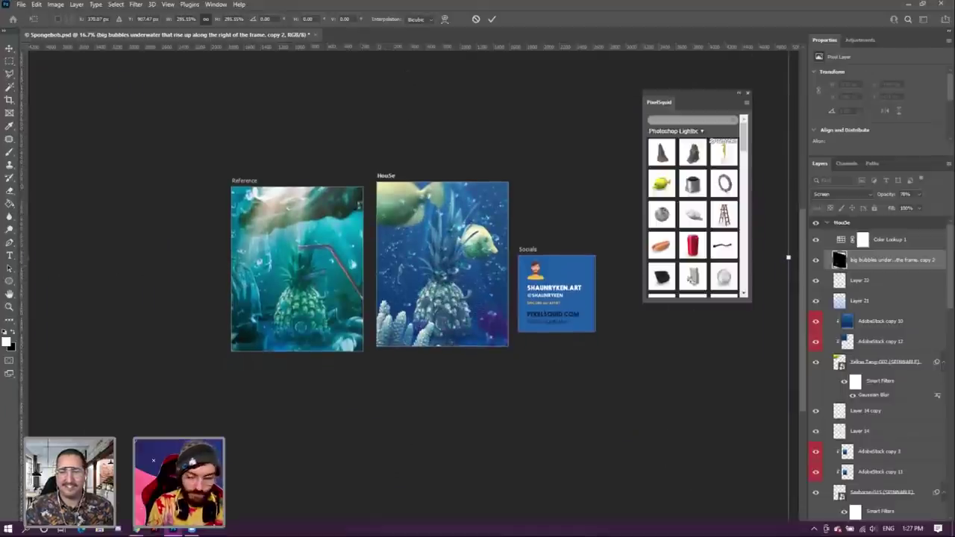
{"action": "key", "text": "Return"}
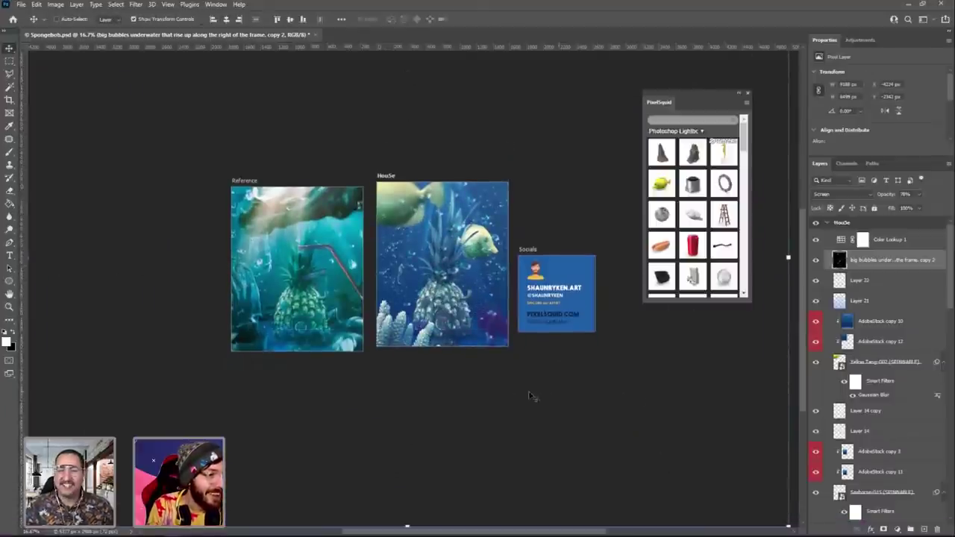
Position the enlarged bubbles in the House image and Alt-drag a second copy to a new spot.
{"action": "left_click_drag", "start_coordinate": [490, 391], "coordinate": [494, 264]}
{"action": "key", "text": "ctrl+plus"}
{"action": "key", "text": "ctrl+plus"}
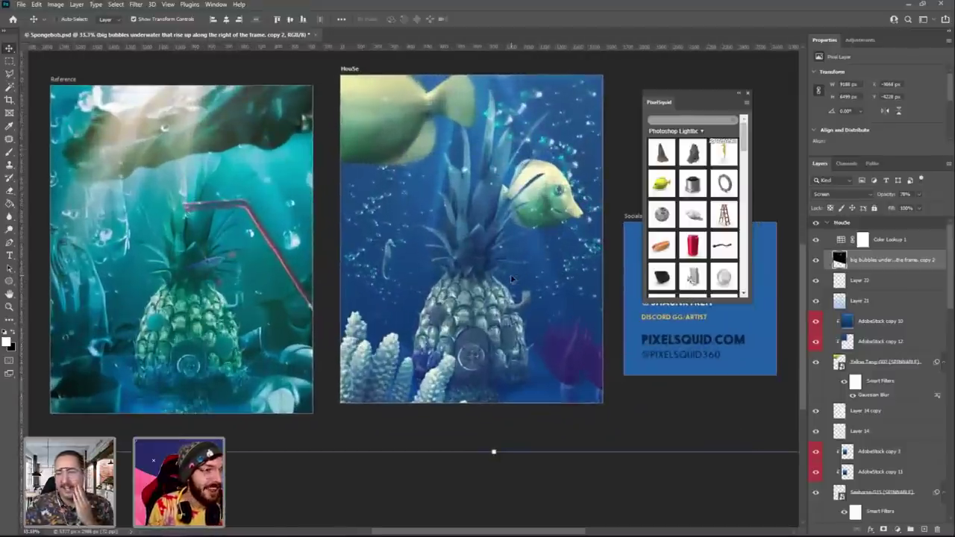
{"action": "left_click_drag", "start_coordinate": [579, 190], "coordinate": [570, 159]}
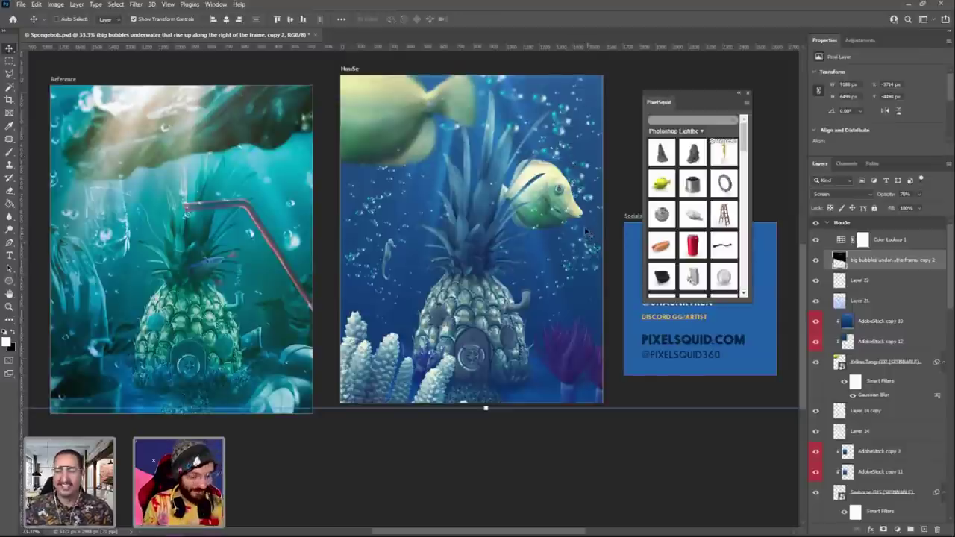
{"action": "left_click_drag", "start_coordinate": [573, 186], "coordinate": [370, 302]}
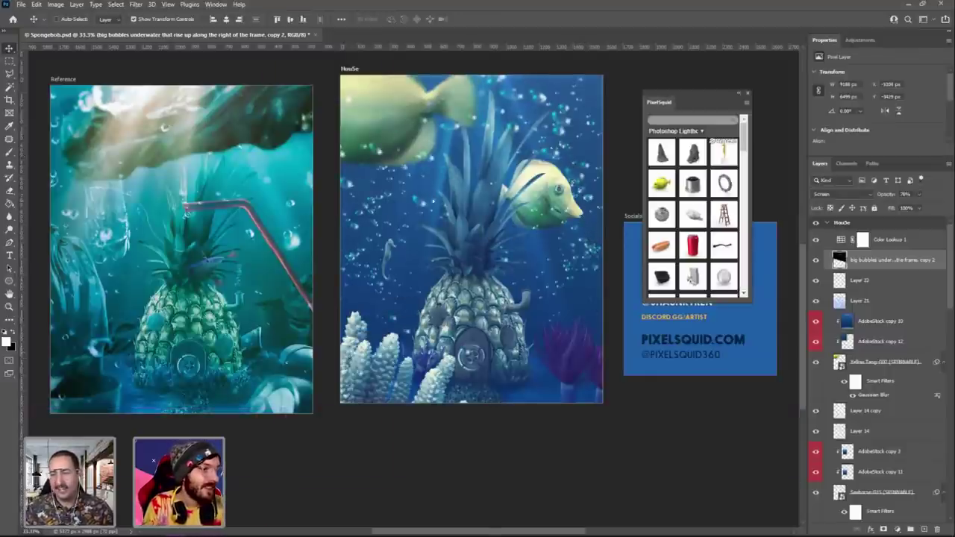
{"action": "left_click_drag", "start_coordinate": [421, 212], "coordinate": [369, 217]}
{"action": "left_click_drag", "start_coordinate": [373, 254], "coordinate": [371, 195]}
{"action": "left_click_drag", "start_coordinate": [421, 275], "coordinate": [504, 302]}
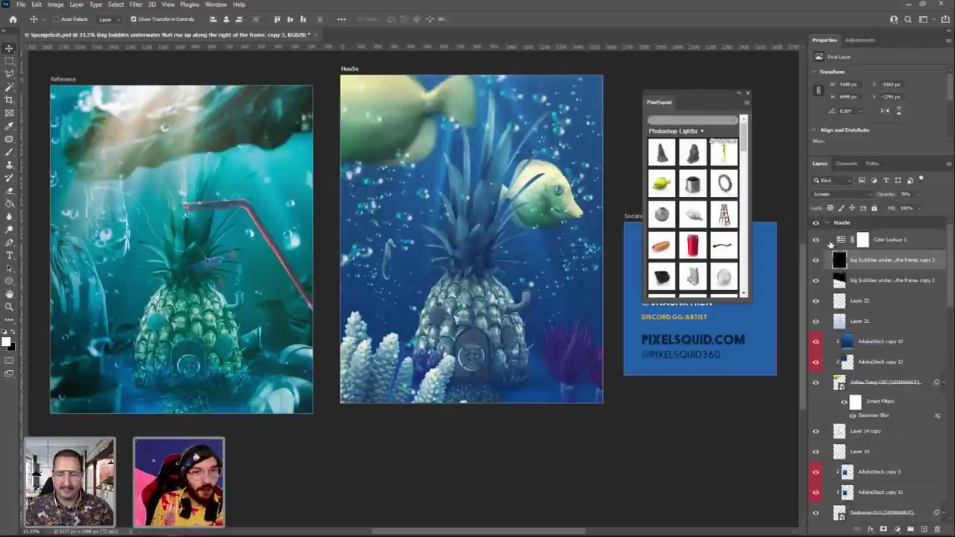
Collapse the House group, unlock the Reference artboard and delete it as Artboard and Contents.
{"action": "left_click", "coordinate": [827, 223]}
{"action": "left_click", "coordinate": [848, 254]}
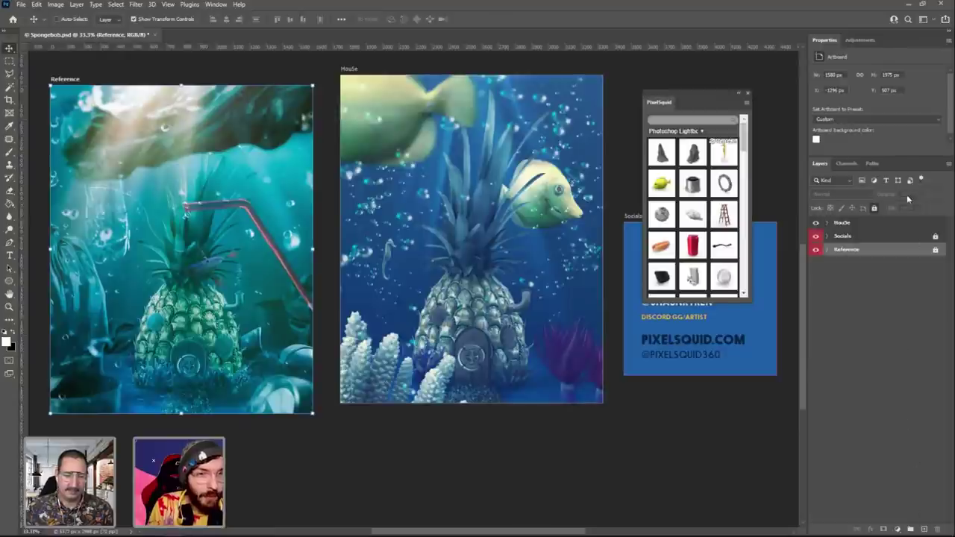
{"action": "left_click", "coordinate": [875, 208]}
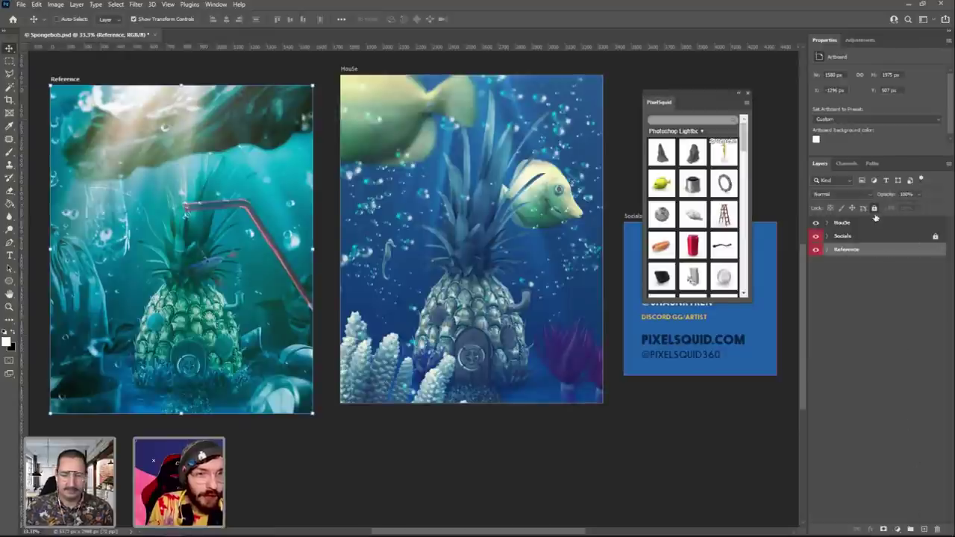
{"action": "left_click", "coordinate": [938, 529]}
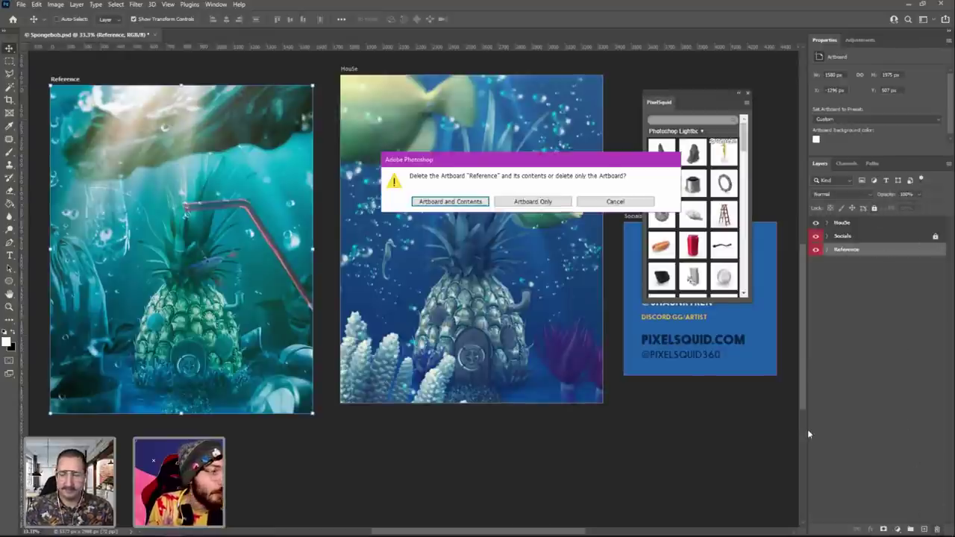
{"action": "left_click", "coordinate": [451, 201]}
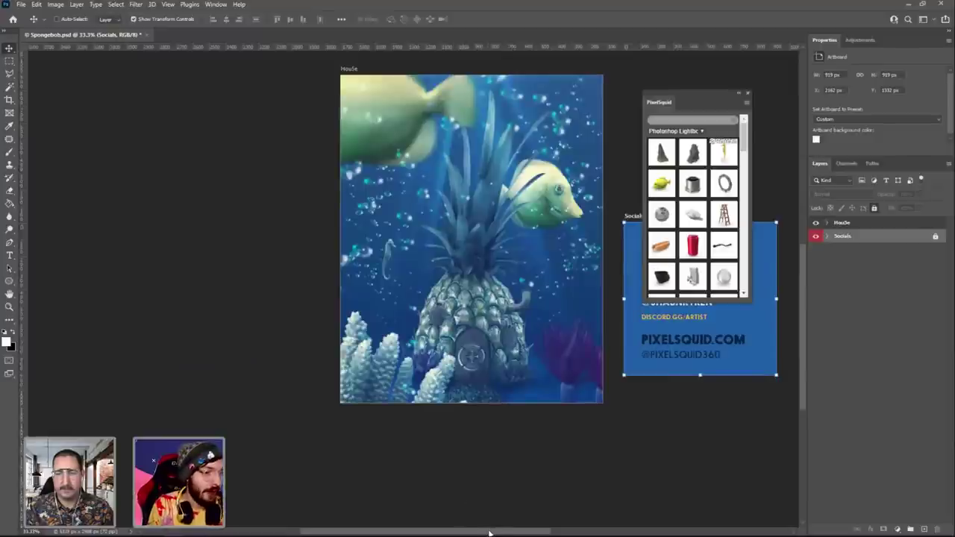
Move the floating asset library off the Socials artboard and select the House artboard.
{"action": "left_click_drag", "start_coordinate": [489, 533], "coordinate": [521, 533]}
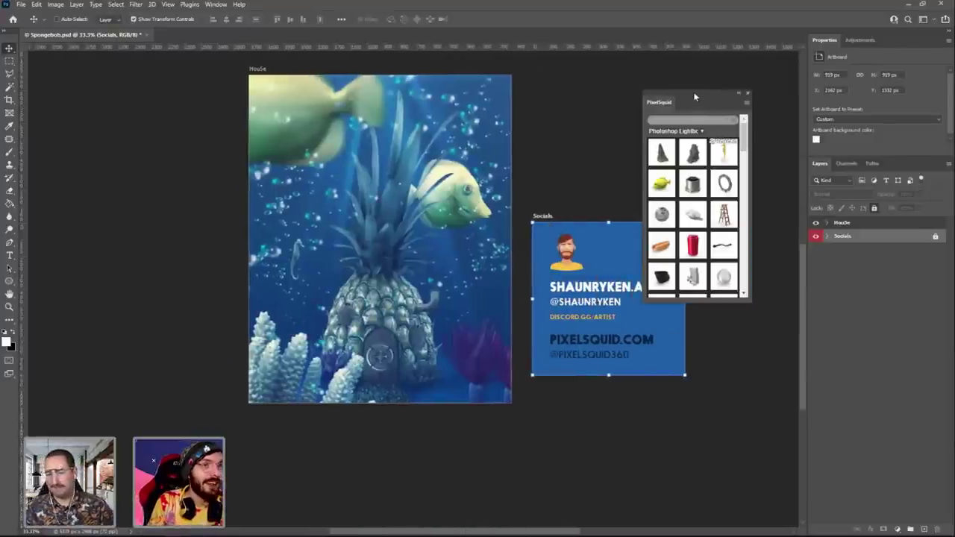
{"action": "left_click_drag", "start_coordinate": [695, 97], "coordinate": [727, 69]}
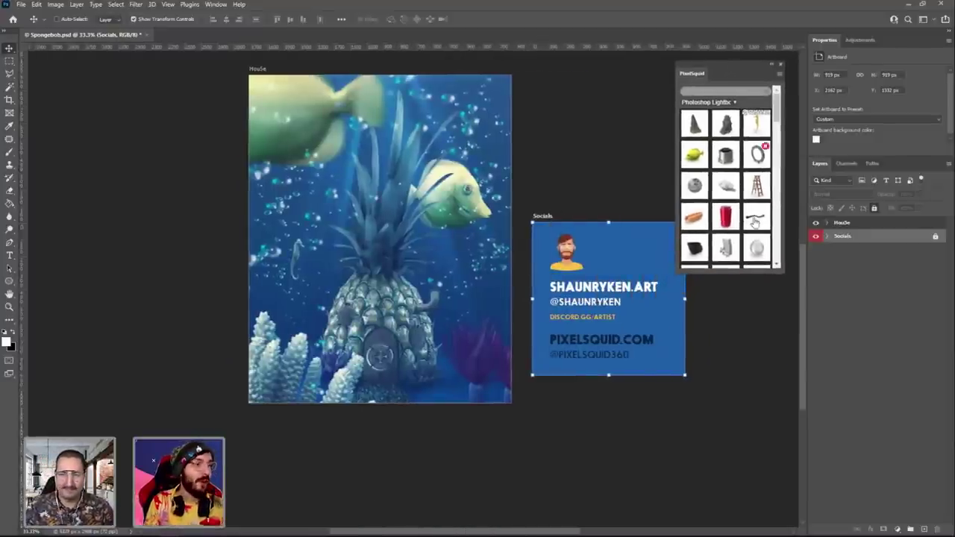
{"action": "left_click", "coordinate": [851, 236], "text": "ctrl"}
{"action": "left_click", "coordinate": [835, 238]}
{"action": "left_click", "coordinate": [838, 224]}
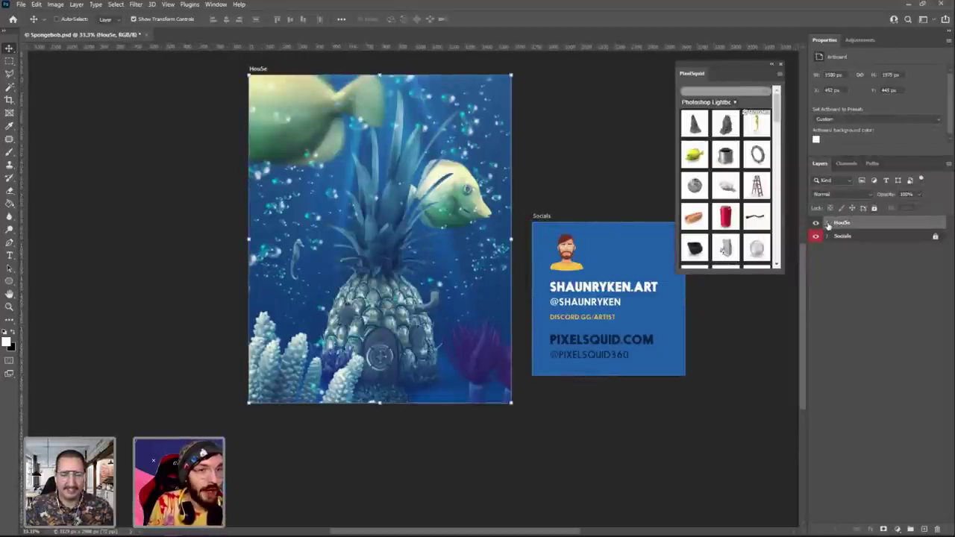
Select every layer in the House artboard and merge a copy of them into Color Lookup 1 copy.
{"action": "left_click", "coordinate": [827, 224]}
{"action": "left_click", "coordinate": [885, 240]}
{"action": "scroll", "coordinate": [892, 351], "scroll_direction": "down", "scroll_amount": 10}
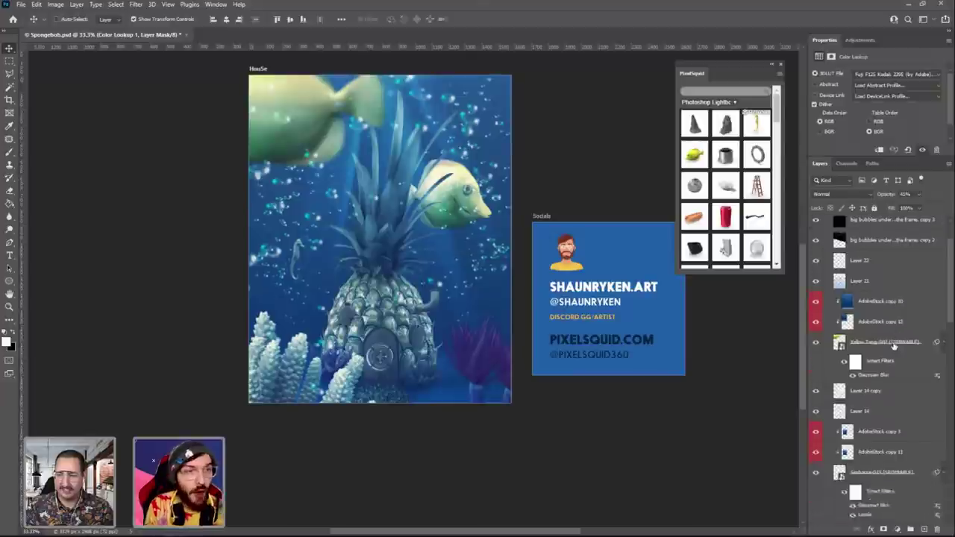
{"action": "scroll", "coordinate": [888, 411], "scroll_direction": "down", "scroll_amount": 5}
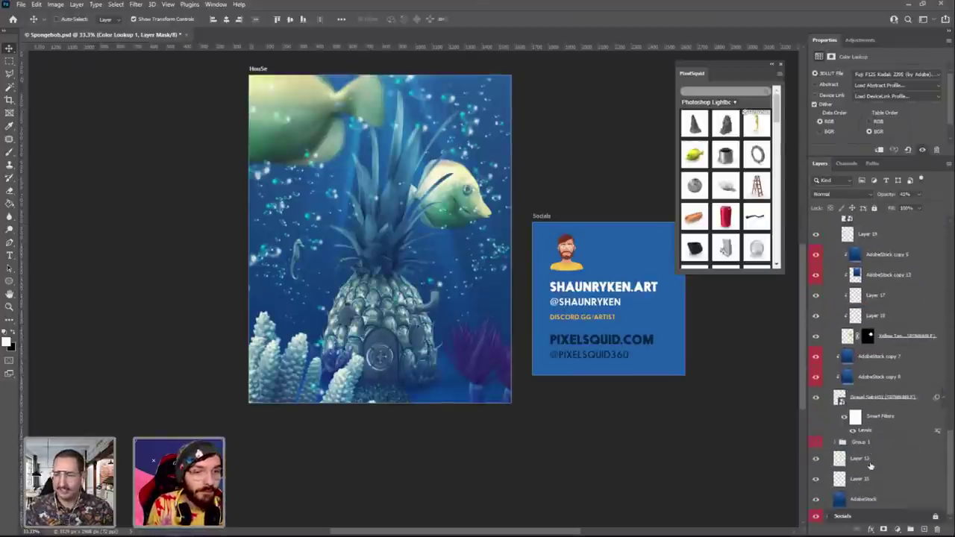
{"action": "scroll", "coordinate": [869, 373], "scroll_direction": "up", "scroll_amount": 10}
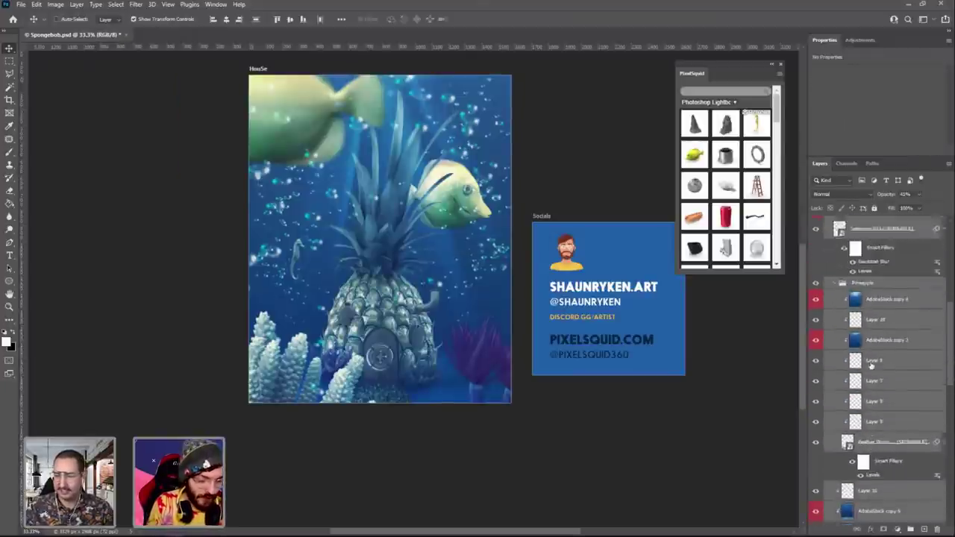
{"action": "scroll", "coordinate": [869, 351], "scroll_direction": "up", "scroll_amount": 3}
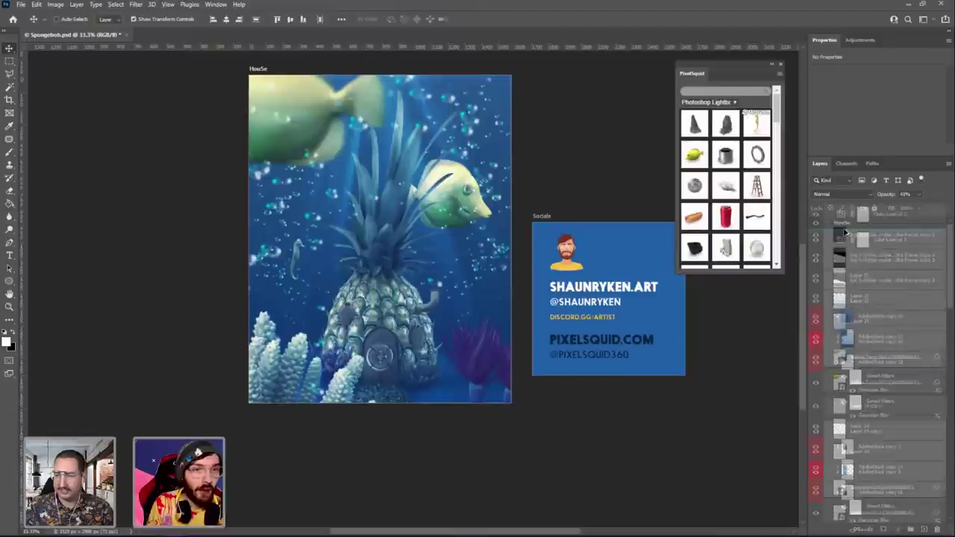
{"action": "scroll", "coordinate": [851, 254], "scroll_direction": "up", "scroll_amount": 3}
{"action": "right_click", "coordinate": [846, 240]}
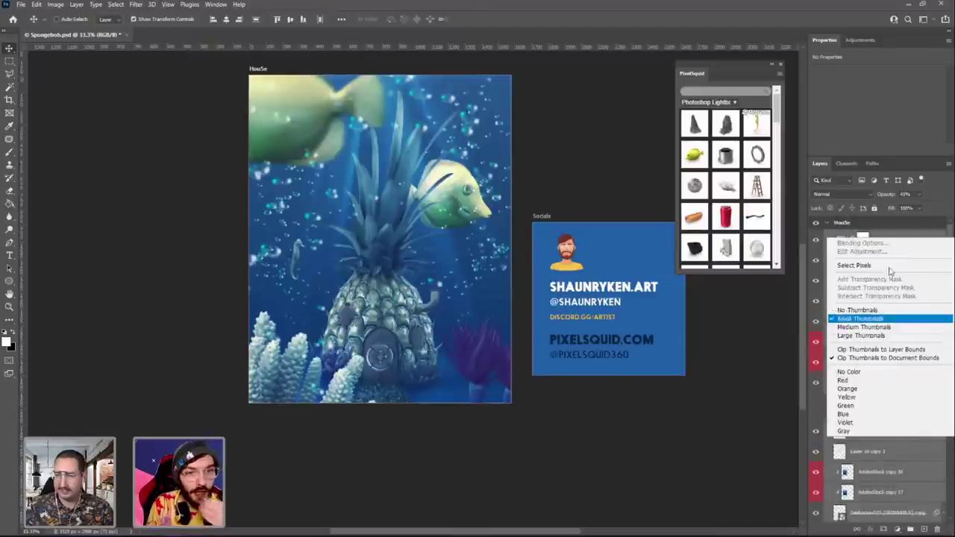
{"action": "right_click", "coordinate": [889, 238]}
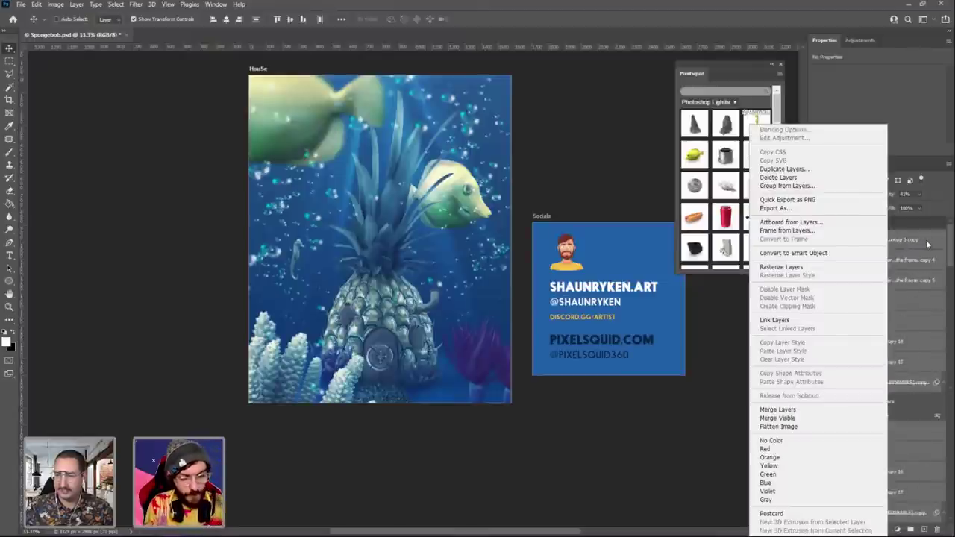
{"action": "left_click", "coordinate": [925, 244]}
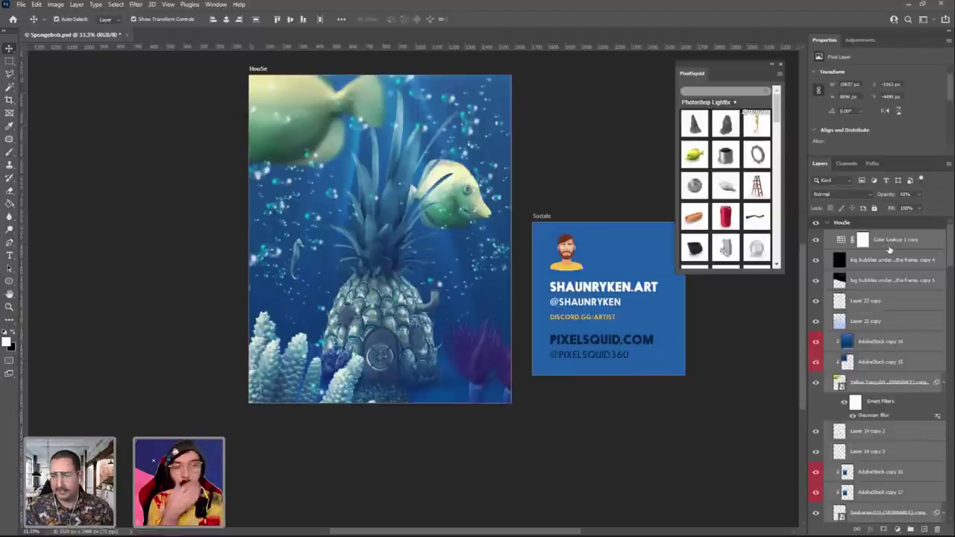
{"action": "key", "text": "ctrl+e"}
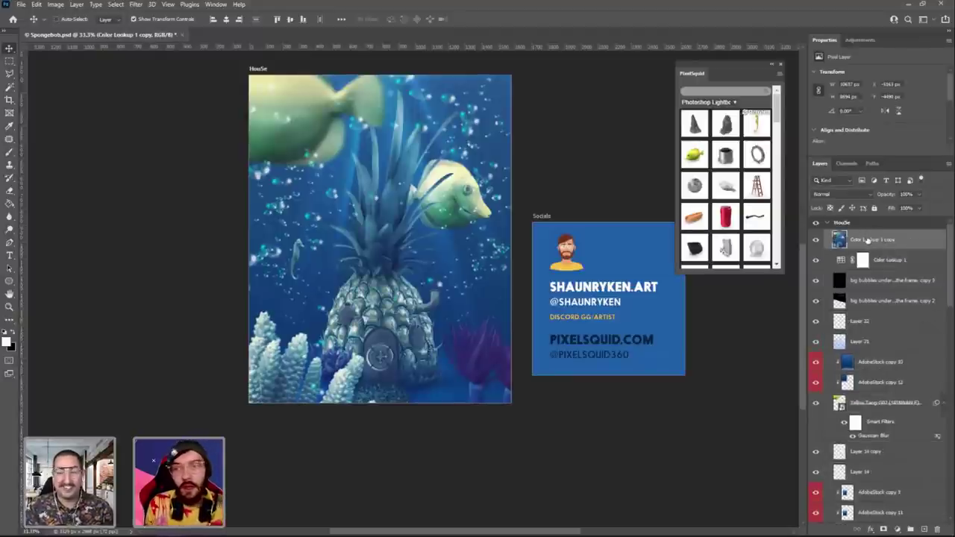
Convert Color Lookup 1 copy to a smart object and select the original House layers beneath it.
{"action": "right_click", "coordinate": [867, 239]}
{"action": "left_click", "coordinate": [773, 253]}
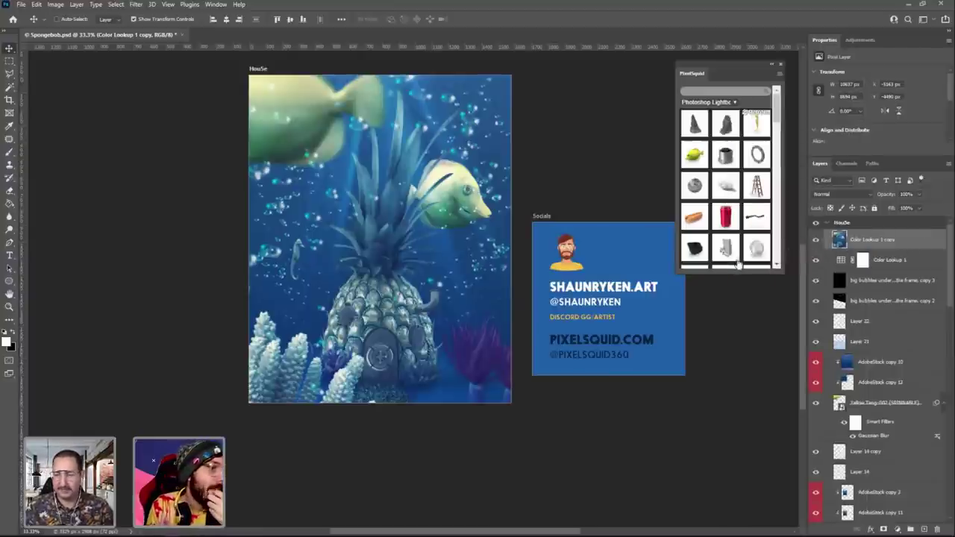
{"action": "left_click", "coordinate": [864, 260]}
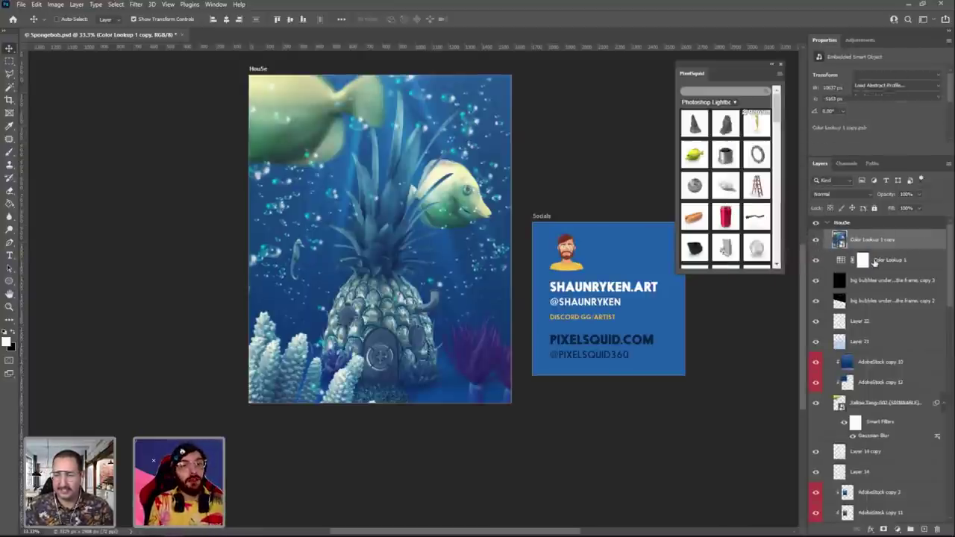
{"action": "scroll", "coordinate": [859, 490], "scroll_direction": "down", "scroll_amount": 10}
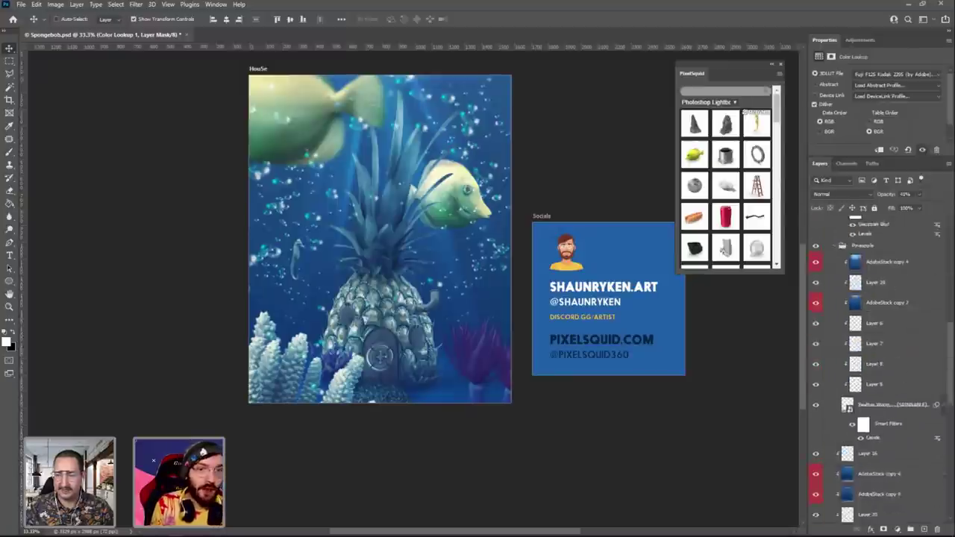
{"action": "left_click", "coordinate": [859, 490], "text": "shift"}
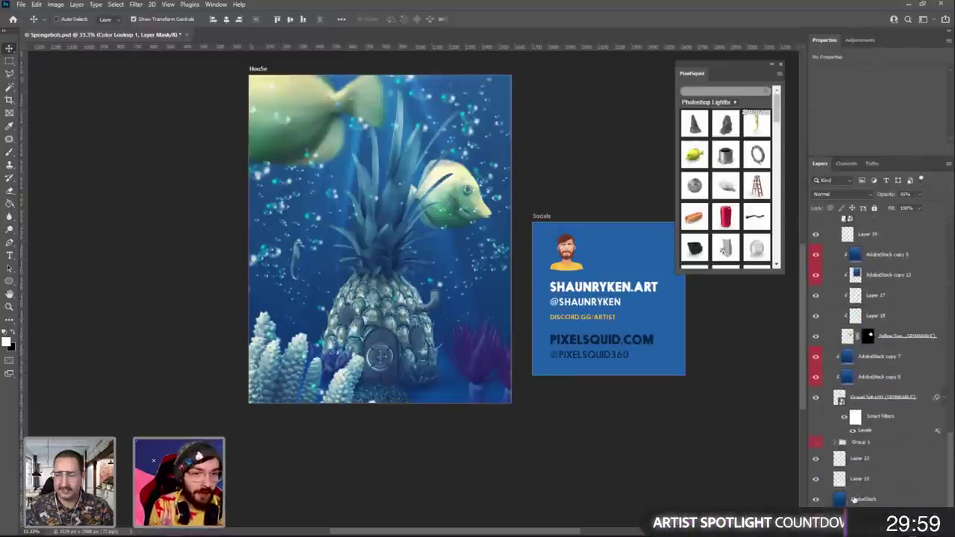
{"action": "left_click_drag", "start_coordinate": [858, 490], "coordinate": [902, 463]}
Group the original layers into a group named 'Editing' and reselect the merged copy.
{"action": "key", "text": "ctrl+g"}
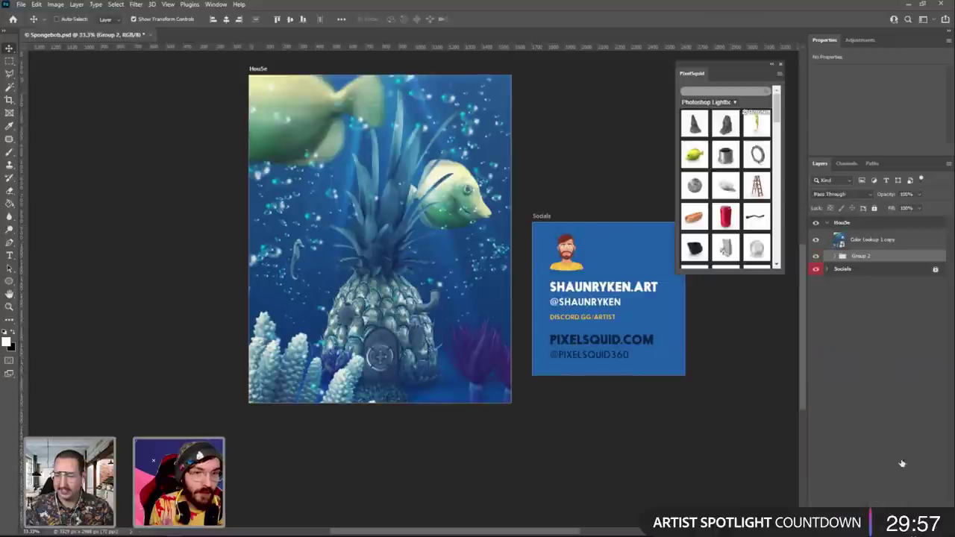
{"action": "double_click", "coordinate": [860, 256]}
{"action": "type", "text": "Editing"}
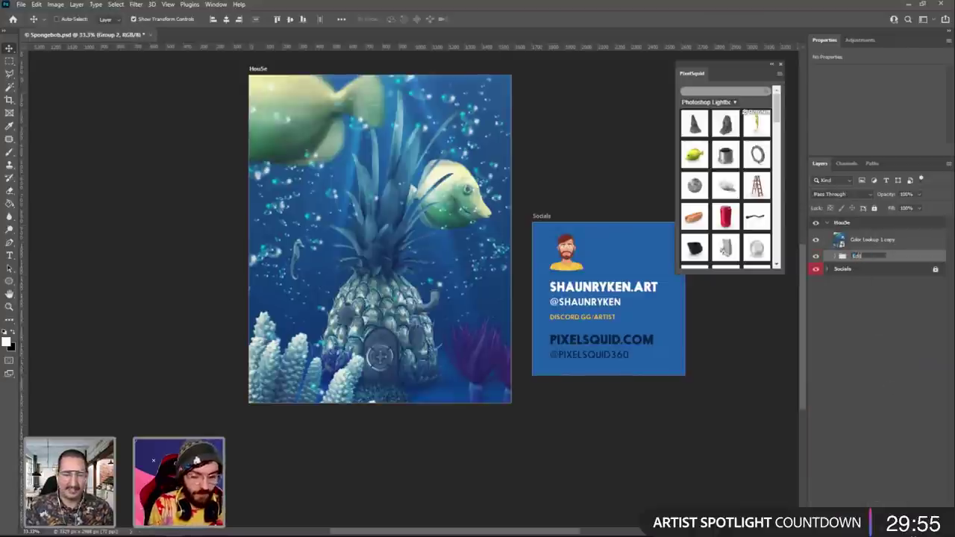
{"action": "key", "text": "Return"}
{"action": "left_click", "coordinate": [865, 236]}
{"action": "left_click", "coordinate": [866, 241]}
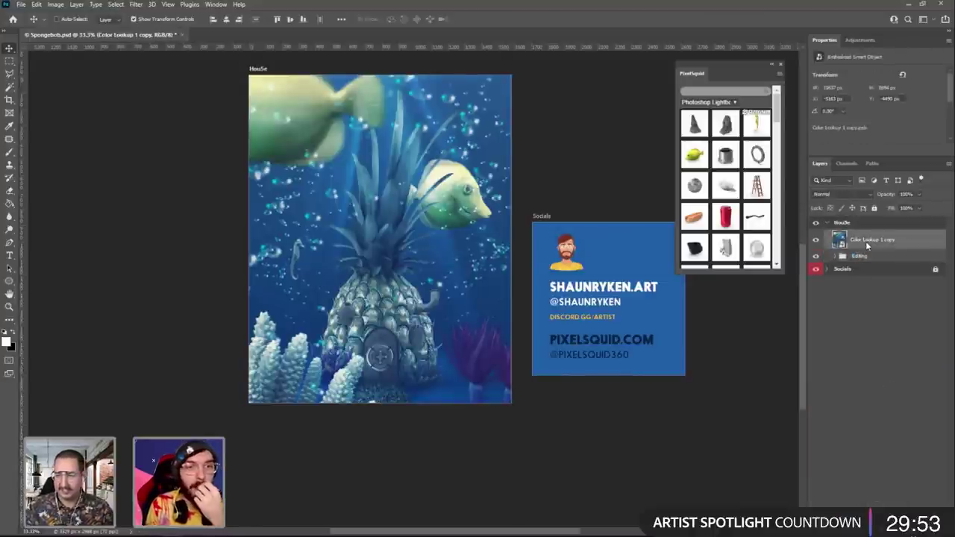
Open Liquify on the merged copy with Ctrl+Shift+X, then exit it with Escape, making no changes.
{"action": "left_click", "coordinate": [190, 4]}
{"action": "mouse_move", "coordinate": [136, 6]}
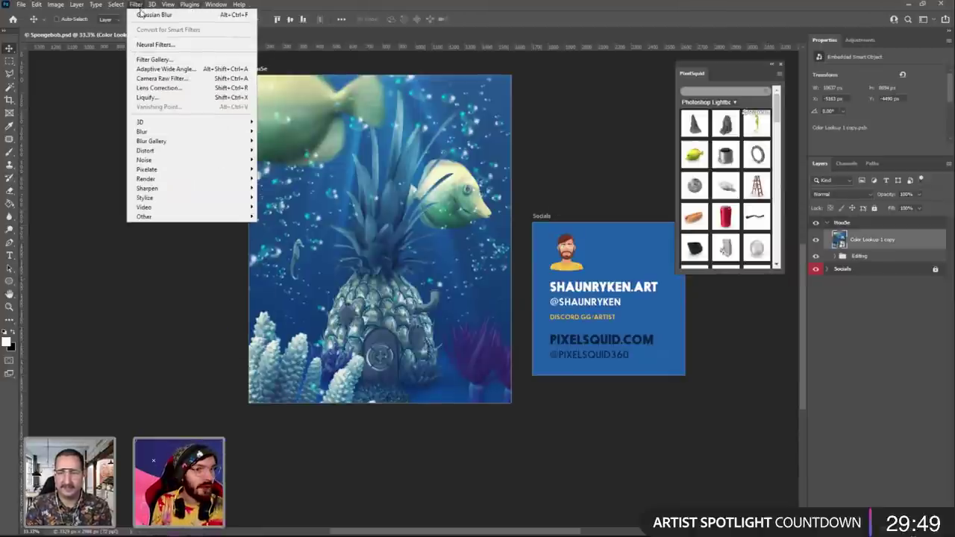
{"action": "left_click", "coordinate": [436, 271]}
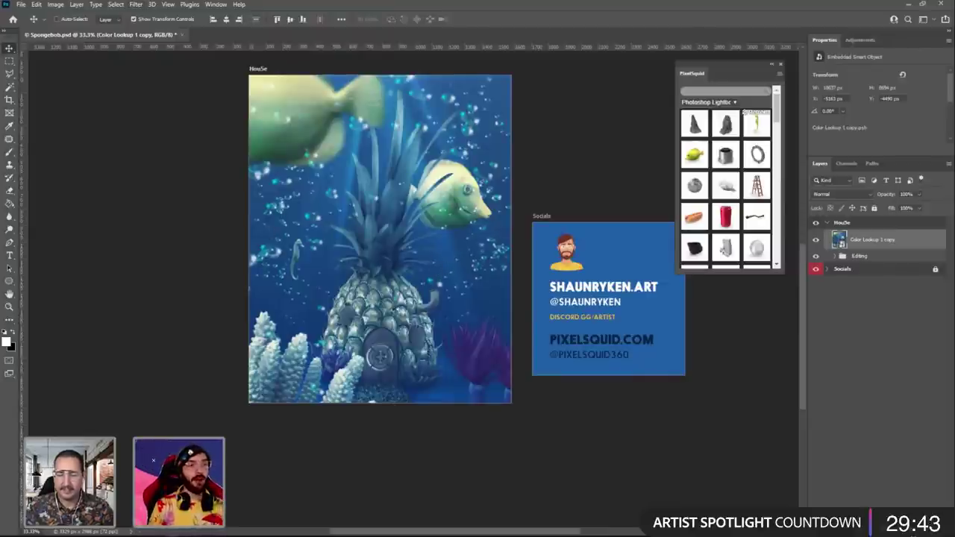
{"action": "key", "text": "ctrl+shift+x"}
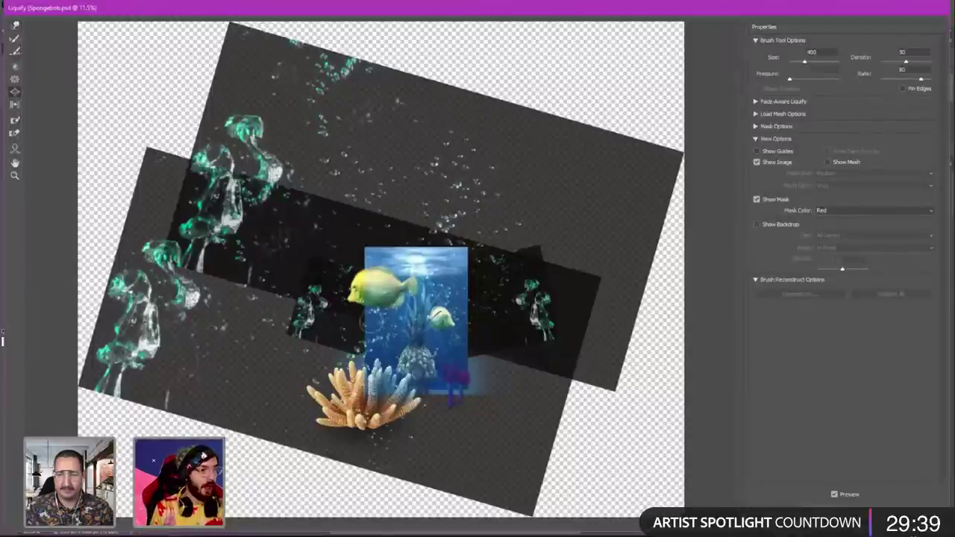
{"action": "key", "text": "Escape"}
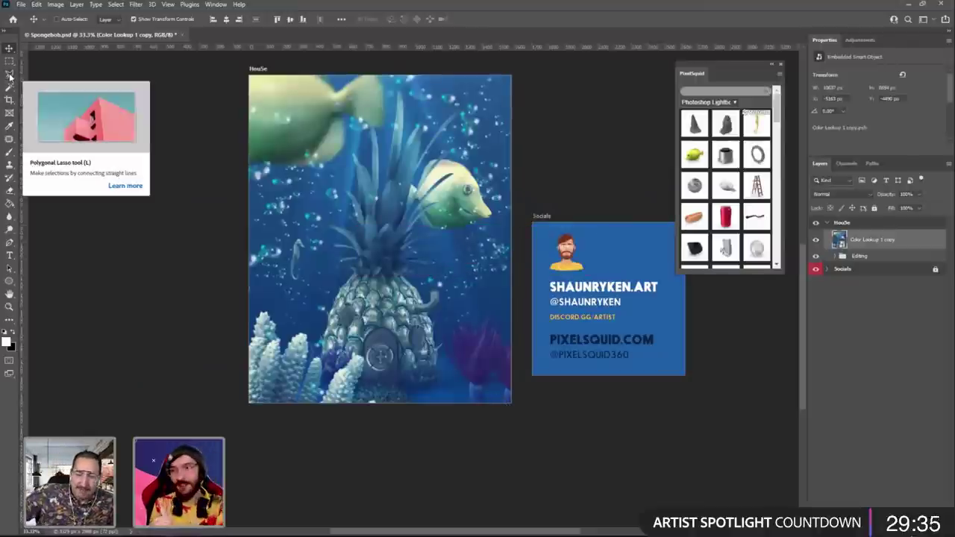
{"action": "left_click", "coordinate": [9, 115]}
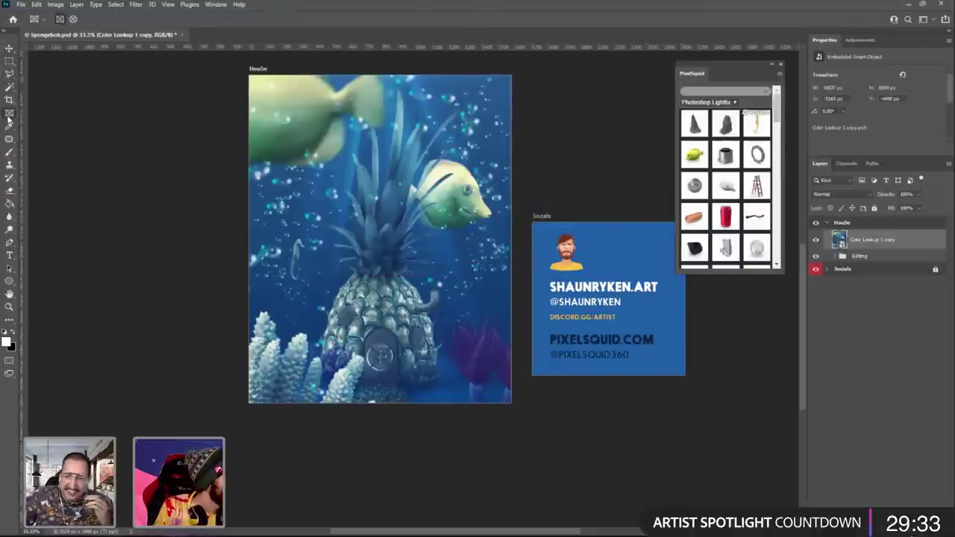
{"action": "left_click", "coordinate": [9, 100]}
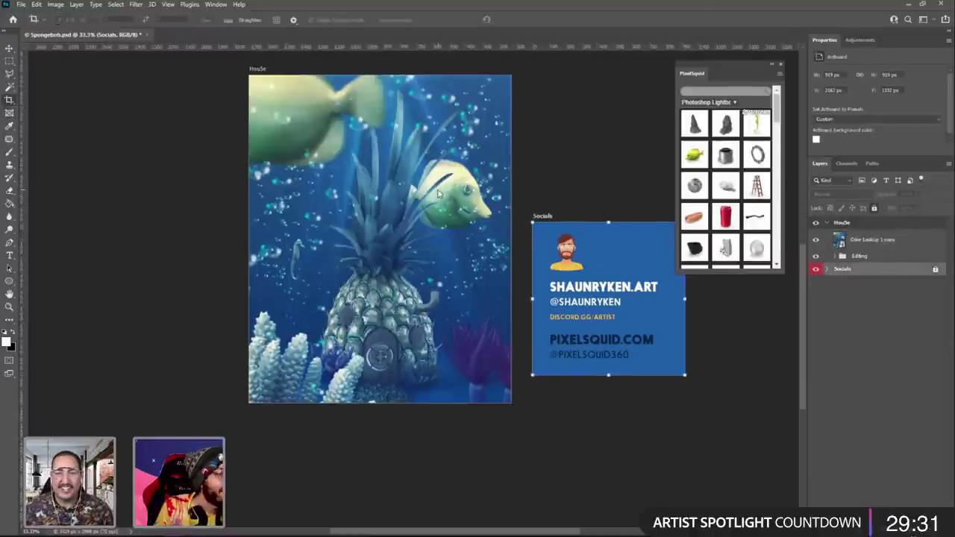
{"action": "left_click", "coordinate": [840, 246]}
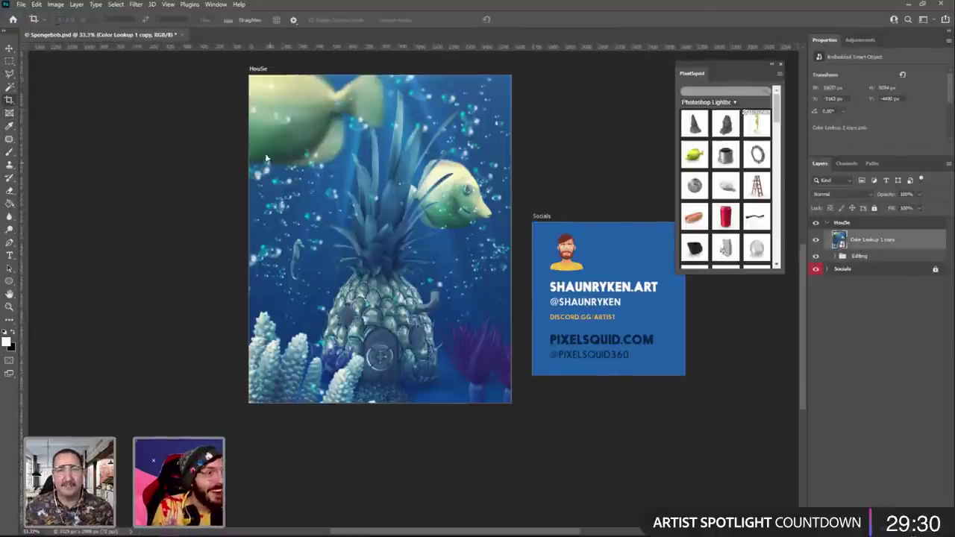
{"action": "left_click", "coordinate": [255, 79]}
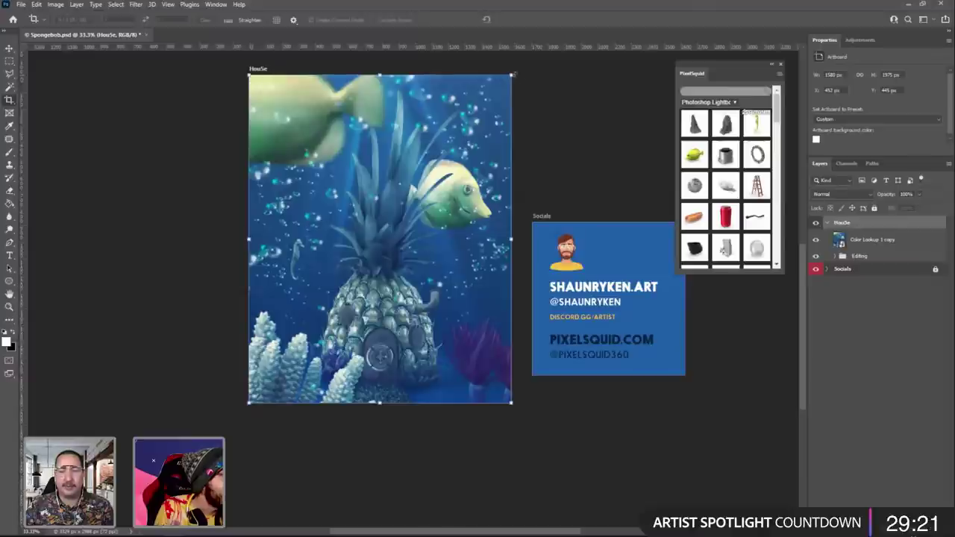
{"action": "left_click_drag", "start_coordinate": [512, 74], "coordinate": [249, 404]}
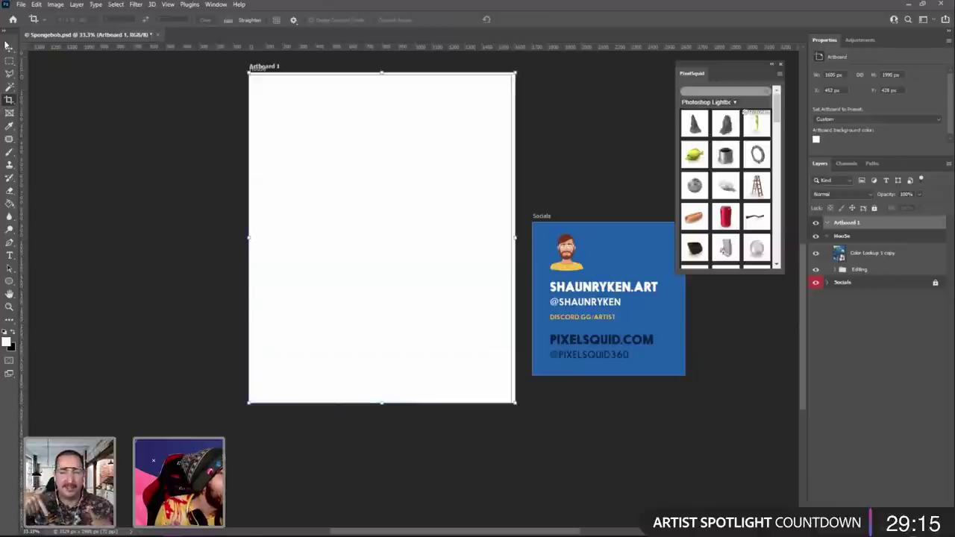
{"action": "left_click", "coordinate": [9, 48]}
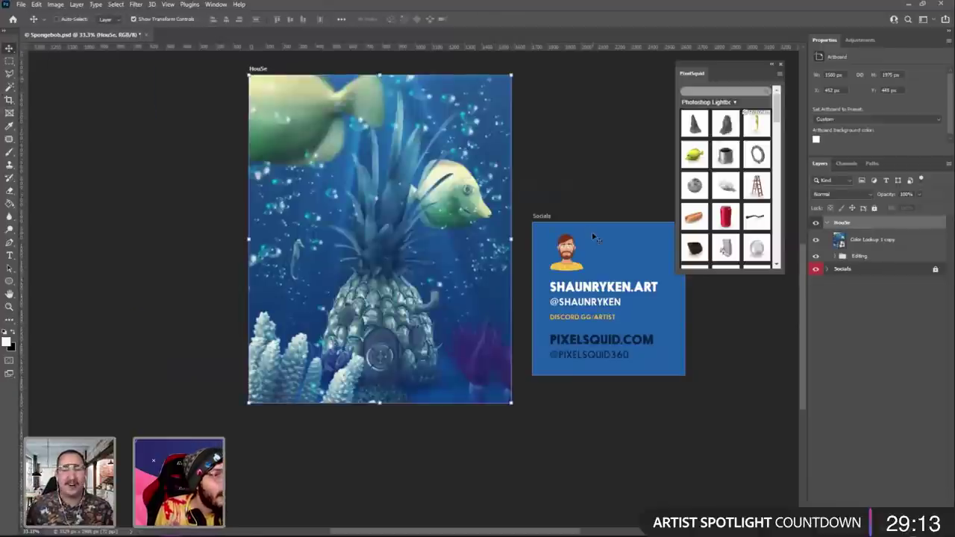
{"action": "left_click", "coordinate": [853, 240]}
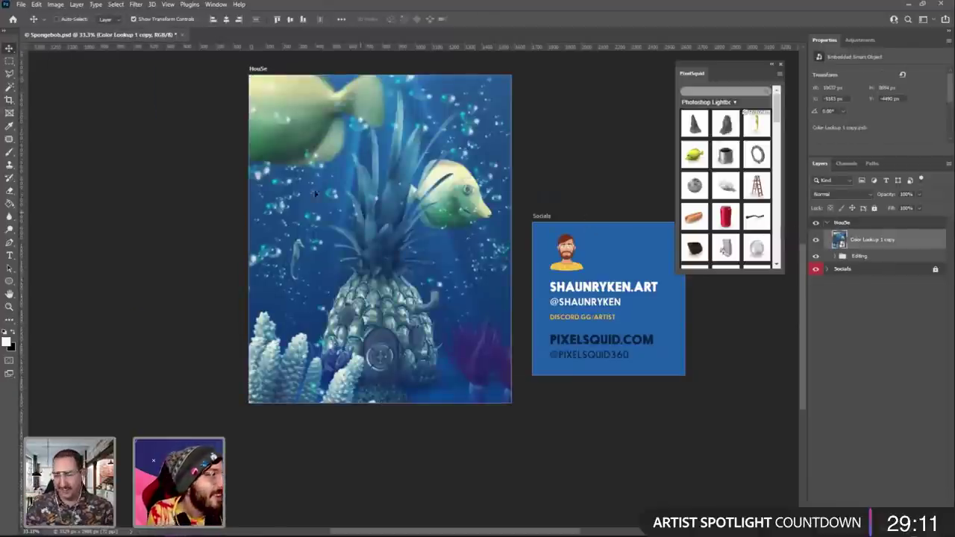
{"action": "right_click", "coordinate": [876, 244]}
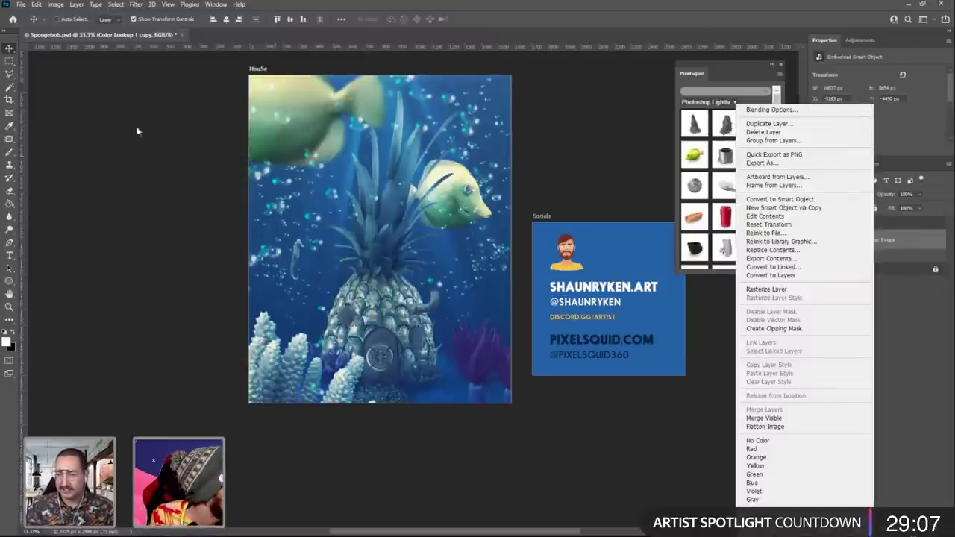
{"action": "left_click", "coordinate": [898, 321]}
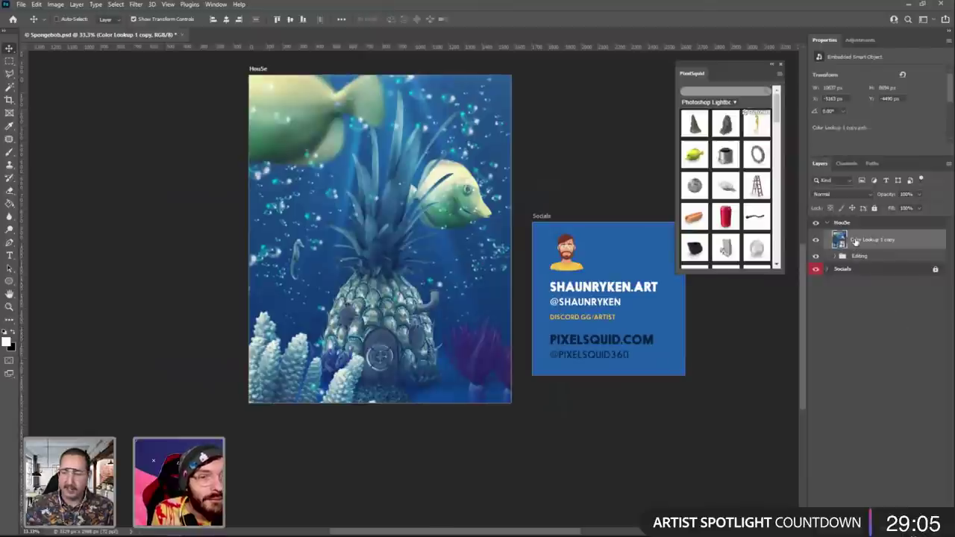
{"action": "left_click_drag", "start_coordinate": [856, 243], "coordinate": [851, 218]}
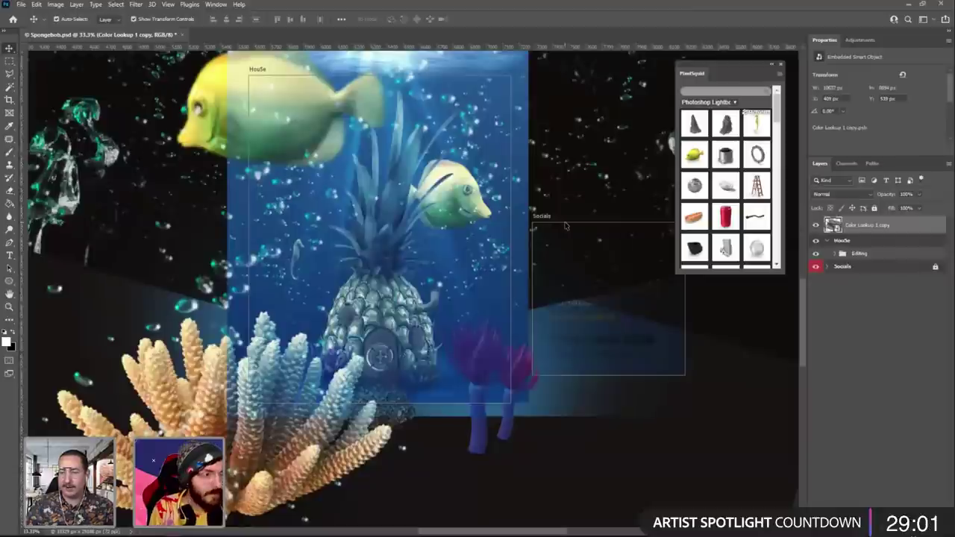
{"action": "scroll", "coordinate": [406, 153], "scroll_direction": "down", "scroll_amount": 3}
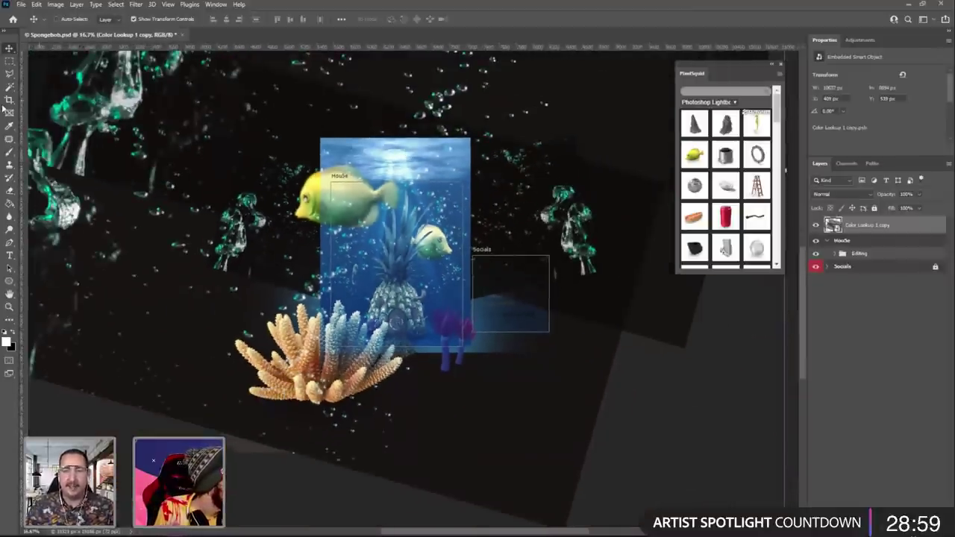
{"action": "key", "text": "c"}
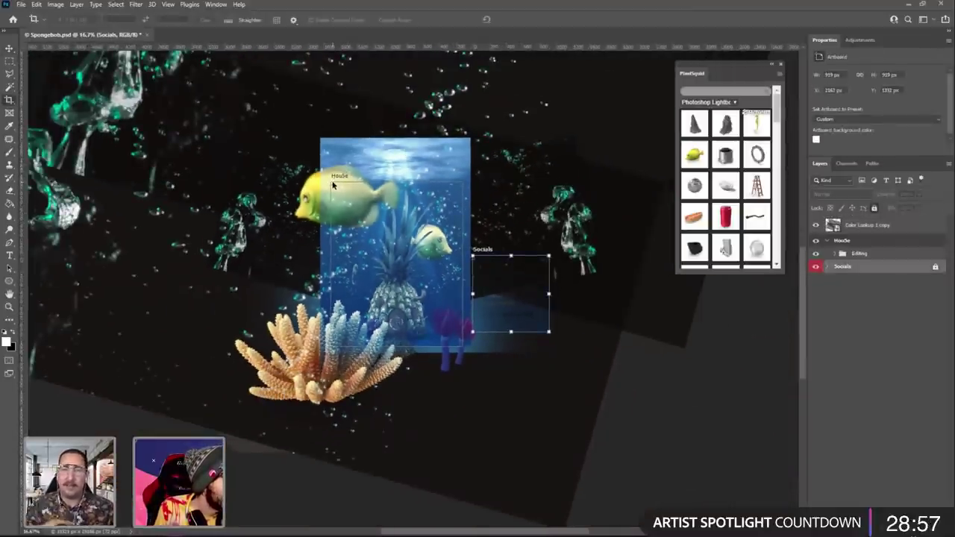
{"action": "left_click", "coordinate": [858, 226]}
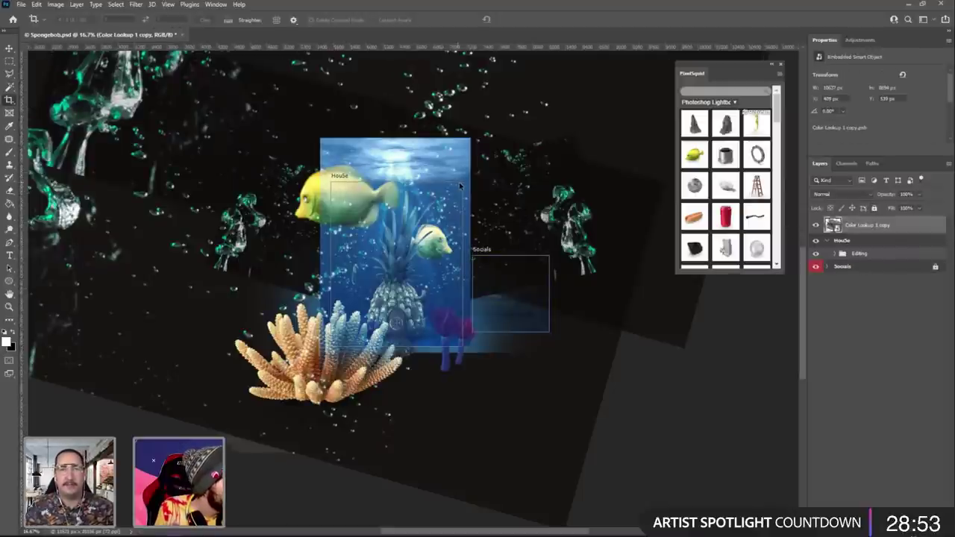
{"action": "left_click_drag", "start_coordinate": [481, 161], "coordinate": [326, 348]}
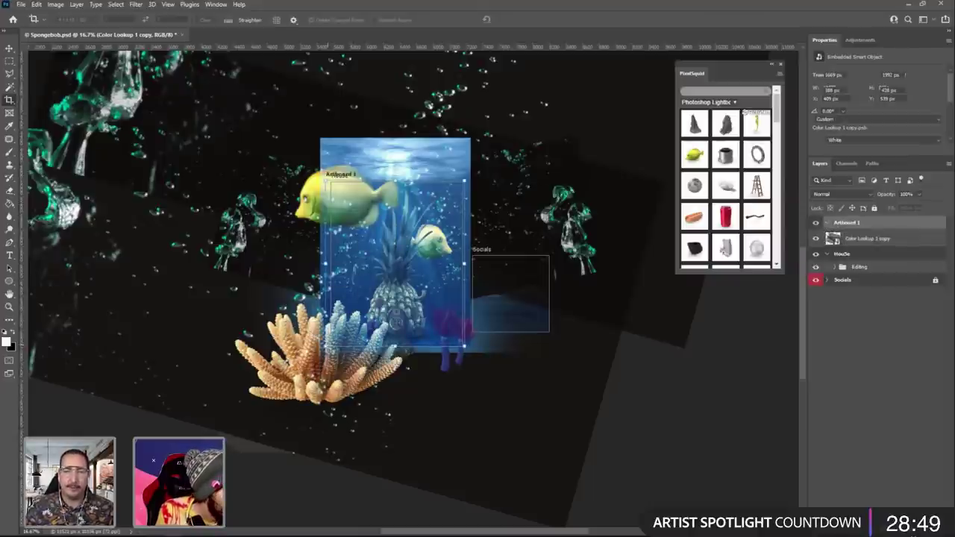
{"action": "left_click", "coordinate": [9, 48]}
{"action": "key", "text": "ctrl+z"}
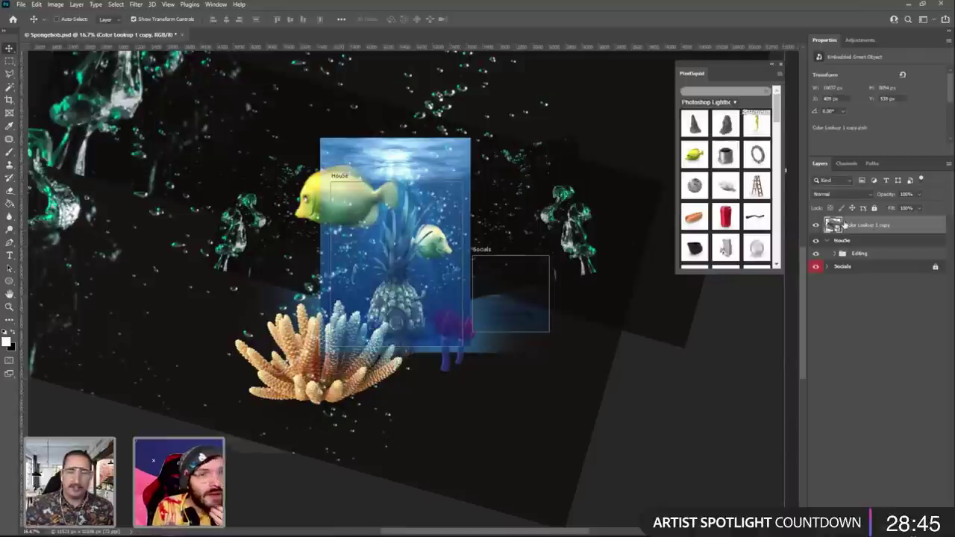
{"action": "left_click", "coordinate": [36, 5]}
{"action": "left_click", "coordinate": [45, 15]}
{"action": "left_click", "coordinate": [36, 4]}
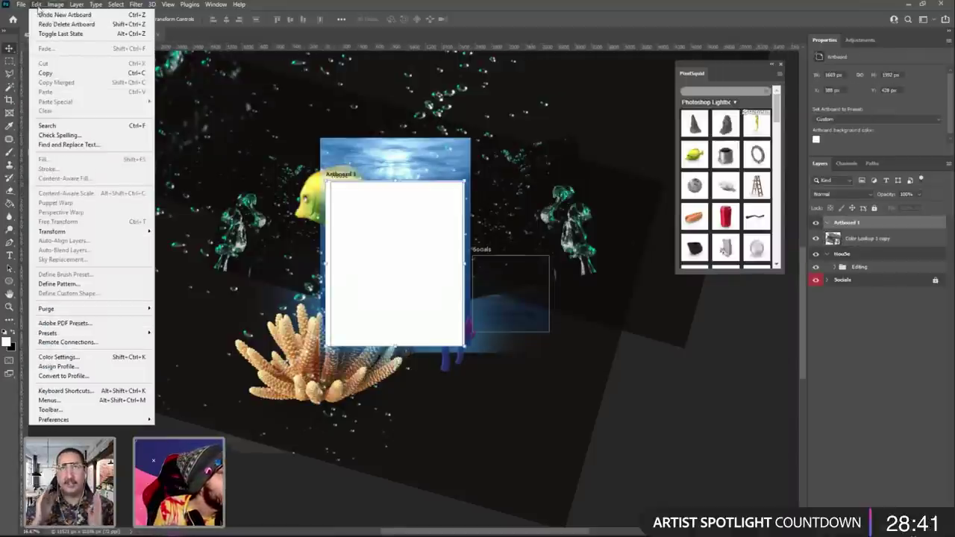
{"action": "left_click", "coordinate": [44, 15]}
{"action": "left_click", "coordinate": [36, 5]}
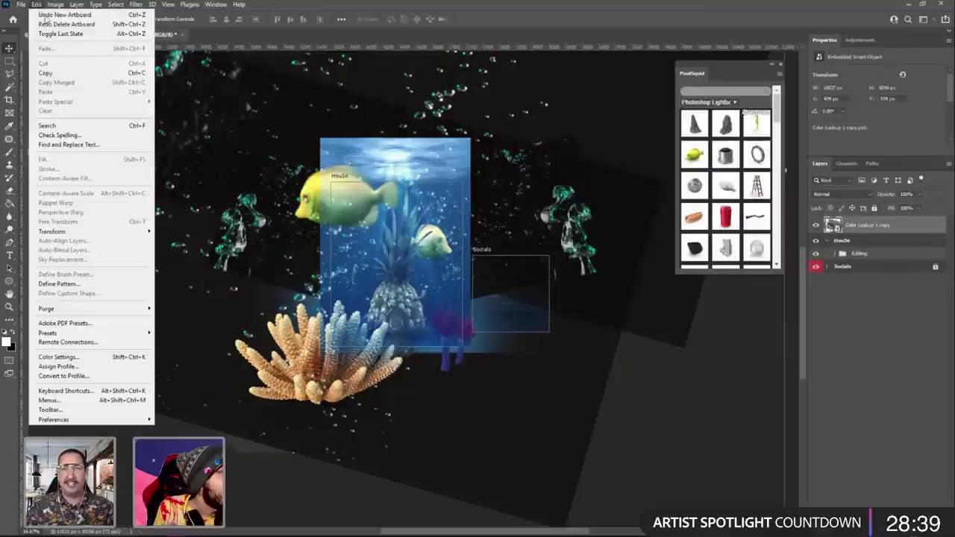
{"action": "left_click", "coordinate": [44, 15]}
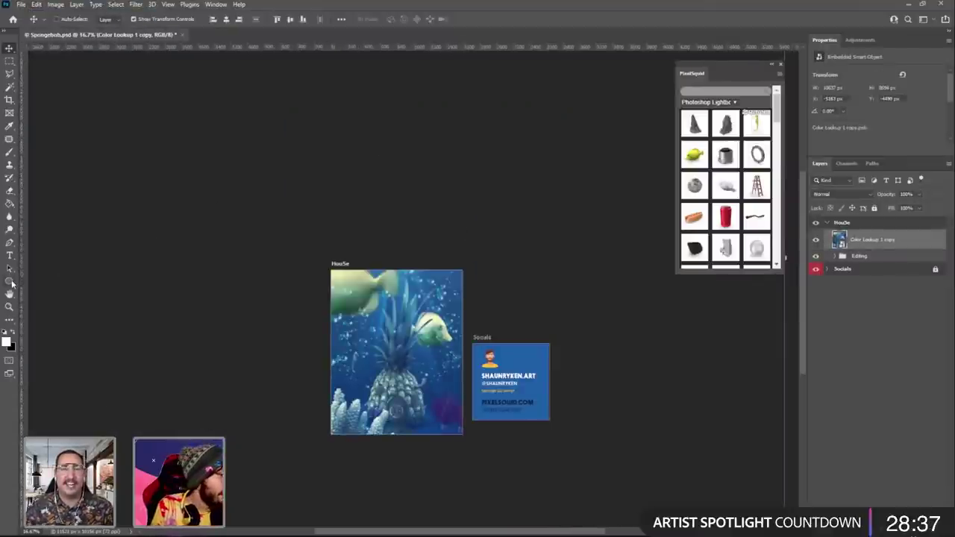
Zoom in on the pineapple house and launch the Camera Raw Filter on Color Lookup 1 copy.
{"action": "key", "text": "z"}
{"action": "left_click", "coordinate": [396, 343]}
{"action": "left_click", "coordinate": [396, 343]}
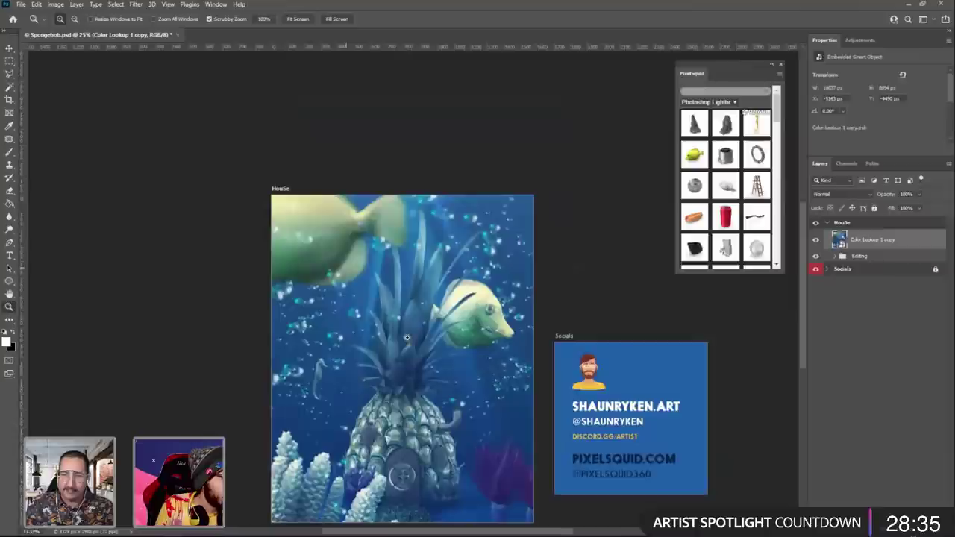
{"action": "scroll", "coordinate": [522, 299], "scroll_direction": "down", "scroll_amount": 3}
{"action": "right_click", "coordinate": [861, 240]}
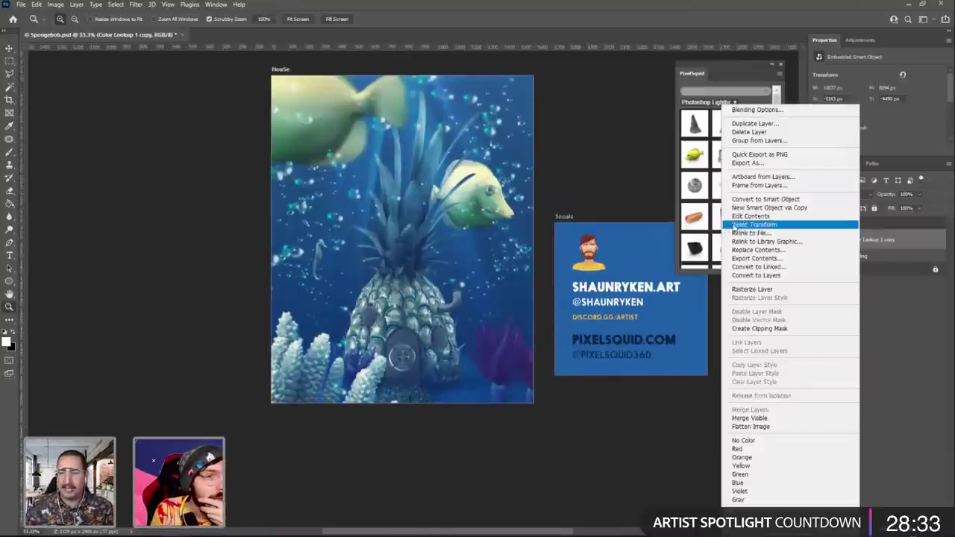
{"action": "left_click", "coordinate": [161, 13]}
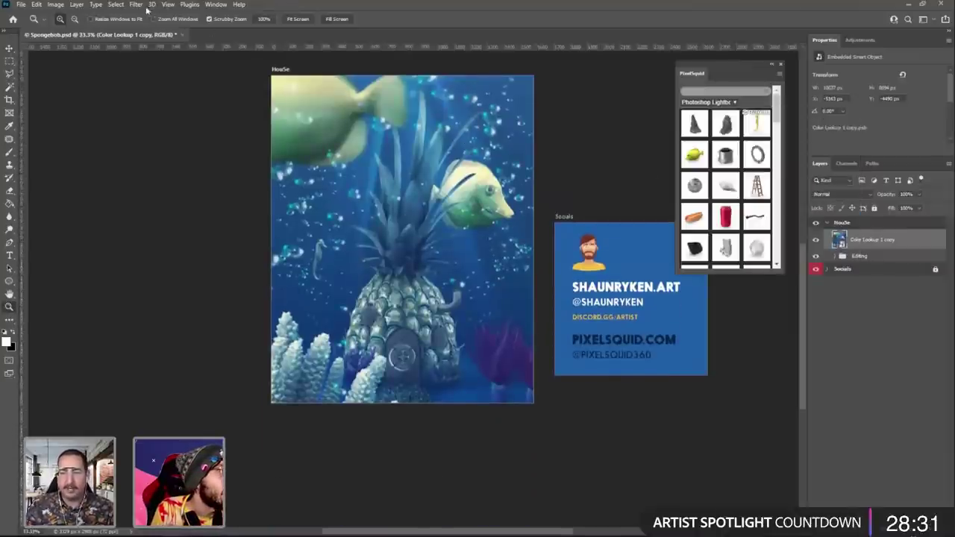
{"action": "left_click", "coordinate": [137, 4]}
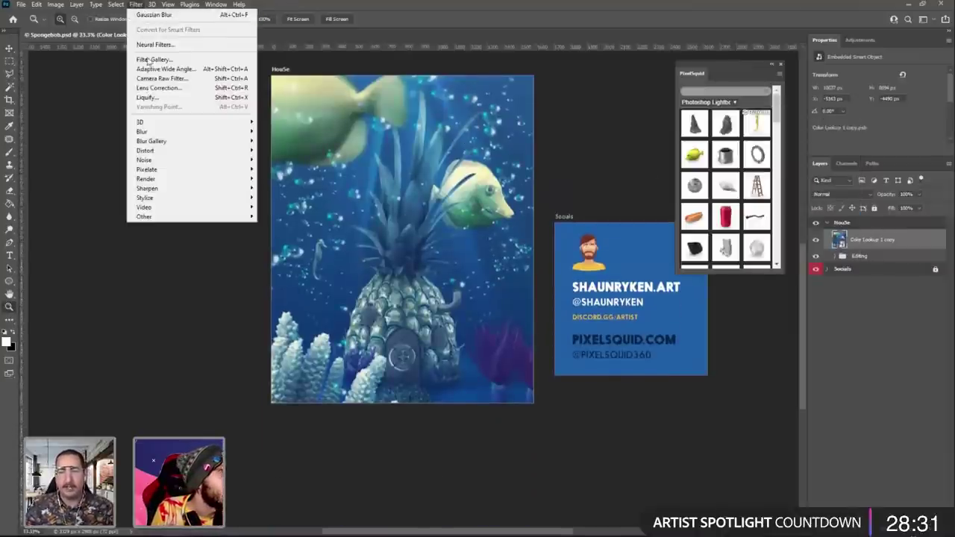
{"action": "left_click", "coordinate": [178, 87]}
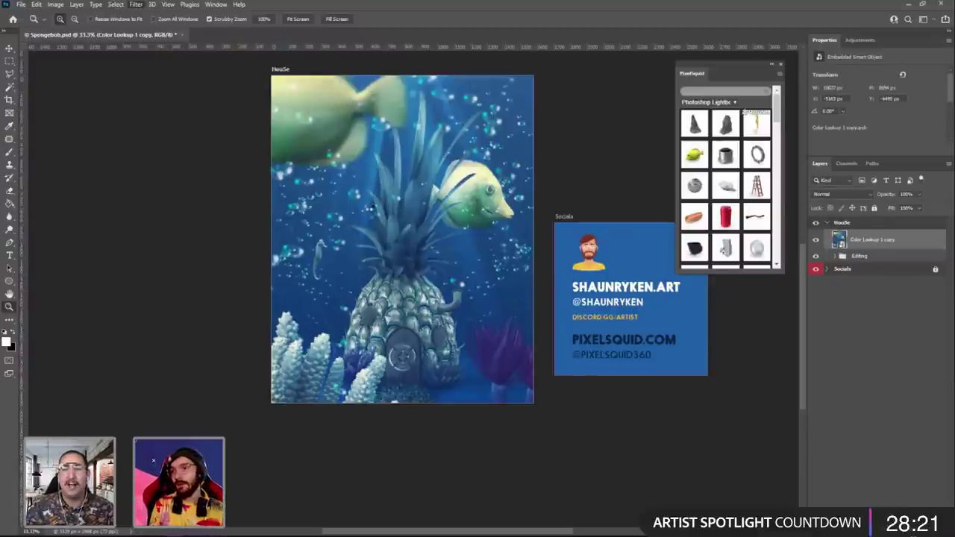
{"action": "key", "text": "ctrl+shift+a"}
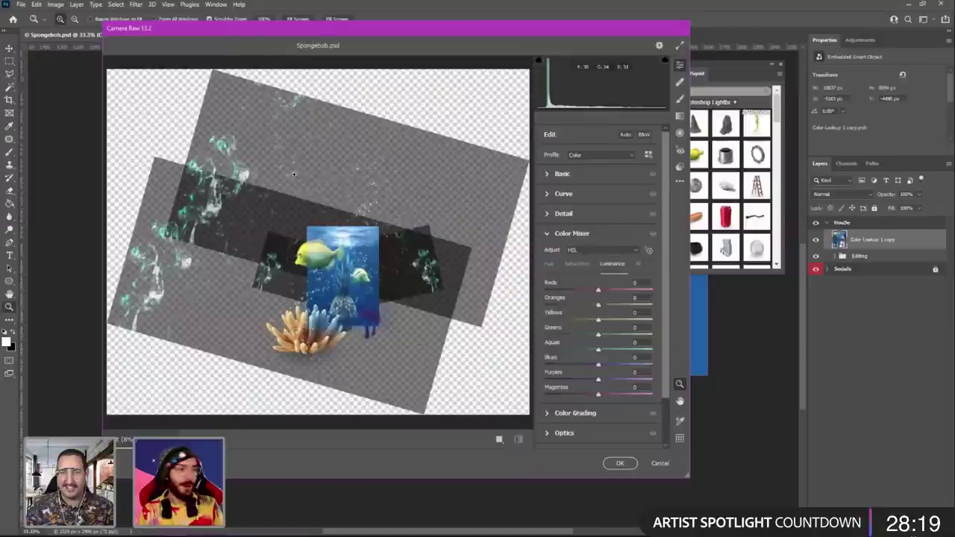
Zoom the Camera Raw preview out through 50% and 25% until the whole image shows.
{"action": "left_click", "coordinate": [345, 281]}
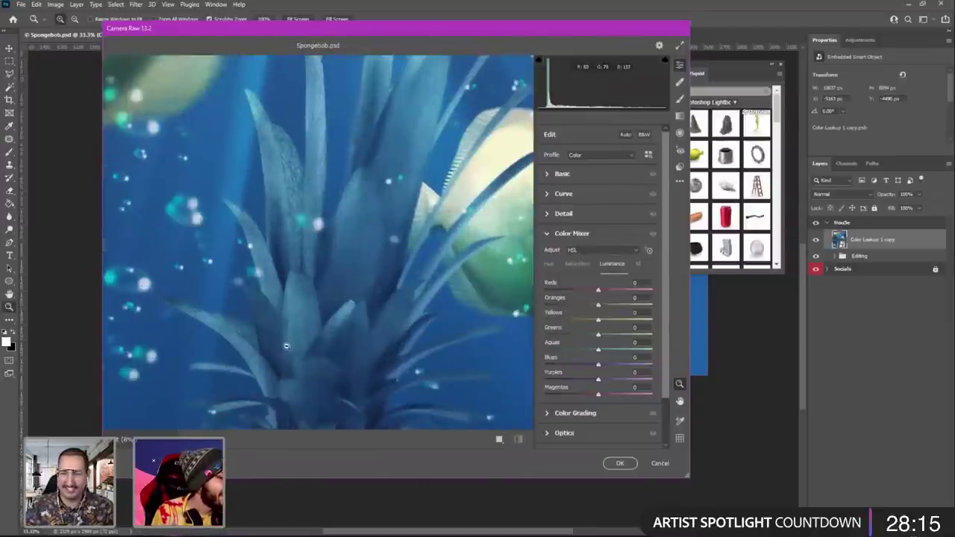
{"action": "right_click", "coordinate": [191, 432]}
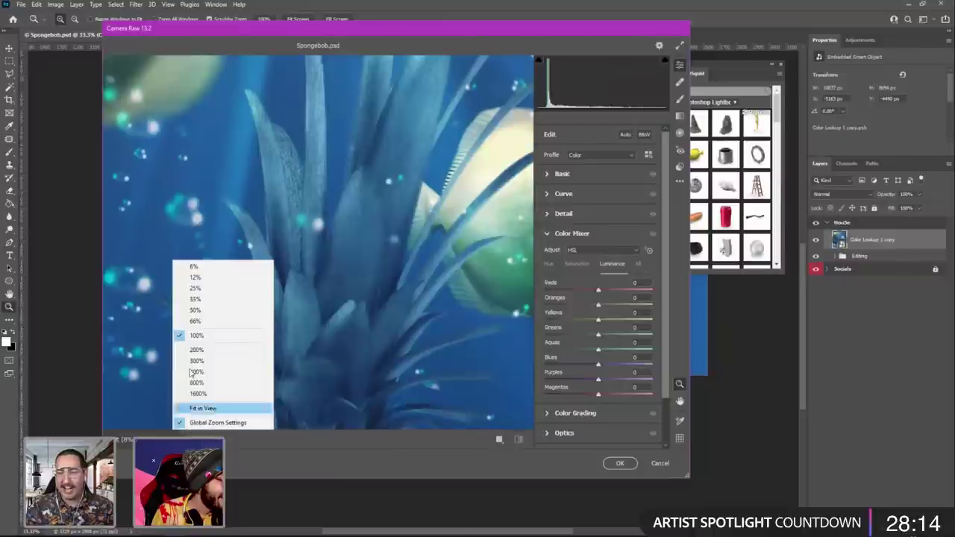
{"action": "left_click", "coordinate": [208, 310]}
{"action": "right_click", "coordinate": [210, 306]}
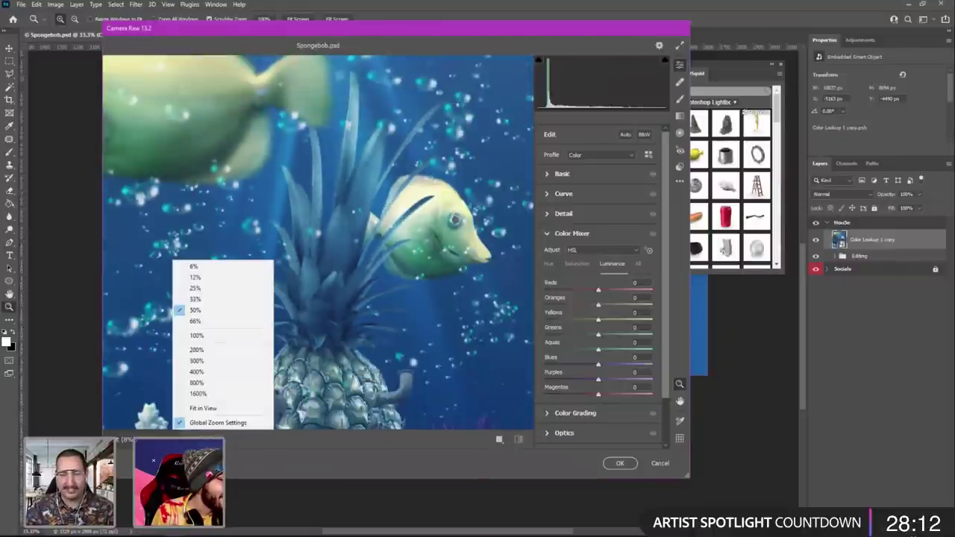
{"action": "left_click", "coordinate": [216, 282]}
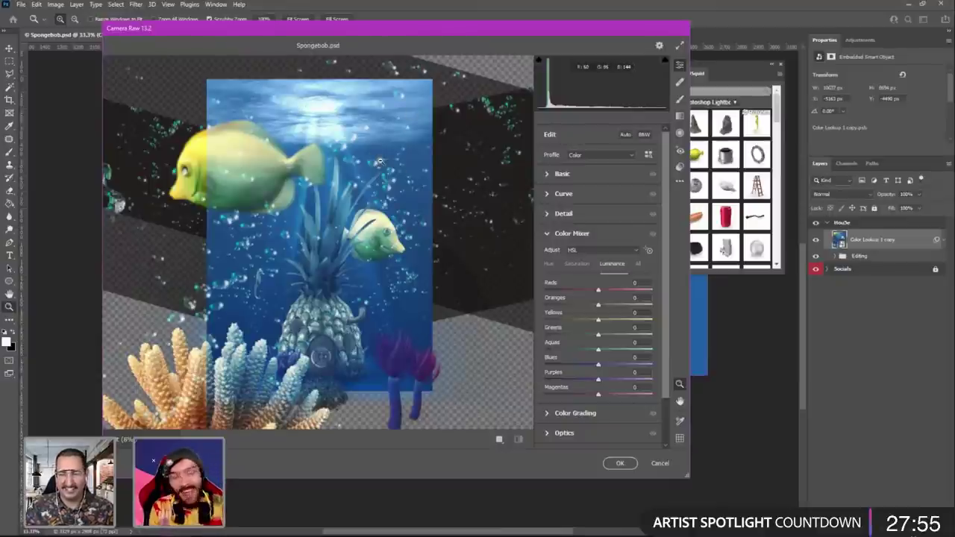
{"action": "right_click", "coordinate": [173, 430]}
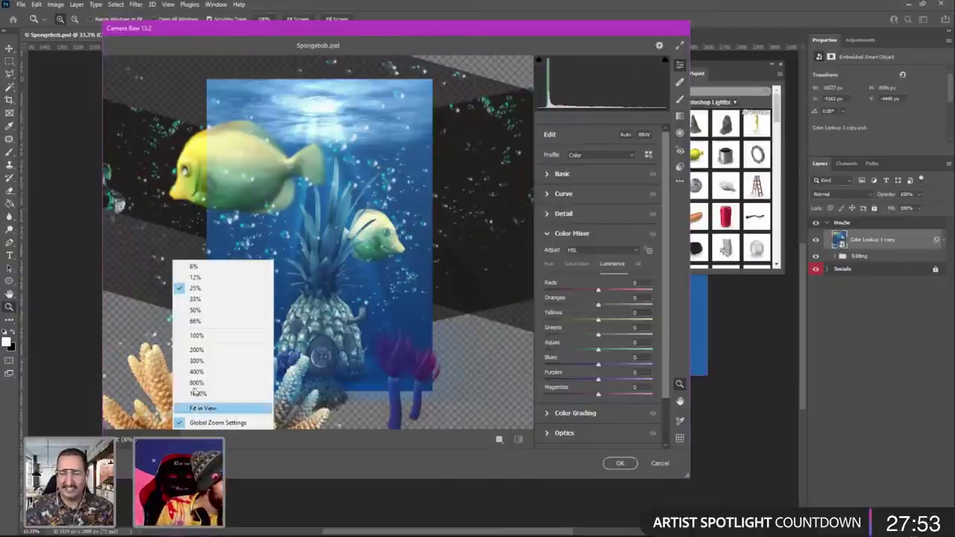
{"action": "left_click", "coordinate": [194, 267]}
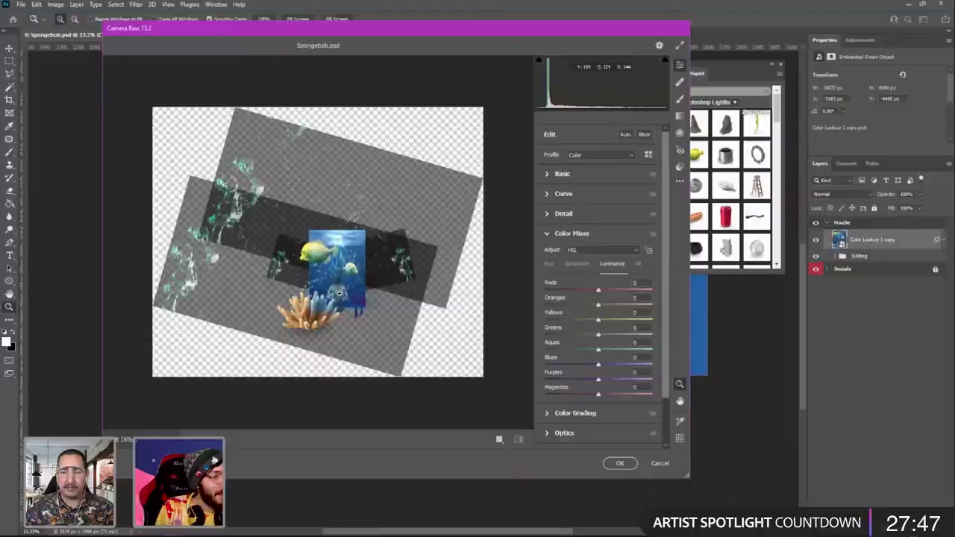
Zoom the preview back in on the pineapple house, expand Basic, and cancel without changes.
{"action": "left_click", "coordinate": [338, 294]}
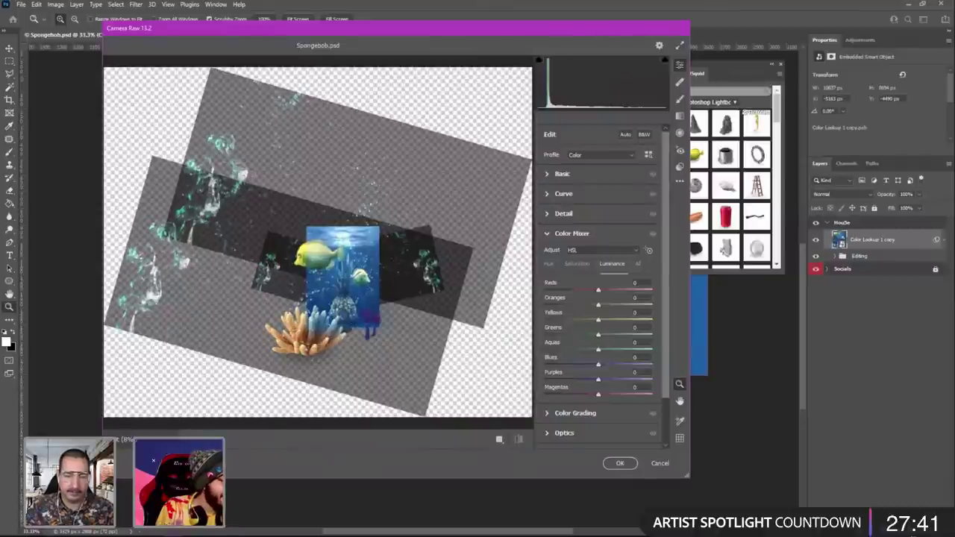
{"action": "right_click", "coordinate": [272, 251]}
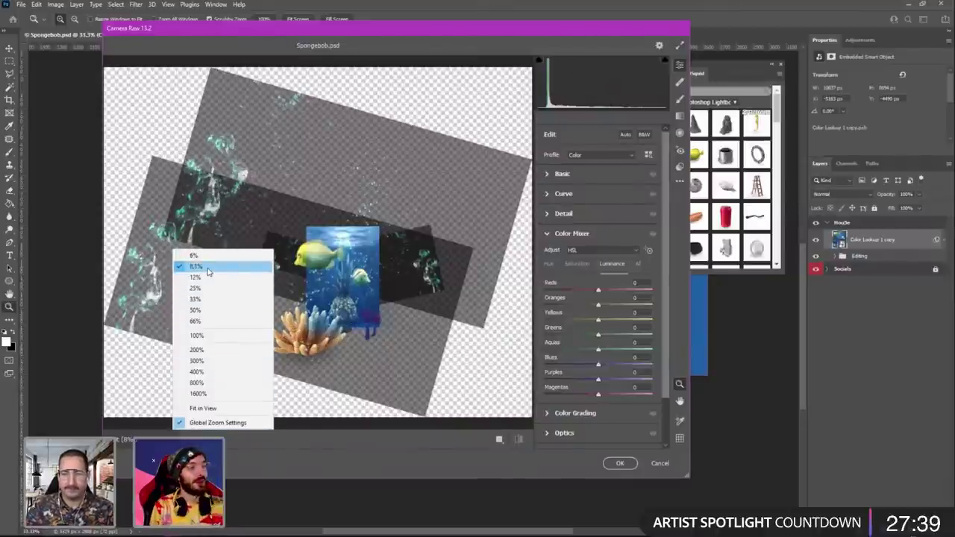
{"action": "left_click", "coordinate": [211, 299]}
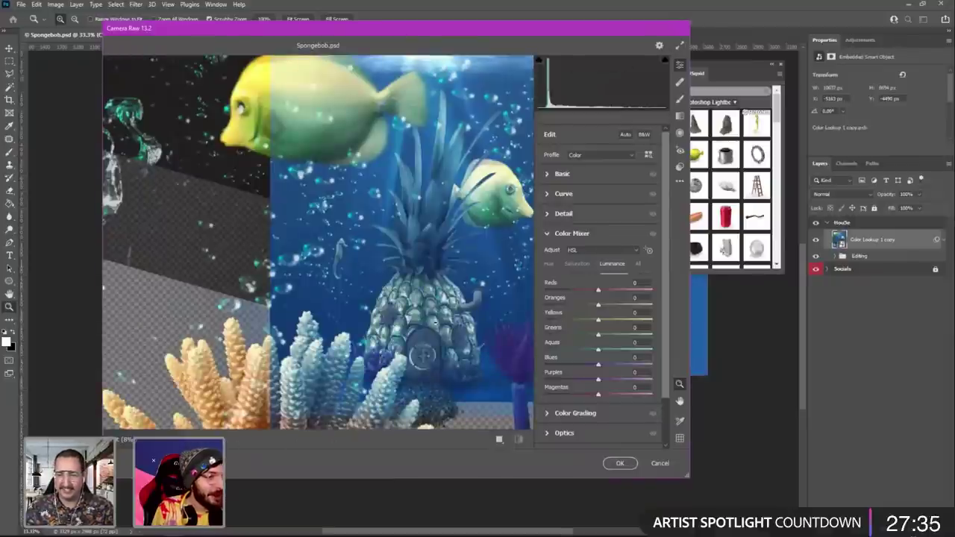
{"action": "mouse_move", "coordinate": [440, 297]}
{"action": "left_mouse_down"}
{"action": "mouse_move", "coordinate": [407, 297]}
{"action": "mouse_move", "coordinate": [446, 296]}
{"action": "left_mouse_up"}
{"action": "left_click", "coordinate": [549, 174]}
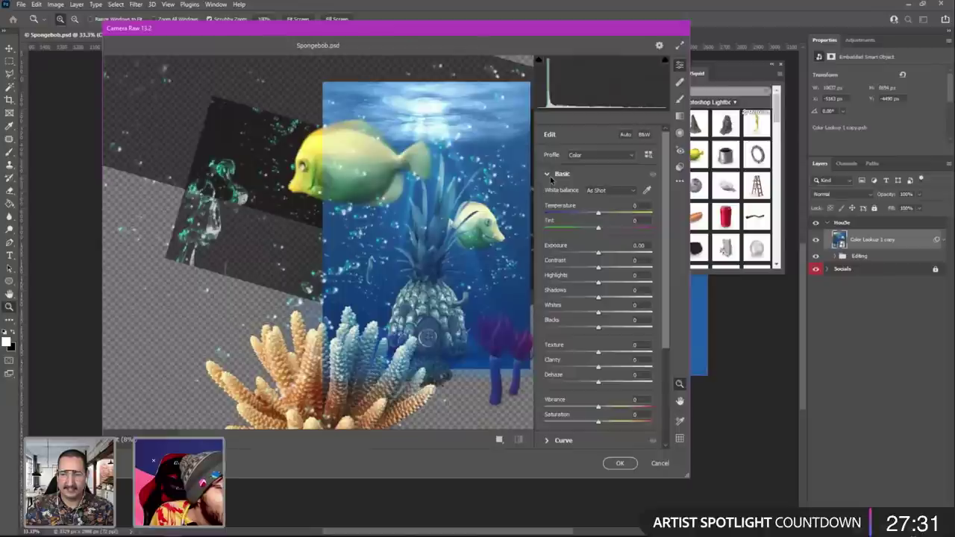
{"action": "left_click", "coordinate": [661, 463]}
Launch Liquify on the house layer and zoom its preview in twice.
{"action": "left_click", "coordinate": [135, 5]}
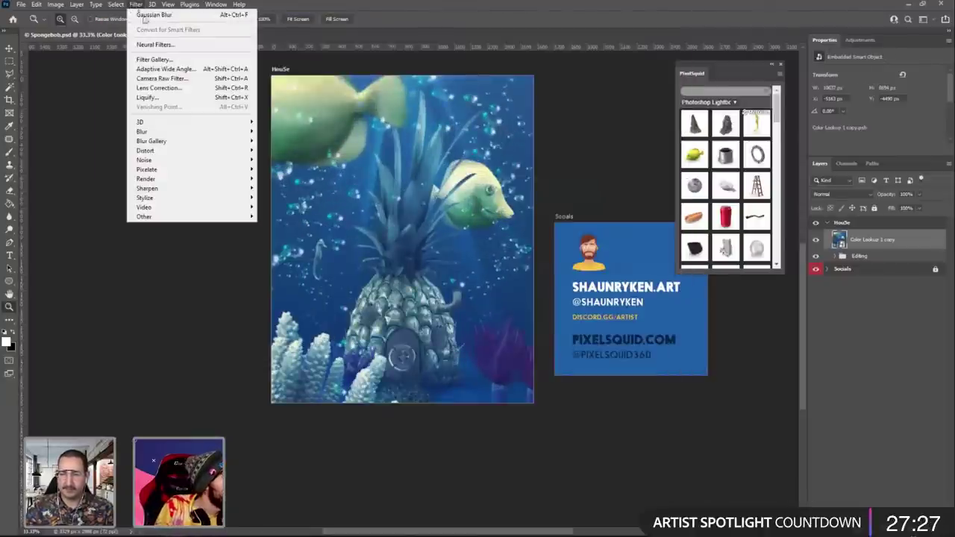
{"action": "left_click", "coordinate": [202, 116]}
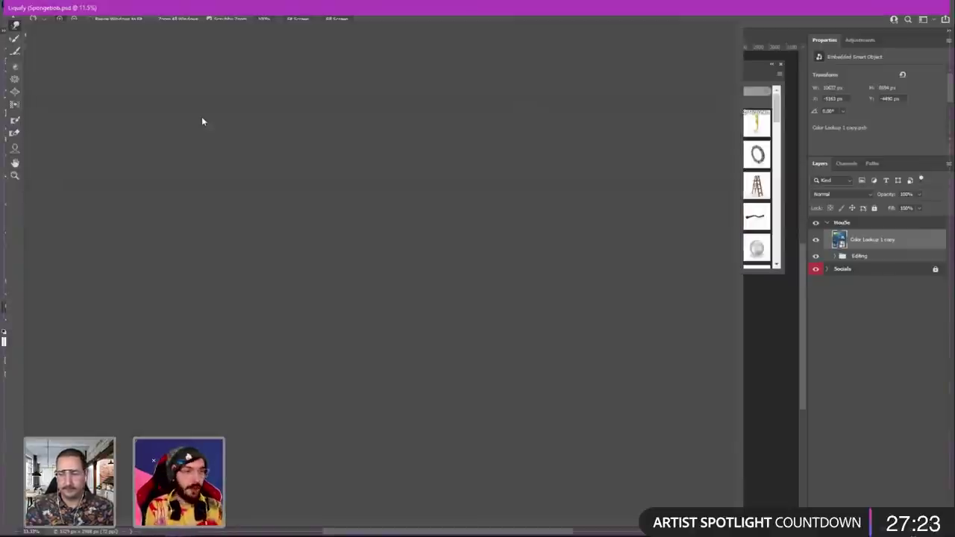
{"action": "key", "text": "ctrl+plus"}
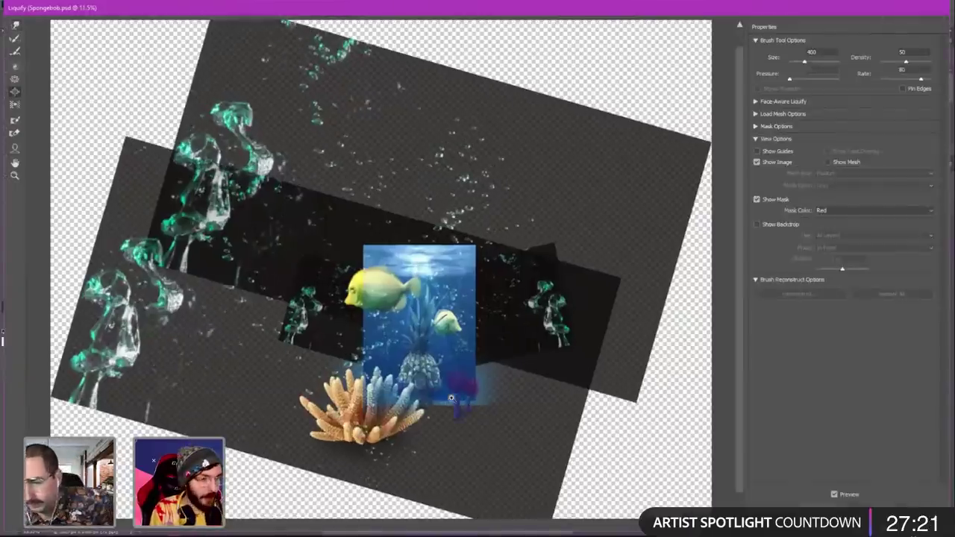
{"action": "key", "text": "ctrl+plus"}
{"action": "scroll", "coordinate": [495, 453], "scroll_direction": "up", "scroll_amount": 5}
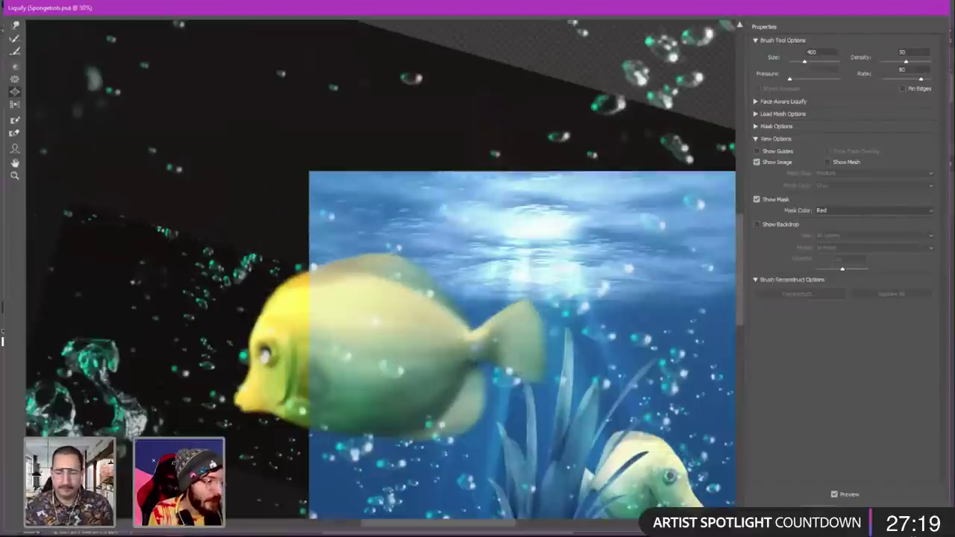
{"action": "scroll", "coordinate": [440, 377], "scroll_direction": "down", "scroll_amount": 2}
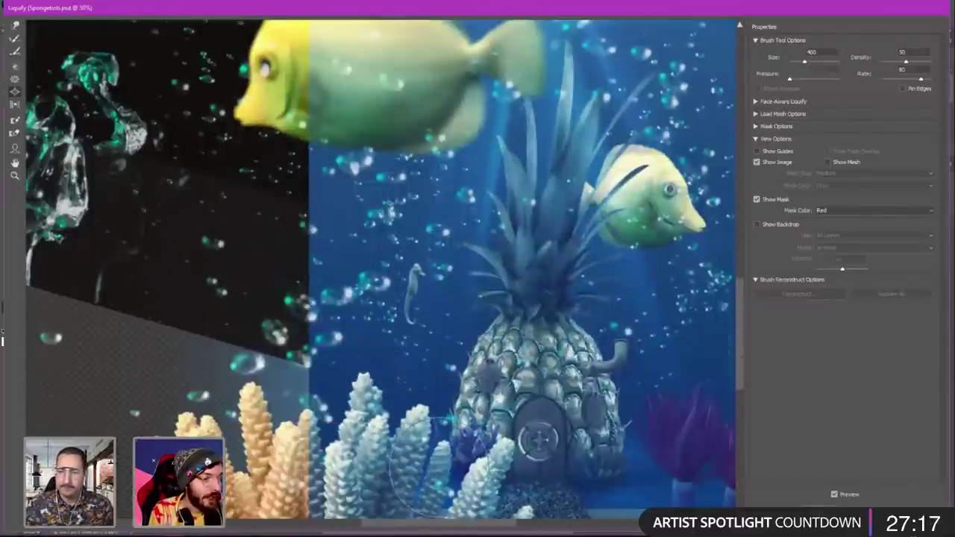
{"action": "left_click_drag", "start_coordinate": [439, 528], "coordinate": [485, 528]}
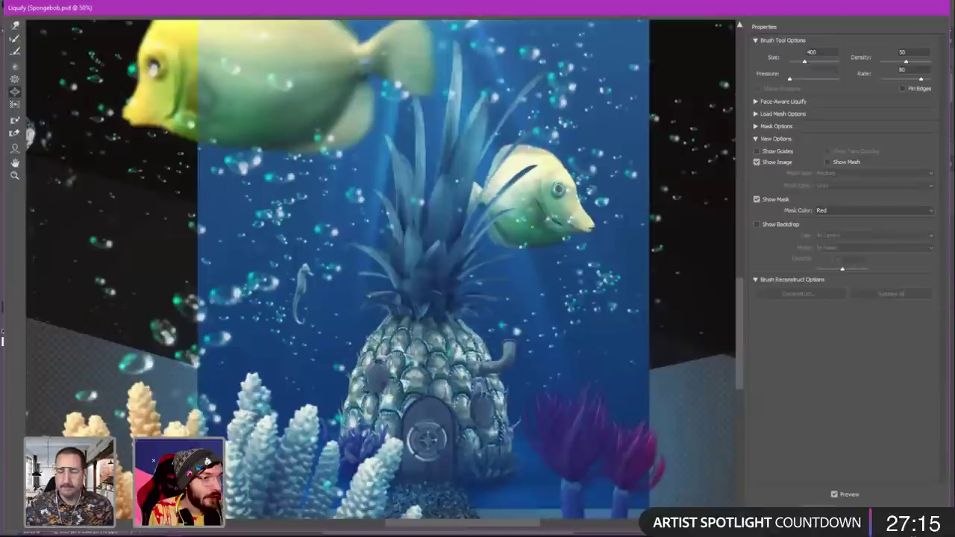
Push the bubbles below the small fish with a size-500 Forward Warp brush.
{"action": "left_click", "coordinate": [15, 25]}
{"action": "key", "text": "bracketright"}
{"action": "key", "text": "bracketright"}
{"action": "key", "text": "bracketright"}
{"action": "key", "text": "bracketright"}
{"action": "key", "text": "bracketright"}
{"action": "key", "text": "bracketright"}
{"action": "key", "text": "bracketright"}
{"action": "key", "text": "bracketright"}
{"action": "key", "text": "bracketright"}
{"action": "key", "text": "bracketright"}
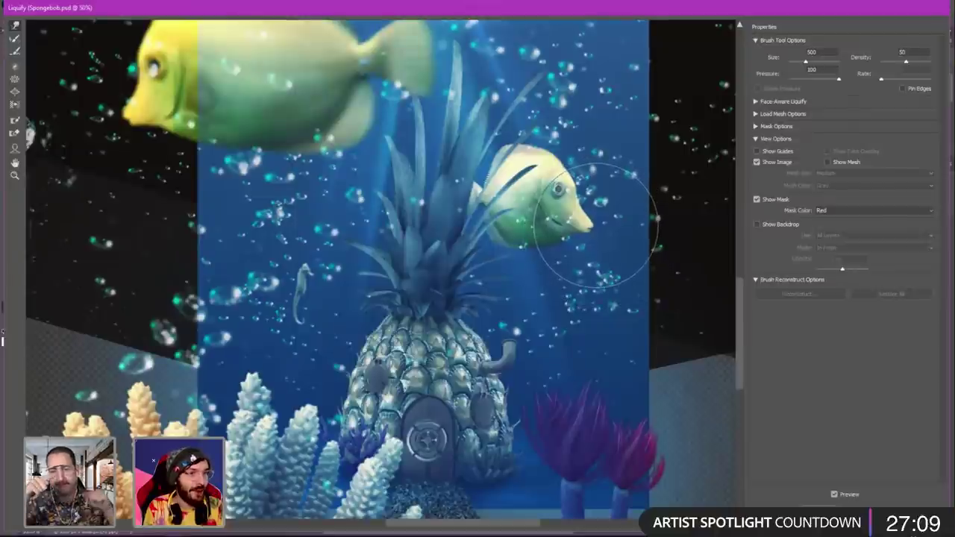
{"action": "left_click_drag", "start_coordinate": [587, 245], "coordinate": [597, 256]}
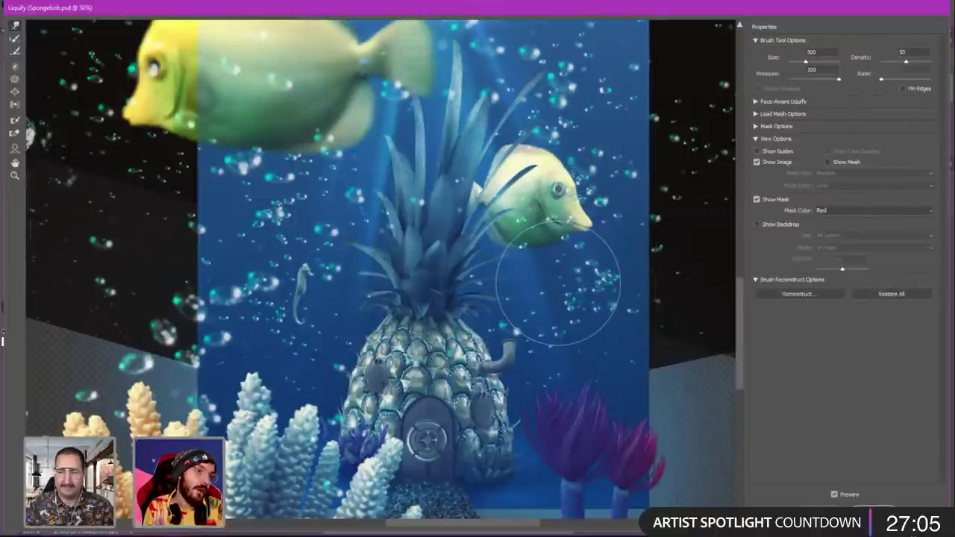
{"action": "scroll", "coordinate": [571, 272], "scroll_direction": "down", "scroll_amount": 3}
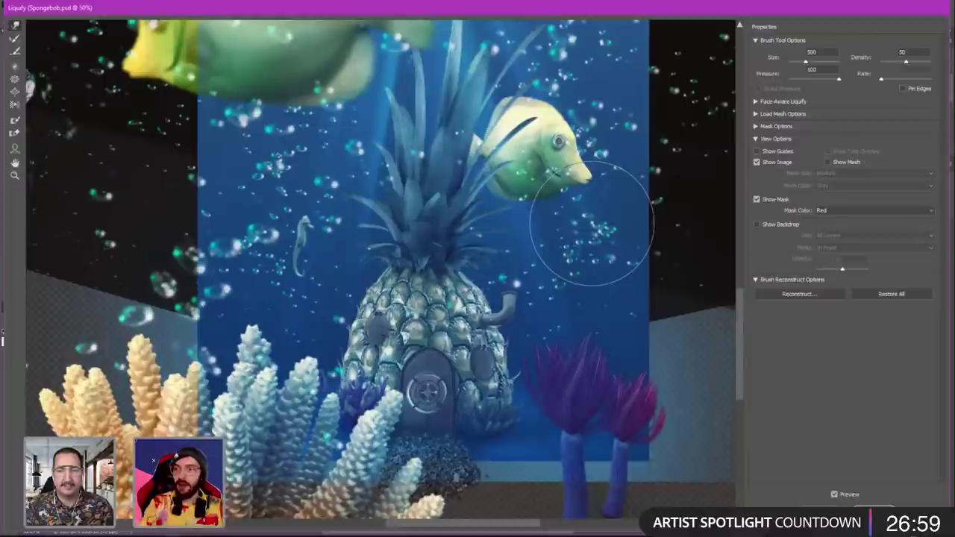
{"action": "scroll", "coordinate": [592, 224], "scroll_direction": "up", "scroll_amount": 5}
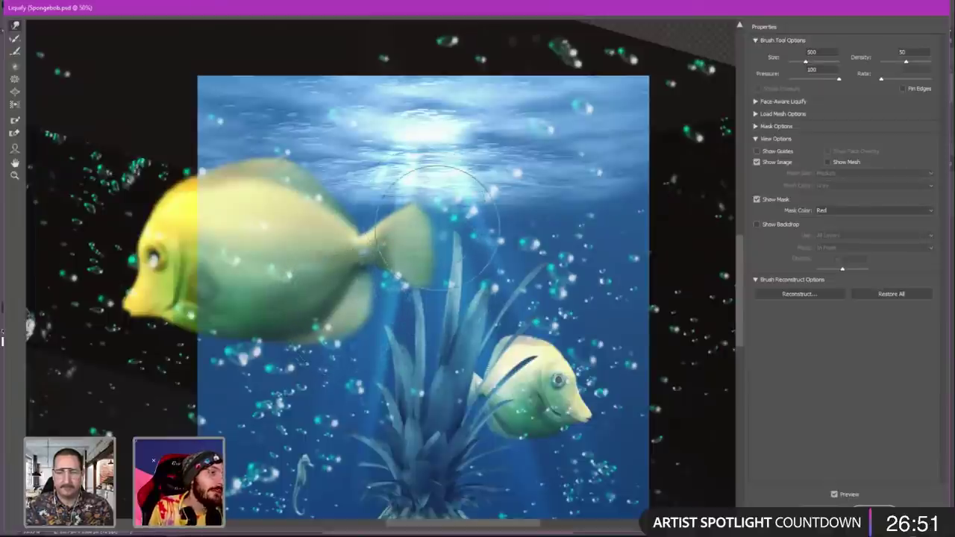
{"action": "scroll", "coordinate": [424, 205], "scroll_direction": "down", "scroll_amount": 8}
{"action": "scroll", "coordinate": [468, 321], "scroll_direction": "up", "scroll_amount": 2}
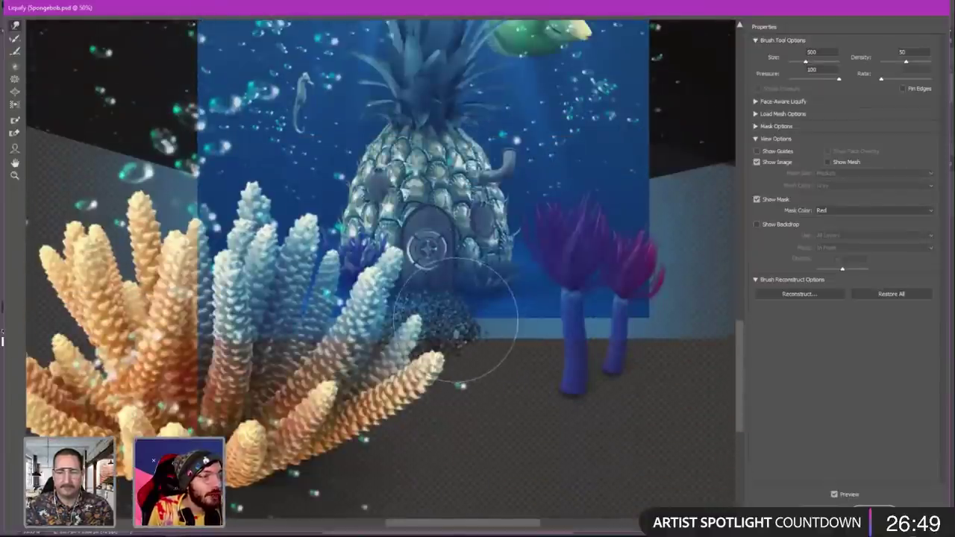
Resize the warp brush through 400, 250, 300 and 175, settling on 250, then commit Liquify.
{"action": "key", "text": "bracketleft"}
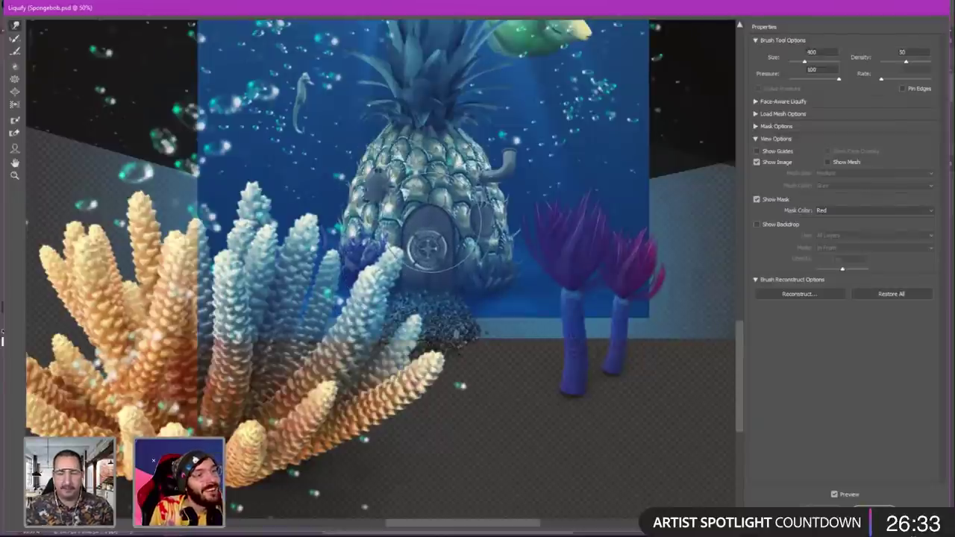
{"action": "key", "text": "bracketleft"}
{"action": "key", "text": "bracketleft"}
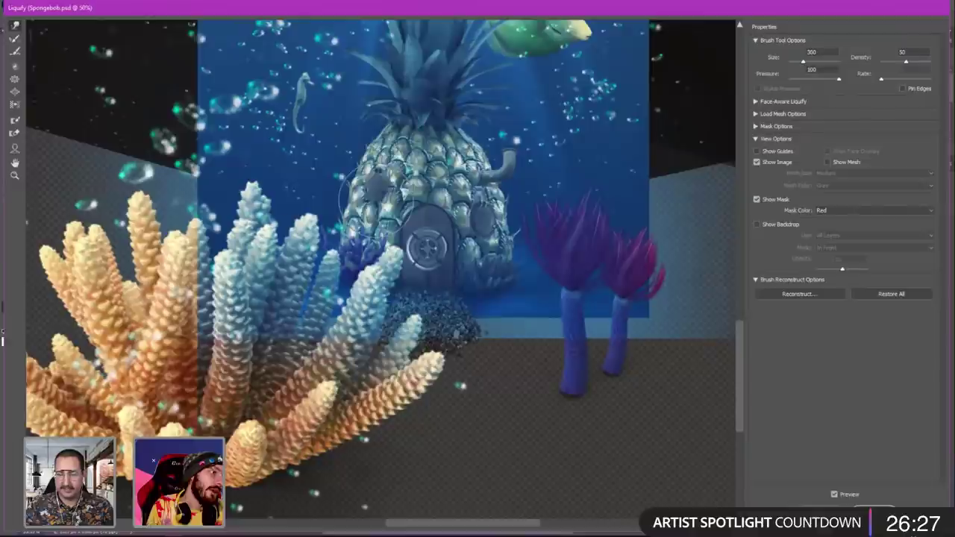
{"action": "key", "text": "bracketright"}
{"action": "key", "text": "bracketleft"}
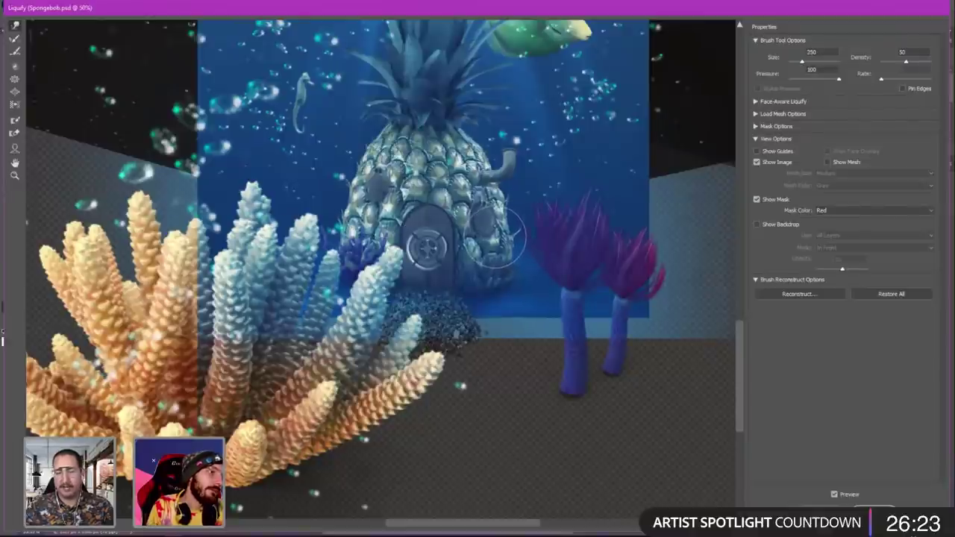
{"action": "key", "text": "bracketleft"}
{"action": "key", "text": "bracketleft"}
{"action": "key", "text": "bracketleft"}
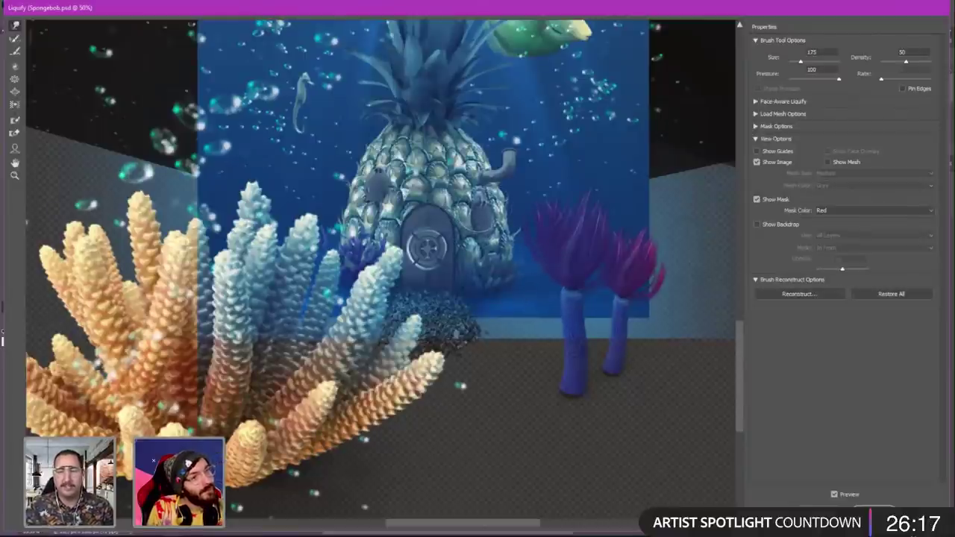
{"action": "key", "text": "bracketright"}
{"action": "key", "text": "bracketright"}
{"action": "key", "text": "bracketright"}
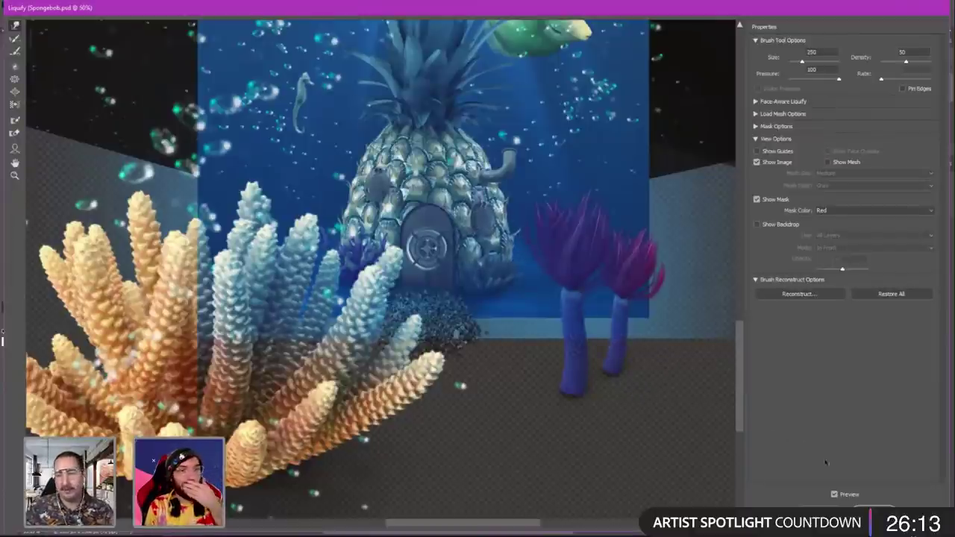
{"action": "key", "text": "Return"}
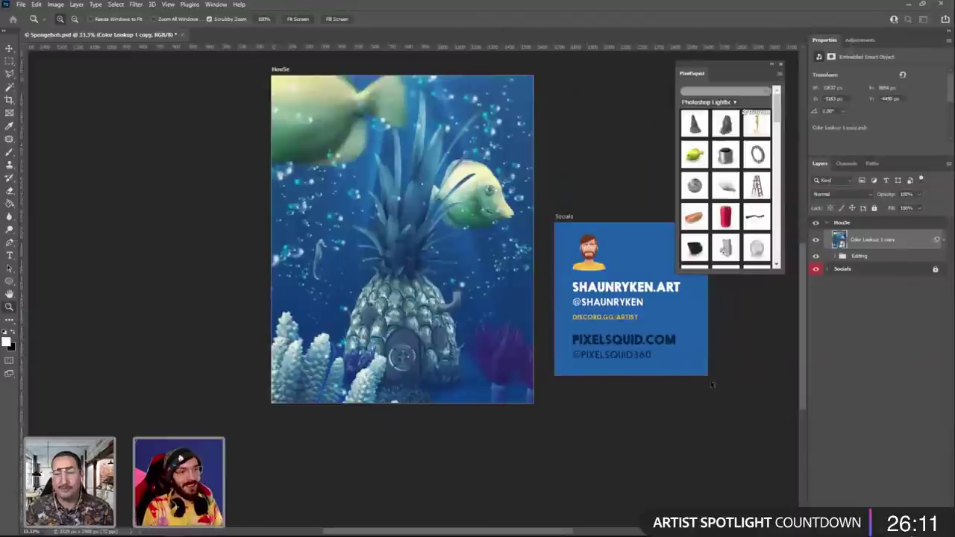
Zoom the canvas to 50% and launch the Camera Raw Filter on the liquified house layer.
{"action": "left_click", "coordinate": [389, 331]}
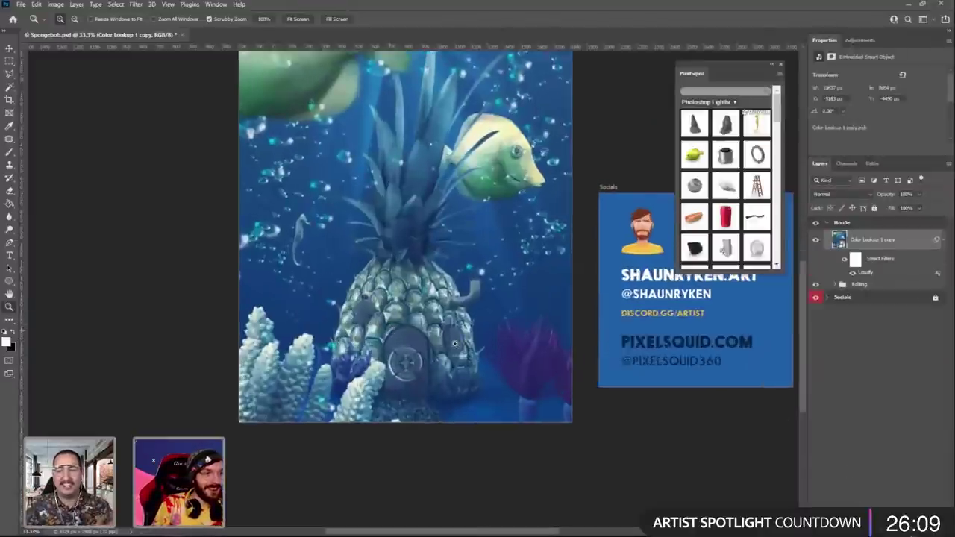
{"action": "scroll", "coordinate": [527, 362], "scroll_direction": "down", "scroll_amount": 1}
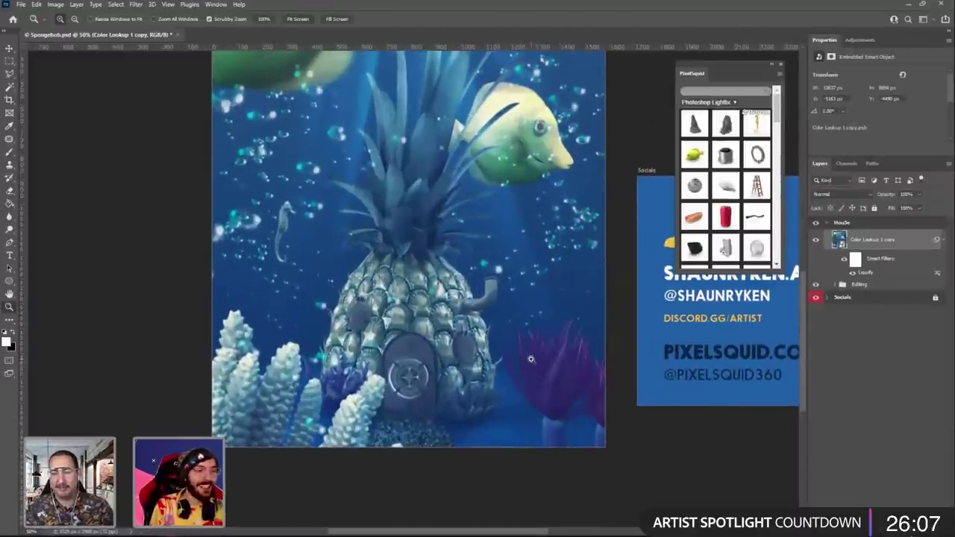
{"action": "left_click", "coordinate": [137, 5]}
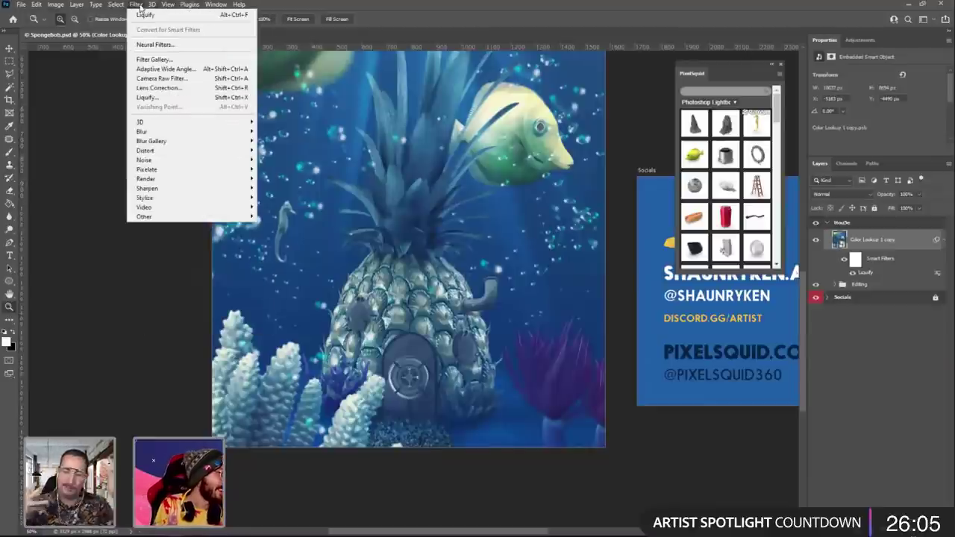
{"action": "mouse_move", "coordinate": [192, 122]}
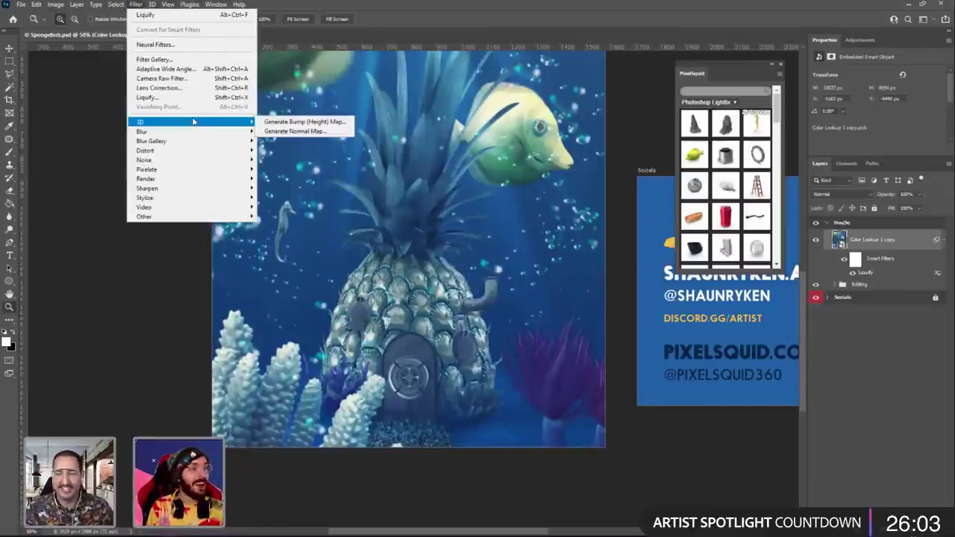
{"action": "left_click", "coordinate": [186, 79]}
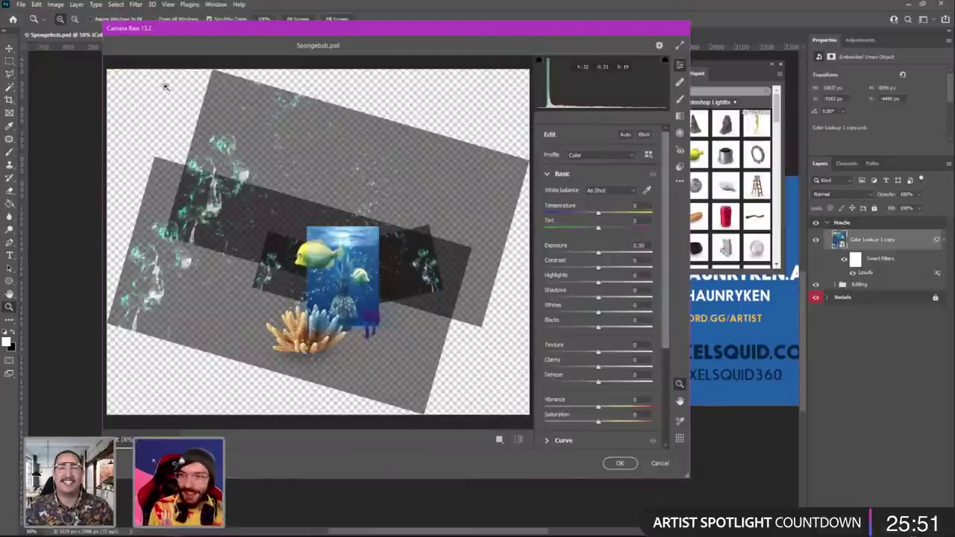
Zoom the Camera Raw preview to 100% on the fish, enlarge the dialog, and set Clarity +13.
{"action": "left_click", "coordinate": [354, 269]}
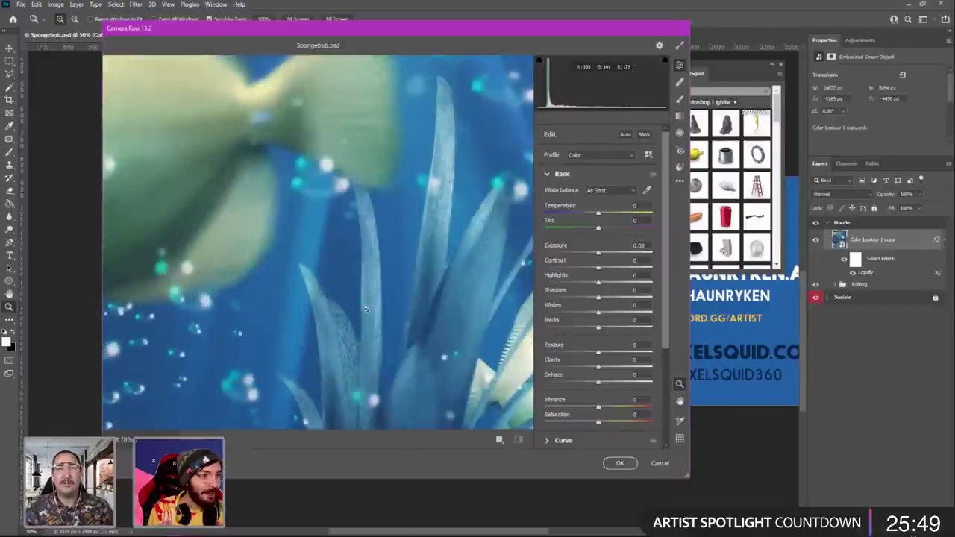
{"action": "left_click", "coordinate": [219, 401]}
{"action": "left_click", "coordinate": [232, 306]}
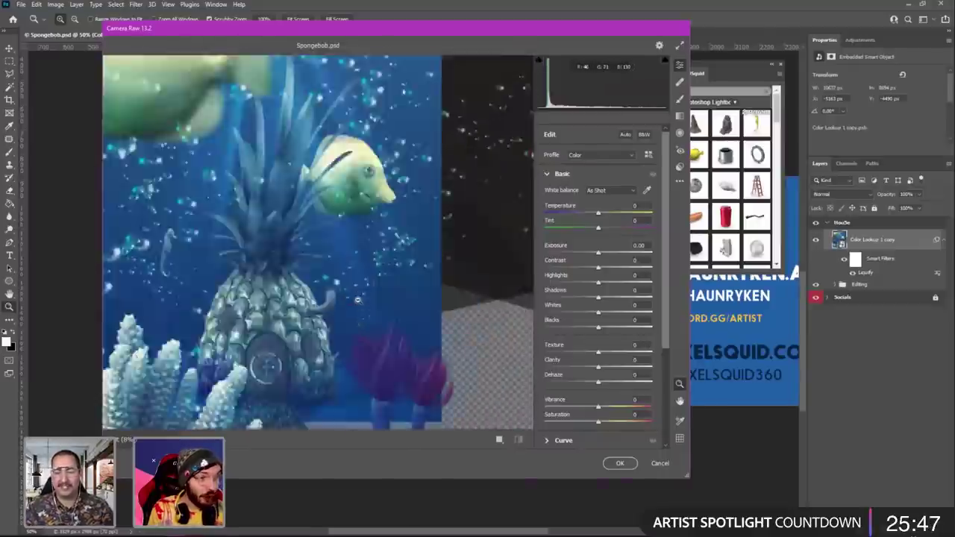
{"action": "left_click", "coordinate": [232, 306]}
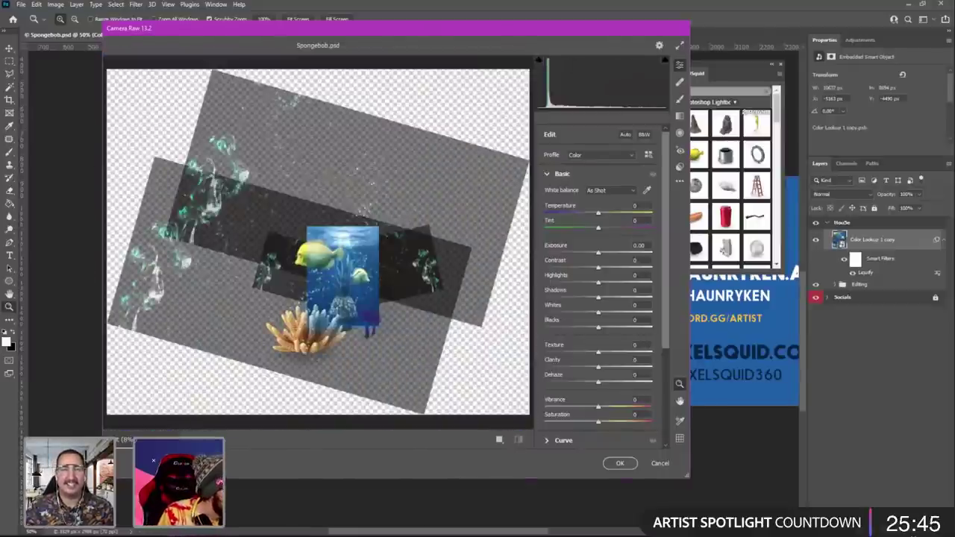
{"action": "right_click", "coordinate": [173, 261]}
{"action": "left_click", "coordinate": [196, 335]}
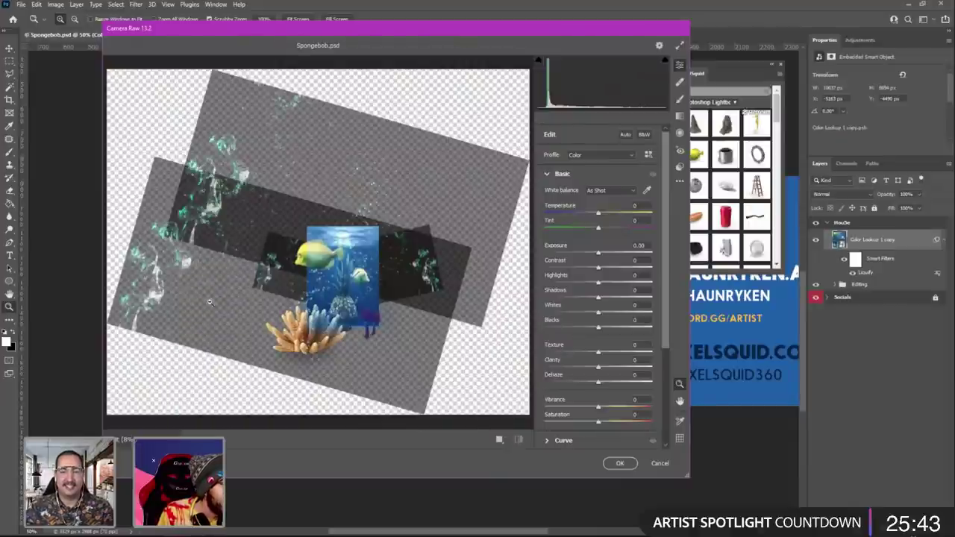
{"action": "scroll", "coordinate": [448, 369], "scroll_direction": "down", "scroll_amount": 3}
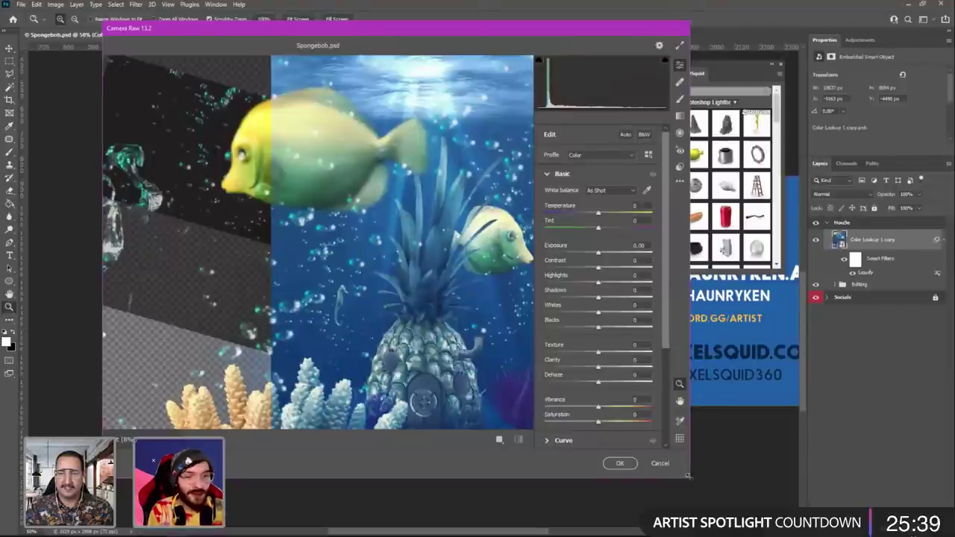
{"action": "left_click_drag", "start_coordinate": [688, 476], "coordinate": [844, 502]}
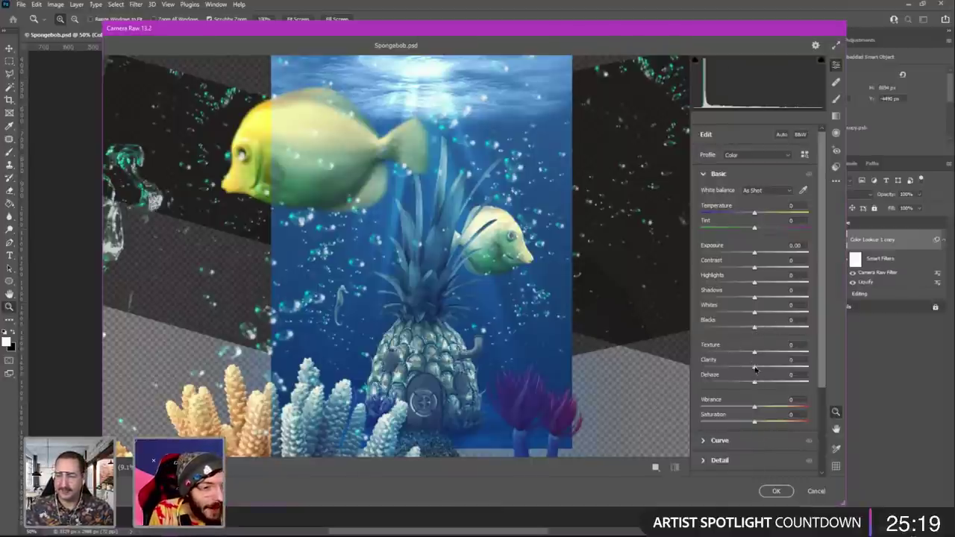
{"action": "mouse_move", "coordinate": [756, 371]}
{"action": "left_mouse_down"}
{"action": "mouse_move", "coordinate": [776, 374]}
{"action": "mouse_move", "coordinate": [762, 375]}
{"action": "left_mouse_up"}
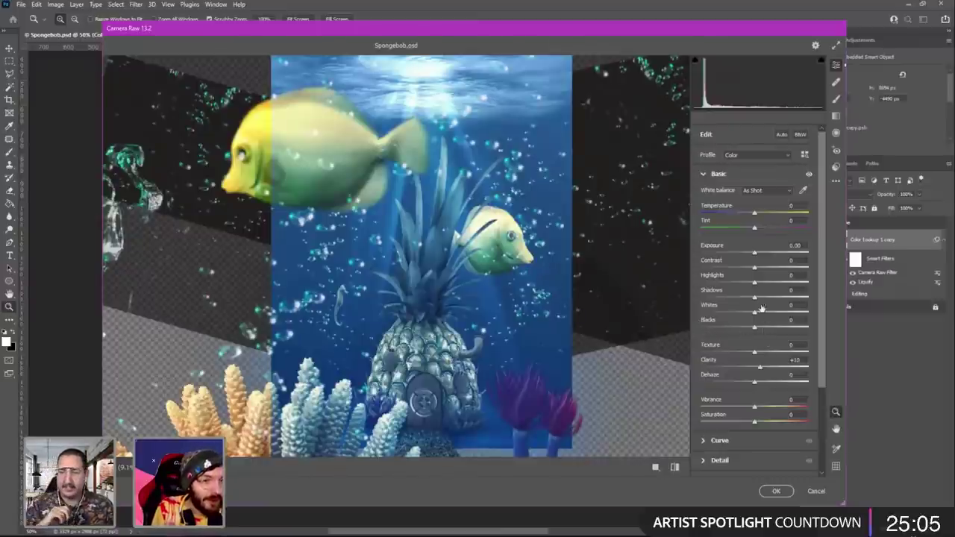
Set Exposure -0.15, Contrast +23, Highlights +2, Whites +34 and Vibrance -4, then collapse Basic.
{"action": "left_click_drag", "start_coordinate": [754, 253], "coordinate": [723, 282]}
{"action": "left_click_drag", "start_coordinate": [753, 314], "coordinate": [788, 312]}
{"action": "left_click_drag", "start_coordinate": [729, 288], "coordinate": [738, 285]}
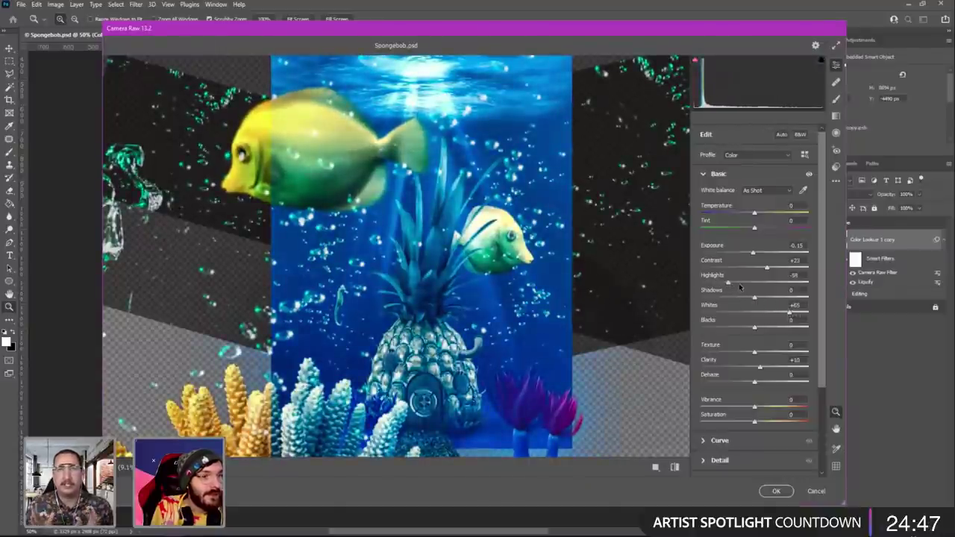
{"action": "left_click_drag", "start_coordinate": [790, 316], "coordinate": [773, 313]}
{"action": "left_click_drag", "start_coordinate": [733, 284], "coordinate": [759, 287]}
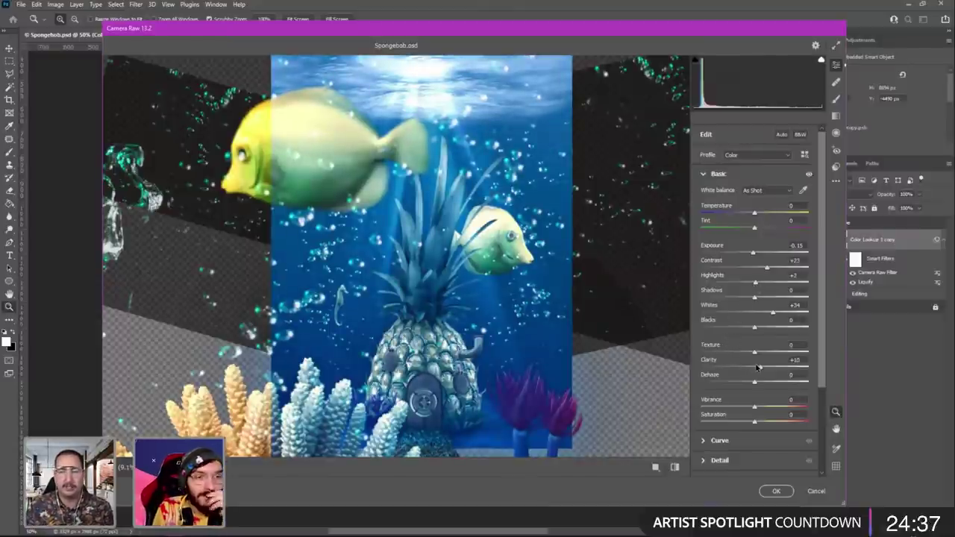
{"action": "scroll", "coordinate": [753, 406], "scroll_direction": "down", "scroll_amount": 2}
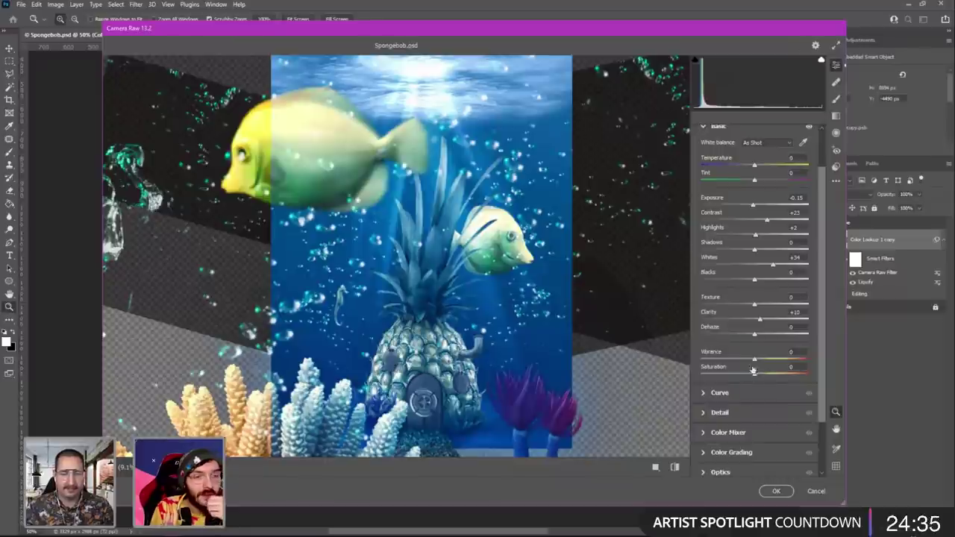
{"action": "left_click_drag", "start_coordinate": [755, 359], "coordinate": [754, 358]}
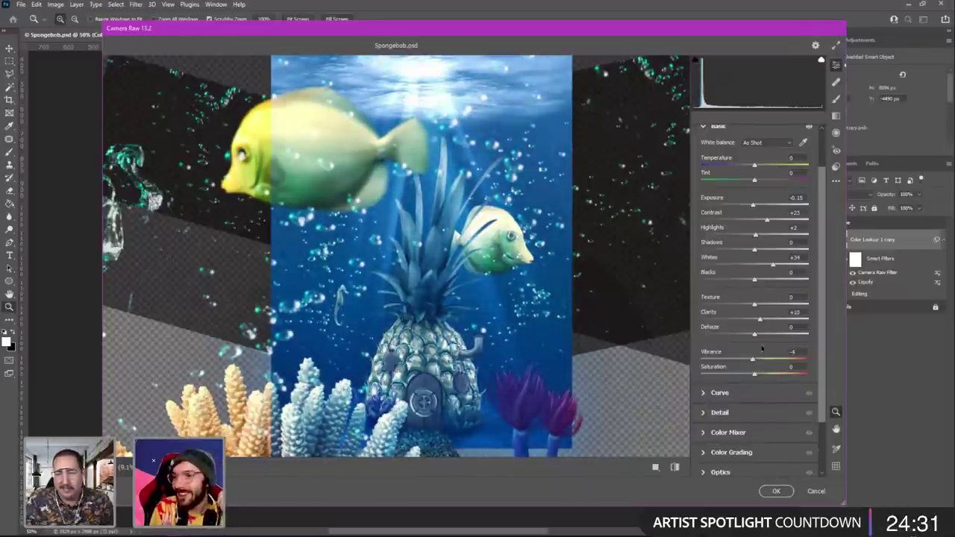
{"action": "scroll", "coordinate": [761, 313], "scroll_direction": "up", "scroll_amount": 2}
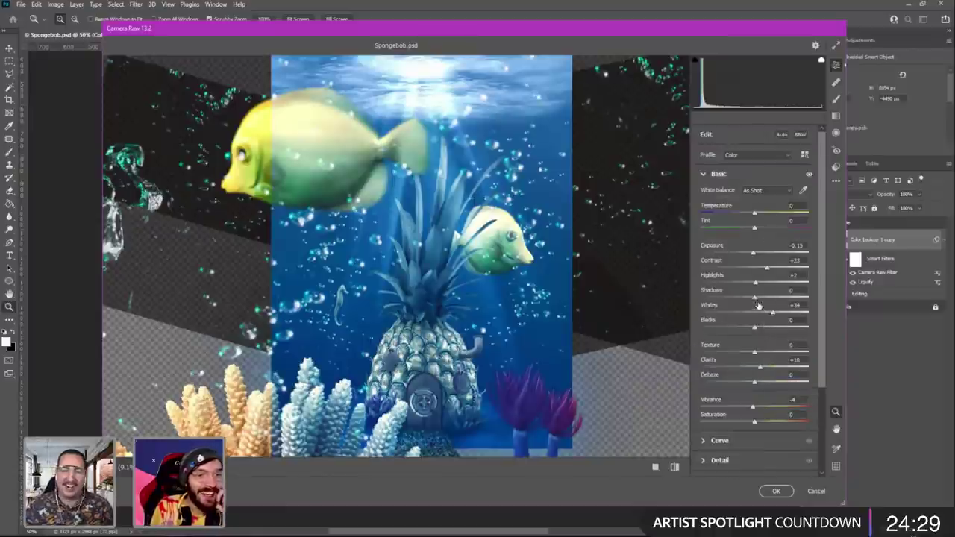
{"action": "left_click", "coordinate": [705, 177]}
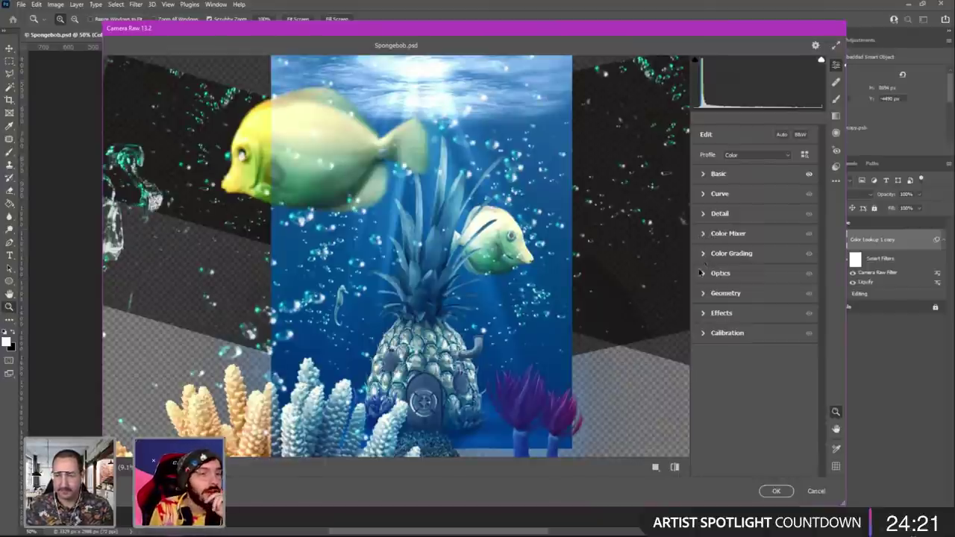
Add a light film grain of 10 in the Effects panel.
{"action": "left_click", "coordinate": [704, 314]}
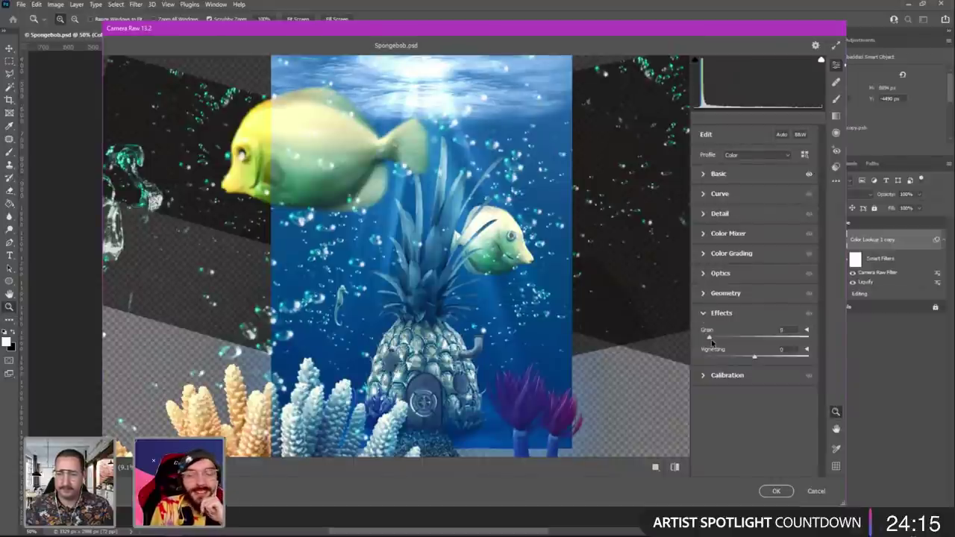
{"action": "left_click_drag", "start_coordinate": [713, 341], "coordinate": [714, 342]}
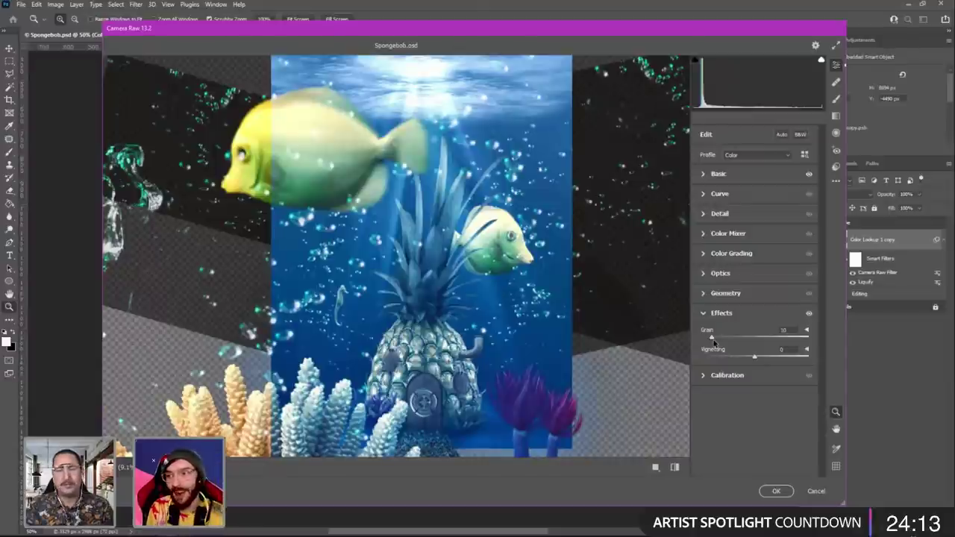
{"action": "left_click", "coordinate": [706, 253]}
In Color Mixer luminance, set Yellows about -40, Greens +11 and Aquas +21.
{"action": "left_click", "coordinate": [704, 192]}
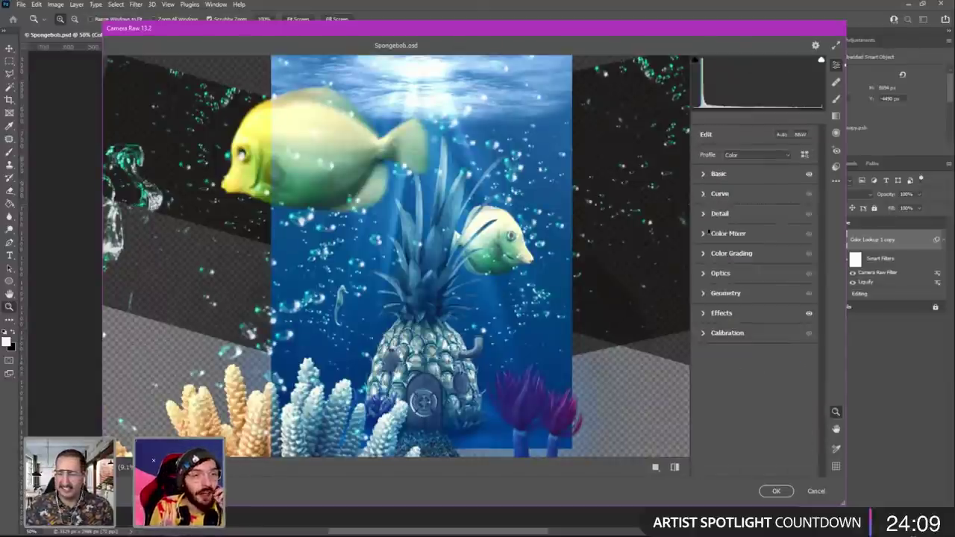
{"action": "left_click", "coordinate": [704, 234]}
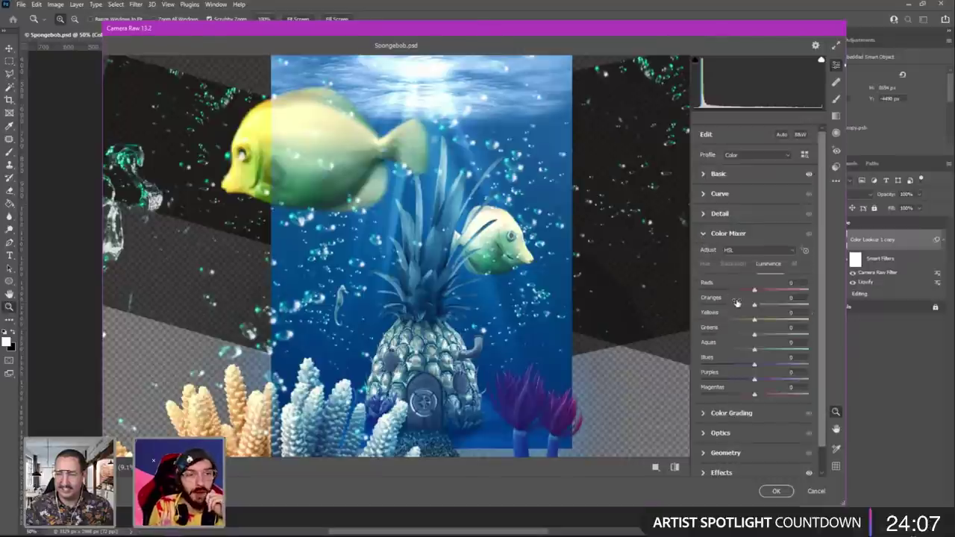
{"action": "scroll", "coordinate": [737, 303], "scroll_direction": "down", "scroll_amount": 1}
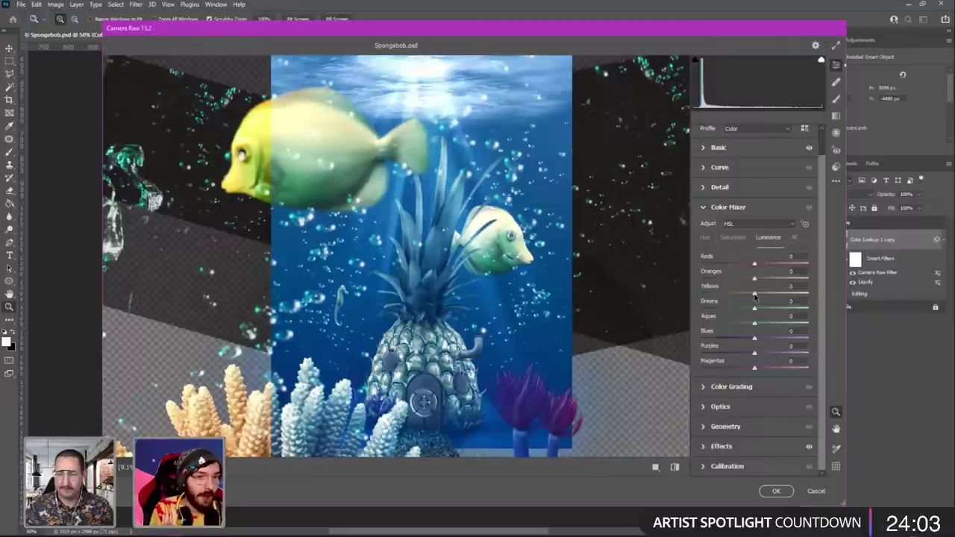
{"action": "left_click_drag", "start_coordinate": [735, 295], "coordinate": [762, 319]}
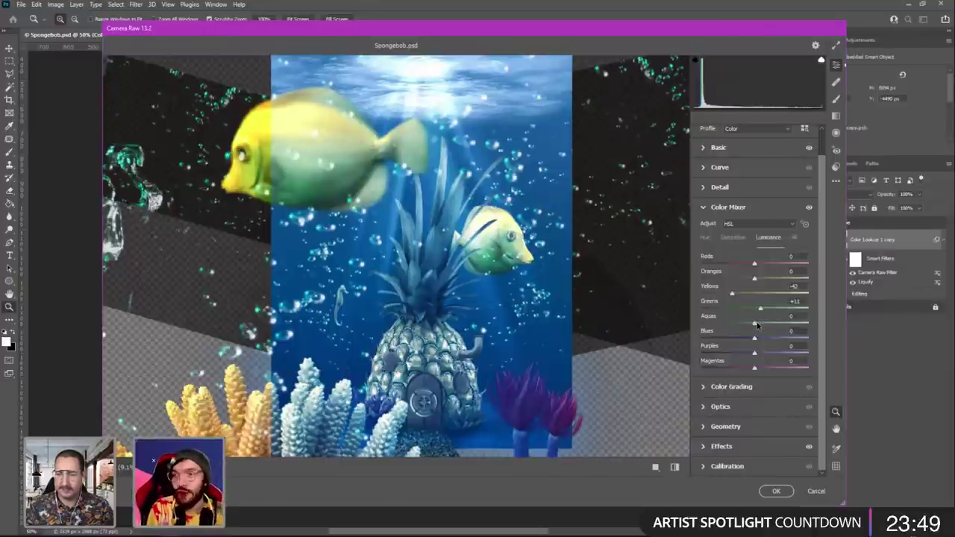
{"action": "mouse_move", "coordinate": [756, 323]}
{"action": "left_mouse_down"}
{"action": "mouse_move", "coordinate": [767, 315]}
{"action": "mouse_move", "coordinate": [771, 333]}
{"action": "left_mouse_up"}
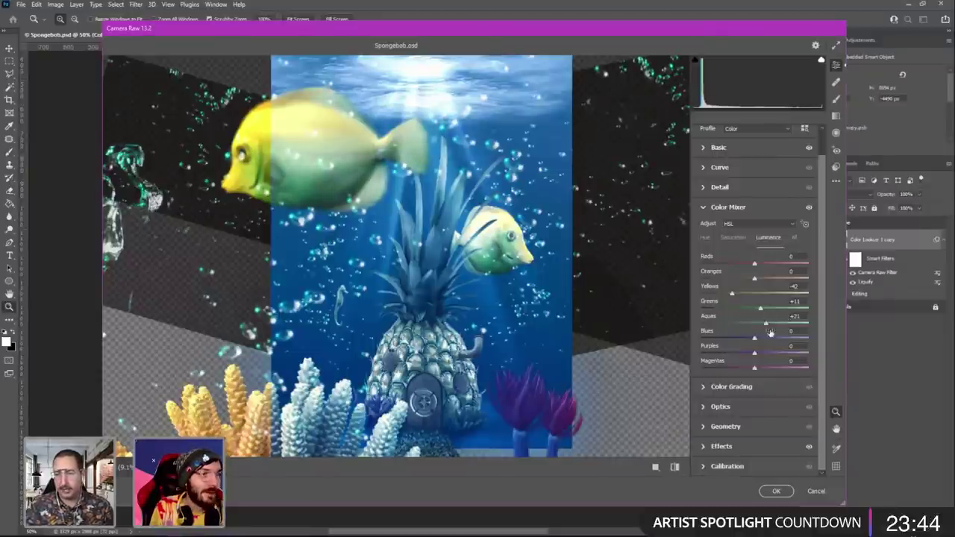
{"action": "left_click", "coordinate": [733, 237]}
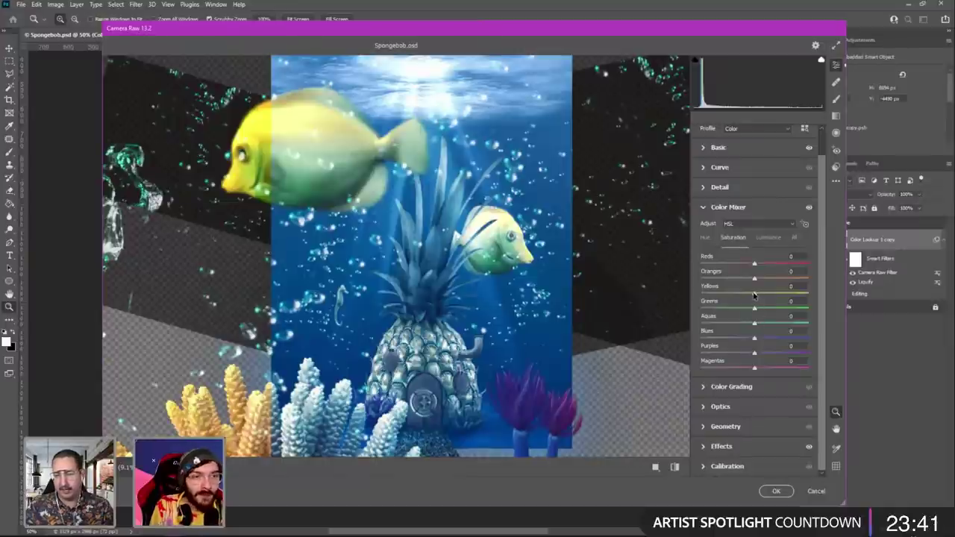
Set saturation to Reds +3, Oranges +7, Yellows +15, Greens -42, Aquas +2, Purples -30, Magentas +6.
{"action": "left_click_drag", "start_coordinate": [754, 294], "coordinate": [815, 299]}
{"action": "mouse_move", "coordinate": [752, 295]}
{"action": "left_mouse_down"}
{"action": "mouse_move", "coordinate": [814, 297]}
{"action": "mouse_move", "coordinate": [729, 296]}
{"action": "mouse_move", "coordinate": [763, 297]}
{"action": "left_mouse_up"}
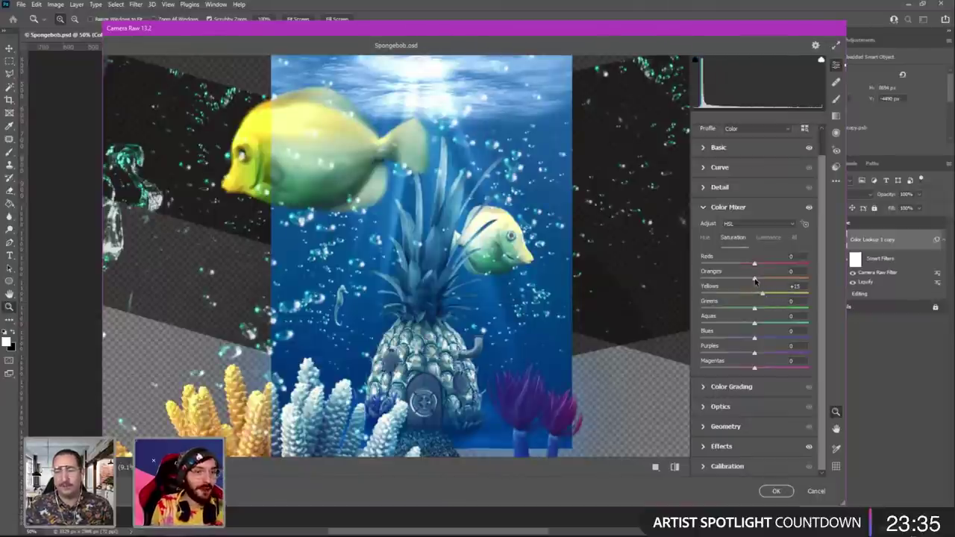
{"action": "left_click", "coordinate": [728, 277]}
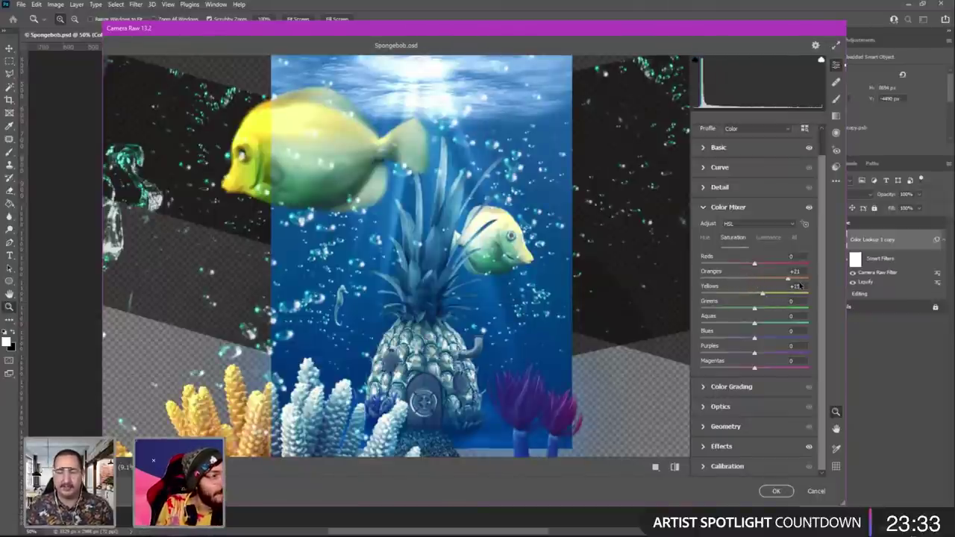
{"action": "left_click_drag", "start_coordinate": [733, 285], "coordinate": [760, 295]}
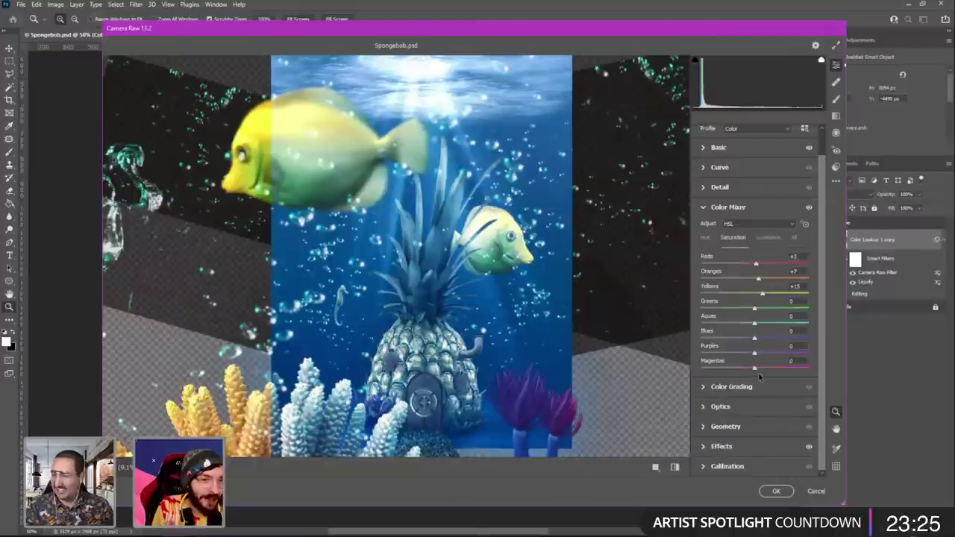
{"action": "left_click_drag", "start_coordinate": [754, 369], "coordinate": [737, 353]}
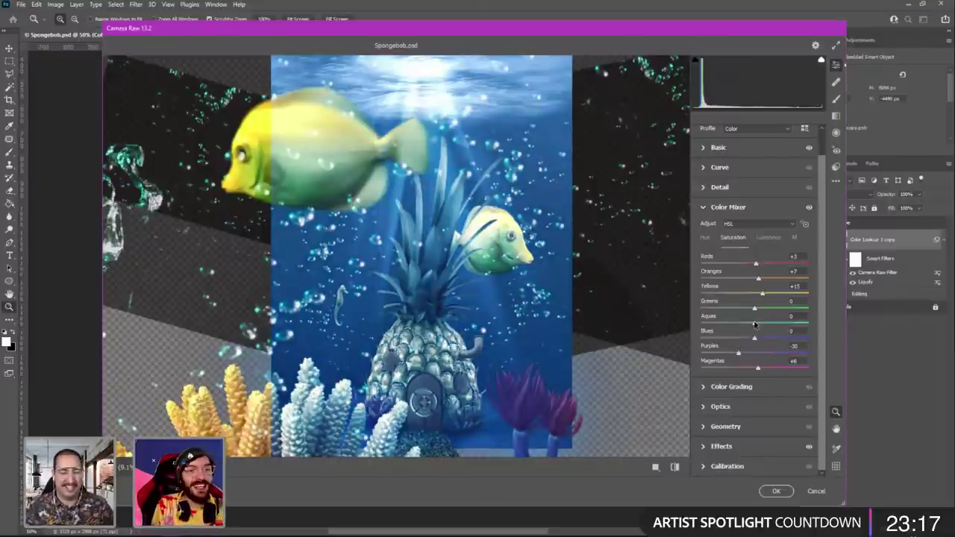
{"action": "left_click_drag", "start_coordinate": [797, 326], "coordinate": [731, 309]}
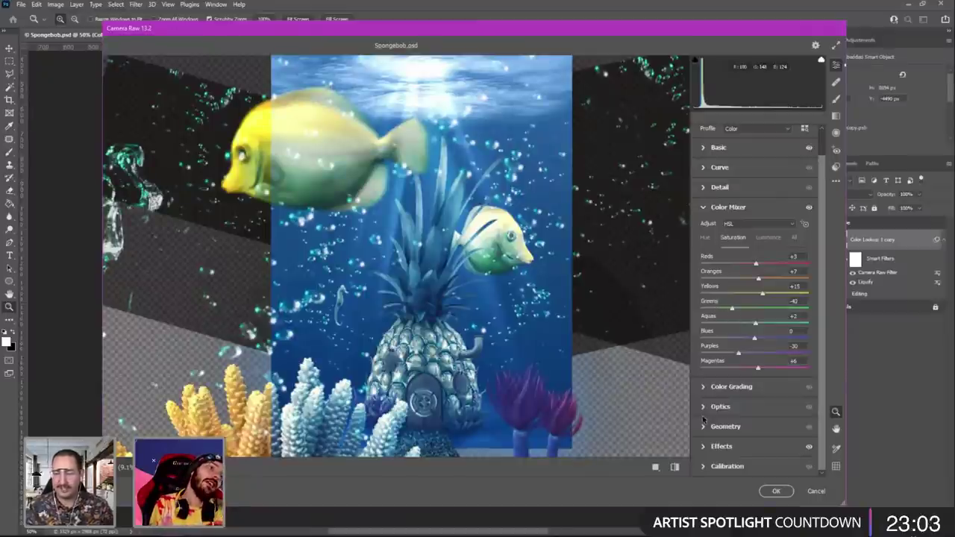
Apply the Camera Raw edits to Color Lookup 1 copy and zoom out to 33.3%.
{"action": "left_click", "coordinate": [776, 491]}
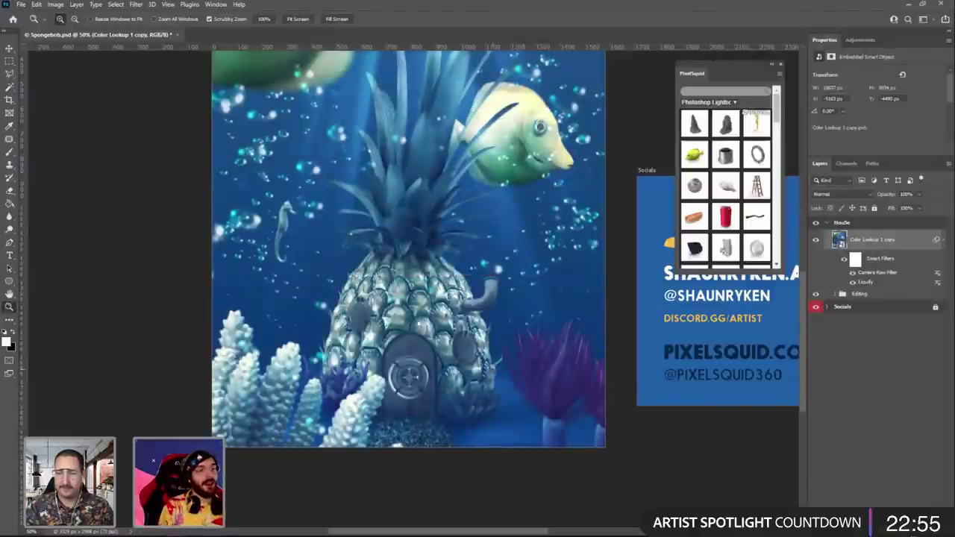
{"action": "left_click_drag", "start_coordinate": [426, 327], "coordinate": [408, 340]}
{"action": "right_click", "coordinate": [381, 357]}
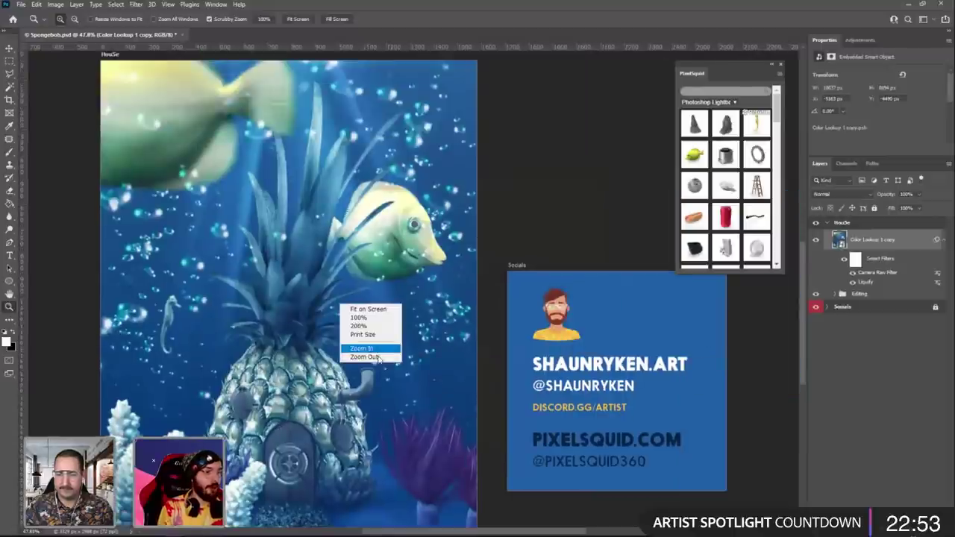
{"action": "left_click", "coordinate": [365, 356]}
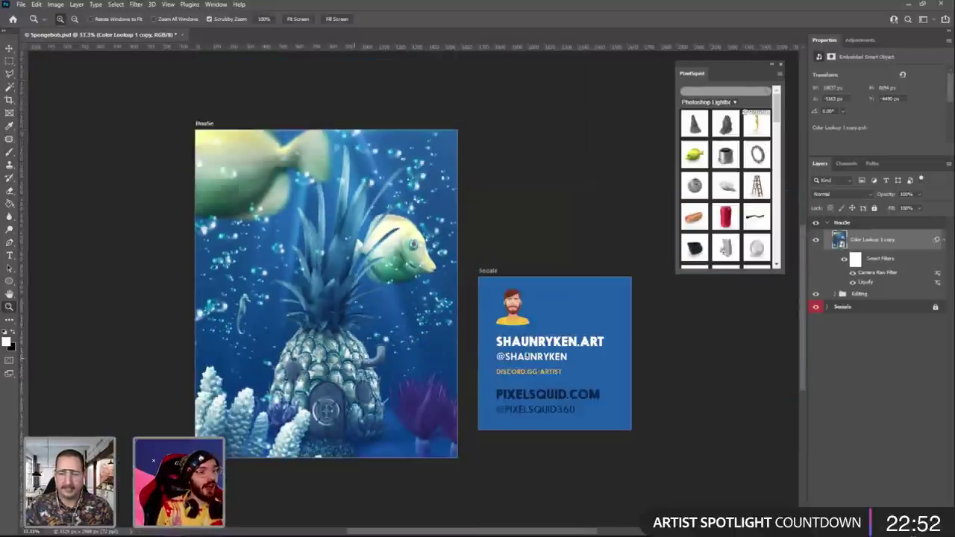
Toggle the Color Lookup 1 copy layer and its Liquify filter to compare before and after.
{"action": "left_click", "coordinate": [817, 239]}
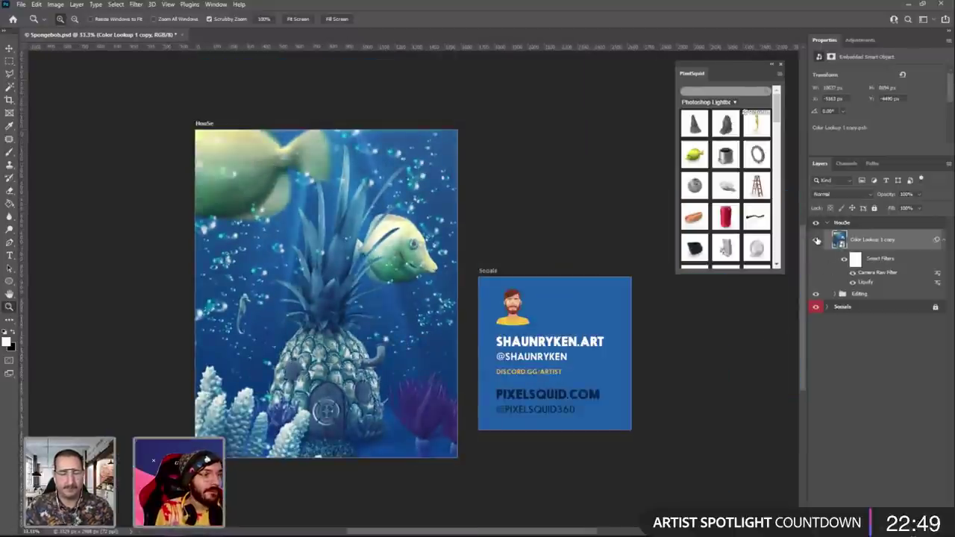
{"action": "left_click", "coordinate": [817, 239]}
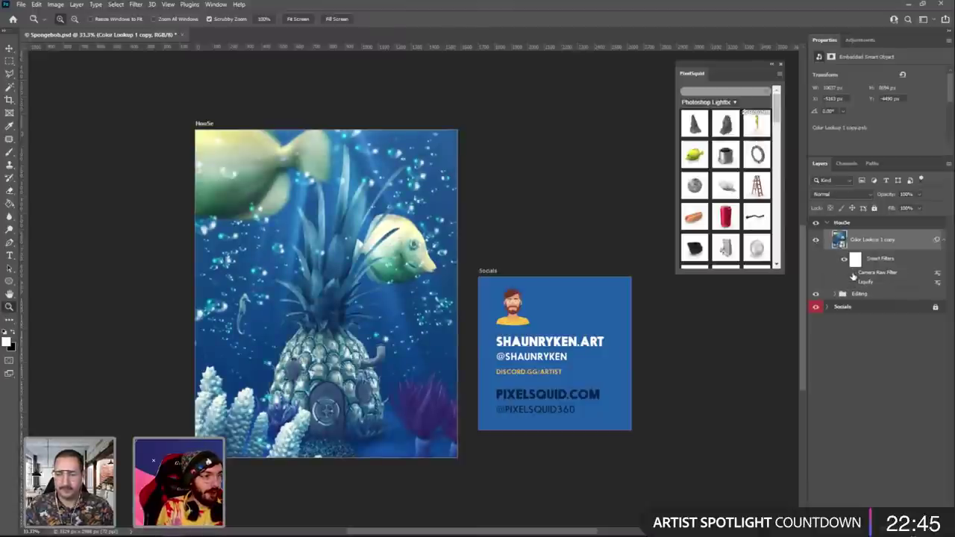
{"action": "left_click", "coordinate": [853, 277]}
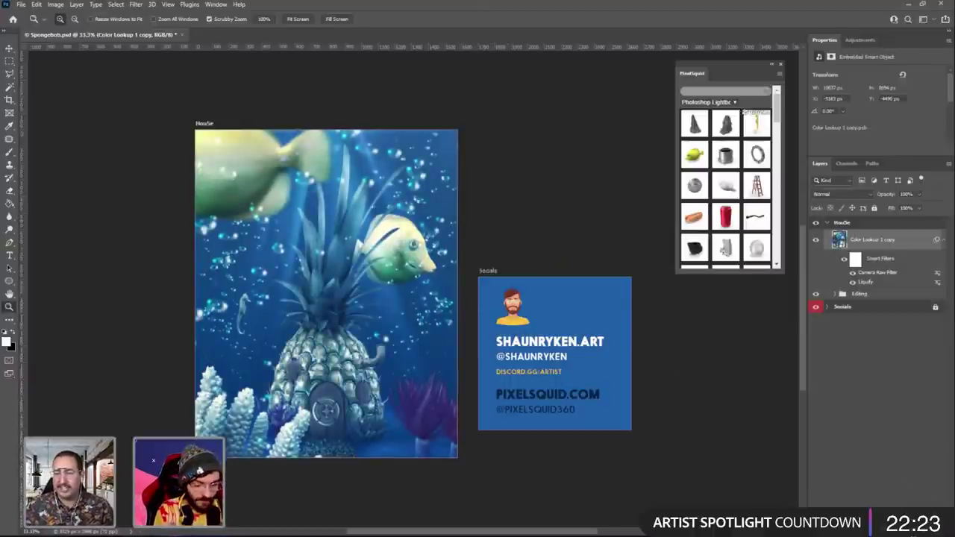
Create a new Layer 23 with Soft Light blend mode.
{"action": "key", "text": "ctrl+shift+n"}
{"action": "left_click", "coordinate": [439, 200]}
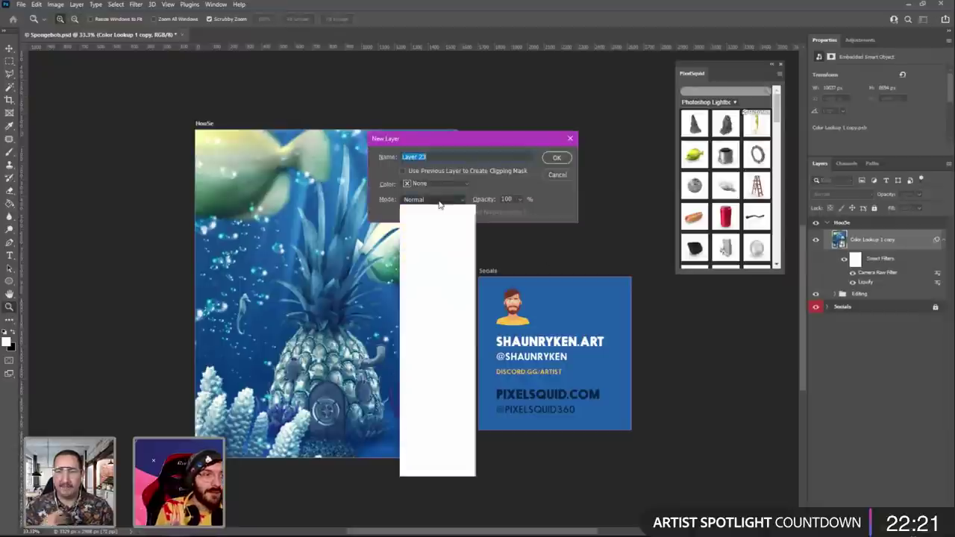
{"action": "left_click", "coordinate": [438, 345]}
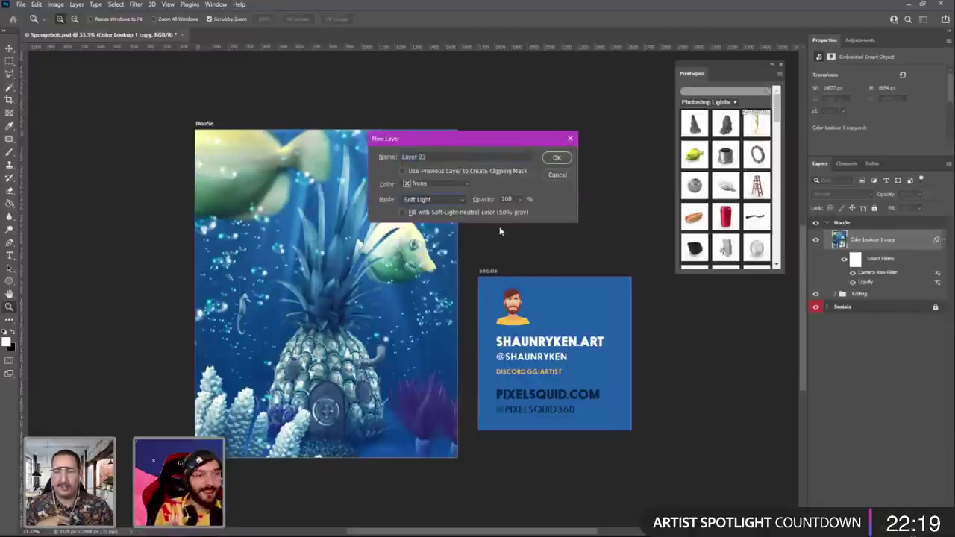
{"action": "left_click", "coordinate": [558, 157]}
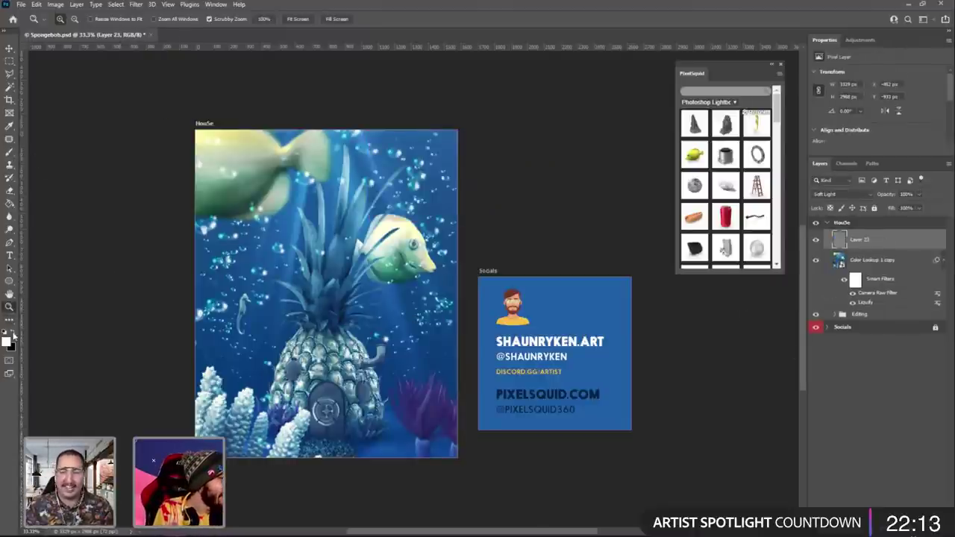
Set black as the brush colour, adjust brush size, and add empty Layer 24 above Layer 23.
{"action": "key", "text": "x"}
{"action": "key", "text": "b"}
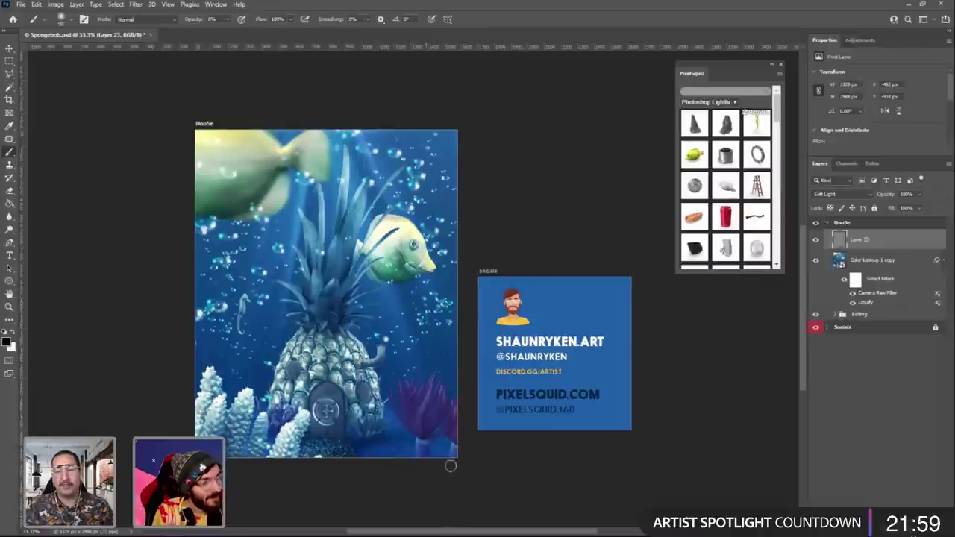
{"action": "key", "text": "bracketright"}
{"action": "key", "text": "bracketright"}
{"action": "key", "text": "bracketright"}
{"action": "key", "text": "bracketright"}
{"action": "key", "text": "bracketright"}
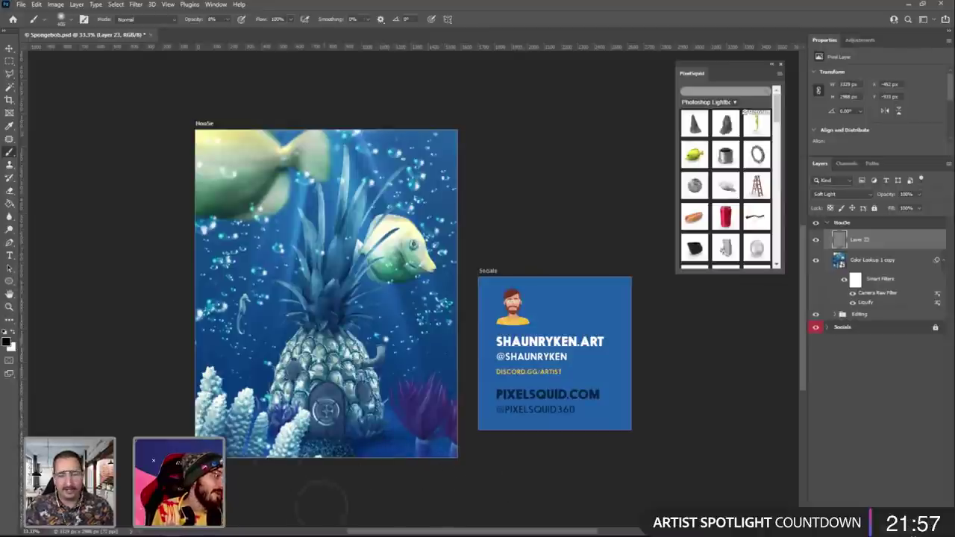
{"action": "key", "text": "bracketleft"}
{"action": "key", "text": "bracketleft"}
{"action": "key", "text": "bracketleft"}
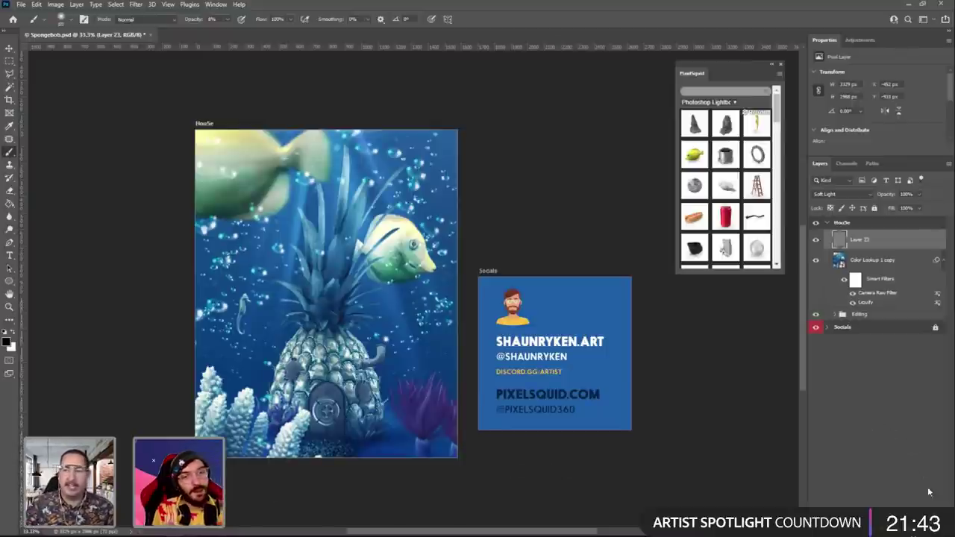
{"action": "key", "text": "ctrl+shift+alt+n"}
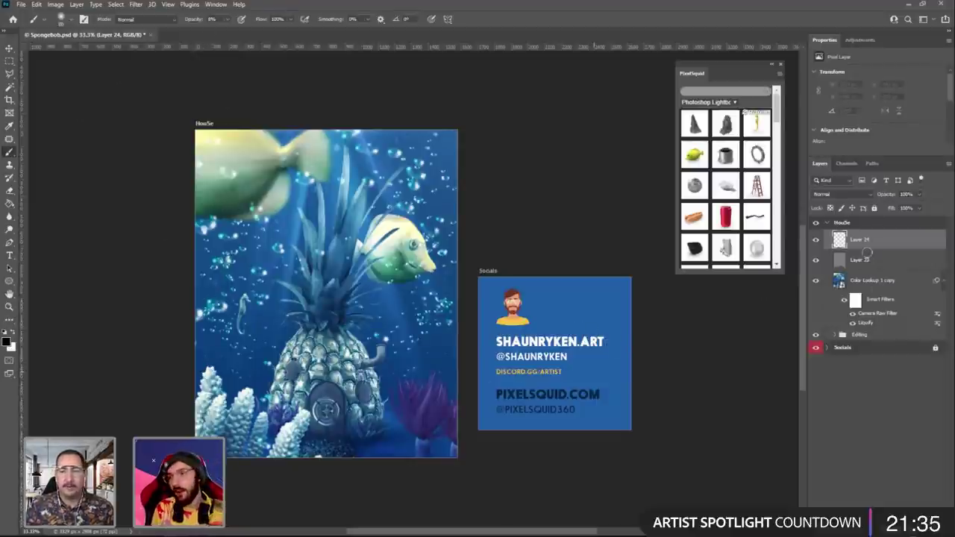
On Layer 24, paint soft black strokes over the top-left corner and right edge.
{"action": "left_click", "coordinate": [861, 260]}
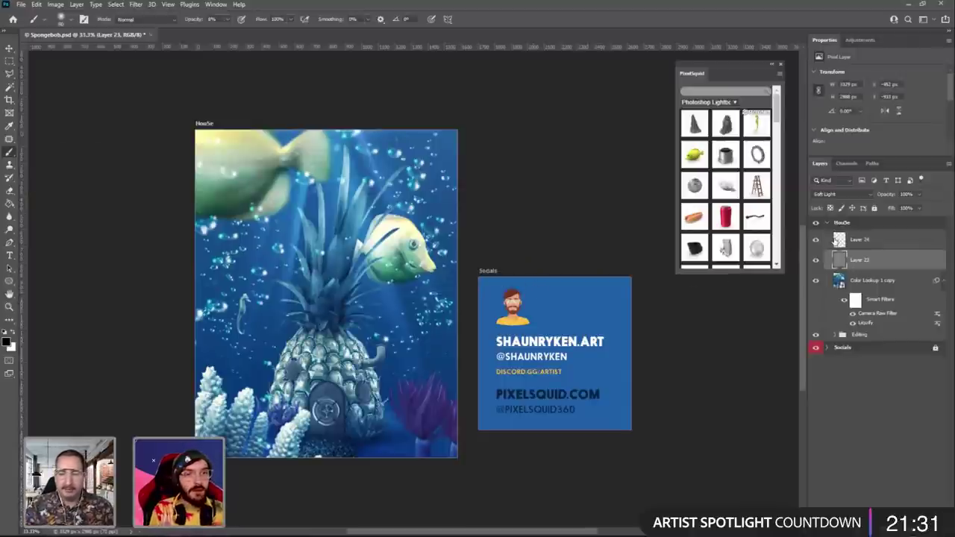
{"action": "key", "text": "alt+bracketright"}
{"action": "key", "text": "bracketright"}
{"action": "key", "text": "bracketright"}
{"action": "key", "text": "bracketright"}
{"action": "key", "text": "bracketright"}
{"action": "key", "text": "bracketright"}
{"action": "key", "text": "bracketright"}
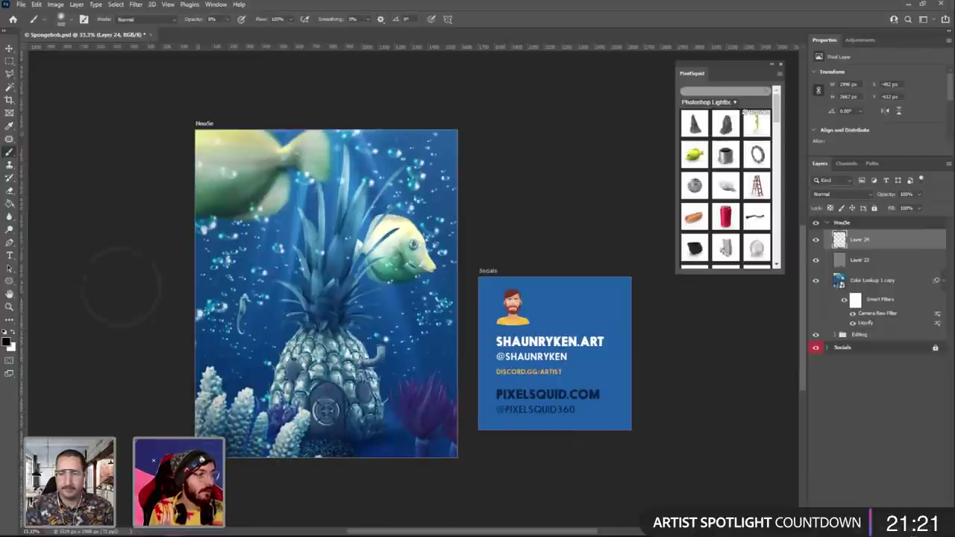
{"action": "mouse_move", "coordinate": [156, 168]}
{"action": "left_mouse_down"}
{"action": "mouse_move", "coordinate": [149, 138]}
{"action": "mouse_move", "coordinate": [179, 153]}
{"action": "left_mouse_up"}
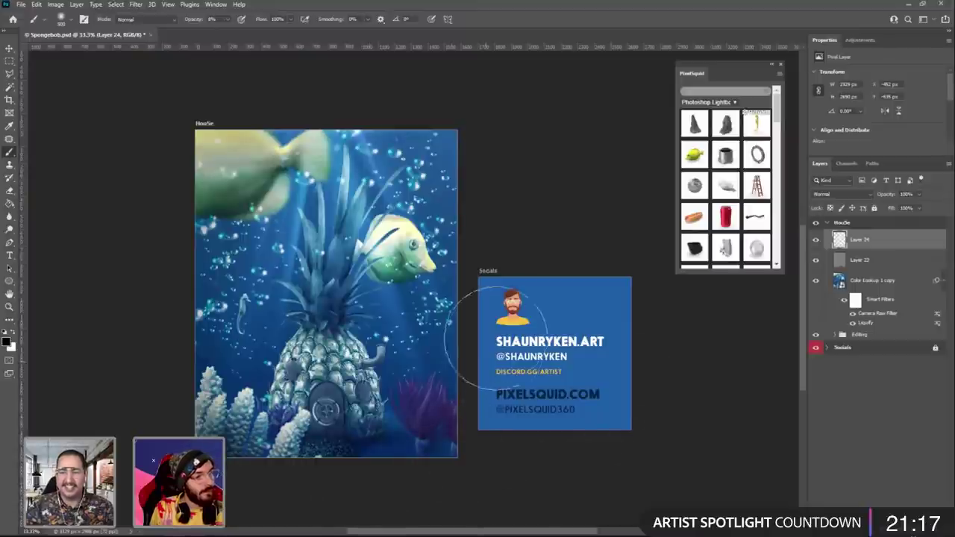
{"action": "left_click_drag", "start_coordinate": [463, 347], "coordinate": [485, 377]}
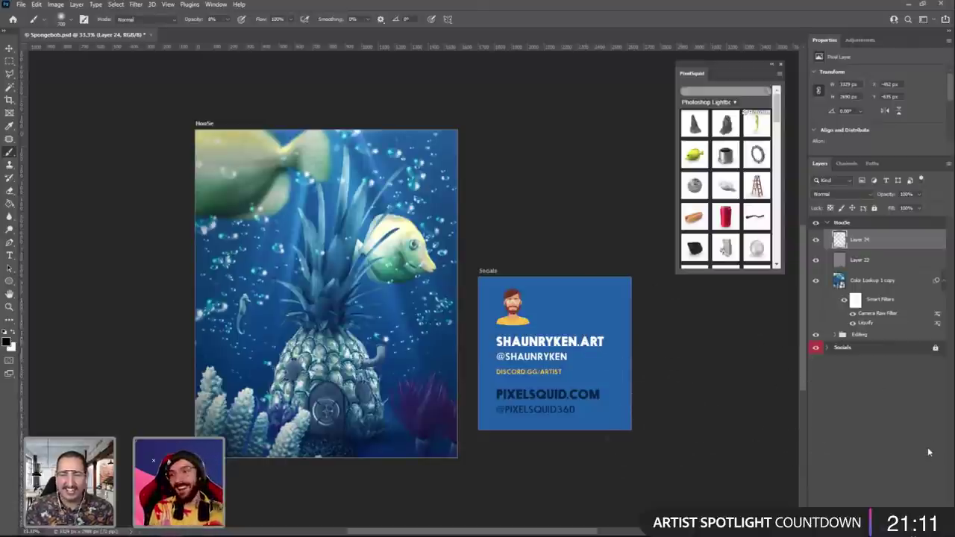
Add Layer 25 and paint faint white light over the seahorse, pineapple and fish.
{"action": "left_click", "coordinate": [929, 522]}
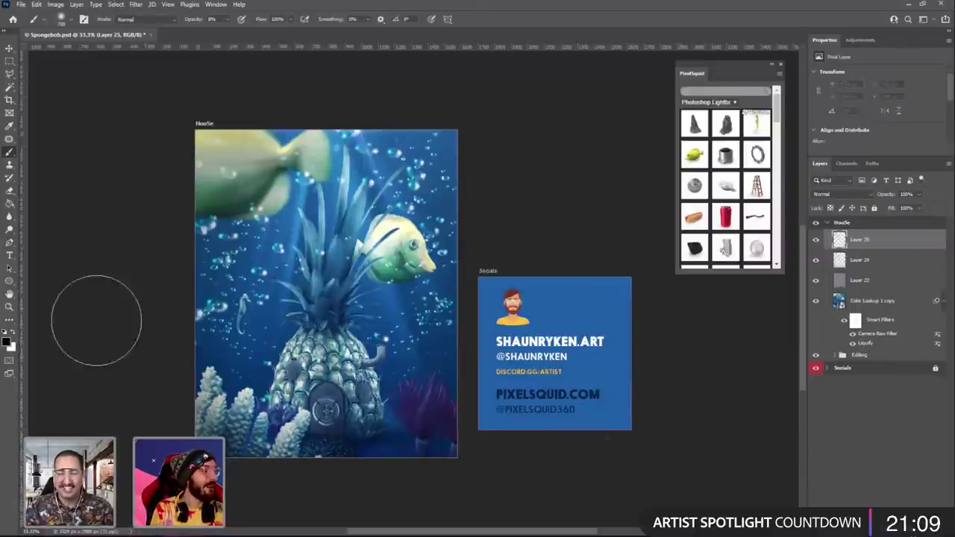
{"action": "left_click", "coordinate": [15, 334]}
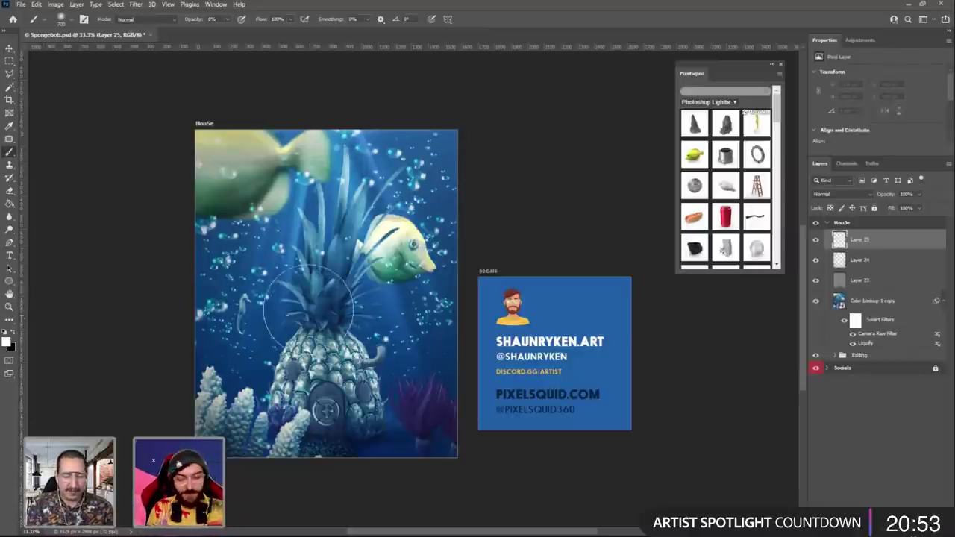
{"action": "mouse_move", "coordinate": [288, 266]}
{"action": "left_mouse_down"}
{"action": "mouse_move", "coordinate": [320, 295]}
{"action": "mouse_move", "coordinate": [351, 302]}
{"action": "left_mouse_up"}
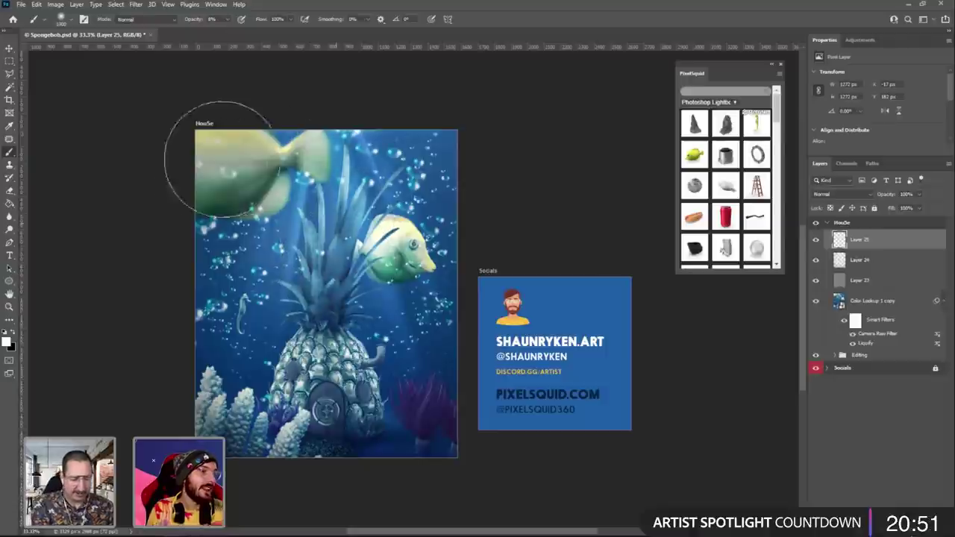
{"action": "left_click_drag", "start_coordinate": [253, 318], "coordinate": [302, 110]}
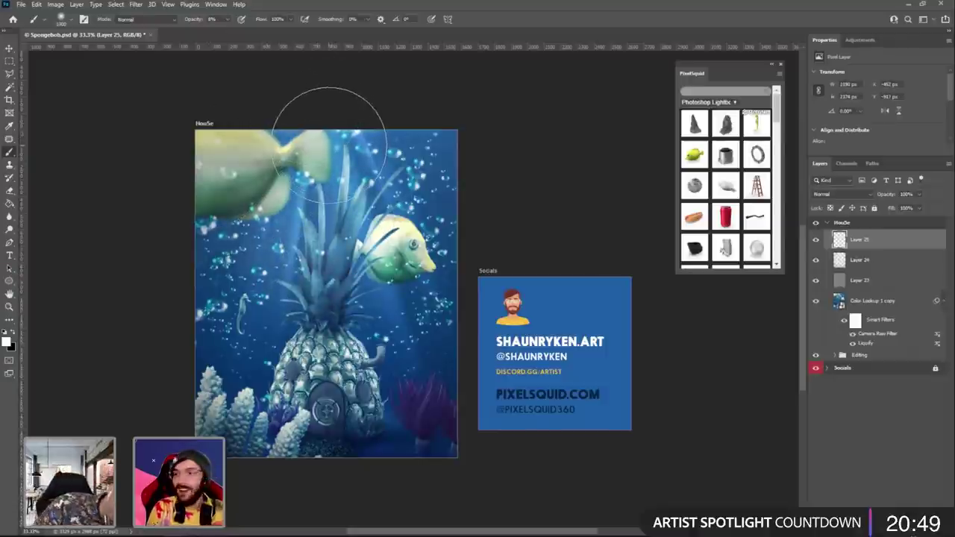
{"action": "mouse_move", "coordinate": [328, 135]}
{"action": "left_mouse_down"}
{"action": "mouse_move", "coordinate": [456, 380]}
{"action": "mouse_move", "coordinate": [453, 348]}
{"action": "mouse_move", "coordinate": [391, 410]}
{"action": "mouse_move", "coordinate": [445, 463]}
{"action": "left_mouse_up"}
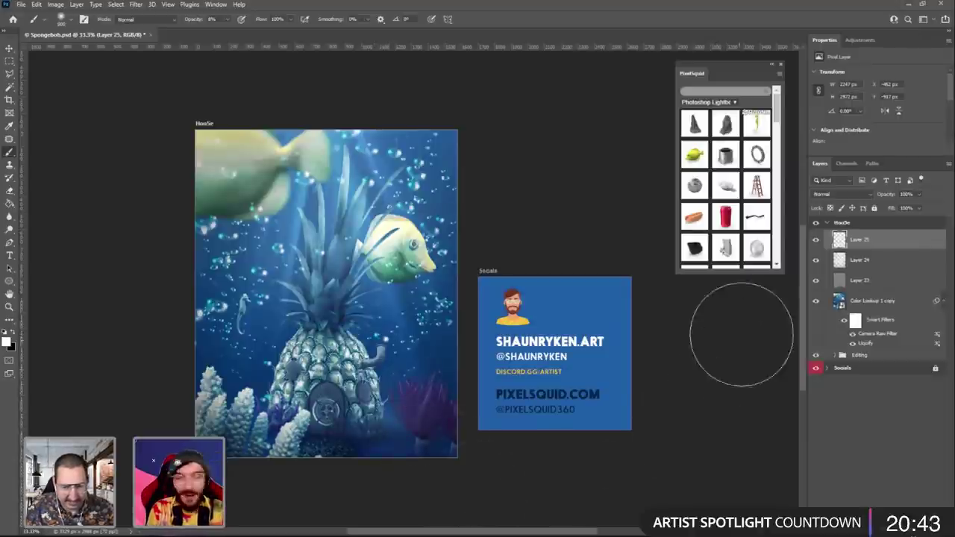
Set Layer 25 to Overlay, compare its visibility, and brighten the pineapple base.
{"action": "left_click", "coordinate": [838, 197]}
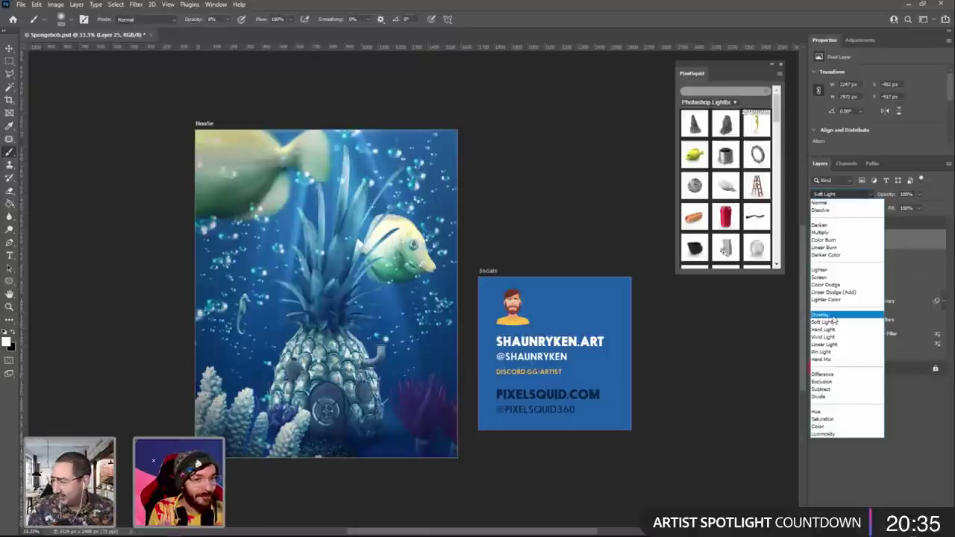
{"action": "left_click", "coordinate": [833, 316]}
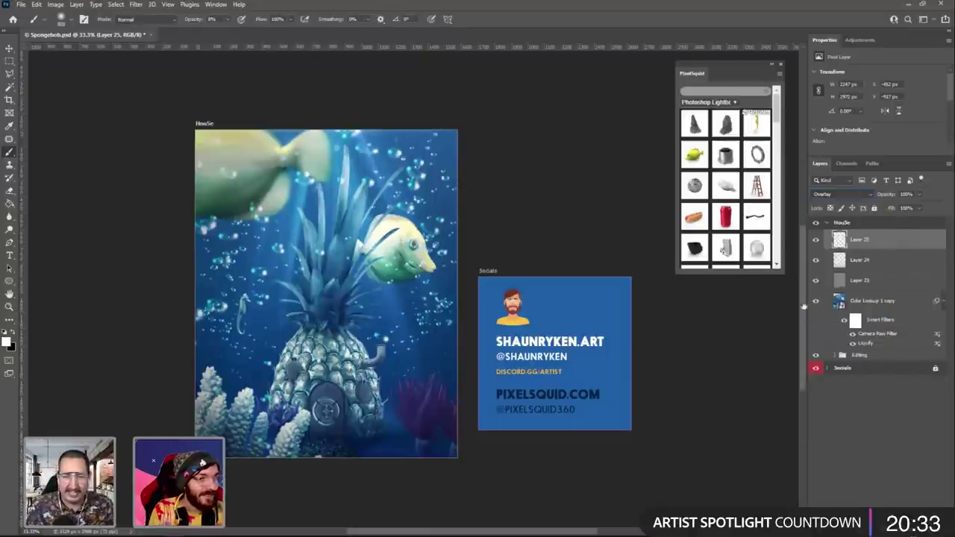
{"action": "left_click", "coordinate": [817, 239]}
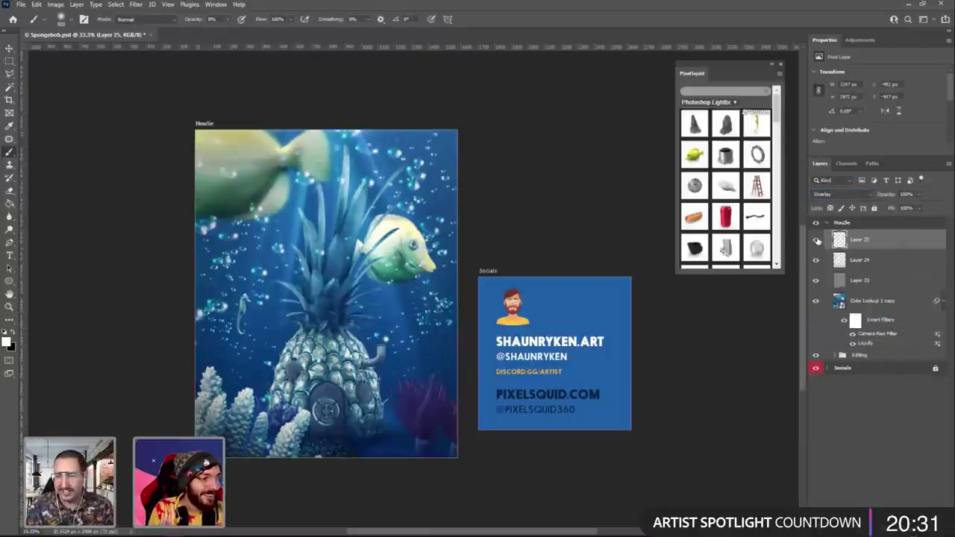
{"action": "left_click", "coordinate": [816, 239]}
{"action": "mouse_move", "coordinate": [405, 426]}
{"action": "left_mouse_down"}
{"action": "mouse_move", "coordinate": [405, 438]}
{"action": "mouse_move", "coordinate": [373, 433]}
{"action": "left_mouse_up"}
{"action": "key", "text": "bracketleft"}
{"action": "key", "text": "bracketleft"}
{"action": "key", "text": "bracketleft"}
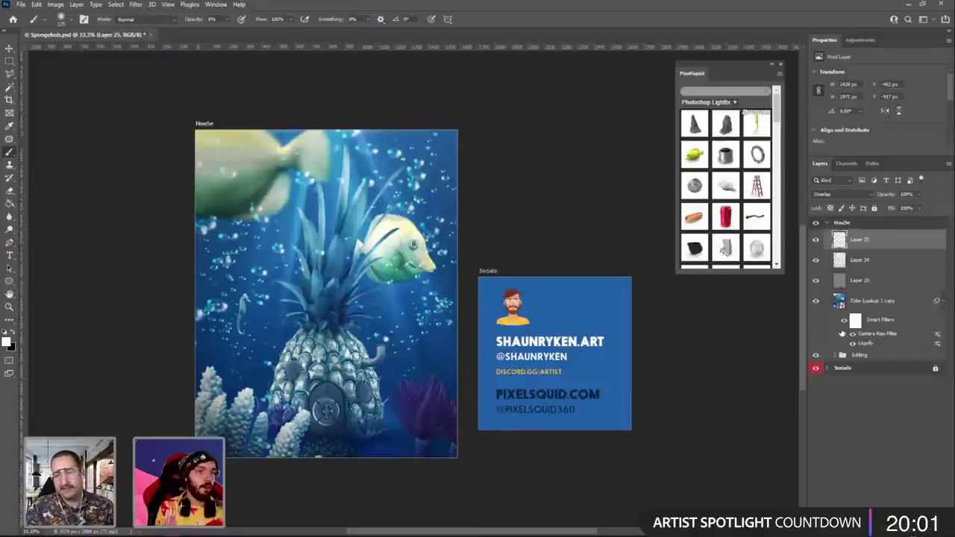
{"action": "left_click", "coordinate": [816, 240]}
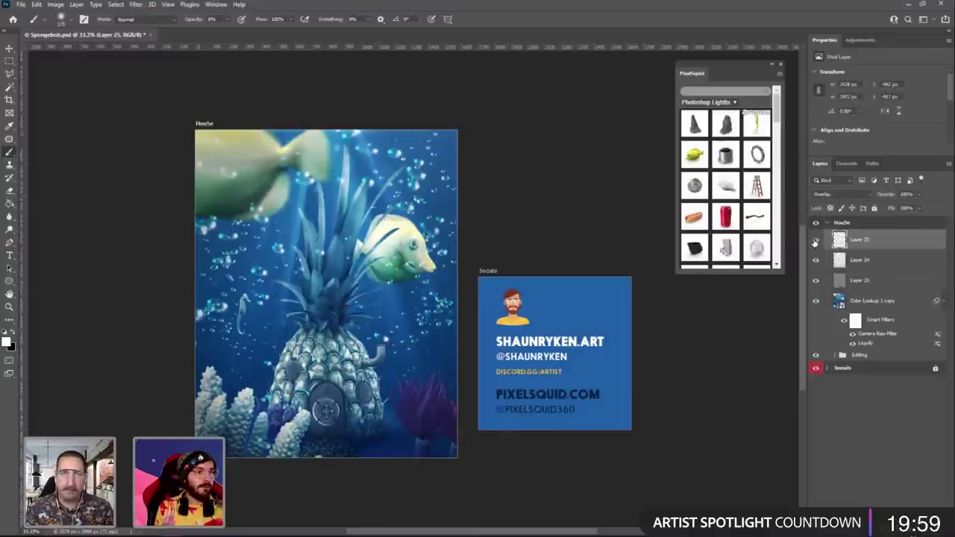
{"action": "left_click", "coordinate": [816, 239]}
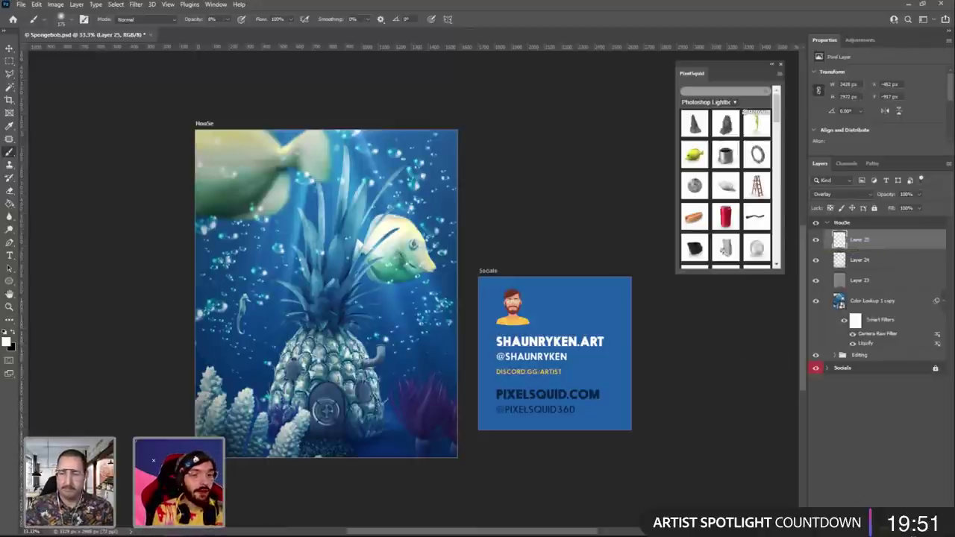
{"action": "key", "text": "ctrl+shift+alt+n"}
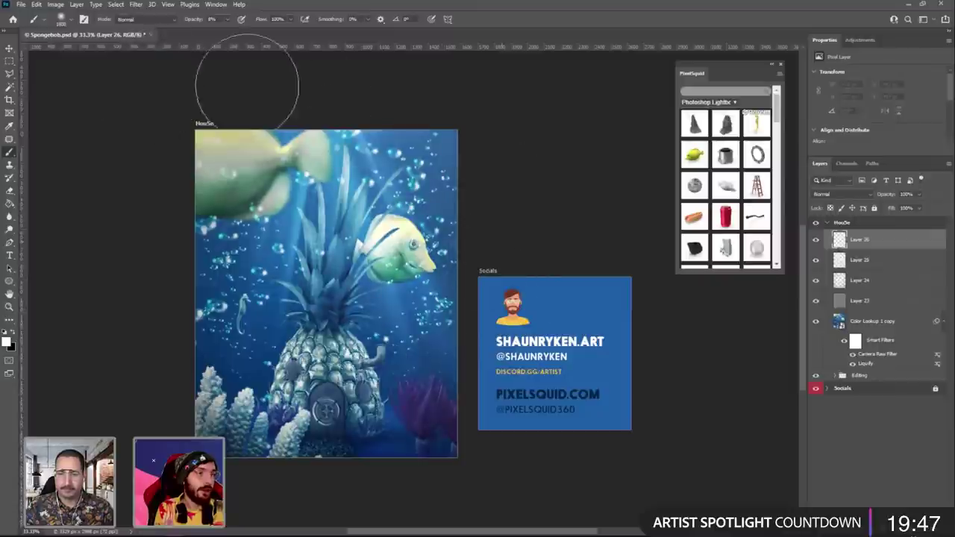
{"action": "left_click_drag", "start_coordinate": [282, 170], "coordinate": [329, 358]}
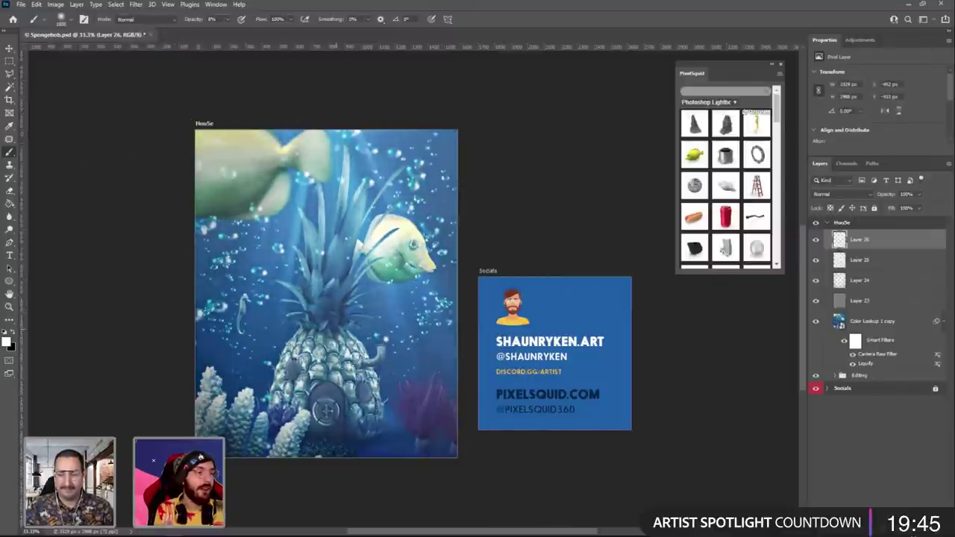
{"action": "left_click_drag", "start_coordinate": [9, 59], "coordinate": [52, 60]}
{"action": "key", "text": "ctrl+e"}
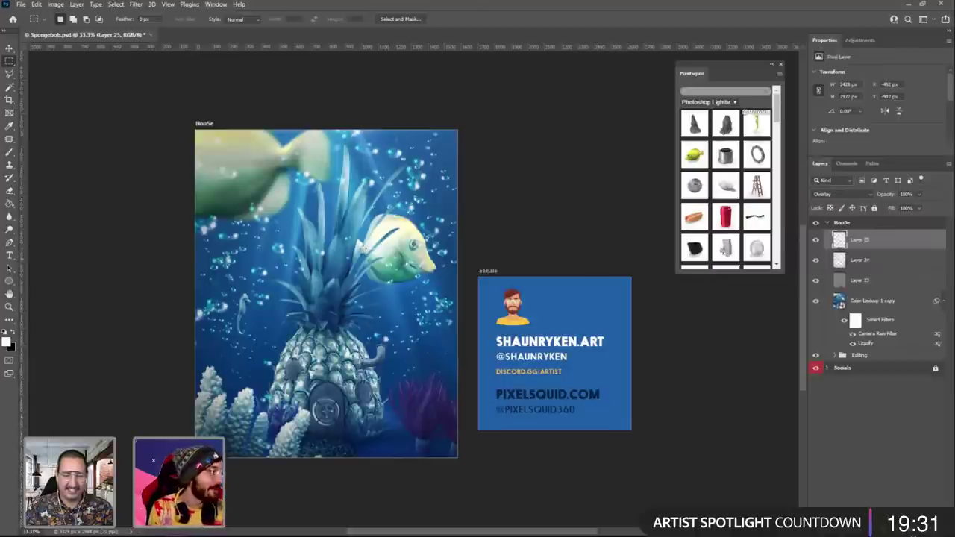
{"action": "left_click", "coordinate": [9, 152]}
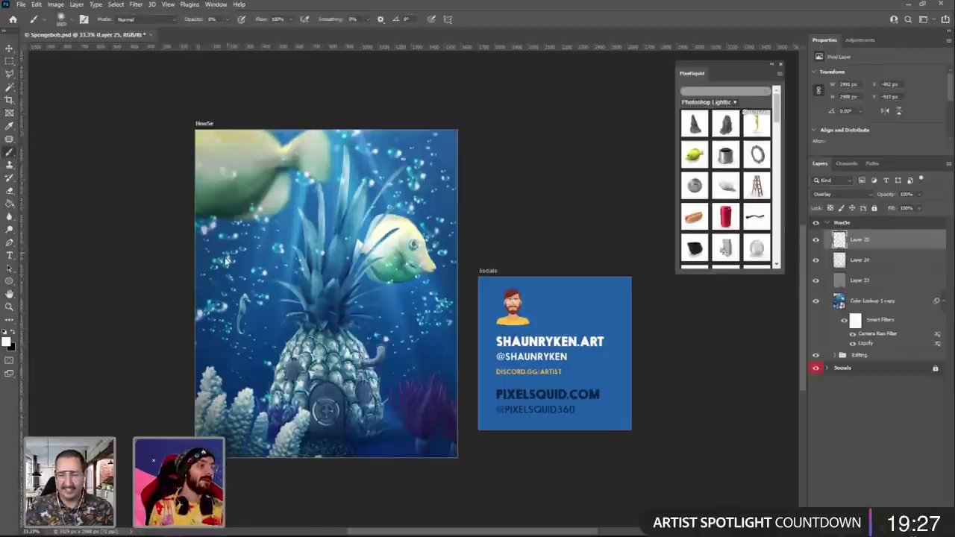
{"action": "left_click", "coordinate": [9, 48]}
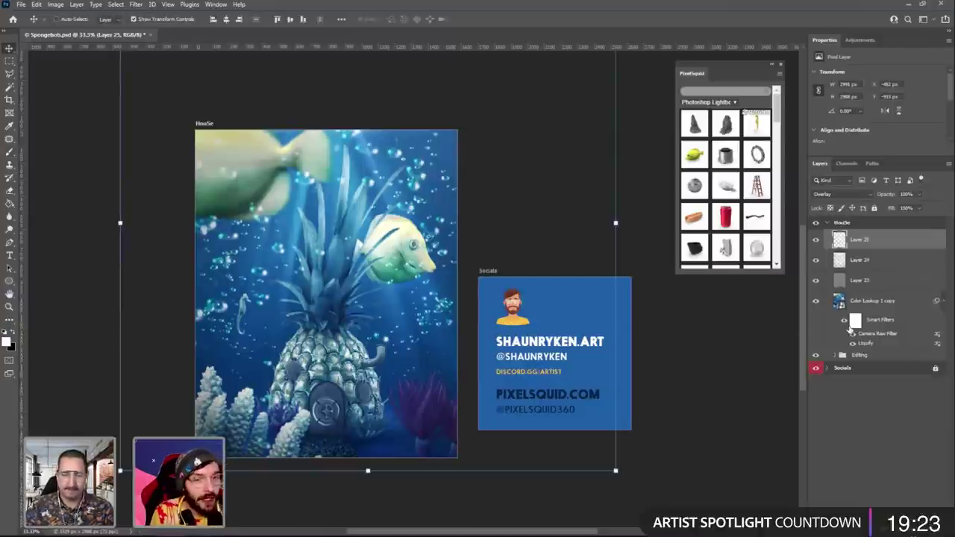
Select the Color Lookup 1 copy layer, move the PixelSquid panel aside, and open the File menu.
{"action": "left_click", "coordinate": [873, 301]}
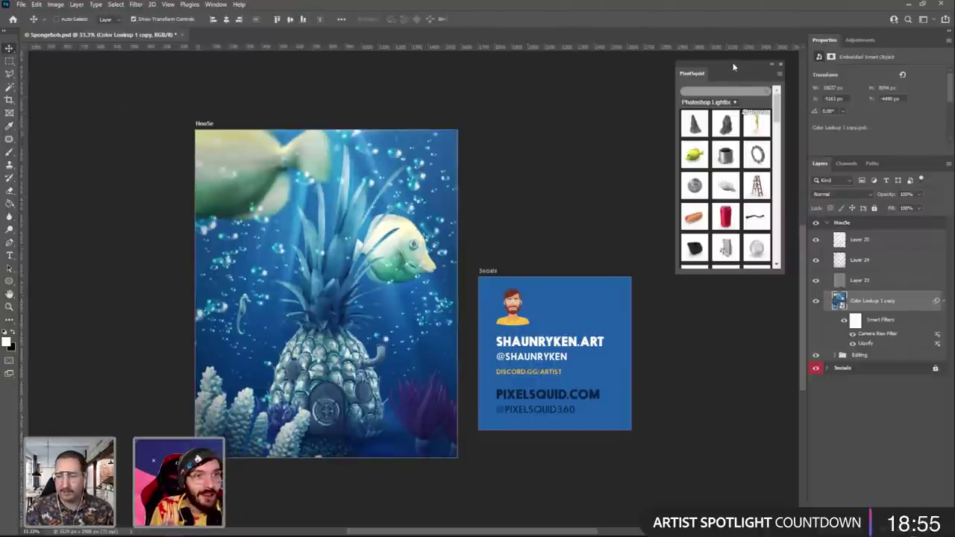
{"action": "left_click_drag", "start_coordinate": [733, 62], "coordinate": [701, 76]}
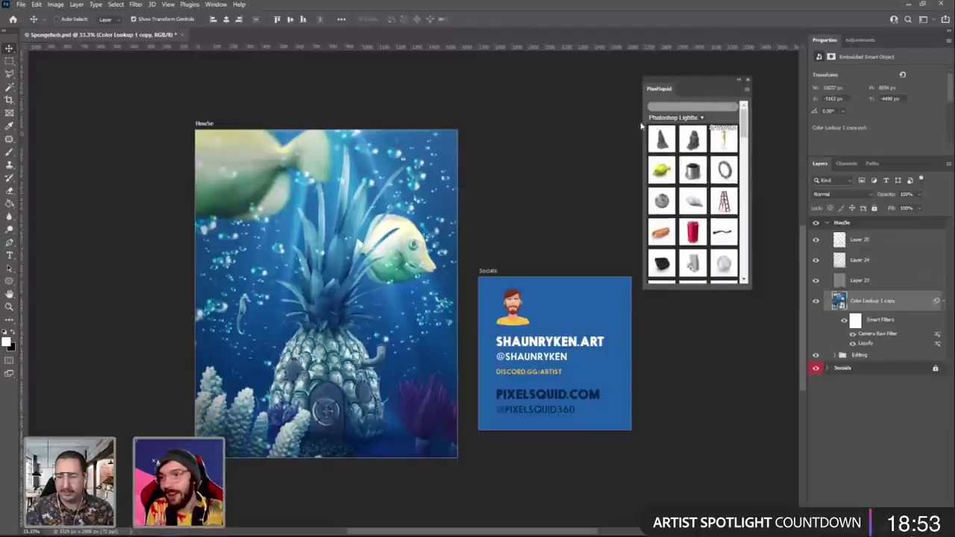
{"action": "left_click", "coordinate": [22, 4]}
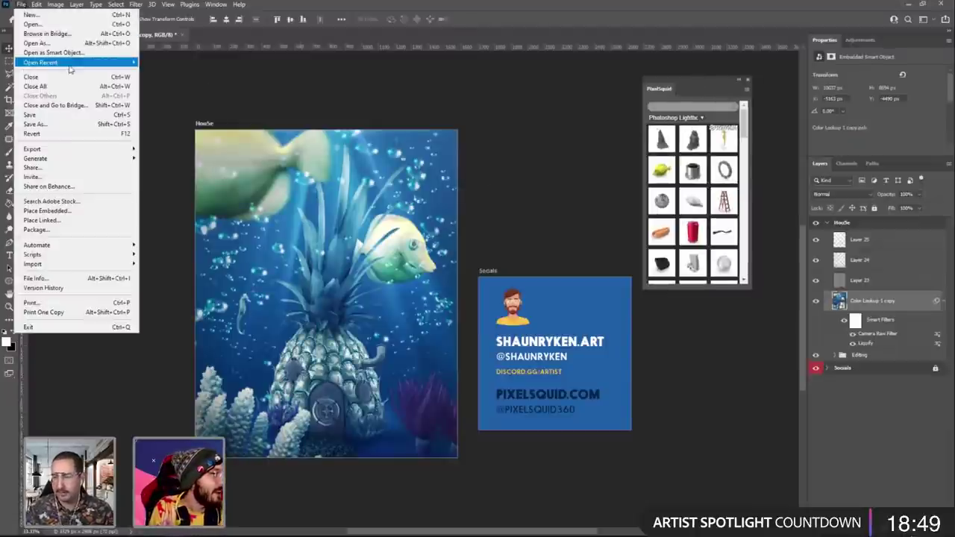
Open Coward.psd from Open Recent and switch to the Rectangular Marquee tool.
{"action": "mouse_move", "coordinate": [70, 68]}
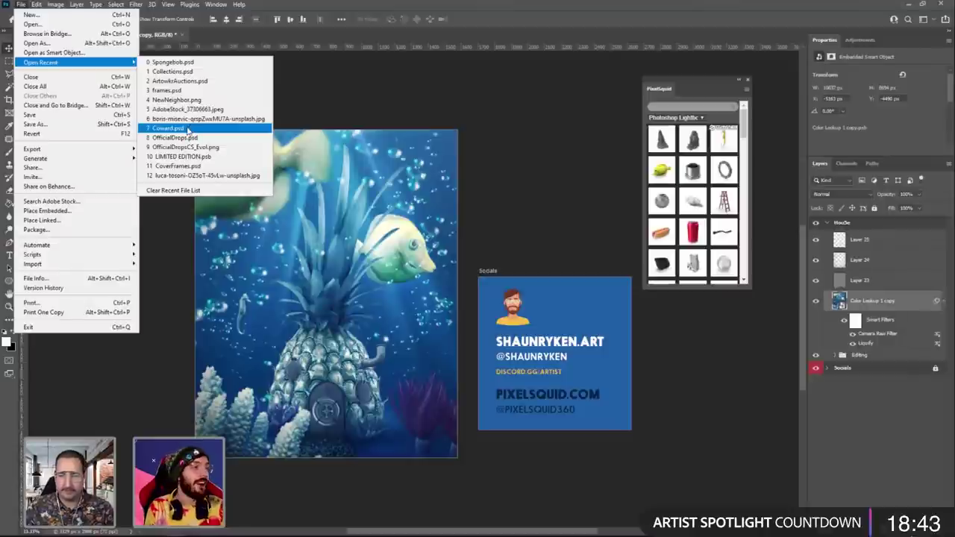
{"action": "left_click", "coordinate": [190, 128]}
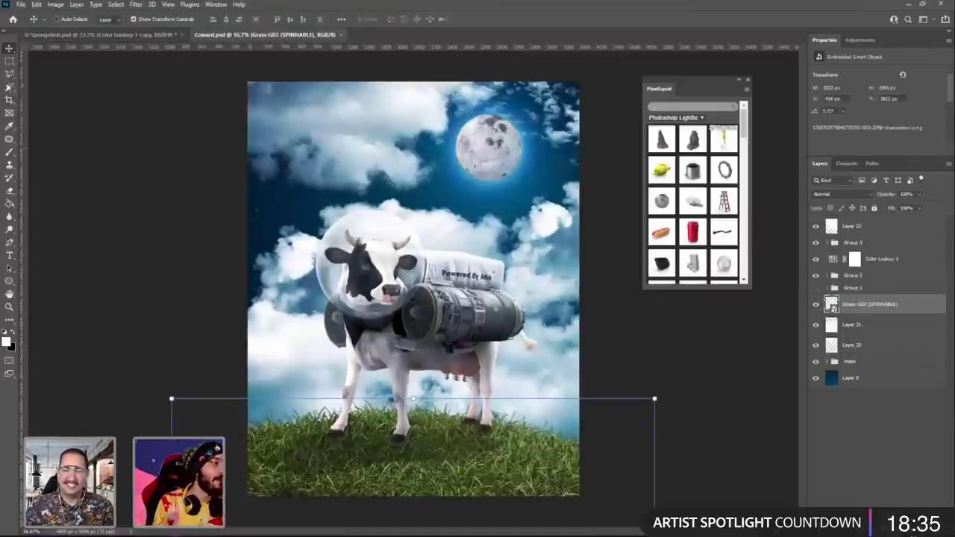
{"action": "key", "text": "m"}
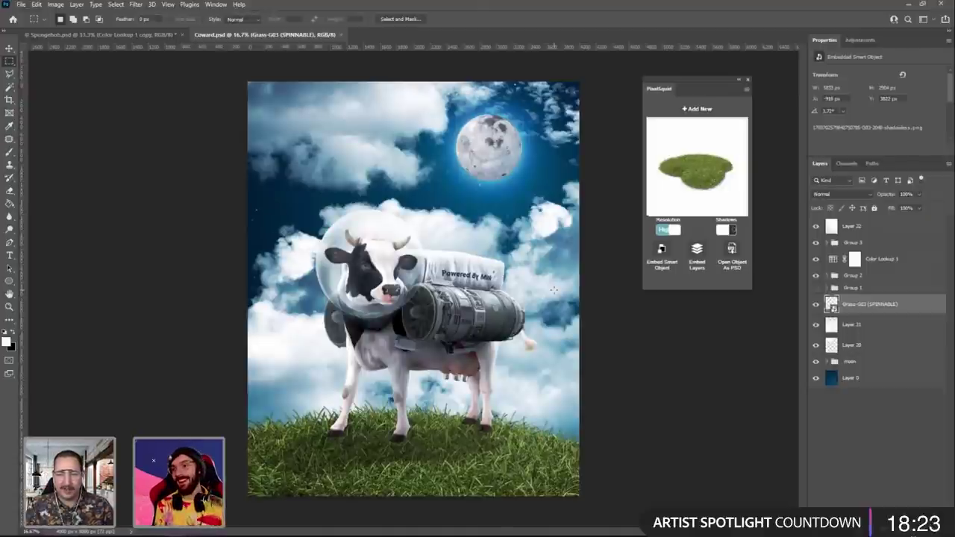
Isolate Layer 0, restore the layers, then hide Group 1, the grass and layers beneath it.
{"action": "left_click", "coordinate": [816, 377], "text": "alt"}
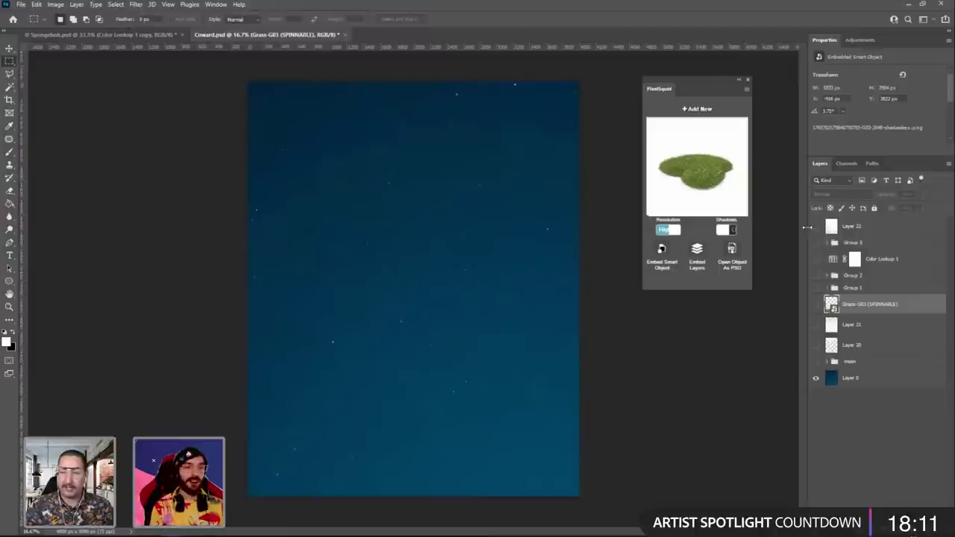
{"action": "left_click_drag", "start_coordinate": [816, 226], "coordinate": [817, 365]}
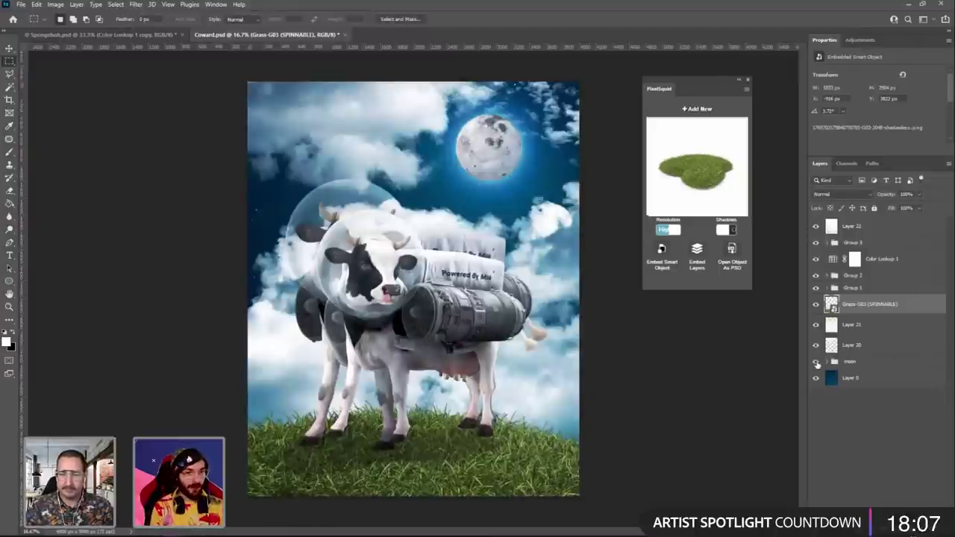
{"action": "left_click", "coordinate": [818, 288]}
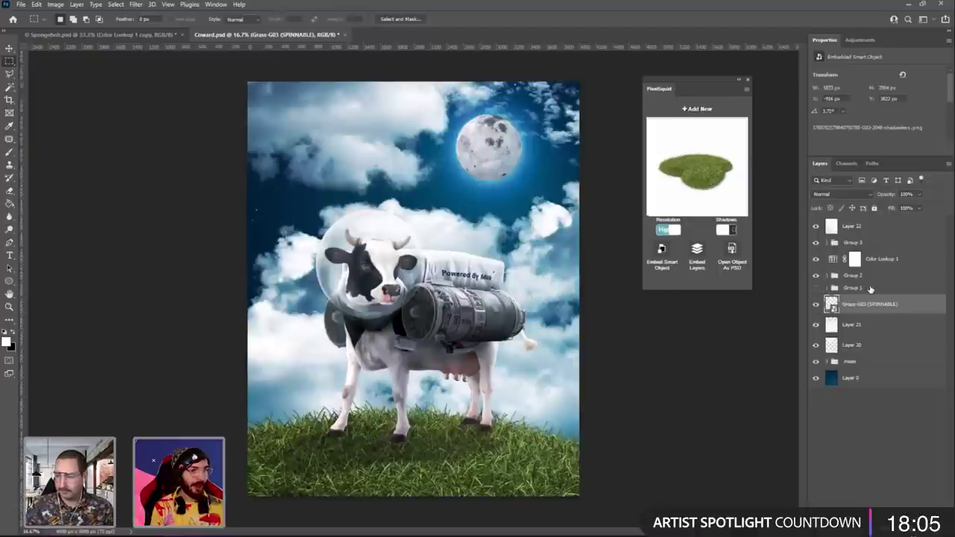
{"action": "left_click", "coordinate": [870, 288]}
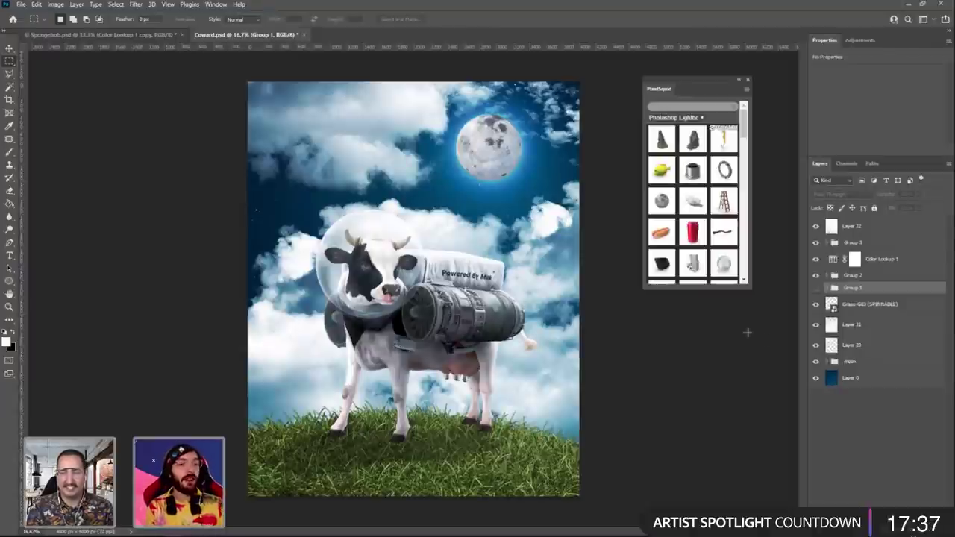
{"action": "left_click_drag", "start_coordinate": [817, 305], "coordinate": [817, 364]}
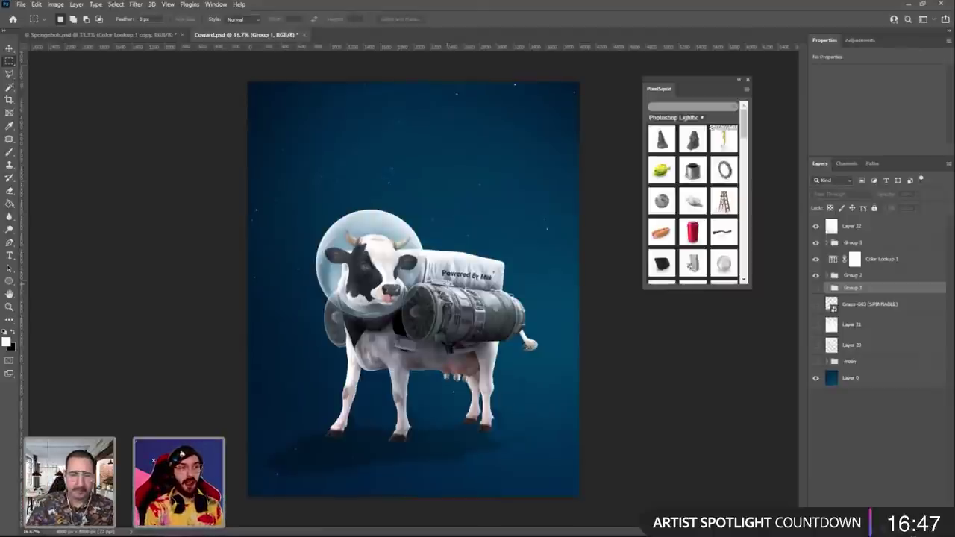
Expand Group 2, select Group 1 copy, show the sky-moon-grass background layer and hide Group 1.
{"action": "left_click", "coordinate": [825, 277]}
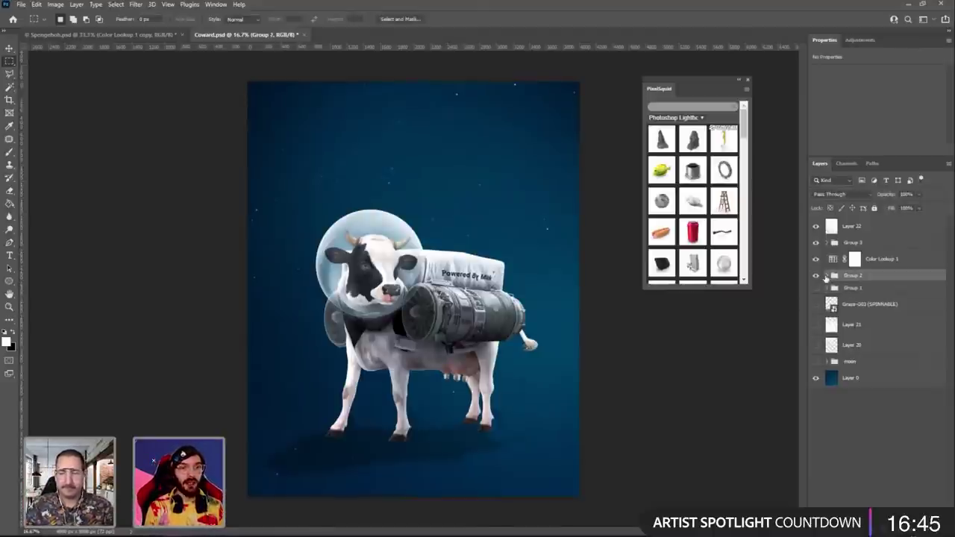
{"action": "left_click", "coordinate": [834, 276]}
{"action": "scroll", "coordinate": [859, 358], "scroll_direction": "down", "scroll_amount": 2}
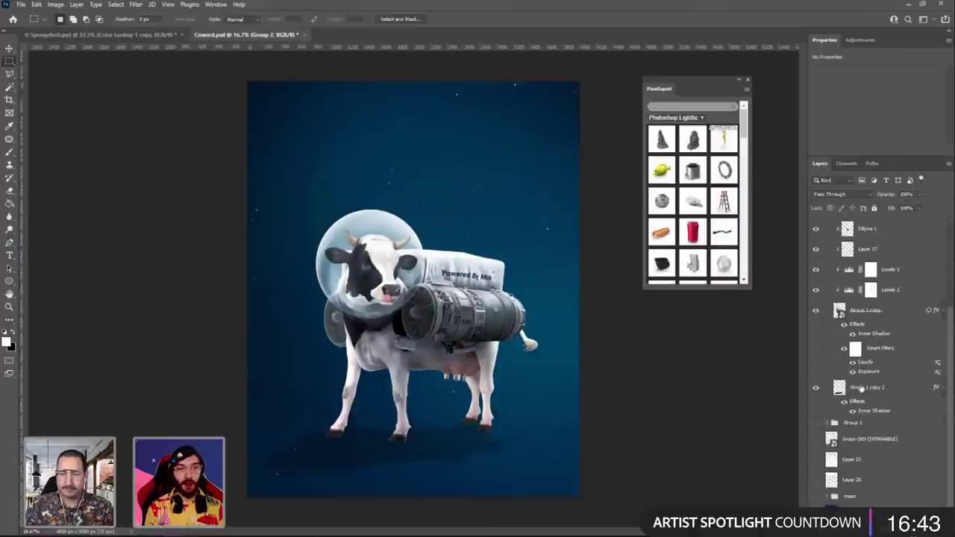
{"action": "left_click", "coordinate": [862, 310]}
{"action": "scroll", "coordinate": [865, 323], "scroll_direction": "up", "scroll_amount": 2}
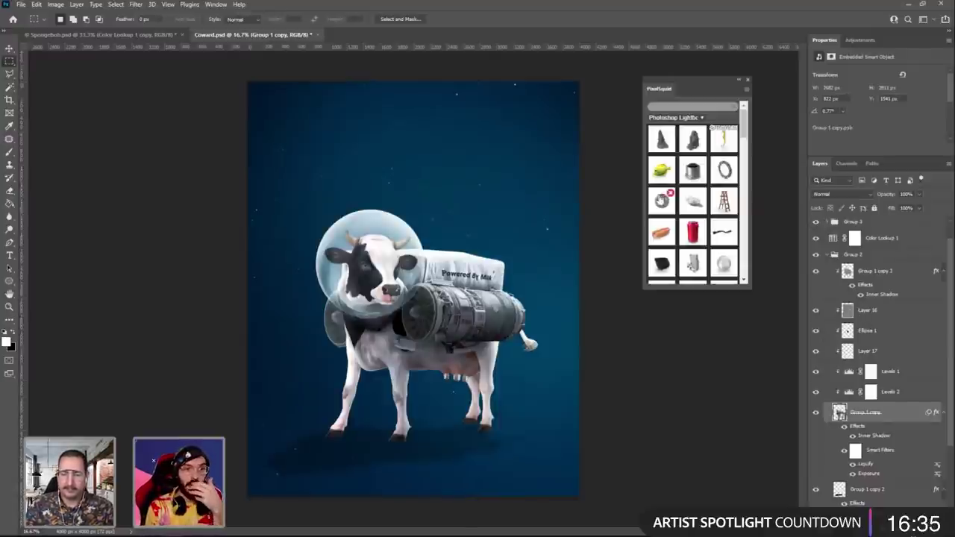
{"action": "scroll", "coordinate": [691, 208], "scroll_direction": "down", "scroll_amount": 2}
{"action": "scroll", "coordinate": [691, 201], "scroll_direction": "down", "scroll_amount": 1}
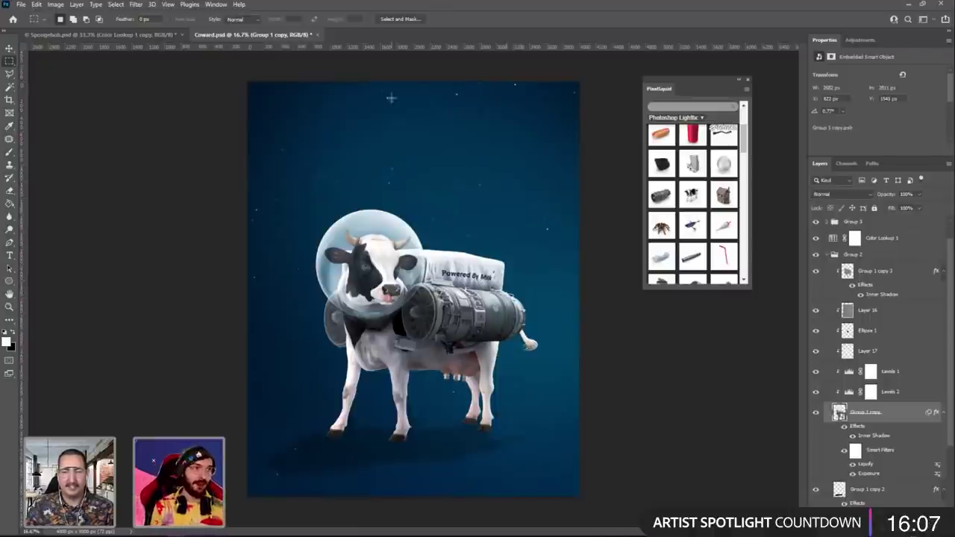
{"action": "scroll", "coordinate": [855, 424], "scroll_direction": "down", "scroll_amount": 3}
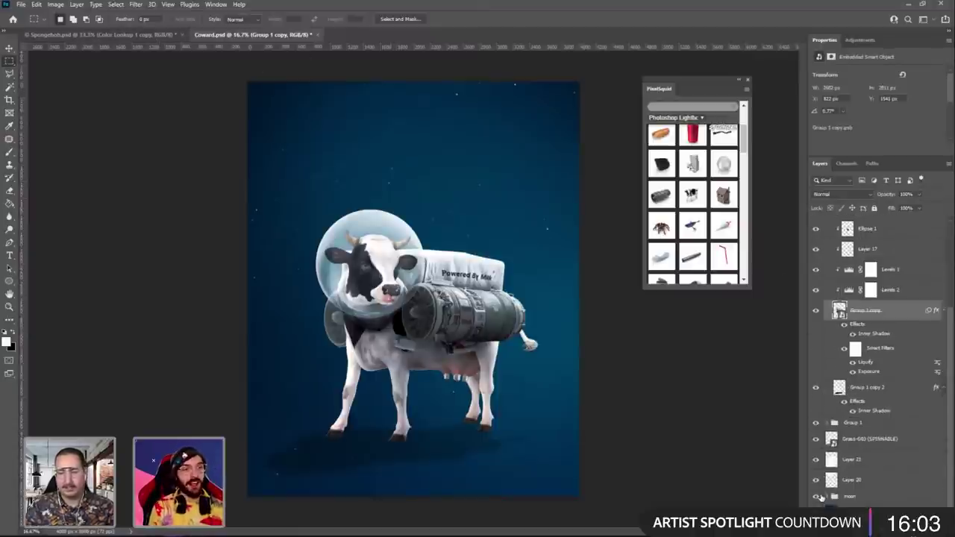
{"action": "left_click", "coordinate": [818, 497]}
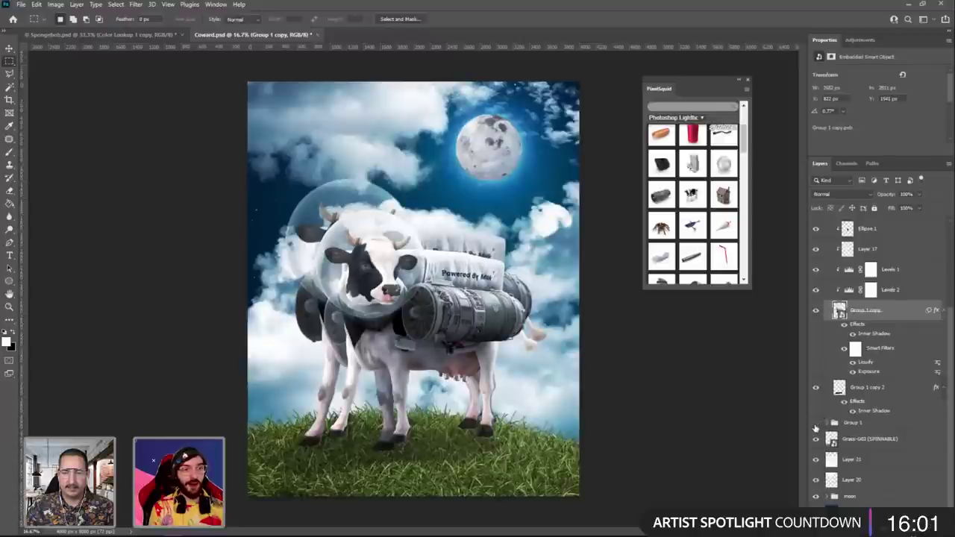
{"action": "left_click", "coordinate": [816, 423]}
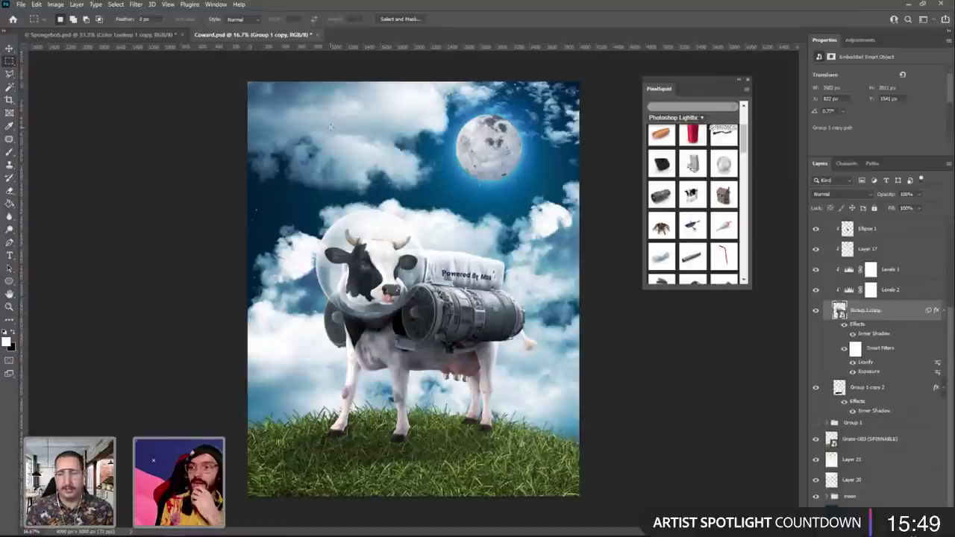
Close Coward.psd without saving, then expand the Editing layer group in Spongebob.psd.
{"action": "left_click", "coordinate": [315, 35]}
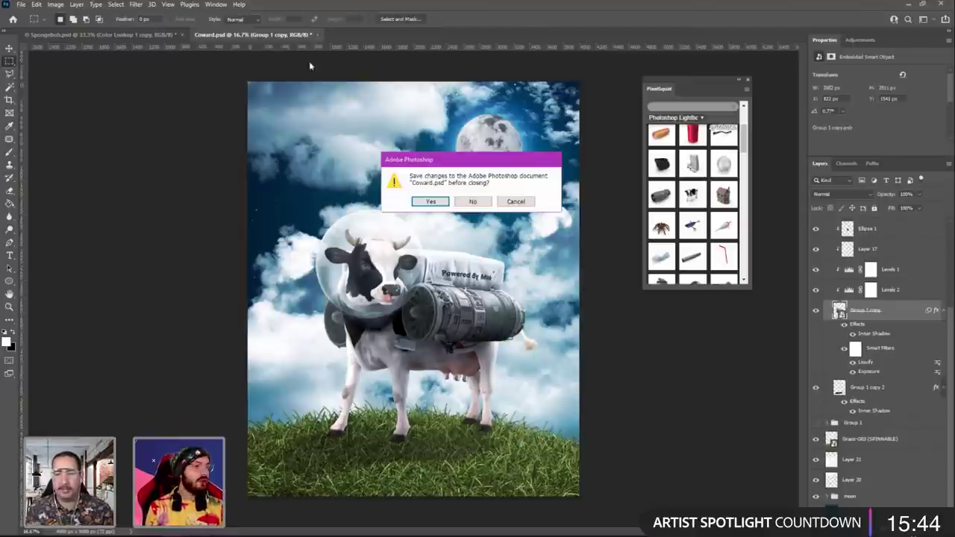
{"action": "left_click", "coordinate": [473, 202]}
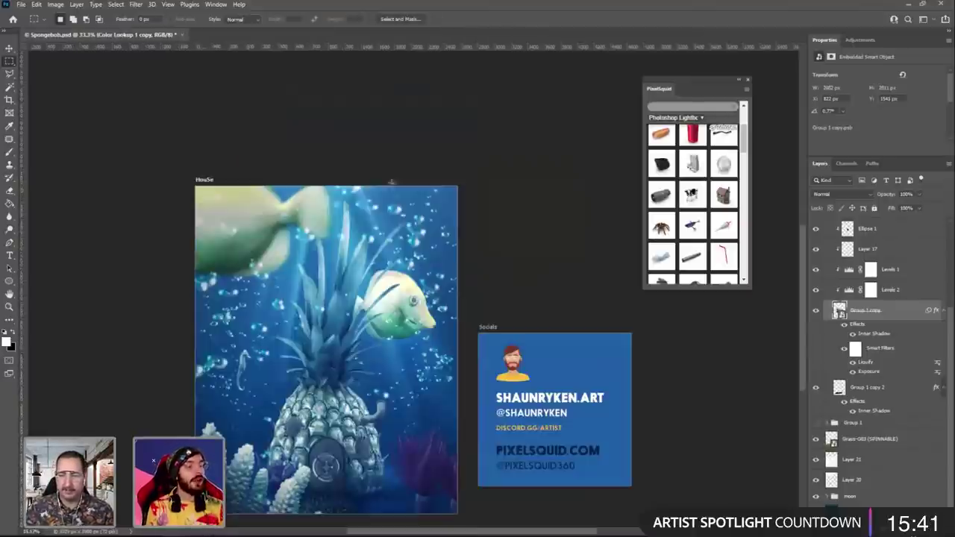
{"action": "scroll", "coordinate": [150, 153], "scroll_direction": "down", "scroll_amount": 2}
{"action": "left_click", "coordinate": [10, 49]}
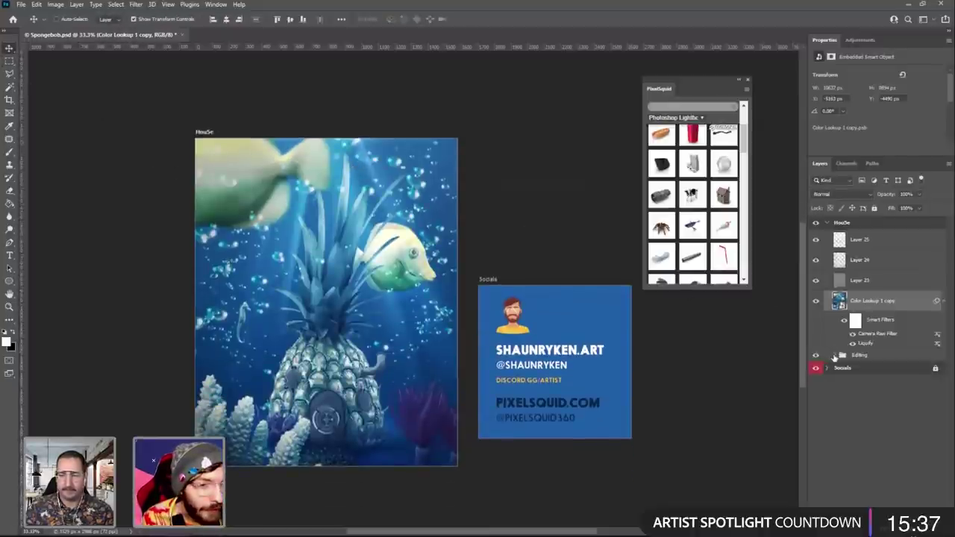
{"action": "left_click", "coordinate": [836, 356]}
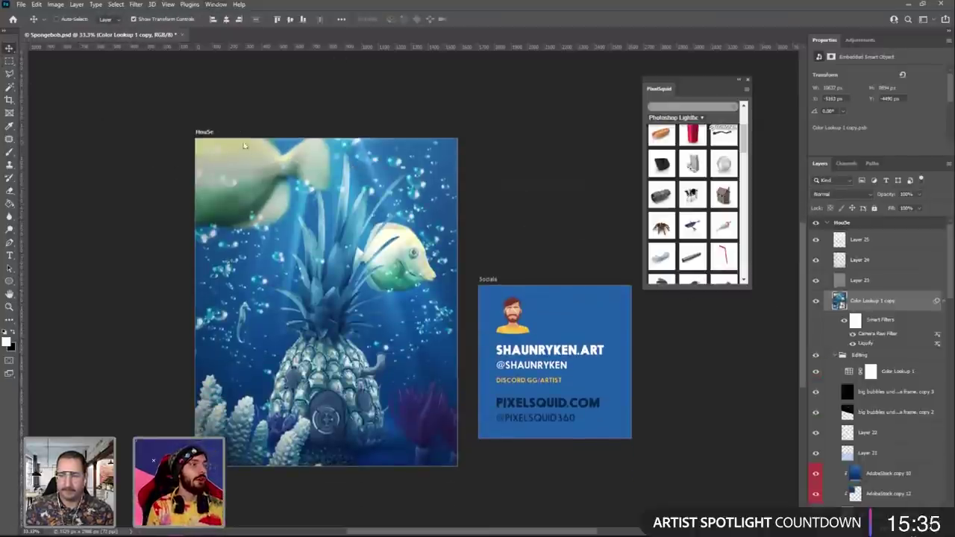
Open the Timeline panel from the Window menu and make it taller.
{"action": "left_click", "coordinate": [215, 5]}
{"action": "left_click", "coordinate": [224, 347]}
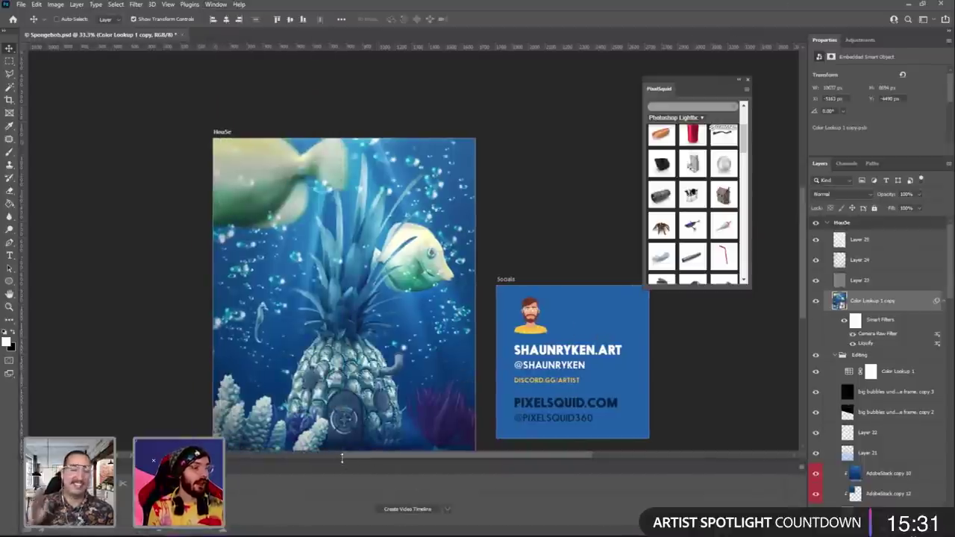
{"action": "left_click_drag", "start_coordinate": [341, 454], "coordinate": [347, 351]}
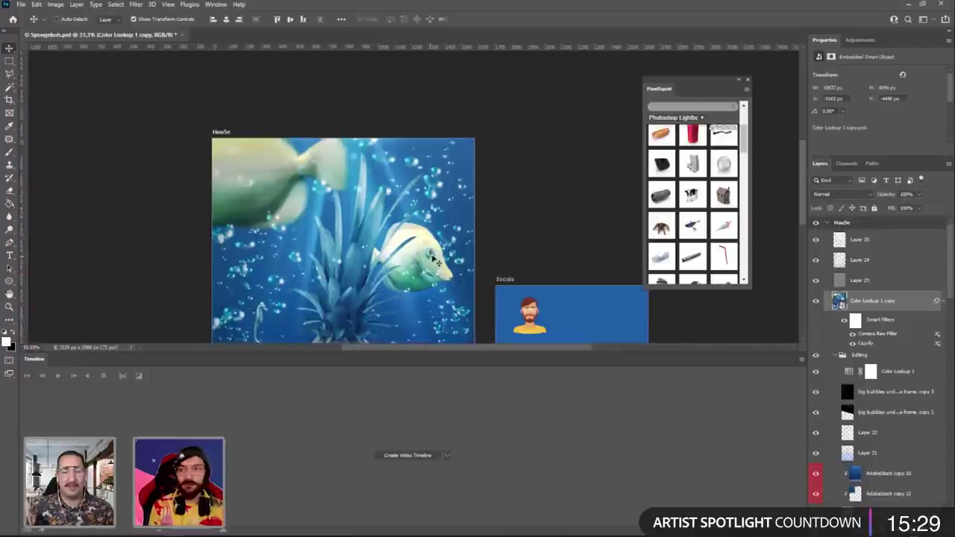
{"action": "scroll", "coordinate": [461, 226], "scroll_direction": "down", "scroll_amount": 5}
{"action": "scroll", "coordinate": [460, 226], "scroll_direction": "down", "scroll_amount": 3}
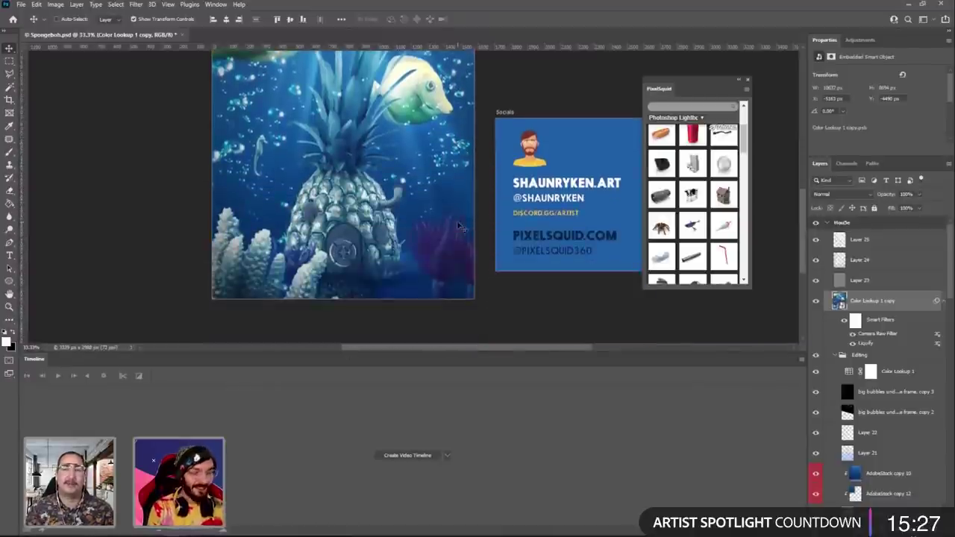
{"action": "scroll", "coordinate": [461, 227], "scroll_direction": "up", "scroll_amount": 1}
{"action": "scroll", "coordinate": [458, 225], "scroll_direction": "down", "scroll_amount": 1}
{"action": "scroll", "coordinate": [458, 225], "scroll_direction": "up", "scroll_amount": 2}
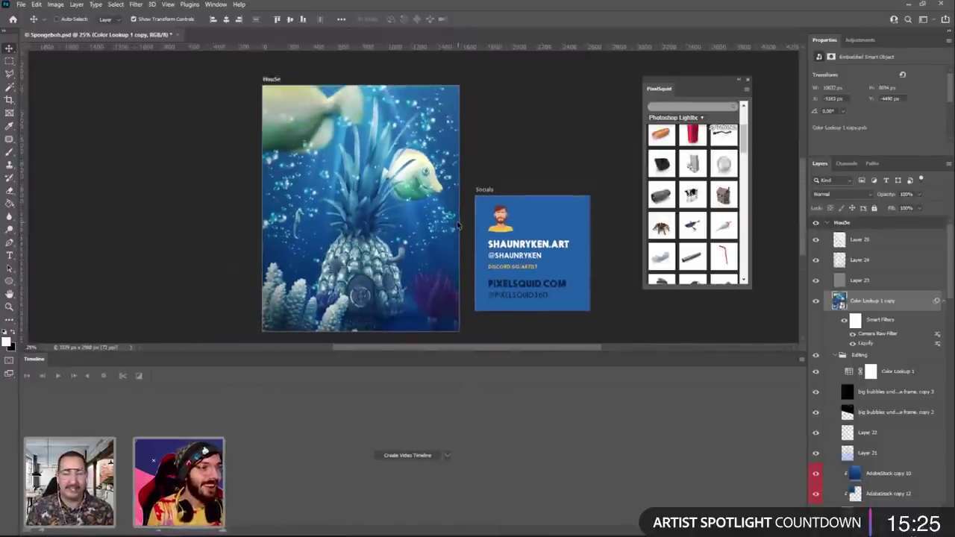
{"action": "scroll", "coordinate": [459, 225], "scroll_direction": "down", "scroll_amount": 1}
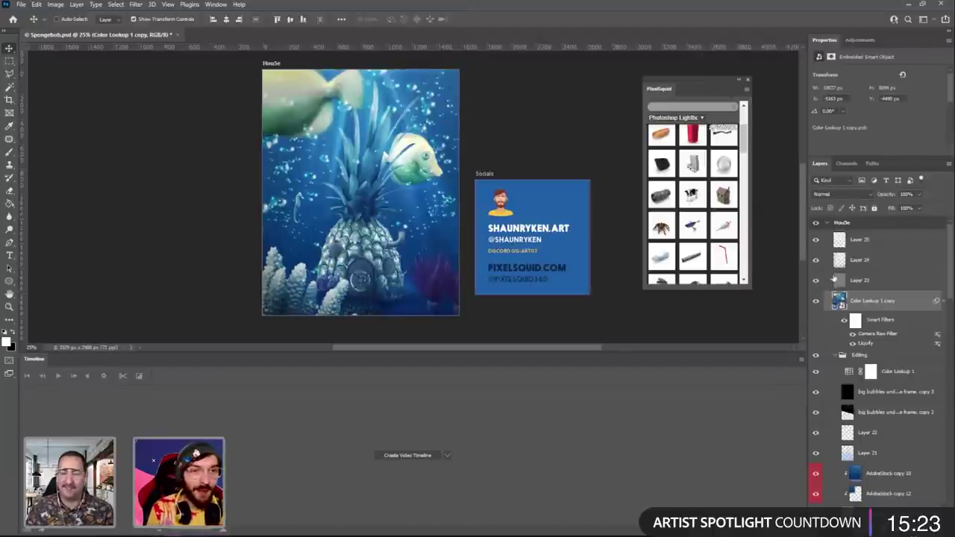
Hide Layer 25, the layers from Layer 24 downward and the remaining top House layers.
{"action": "left_click", "coordinate": [816, 240]}
{"action": "left_click_drag", "start_coordinate": [816, 257], "coordinate": [821, 330]}
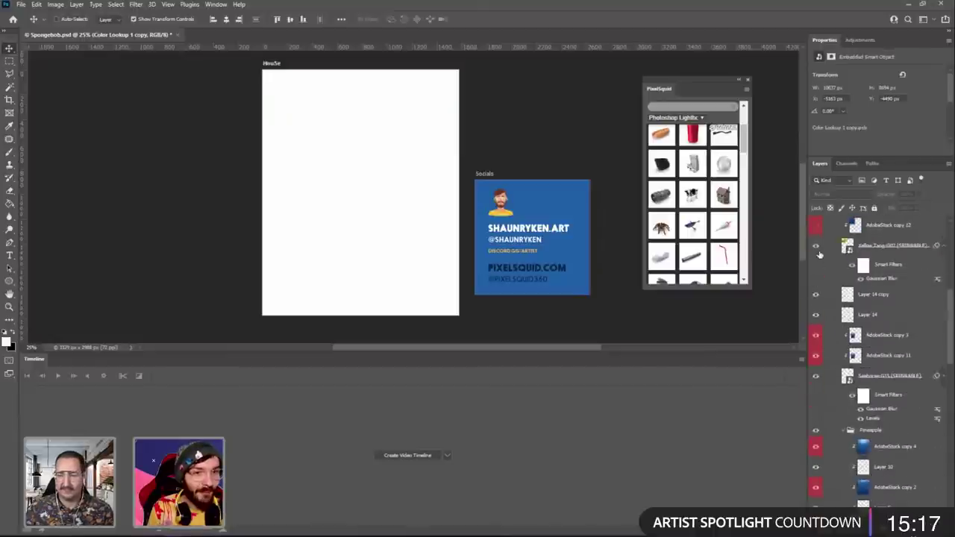
{"action": "left_click_drag", "start_coordinate": [816, 247], "coordinate": [815, 287]}
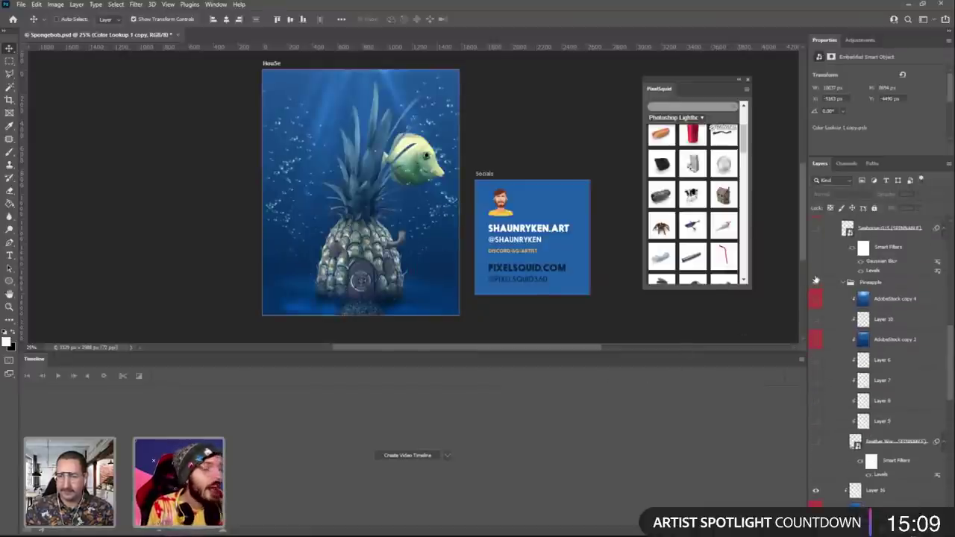
{"action": "scroll", "coordinate": [873, 358], "scroll_direction": "down", "scroll_amount": 3}
Hide Layer 16, the pineapple house, fish and background layers, keeping only the AdobeStock backdrop visible.
{"action": "left_click", "coordinate": [816, 316]}
{"action": "left_click_drag", "start_coordinate": [820, 317], "coordinate": [819, 421]}
{"action": "left_click", "coordinate": [818, 420]}
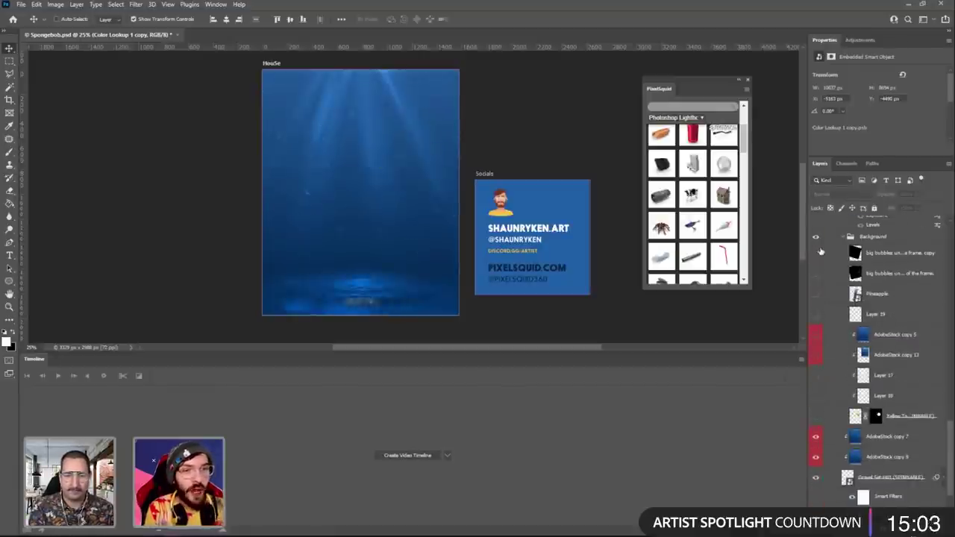
{"action": "left_click", "coordinate": [817, 238]}
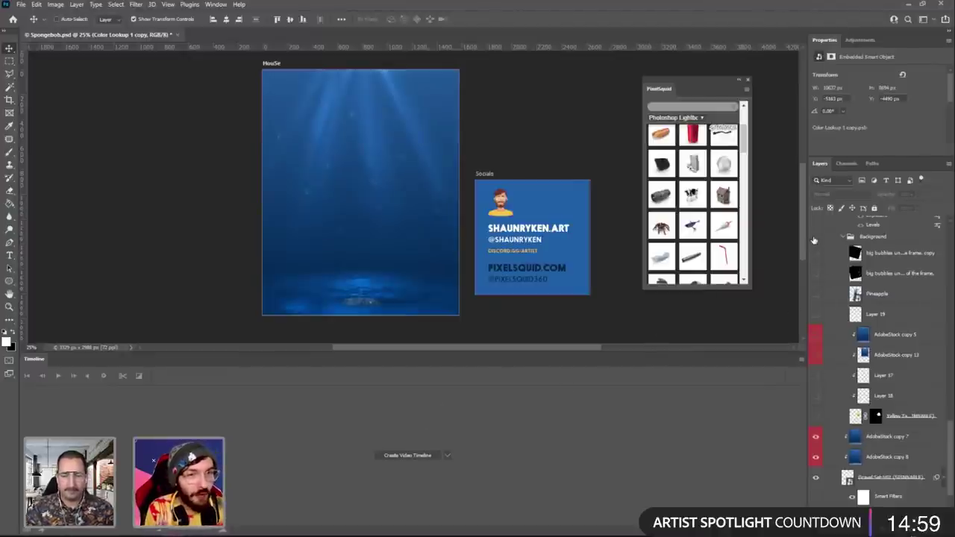
{"action": "scroll", "coordinate": [821, 381], "scroll_direction": "down", "scroll_amount": 3}
{"action": "left_click_drag", "start_coordinate": [821, 362], "coordinate": [816, 502]}
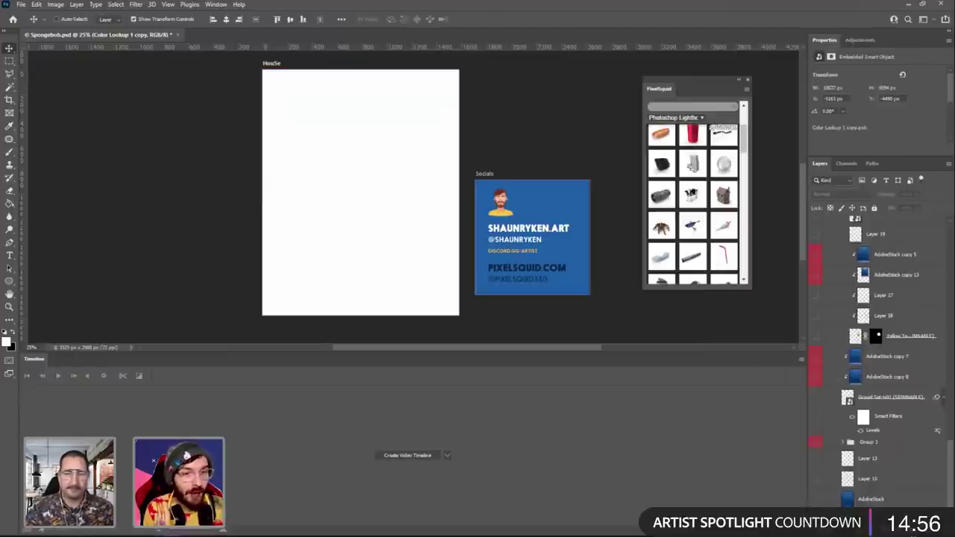
{"action": "left_click", "coordinate": [816, 499]}
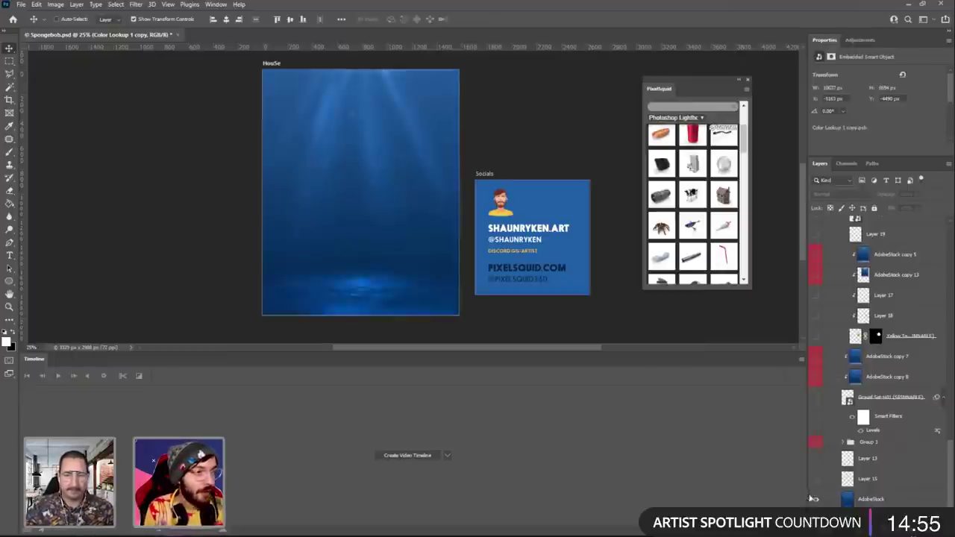
Create a video timeline and convert it to a frame animation.
{"action": "left_click", "coordinate": [409, 455]}
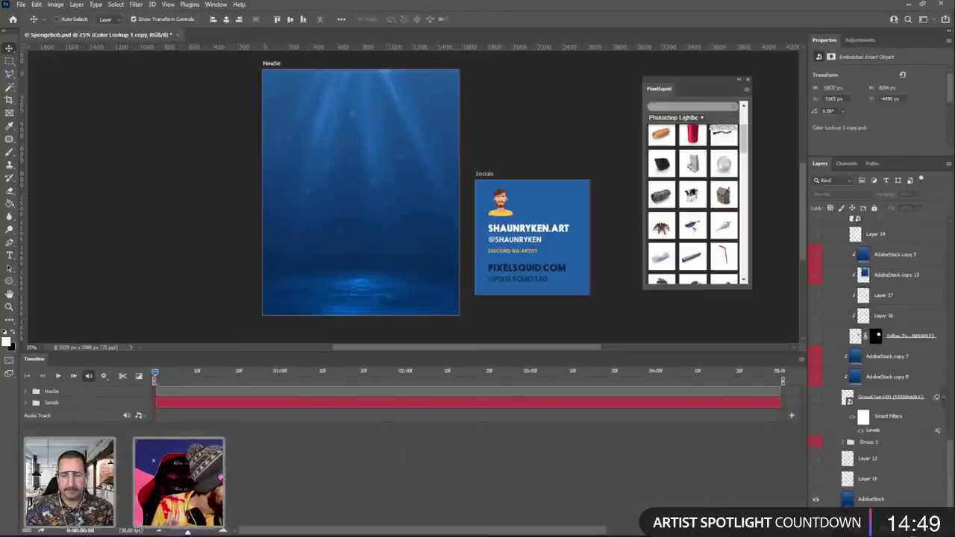
{"action": "left_click", "coordinate": [25, 530]}
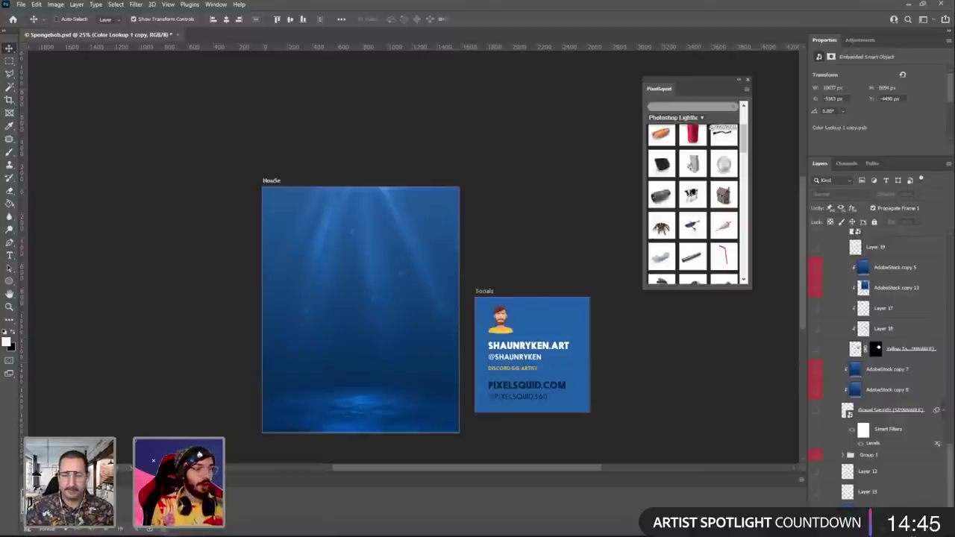
{"action": "left_click", "coordinate": [37, 517]}
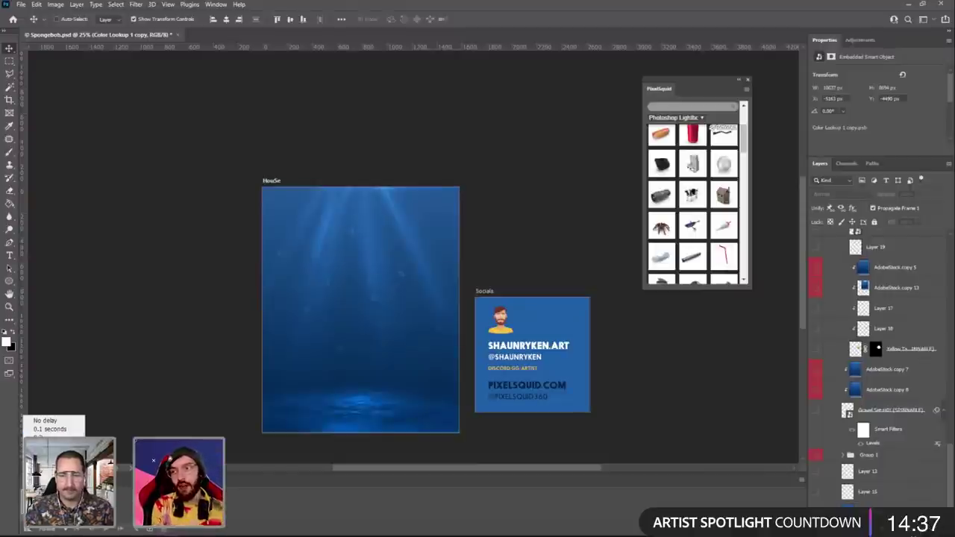
{"action": "key", "text": "Escape"}
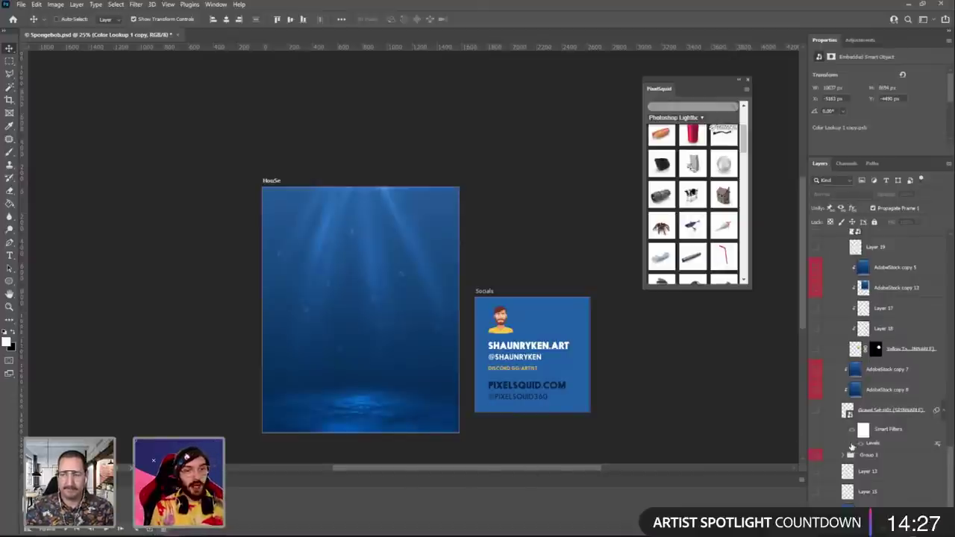
Turn on Group 1, hide its house detail layers and show only the bare pineapple.
{"action": "scroll", "coordinate": [848, 448], "scroll_direction": "down", "scroll_amount": 1}
{"action": "left_click", "coordinate": [816, 443]}
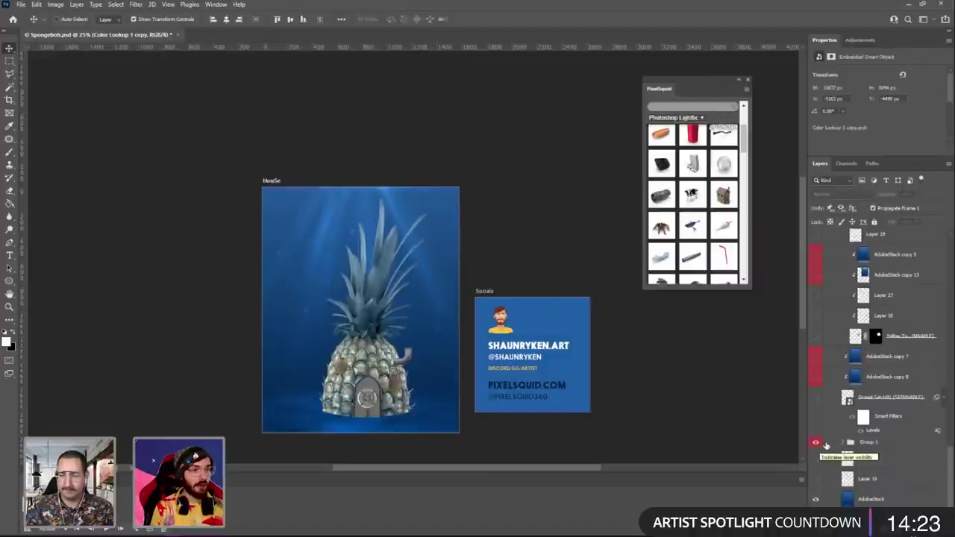
{"action": "left_click", "coordinate": [843, 443]}
{"action": "scroll", "coordinate": [845, 445], "scroll_direction": "down", "scroll_amount": 5}
{"action": "scroll", "coordinate": [844, 445], "scroll_direction": "down", "scroll_amount": 3}
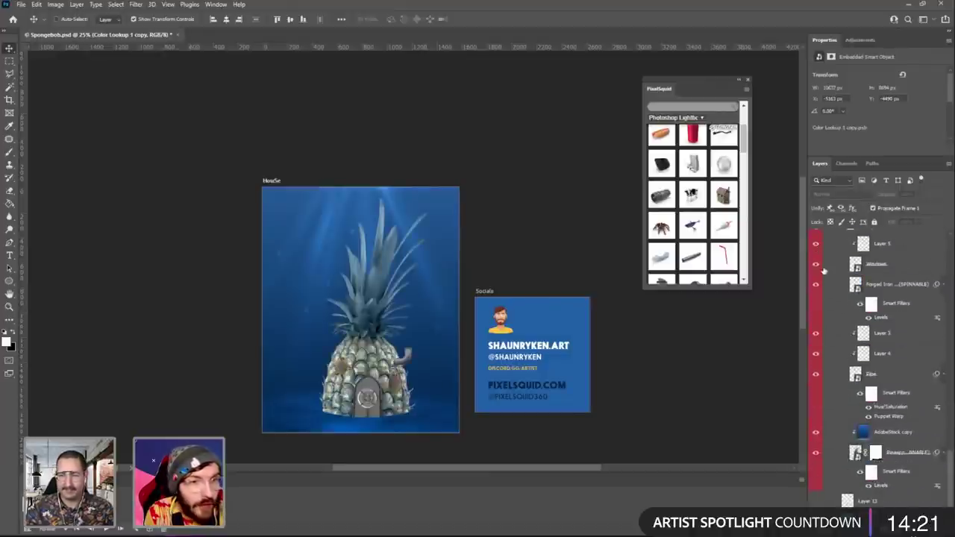
{"action": "scroll", "coordinate": [821, 271], "scroll_direction": "up", "scroll_amount": 1}
{"action": "left_click_drag", "start_coordinate": [816, 261], "coordinate": [819, 450]}
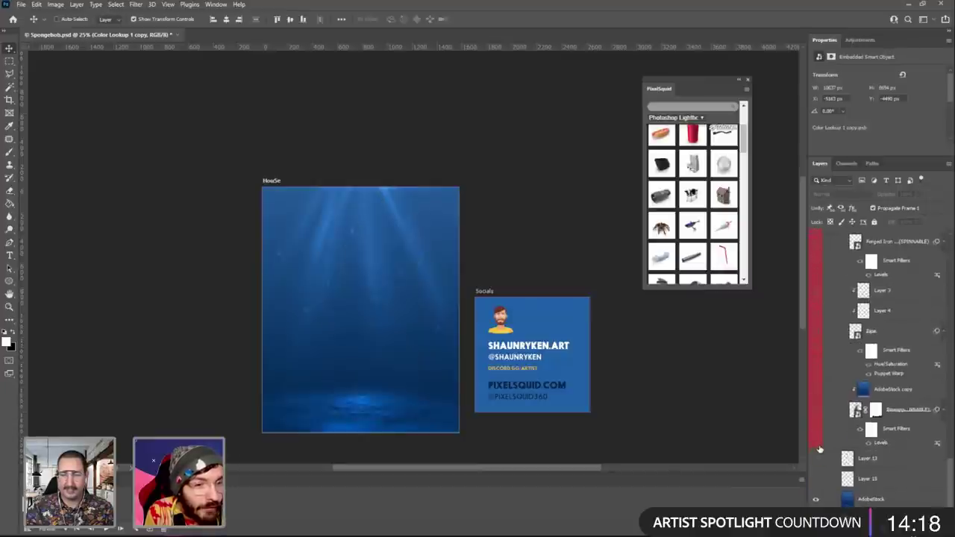
{"action": "left_click", "coordinate": [816, 409]}
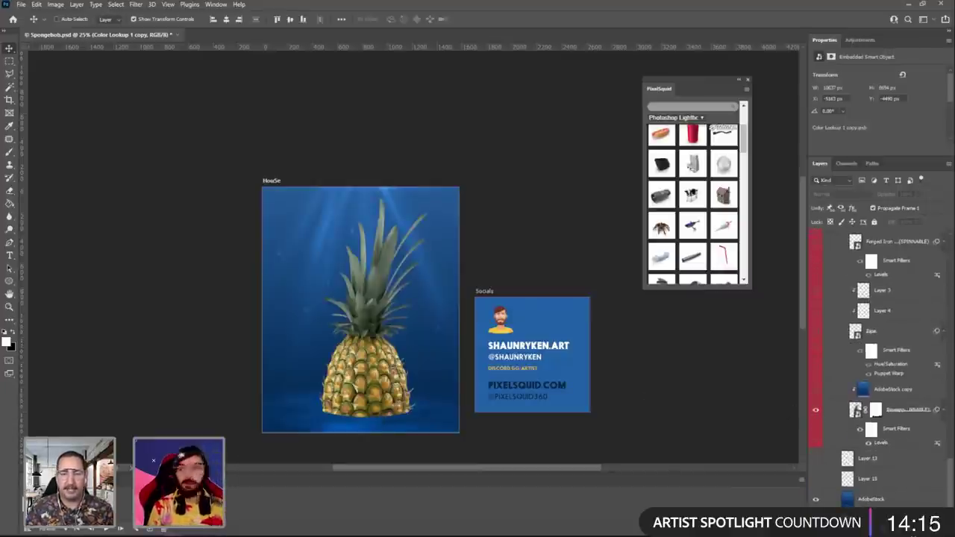
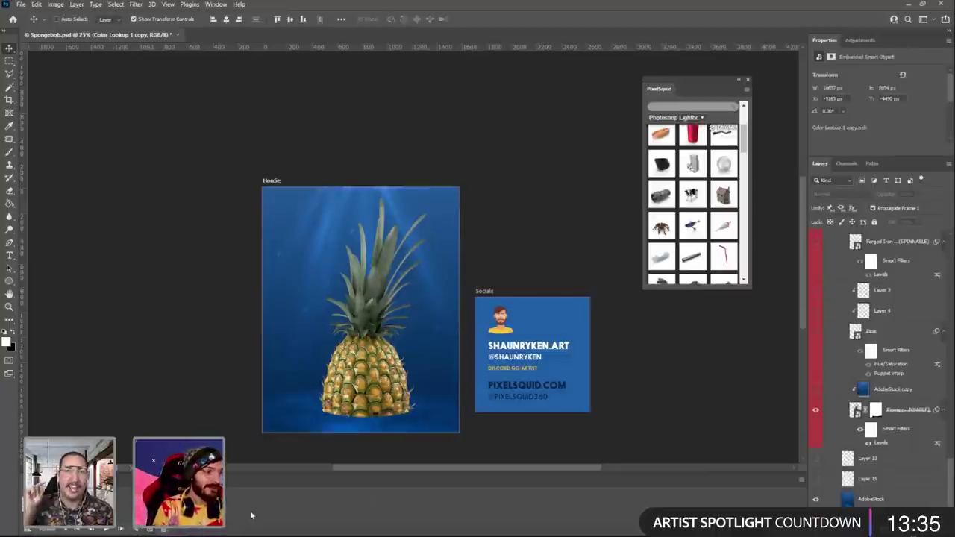
Tint the pineapple blue and show the Zipa pipe with Layers 3 and 4.
{"action": "scroll", "coordinate": [815, 393], "scroll_direction": "up", "scroll_amount": 3}
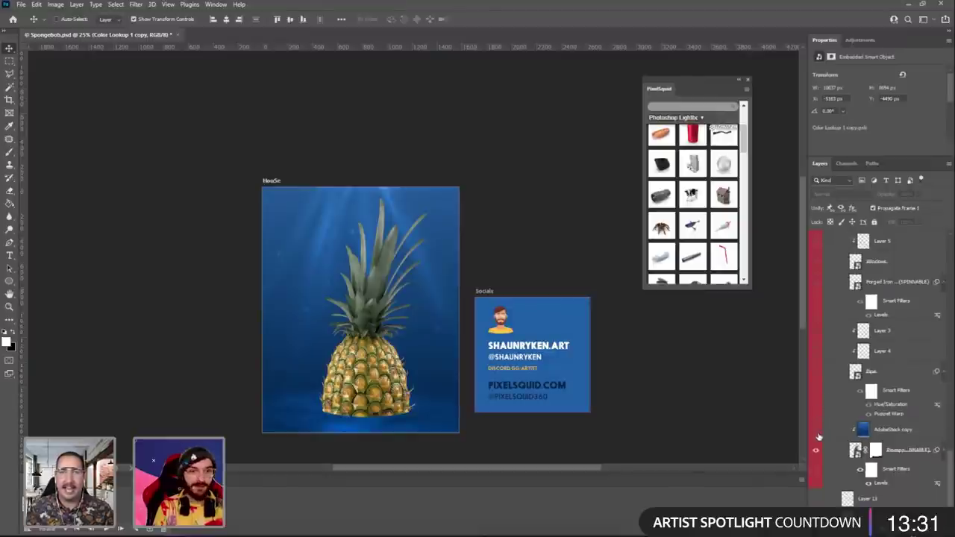
{"action": "left_click", "coordinate": [817, 430]}
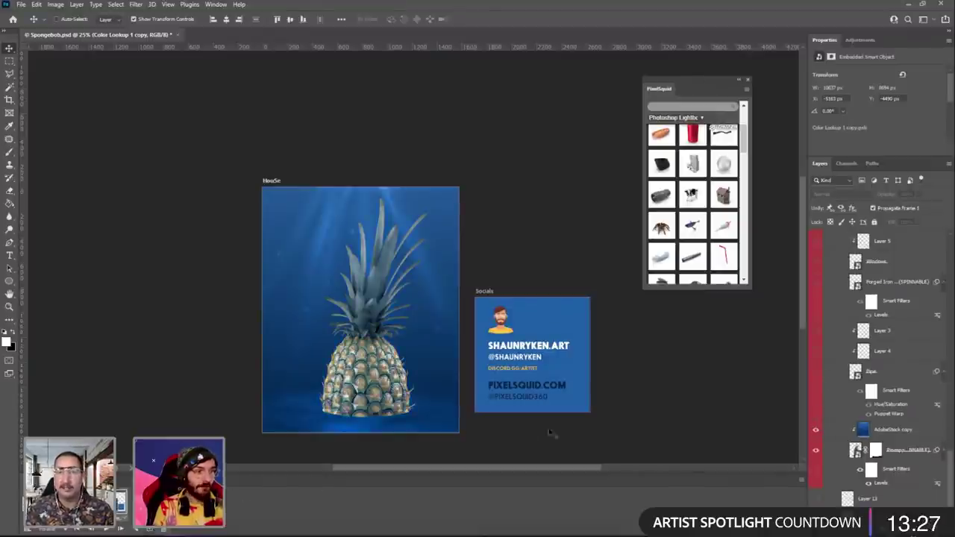
{"action": "left_click_drag", "start_coordinate": [817, 371], "coordinate": [817, 341]}
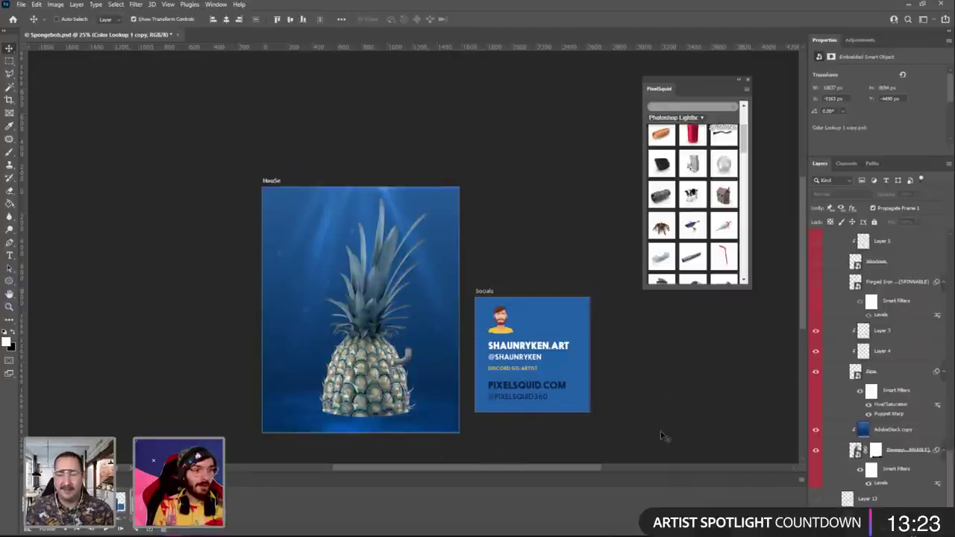
Add the door and windows to the pineapple, hiding and restoring the door to compare.
{"action": "scroll", "coordinate": [821, 351], "scroll_direction": "up", "scroll_amount": 3}
{"action": "left_click_drag", "start_coordinate": [816, 349], "coordinate": [817, 330]}
{"action": "left_click", "coordinate": [816, 349]}
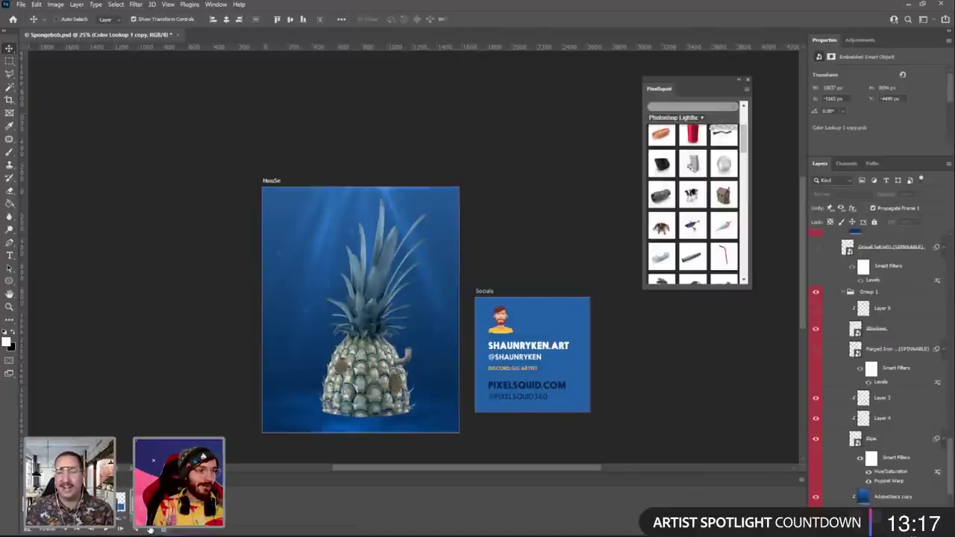
{"action": "left_click", "coordinate": [817, 350]}
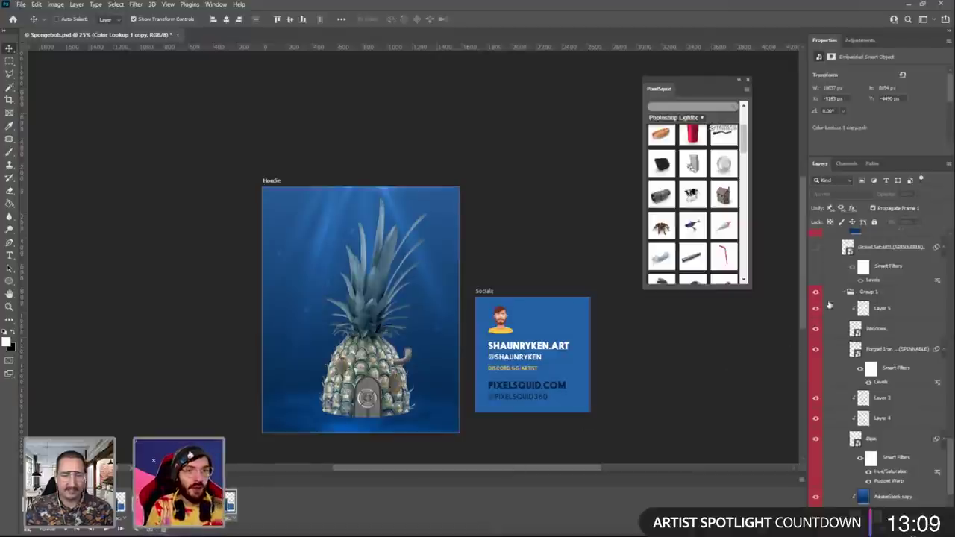
{"action": "scroll", "coordinate": [839, 324], "scroll_direction": "down", "scroll_amount": 4}
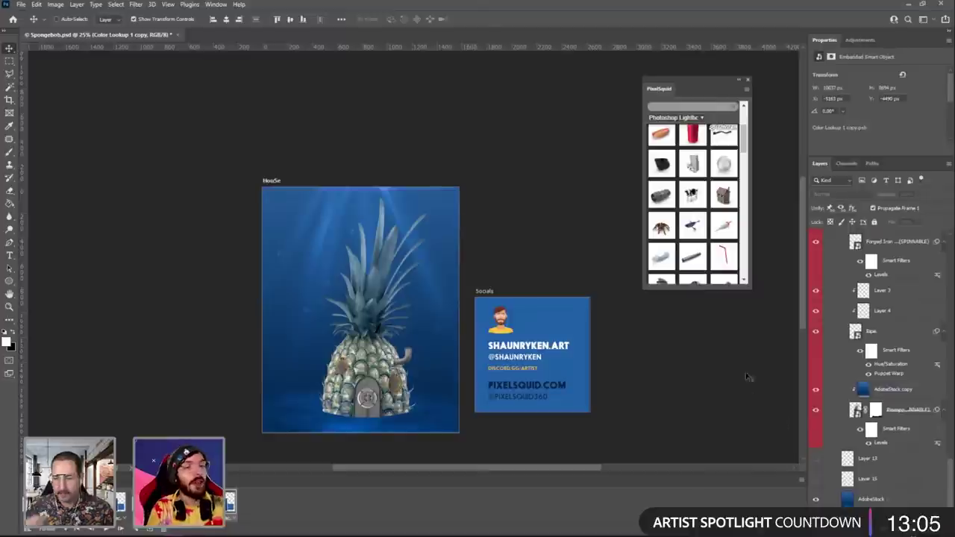
{"action": "scroll", "coordinate": [840, 373], "scroll_direction": "up", "scroll_amount": 4}
{"action": "scroll", "coordinate": [842, 356], "scroll_direction": "up", "scroll_amount": 4}
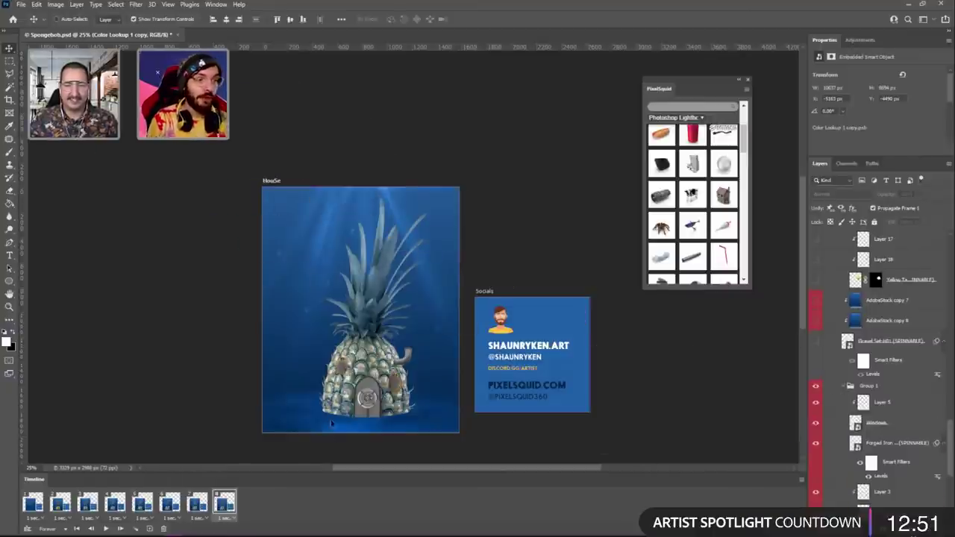
Add a ninth frame showing the darker re-graded Pineapple layer with Group 1 toggled.
{"action": "left_click", "coordinate": [150, 529]}
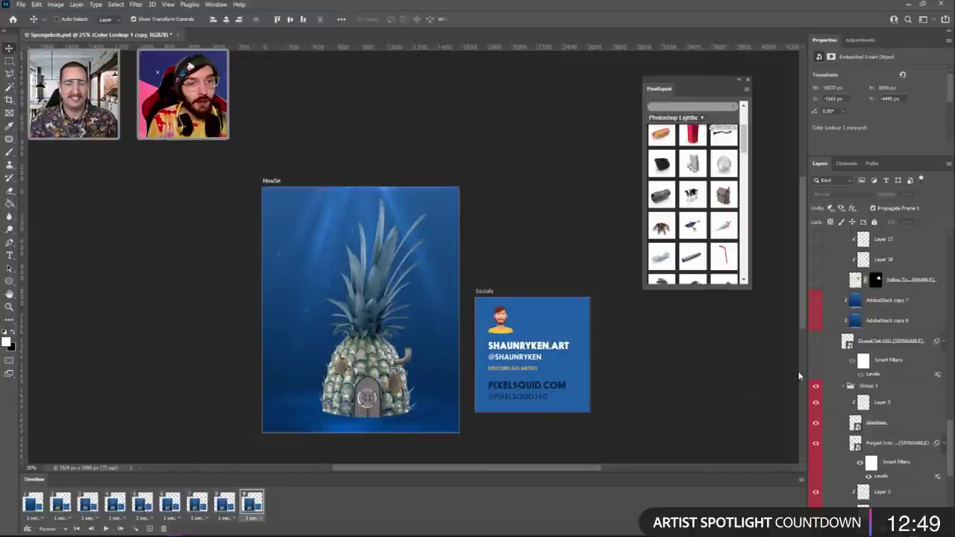
{"action": "scroll", "coordinate": [827, 420], "scroll_direction": "up", "scroll_amount": 6}
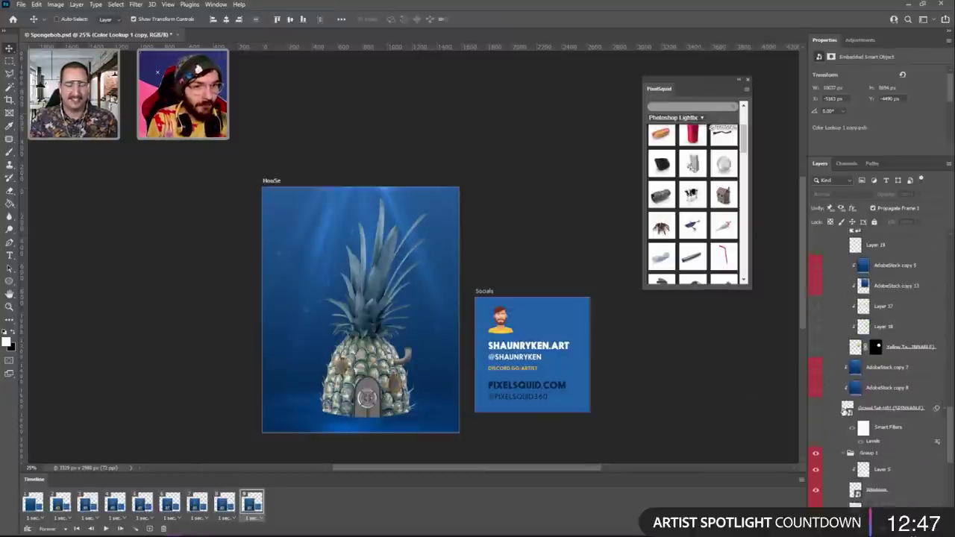
{"action": "left_click", "coordinate": [816, 322]}
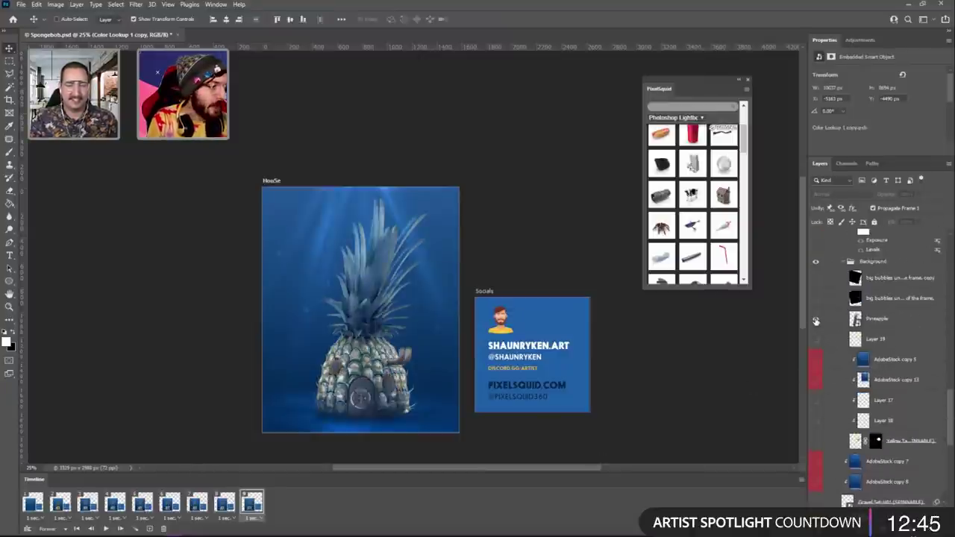
{"action": "scroll", "coordinate": [814, 393], "scroll_direction": "down", "scroll_amount": 5}
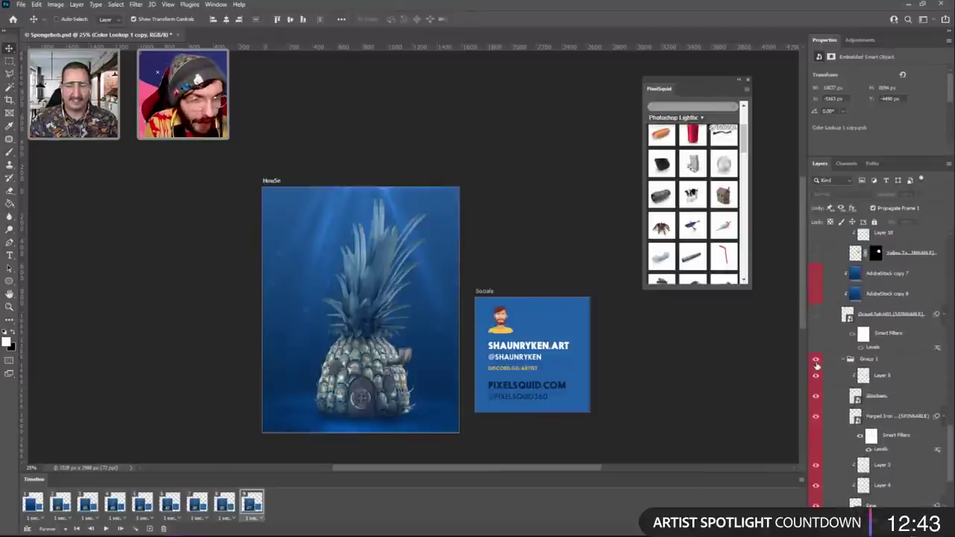
{"action": "left_click", "coordinate": [817, 362]}
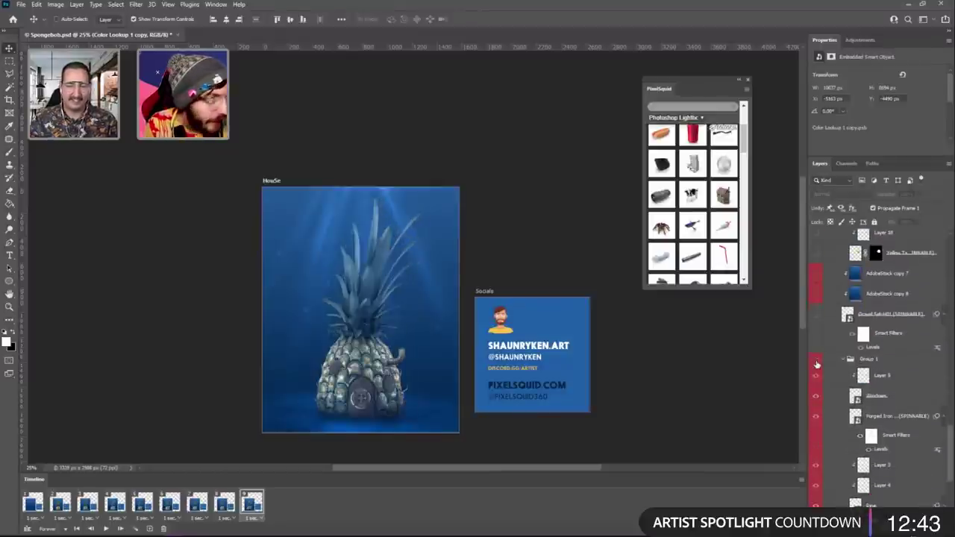
Add a tenth frame, then play the animation from the first frame.
{"action": "left_click", "coordinate": [150, 528]}
{"action": "key", "text": "space"}
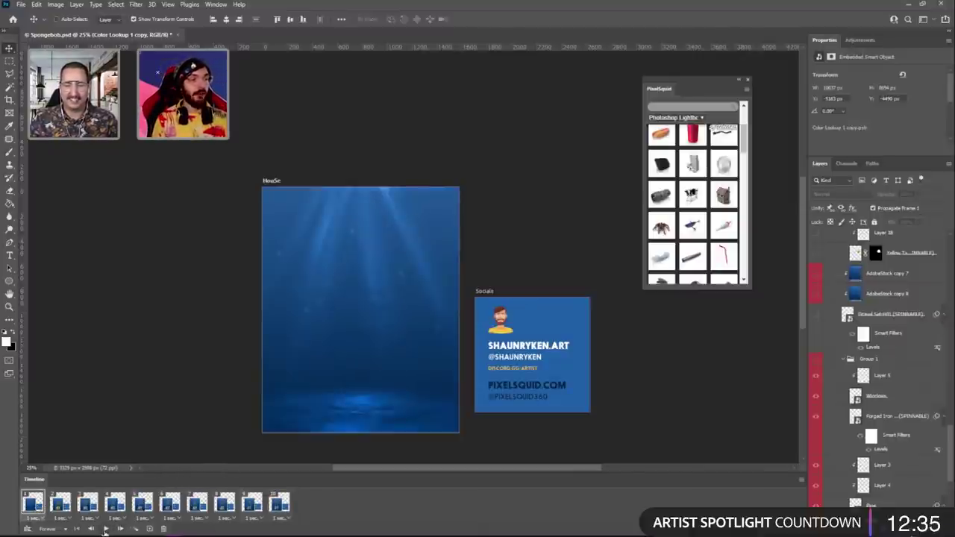
{"action": "left_click", "coordinate": [106, 529]}
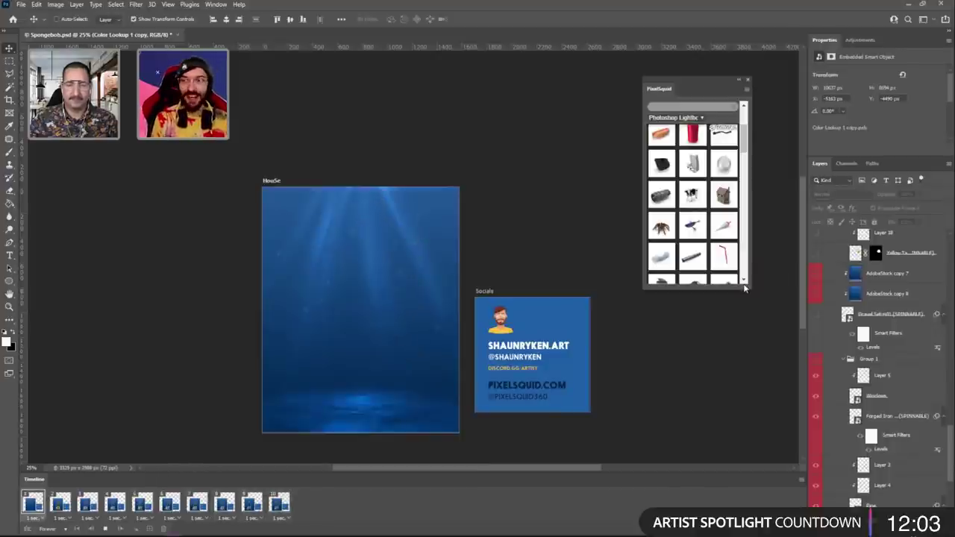
Stop playback, select frame 10 and duplicate it as frame 11.
{"action": "left_click", "coordinate": [105, 529]}
{"action": "left_click", "coordinate": [279, 507]}
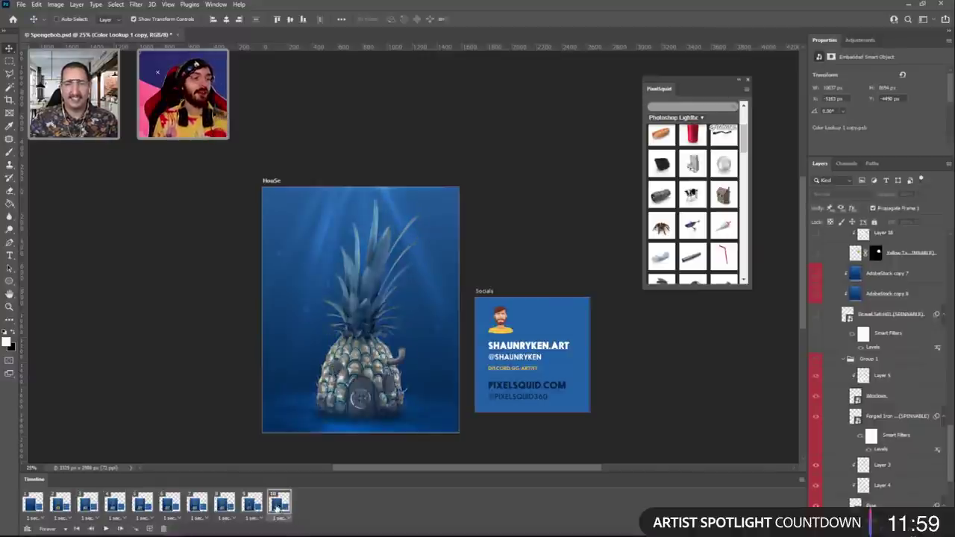
{"action": "left_click", "coordinate": [149, 529]}
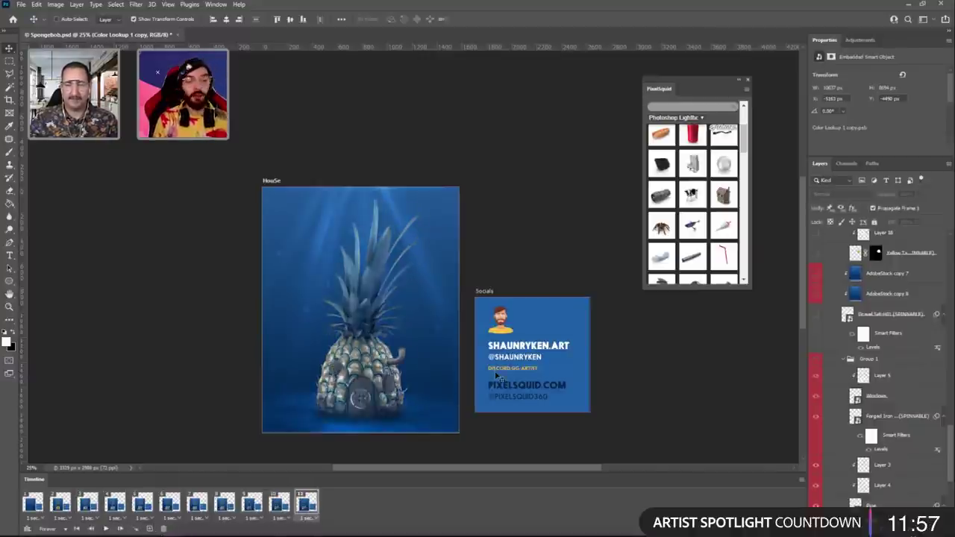
{"action": "scroll", "coordinate": [830, 323], "scroll_direction": "up", "scroll_amount": 5}
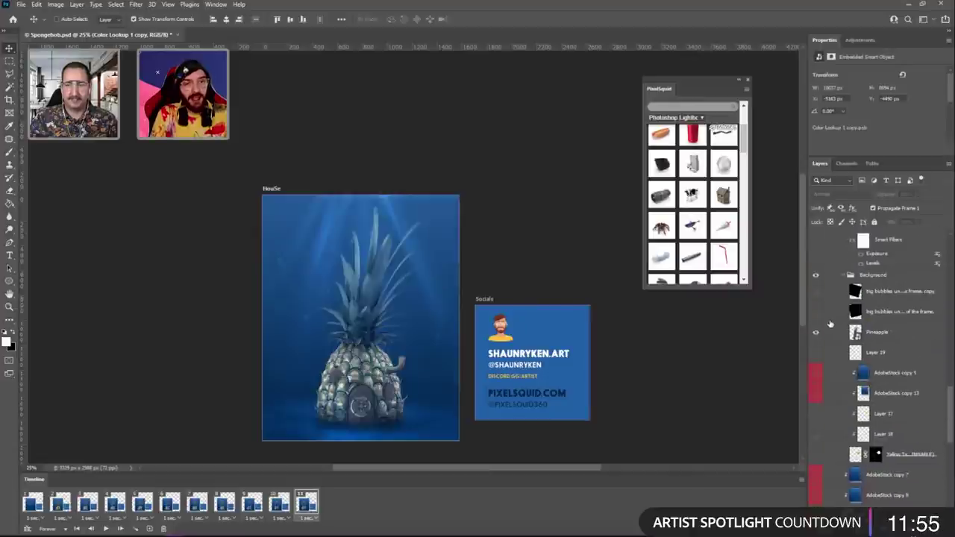
{"action": "scroll", "coordinate": [827, 325], "scroll_direction": "down", "scroll_amount": 1}
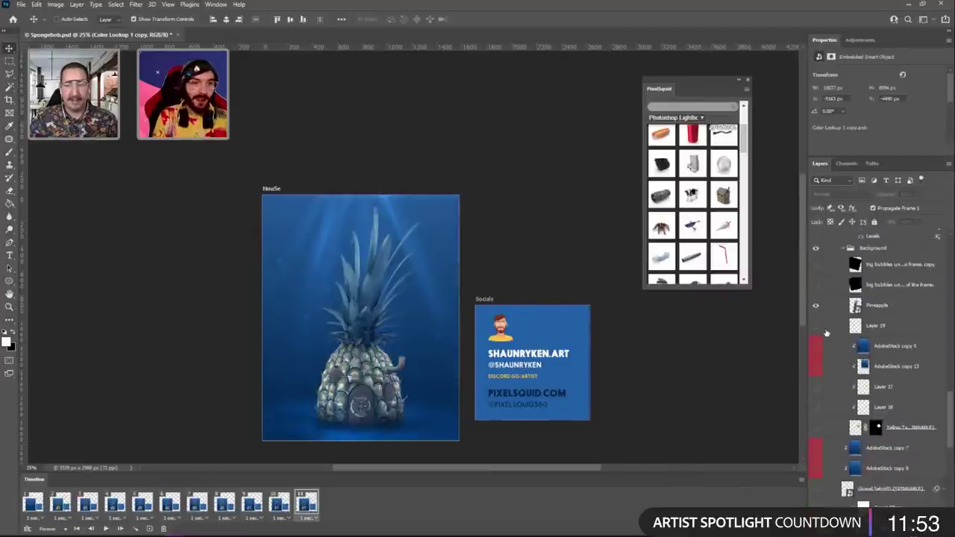
{"action": "scroll", "coordinate": [822, 338], "scroll_direction": "down", "scroll_amount": 5}
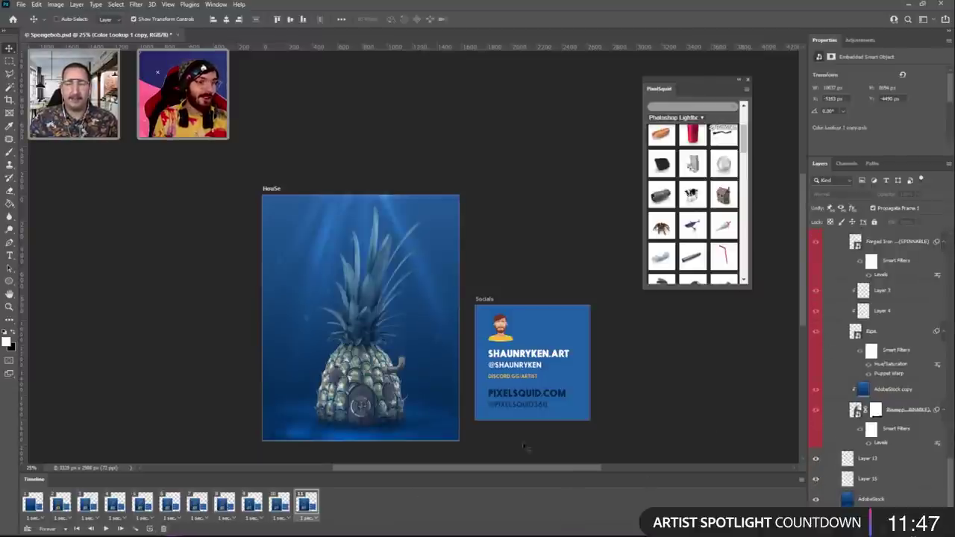
{"action": "scroll", "coordinate": [875, 418], "scroll_direction": "up", "scroll_amount": 6}
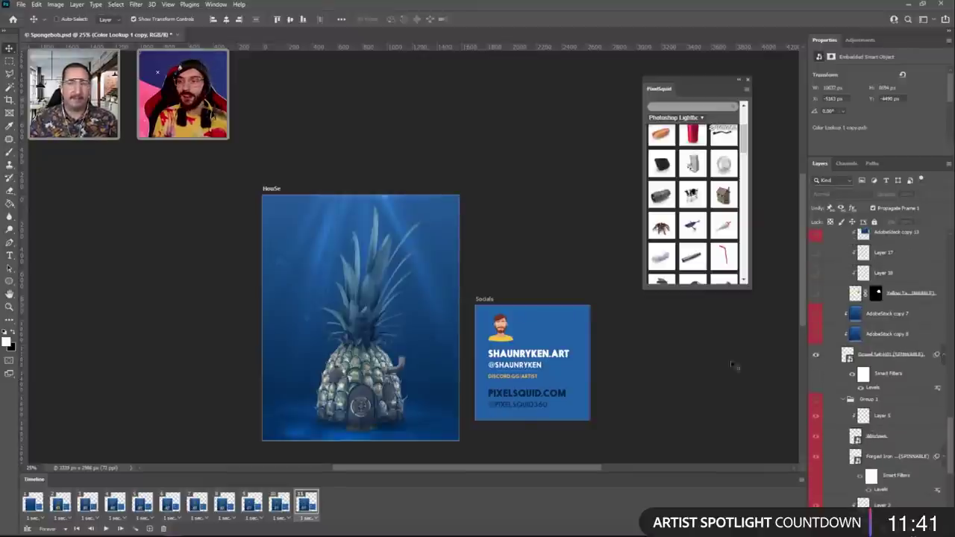
Add frame 12 showing AdobeStock copy 7 and copy 8, then add frame 13.
{"action": "left_click", "coordinate": [152, 529]}
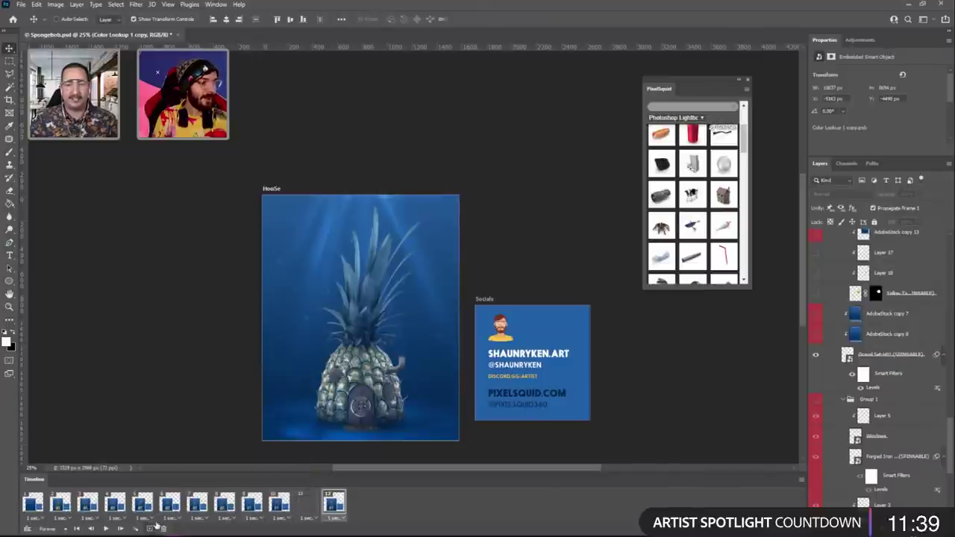
{"action": "scroll", "coordinate": [868, 347], "scroll_direction": "up", "scroll_amount": 3}
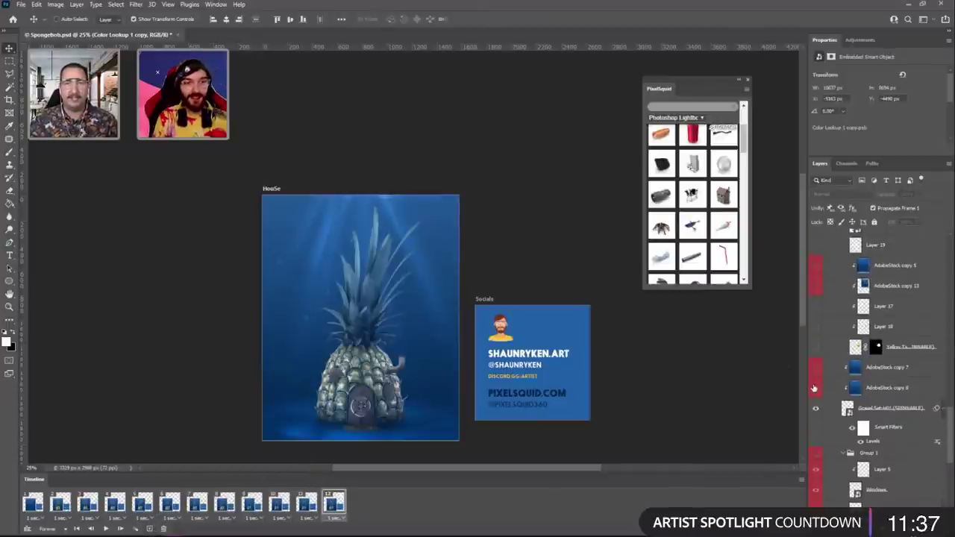
{"action": "left_click_drag", "start_coordinate": [816, 389], "coordinate": [818, 371]}
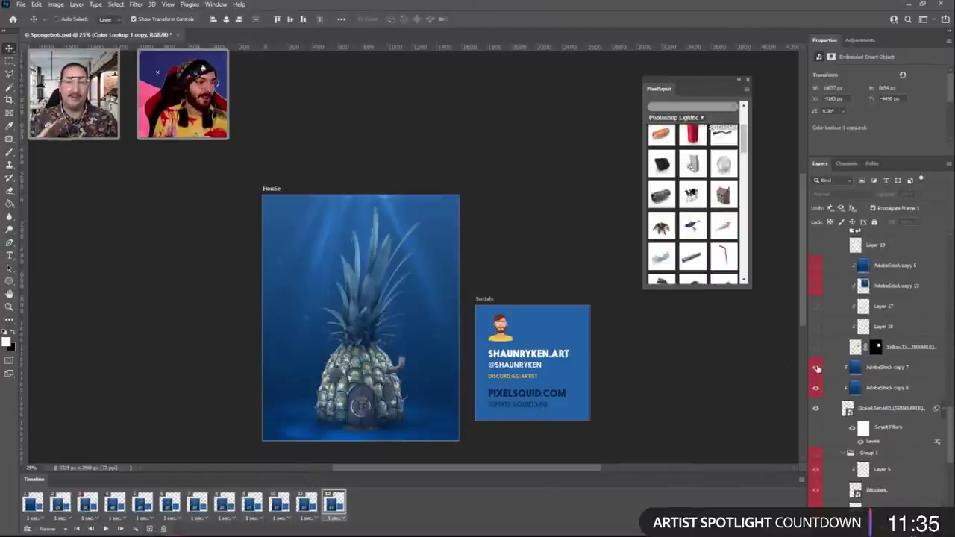
{"action": "left_click", "coordinate": [150, 530]}
{"action": "scroll", "coordinate": [859, 375], "scroll_direction": "up", "scroll_amount": 1}
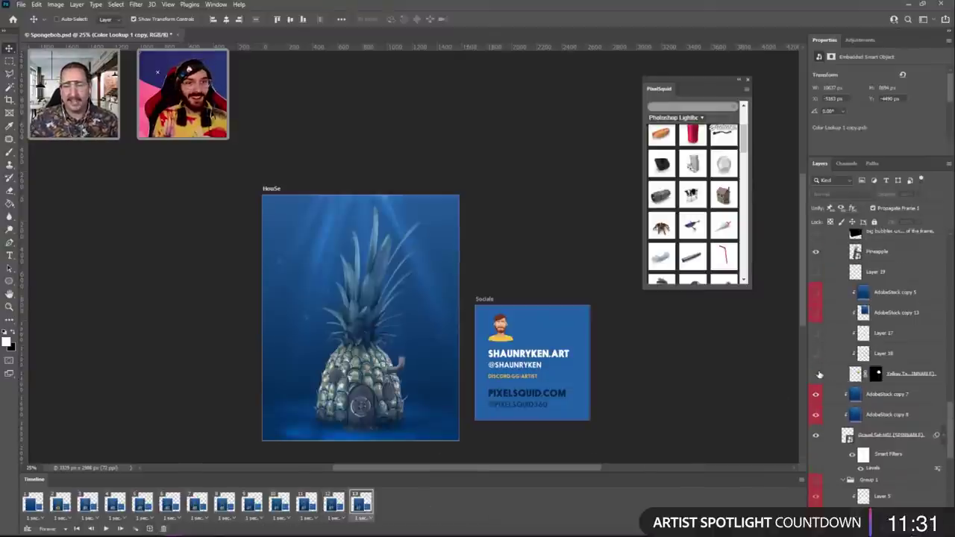
{"action": "left_click_drag", "start_coordinate": [817, 375], "coordinate": [816, 294]}
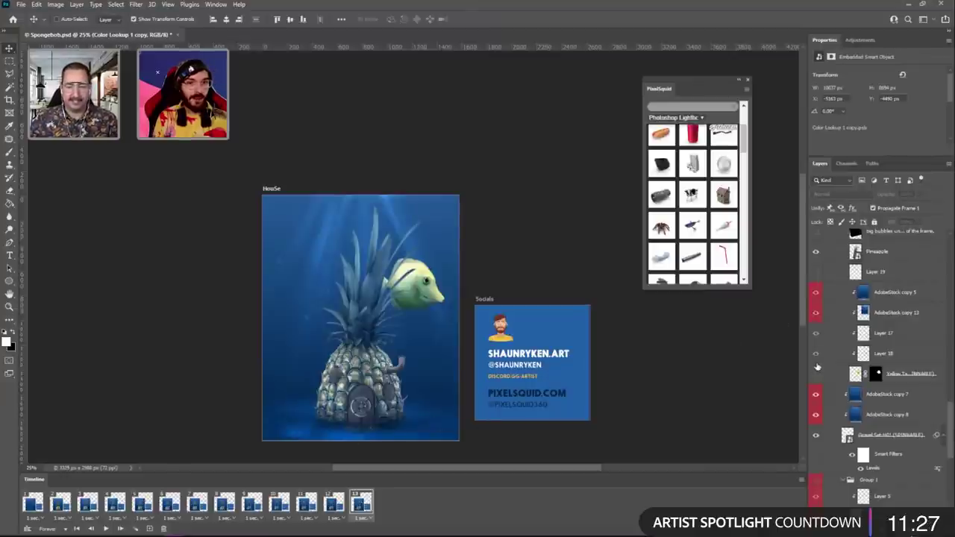
{"action": "left_click_drag", "start_coordinate": [817, 292], "coordinate": [816, 352]}
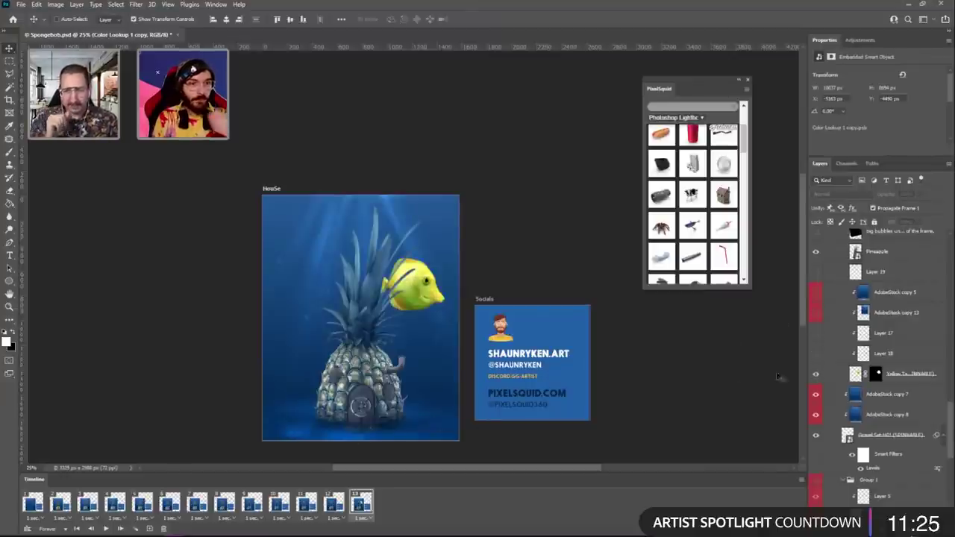
{"action": "left_click", "coordinate": [150, 529]}
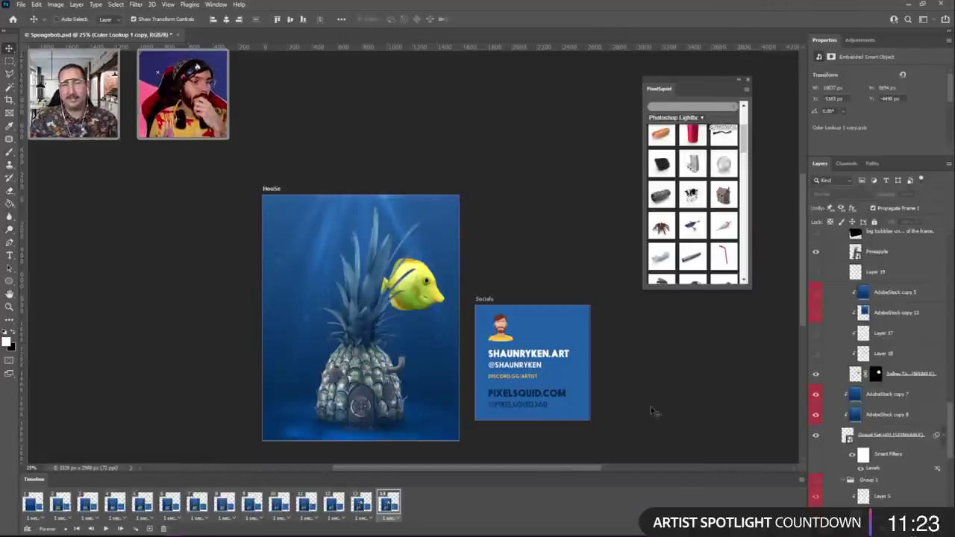
{"action": "left_click_drag", "start_coordinate": [817, 353], "coordinate": [819, 292]}
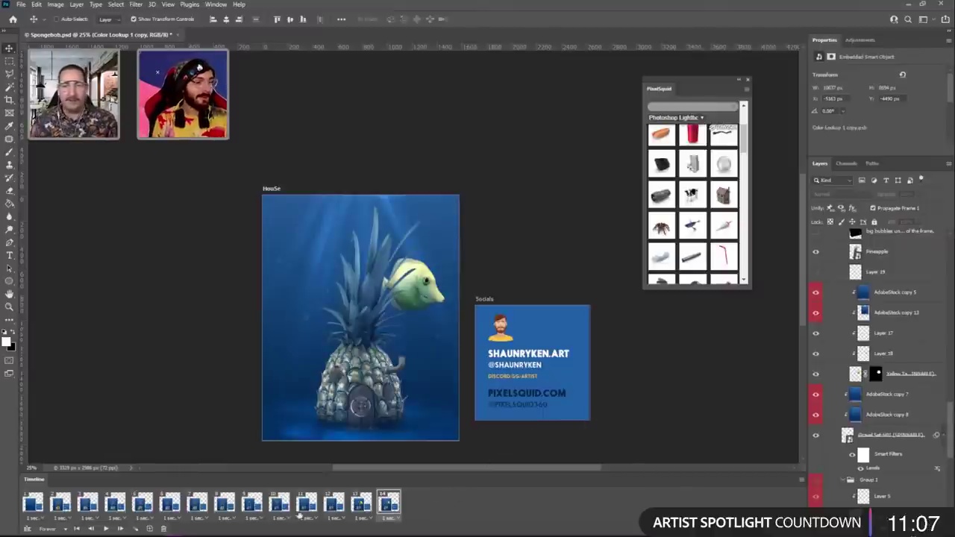
{"action": "left_click", "coordinate": [150, 529]}
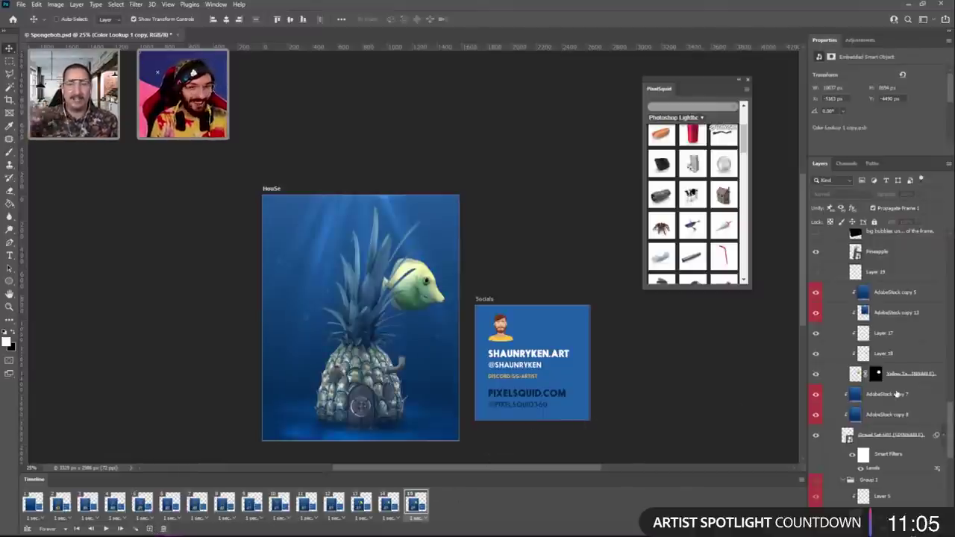
{"action": "scroll", "coordinate": [854, 422], "scroll_direction": "up", "scroll_amount": 1}
{"action": "scroll", "coordinate": [855, 422], "scroll_direction": "up", "scroll_amount": 6}
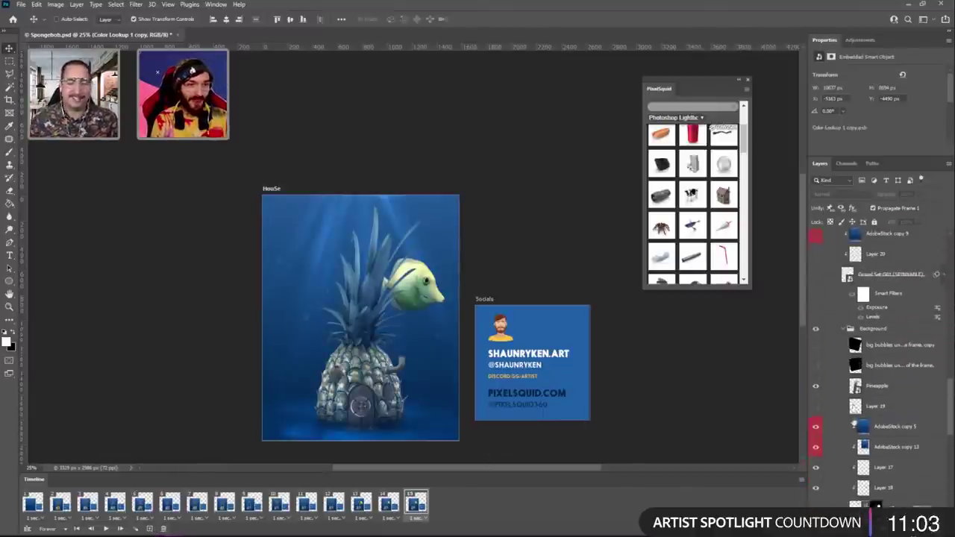
{"action": "scroll", "coordinate": [855, 422], "scroll_direction": "down", "scroll_amount": 7}
{"action": "scroll", "coordinate": [854, 421], "scroll_direction": "down", "scroll_amount": 3}
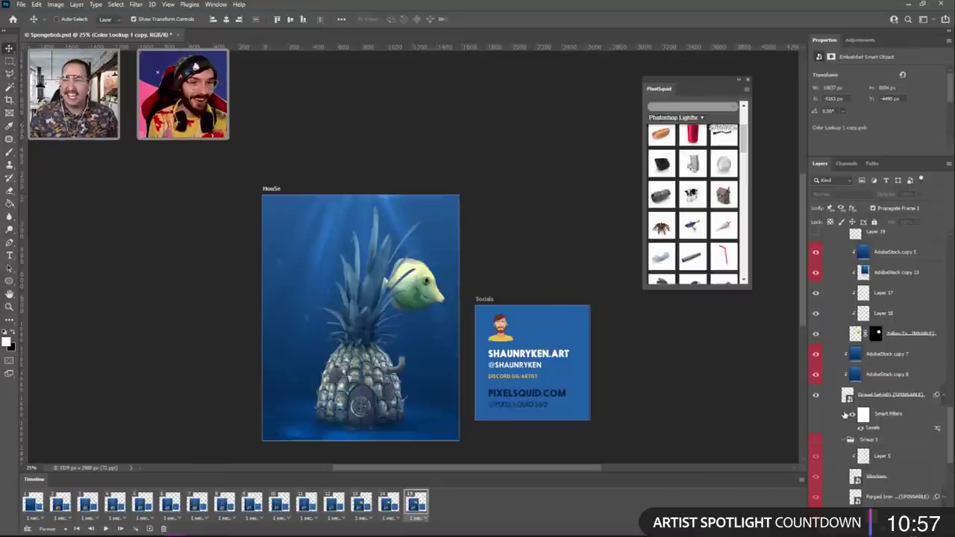
{"action": "scroll", "coordinate": [851, 418], "scroll_direction": "up", "scroll_amount": 6}
{"action": "scroll", "coordinate": [845, 414], "scroll_direction": "up", "scroll_amount": 3}
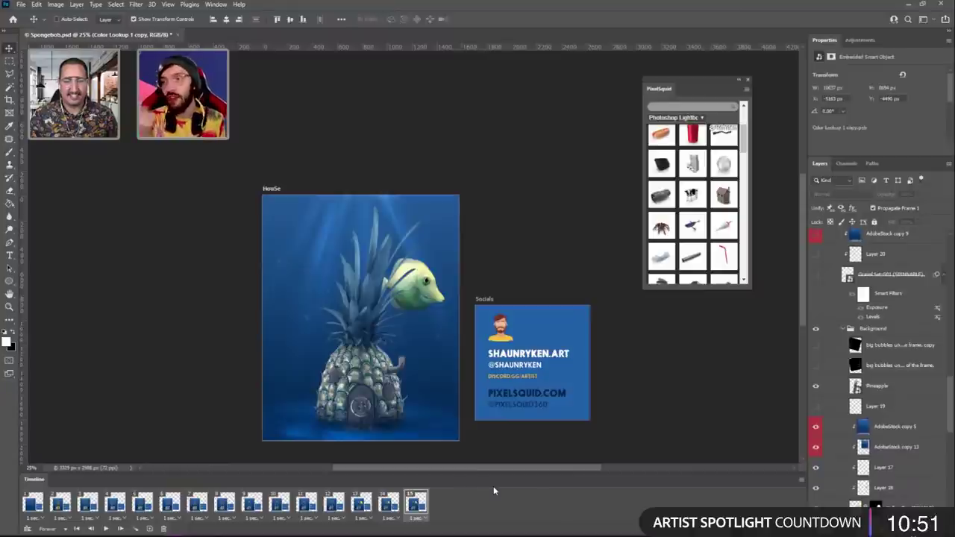
{"action": "left_click", "coordinate": [391, 506]}
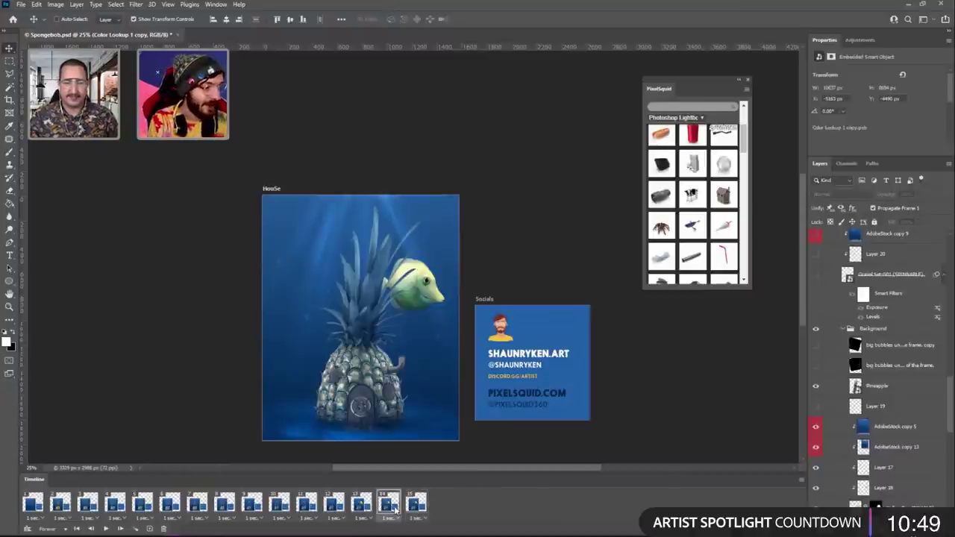
{"action": "left_click", "coordinate": [418, 506]}
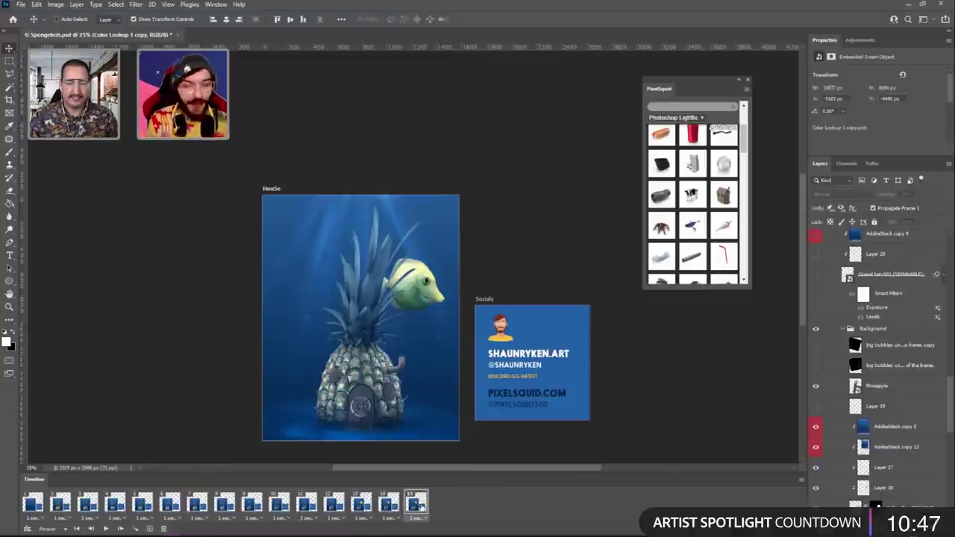
{"action": "scroll", "coordinate": [815, 430], "scroll_direction": "down", "scroll_amount": 8}
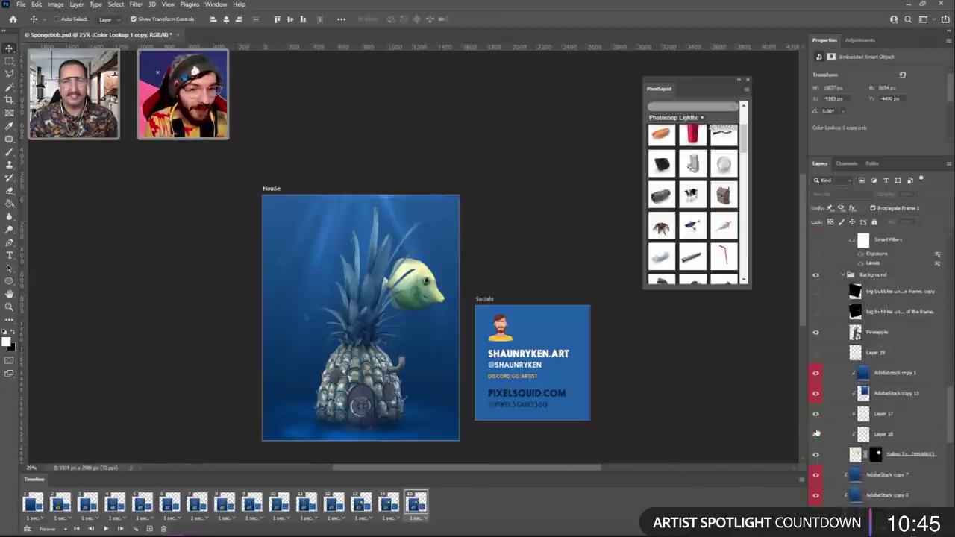
Add frame 16 showing both big bubbles layers.
{"action": "scroll", "coordinate": [817, 432], "scroll_direction": "up", "scroll_amount": 3}
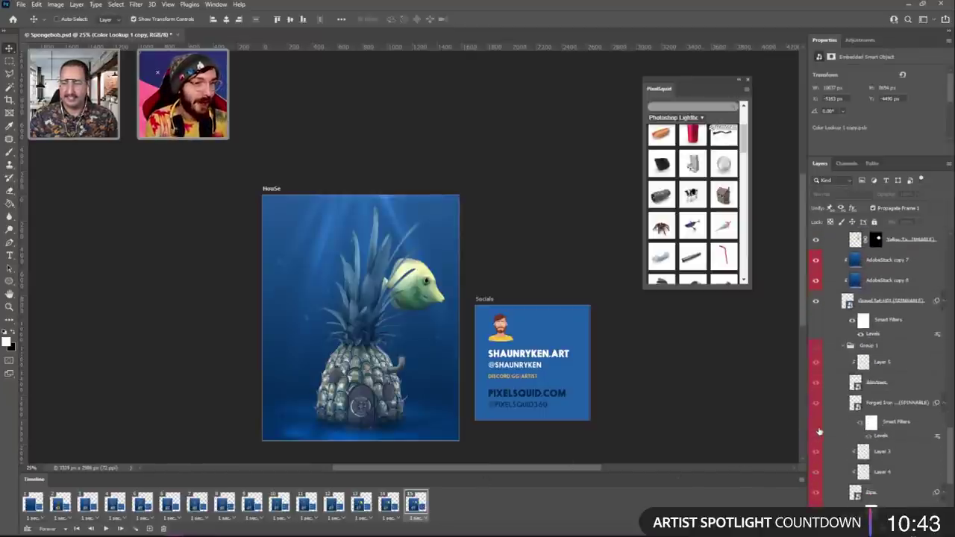
{"action": "scroll", "coordinate": [857, 428], "scroll_direction": "up", "scroll_amount": 9}
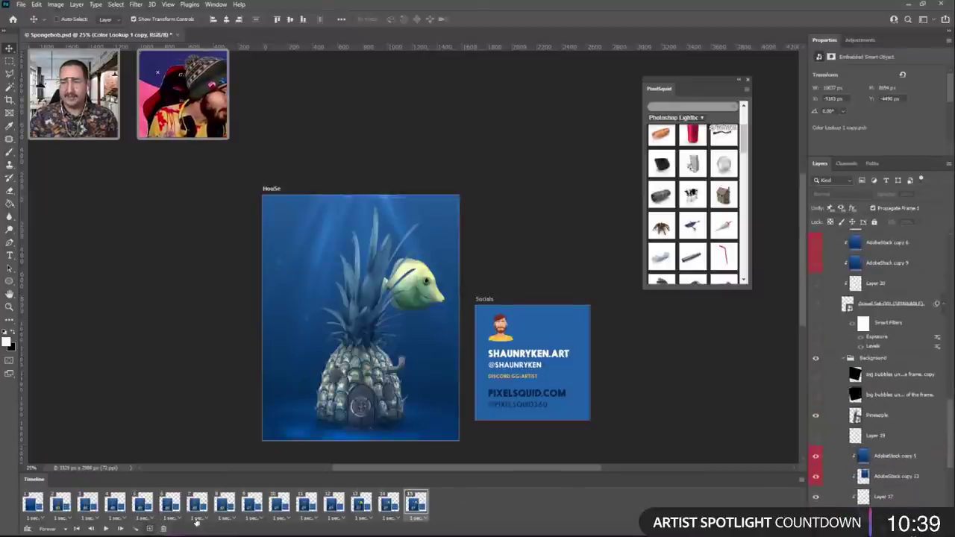
{"action": "left_click", "coordinate": [150, 529]}
{"action": "left_click", "coordinate": [816, 394]}
{"action": "left_click", "coordinate": [816, 379]}
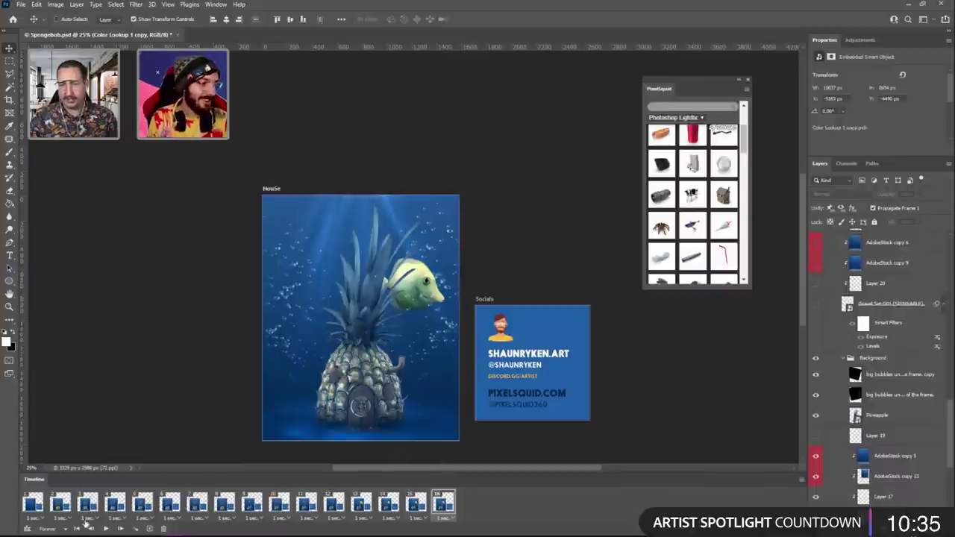
Add frame 17 with the Gravel Set layer visible.
{"action": "left_click", "coordinate": [150, 530]}
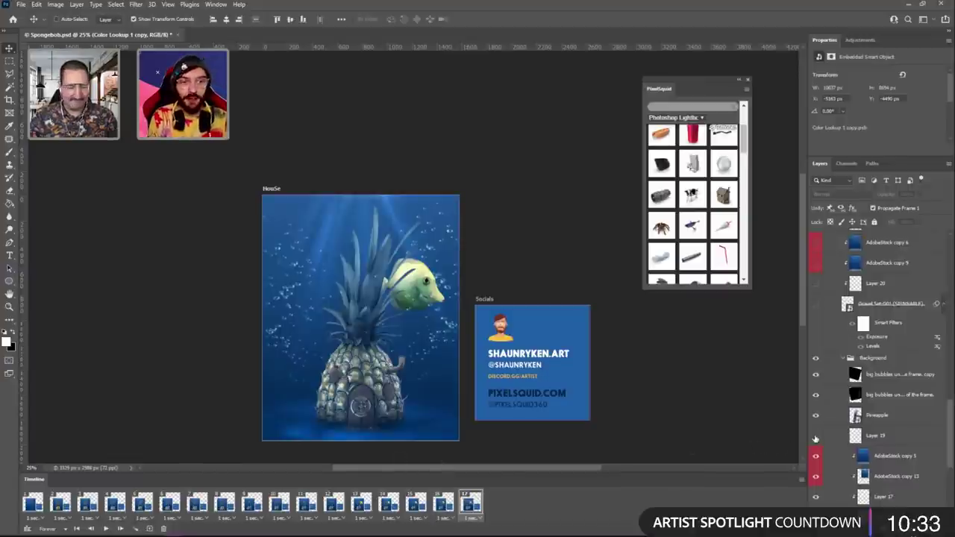
{"action": "scroll", "coordinate": [817, 388], "scroll_direction": "up", "scroll_amount": 2}
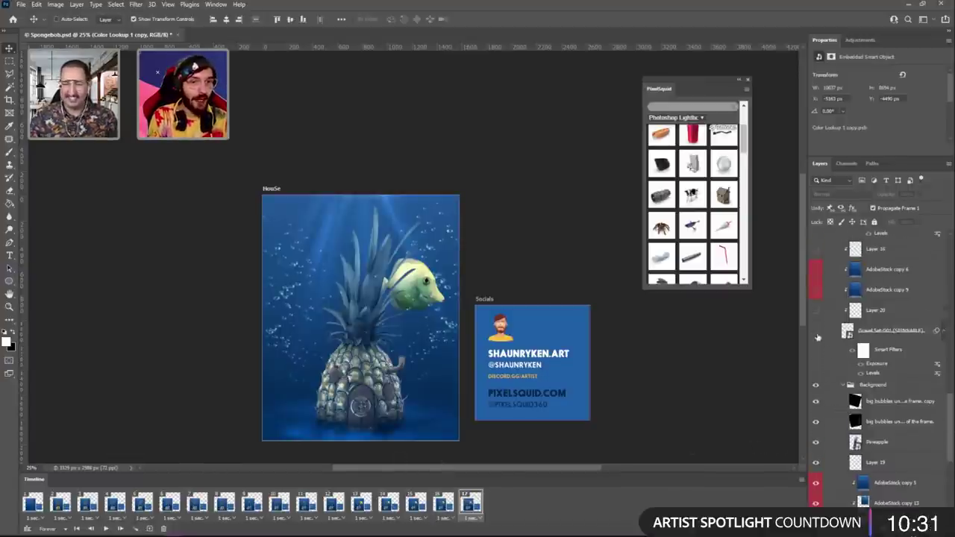
{"action": "left_click", "coordinate": [817, 330]}
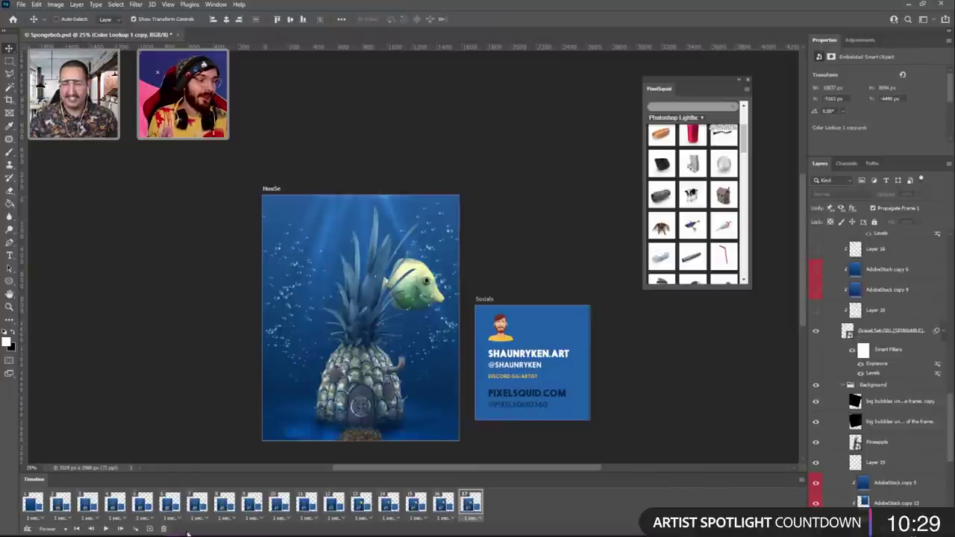
Add frame 18 with Layer 20, AdobeStock copy 9, copy 6, Layer 16, and frame 19 with Seafloor coral.
{"action": "left_click", "coordinate": [150, 529]}
{"action": "scroll", "coordinate": [841, 391], "scroll_direction": "up", "scroll_amount": 5}
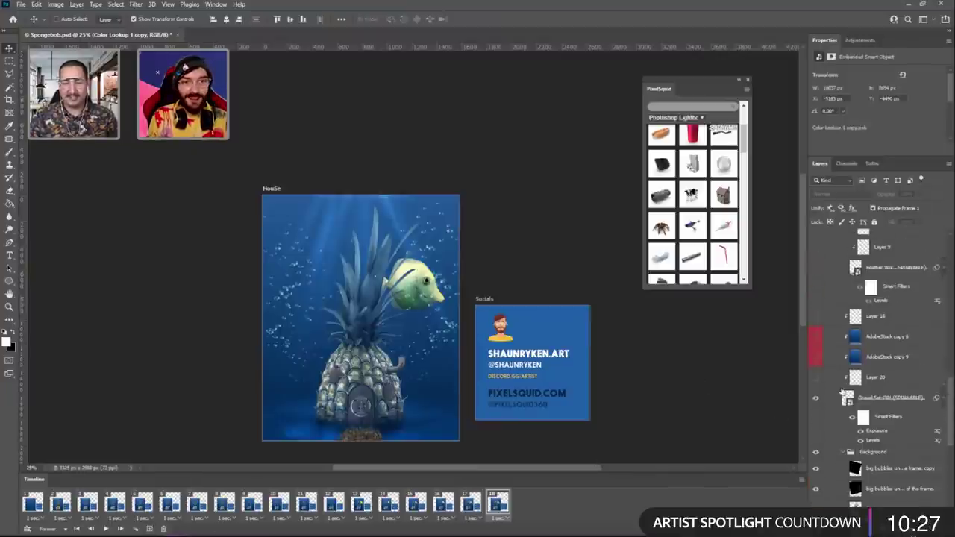
{"action": "left_click_drag", "start_coordinate": [816, 404], "coordinate": [819, 350]}
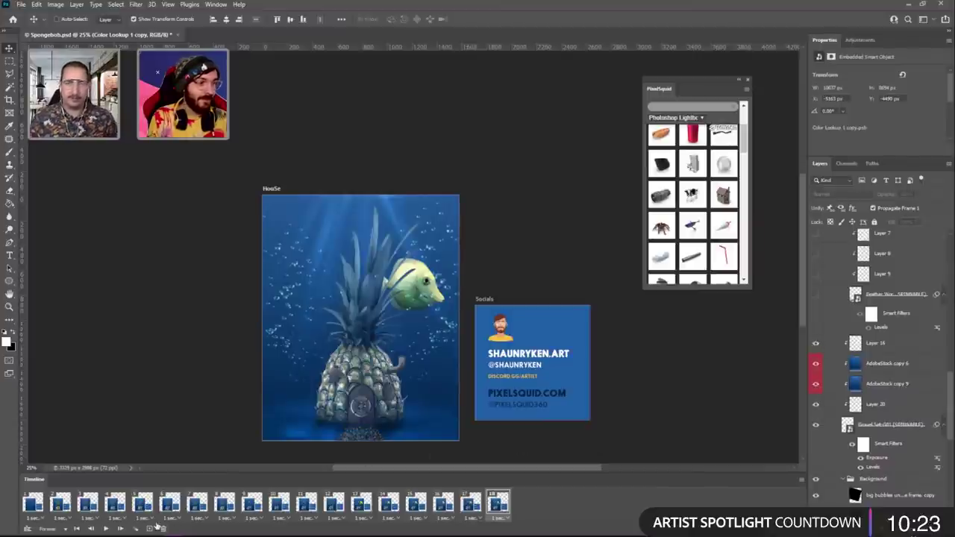
{"action": "left_click", "coordinate": [149, 528]}
{"action": "scroll", "coordinate": [858, 419], "scroll_direction": "up", "scroll_amount": 8}
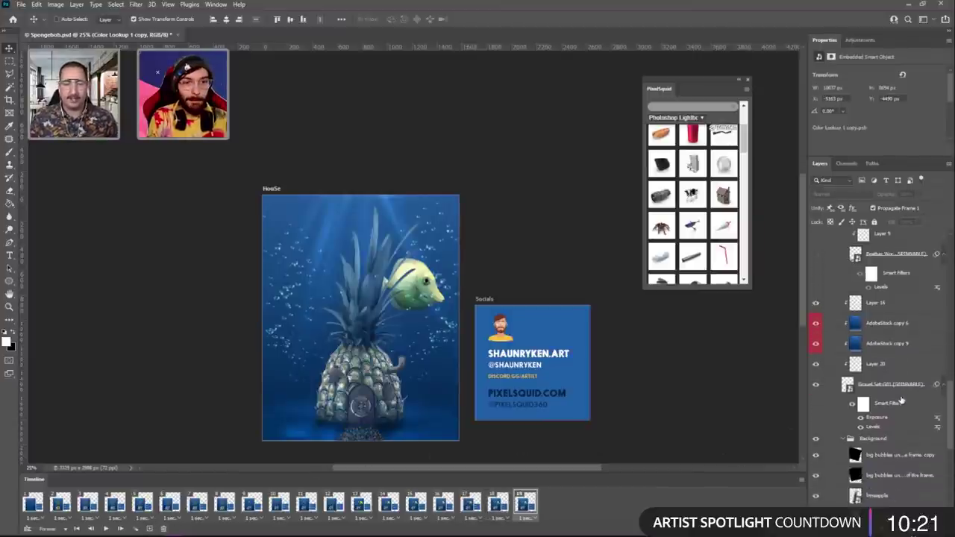
{"action": "left_click", "coordinate": [816, 443]}
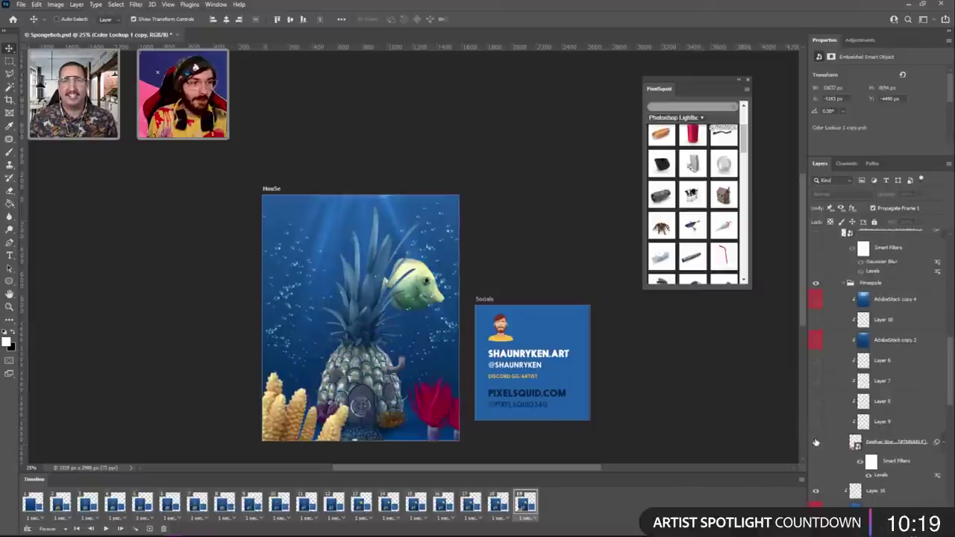
Add frame 20 showing the Pineapple group layers, then frame 21 showing the Seahorse layer.
{"action": "left_click", "coordinate": [150, 528]}
{"action": "left_click_drag", "start_coordinate": [817, 422], "coordinate": [816, 298]}
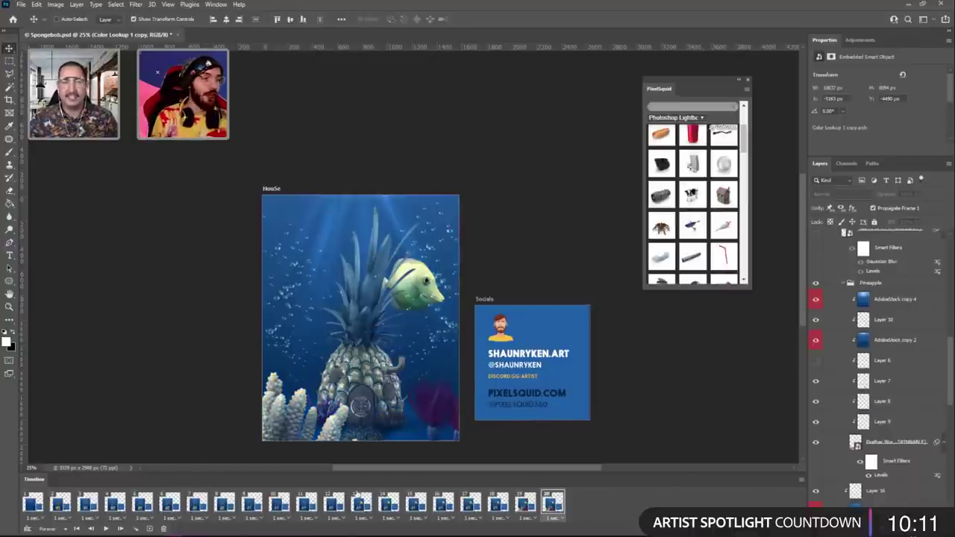
{"action": "left_click", "coordinate": [149, 529]}
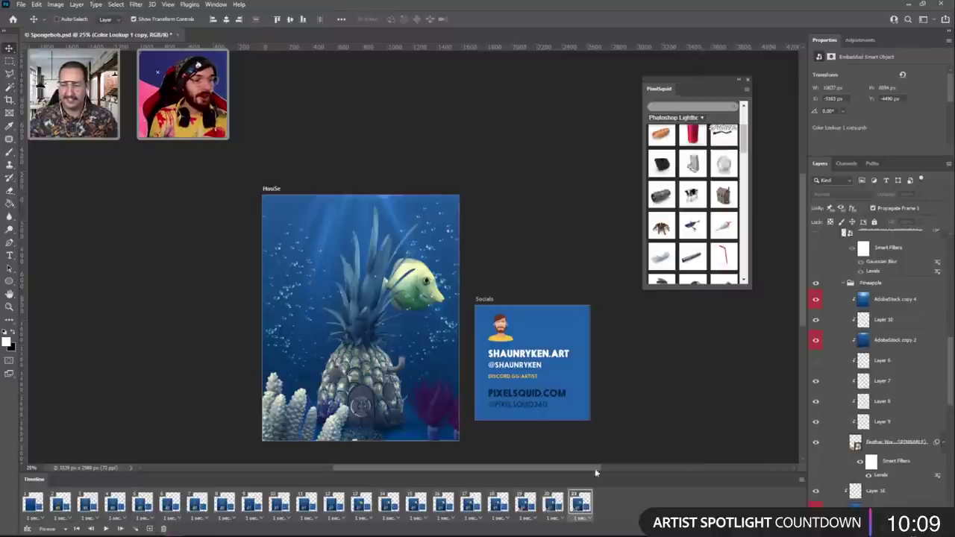
{"action": "scroll", "coordinate": [836, 404], "scroll_direction": "up", "scroll_amount": 1}
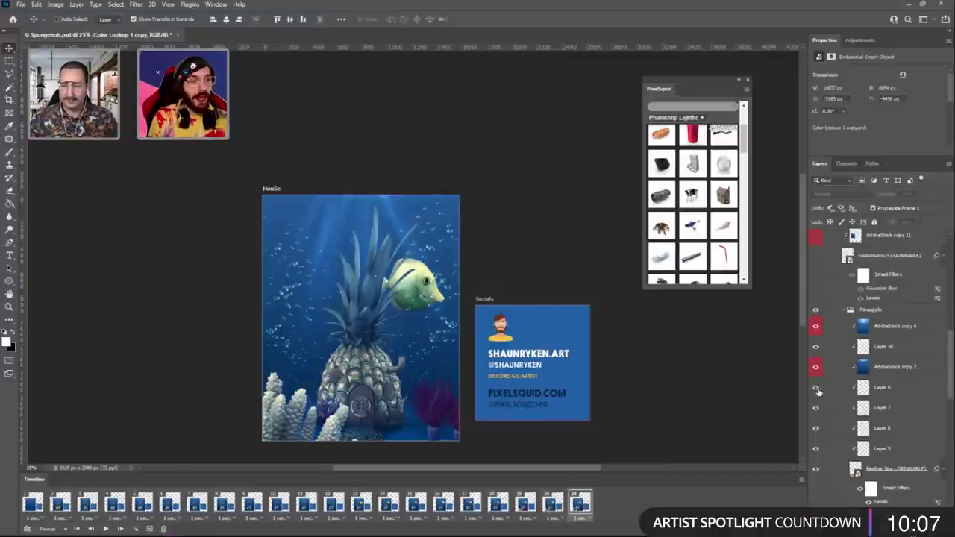
{"action": "scroll", "coordinate": [859, 410], "scroll_direction": "up", "scroll_amount": 1}
{"action": "scroll", "coordinate": [862, 410], "scroll_direction": "up", "scroll_amount": 2}
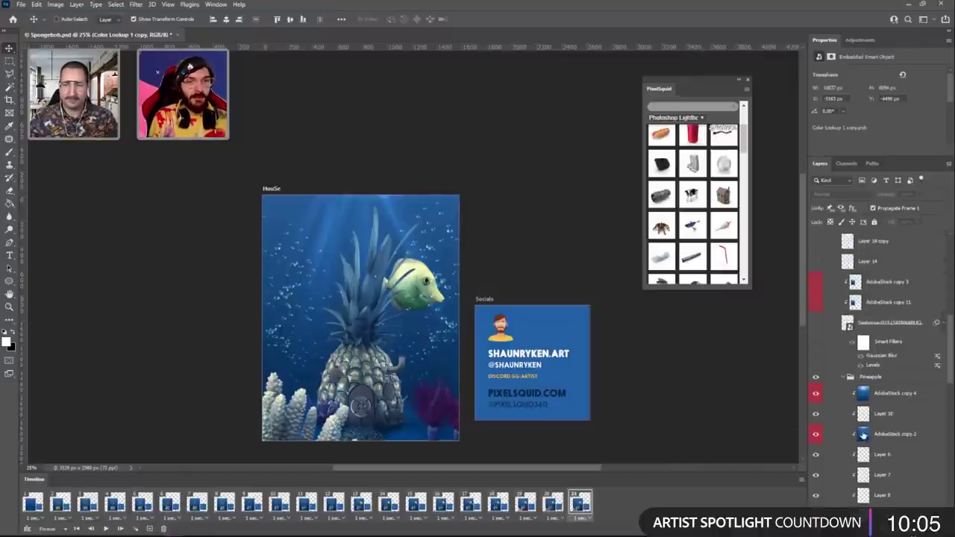
{"action": "left_click", "coordinate": [817, 323]}
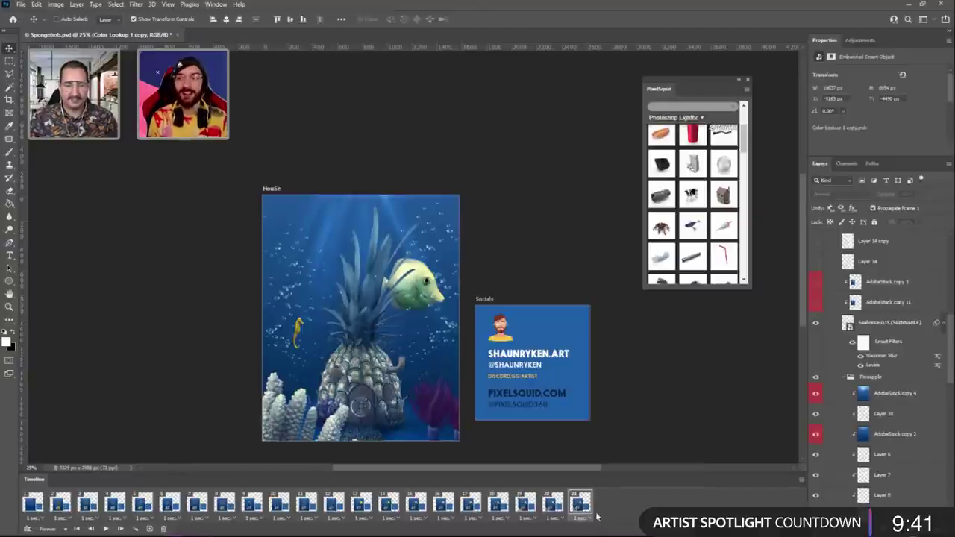
Add frame 22 showing the AdobeStock copy 11 and copy 3 layers.
{"action": "left_click", "coordinate": [149, 528]}
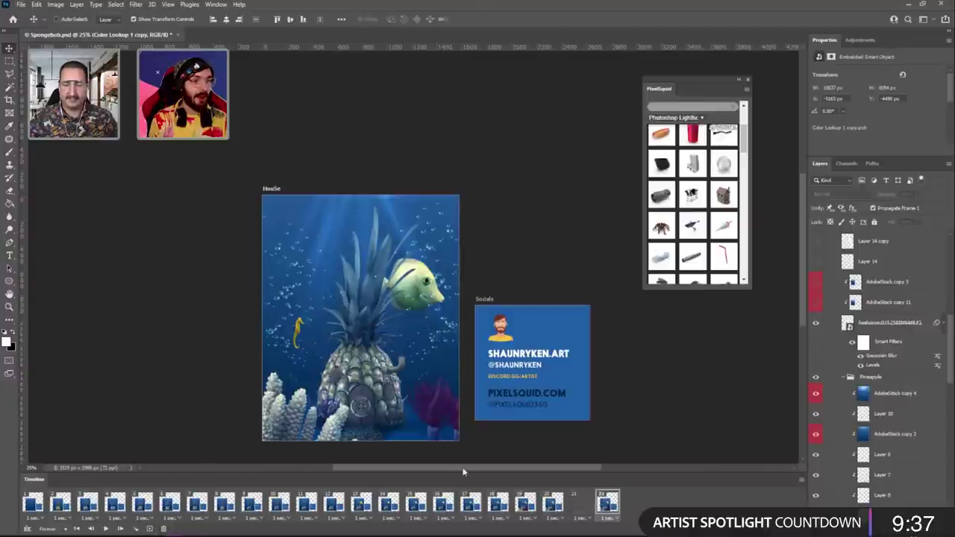
{"action": "scroll", "coordinate": [821, 384], "scroll_direction": "up", "scroll_amount": 3}
{"action": "left_click", "coordinate": [815, 369]}
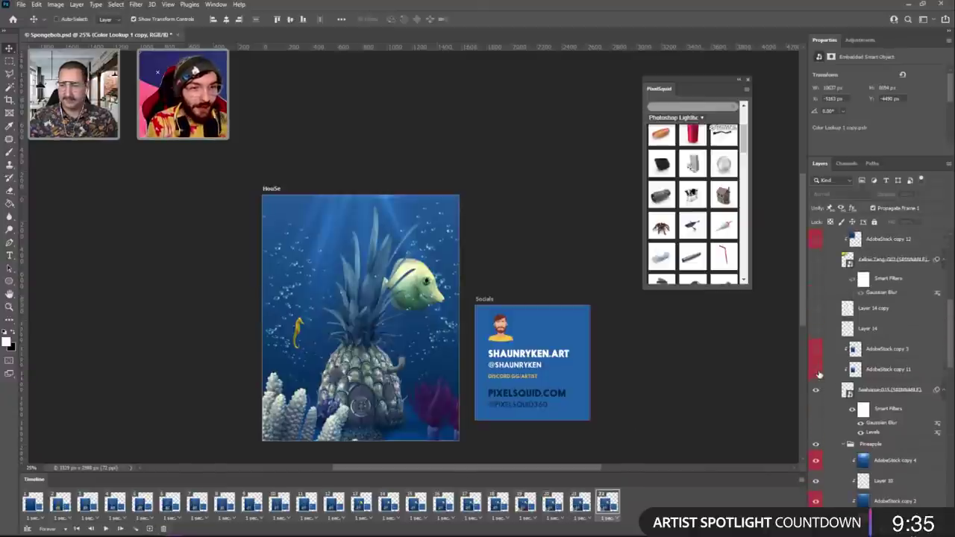
{"action": "left_click", "coordinate": [815, 349]}
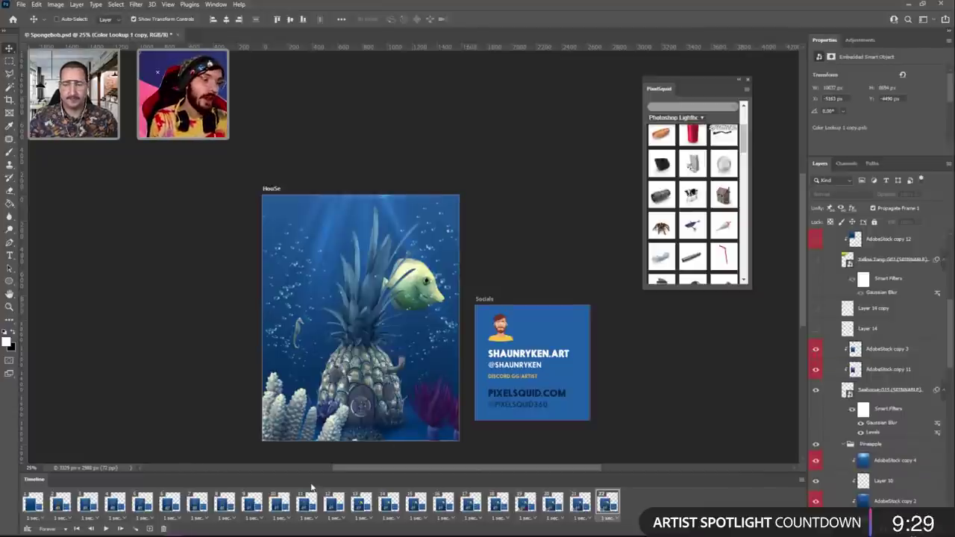
Add frame 23 and compare it against frame 22.
{"action": "left_click", "coordinate": [149, 528]}
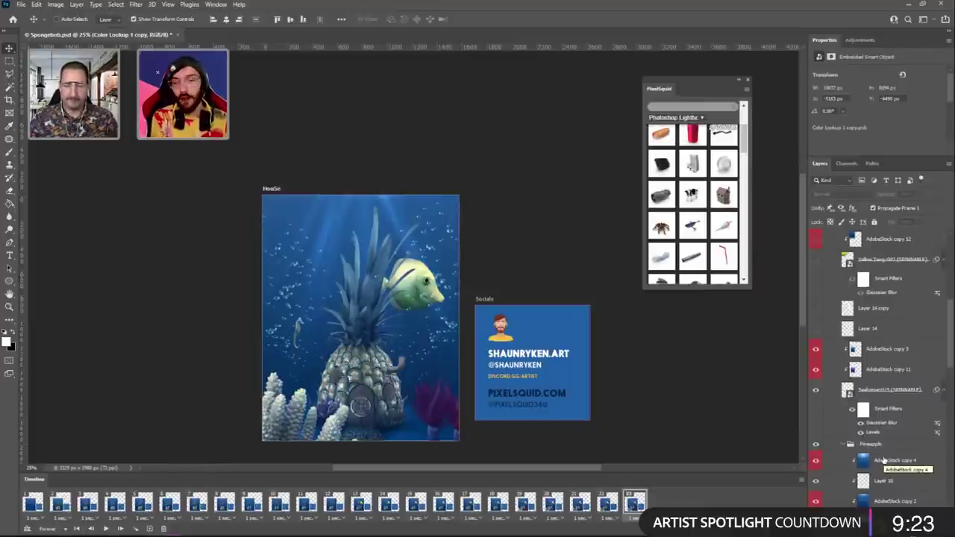
{"action": "scroll", "coordinate": [885, 460], "scroll_direction": "up", "scroll_amount": 1}
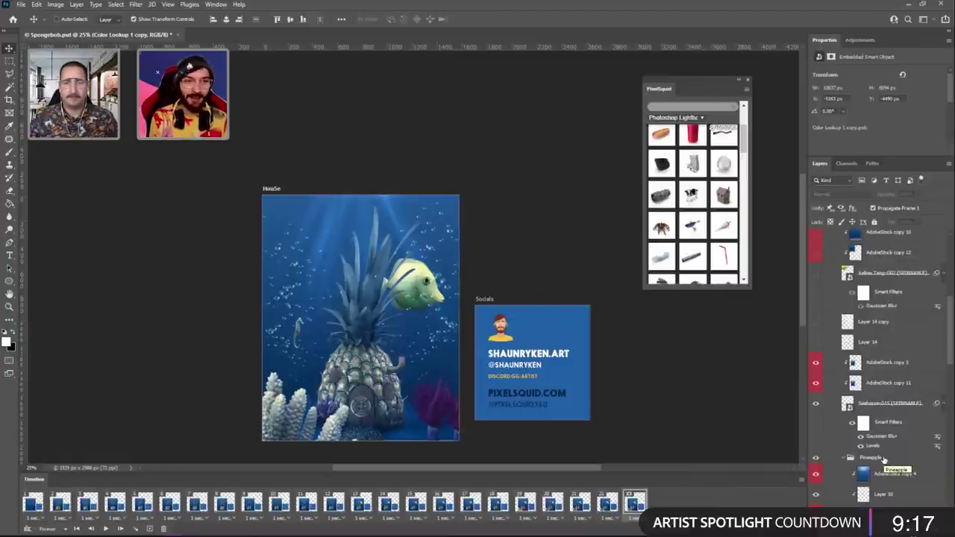
{"action": "scroll", "coordinate": [885, 457], "scroll_direction": "up", "scroll_amount": 2}
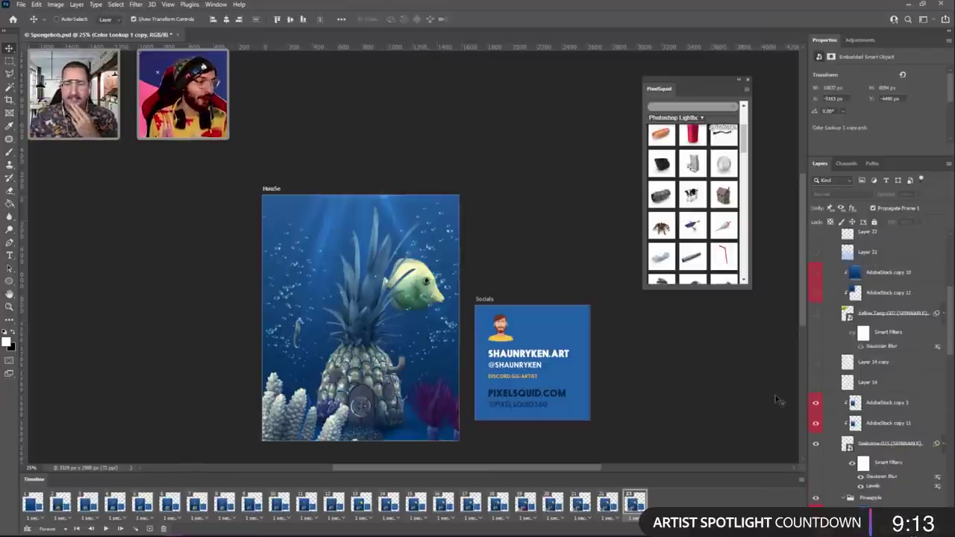
{"action": "left_click", "coordinate": [617, 506]}
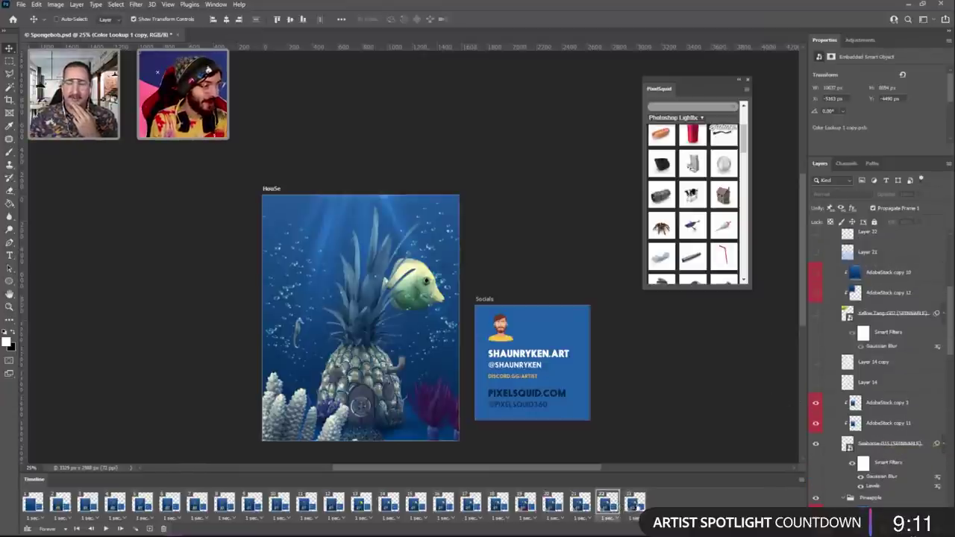
{"action": "left_click", "coordinate": [635, 506]}
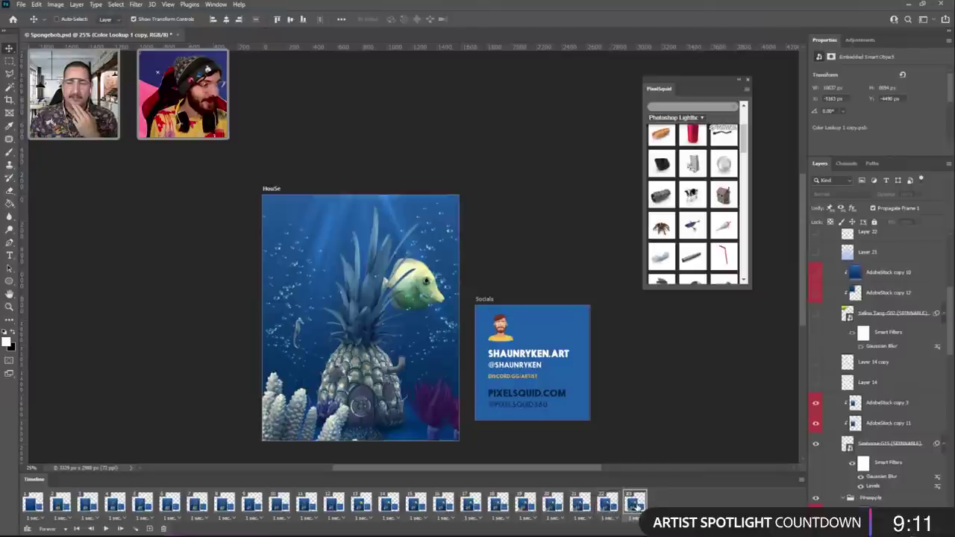
Add frame 24 with Layer 14 and its copy, then frame 25 with the yellow tang.
{"action": "left_click", "coordinate": [150, 528]}
{"action": "left_click_drag", "start_coordinate": [818, 383], "coordinate": [818, 364]}
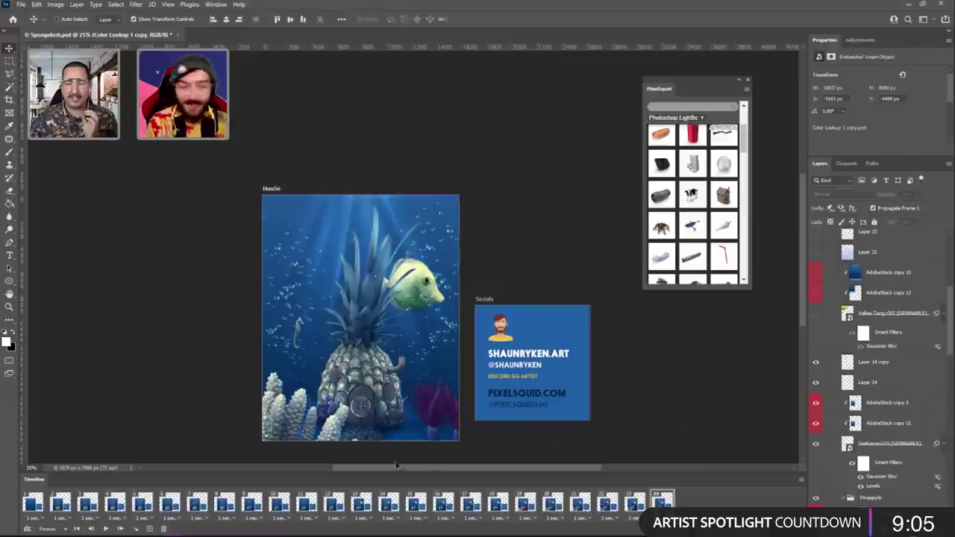
{"action": "left_click", "coordinate": [150, 528]}
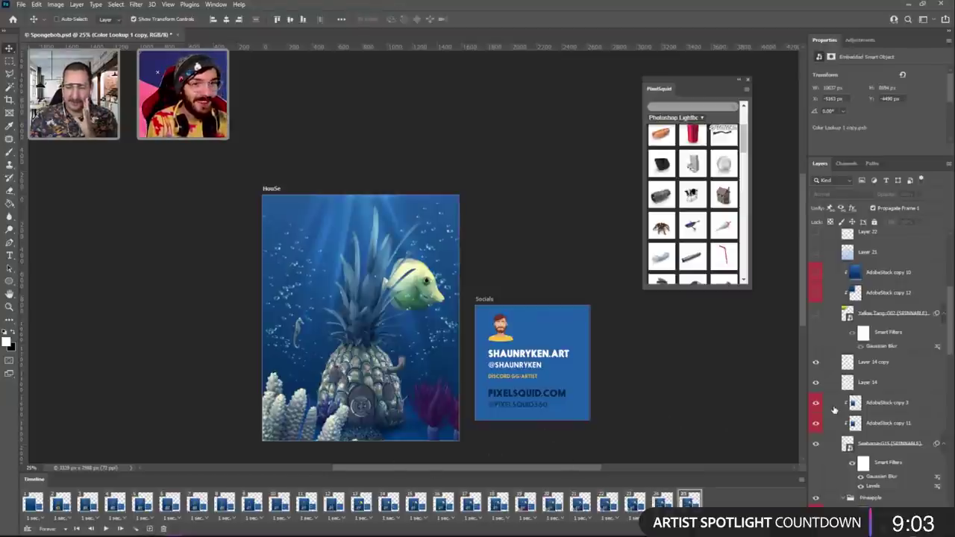
{"action": "scroll", "coordinate": [827, 371], "scroll_direction": "up", "scroll_amount": 1}
{"action": "left_click", "coordinate": [816, 340]}
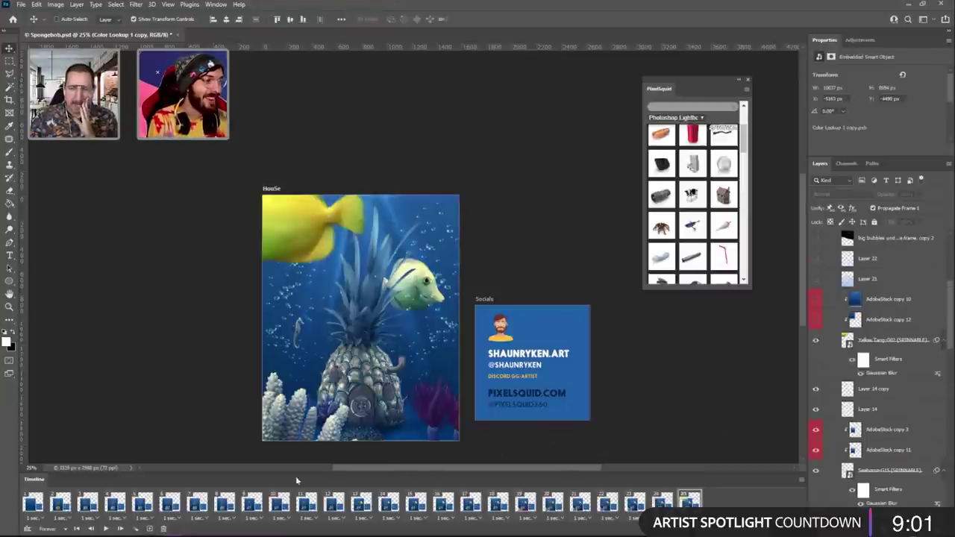
Add frame 26 with the AdobeStock copy 10 and copy 12 blue overlays shown.
{"action": "left_click", "coordinate": [150, 528]}
{"action": "scroll", "coordinate": [821, 369], "scroll_direction": "up", "scroll_amount": 1}
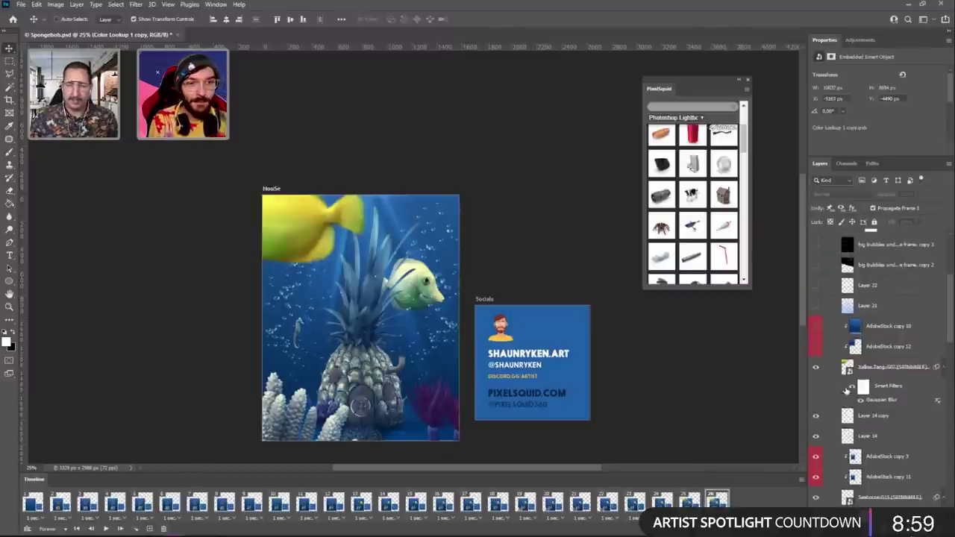
{"action": "left_click_drag", "start_coordinate": [816, 326], "coordinate": [816, 346]}
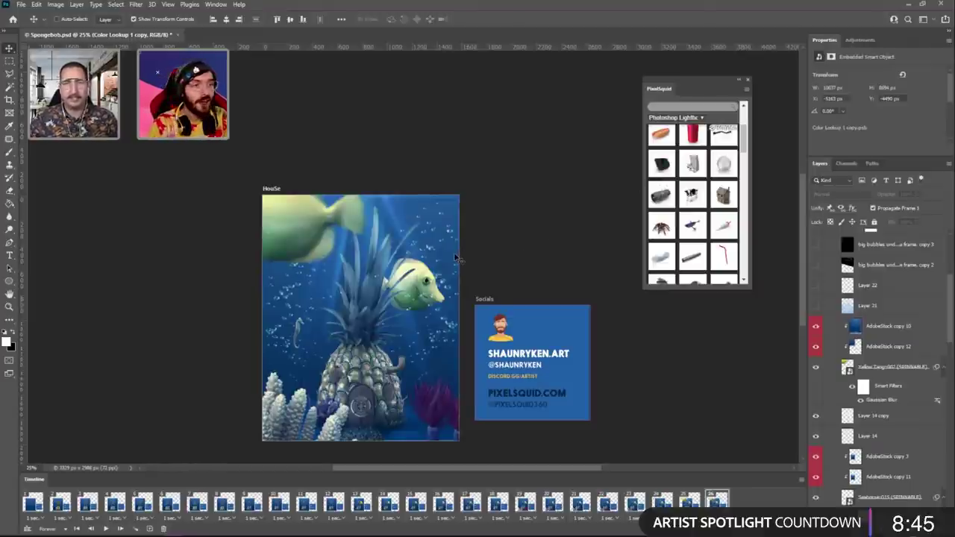
{"action": "scroll", "coordinate": [457, 258], "scroll_direction": "down", "scroll_amount": 1}
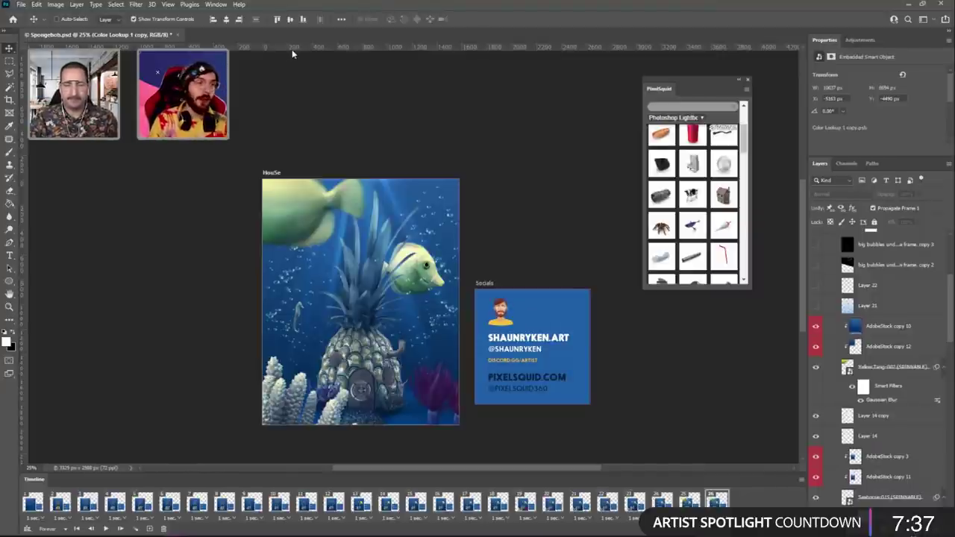
{"action": "left_click_drag", "start_coordinate": [291, 49], "coordinate": [440, 236]}
{"action": "left_click_drag", "start_coordinate": [335, 49], "coordinate": [420, 385]}
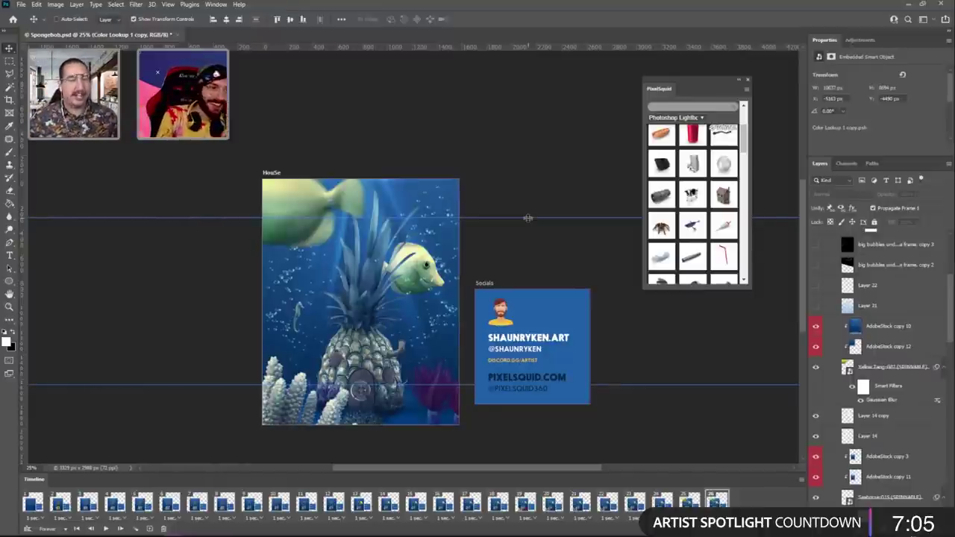
{"action": "left_click_drag", "start_coordinate": [528, 218], "coordinate": [522, 32]}
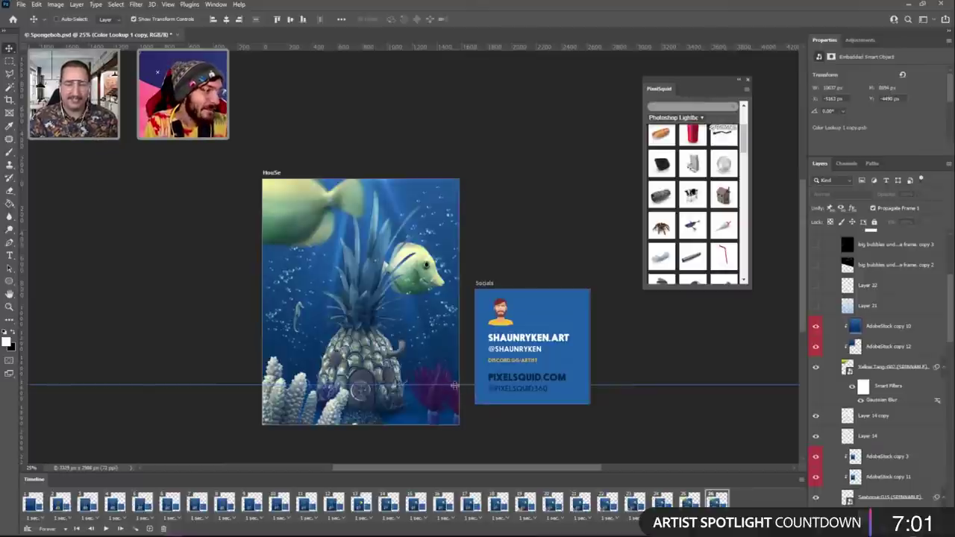
{"action": "left_click_drag", "start_coordinate": [455, 386], "coordinate": [484, 43]}
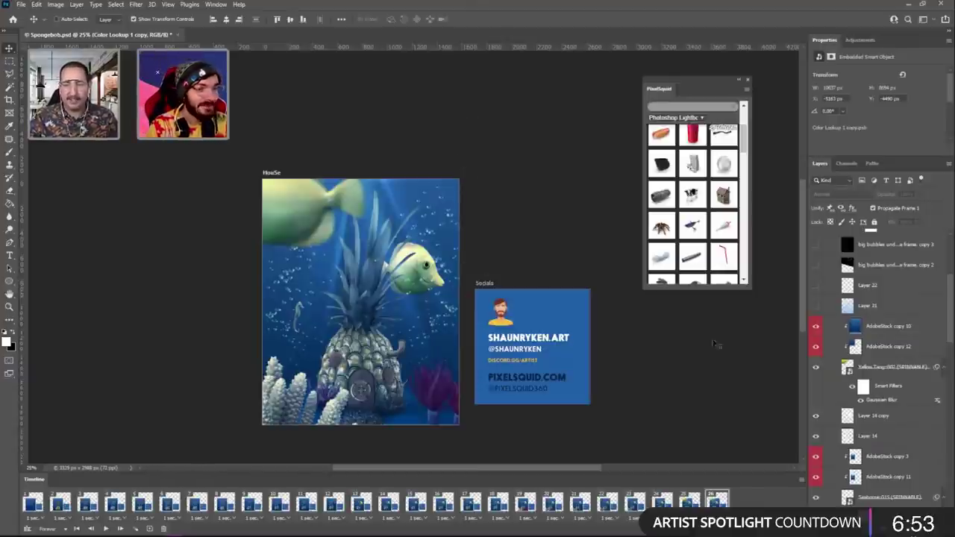
{"action": "scroll", "coordinate": [877, 363], "scroll_direction": "up", "scroll_amount": 3}
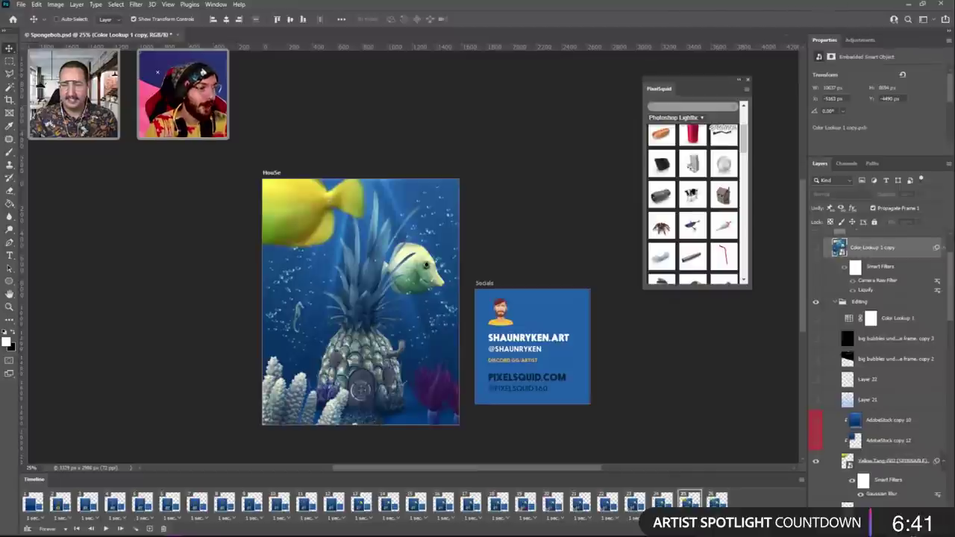
Add frame 27, compare it with frame 26, and show the extra bubble layers and Layers 21–22.
{"action": "left_click", "coordinate": [149, 529]}
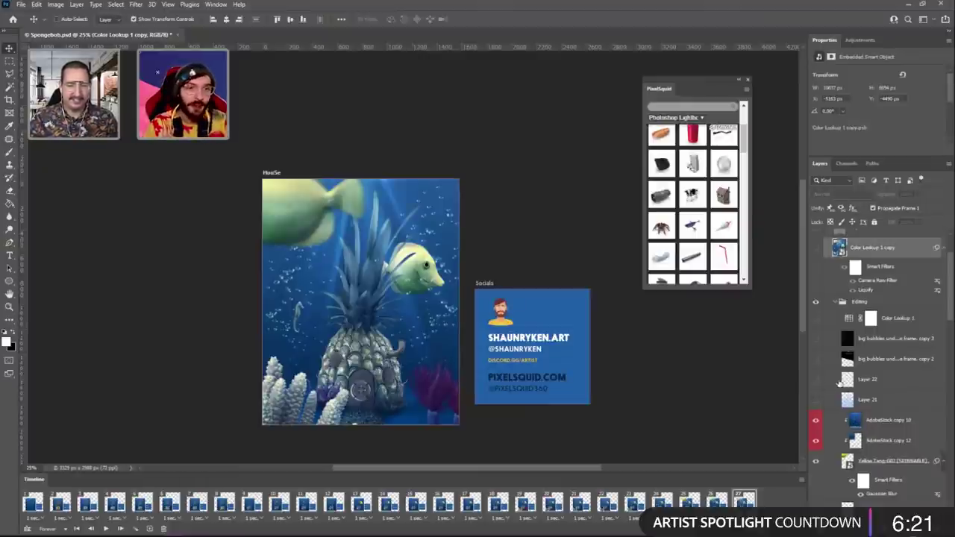
{"action": "scroll", "coordinate": [853, 377], "scroll_direction": "up", "scroll_amount": 2}
{"action": "scroll", "coordinate": [853, 376], "scroll_direction": "up", "scroll_amount": 1}
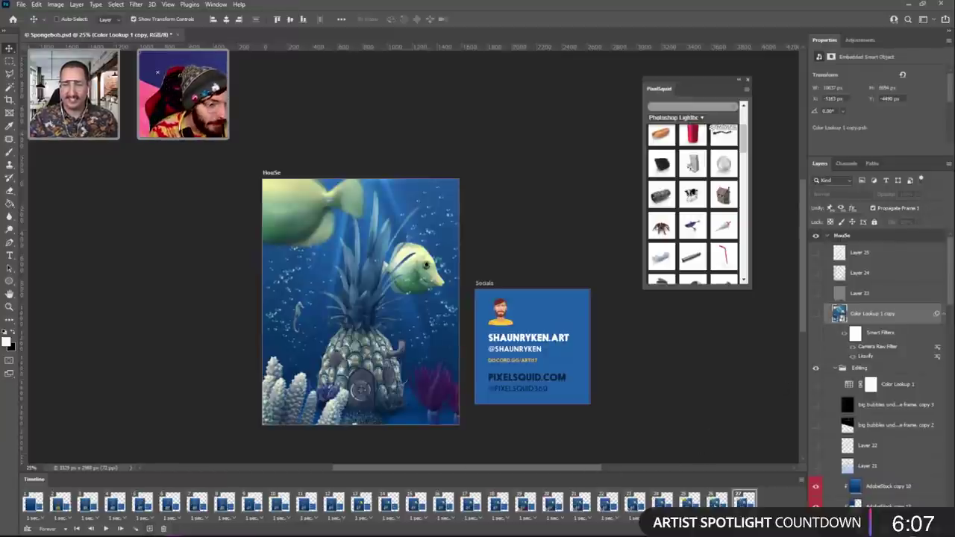
{"action": "left_click", "coordinate": [716, 500]}
{"action": "left_click", "coordinate": [744, 500]}
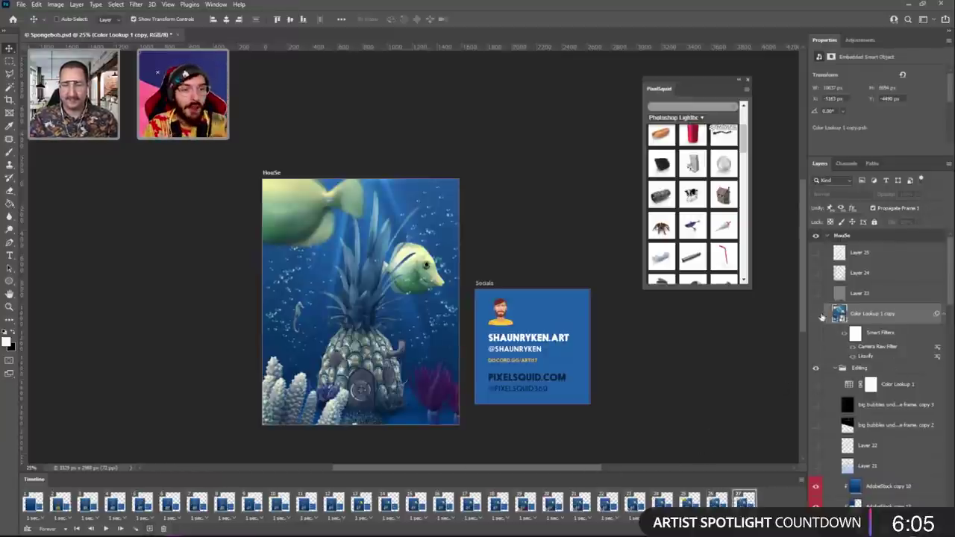
{"action": "scroll", "coordinate": [818, 333], "scroll_direction": "down", "scroll_amount": 2}
{"action": "left_click_drag", "start_coordinate": [818, 332], "coordinate": [816, 386]}
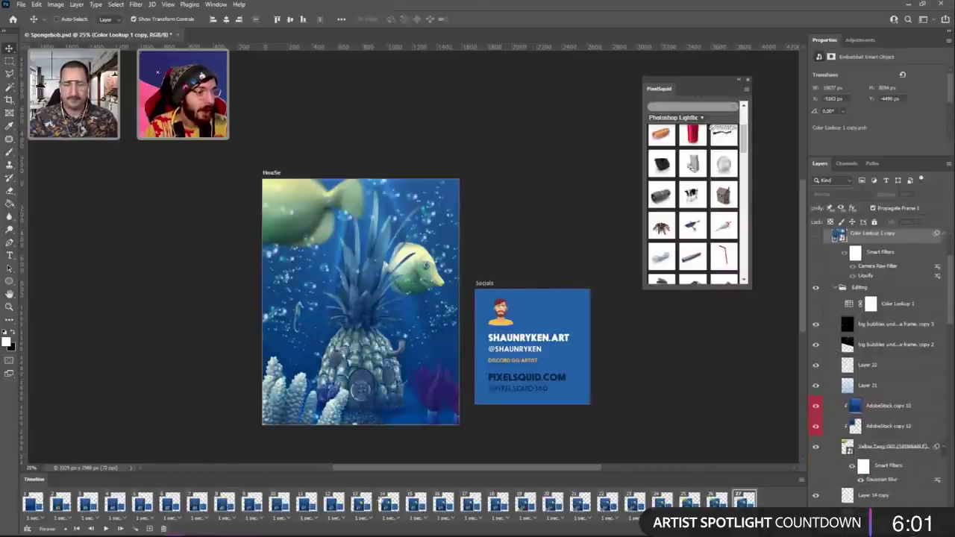
Add two more frames, turning on Color Lookup 1 and then Color Lookup 1 copy.
{"action": "left_click", "coordinate": [153, 529]}
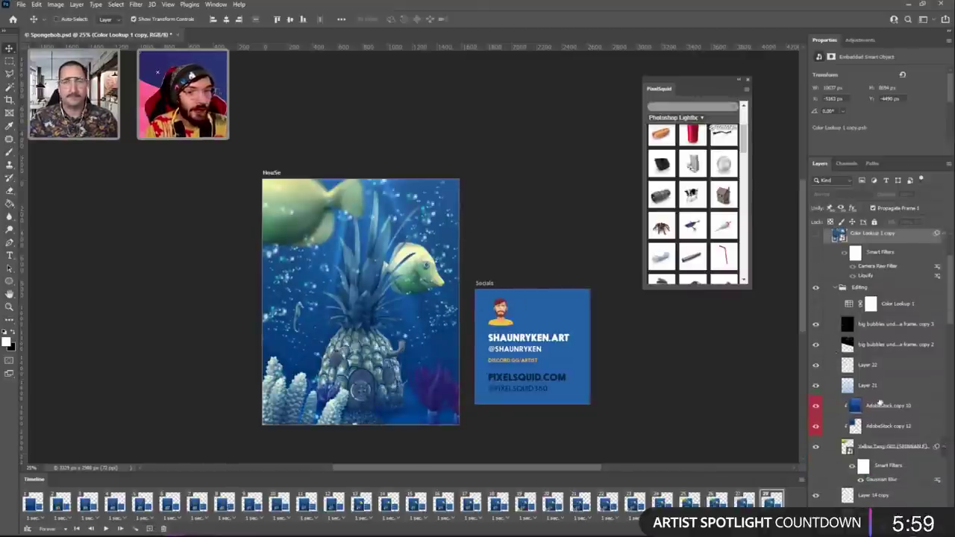
{"action": "scroll", "coordinate": [846, 382], "scroll_direction": "up", "scroll_amount": 2}
{"action": "left_click", "coordinate": [816, 384]}
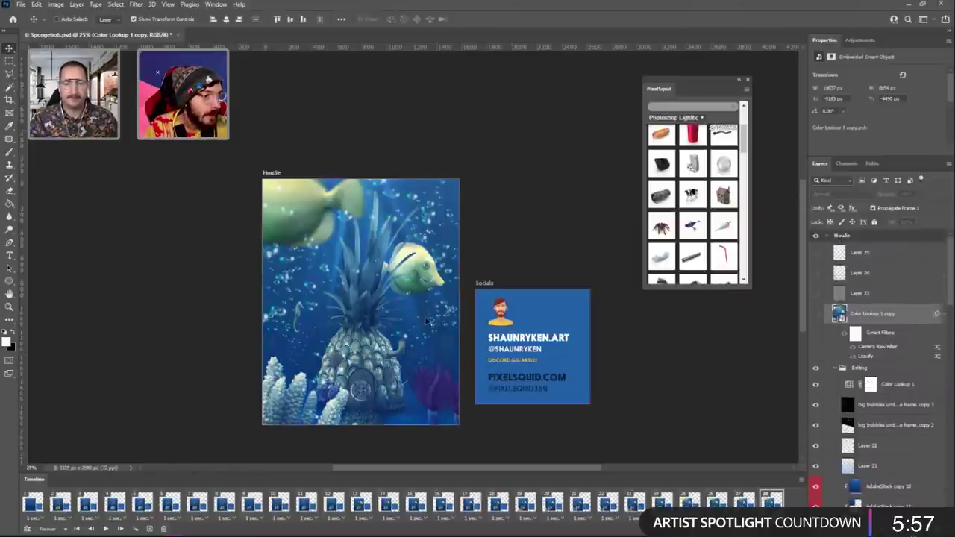
{"action": "left_click", "coordinate": [150, 529]}
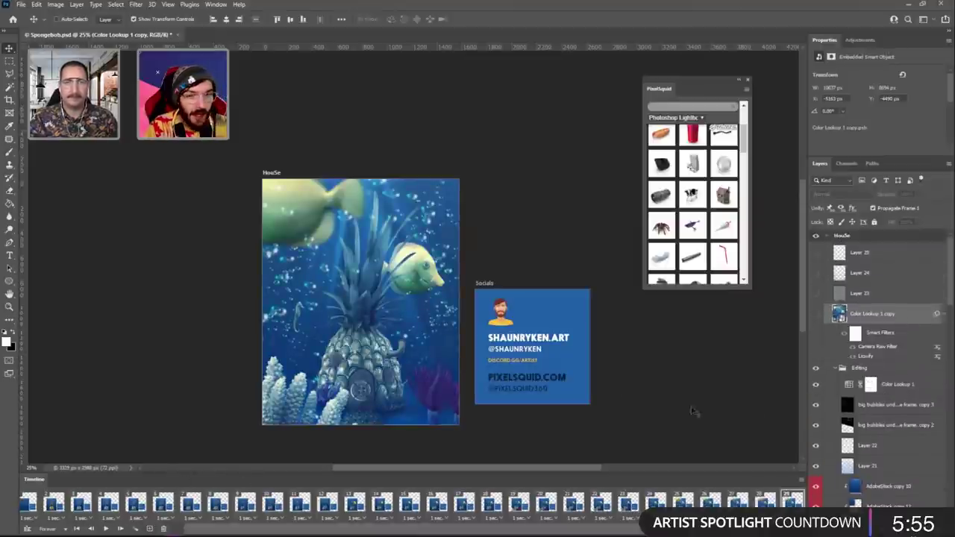
{"action": "scroll", "coordinate": [864, 407], "scroll_direction": "down", "scroll_amount": 5}
{"action": "scroll", "coordinate": [861, 407], "scroll_direction": "up", "scroll_amount": 5}
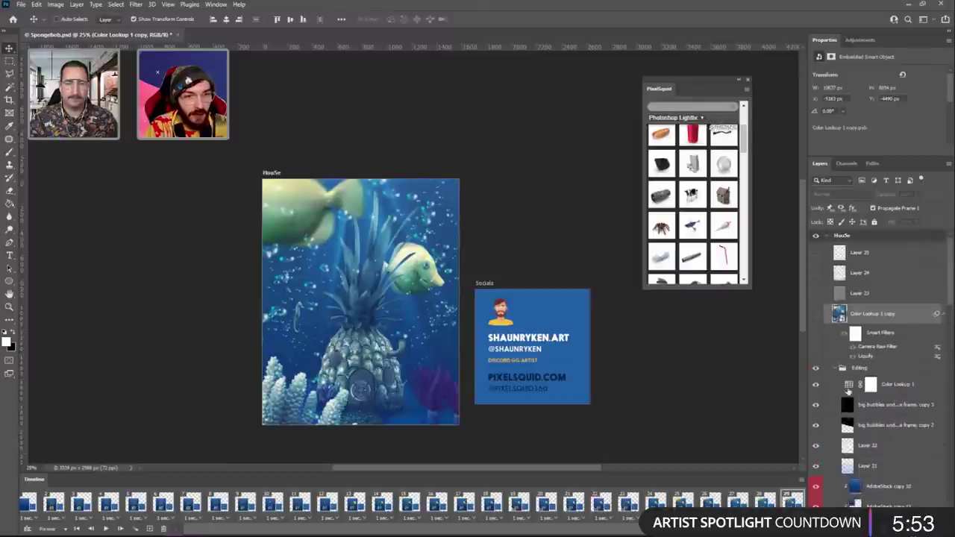
{"action": "left_click", "coordinate": [842, 369]}
{"action": "left_click", "coordinate": [816, 315]}
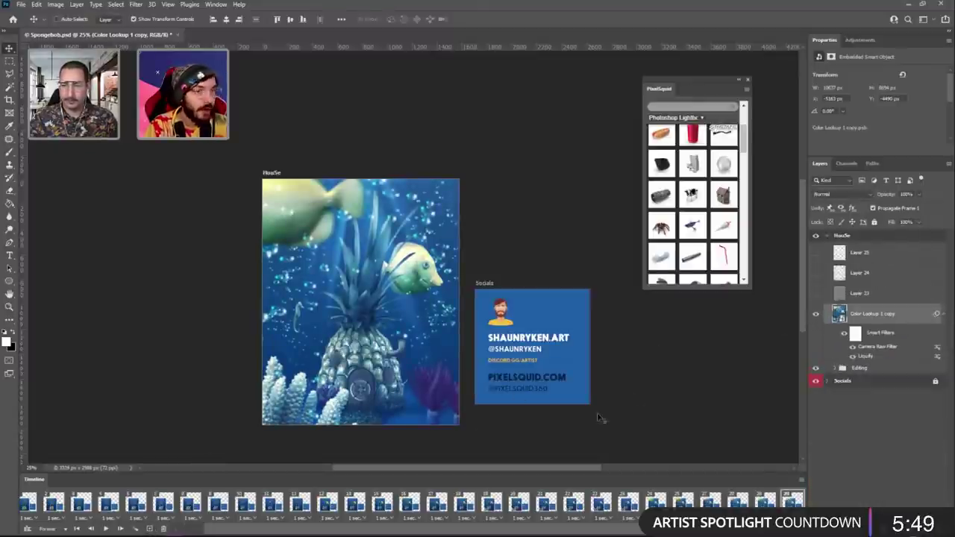
Show Layers 23, 24 and 25 in the last frame and give it a new delay.
{"action": "left_click_drag", "start_coordinate": [816, 293], "coordinate": [815, 263]}
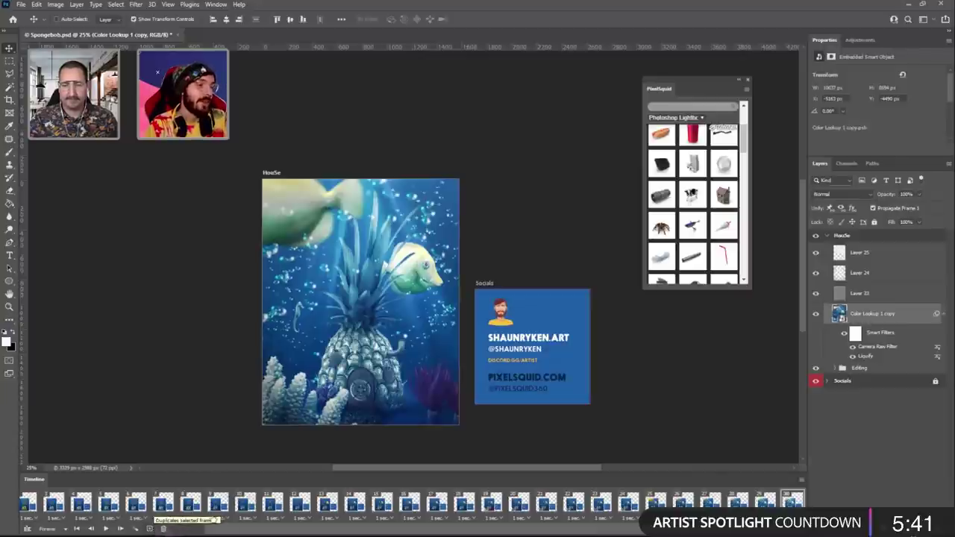
{"action": "left_click", "coordinate": [792, 516]}
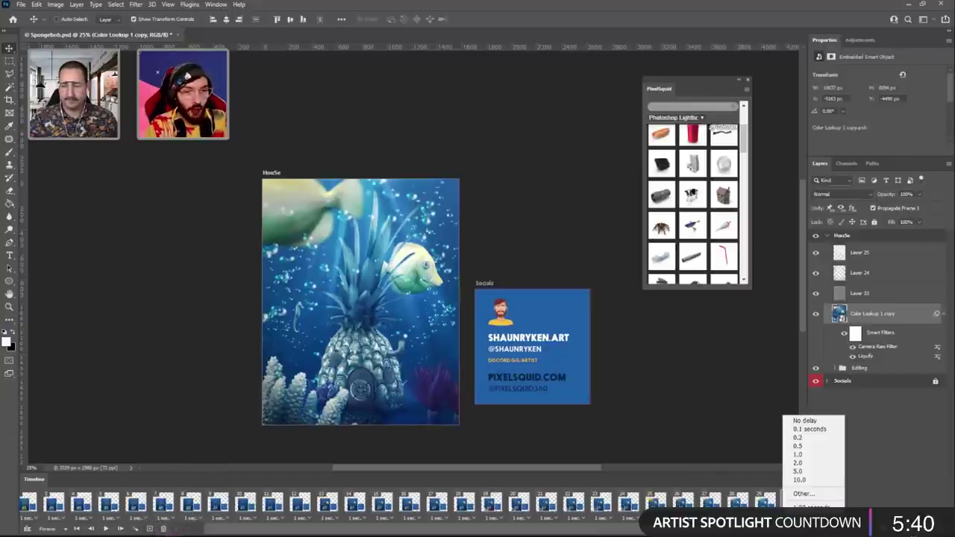
{"action": "left_click", "coordinate": [792, 471]}
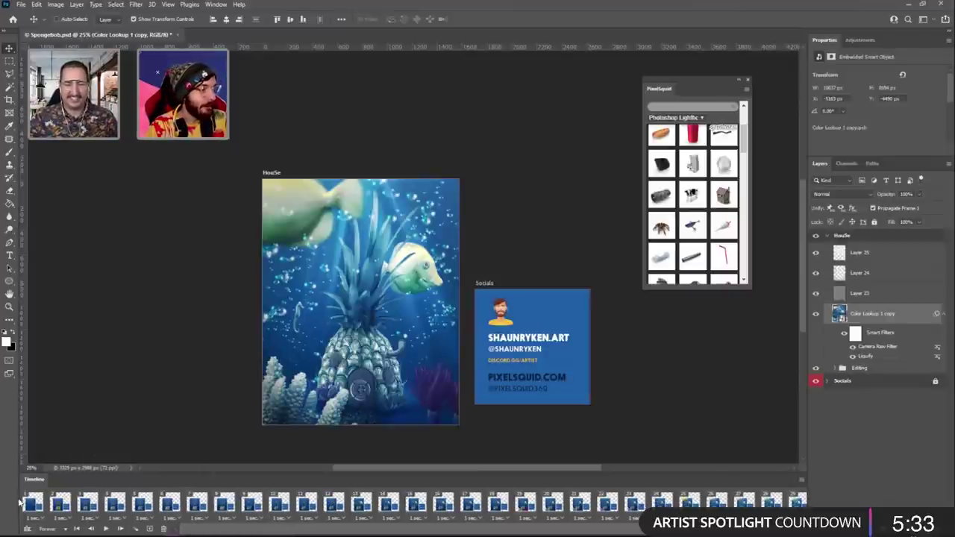
Return to frame 1, opening its delay menu and closing it unchanged.
{"action": "left_click", "coordinate": [22, 505]}
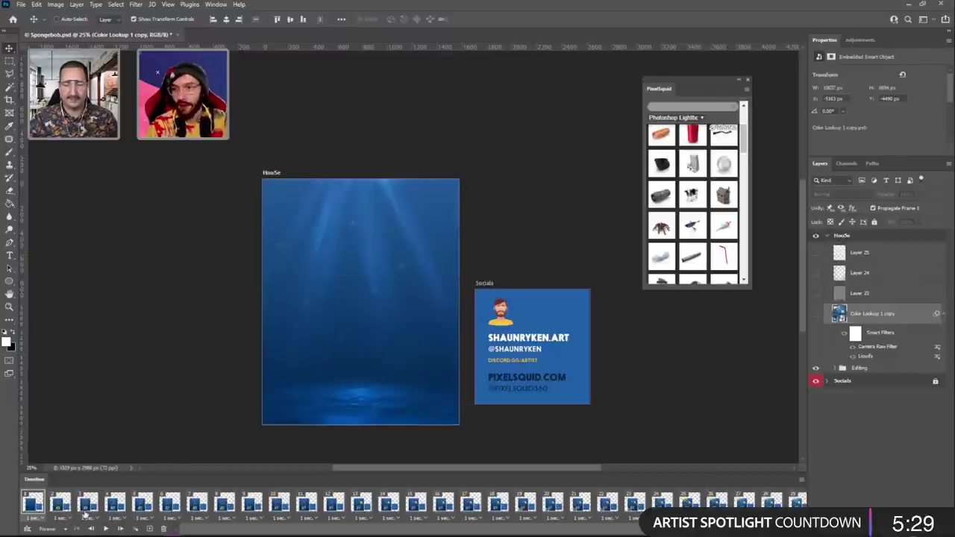
{"action": "left_click", "coordinate": [35, 521]}
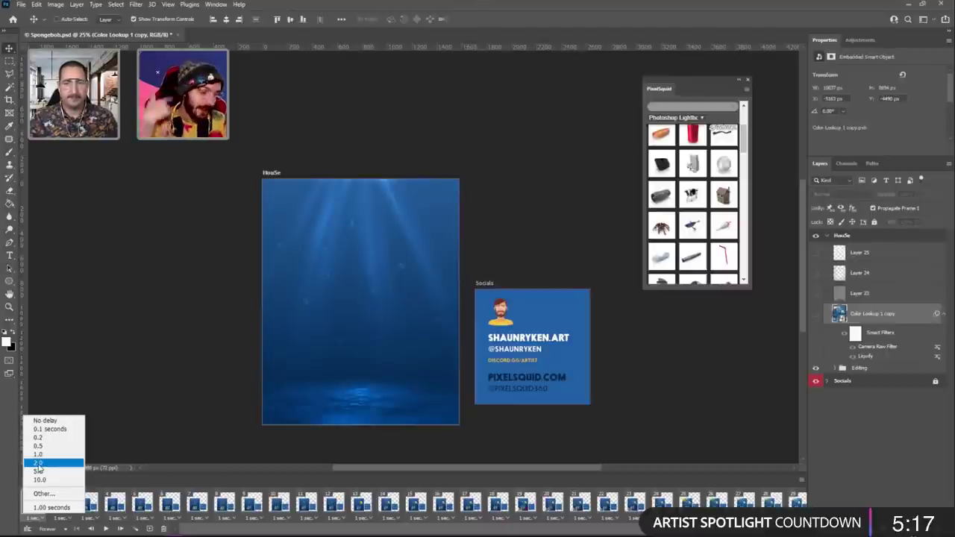
{"action": "left_click", "coordinate": [100, 389]}
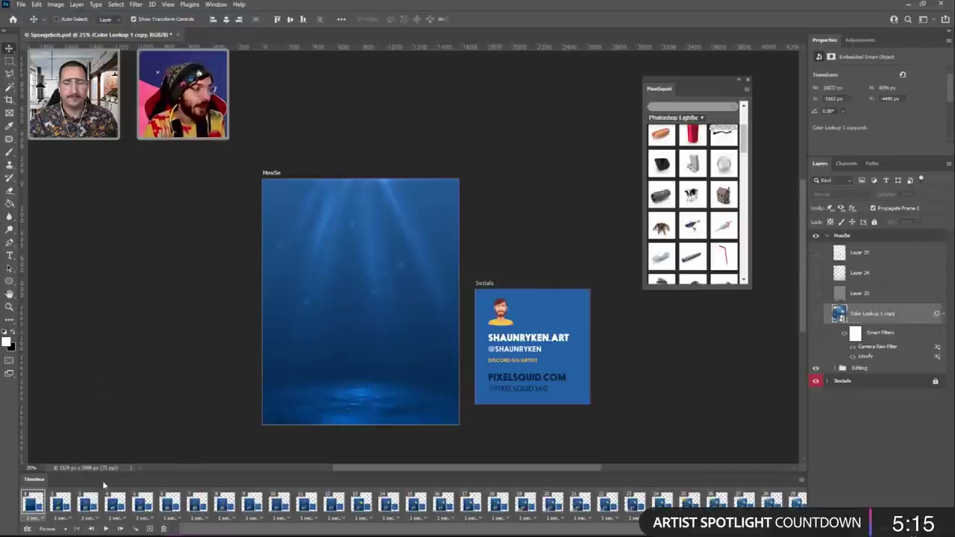
{"action": "left_click", "coordinate": [108, 528]}
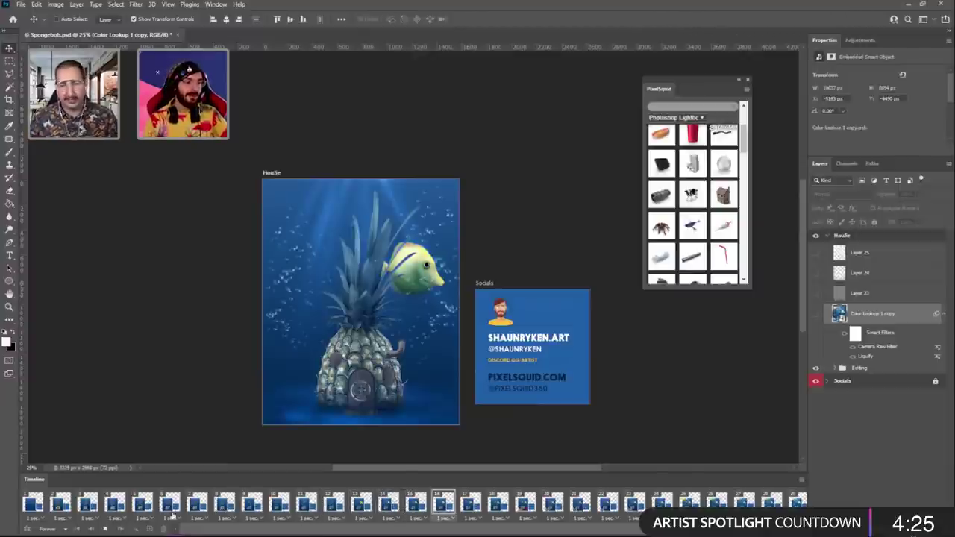
{"action": "left_click", "coordinate": [107, 529]}
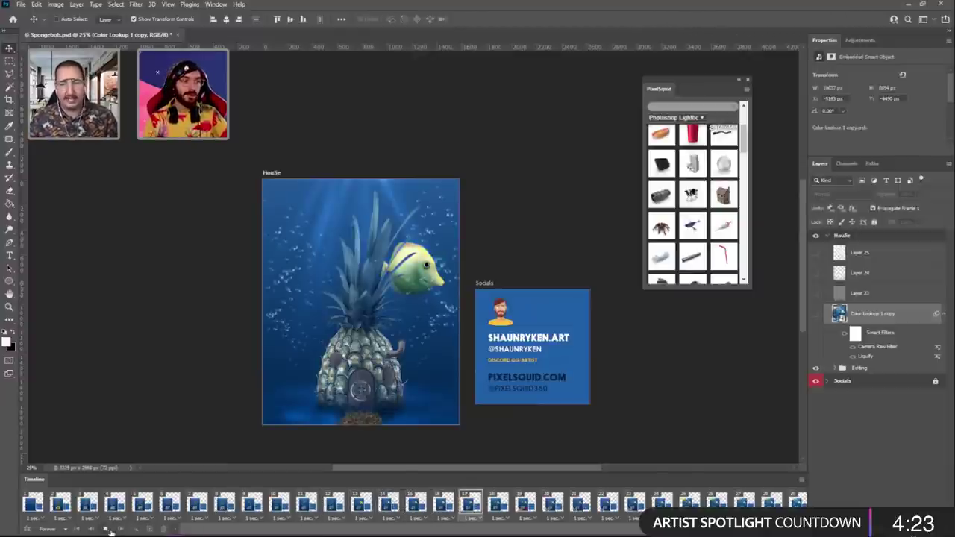
{"action": "left_click", "coordinate": [252, 505]}
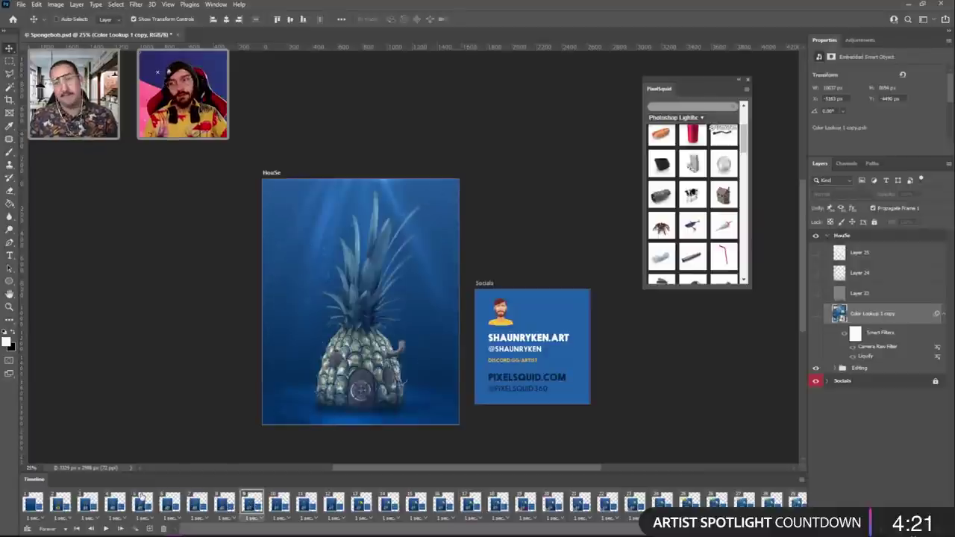
{"action": "left_click", "coordinate": [26, 502]}
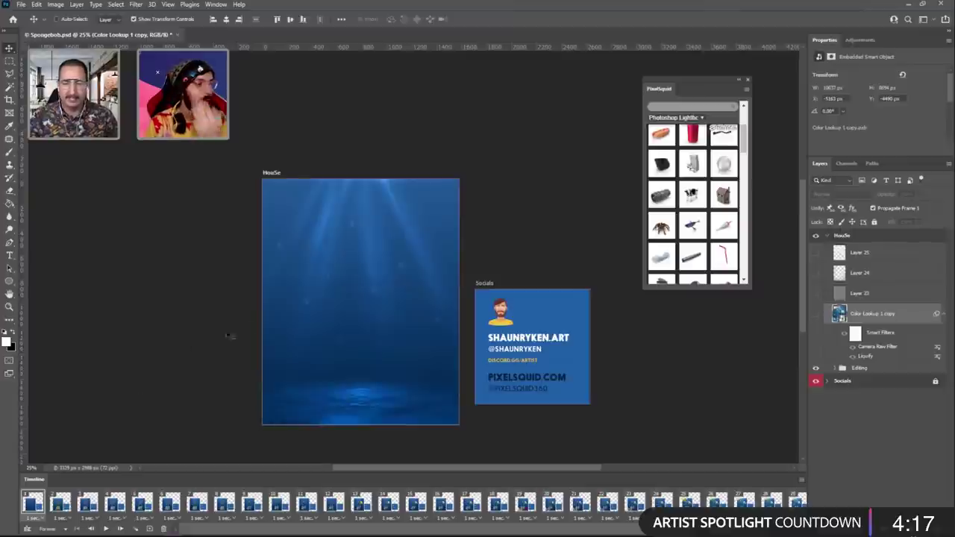
{"action": "left_click", "coordinate": [863, 255]}
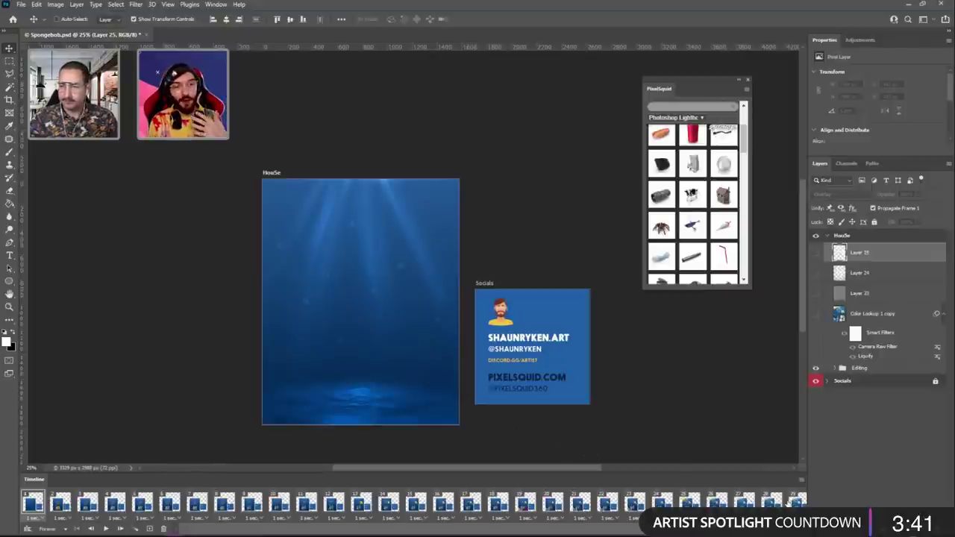
Jump to the final frame and zoom in on the pineapple house scene.
{"action": "left_click", "coordinate": [796, 502]}
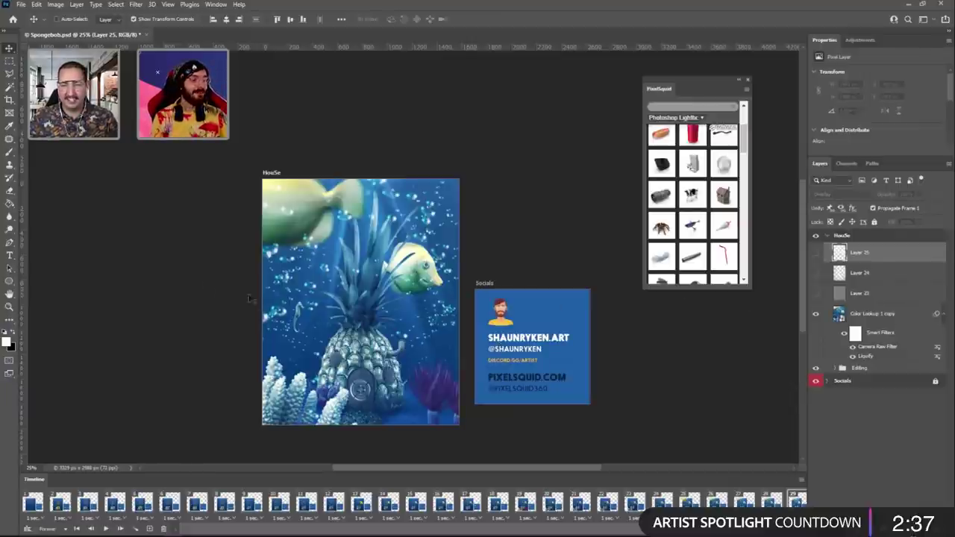
{"action": "left_click", "coordinate": [10, 306]}
{"action": "left_click", "coordinate": [360, 274]}
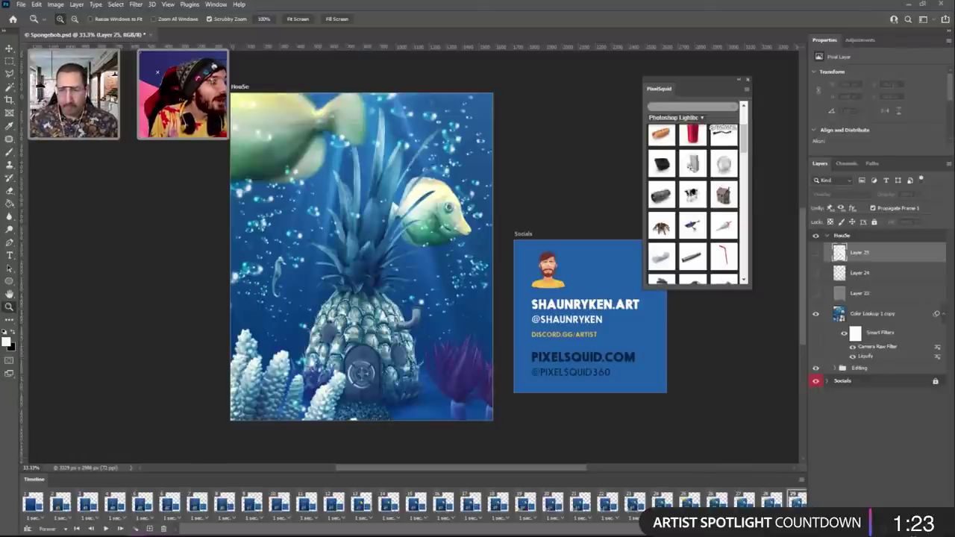
Switch from Photoshop to the Chrome window showing the underwater pineapple Instagram post.
{"action": "key", "text": "alt+Tab"}
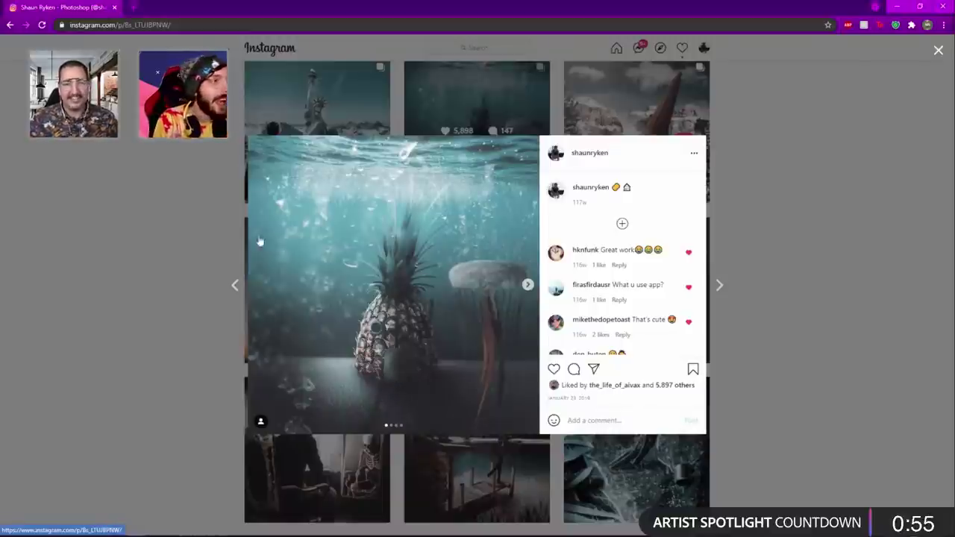
Bring Spongebob.psd back to the front from the Windows taskbar.
{"action": "mouse_move", "coordinate": [229, 535]}
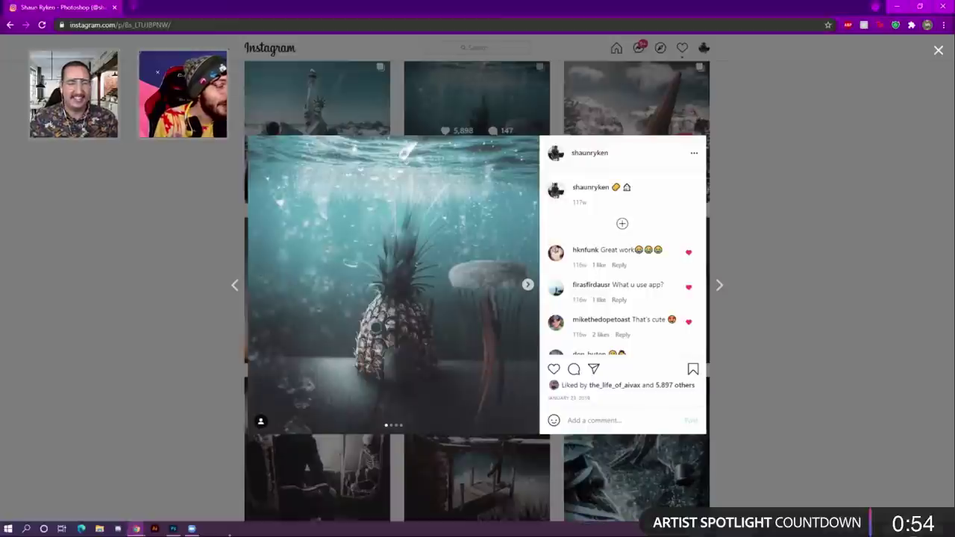
{"action": "left_click", "coordinate": [174, 530]}
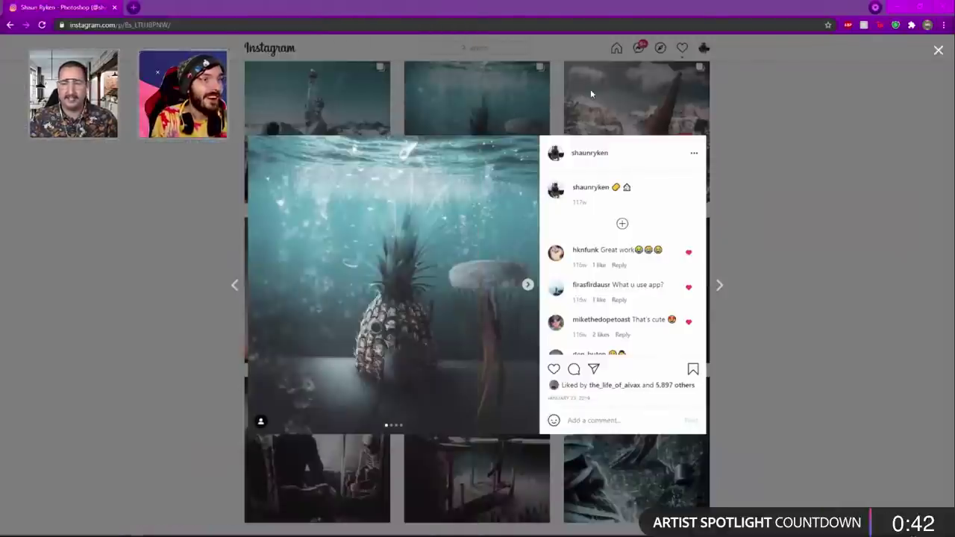
Tile Chrome beside Photoshop and open the underwater pineapple post, moving the PixelSquid panel aside.
{"action": "left_click", "coordinate": [498, 41]}
{"action": "key", "text": "super+Left"}
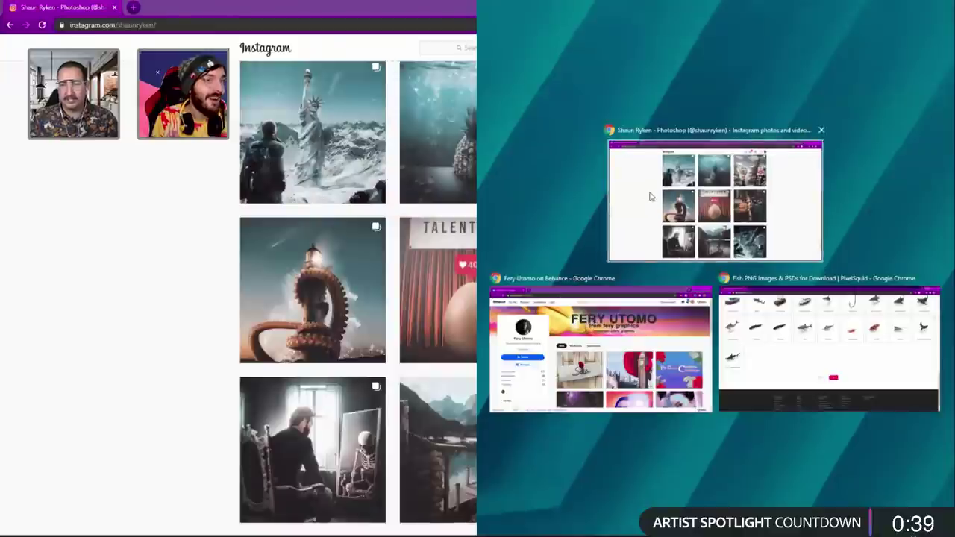
{"action": "left_click", "coordinate": [620, 195]}
{"action": "scroll", "coordinate": [687, 295], "scroll_direction": "up", "scroll_amount": 2}
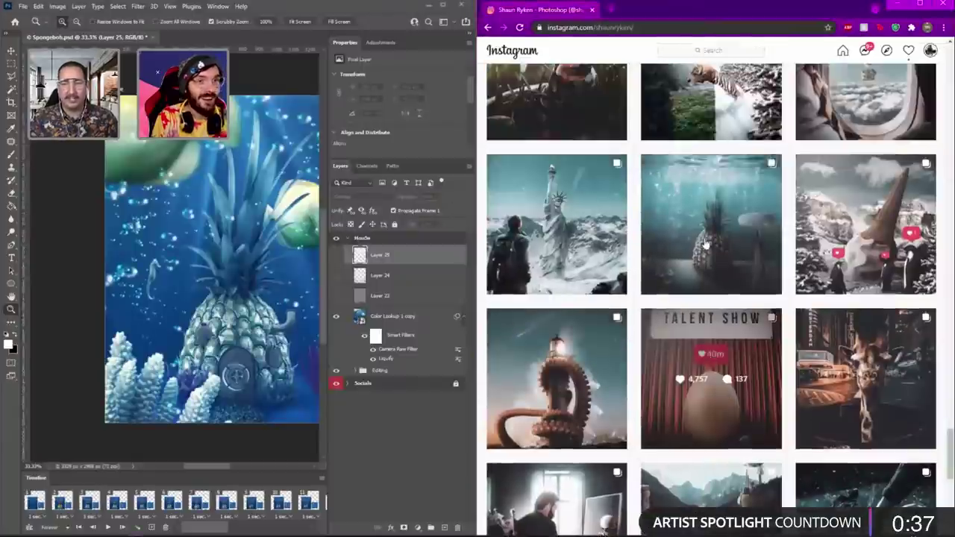
{"action": "left_click", "coordinate": [683, 224]}
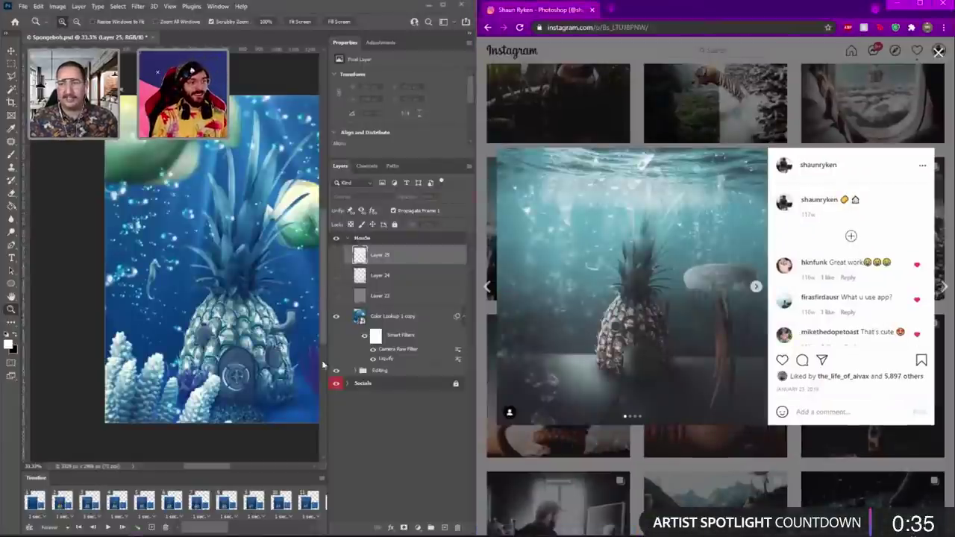
{"action": "left_click", "coordinate": [390, 382]}
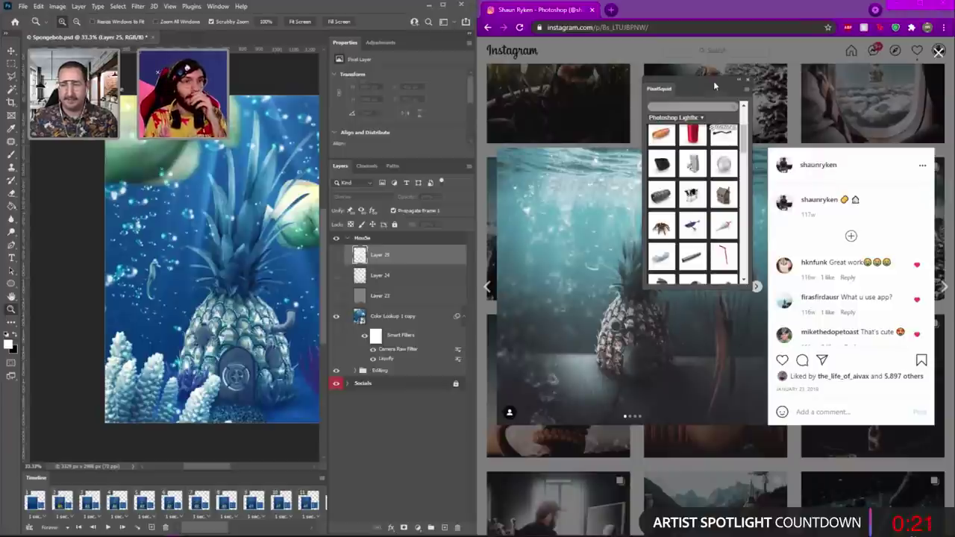
{"action": "left_click_drag", "start_coordinate": [713, 80], "coordinate": [888, 66]}
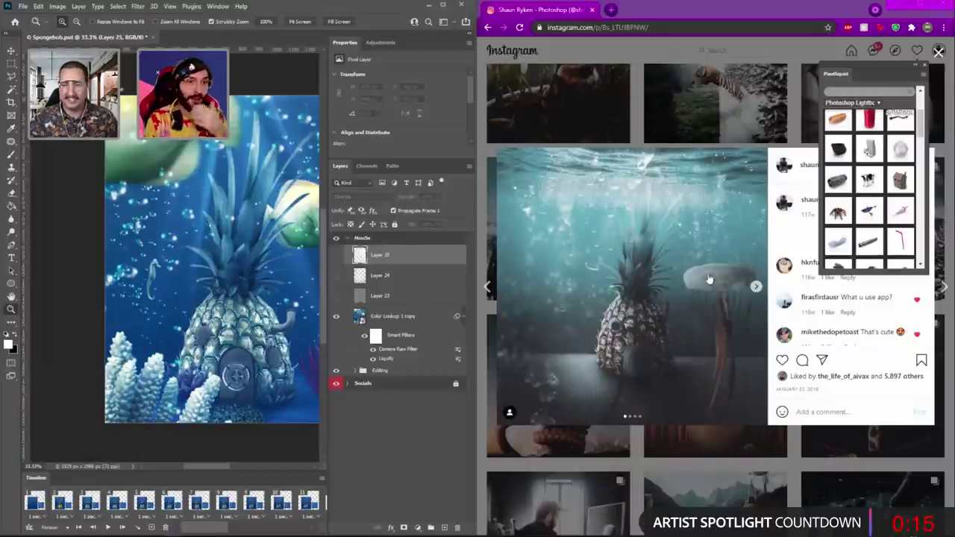
Page through the pineapple post's slides to the memorial slide and back, then close it.
{"action": "left_click", "coordinate": [756, 287]}
{"action": "left_click", "coordinate": [756, 287]}
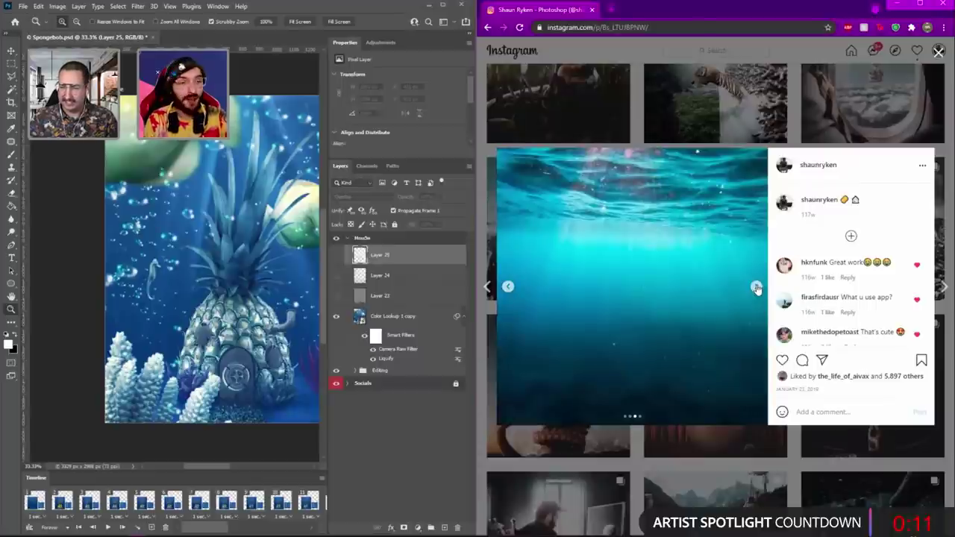
{"action": "left_click", "coordinate": [756, 287]}
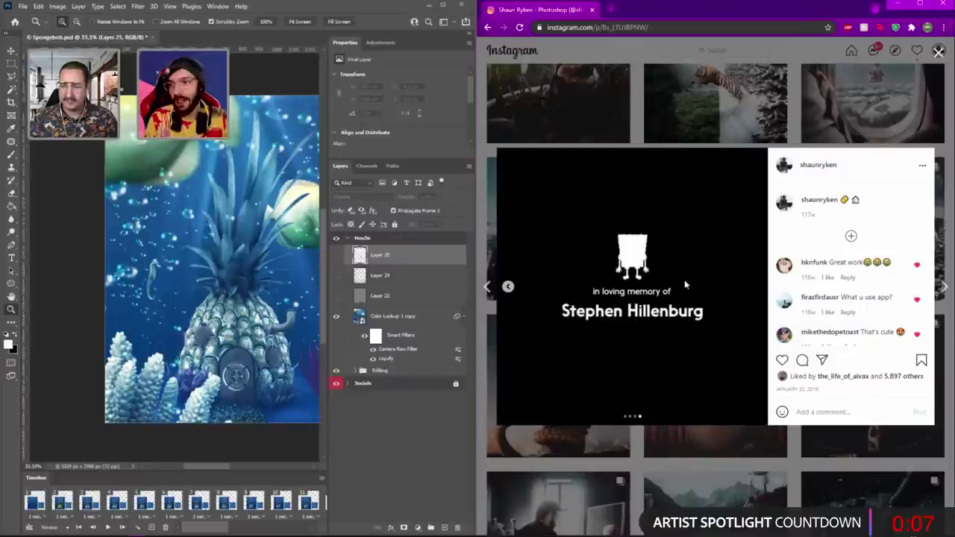
{"action": "left_click", "coordinate": [508, 287]}
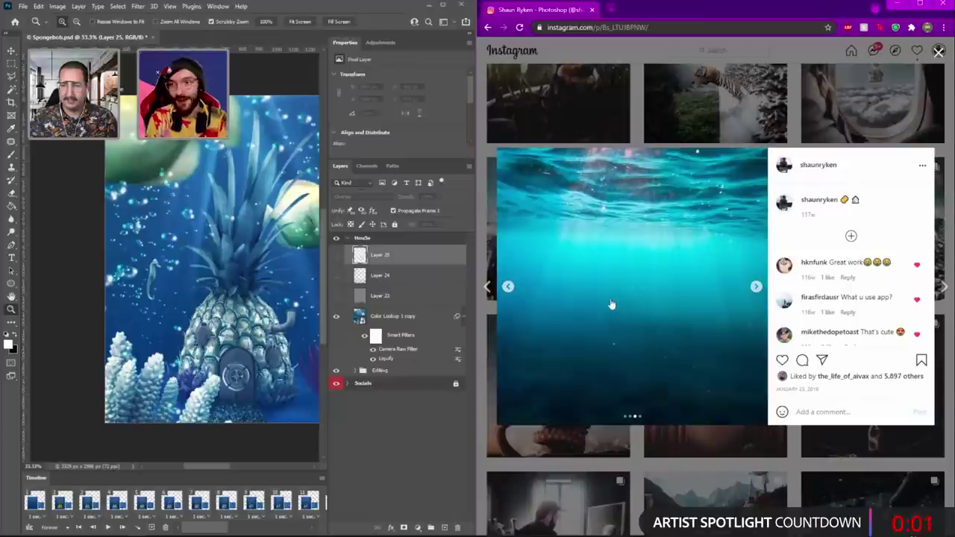
{"action": "left_click", "coordinate": [507, 287]}
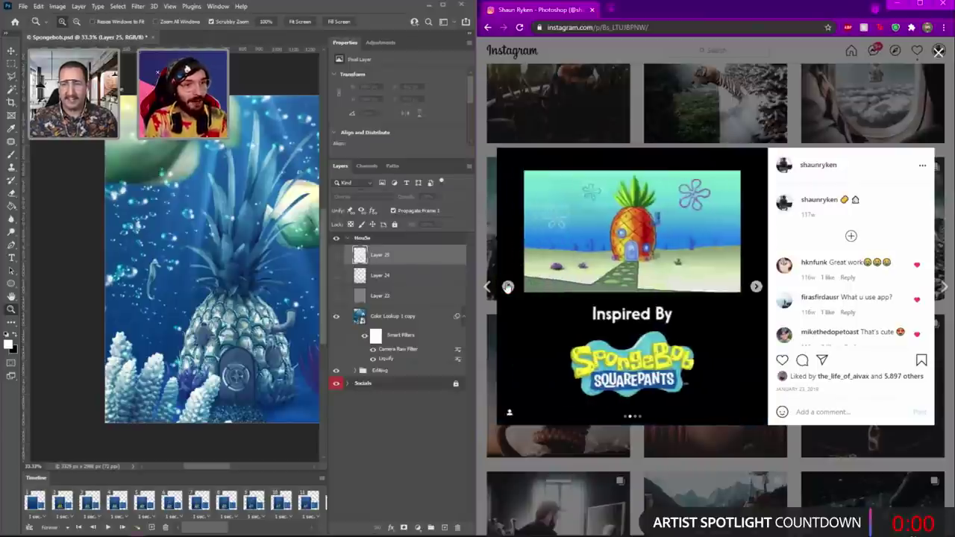
{"action": "left_click", "coordinate": [508, 287]}
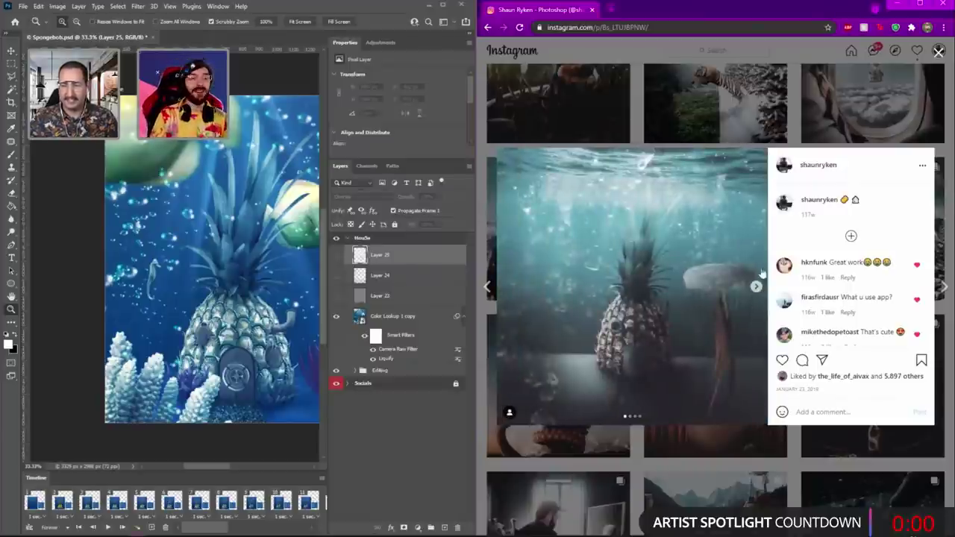
{"action": "left_click", "coordinate": [755, 101]}
View the diving penguin post's slides through its final video, then close Chrome.
{"action": "scroll", "coordinate": [719, 257], "scroll_direction": "down", "scroll_amount": 15}
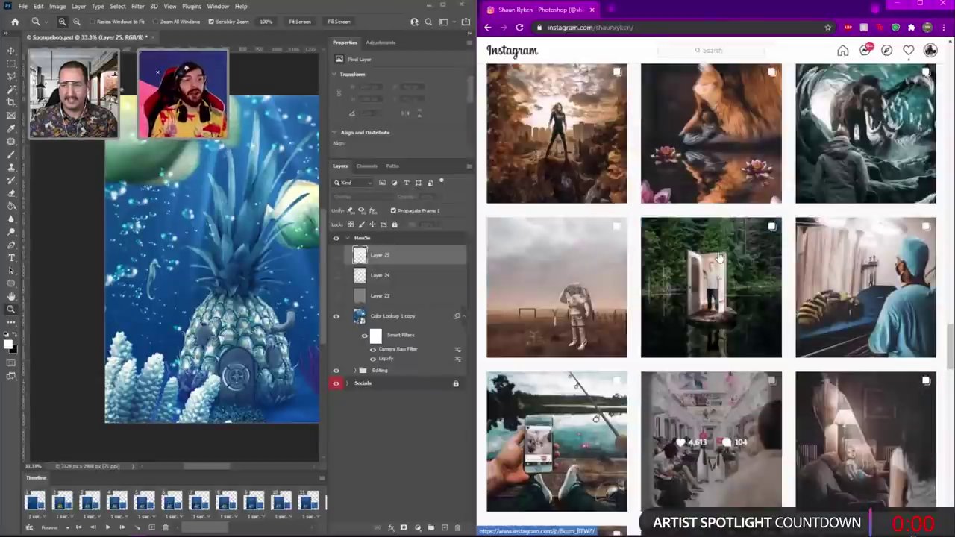
{"action": "scroll", "coordinate": [732, 288], "scroll_direction": "up", "scroll_amount": 2}
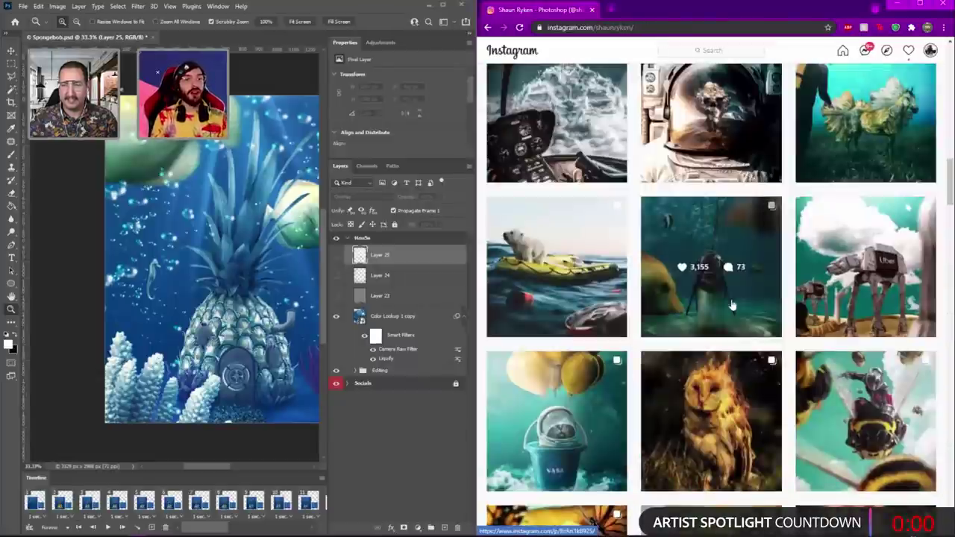
{"action": "left_click", "coordinate": [736, 287]}
{"action": "left_click", "coordinate": [740, 288]}
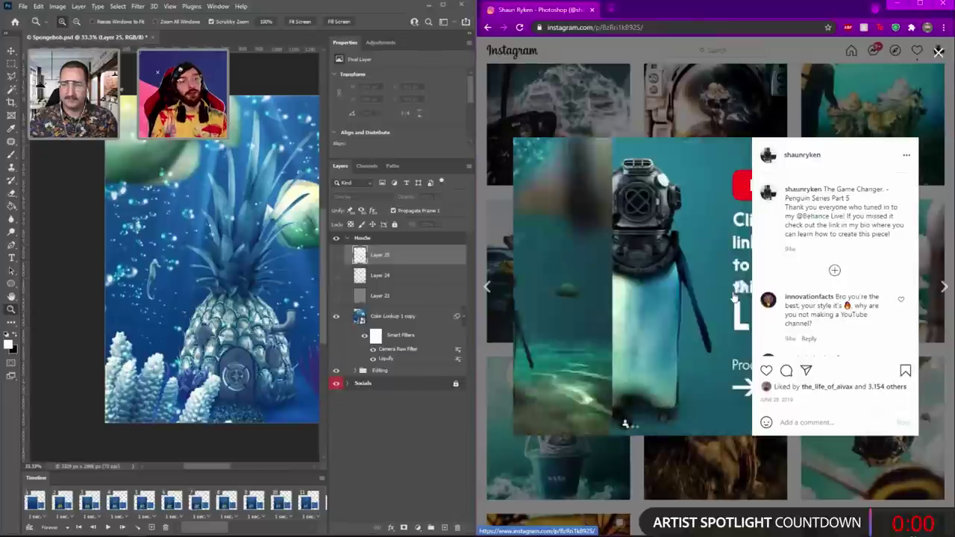
{"action": "left_click", "coordinate": [736, 294]}
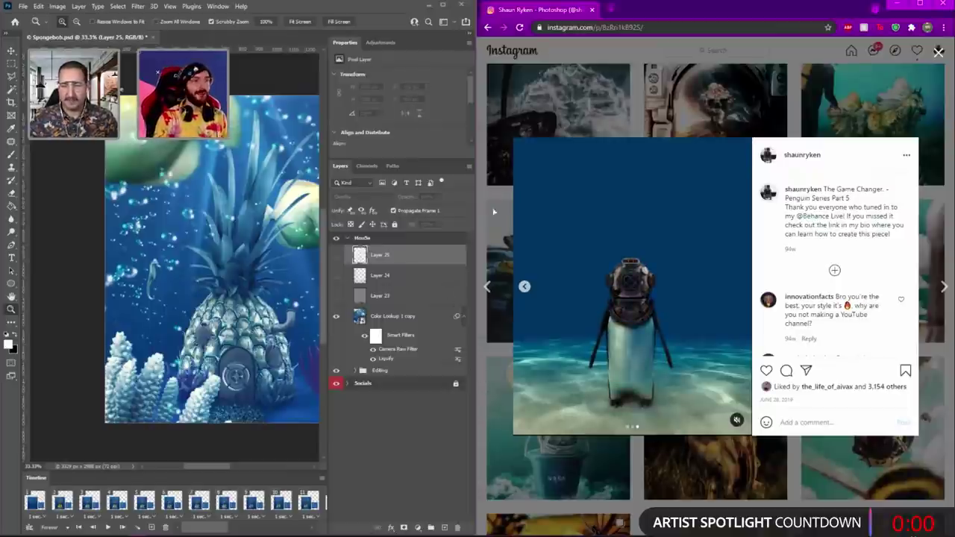
{"action": "left_click", "coordinate": [940, 5]}
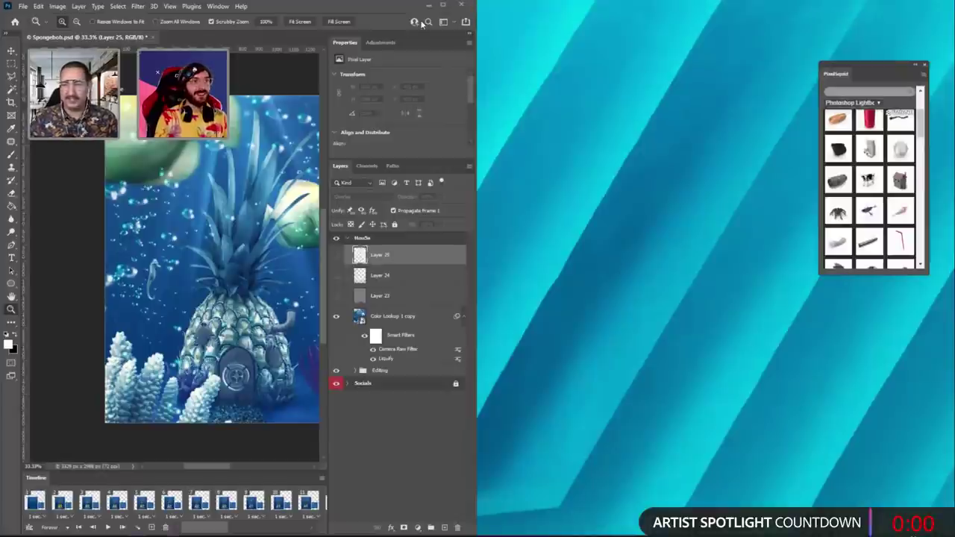
Maximize the Photoshop window so Spongebob.psd fills the screen.
{"action": "left_click", "coordinate": [452, 5]}
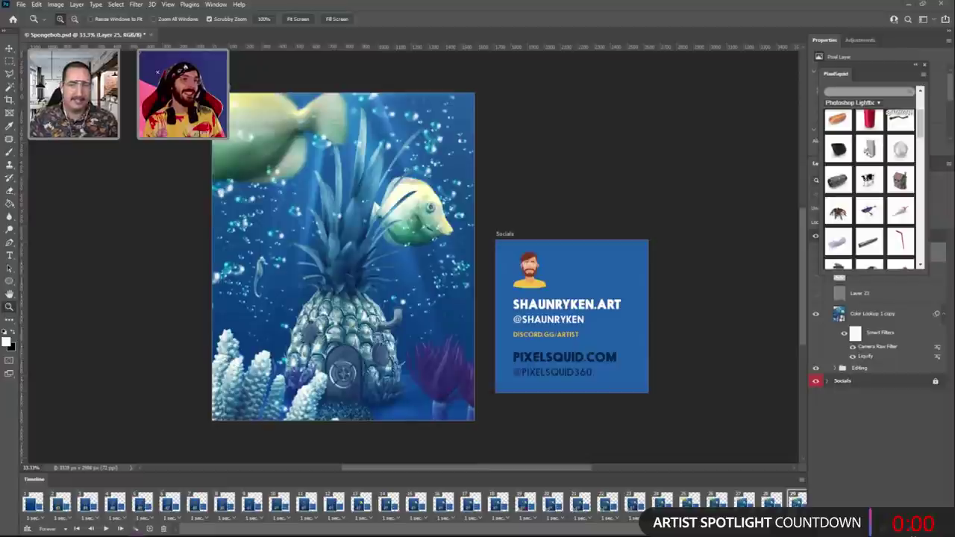
Switch to the Chrome window showing the artist's Behance profile.
{"action": "key", "text": "alt+Tab"}
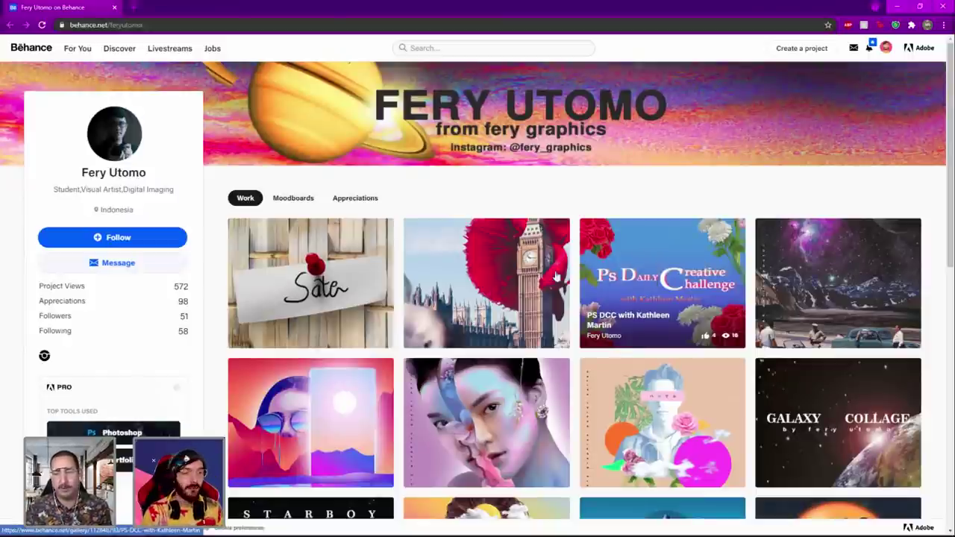
Scroll the Behance Work grid down to 'The Astronaut' and 'Photo Composite' projects.
{"action": "scroll", "coordinate": [549, 283], "scroll_direction": "down", "scroll_amount": 2}
{"action": "scroll", "coordinate": [549, 282], "scroll_direction": "down", "scroll_amount": 2}
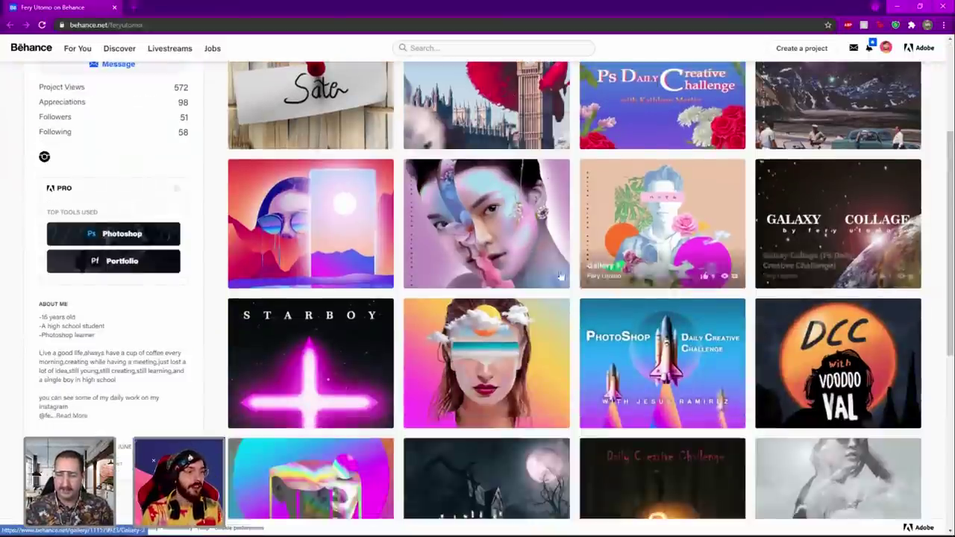
{"action": "scroll", "coordinate": [492, 262], "scroll_direction": "up", "scroll_amount": 4}
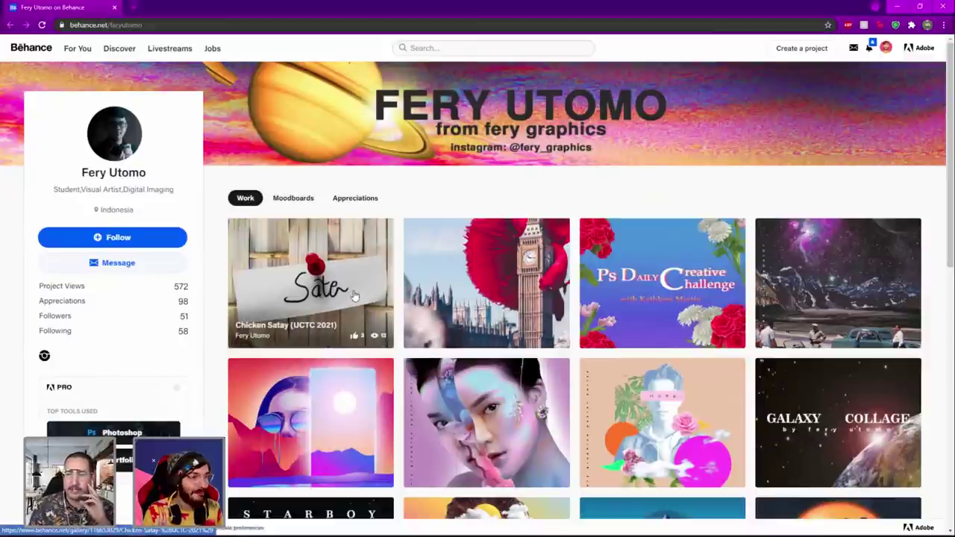
{"action": "scroll", "coordinate": [358, 299], "scroll_direction": "down", "scroll_amount": 10}
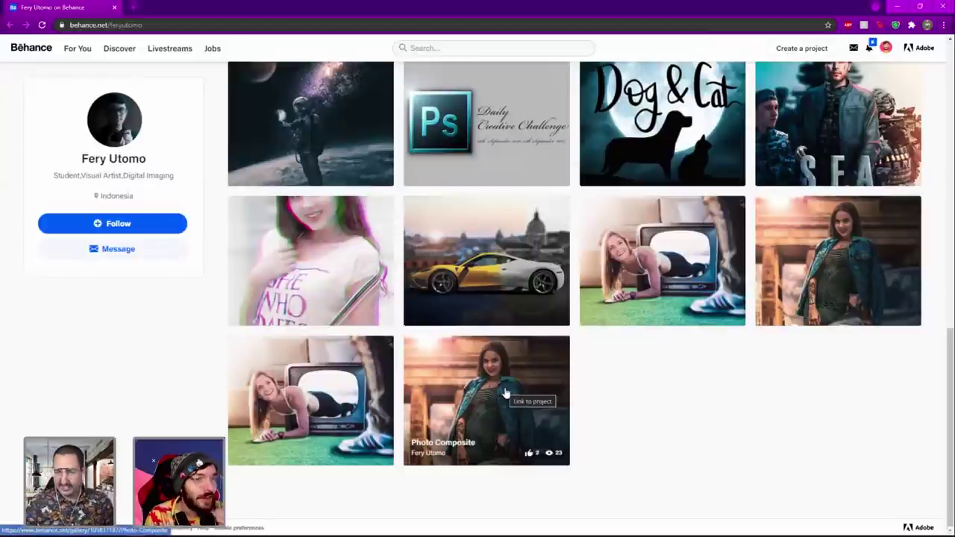
Open the 'Photo Composite' project and scroll down through its images.
{"action": "left_click", "coordinate": [505, 394]}
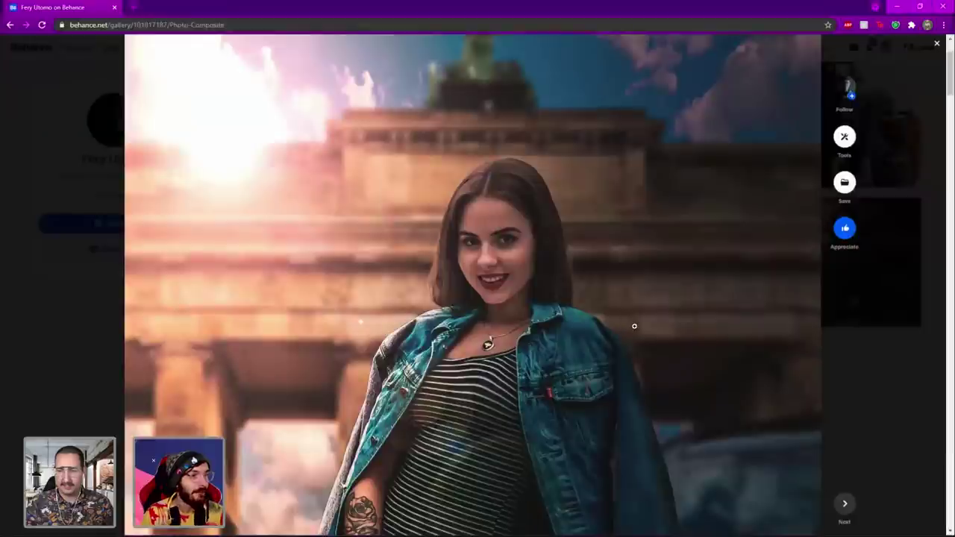
{"action": "scroll", "coordinate": [614, 316], "scroll_direction": "down", "scroll_amount": 3}
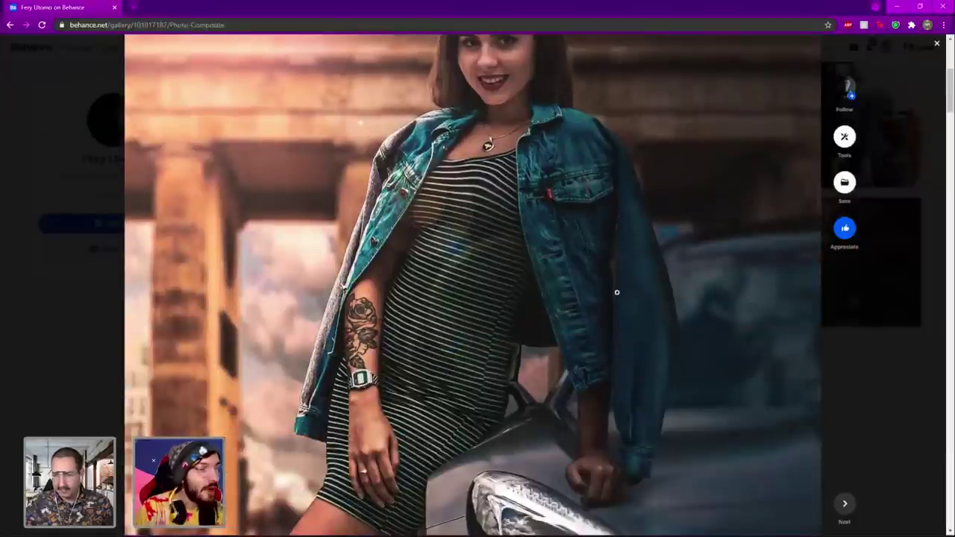
{"action": "scroll", "coordinate": [616, 287], "scroll_direction": "down", "scroll_amount": 3}
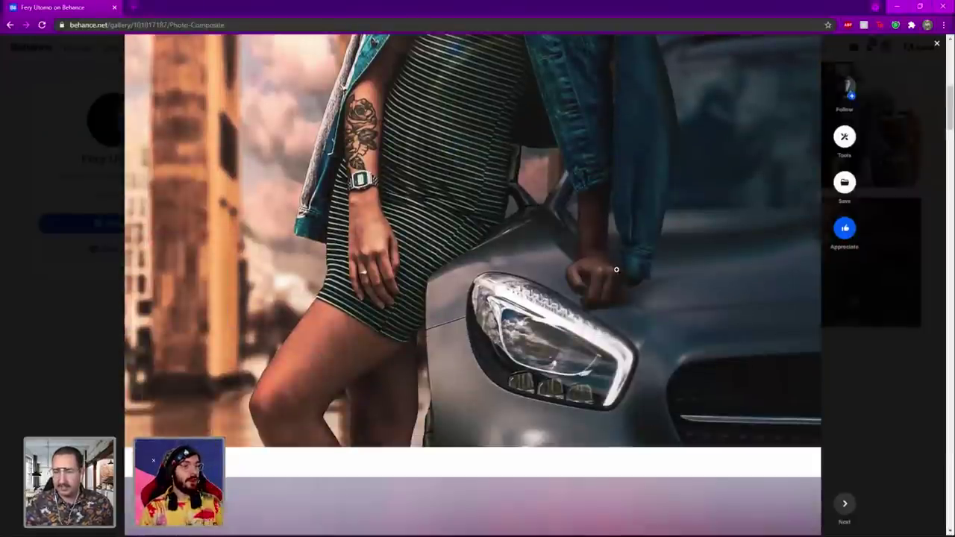
{"action": "scroll", "coordinate": [617, 271], "scroll_direction": "down", "scroll_amount": 6}
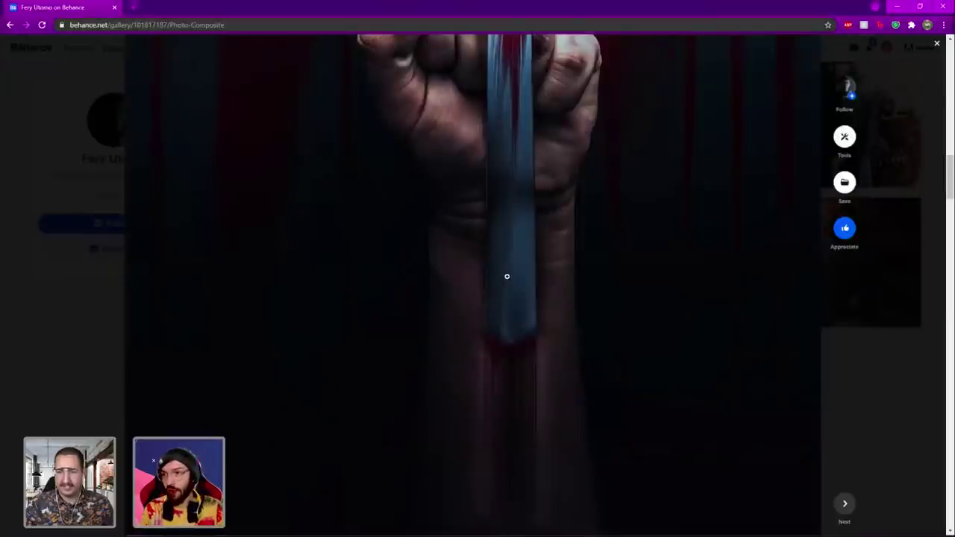
{"action": "scroll", "coordinate": [583, 320], "scroll_direction": "down", "scroll_amount": 5}
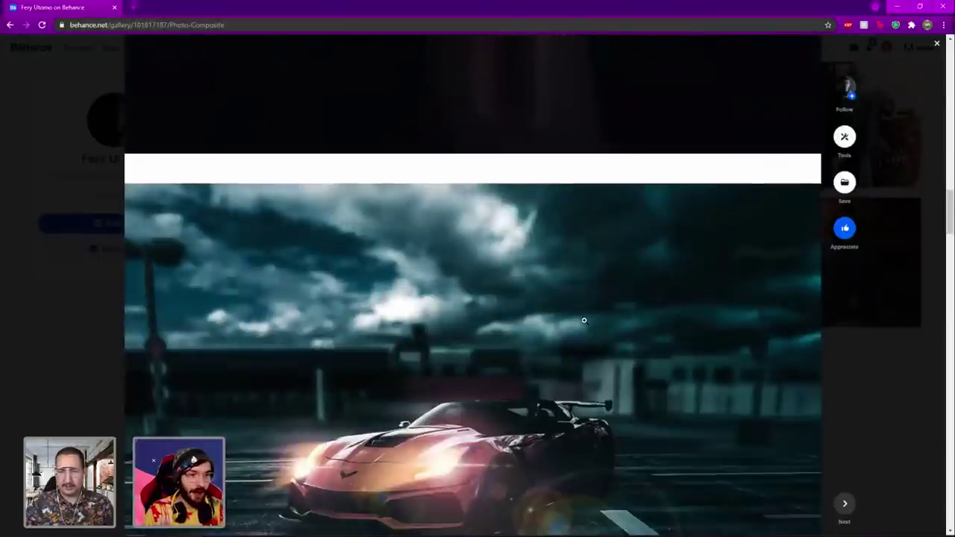
Scroll back up to the composite of the woman leaning on the car.
{"action": "scroll", "coordinate": [584, 320], "scroll_direction": "up", "scroll_amount": 5}
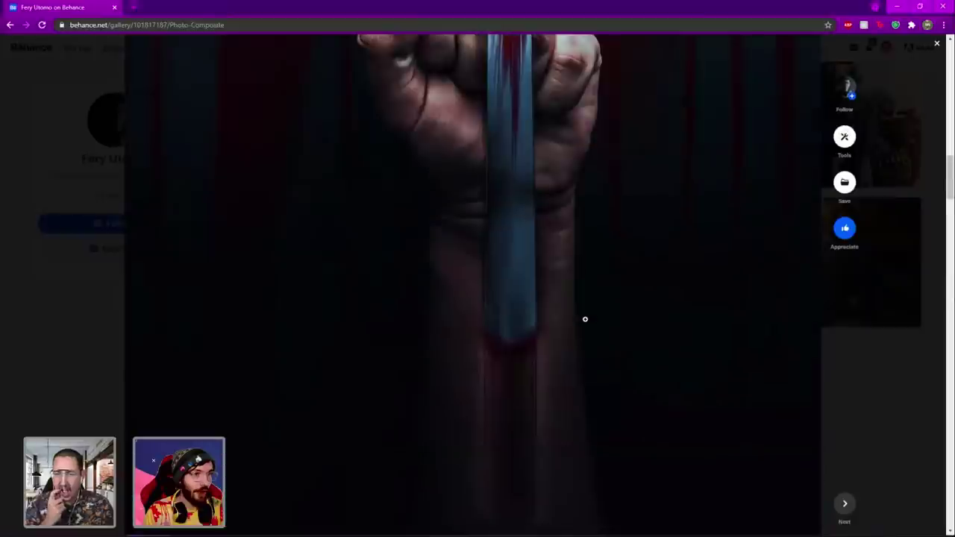
{"action": "scroll", "coordinate": [587, 317], "scroll_direction": "up", "scroll_amount": 5}
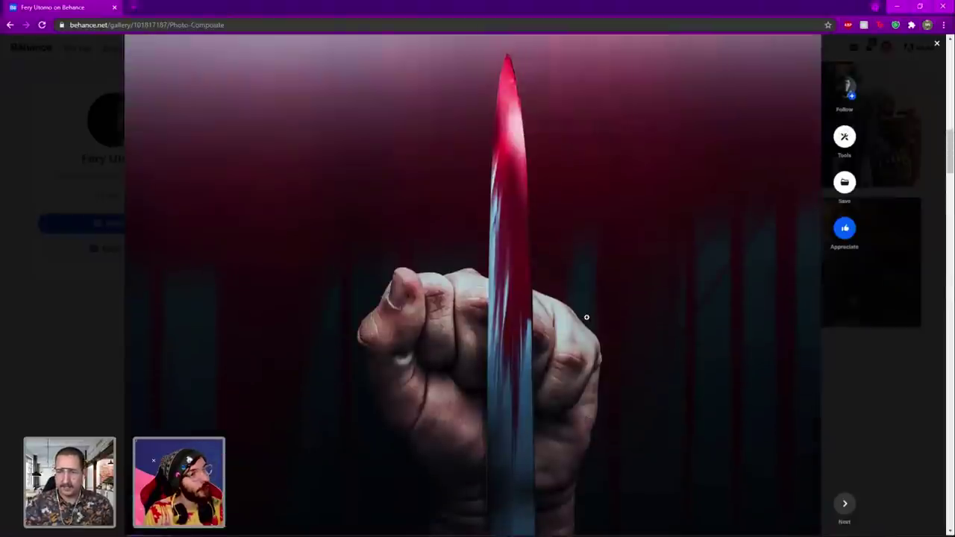
{"action": "scroll", "coordinate": [587, 318], "scroll_direction": "up", "scroll_amount": 3}
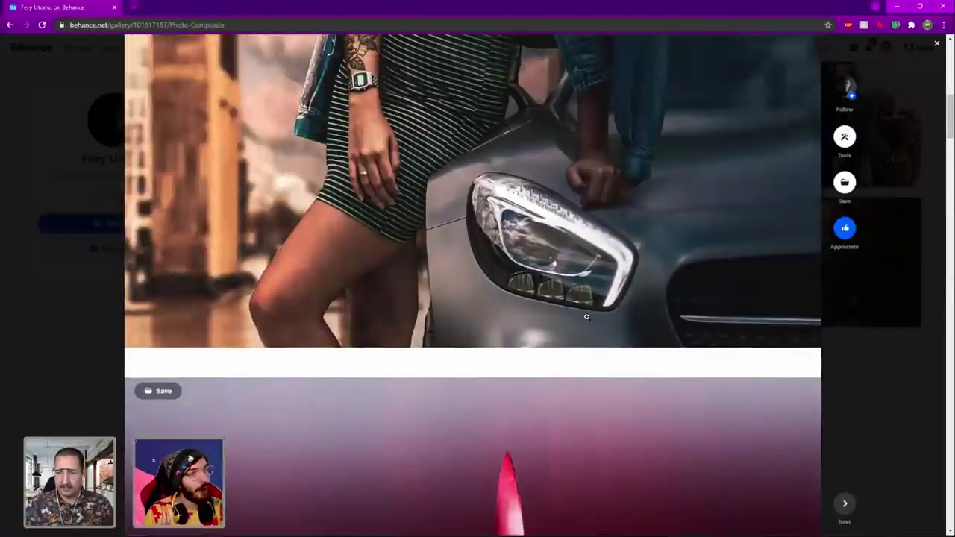
{"action": "scroll", "coordinate": [587, 317], "scroll_direction": "up", "scroll_amount": 3}
{"action": "scroll", "coordinate": [587, 318], "scroll_direction": "up", "scroll_amount": 3}
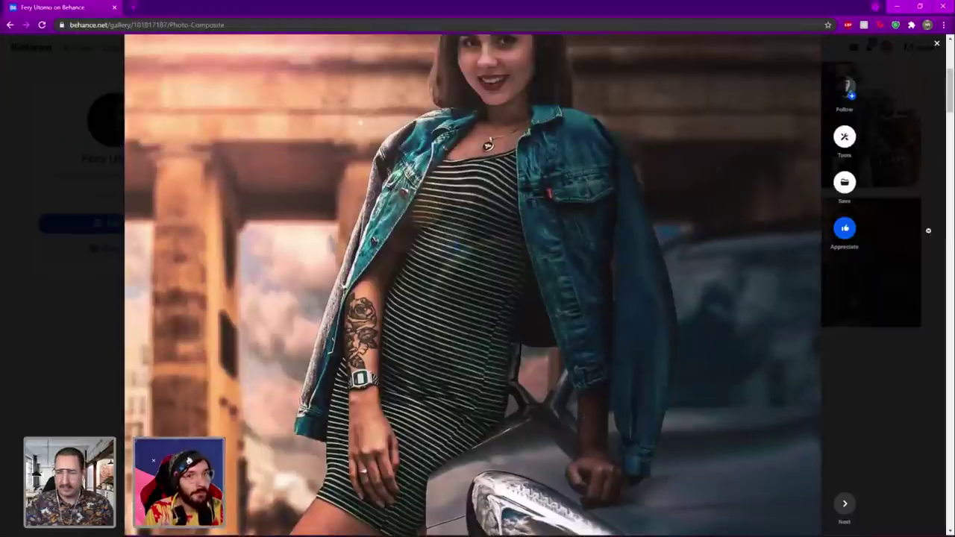
{"action": "left_click_drag", "start_coordinate": [951, 98], "coordinate": [951, 73]}
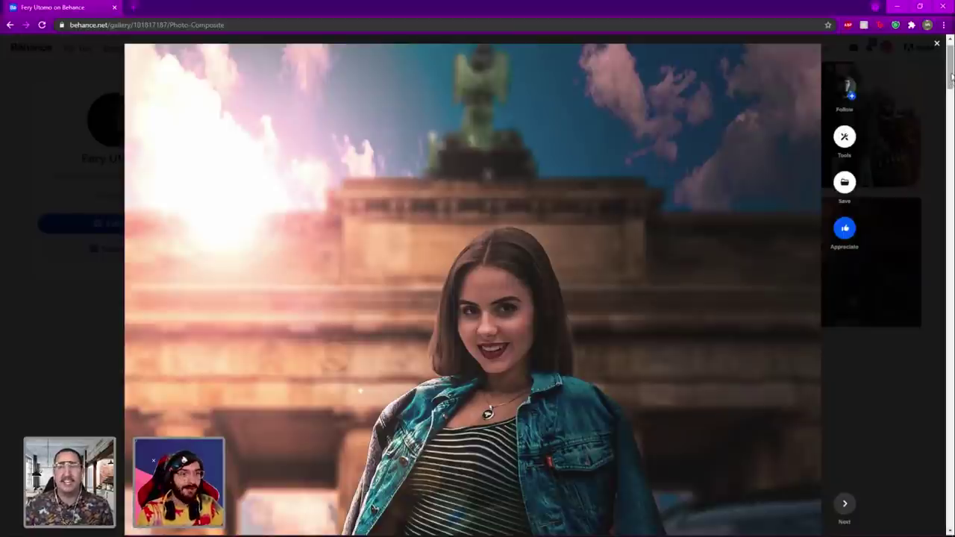
Scroll down the Photo Composite project to the fist gripping a blood-red knife.
{"action": "scroll", "coordinate": [950, 81], "scroll_direction": "down", "scroll_amount": 1}
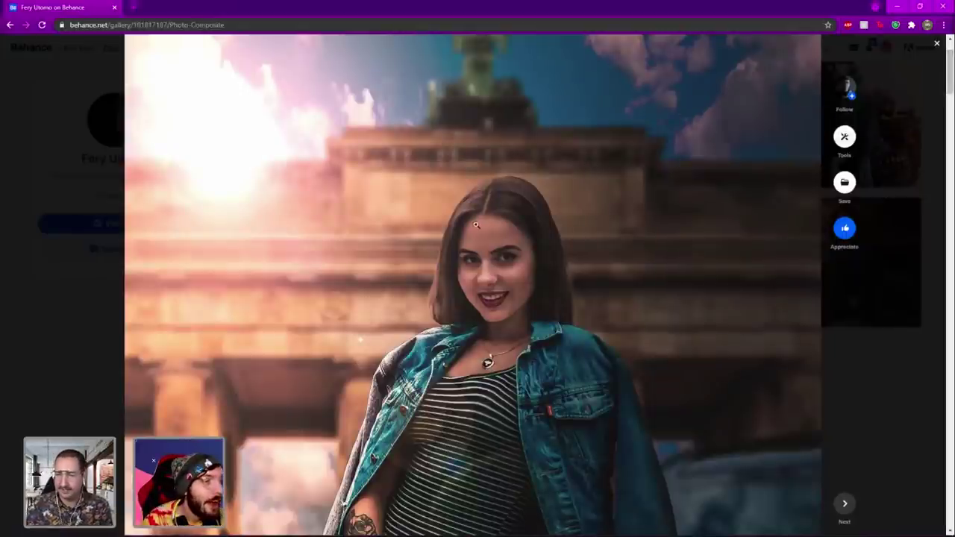
{"action": "scroll", "coordinate": [521, 308], "scroll_direction": "down", "scroll_amount": 2}
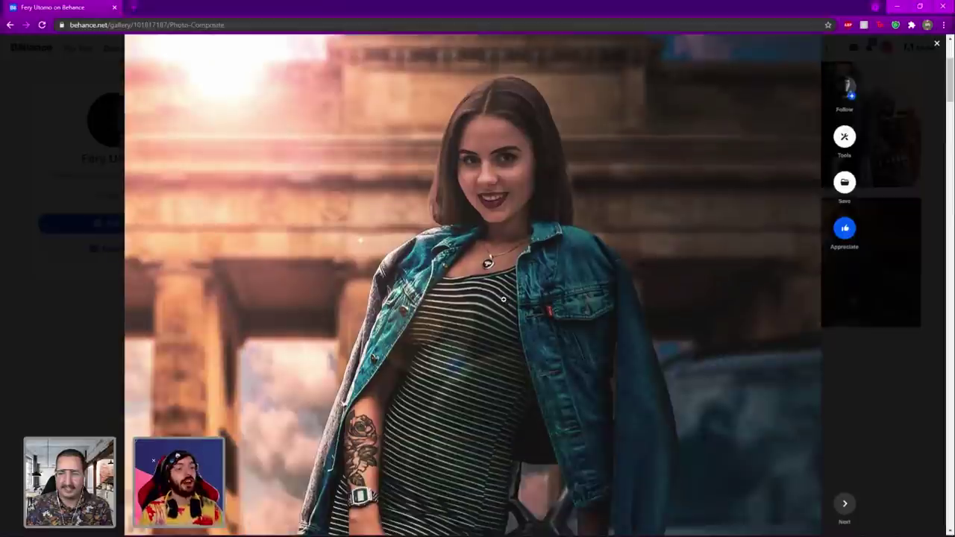
{"action": "scroll", "coordinate": [500, 302], "scroll_direction": "down", "scroll_amount": 2}
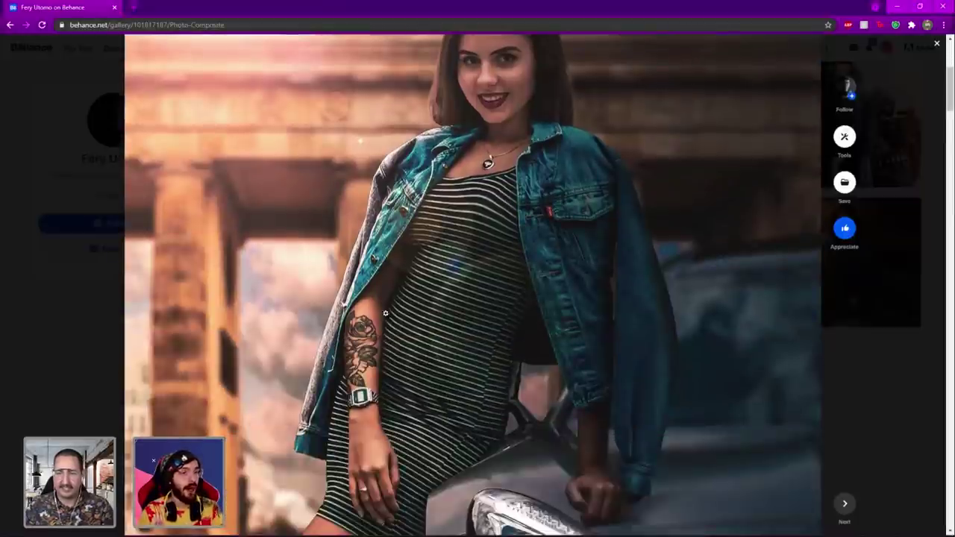
{"action": "scroll", "coordinate": [466, 302], "scroll_direction": "up", "scroll_amount": 2}
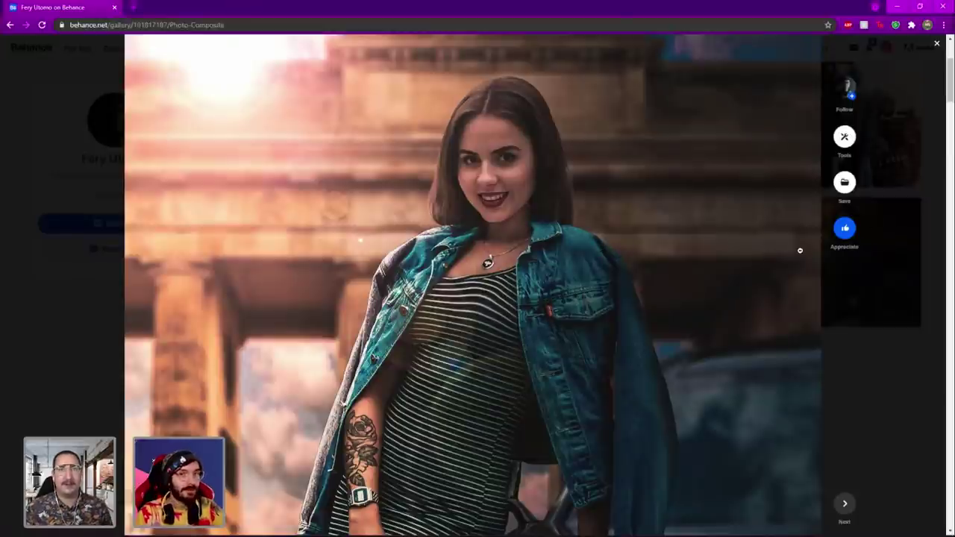
{"action": "left_click_drag", "start_coordinate": [950, 97], "coordinate": [953, 157]}
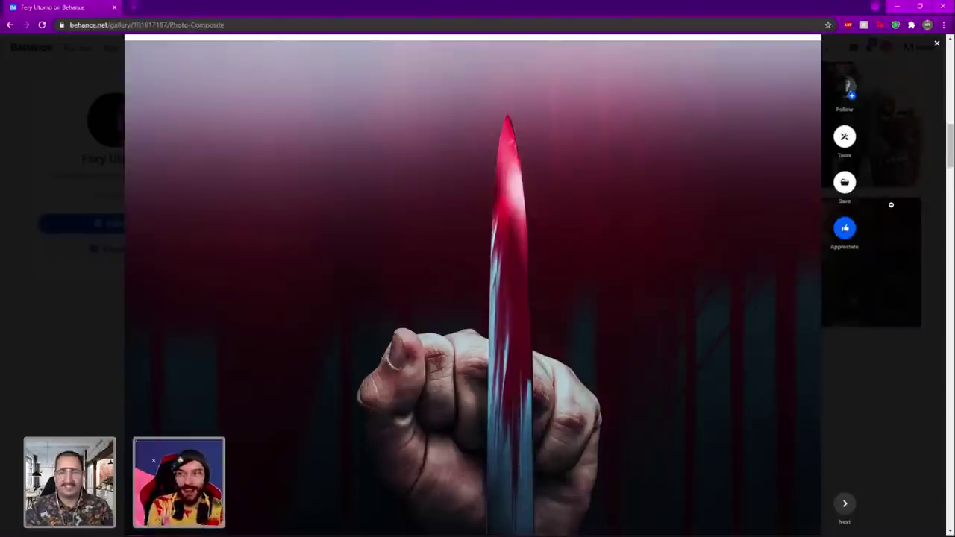
Scroll back and forth through the Photo Composite images past the car composite.
{"action": "scroll", "coordinate": [687, 299], "scroll_direction": "down", "scroll_amount": 1}
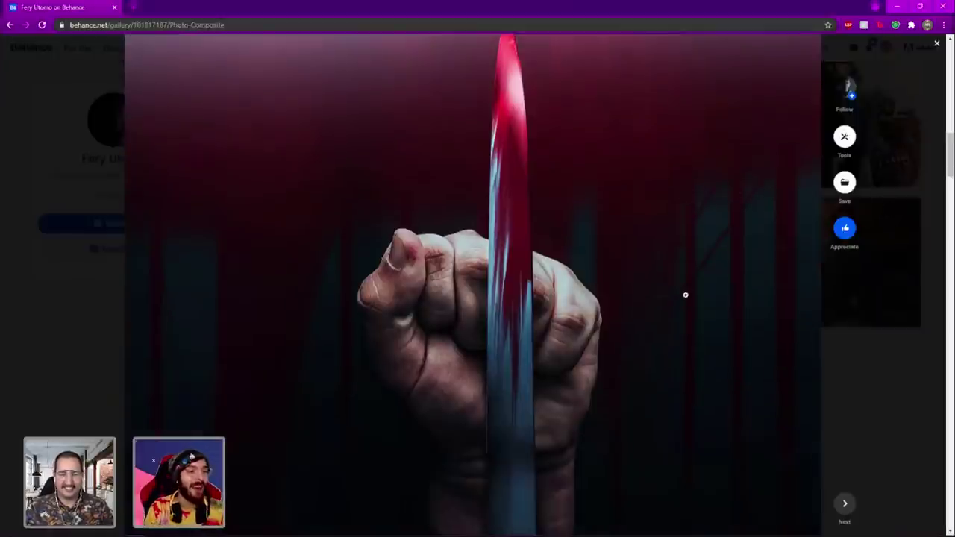
{"action": "scroll", "coordinate": [686, 295], "scroll_direction": "down", "scroll_amount": 1}
{"action": "scroll", "coordinate": [657, 314], "scroll_direction": "down", "scroll_amount": 1}
{"action": "scroll", "coordinate": [674, 309], "scroll_direction": "up", "scroll_amount": 1}
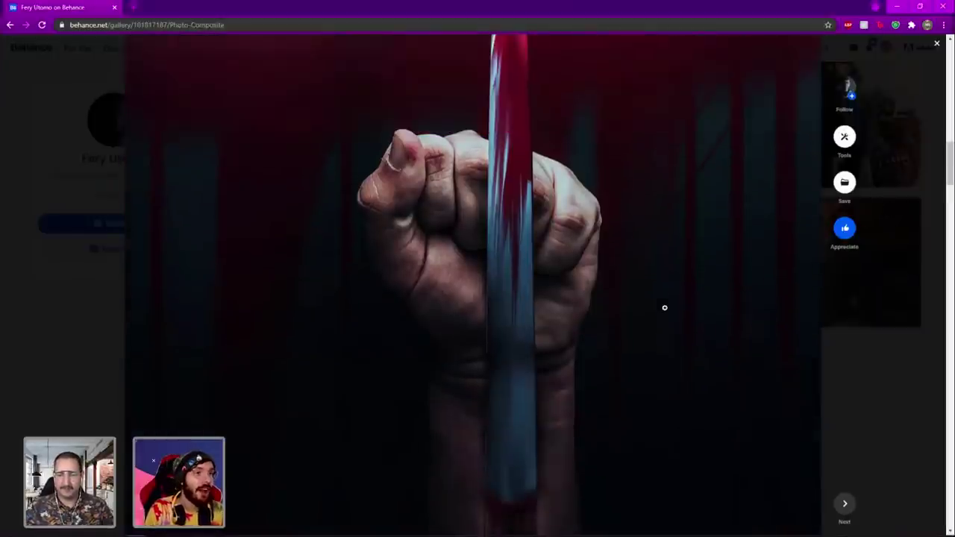
{"action": "scroll", "coordinate": [665, 308], "scroll_direction": "up", "scroll_amount": 2}
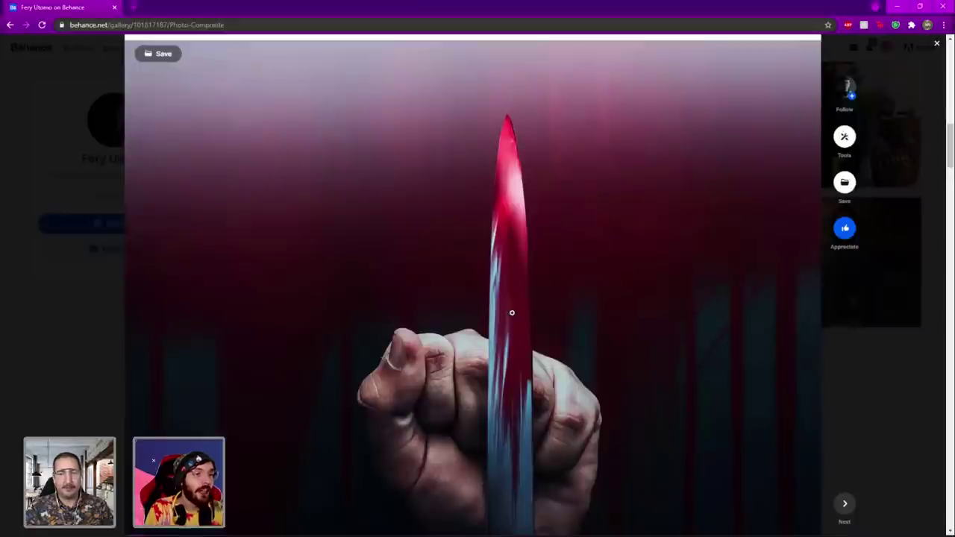
{"action": "scroll", "coordinate": [661, 358], "scroll_direction": "down", "scroll_amount": 4}
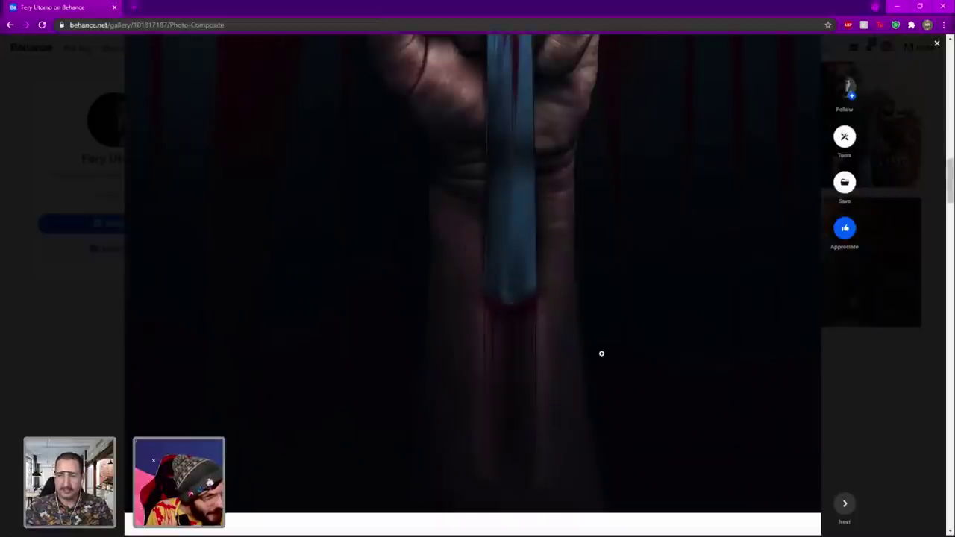
{"action": "scroll", "coordinate": [602, 353], "scroll_direction": "down", "scroll_amount": 1}
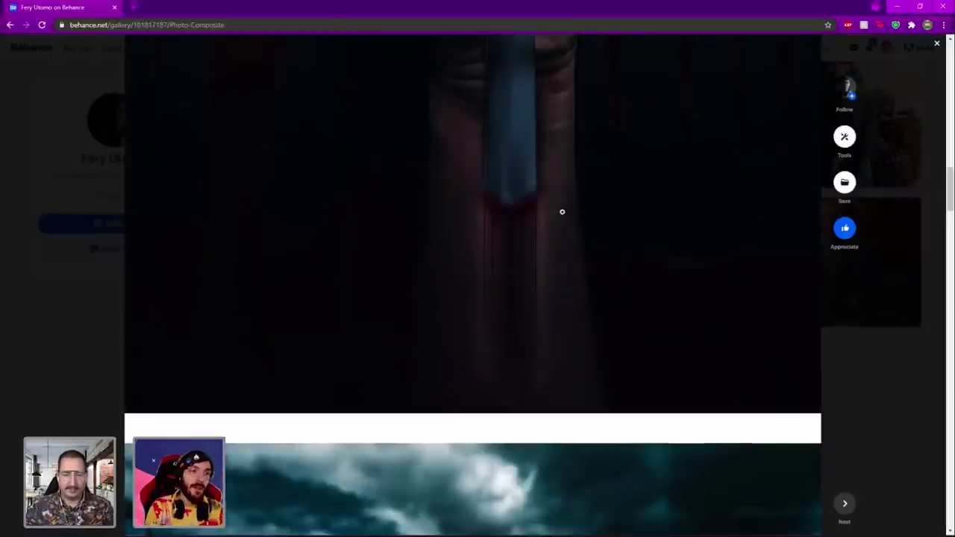
{"action": "scroll", "coordinate": [533, 270], "scroll_direction": "up", "scroll_amount": 1}
{"action": "scroll", "coordinate": [532, 270], "scroll_direction": "up", "scroll_amount": 2}
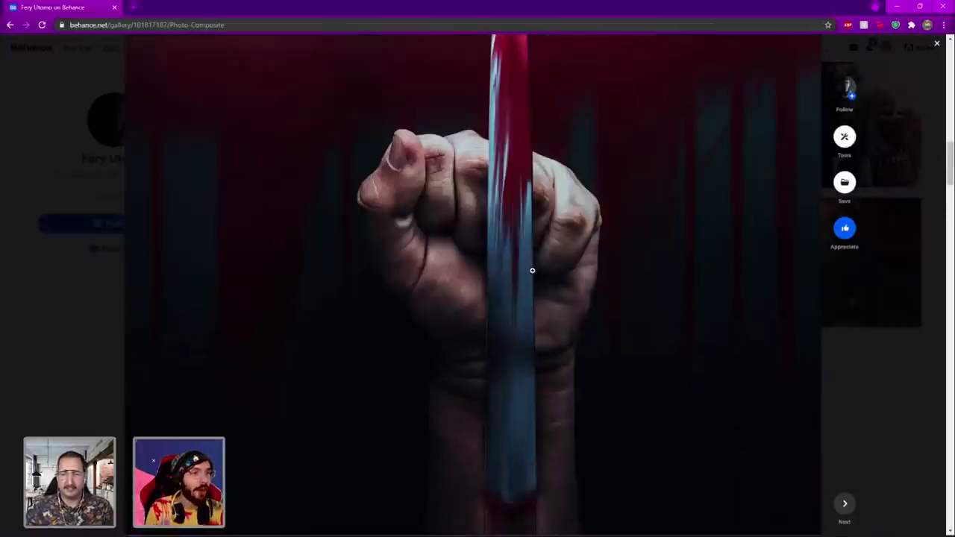
{"action": "scroll", "coordinate": [531, 269], "scroll_direction": "down", "scroll_amount": 2}
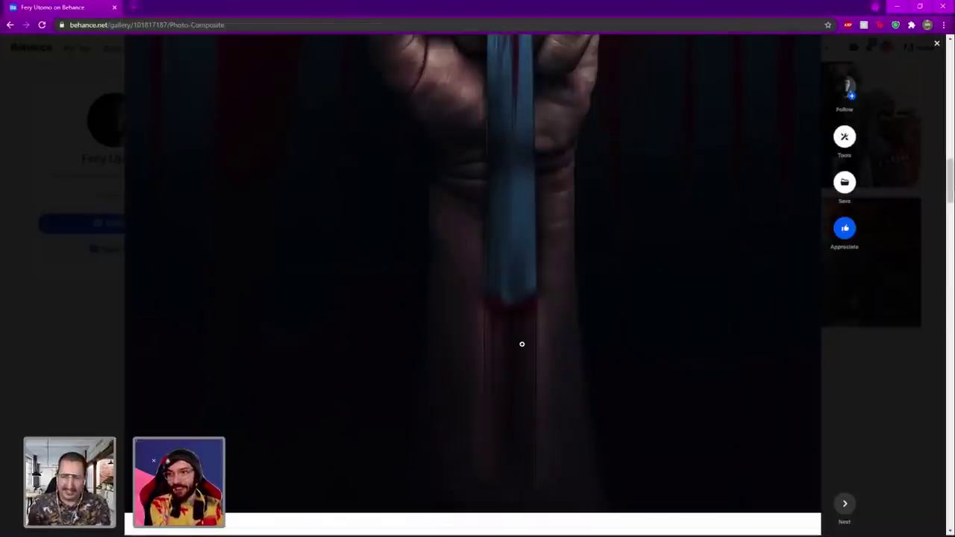
{"action": "scroll", "coordinate": [522, 344], "scroll_direction": "up", "scroll_amount": 3}
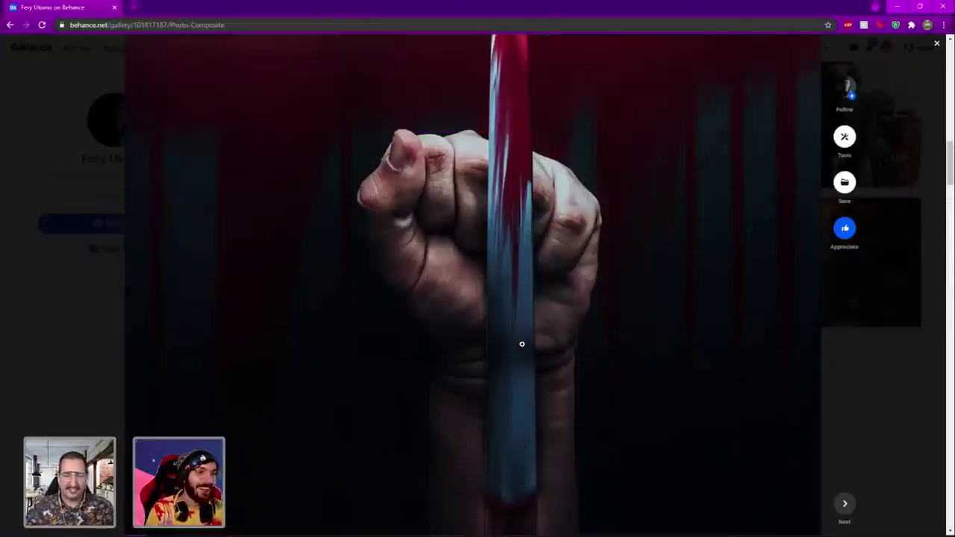
{"action": "scroll", "coordinate": [526, 341], "scroll_direction": "up", "scroll_amount": 1}
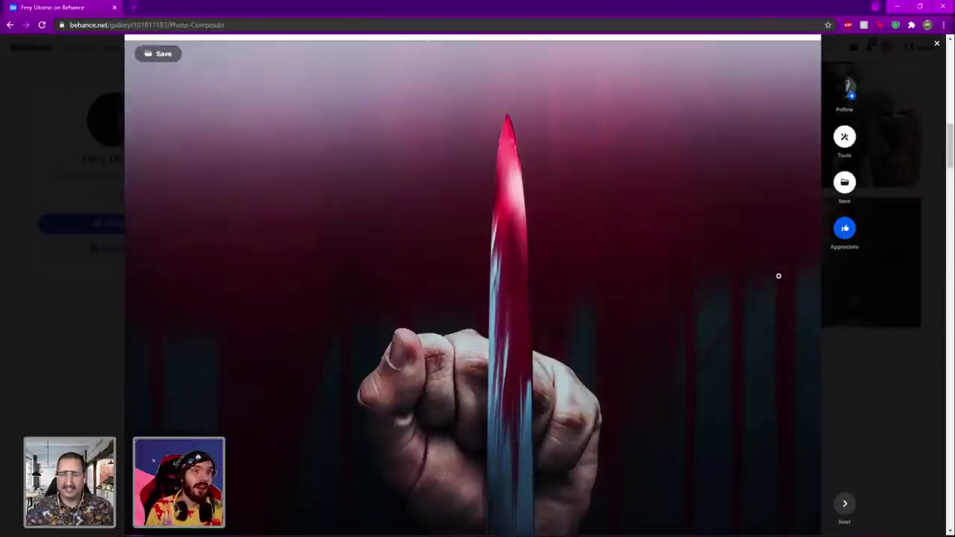
{"action": "scroll", "coordinate": [951, 158], "scroll_direction": "down", "scroll_amount": 1}
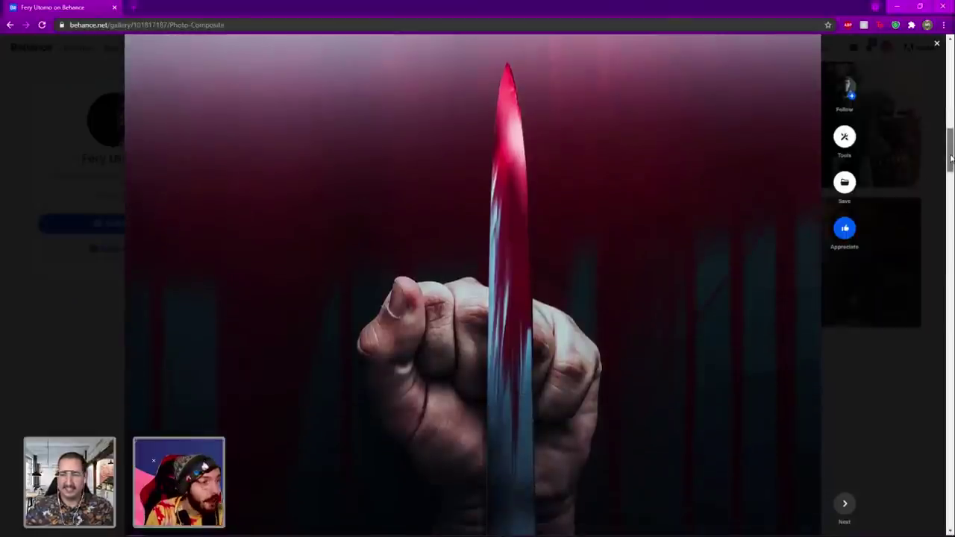
{"action": "scroll", "coordinate": [950, 160], "scroll_direction": "down", "scroll_amount": 3}
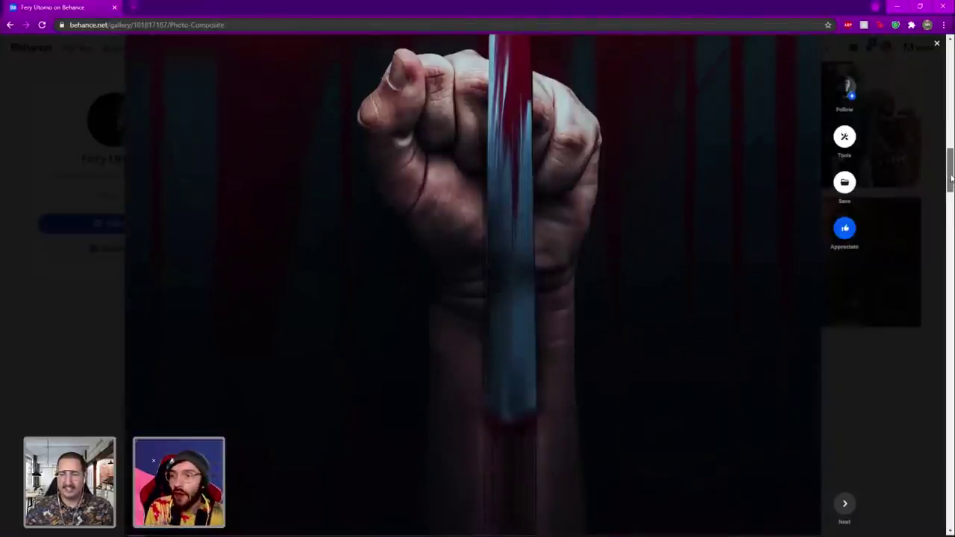
{"action": "scroll", "coordinate": [951, 177], "scroll_direction": "down", "scroll_amount": 1}
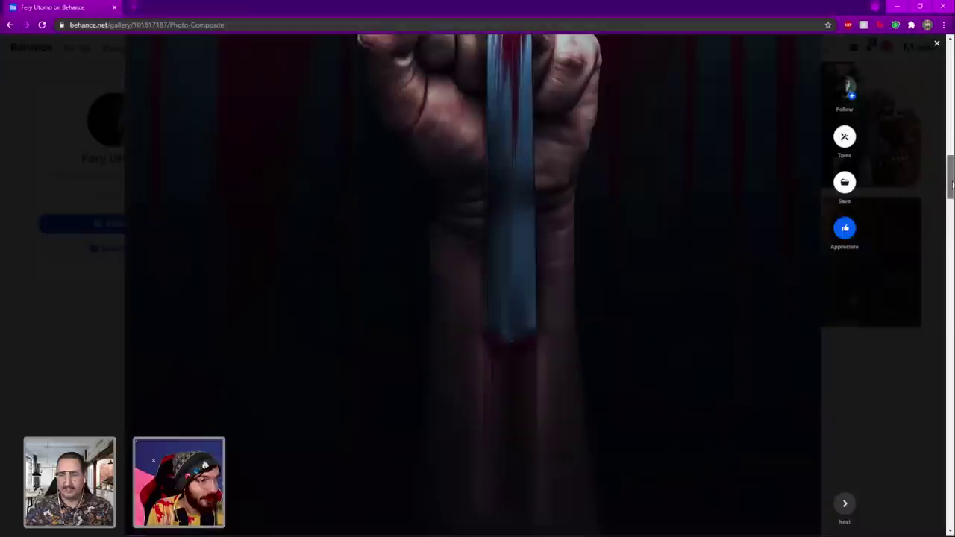
{"action": "left_click_drag", "start_coordinate": [951, 185], "coordinate": [952, 224]}
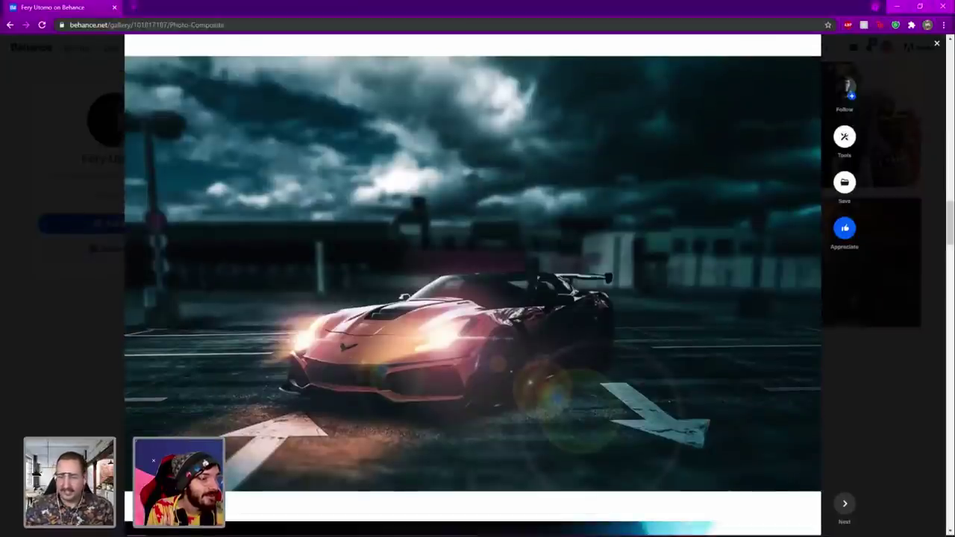
{"action": "scroll", "coordinate": [909, 270], "scroll_direction": "down", "scroll_amount": 1}
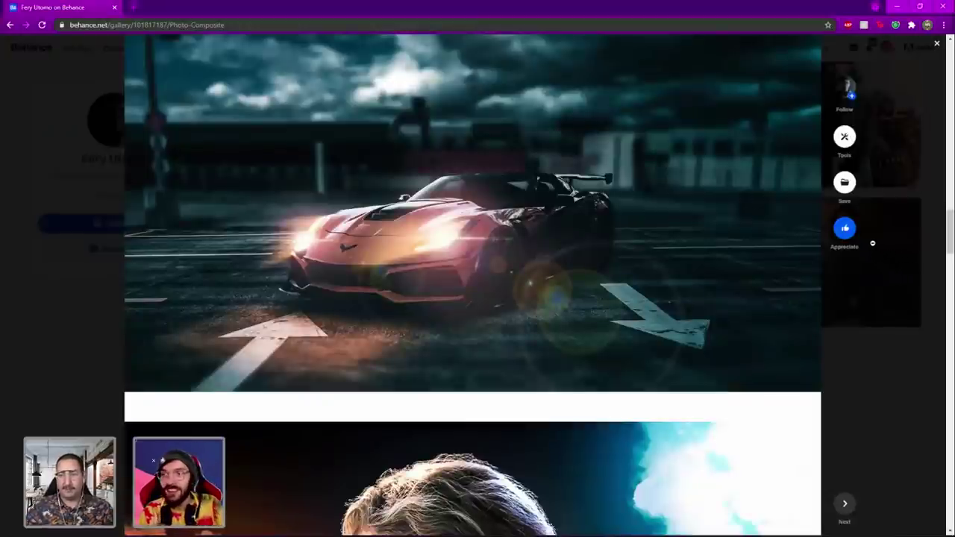
{"action": "scroll", "coordinate": [689, 260], "scroll_direction": "up", "scroll_amount": 1}
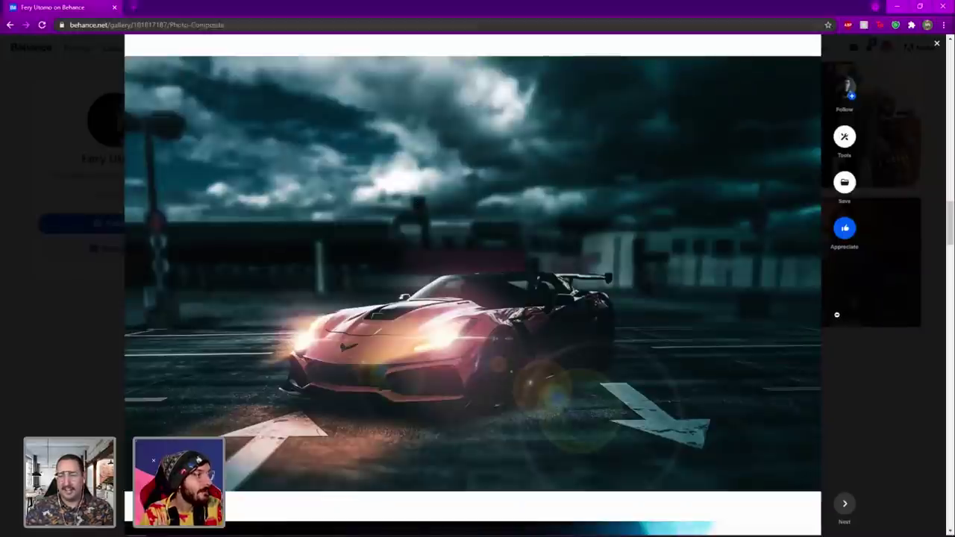
Close the project viewer, return to the profile gallery, and open 'Beautiful City of London'.
{"action": "left_click", "coordinate": [890, 323]}
{"action": "scroll", "coordinate": [701, 299], "scroll_direction": "up", "scroll_amount": 5}
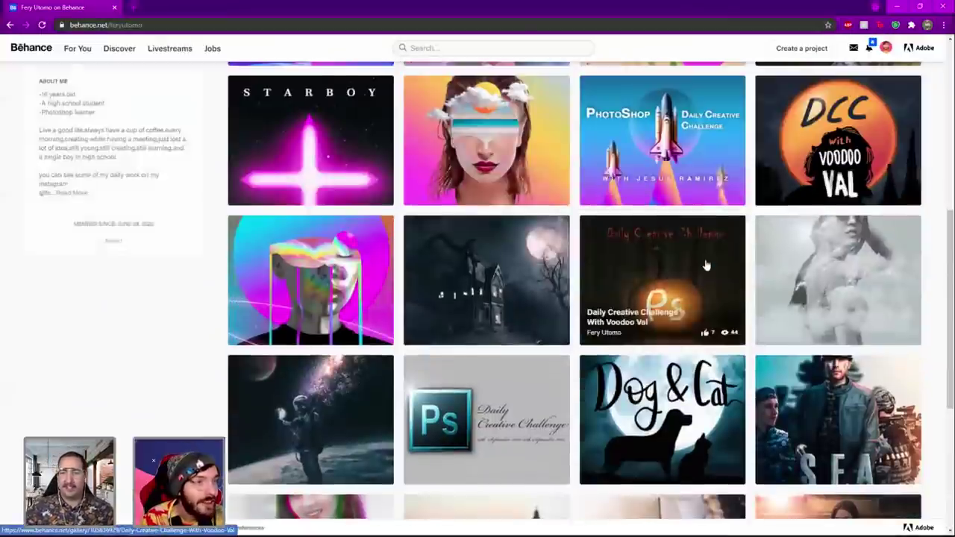
{"action": "scroll", "coordinate": [707, 265], "scroll_direction": "up", "scroll_amount": 2}
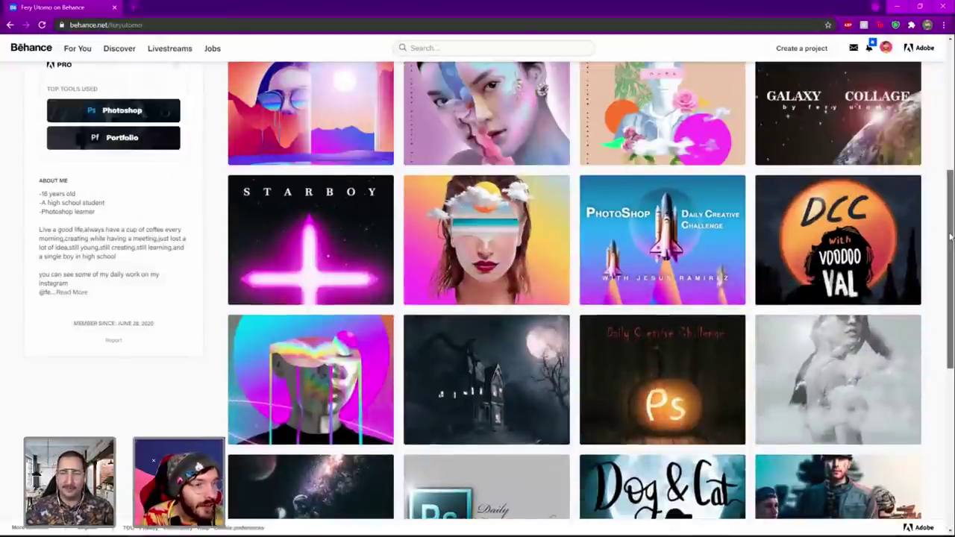
{"action": "left_click_drag", "start_coordinate": [950, 237], "coordinate": [918, 131]}
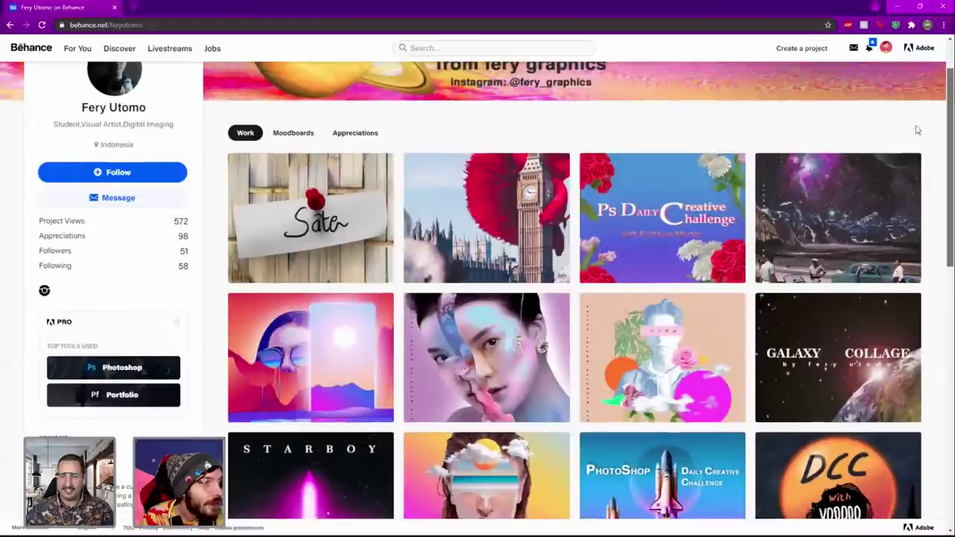
{"action": "left_click", "coordinate": [532, 196]}
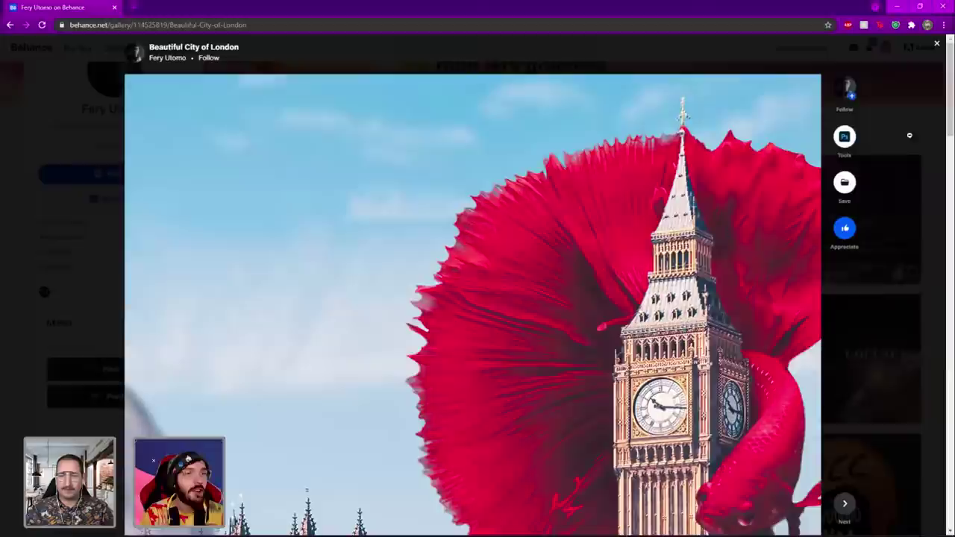
Scroll past the Big Ben betta fish image to the plain Big Ben and Parliament photo.
{"action": "left_click_drag", "start_coordinate": [950, 114], "coordinate": [951, 162]}
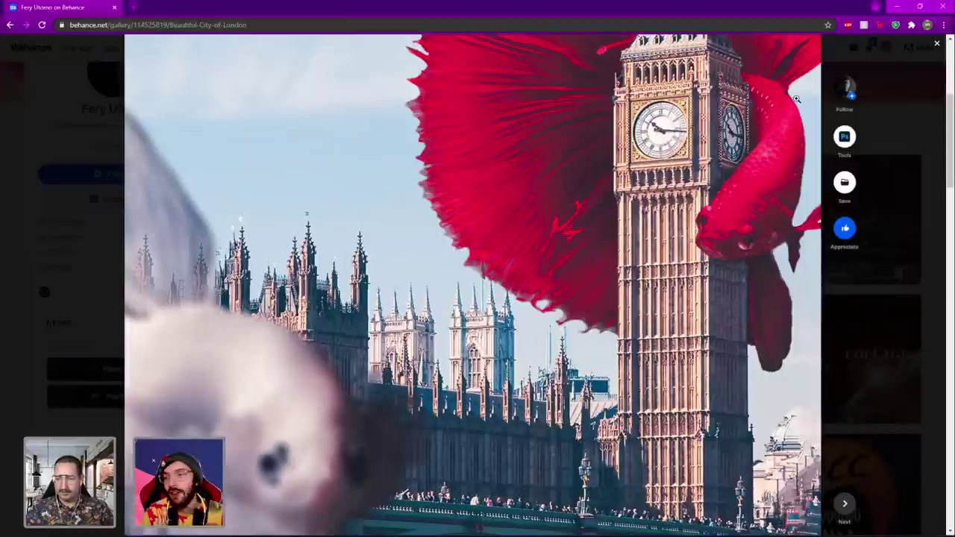
{"action": "scroll", "coordinate": [797, 99], "scroll_direction": "up", "scroll_amount": 3}
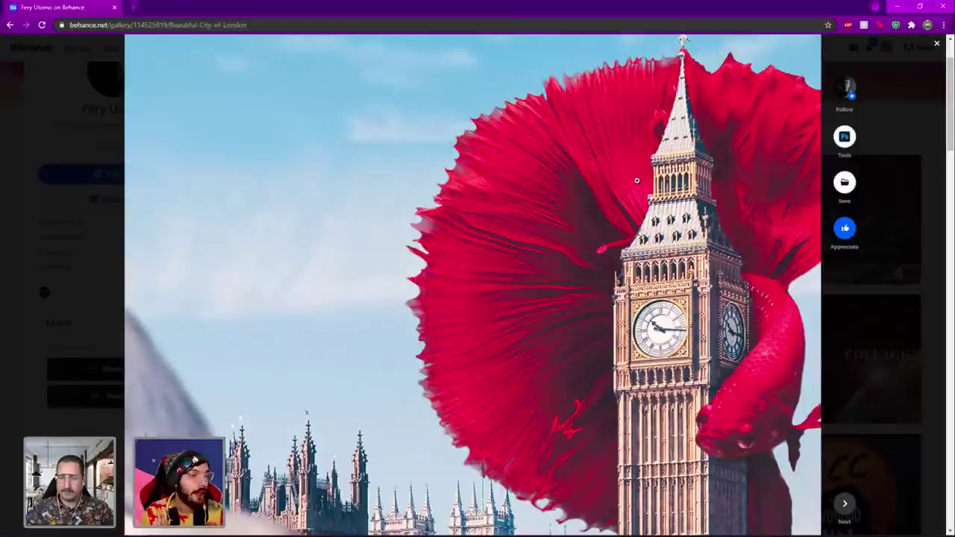
{"action": "scroll", "coordinate": [634, 181], "scroll_direction": "down", "scroll_amount": 4}
{"action": "scroll", "coordinate": [634, 181], "scroll_direction": "down", "scroll_amount": 1}
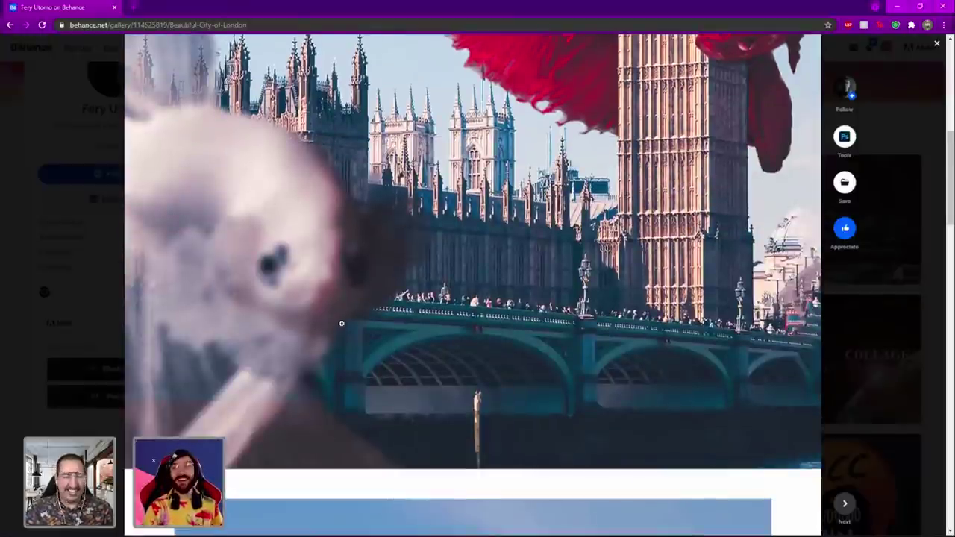
{"action": "scroll", "coordinate": [569, 301], "scroll_direction": "up", "scroll_amount": 2}
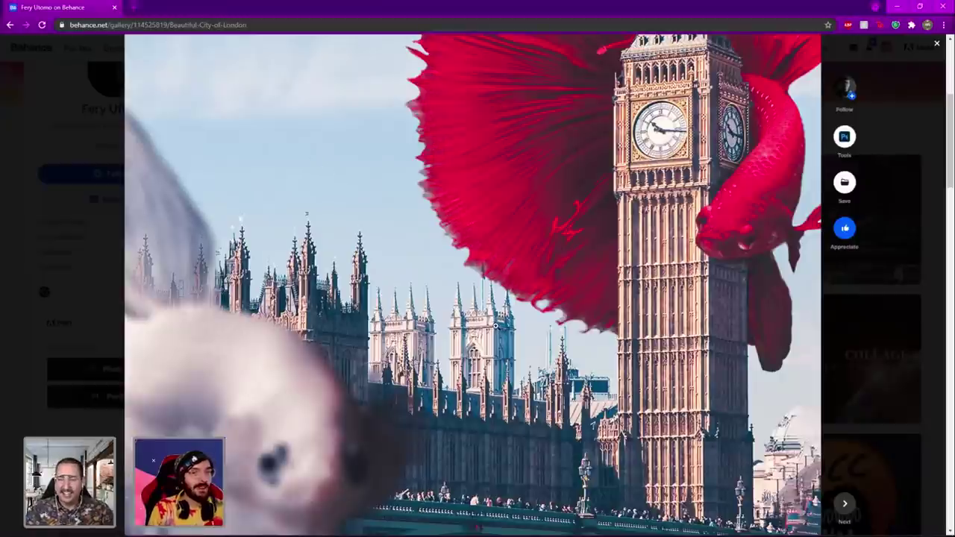
{"action": "scroll", "coordinate": [497, 326], "scroll_direction": "up", "scroll_amount": 2}
{"action": "scroll", "coordinate": [496, 326], "scroll_direction": "down", "scroll_amount": 2}
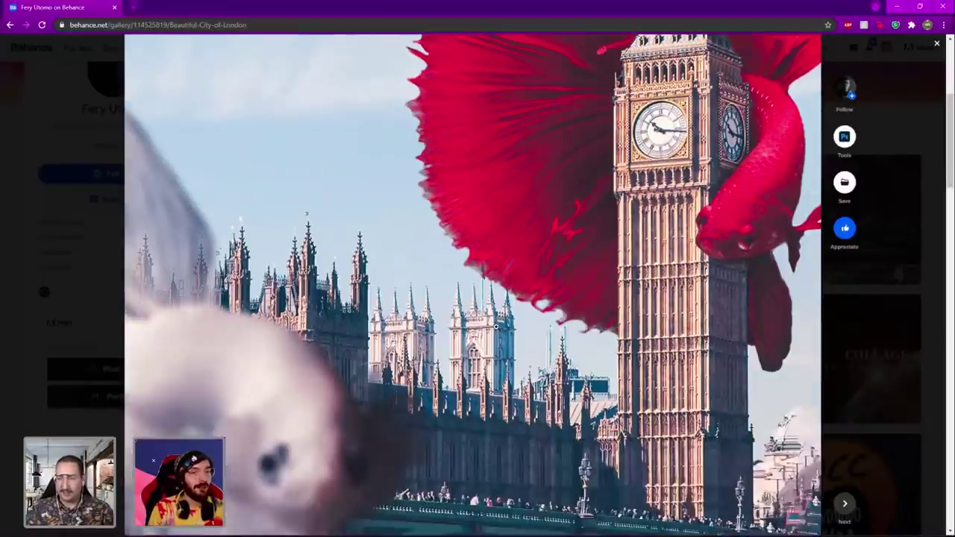
{"action": "scroll", "coordinate": [528, 341], "scroll_direction": "down", "scroll_amount": 2}
{"action": "scroll", "coordinate": [697, 250], "scroll_direction": "up", "scroll_amount": 4}
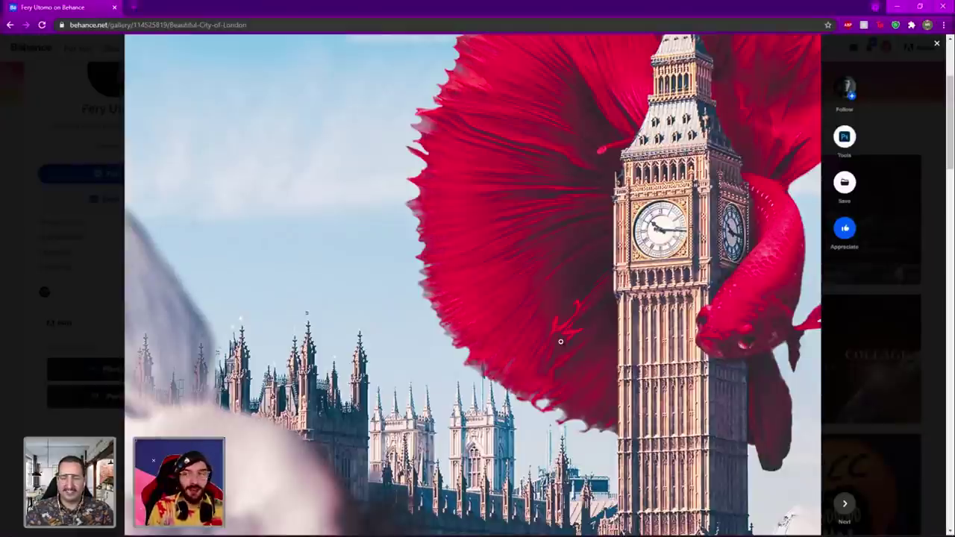
{"action": "scroll", "coordinate": [556, 341], "scroll_direction": "down", "scroll_amount": 2}
{"action": "scroll", "coordinate": [556, 341], "scroll_direction": "down", "scroll_amount": 7}
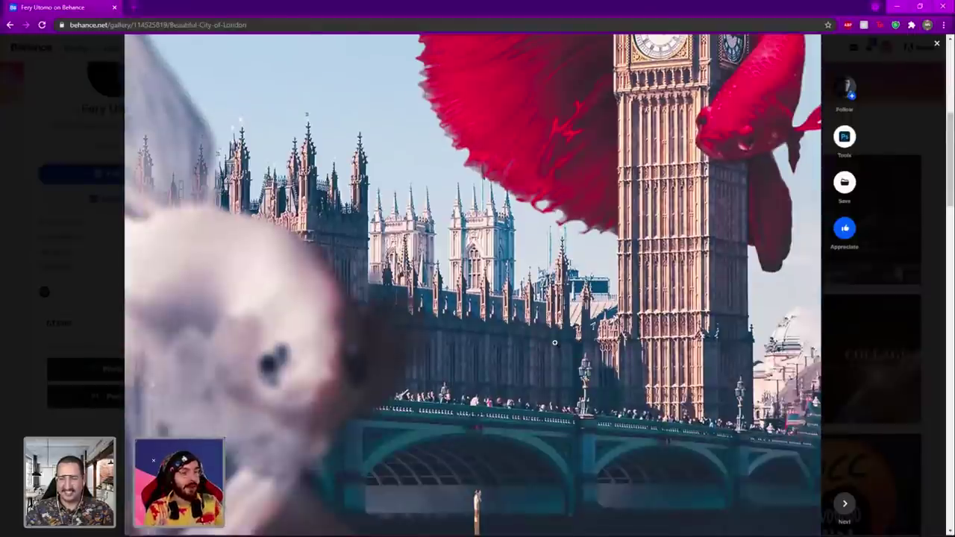
{"action": "scroll", "coordinate": [550, 345], "scroll_direction": "down", "scroll_amount": 3}
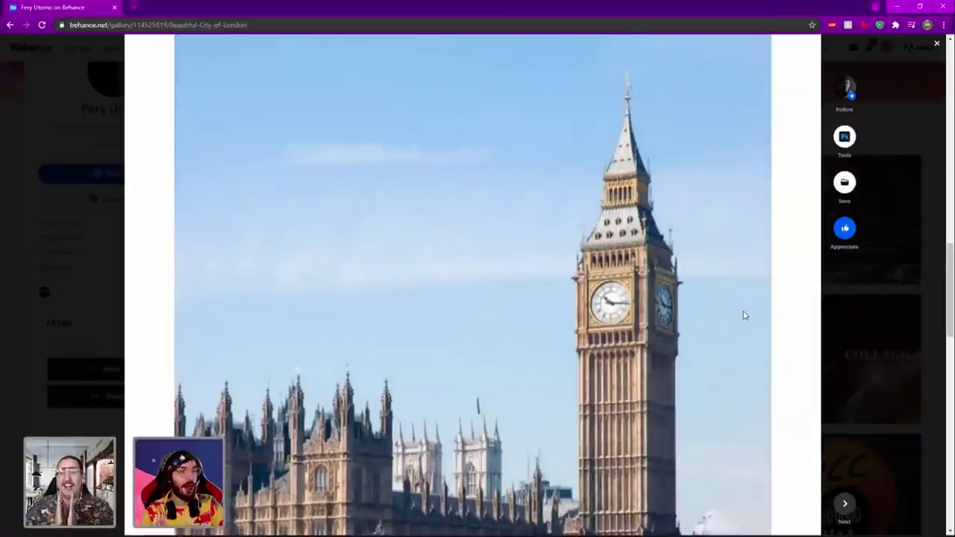
{"action": "scroll", "coordinate": [744, 316], "scroll_direction": "down", "scroll_amount": 2}
{"action": "scroll", "coordinate": [951, 278], "scroll_direction": "up", "scroll_amount": 1}
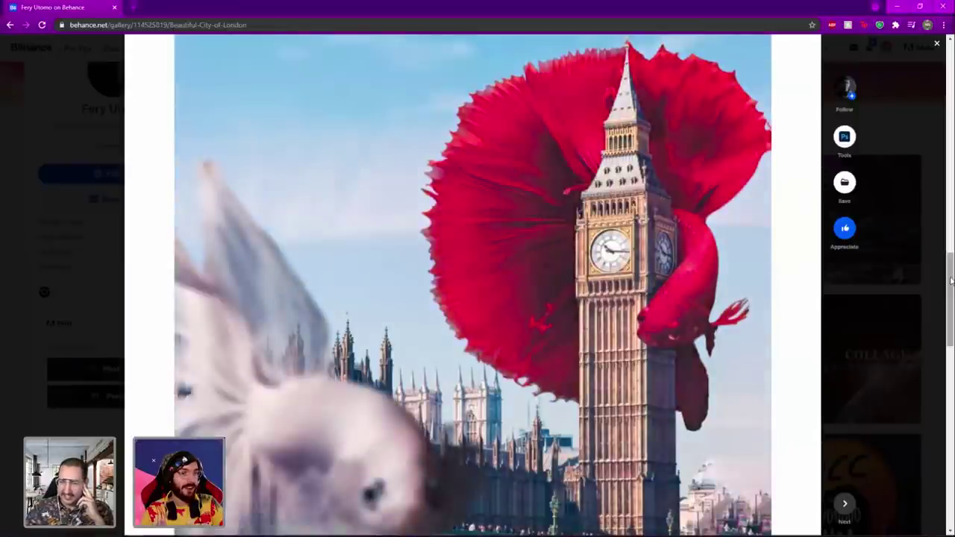
{"action": "mouse_move", "coordinate": [951, 280]}
{"action": "left_mouse_down"}
{"action": "mouse_move", "coordinate": [951, 290]}
{"action": "mouse_move", "coordinate": [951, 261]}
{"action": "mouse_move", "coordinate": [951, 317]}
{"action": "mouse_move", "coordinate": [951, 268]}
{"action": "left_mouse_up"}
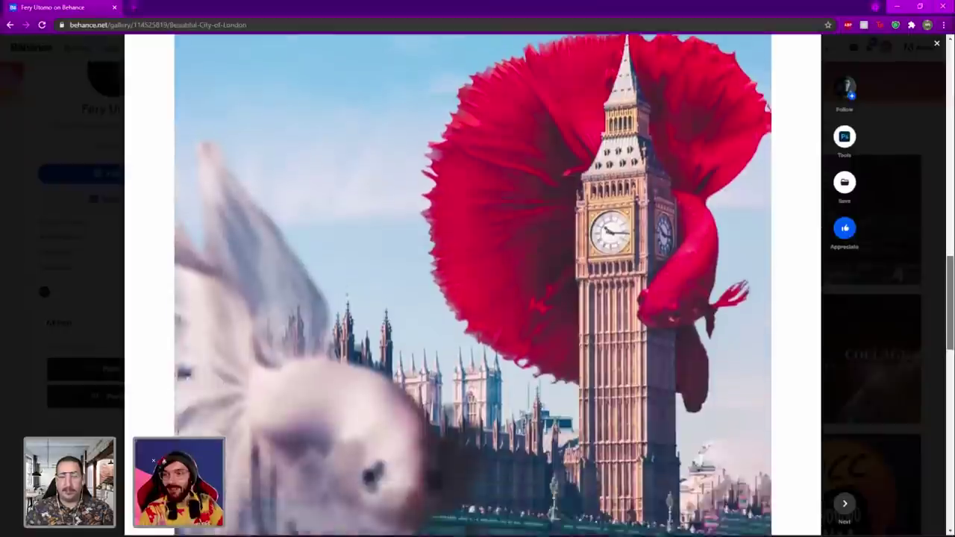
{"action": "left_click_drag", "start_coordinate": [951, 268], "coordinate": [951, 246]}
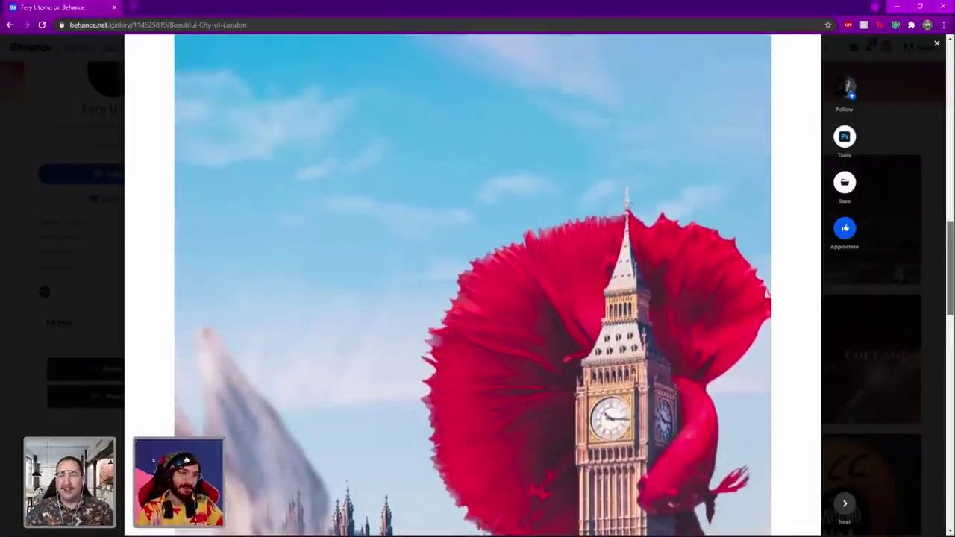
{"action": "scroll", "coordinate": [799, 324], "scroll_direction": "down", "scroll_amount": 1}
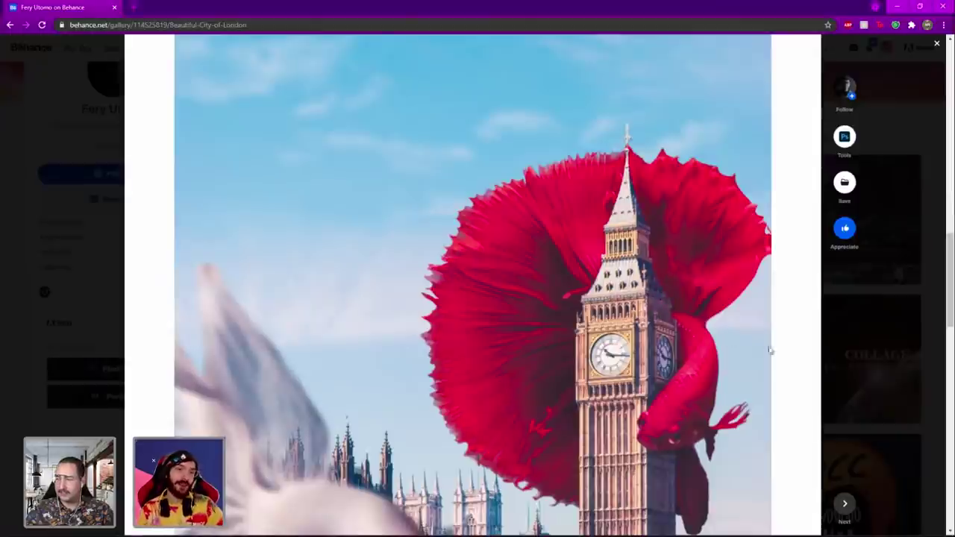
{"action": "scroll", "coordinate": [579, 277], "scroll_direction": "up", "scroll_amount": 1}
{"action": "scroll", "coordinate": [553, 327], "scroll_direction": "down", "scroll_amount": 2}
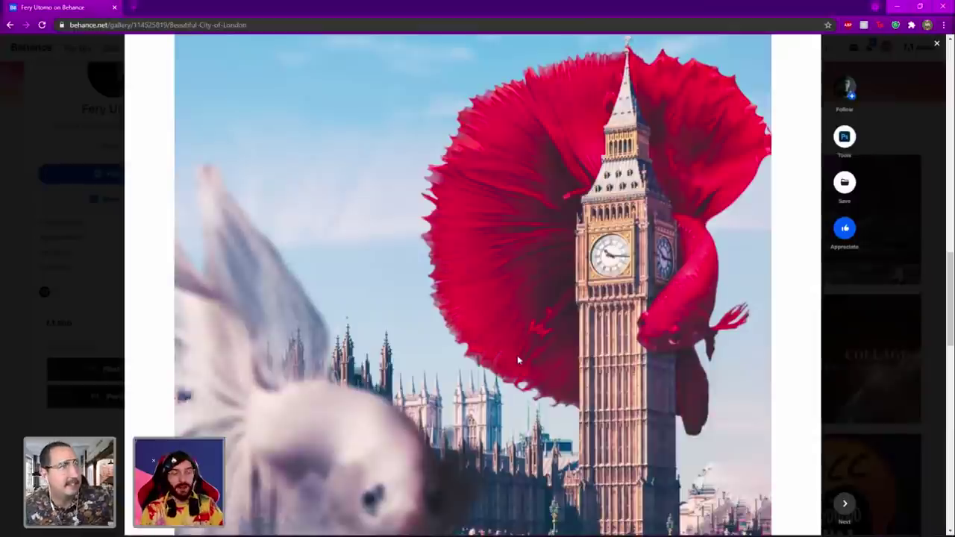
{"action": "scroll", "coordinate": [521, 357], "scroll_direction": "down", "scroll_amount": 1}
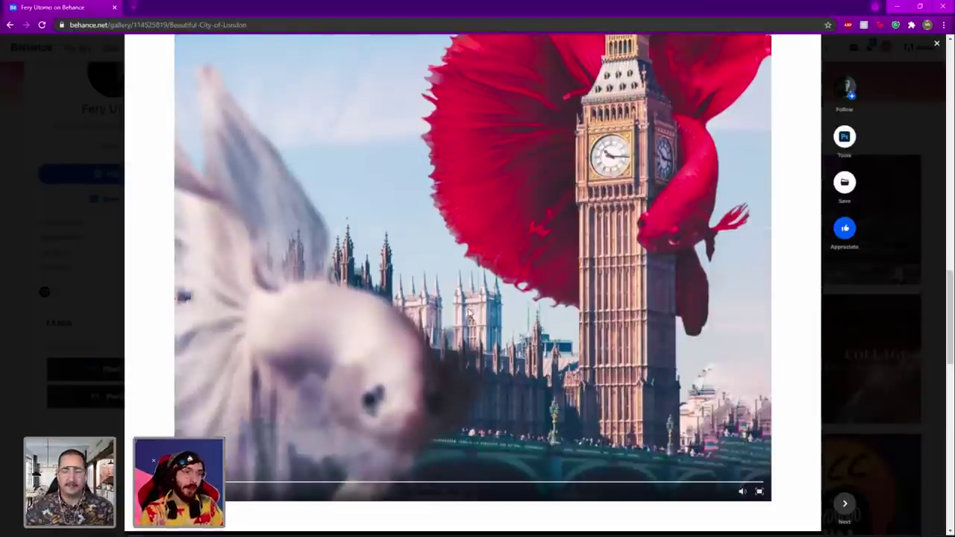
Close the London project and open the artist's Ps Daily Creative Challenge project, showing the elephant BEFORE image.
{"action": "left_click", "coordinate": [871, 401]}
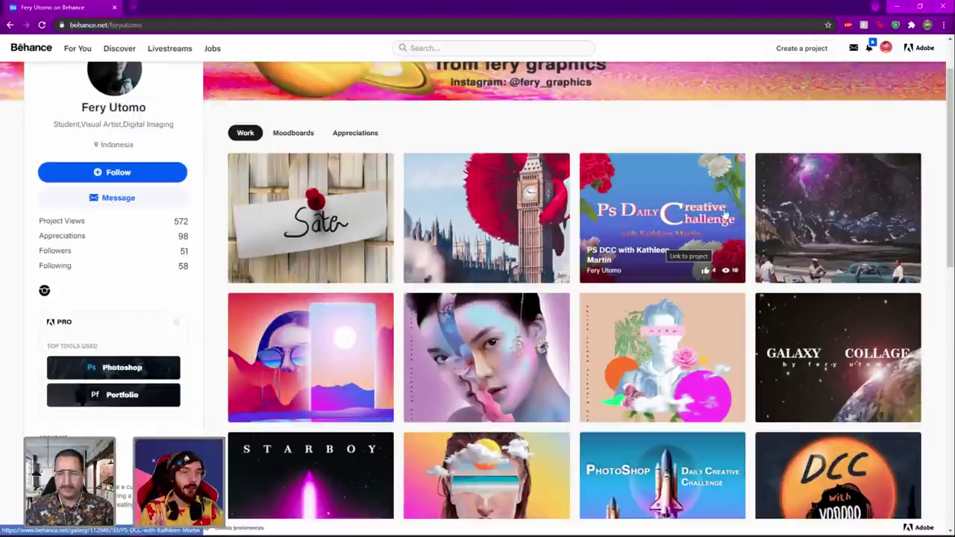
{"action": "left_click", "coordinate": [662, 224]}
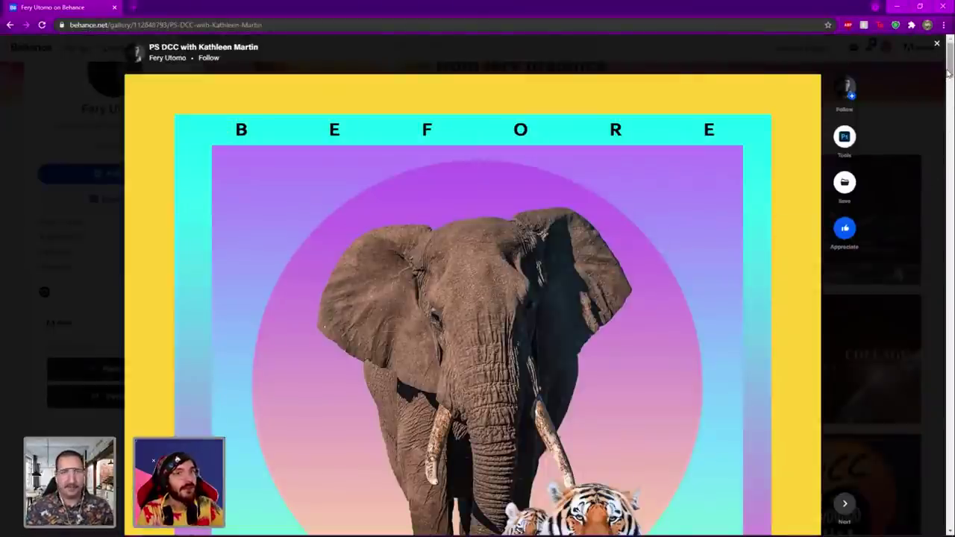
{"action": "scroll", "coordinate": [948, 71], "scroll_direction": "down", "scroll_amount": 2}
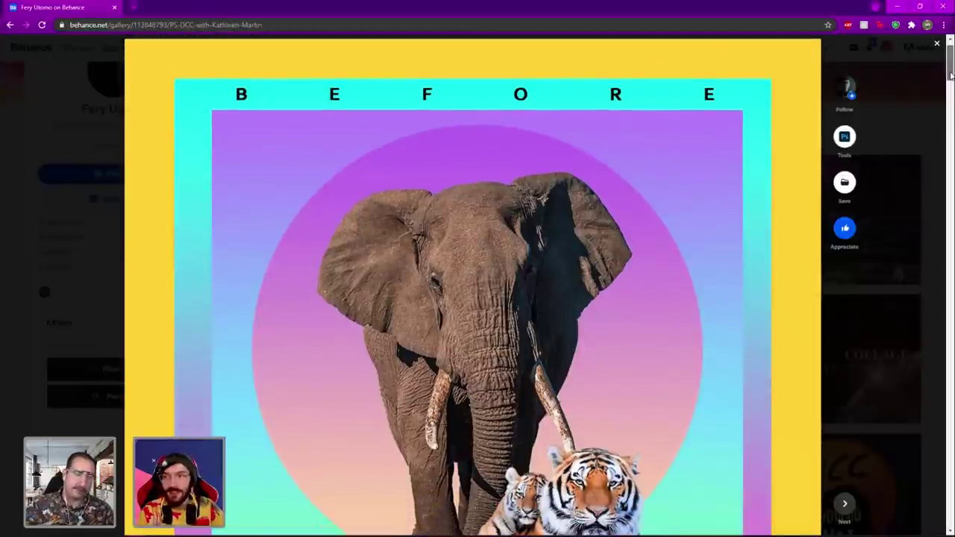
{"action": "scroll", "coordinate": [950, 71], "scroll_direction": "up", "scroll_amount": 2}
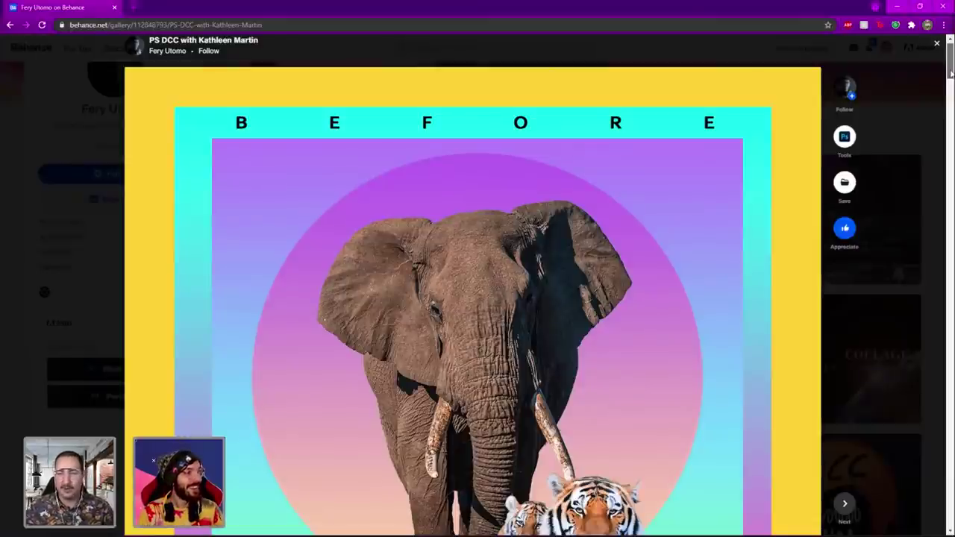
{"action": "scroll", "coordinate": [951, 71], "scroll_direction": "down", "scroll_amount": 1}
{"action": "scroll", "coordinate": [950, 72], "scroll_direction": "down", "scroll_amount": 1}
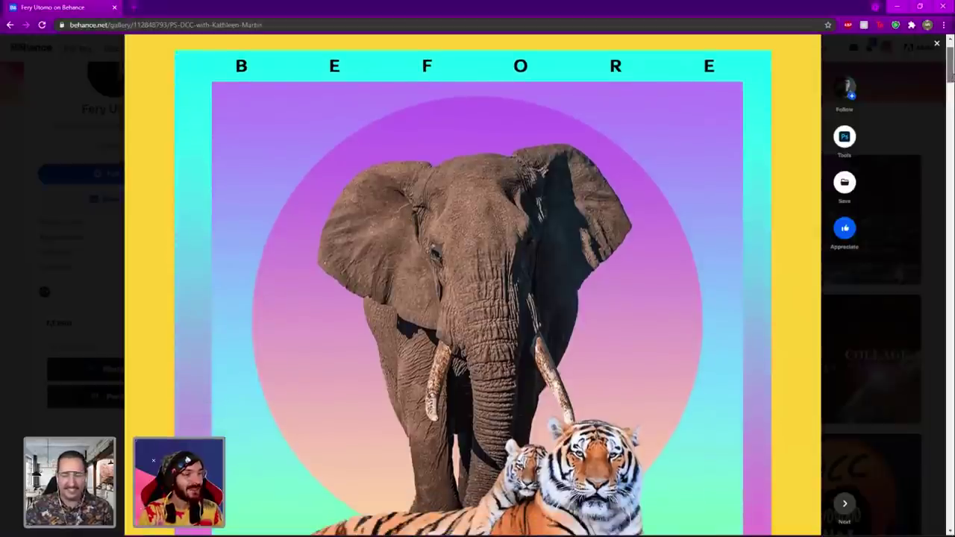
{"action": "scroll", "coordinate": [951, 71], "scroll_direction": "down", "scroll_amount": 3}
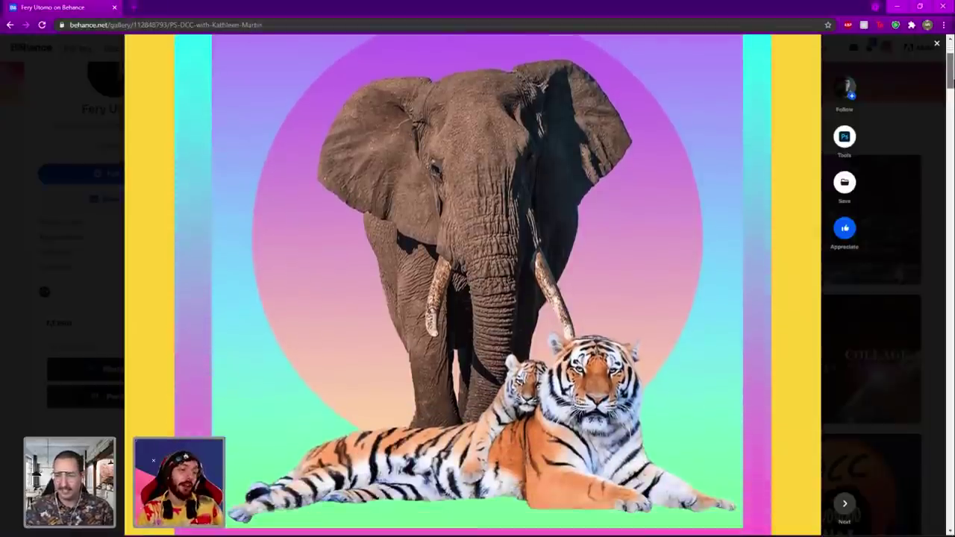
{"action": "scroll", "coordinate": [951, 71], "scroll_direction": "down", "scroll_amount": 1}
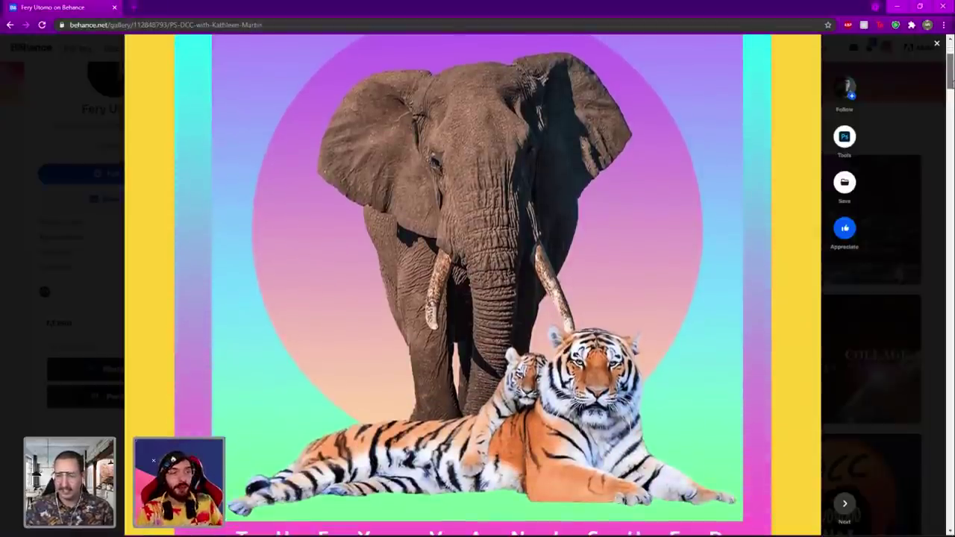
{"action": "scroll", "coordinate": [951, 72], "scroll_direction": "down", "scroll_amount": 4}
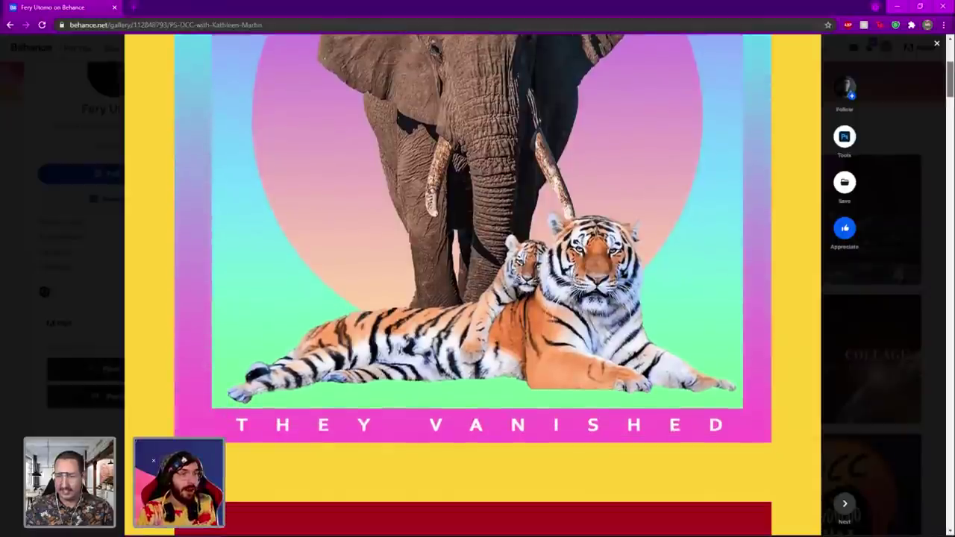
{"action": "scroll", "coordinate": [473, 283], "scroll_direction": "up", "scroll_amount": 4}
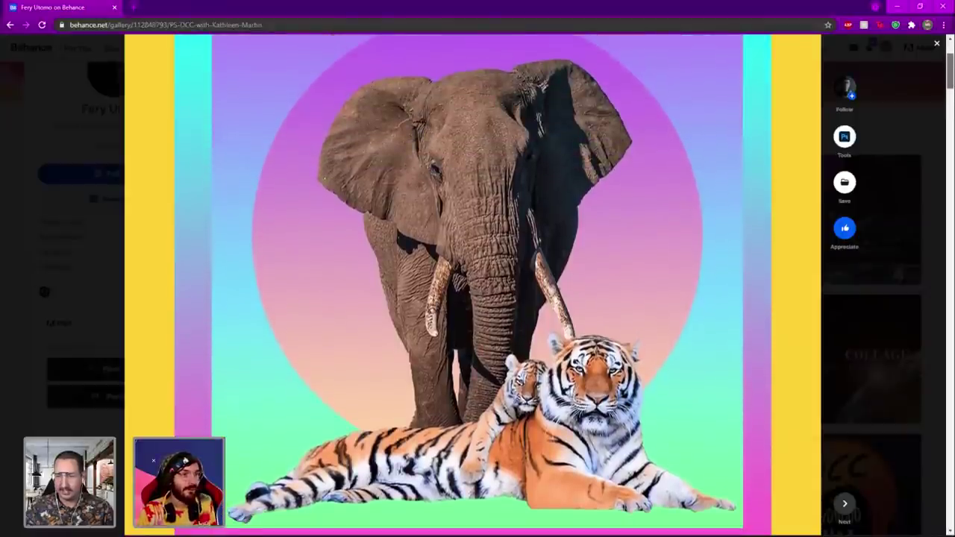
{"action": "scroll", "coordinate": [478, 284], "scroll_direction": "down", "scroll_amount": 5}
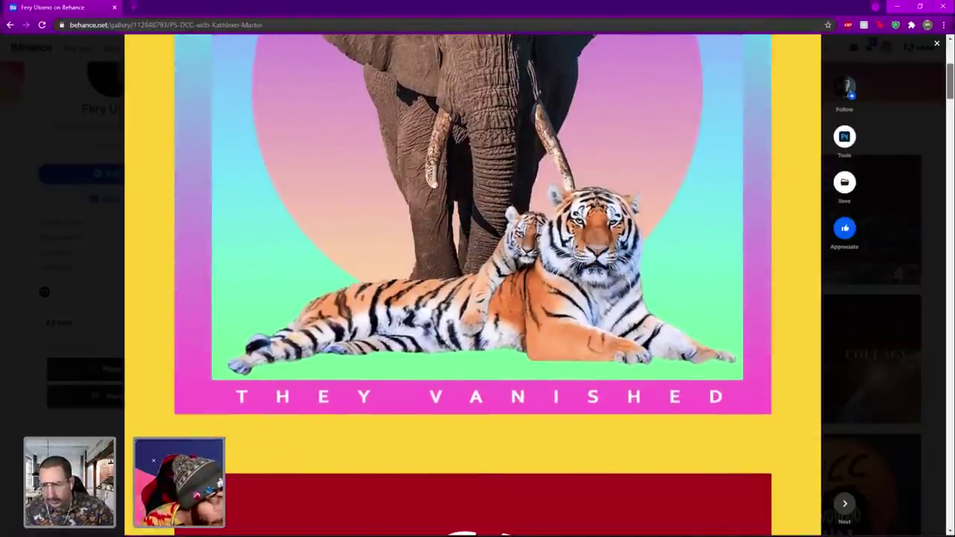
{"action": "scroll", "coordinate": [478, 284], "scroll_direction": "up", "scroll_amount": 4}
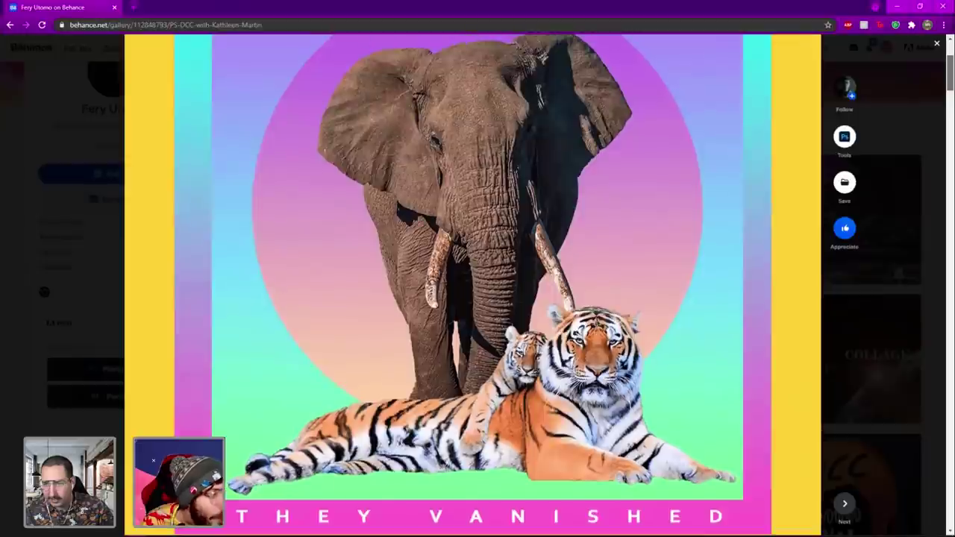
{"action": "scroll", "coordinate": [692, 180], "scroll_direction": "down", "scroll_amount": 2}
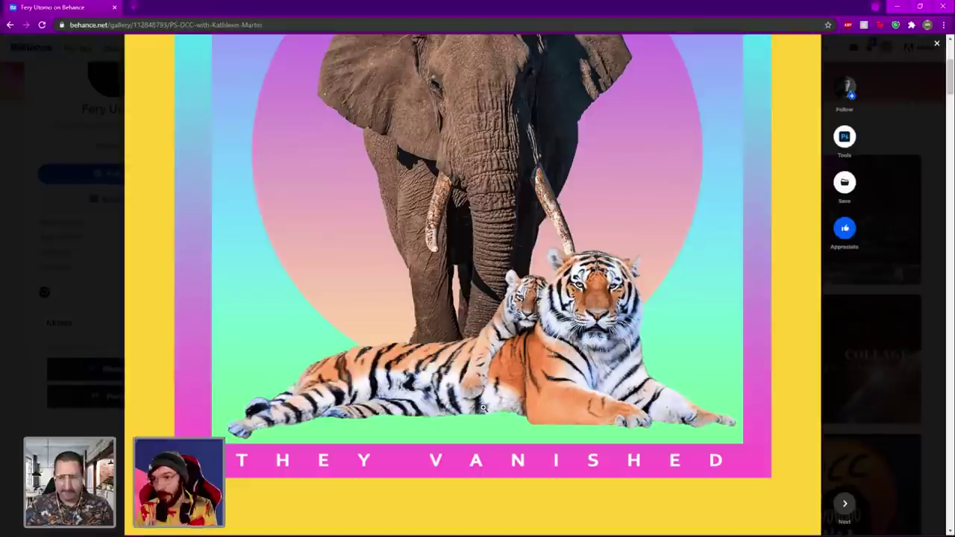
{"action": "scroll", "coordinate": [510, 348], "scroll_direction": "up", "scroll_amount": 2}
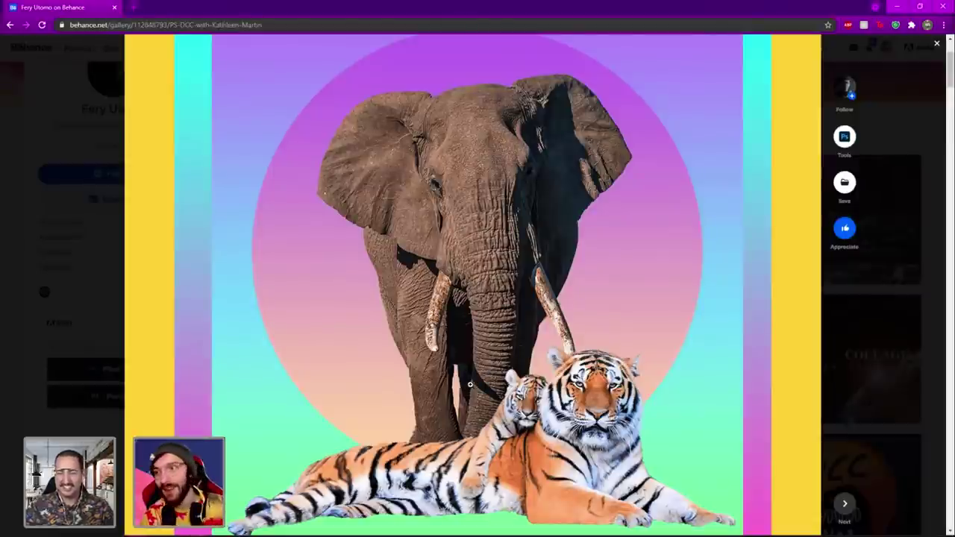
{"action": "scroll", "coordinate": [479, 361], "scroll_direction": "down", "scroll_amount": 3}
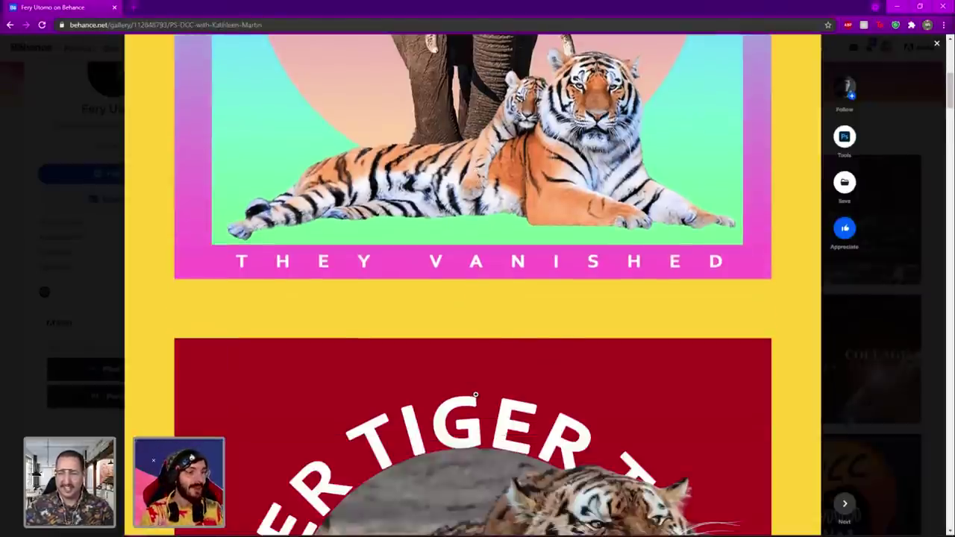
{"action": "scroll", "coordinate": [477, 395], "scroll_direction": "up", "scroll_amount": 2}
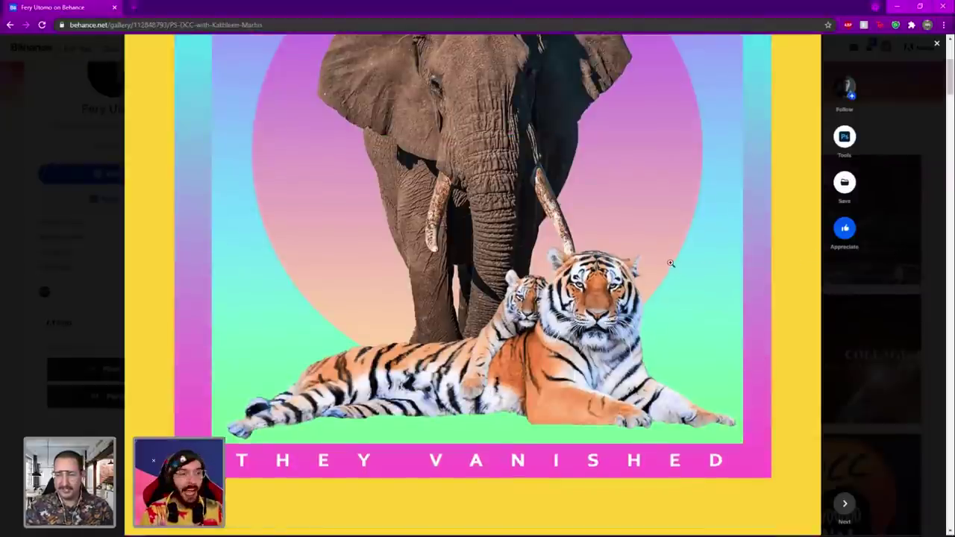
{"action": "scroll", "coordinate": [671, 264], "scroll_direction": "up", "scroll_amount": 1}
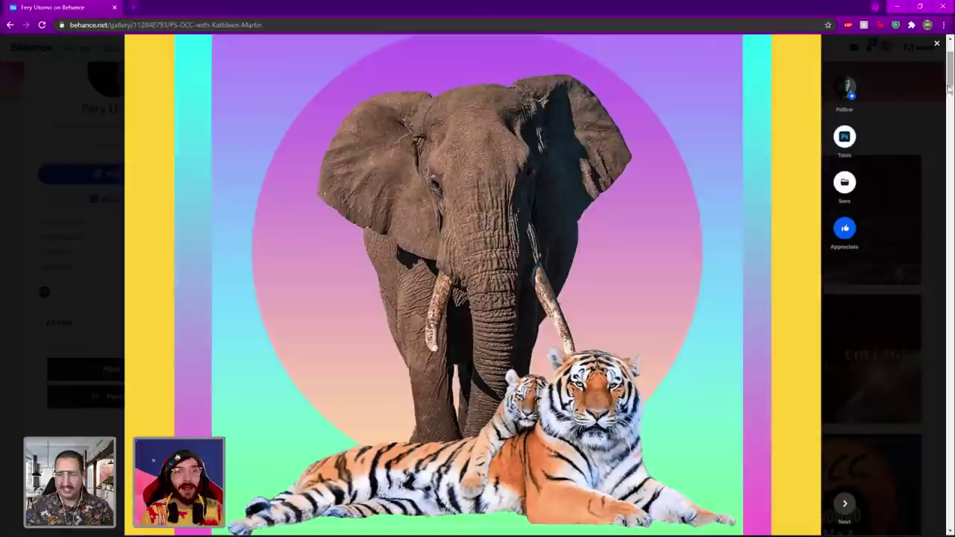
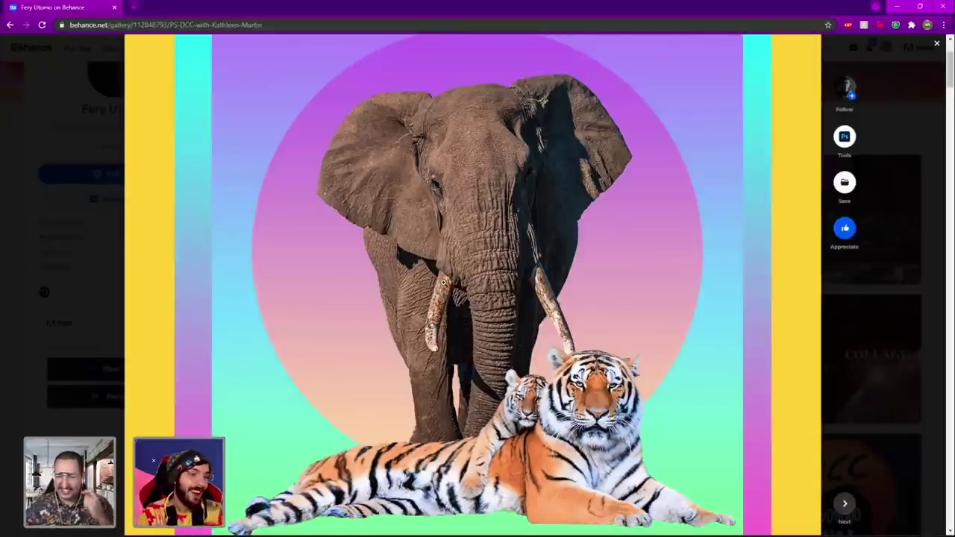
Scroll past the THEY VANISHED elephant-and-tigers collage down to the red TIGER poster.
{"action": "scroll", "coordinate": [444, 282], "scroll_direction": "down", "scroll_amount": 2}
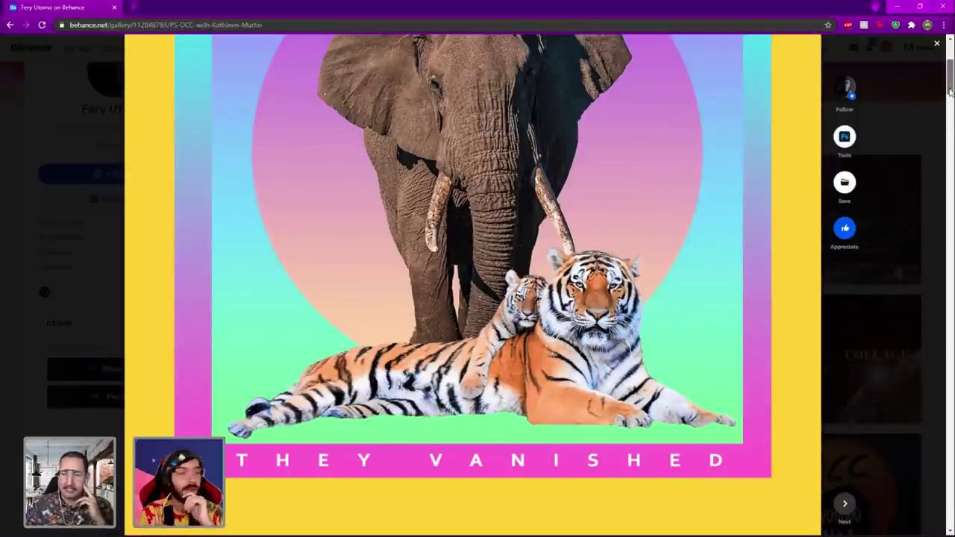
{"action": "left_click_drag", "start_coordinate": [950, 89], "coordinate": [951, 86]}
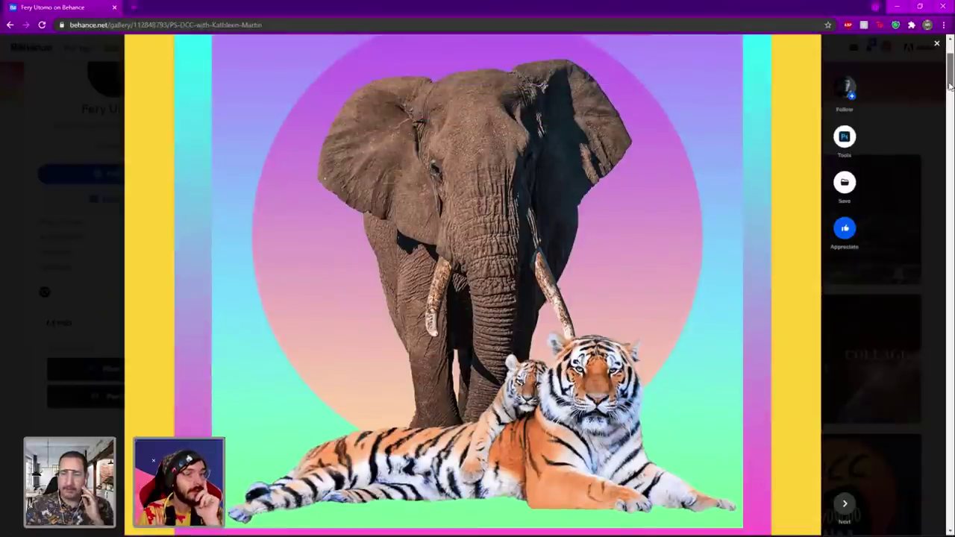
{"action": "mouse_move", "coordinate": [950, 86]}
{"action": "left_mouse_down"}
{"action": "mouse_move", "coordinate": [950, 77]}
{"action": "mouse_move", "coordinate": [949, 93]}
{"action": "left_mouse_up"}
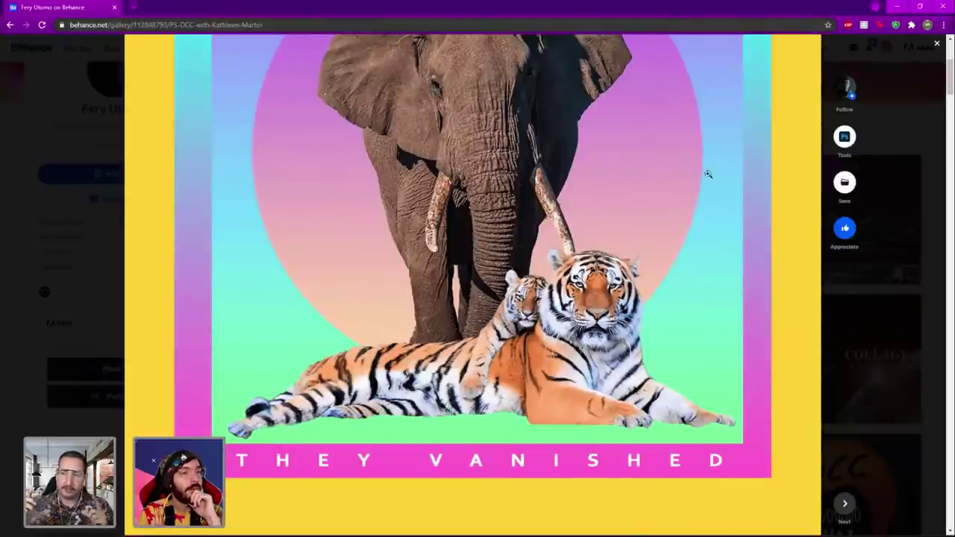
{"action": "scroll", "coordinate": [702, 174], "scroll_direction": "up", "scroll_amount": 2}
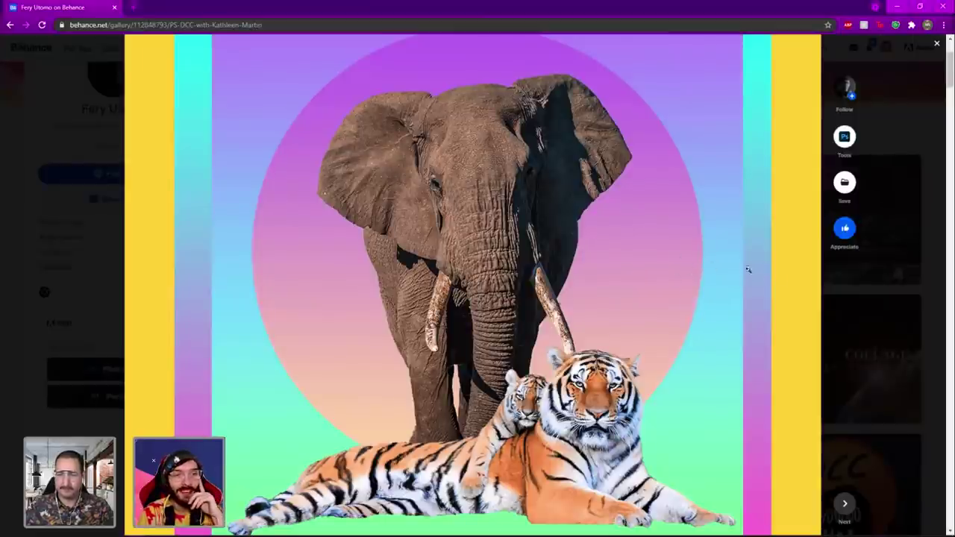
{"action": "scroll", "coordinate": [721, 285], "scroll_direction": "down", "scroll_amount": 10}
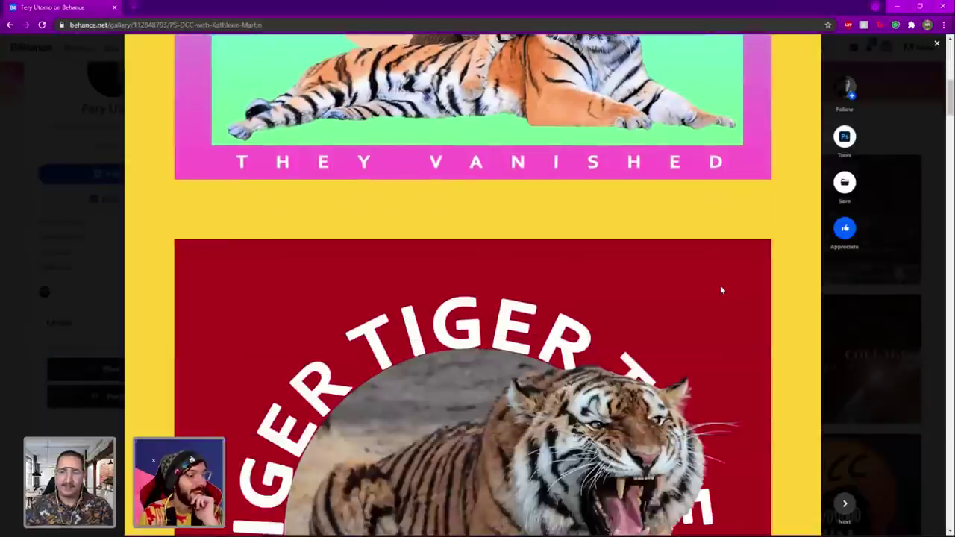
Browse around the red TIGER poster, then open it alone in the lightbox viewer.
{"action": "scroll", "coordinate": [721, 286], "scroll_direction": "down", "scroll_amount": 2}
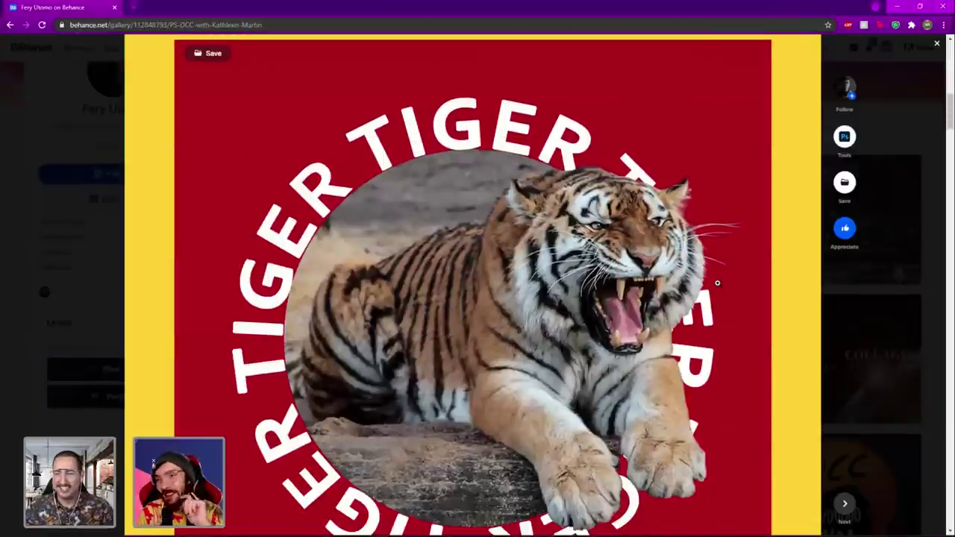
{"action": "scroll", "coordinate": [716, 278], "scroll_direction": "down", "scroll_amount": 2}
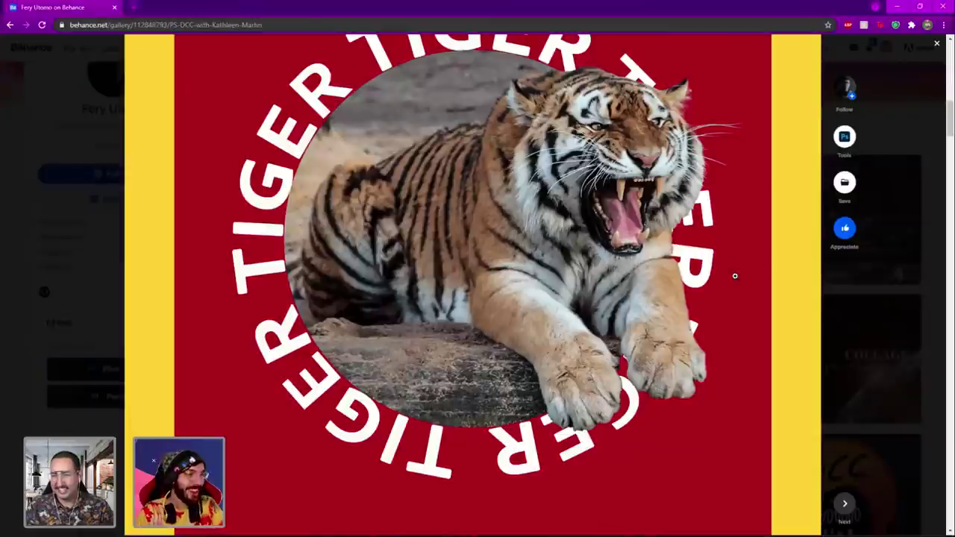
{"action": "scroll", "coordinate": [709, 277], "scroll_direction": "up", "scroll_amount": 2}
{"action": "scroll", "coordinate": [690, 279], "scroll_direction": "down", "scroll_amount": 2}
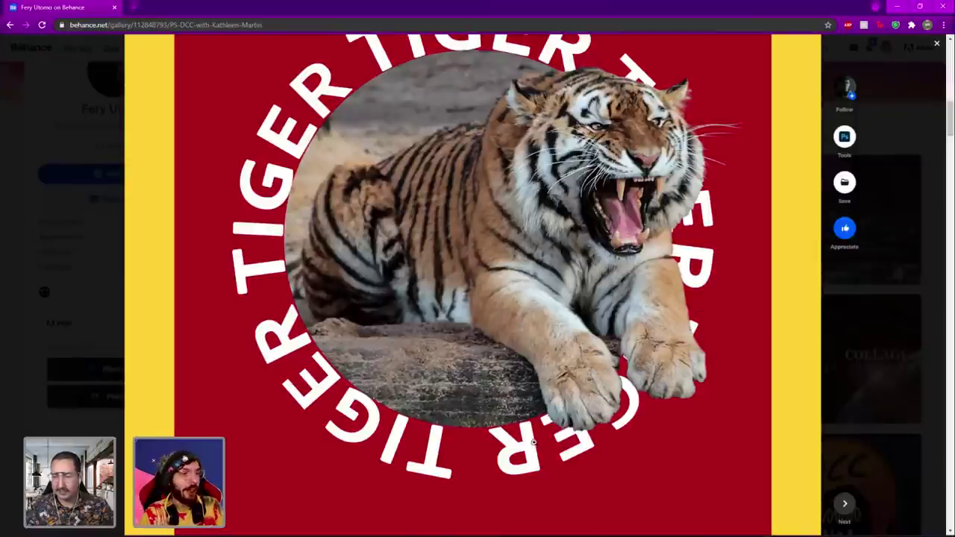
{"action": "scroll", "coordinate": [534, 448], "scroll_direction": "up", "scroll_amount": 2}
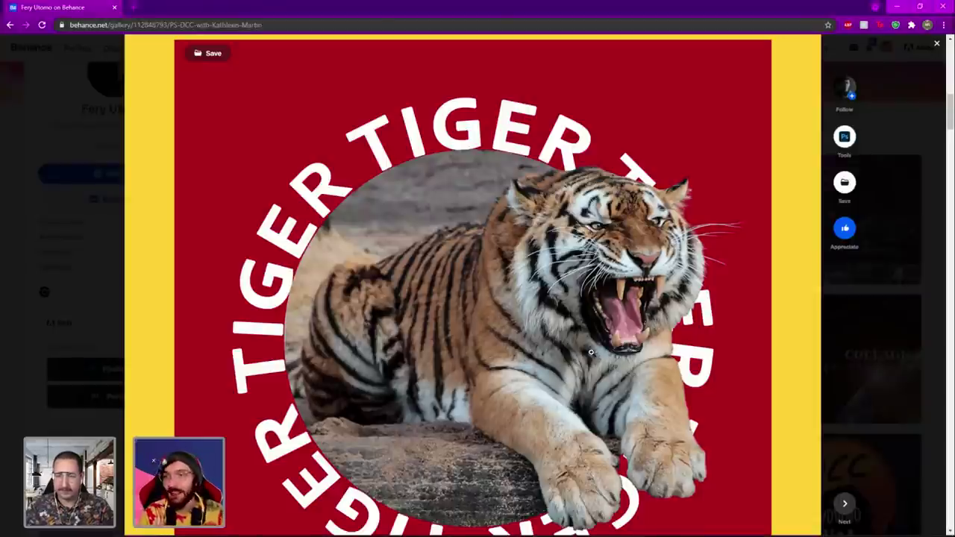
{"action": "scroll", "coordinate": [591, 351], "scroll_direction": "down", "scroll_amount": 2}
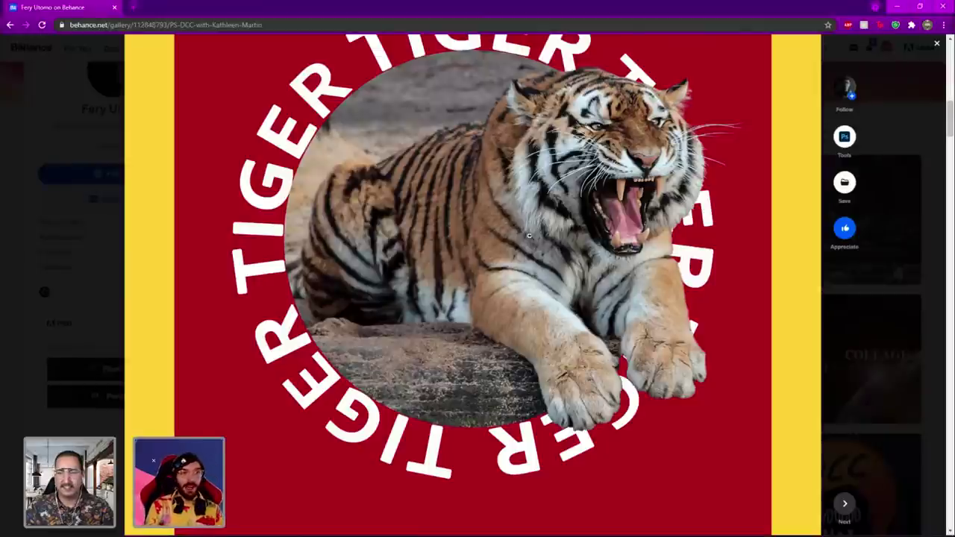
{"action": "scroll", "coordinate": [481, 135], "scroll_direction": "up", "scroll_amount": 2}
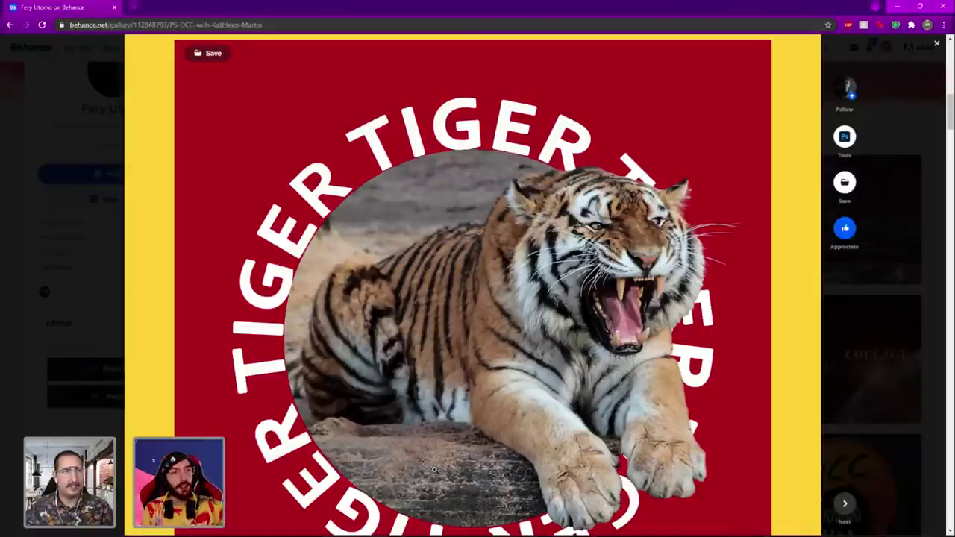
{"action": "scroll", "coordinate": [481, 414], "scroll_direction": "down", "scroll_amount": 1}
{"action": "scroll", "coordinate": [548, 179], "scroll_direction": "up", "scroll_amount": 1}
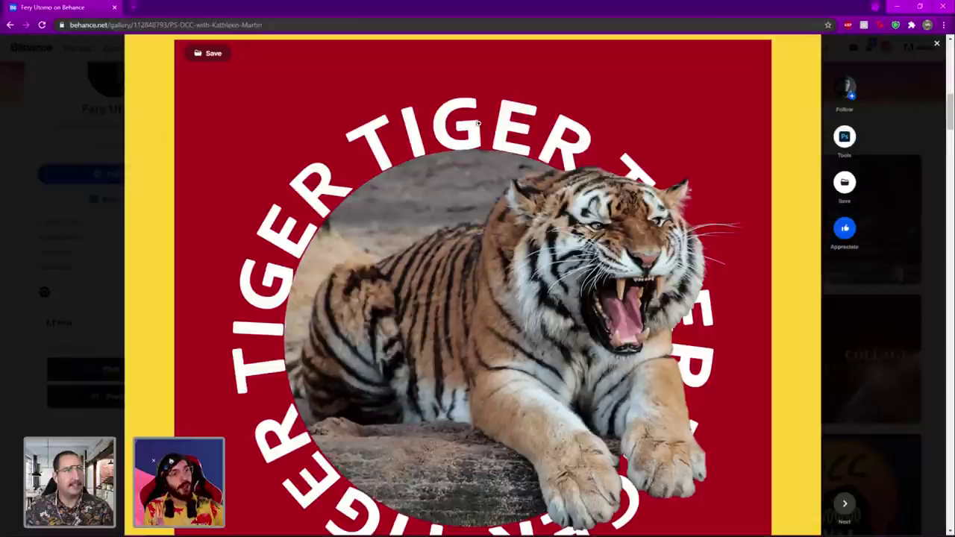
{"action": "scroll", "coordinate": [573, 511], "scroll_direction": "down", "scroll_amount": 2}
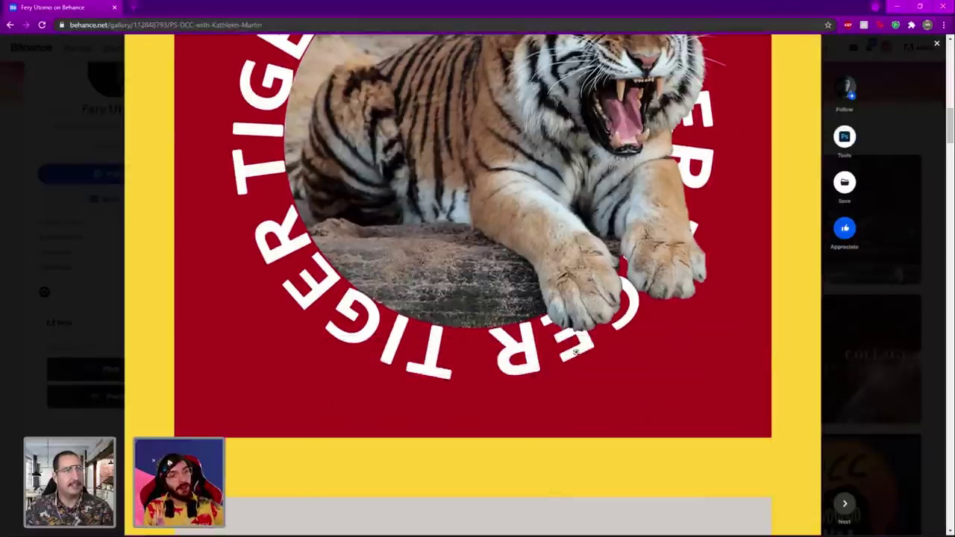
{"action": "scroll", "coordinate": [520, 344], "scroll_direction": "up", "scroll_amount": 4}
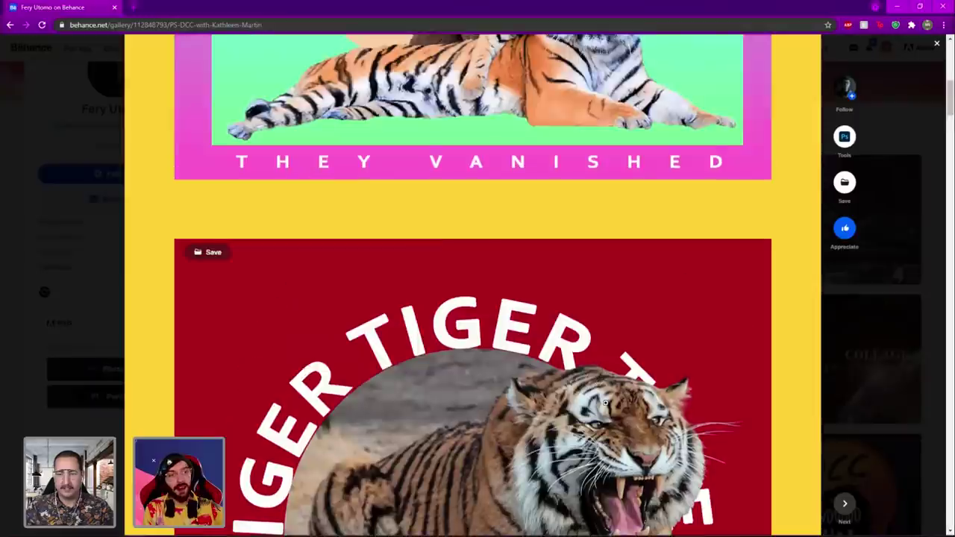
{"action": "scroll", "coordinate": [606, 403], "scroll_direction": "down", "scroll_amount": 2}
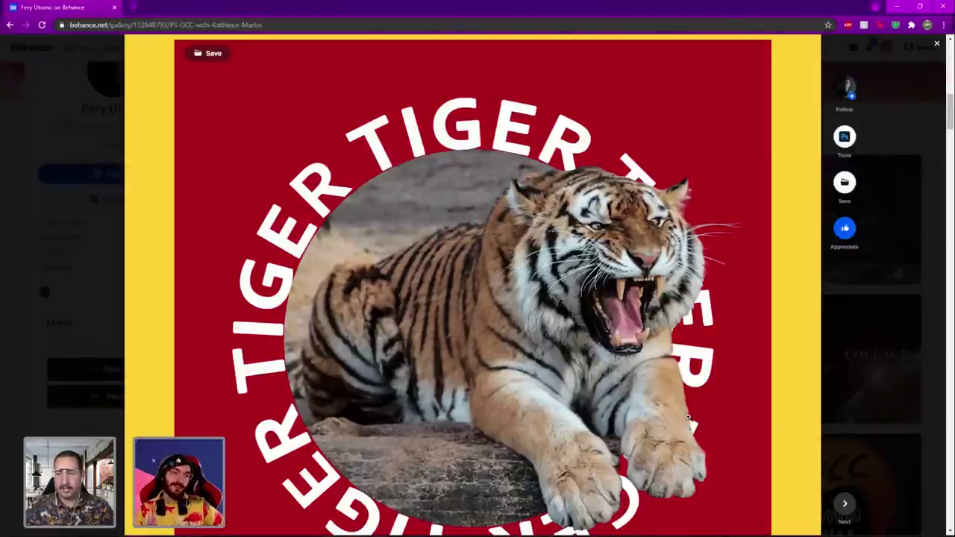
{"action": "left_click", "coordinate": [699, 236]}
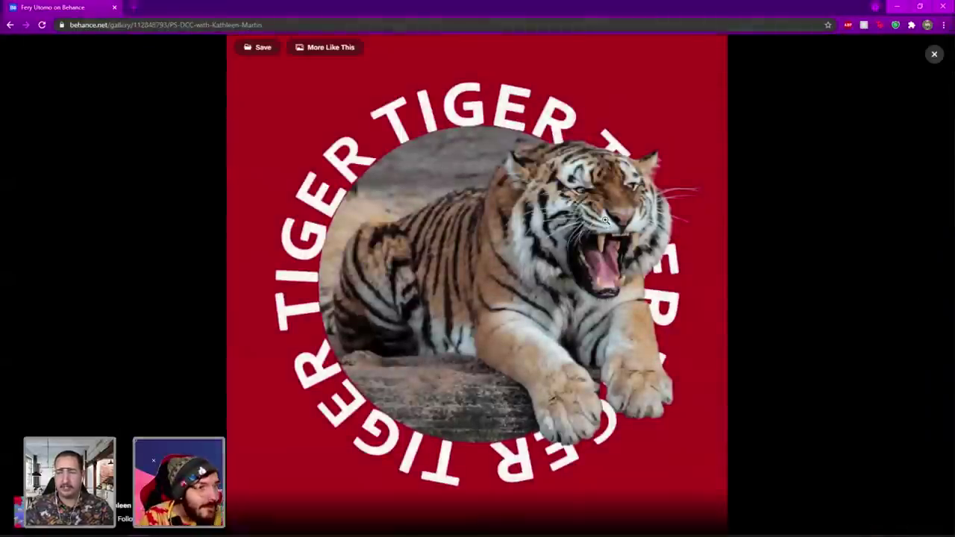
Zoom the TIGER poster to full size and inspect it before leaving for PixelSquid's fish PNGs.
{"action": "left_click", "coordinate": [667, 318]}
{"action": "scroll", "coordinate": [682, 331], "scroll_direction": "down", "scroll_amount": 2}
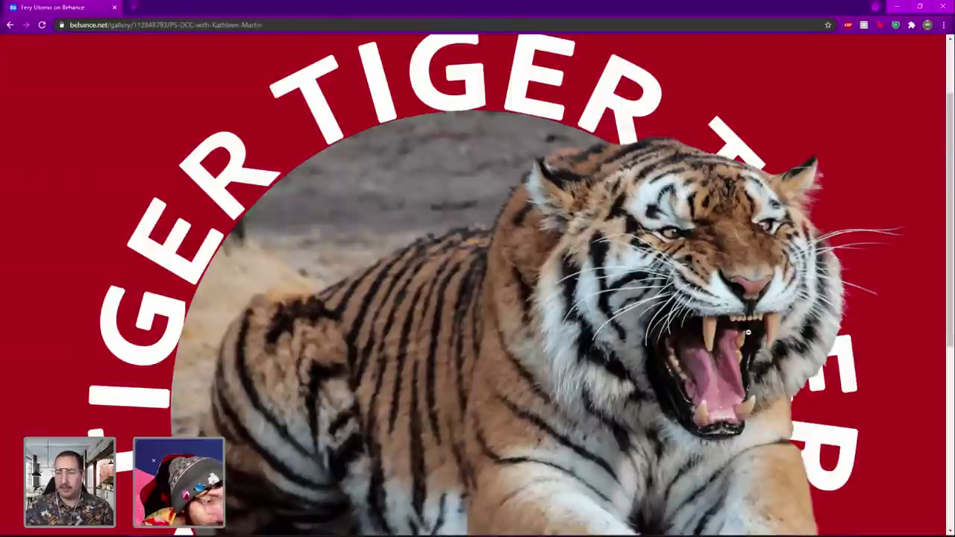
{"action": "scroll", "coordinate": [746, 337], "scroll_direction": "down", "scroll_amount": 2}
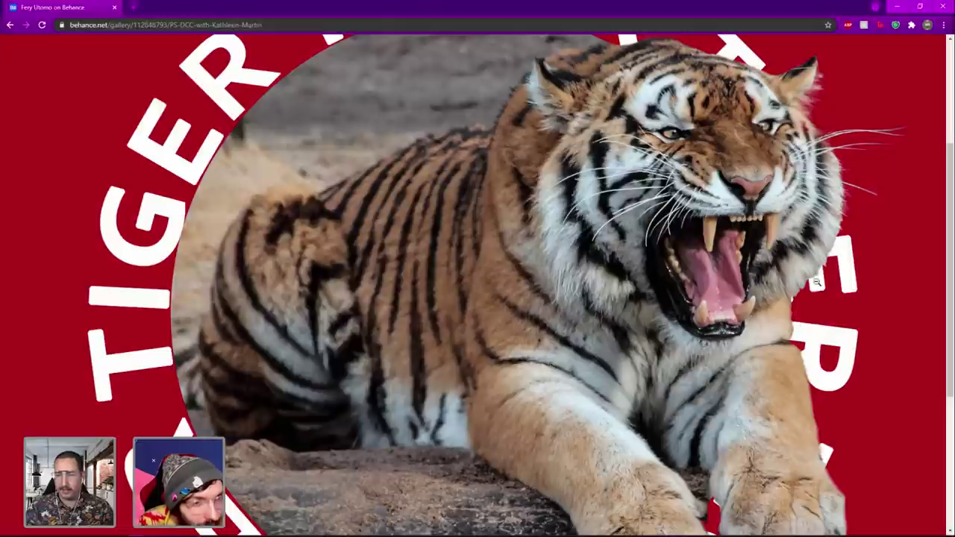
{"action": "scroll", "coordinate": [805, 330], "scroll_direction": "down", "scroll_amount": 3}
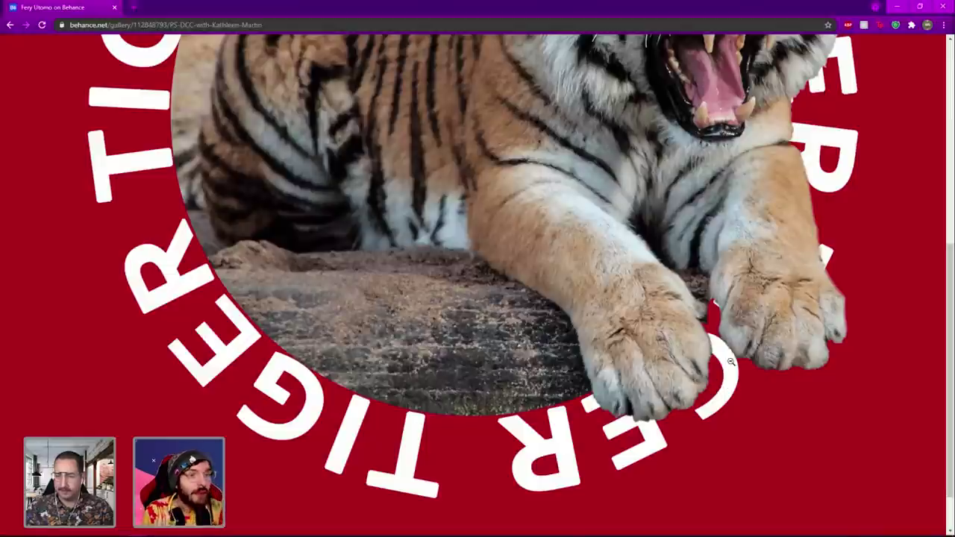
{"action": "scroll", "coordinate": [723, 388], "scroll_direction": "up", "scroll_amount": 3}
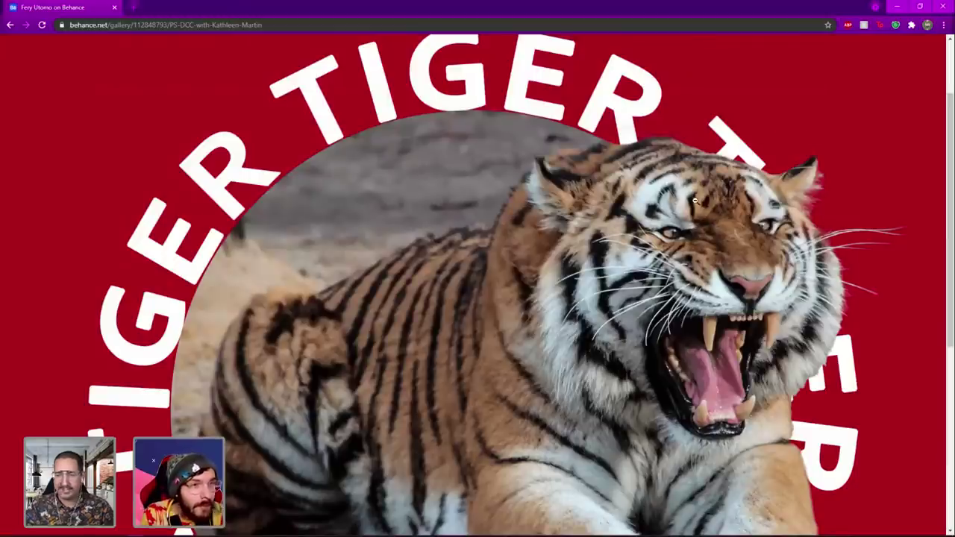
{"action": "scroll", "coordinate": [587, 216], "scroll_direction": "down", "scroll_amount": 1}
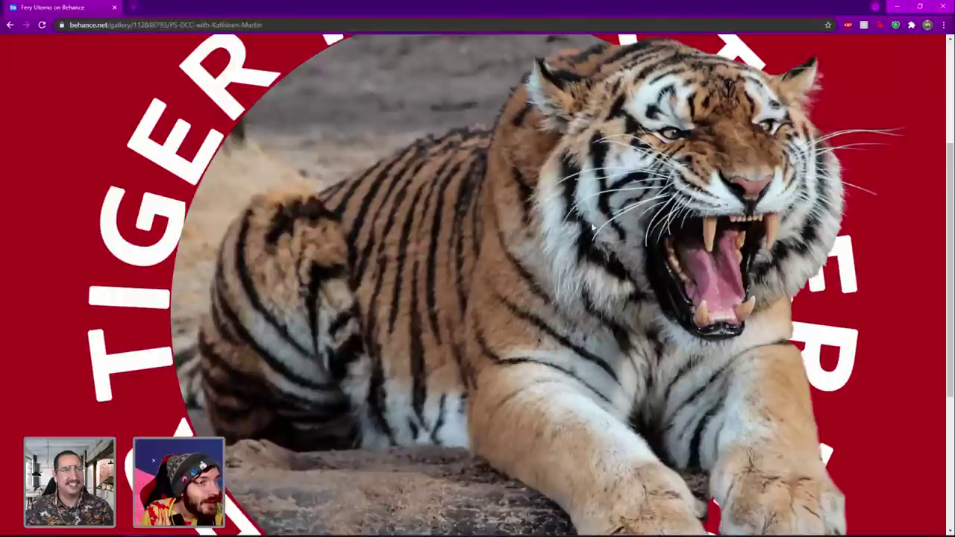
{"action": "right_click", "coordinate": [587, 216]}
{"action": "left_click", "coordinate": [476, 182]}
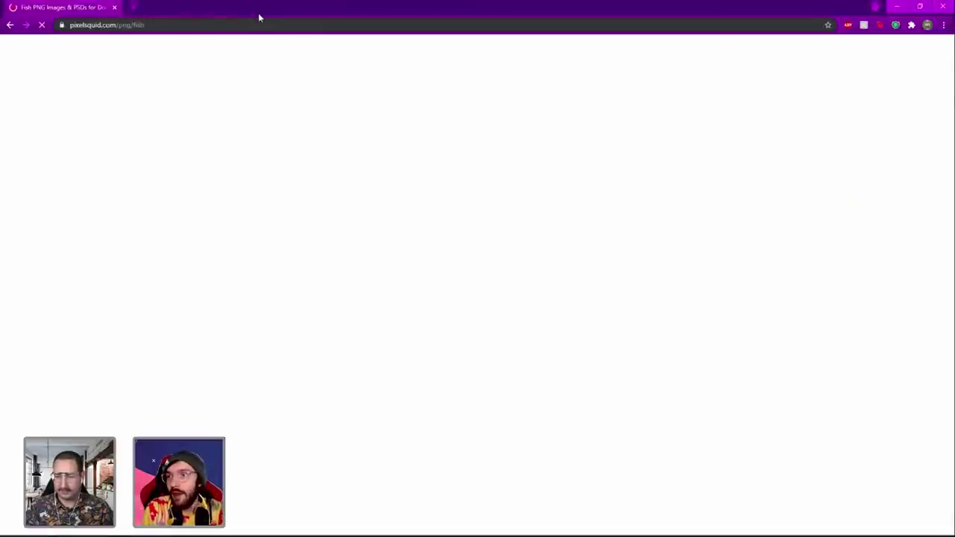
Reveal the Spongebob.psd composite in Photoshop to review it, then return to the Behance profile.
{"action": "double_click", "coordinate": [258, 12]}
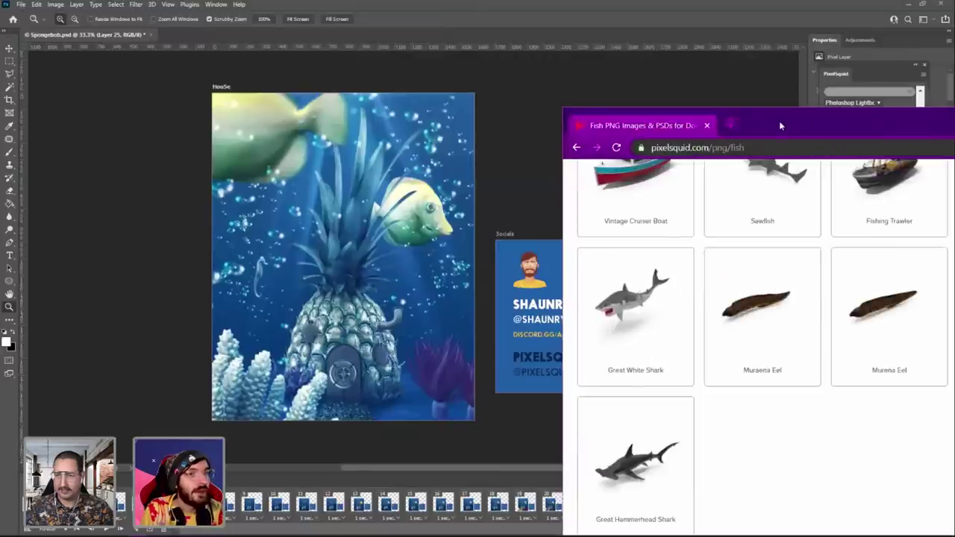
{"action": "key", "text": "alt+Tab"}
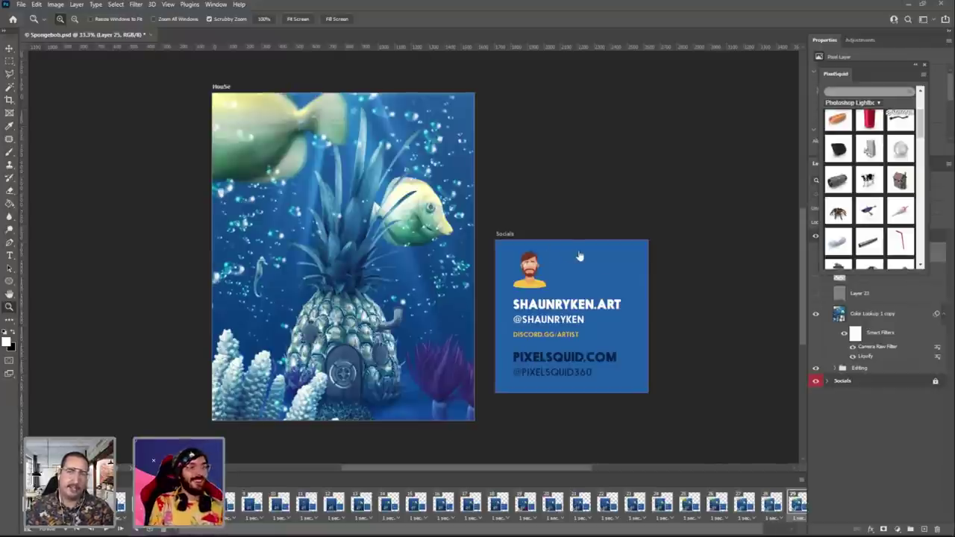
{"action": "key", "text": "alt+Tab"}
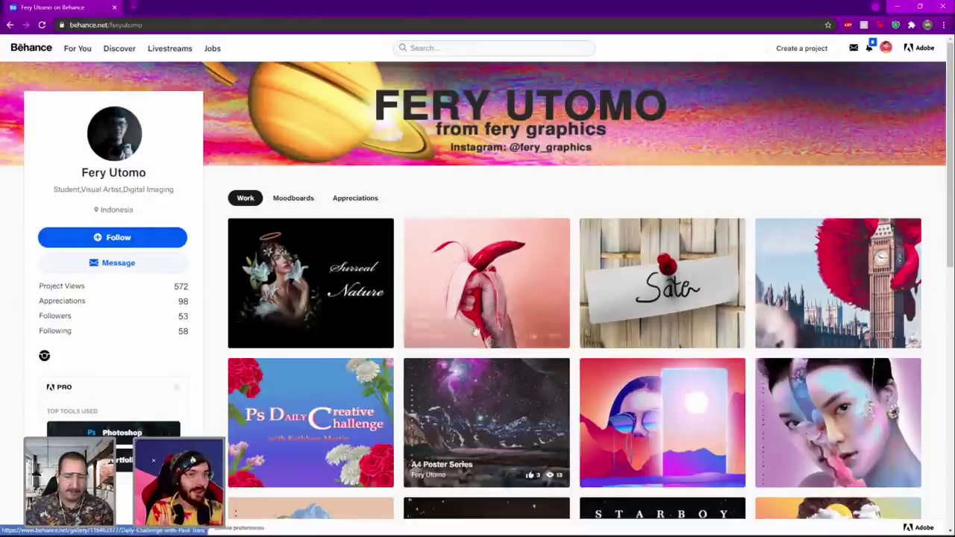
{"action": "scroll", "coordinate": [471, 320], "scroll_direction": "down", "scroll_amount": 3}
{"action": "scroll", "coordinate": [471, 320], "scroll_direction": "down", "scroll_amount": 3}
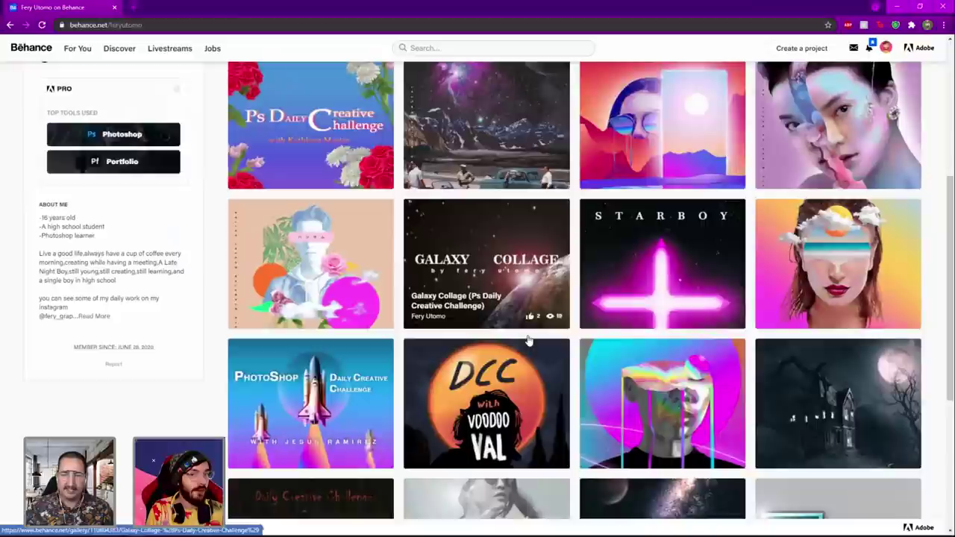
{"action": "scroll", "coordinate": [522, 336], "scroll_direction": "up", "scroll_amount": 4}
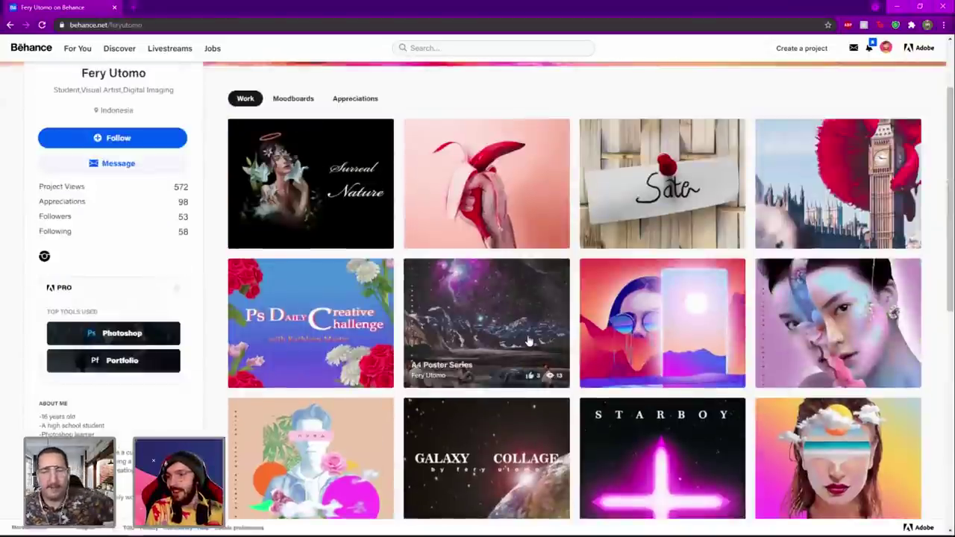
{"action": "scroll", "coordinate": [529, 341], "scroll_direction": "up", "scroll_amount": 2}
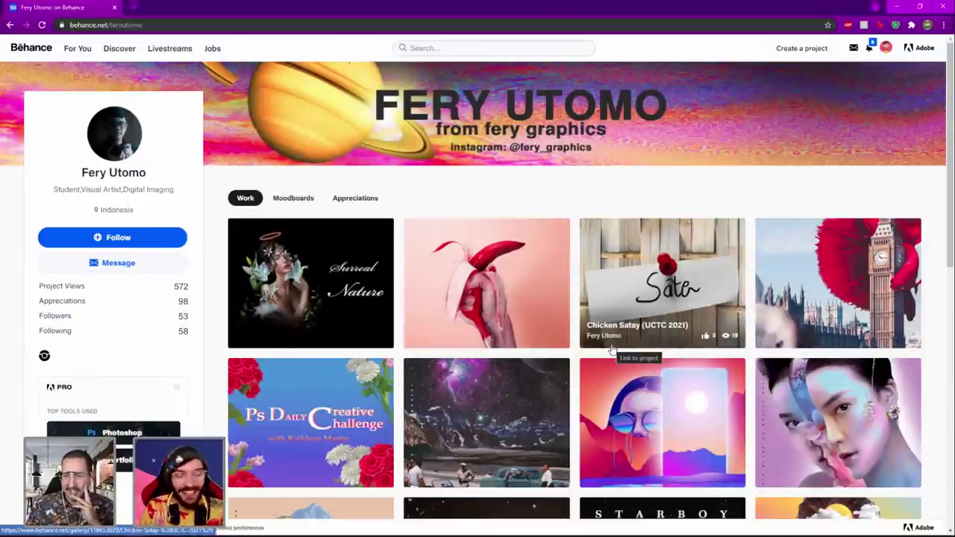
Open the Daily Challenge with Paul Trani project and browse its street photo and face collages.
{"action": "left_click", "coordinate": [542, 308]}
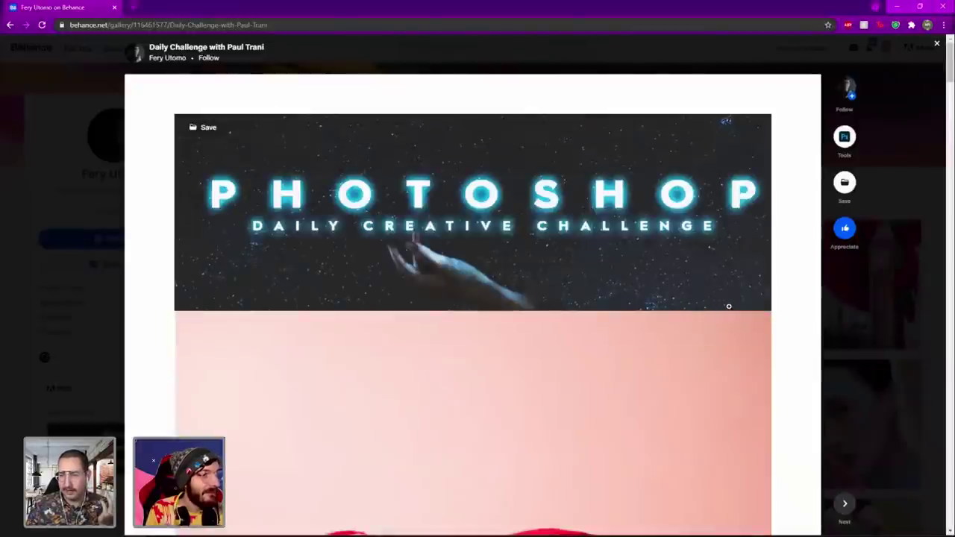
{"action": "scroll", "coordinate": [732, 306], "scroll_direction": "down", "scroll_amount": 5}
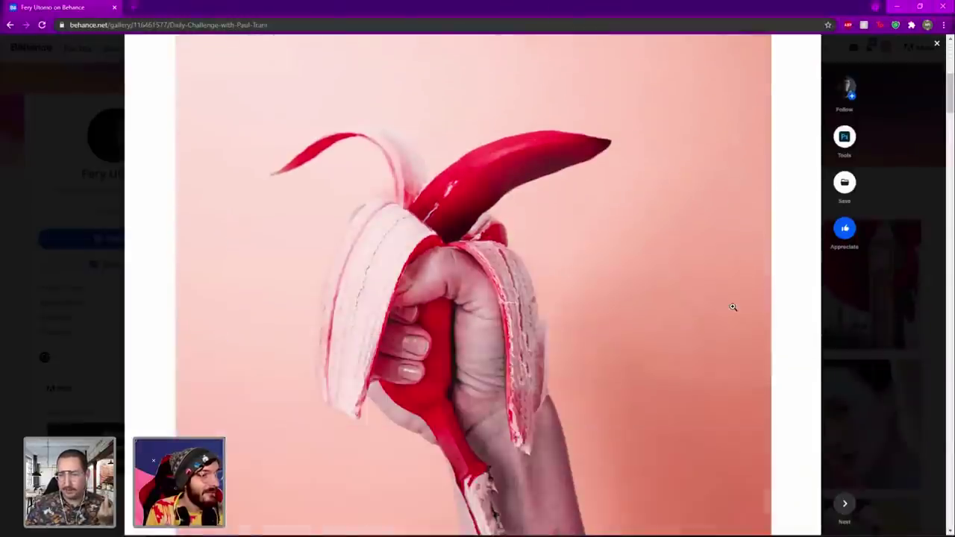
{"action": "scroll", "coordinate": [732, 307], "scroll_direction": "down", "scroll_amount": 4}
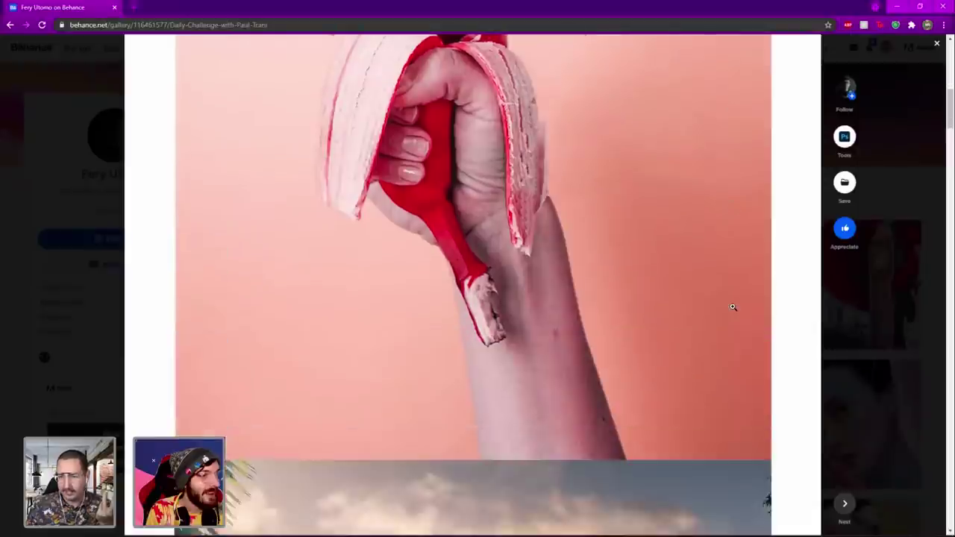
{"action": "scroll", "coordinate": [733, 307], "scroll_direction": "down", "scroll_amount": 6}
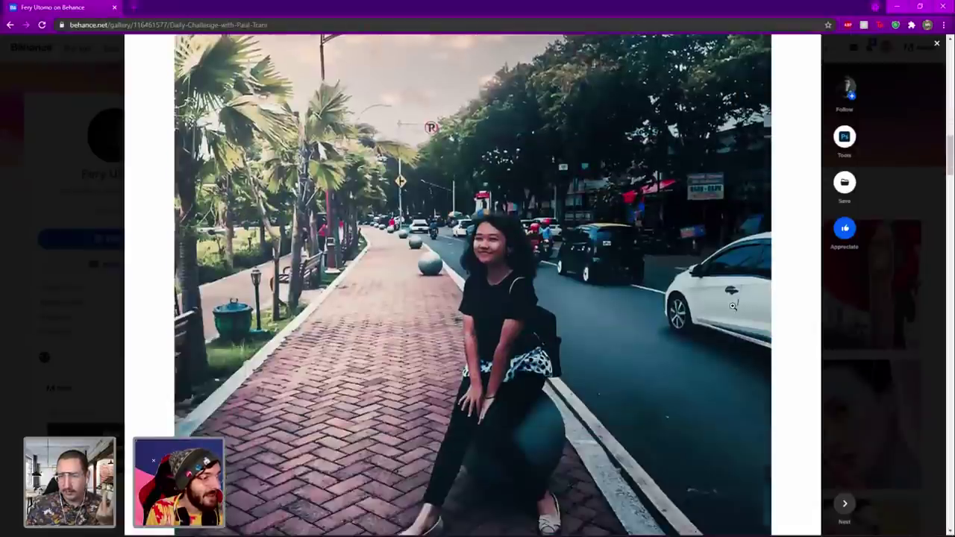
{"action": "scroll", "coordinate": [733, 306], "scroll_direction": "down", "scroll_amount": 8}
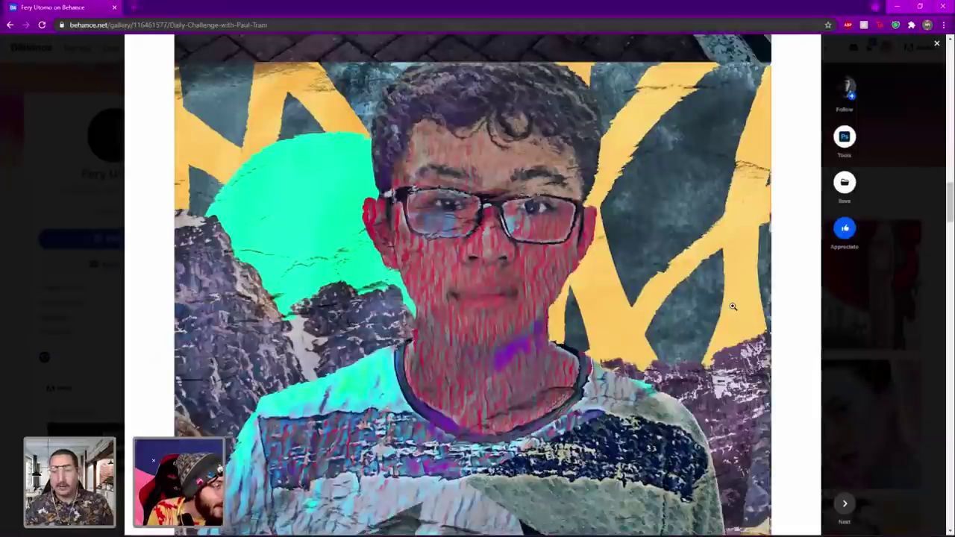
{"action": "scroll", "coordinate": [733, 306], "scroll_direction": "up", "scroll_amount": 8}
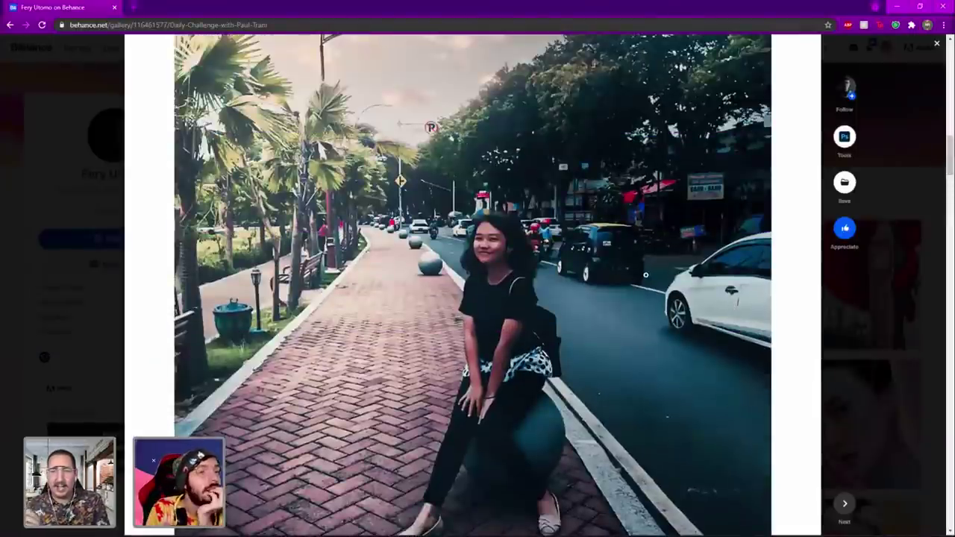
{"action": "scroll", "coordinate": [608, 275], "scroll_direction": "up", "scroll_amount": 1}
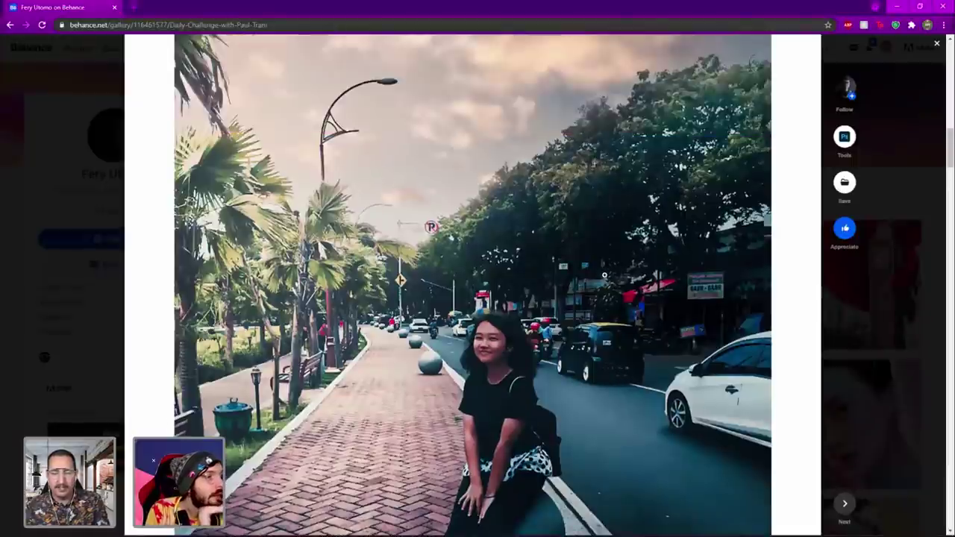
{"action": "scroll", "coordinate": [604, 275], "scroll_direction": "down", "scroll_amount": 1}
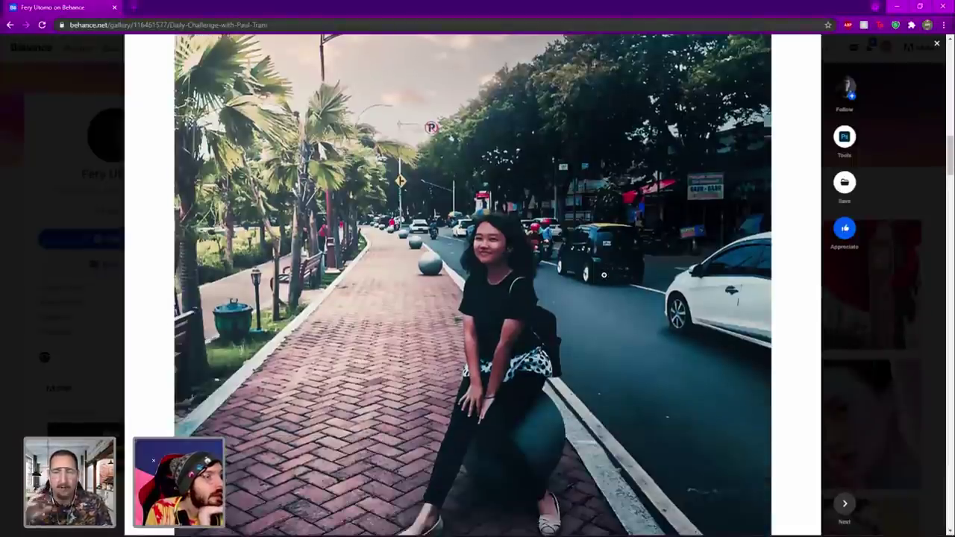
{"action": "scroll", "coordinate": [515, 263], "scroll_direction": "up", "scroll_amount": 1}
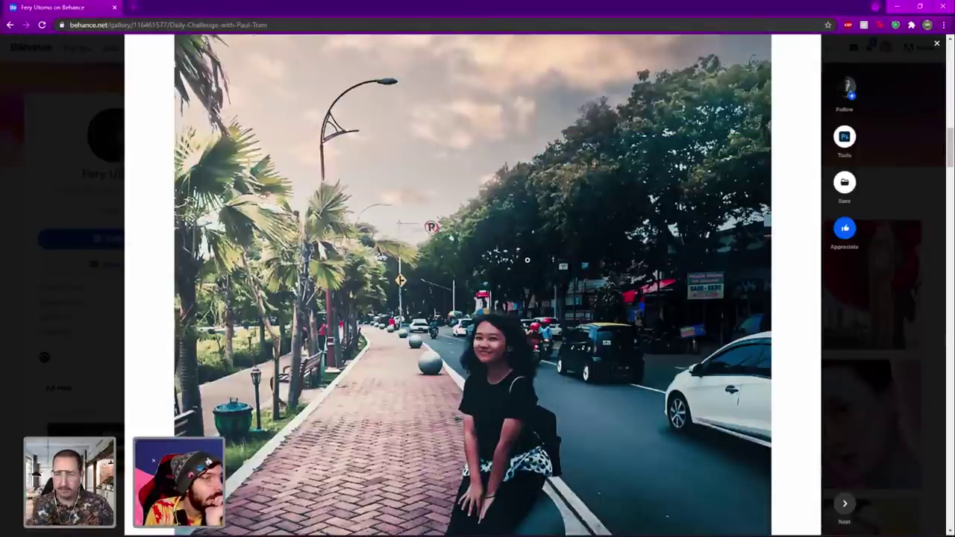
{"action": "scroll", "coordinate": [527, 260], "scroll_direction": "down", "scroll_amount": 1}
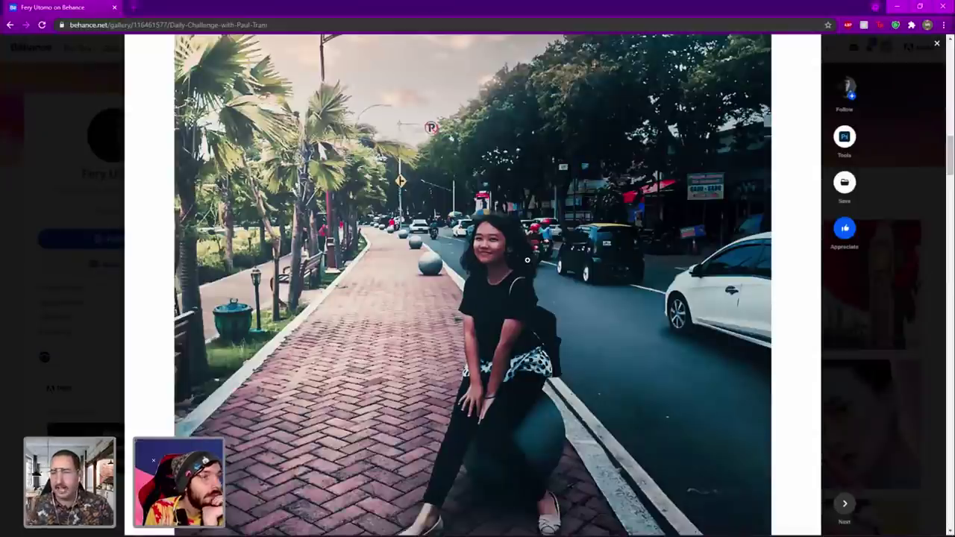
{"action": "scroll", "coordinate": [528, 259], "scroll_direction": "up", "scroll_amount": 1}
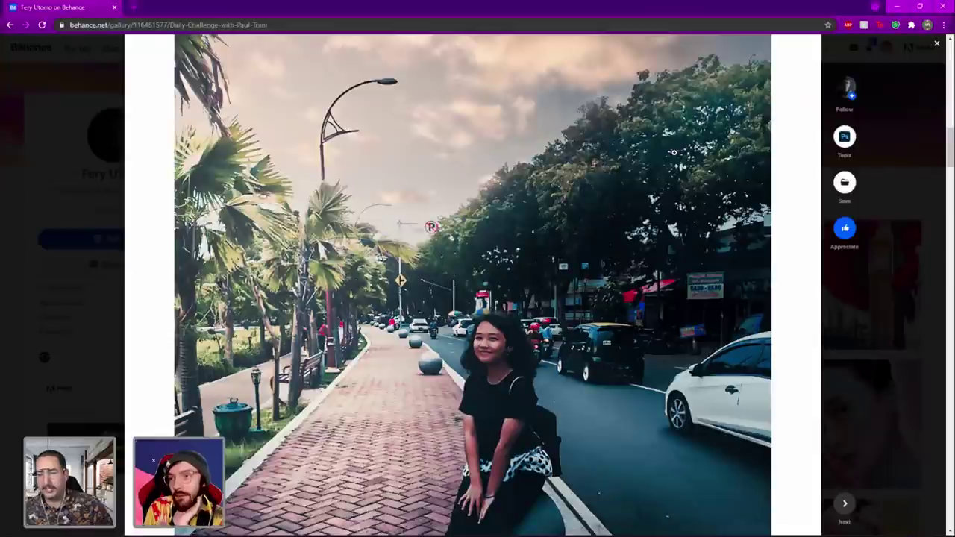
Scroll to the whale-and-seal image and the April 22nd 2021 publish date at the end.
{"action": "scroll", "coordinate": [665, 221], "scroll_direction": "down", "scroll_amount": 4}
{"action": "scroll", "coordinate": [560, 256], "scroll_direction": "down", "scroll_amount": 10}
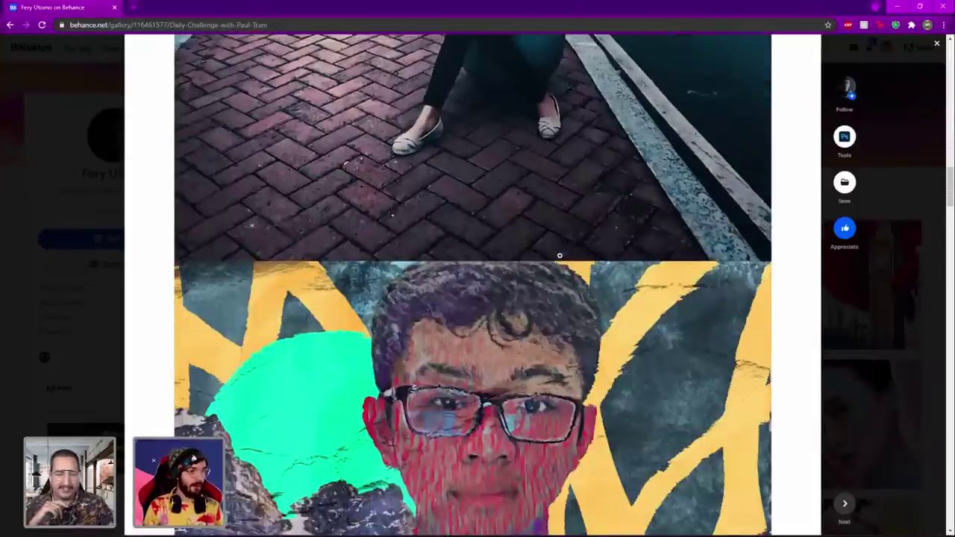
{"action": "scroll", "coordinate": [560, 256], "scroll_direction": "down", "scroll_amount": 3}
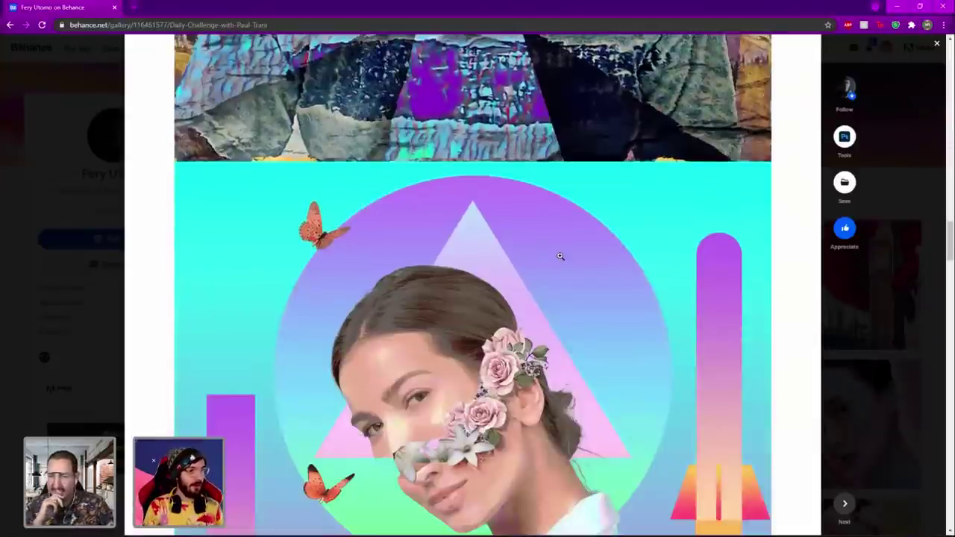
{"action": "scroll", "coordinate": [560, 256], "scroll_direction": "down", "scroll_amount": 3}
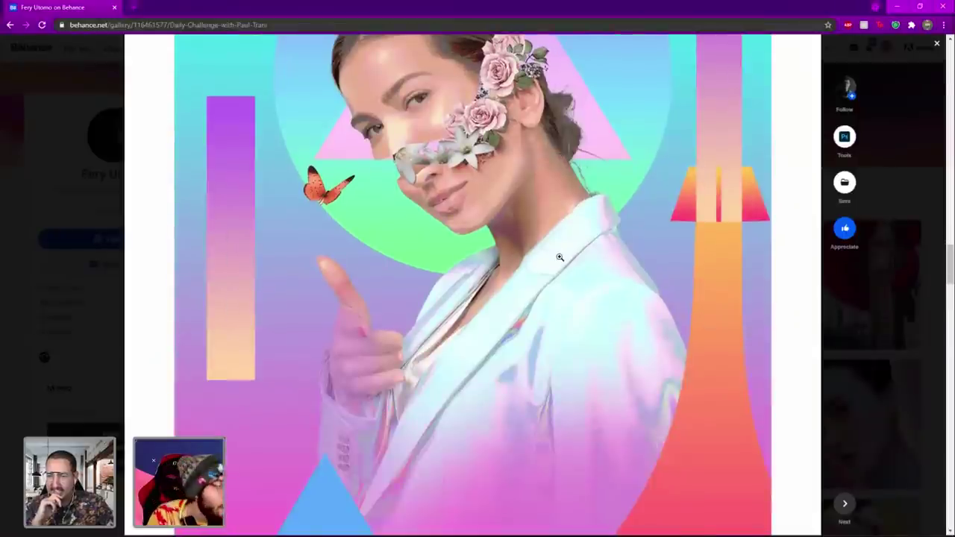
{"action": "scroll", "coordinate": [560, 257], "scroll_direction": "down", "scroll_amount": 4}
{"action": "scroll", "coordinate": [559, 257], "scroll_direction": "down", "scroll_amount": 15}
{"action": "scroll", "coordinate": [560, 257], "scroll_direction": "up", "scroll_amount": 4}
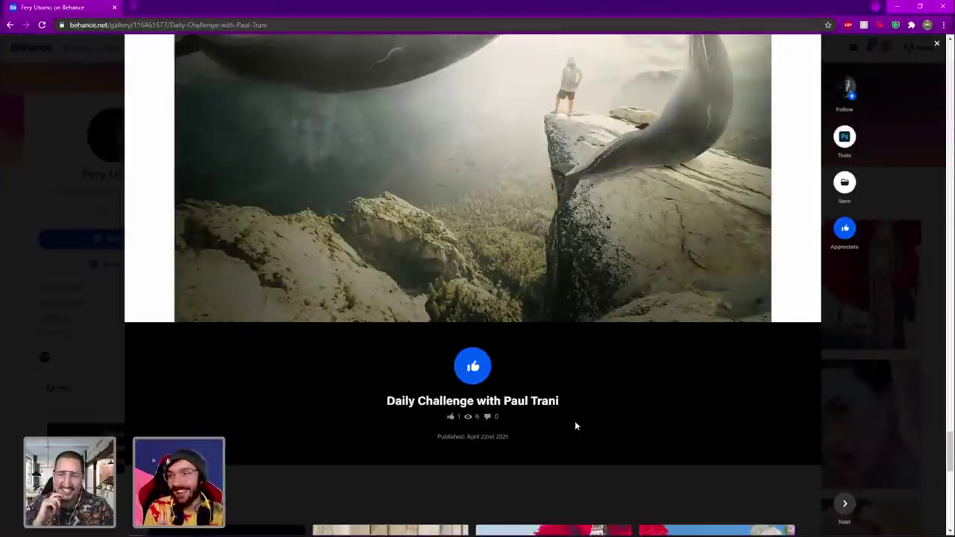
Scroll to see the whole whale-on-cliff image, then back up to the headphones portrait.
{"action": "scroll", "coordinate": [589, 421], "scroll_direction": "up", "scroll_amount": 3}
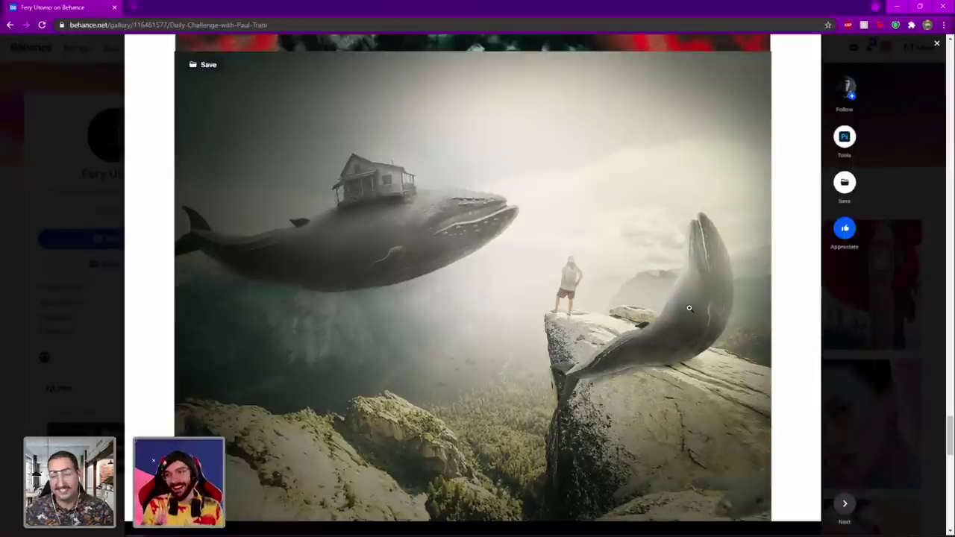
{"action": "scroll", "coordinate": [687, 309], "scroll_direction": "down", "scroll_amount": 2}
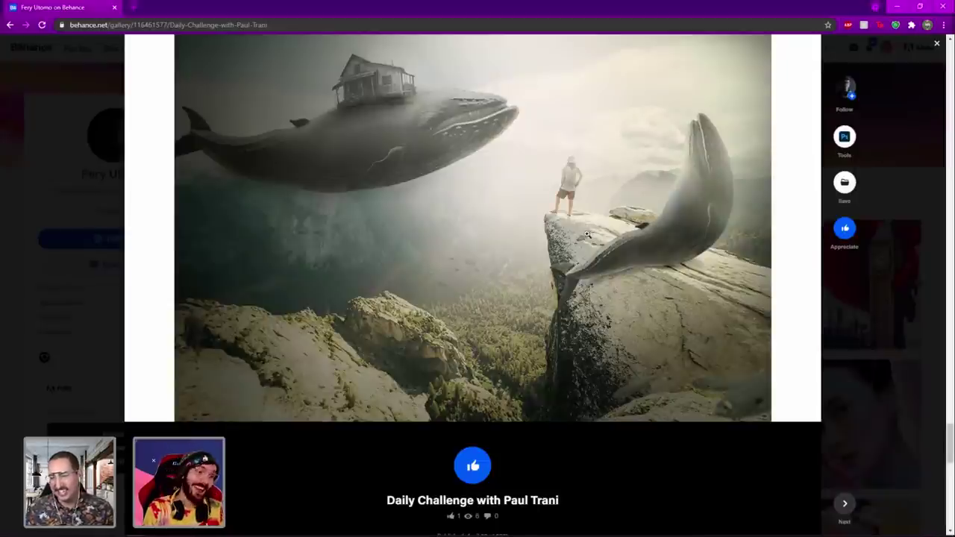
{"action": "scroll", "coordinate": [373, 235], "scroll_direction": "up", "scroll_amount": 6}
{"action": "scroll", "coordinate": [405, 234], "scroll_direction": "up", "scroll_amount": 2}
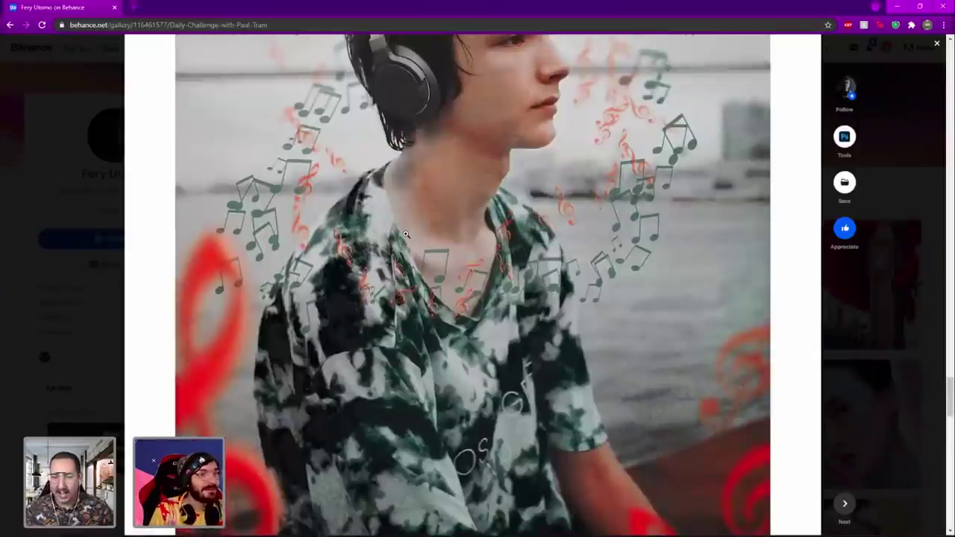
{"action": "scroll", "coordinate": [634, 271], "scroll_direction": "up", "scroll_amount": 2}
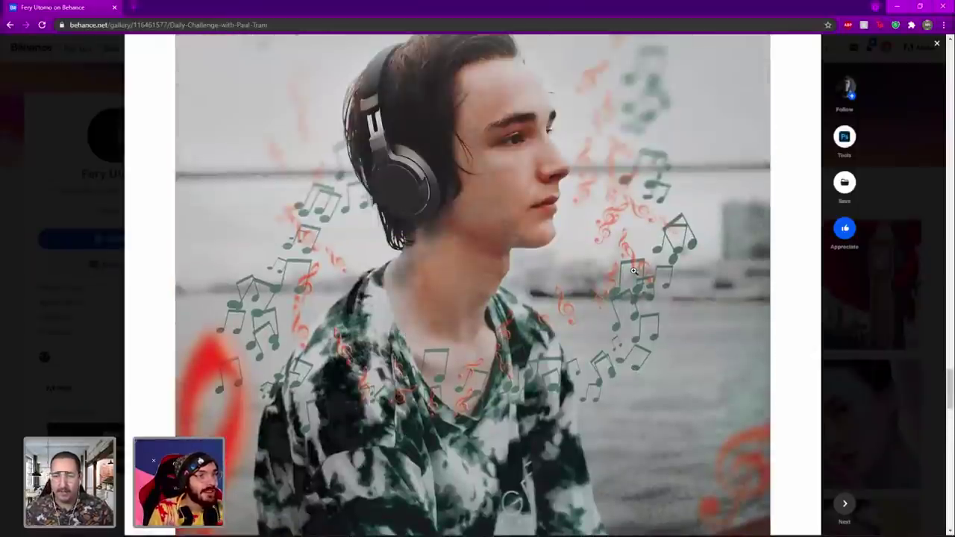
{"action": "scroll", "coordinate": [634, 271], "scroll_direction": "down", "scroll_amount": 6}
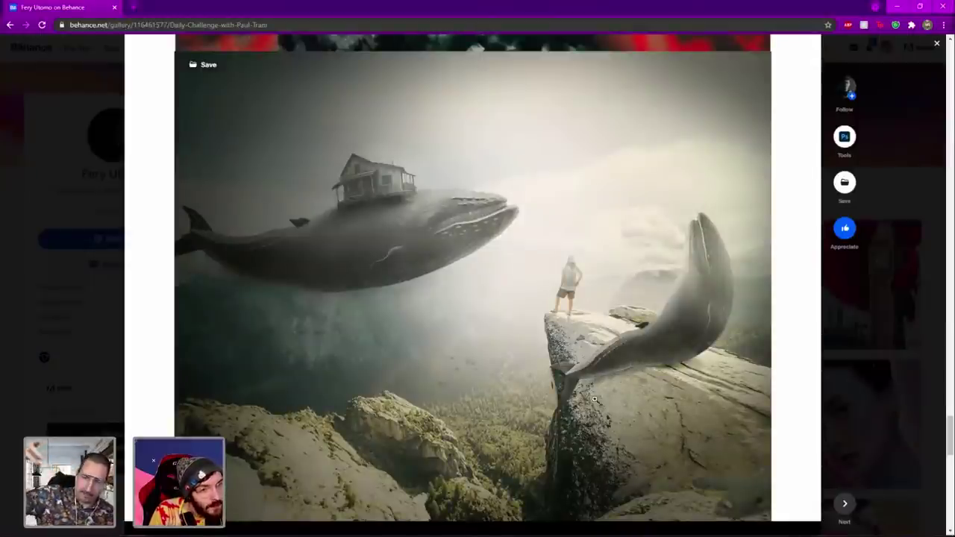
{"action": "scroll", "coordinate": [730, 94], "scroll_direction": "up", "scroll_amount": 1}
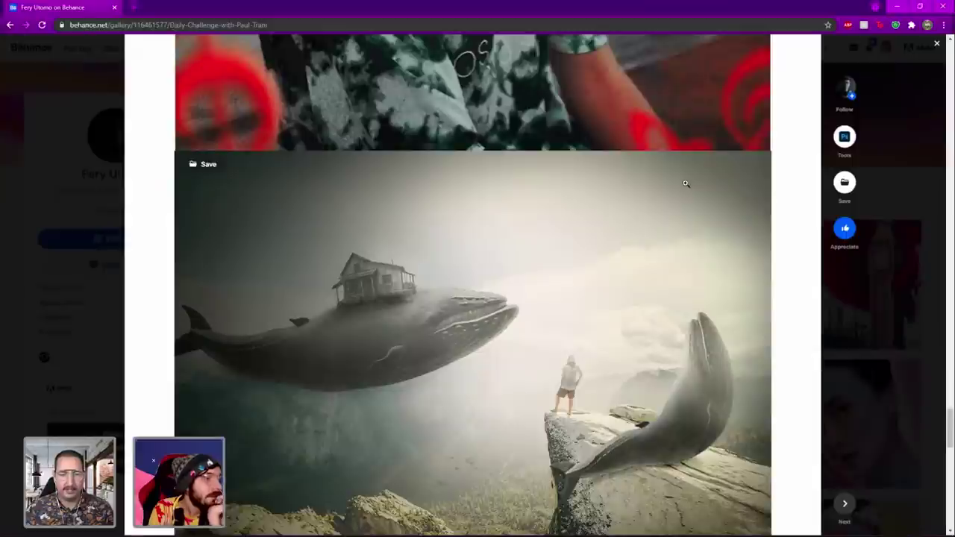
{"action": "scroll", "coordinate": [688, 181], "scroll_direction": "down", "scroll_amount": 1}
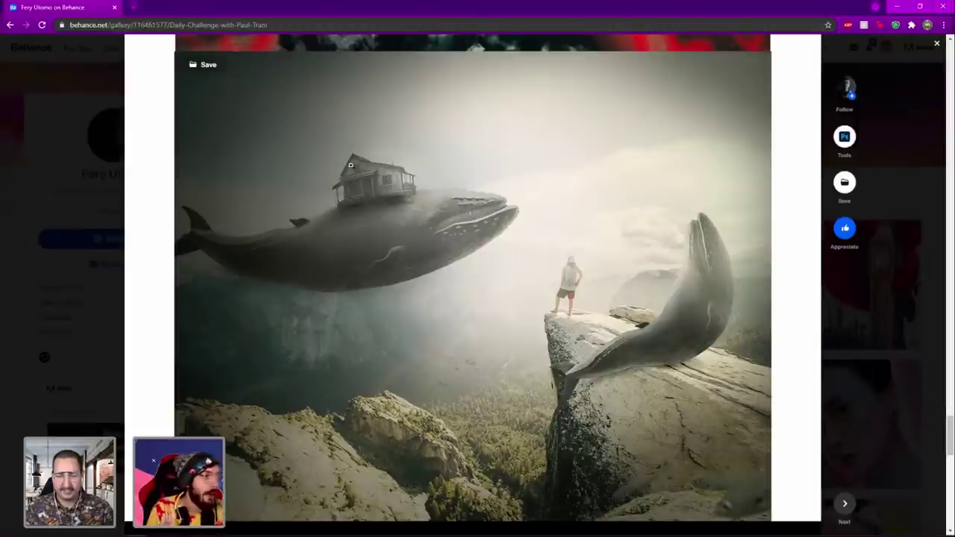
{"action": "scroll", "coordinate": [597, 209], "scroll_direction": "up", "scroll_amount": 6}
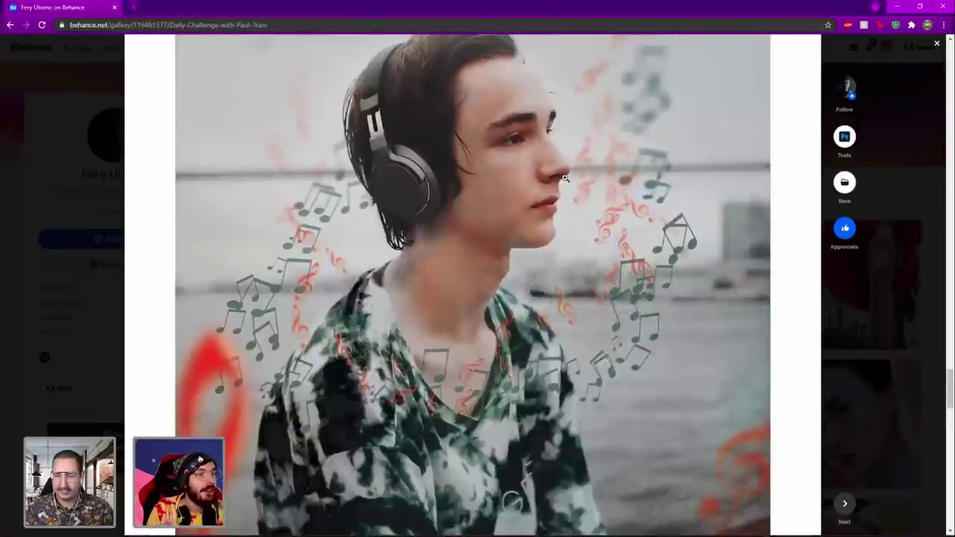
{"action": "scroll", "coordinate": [565, 177], "scroll_direction": "up", "scroll_amount": 1}
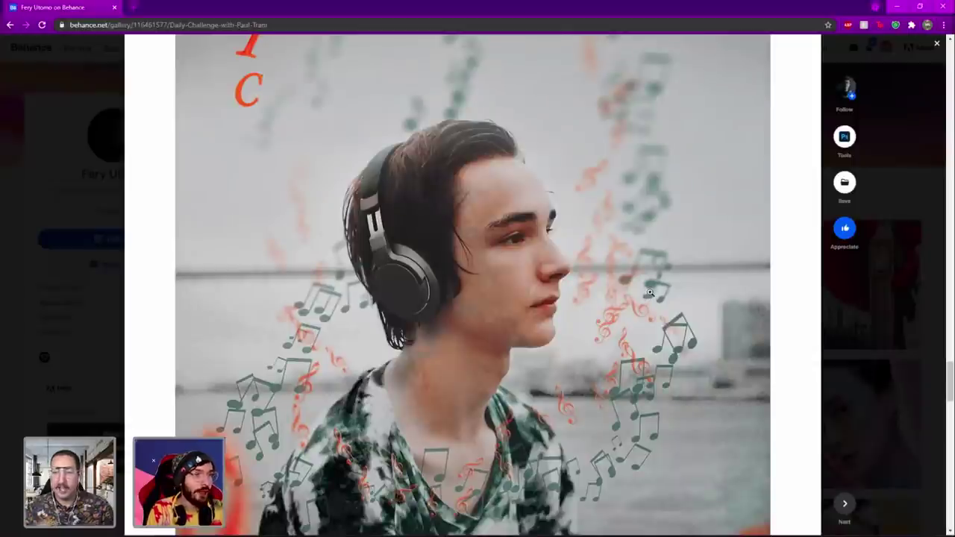
{"action": "scroll", "coordinate": [647, 297], "scroll_direction": "down", "scroll_amount": 2}
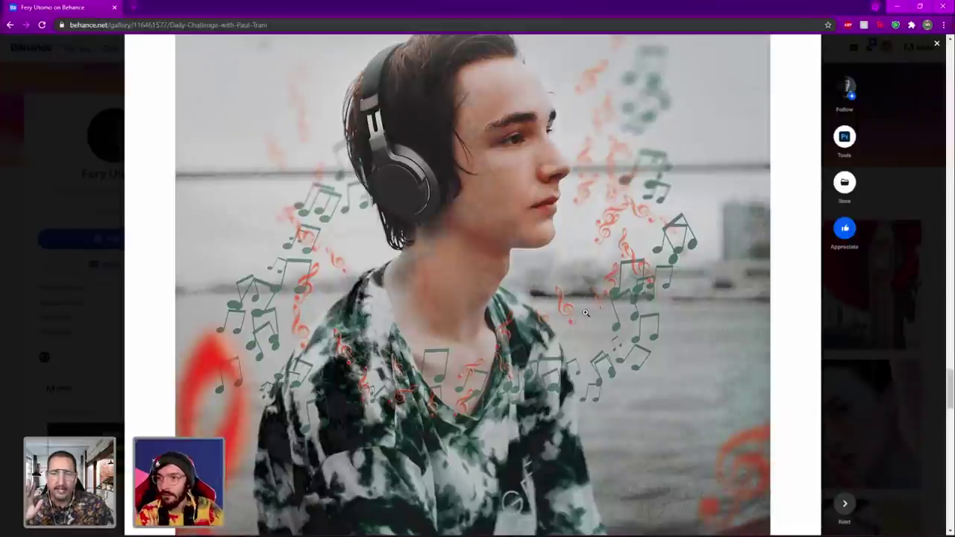
{"action": "scroll", "coordinate": [589, 311], "scroll_direction": "up", "scroll_amount": 2}
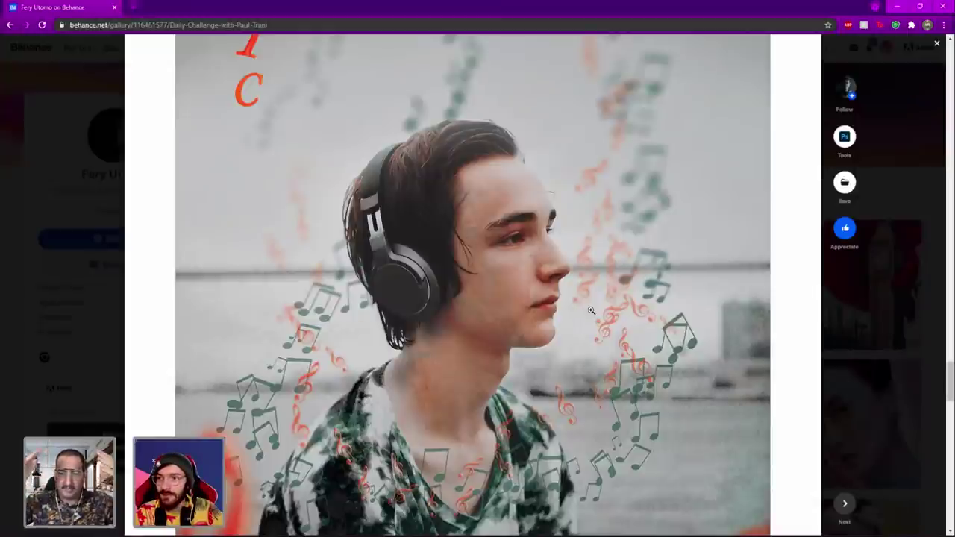
{"action": "mouse_move", "coordinate": [268, 533]}
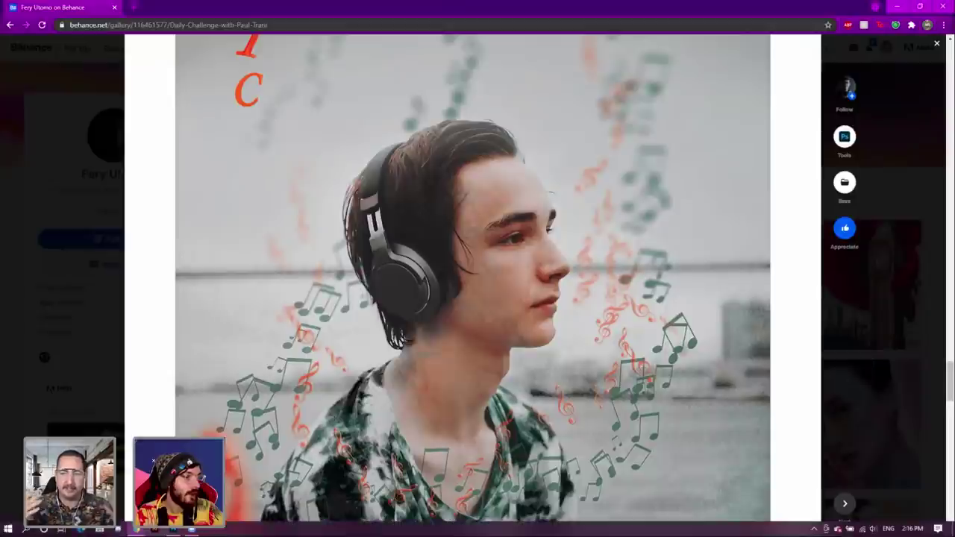
Back in Spongebob.psd, place the red drink can model from the PixelSquid library.
{"action": "left_click", "coordinate": [178, 531]}
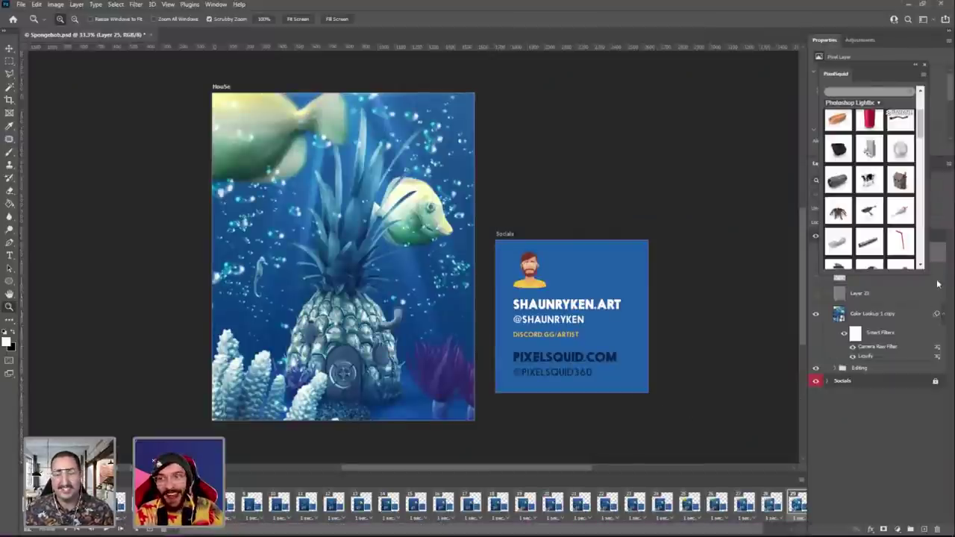
{"action": "left_click_drag", "start_coordinate": [881, 67], "coordinate": [710, 105]}
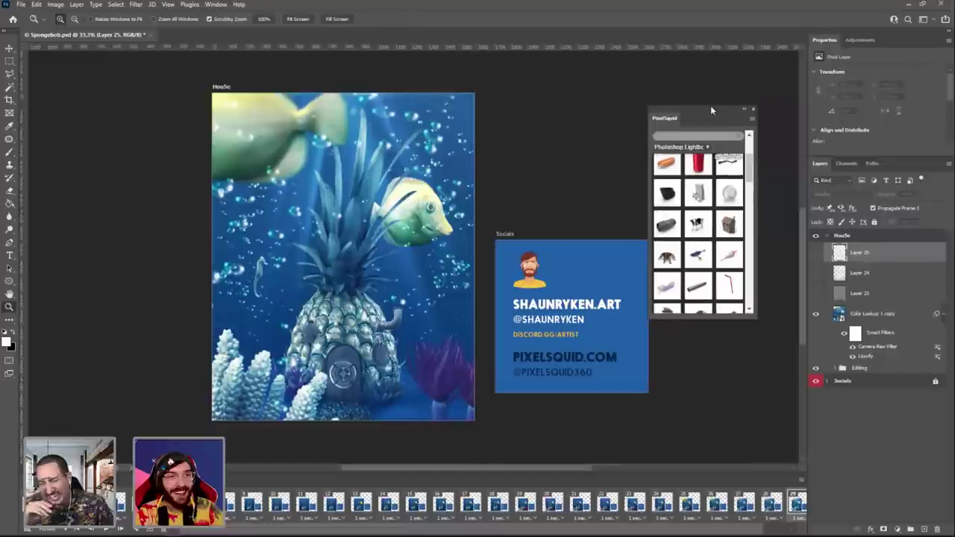
{"action": "scroll", "coordinate": [780, 260], "scroll_direction": "up", "scroll_amount": 1}
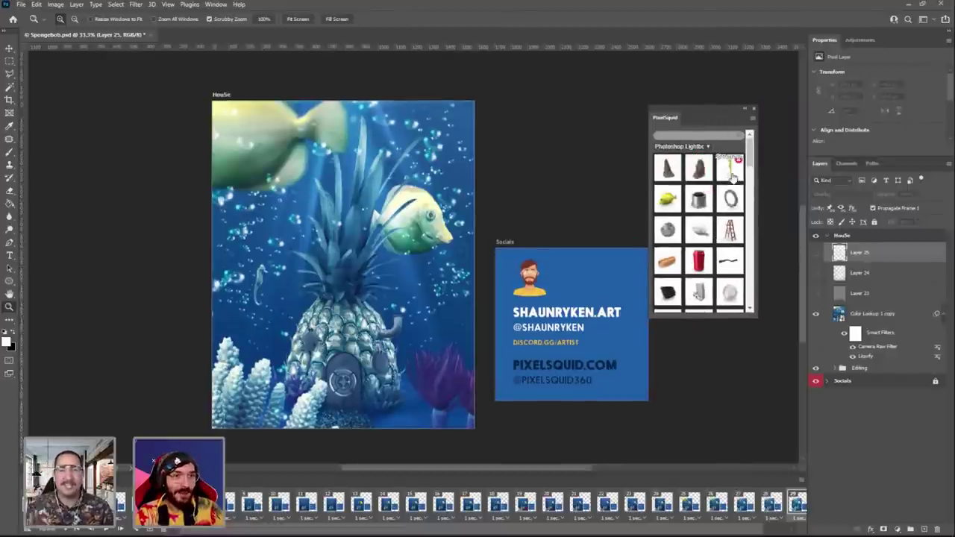
{"action": "left_click", "coordinate": [699, 263]}
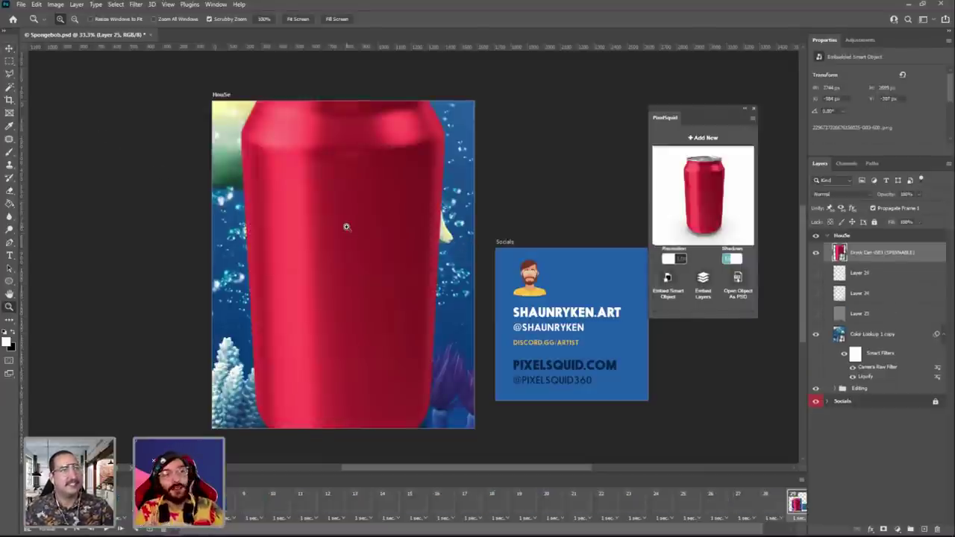
Scale the can down and move it to the centre, in front of the pineapple house.
{"action": "left_click", "coordinate": [9, 47]}
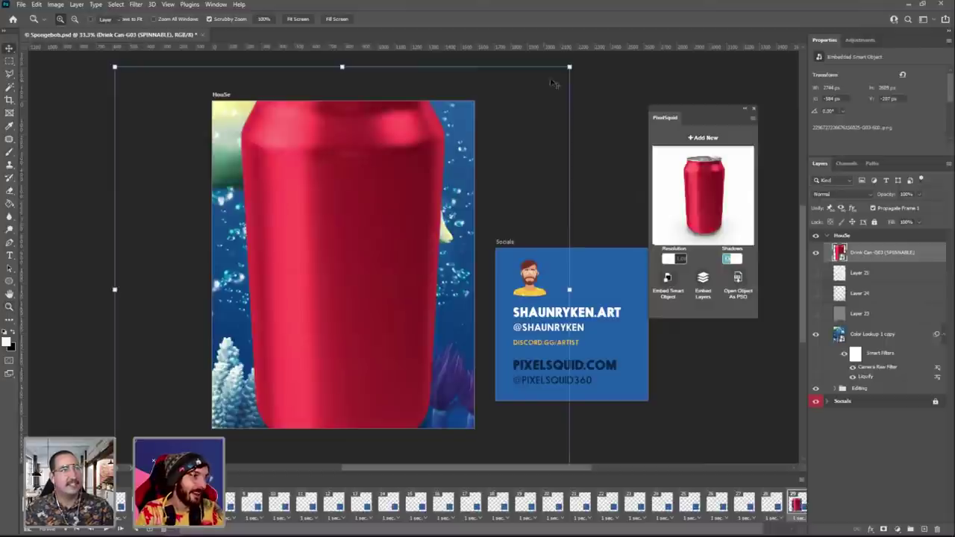
{"action": "left_click", "coordinate": [570, 67]}
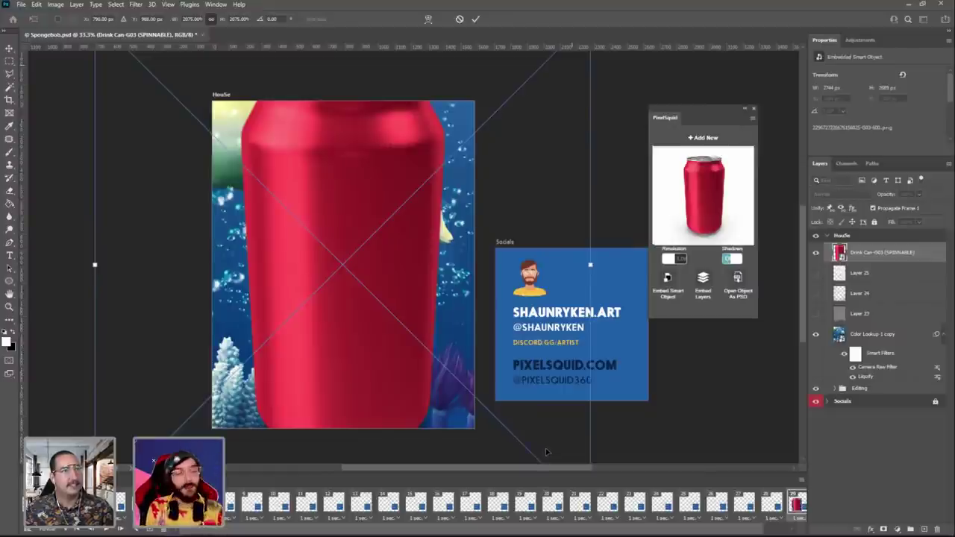
{"action": "left_click_drag", "start_coordinate": [389, 239], "coordinate": [237, 218]}
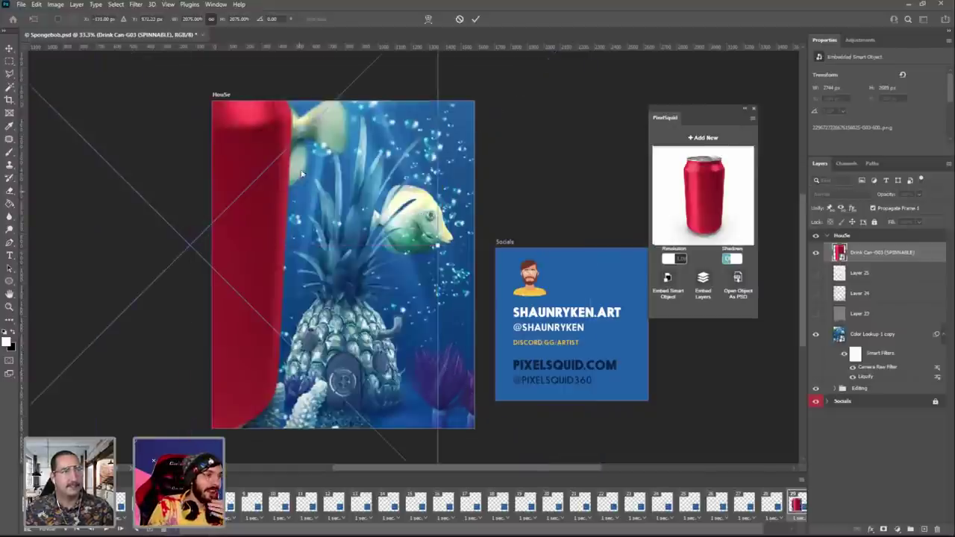
{"action": "key", "text": "ctrl+minus"}
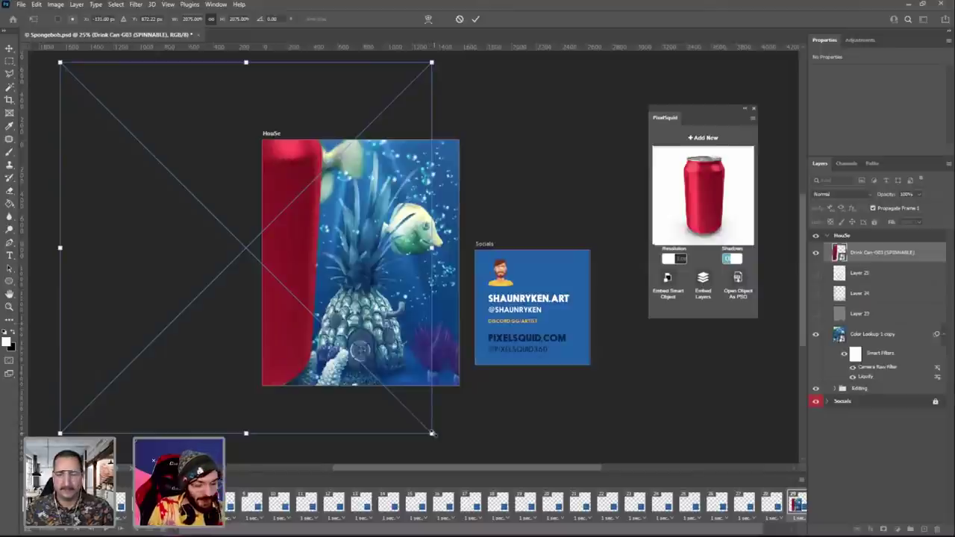
{"action": "left_click_drag", "start_coordinate": [431, 433], "coordinate": [325, 319]}
{"action": "key", "text": "alt+shift"}
{"action": "key", "text": "Return"}
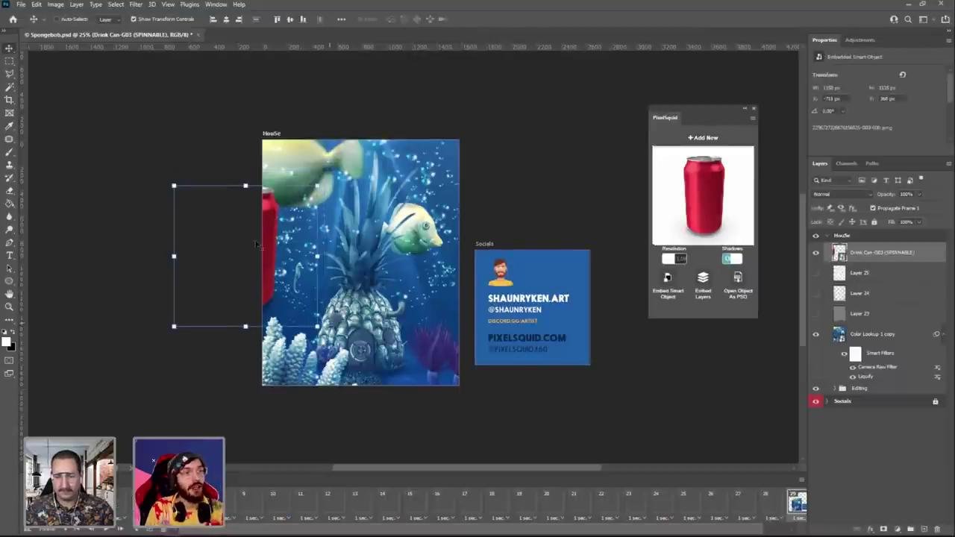
{"action": "left_click_drag", "start_coordinate": [277, 224], "coordinate": [410, 233]}
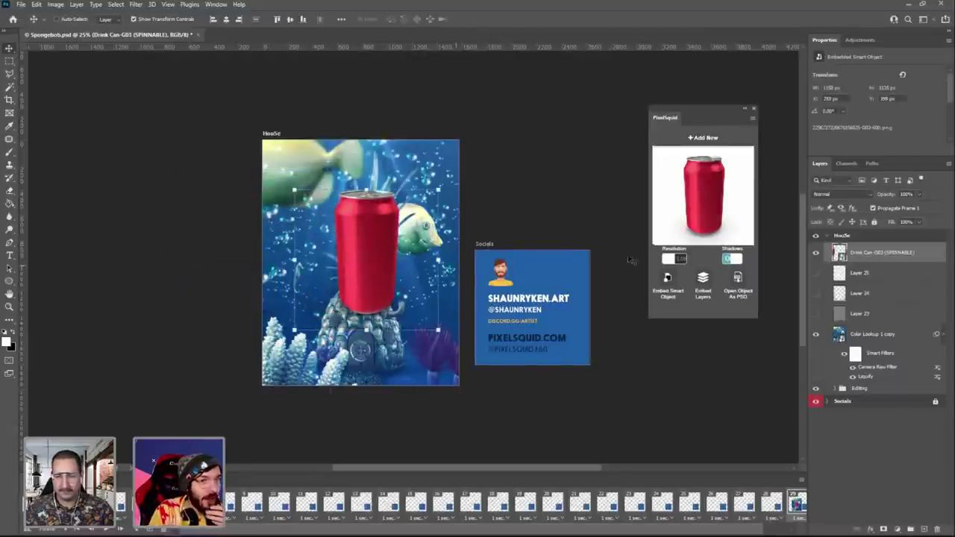
Apply a Gaussian Blur smart filter with a 16.6-pixel radius to the red can.
{"action": "left_click", "coordinate": [152, 4]}
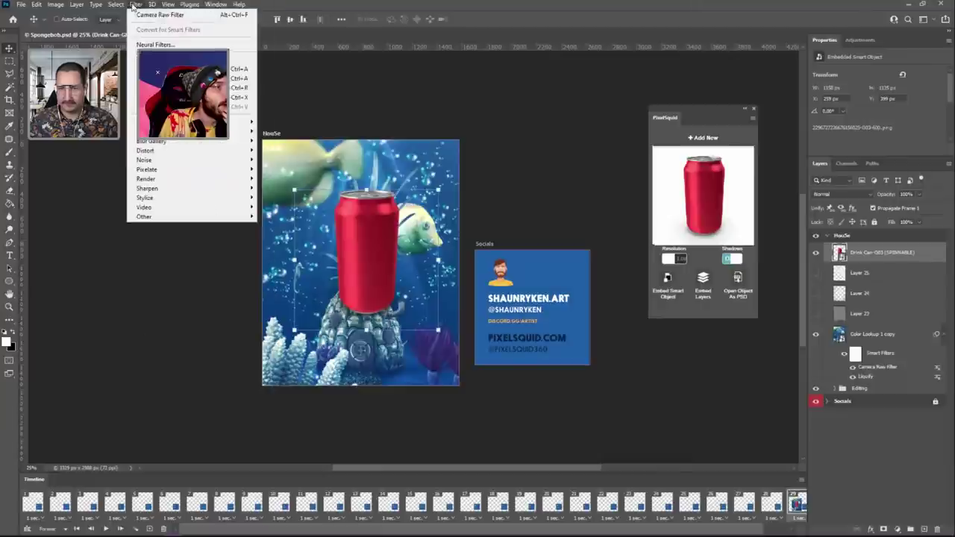
{"action": "mouse_move", "coordinate": [224, 120]}
{"action": "left_click", "coordinate": [277, 170]}
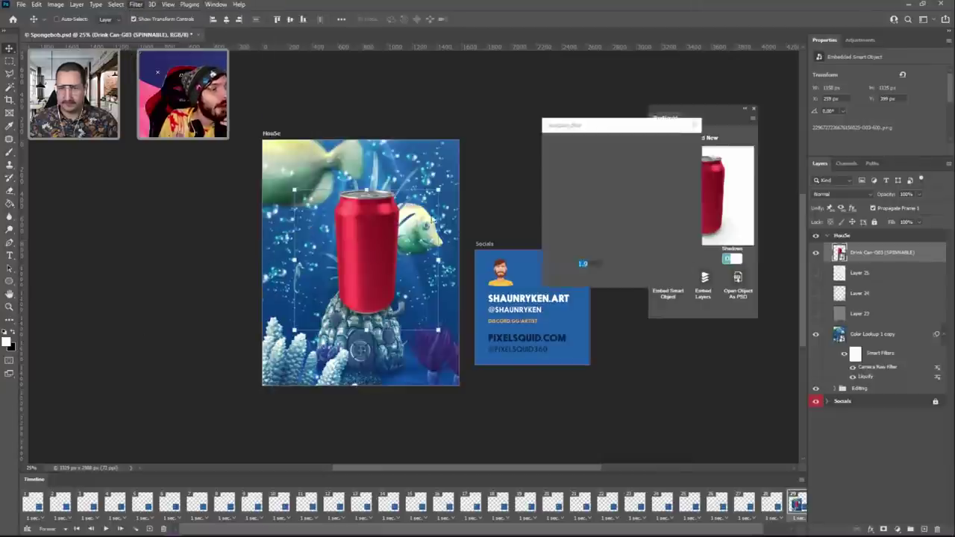
{"action": "left_click", "coordinate": [588, 280]}
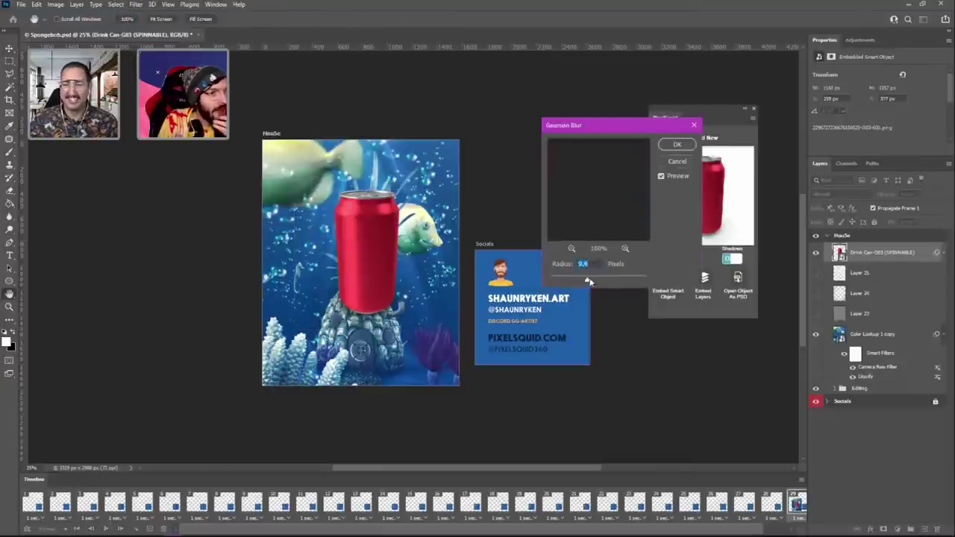
{"action": "left_click", "coordinate": [601, 281]}
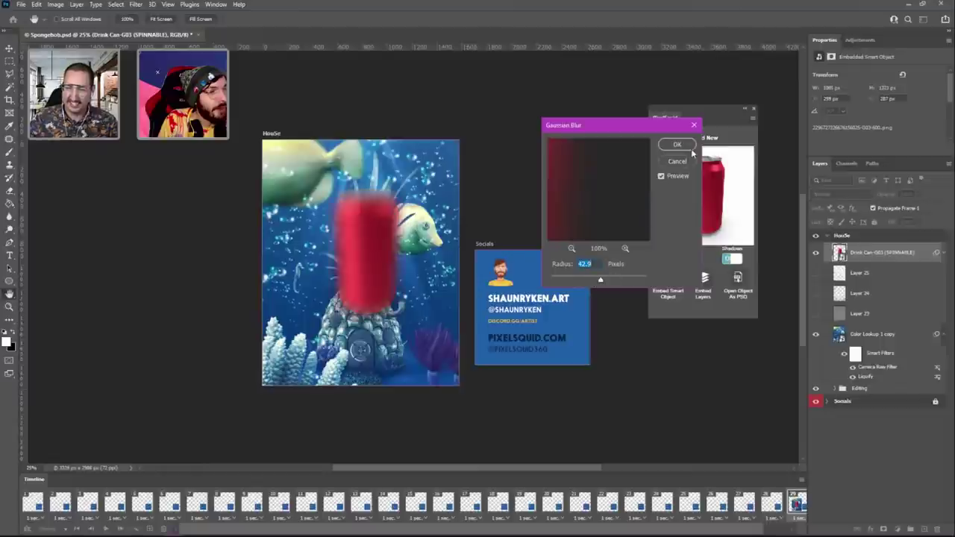
{"action": "left_click", "coordinate": [590, 280]}
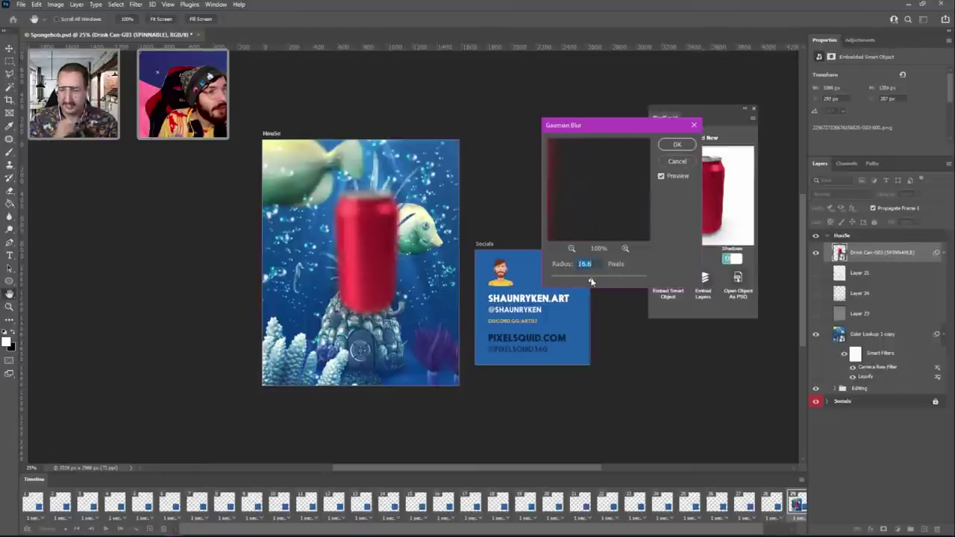
{"action": "left_click", "coordinate": [678, 147]}
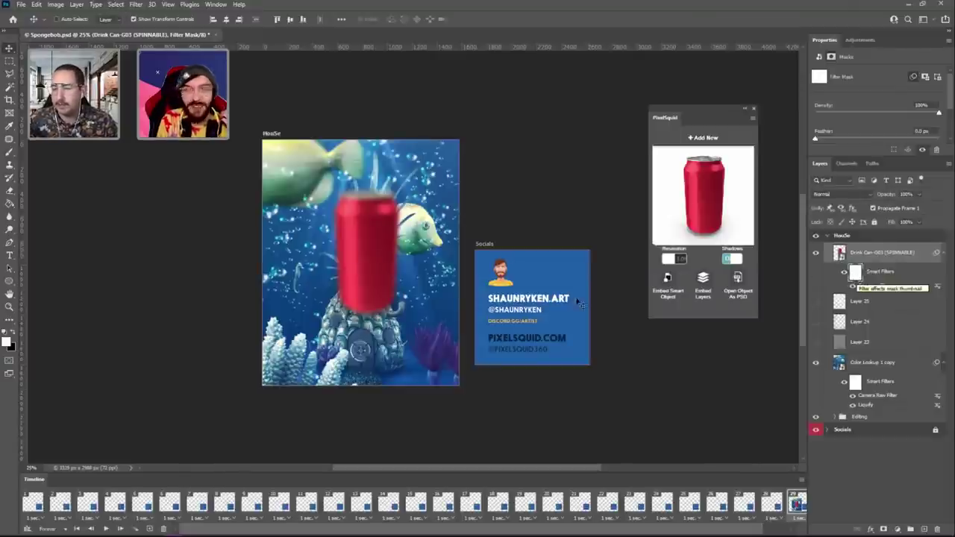
Erase and reposition the can's blur filter mask, then delete the Drink Can layer.
{"action": "left_click", "coordinate": [10, 190]}
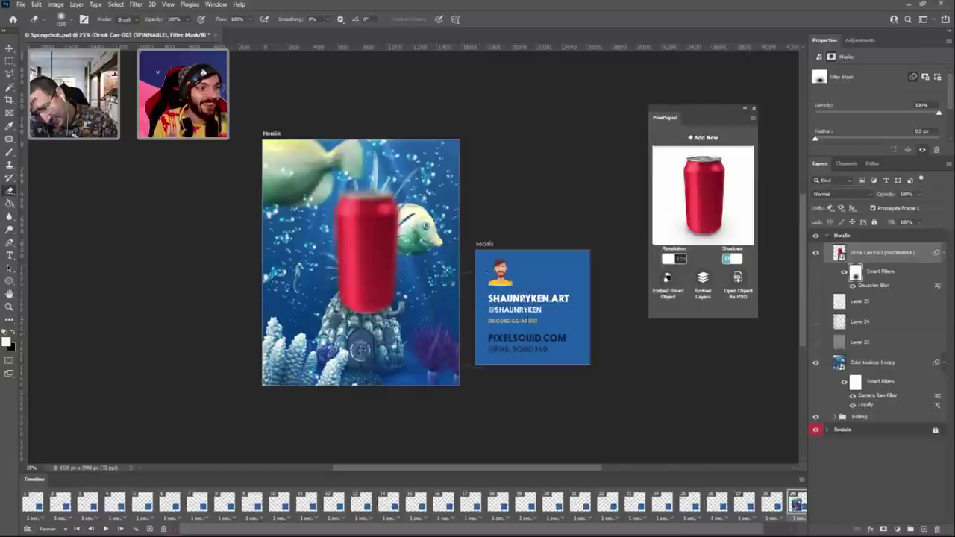
{"action": "mouse_move", "coordinate": [448, 321]}
{"action": "left_mouse_down"}
{"action": "mouse_move", "coordinate": [412, 300]}
{"action": "mouse_move", "coordinate": [426, 321]}
{"action": "left_mouse_up"}
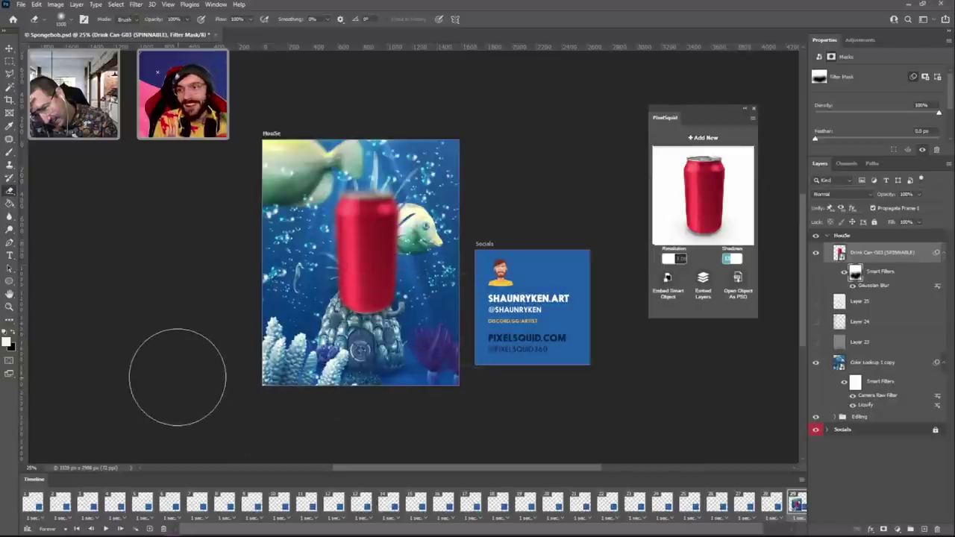
{"action": "left_click", "coordinate": [9, 48]}
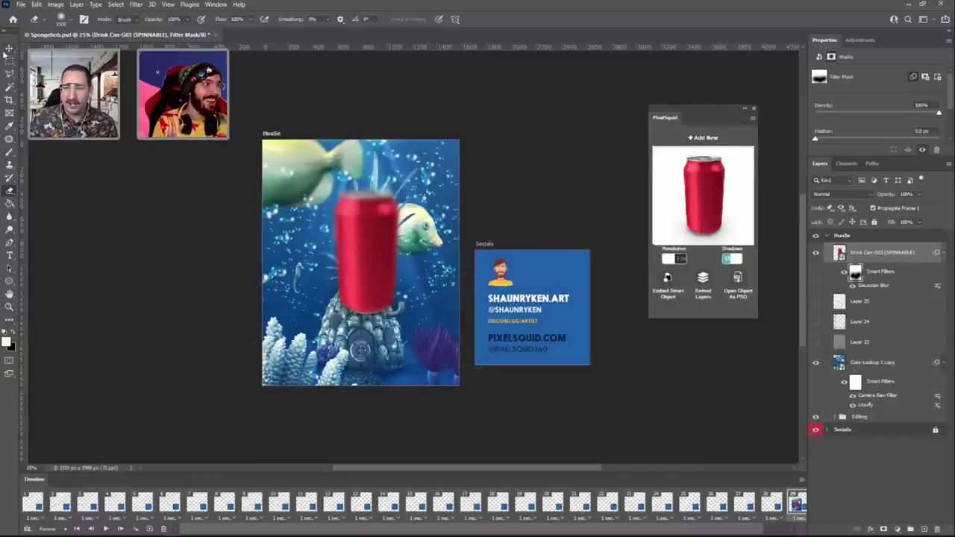
{"action": "left_click_drag", "start_coordinate": [381, 280], "coordinate": [362, 233]}
{"action": "left_click", "coordinate": [840, 254]}
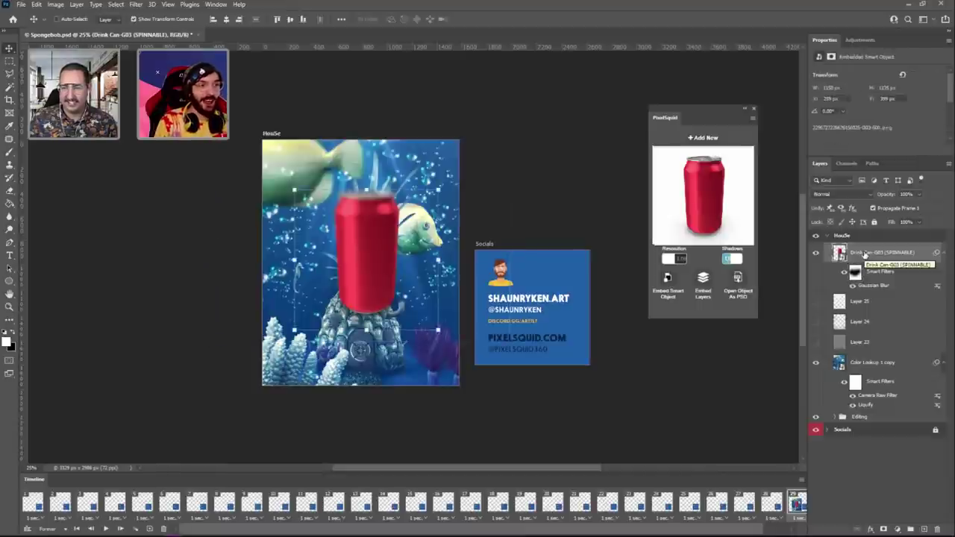
{"action": "left_click", "coordinate": [860, 271]}
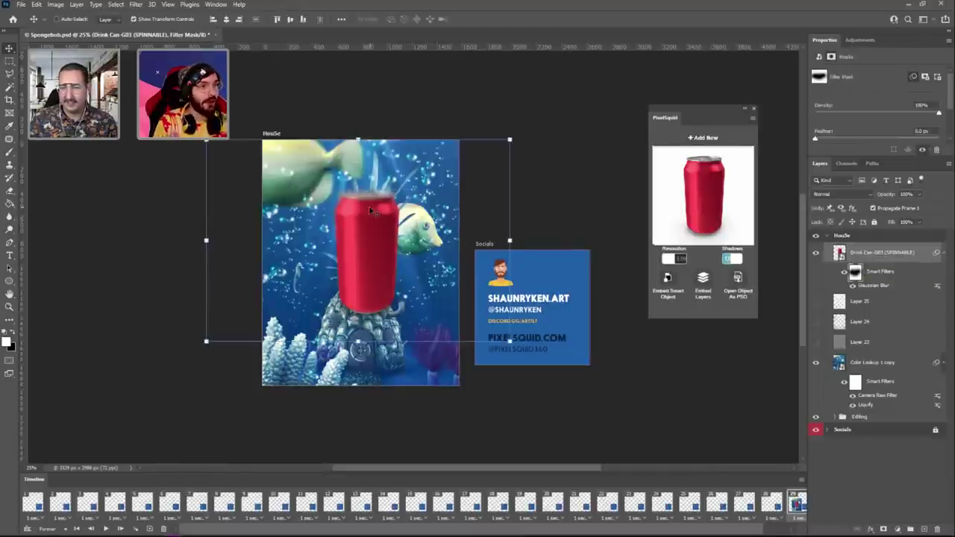
{"action": "left_click_drag", "start_coordinate": [398, 217], "coordinate": [395, 248]}
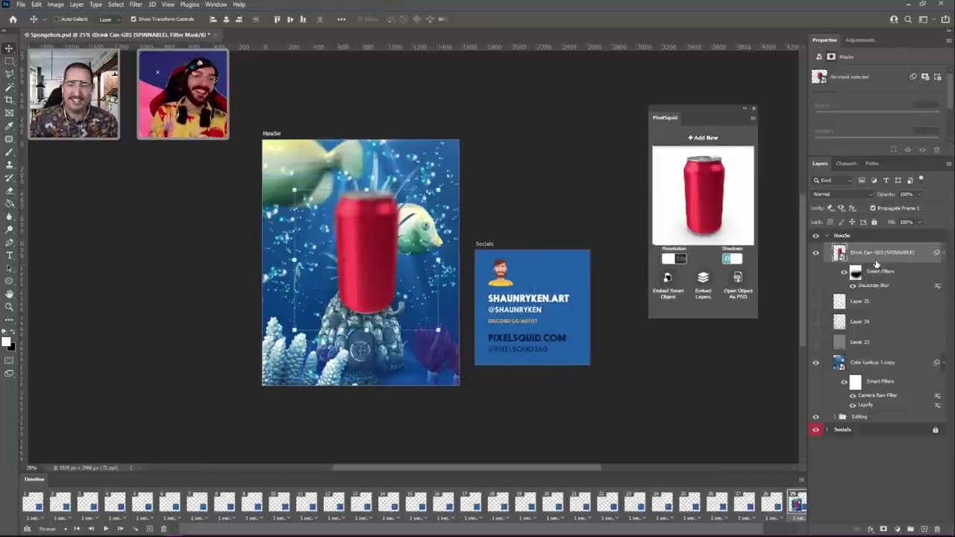
{"action": "left_click", "coordinate": [877, 257]}
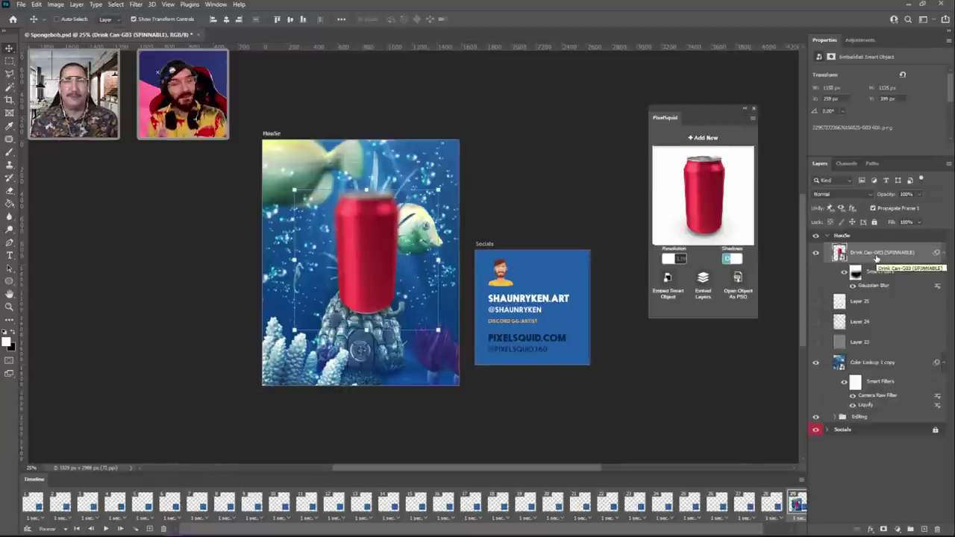
{"action": "key", "text": "Delete"}
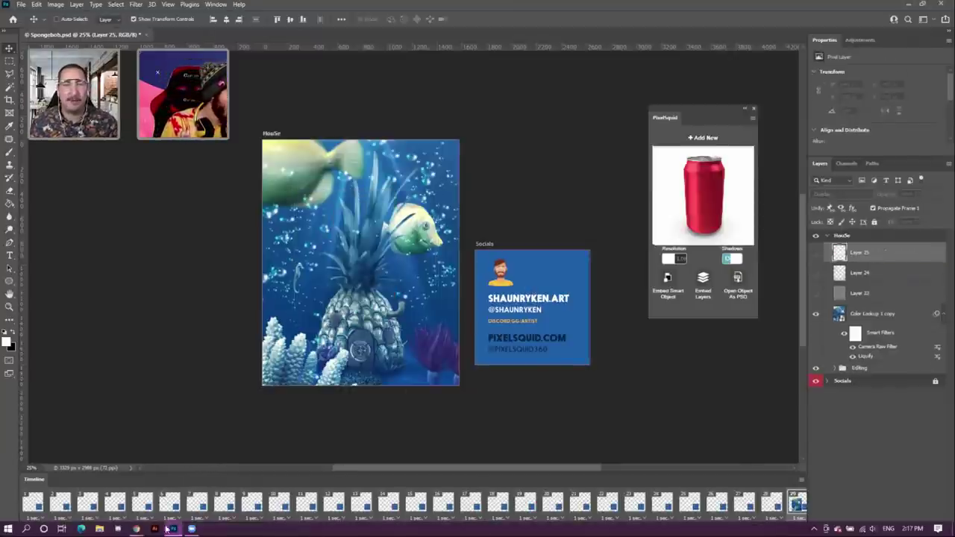
Bring the Behance headphones artwork back to the front and scroll around it.
{"action": "mouse_move", "coordinate": [136, 529]}
{"action": "left_click", "coordinate": [162, 499]}
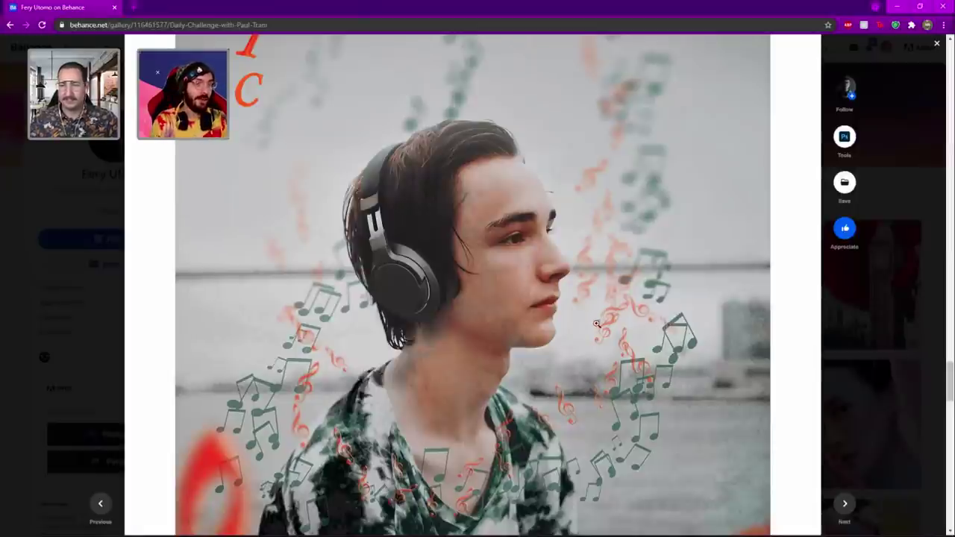
{"action": "scroll", "coordinate": [570, 329], "scroll_direction": "up", "scroll_amount": 3}
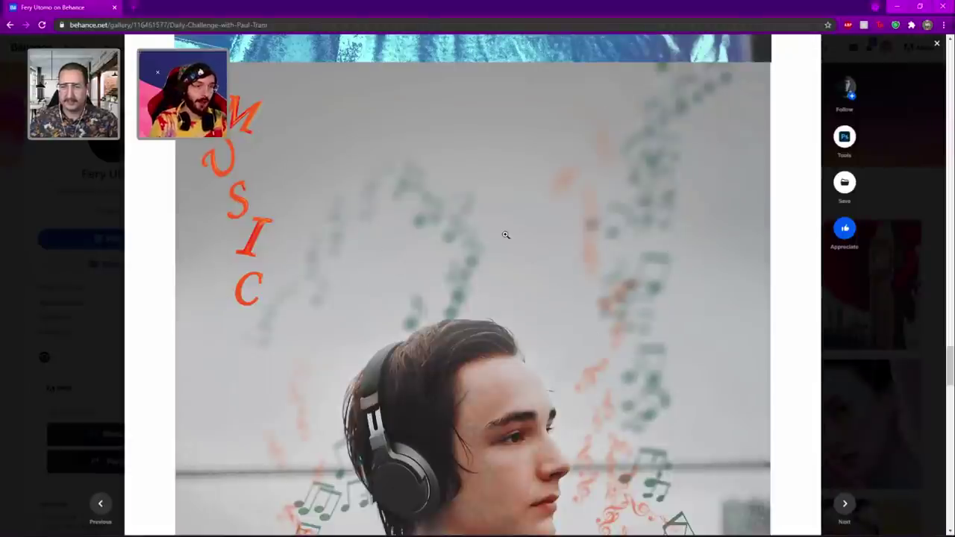
{"action": "scroll", "coordinate": [506, 235], "scroll_direction": "down", "scroll_amount": 4}
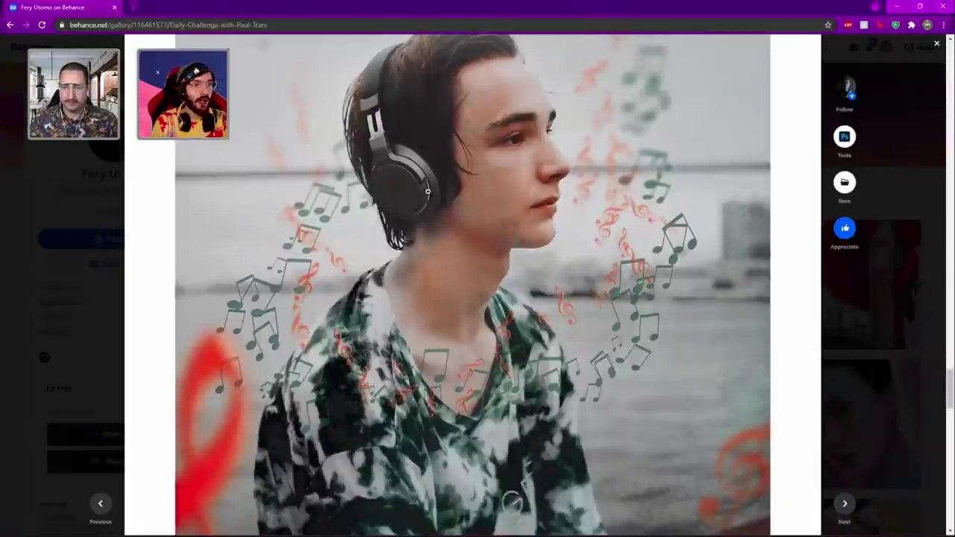
{"action": "scroll", "coordinate": [492, 213], "scroll_direction": "up", "scroll_amount": 1}
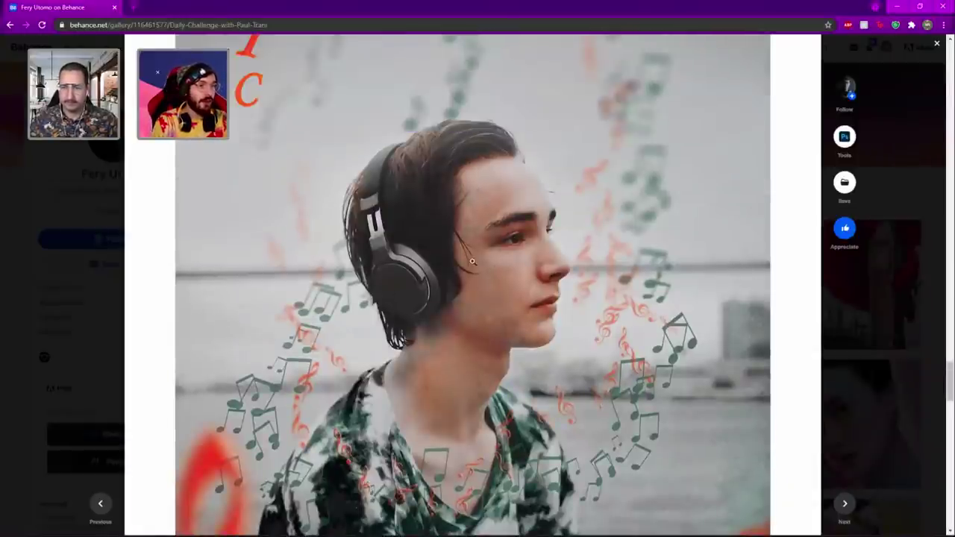
View the headphones portrait at full size in the lightbox, then close it to the profile grid.
{"action": "left_click", "coordinate": [485, 303]}
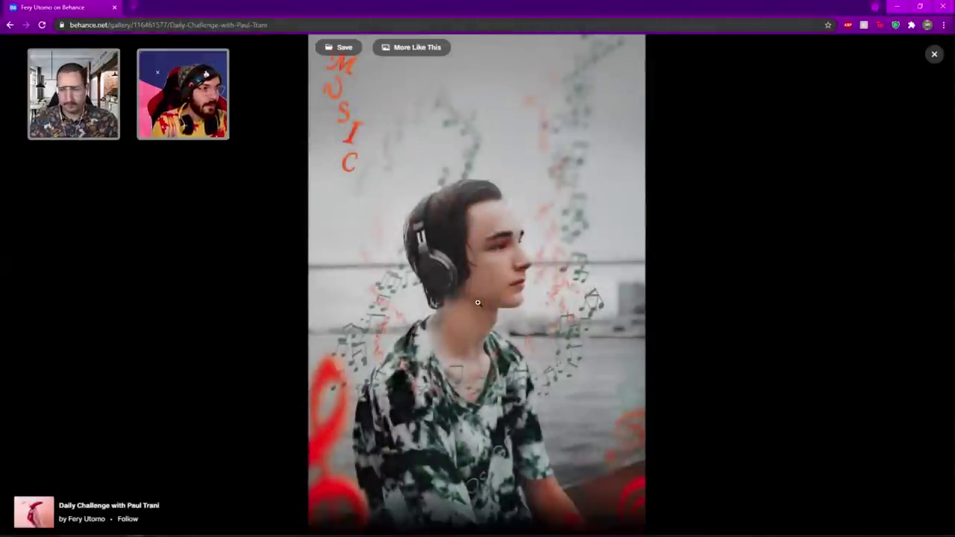
{"action": "left_click", "coordinate": [475, 306]}
{"action": "scroll", "coordinate": [517, 377], "scroll_direction": "down", "scroll_amount": 5}
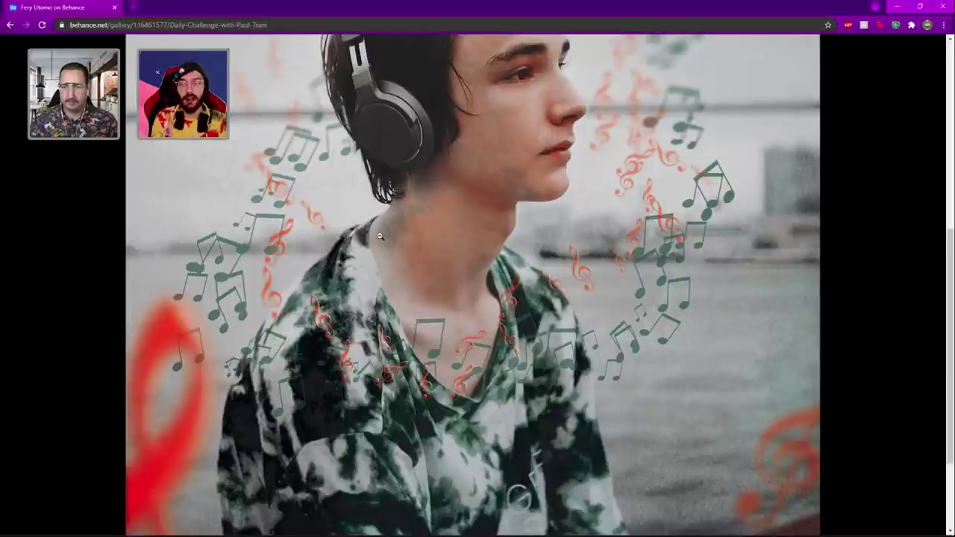
{"action": "left_click", "coordinate": [423, 198]}
{"action": "left_click", "coordinate": [410, 192]}
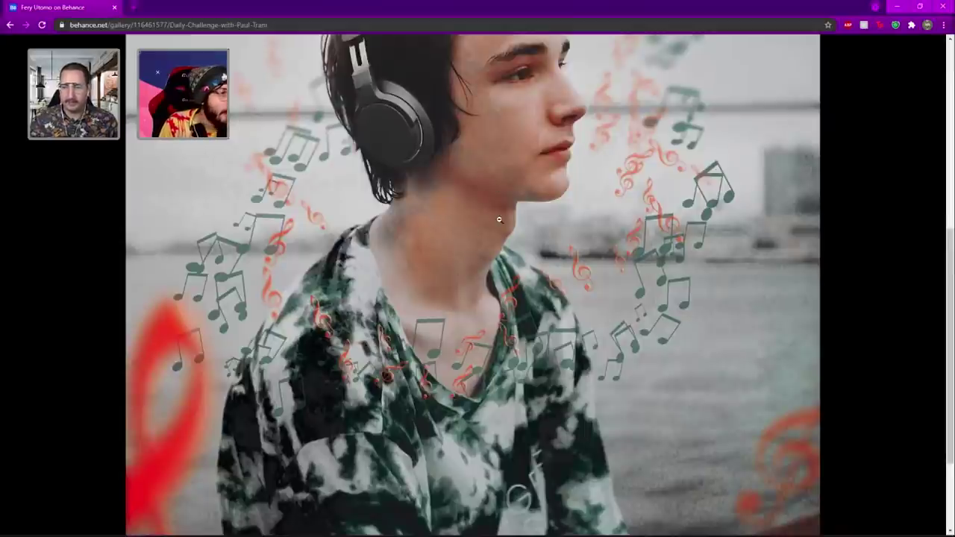
{"action": "scroll", "coordinate": [500, 220], "scroll_direction": "up", "scroll_amount": 3}
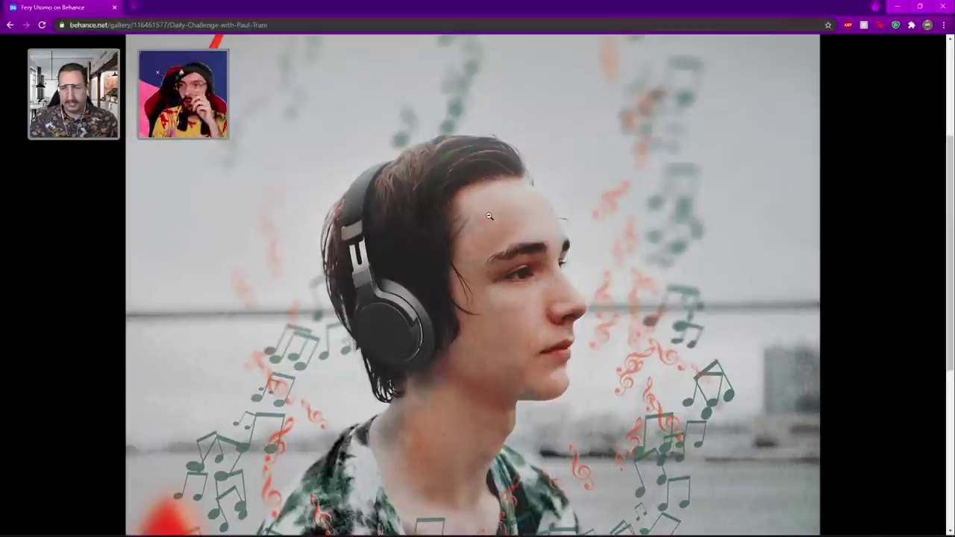
{"action": "scroll", "coordinate": [492, 215], "scroll_direction": "down", "scroll_amount": 3}
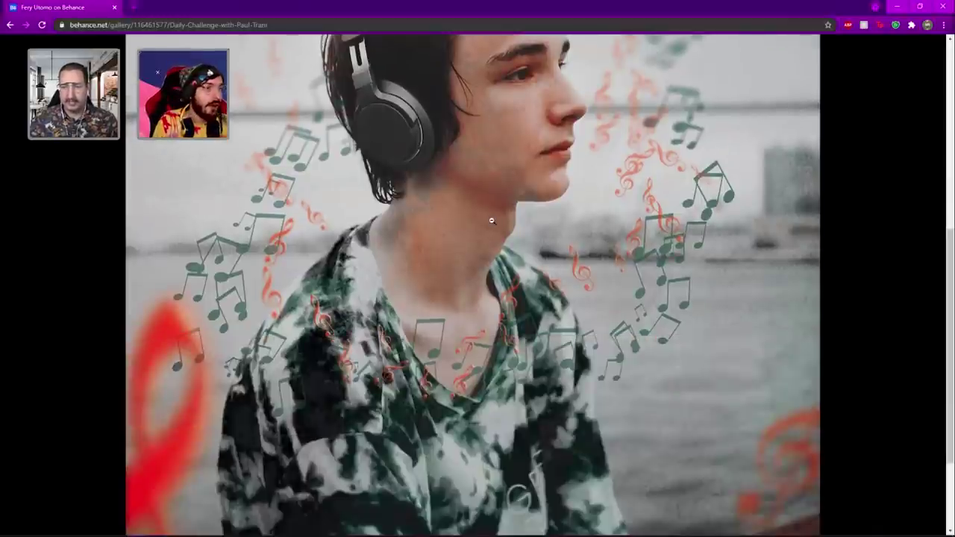
{"action": "left_click", "coordinate": [491, 215]}
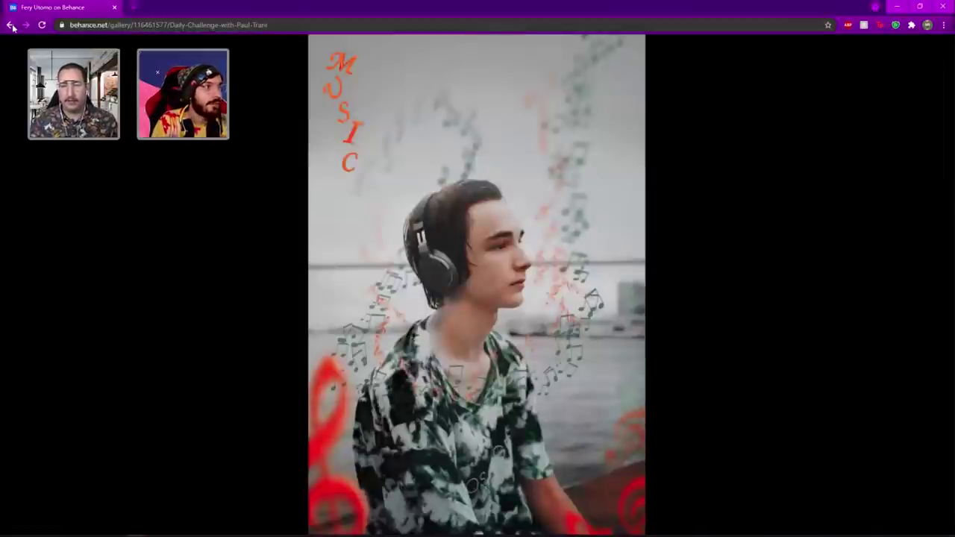
{"action": "key", "text": "Escape"}
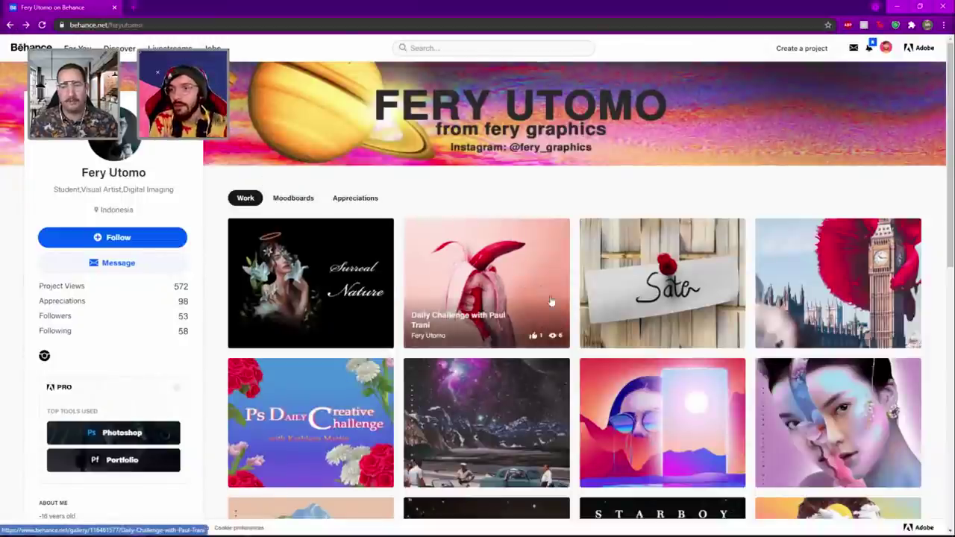
Open the Daily Challenge with Paul Trani project at the glasses-boy collage.
{"action": "left_click", "coordinate": [510, 287]}
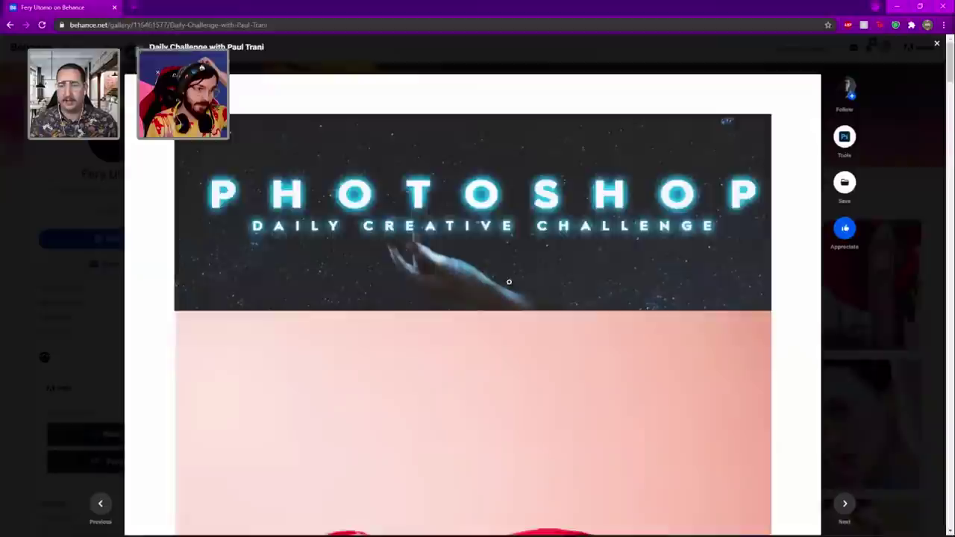
{"action": "scroll", "coordinate": [509, 282], "scroll_direction": "down", "scroll_amount": 15}
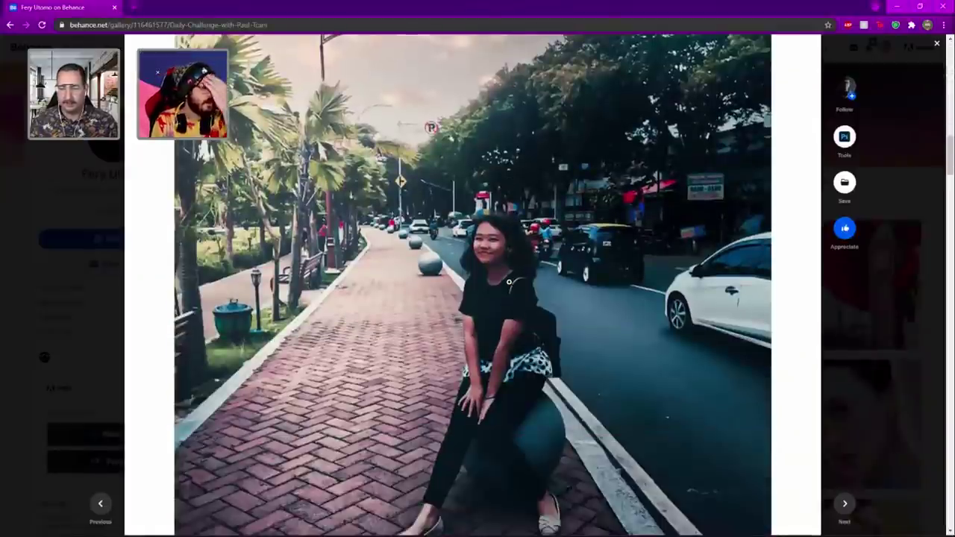
{"action": "scroll", "coordinate": [509, 282], "scroll_direction": "down", "scroll_amount": 8}
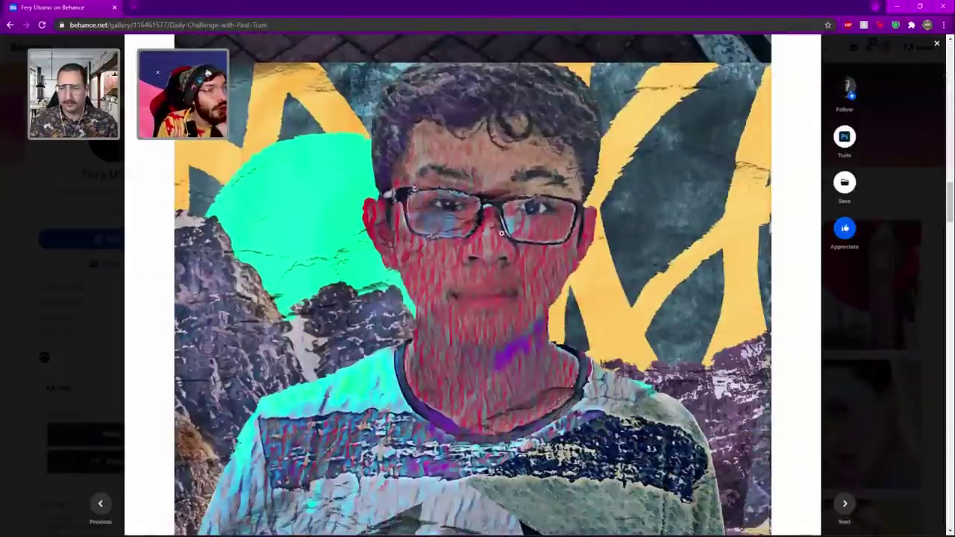
{"action": "scroll", "coordinate": [532, 265], "scroll_direction": "down", "scroll_amount": 2}
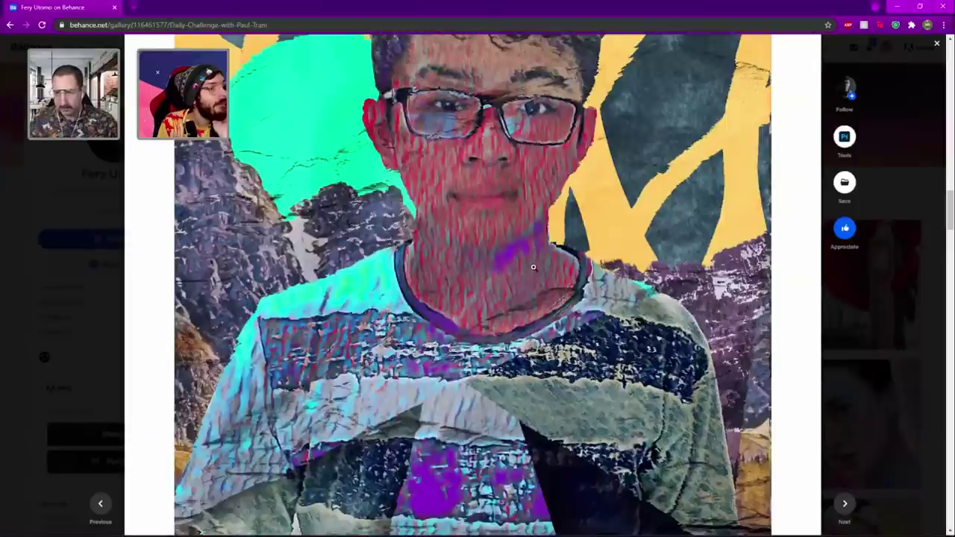
{"action": "scroll", "coordinate": [534, 267], "scroll_direction": "up", "scroll_amount": 2}
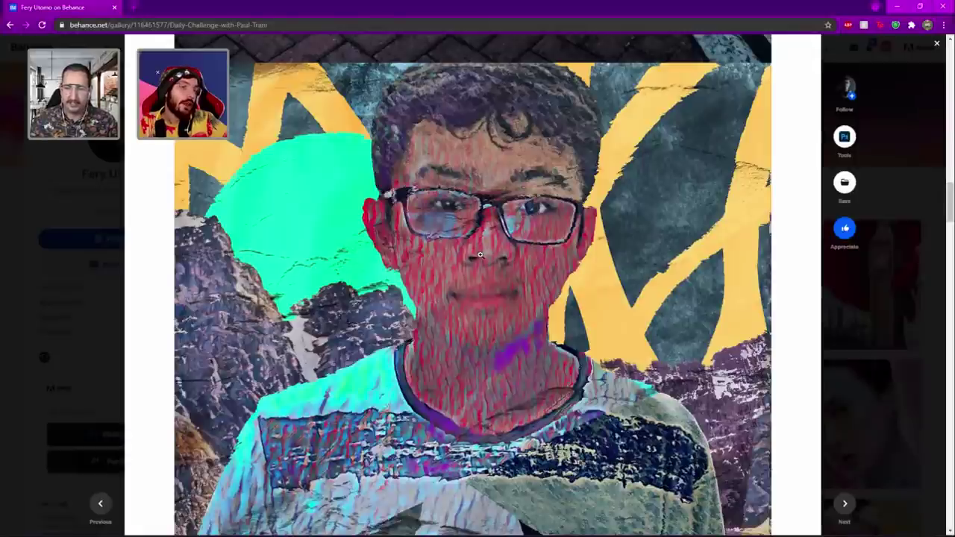
Scroll up and down to study the glasses-boy collage in detail.
{"action": "scroll", "coordinate": [455, 256], "scroll_direction": "down", "scroll_amount": 1}
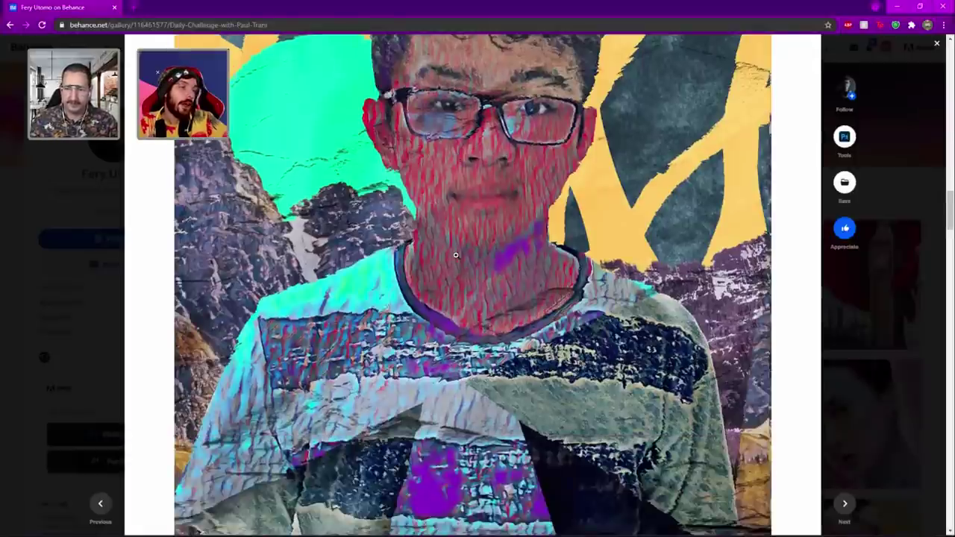
{"action": "scroll", "coordinate": [522, 298], "scroll_direction": "down", "scroll_amount": 1}
{"action": "scroll", "coordinate": [563, 299], "scroll_direction": "up", "scroll_amount": 1}
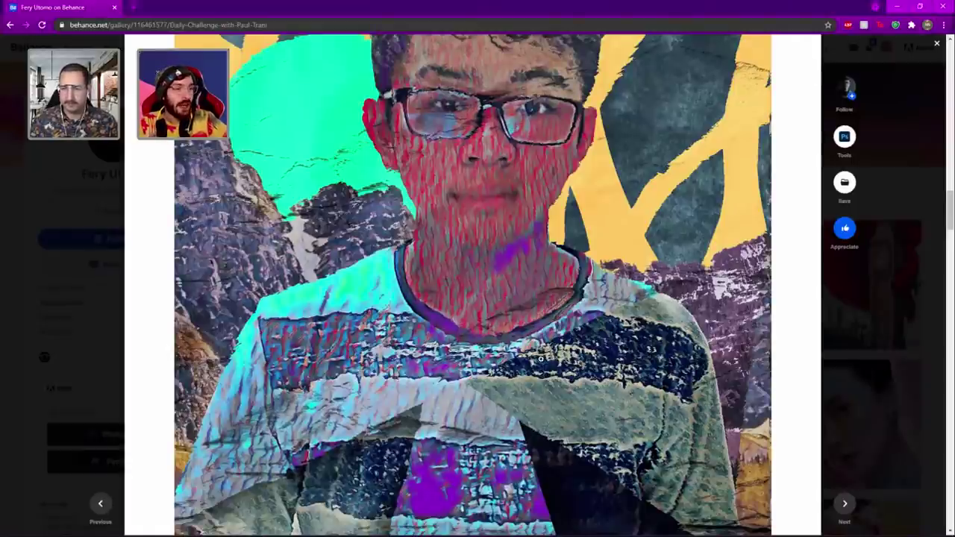
{"action": "scroll", "coordinate": [652, 402], "scroll_direction": "up", "scroll_amount": 1}
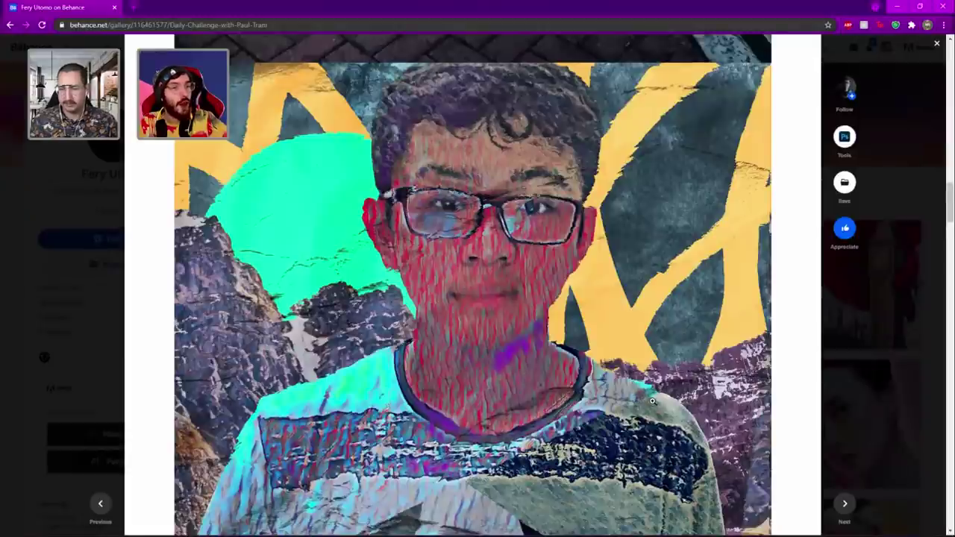
{"action": "scroll", "coordinate": [653, 402], "scroll_direction": "down", "scroll_amount": 1}
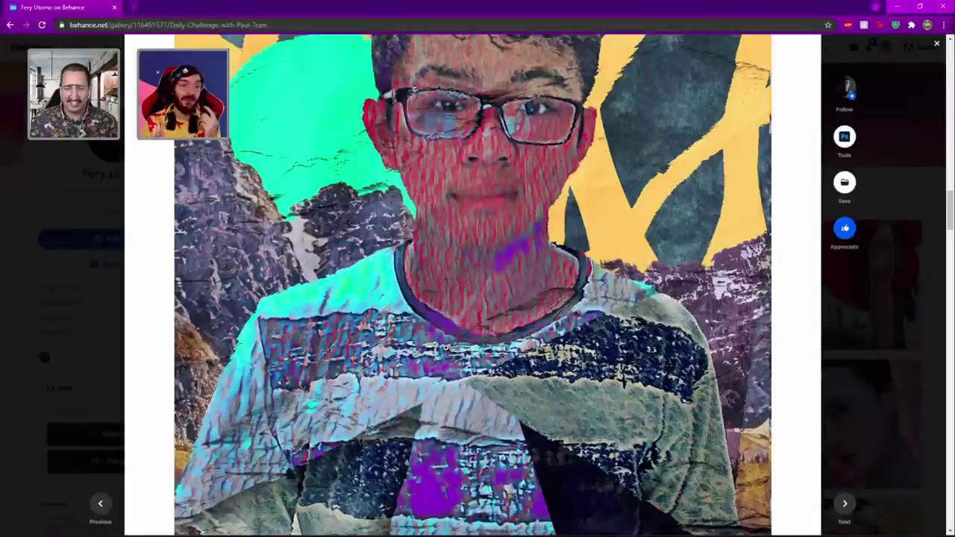
{"action": "scroll", "coordinate": [645, 364], "scroll_direction": "down", "scroll_amount": 1}
{"action": "scroll", "coordinate": [644, 375], "scroll_direction": "up", "scroll_amount": 2}
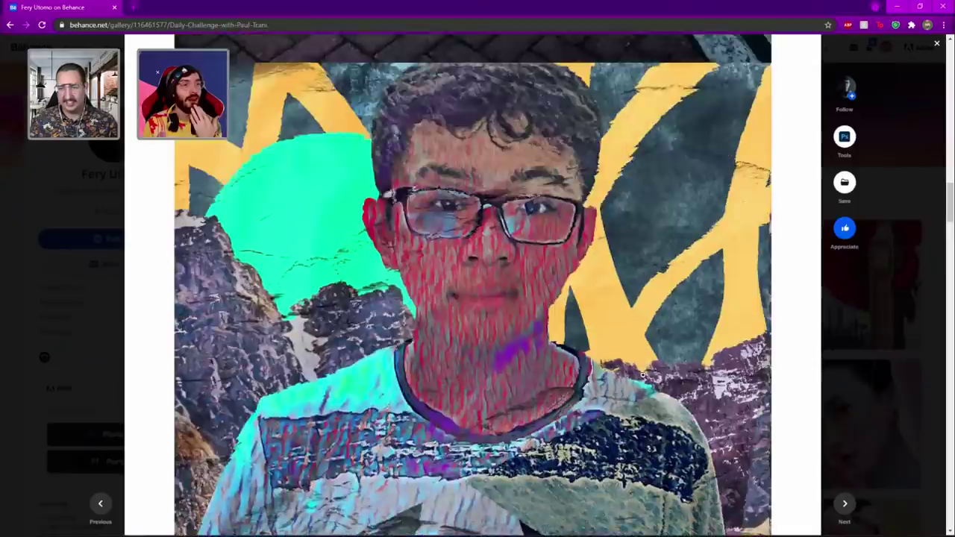
{"action": "scroll", "coordinate": [531, 363], "scroll_direction": "up", "scroll_amount": 1}
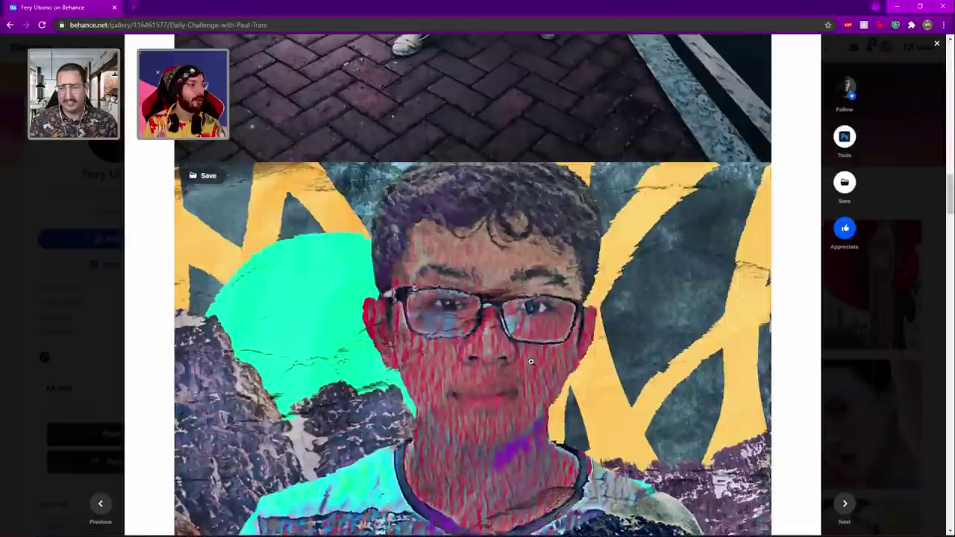
{"action": "scroll", "coordinate": [531, 361], "scroll_direction": "up", "scroll_amount": 1}
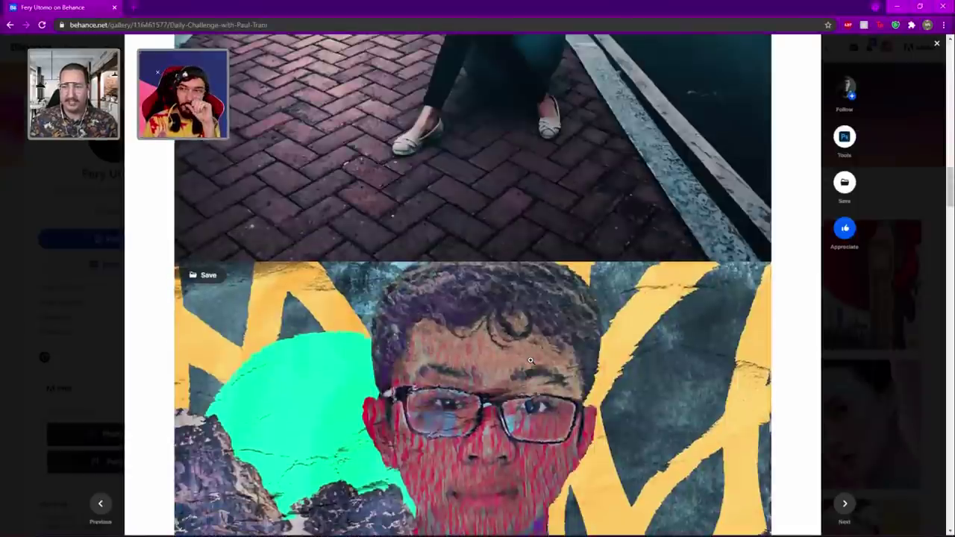
{"action": "scroll", "coordinate": [530, 361], "scroll_direction": "down", "scroll_amount": 3}
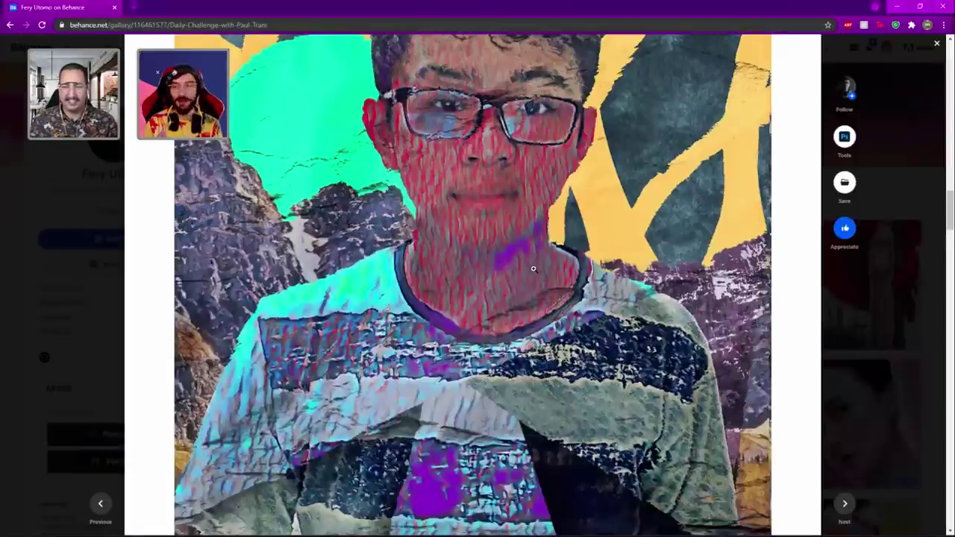
{"action": "scroll", "coordinate": [534, 269], "scroll_direction": "up", "scroll_amount": 2}
{"action": "scroll", "coordinate": [533, 269], "scroll_direction": "up", "scroll_amount": 4}
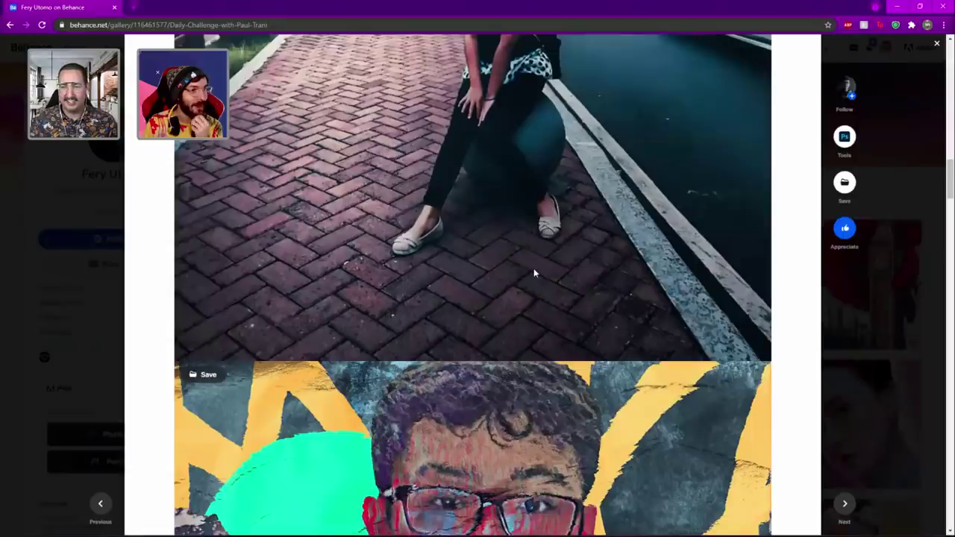
Scroll down to the next artwork, the woman-with-flowers piece.
{"action": "scroll", "coordinate": [533, 273], "scroll_direction": "down", "scroll_amount": 6}
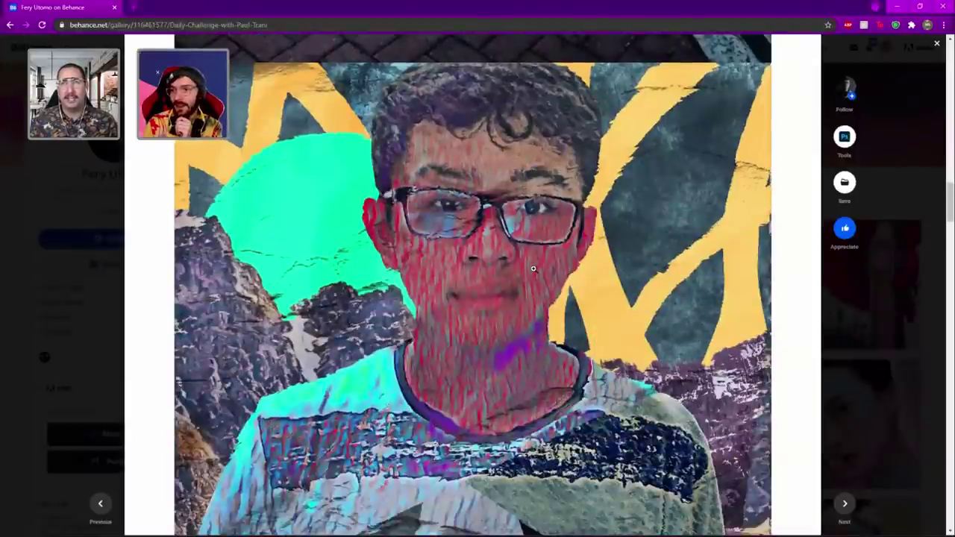
{"action": "scroll", "coordinate": [534, 269], "scroll_direction": "down", "scroll_amount": 2}
{"action": "scroll", "coordinate": [533, 267], "scroll_direction": "down", "scroll_amount": 4}
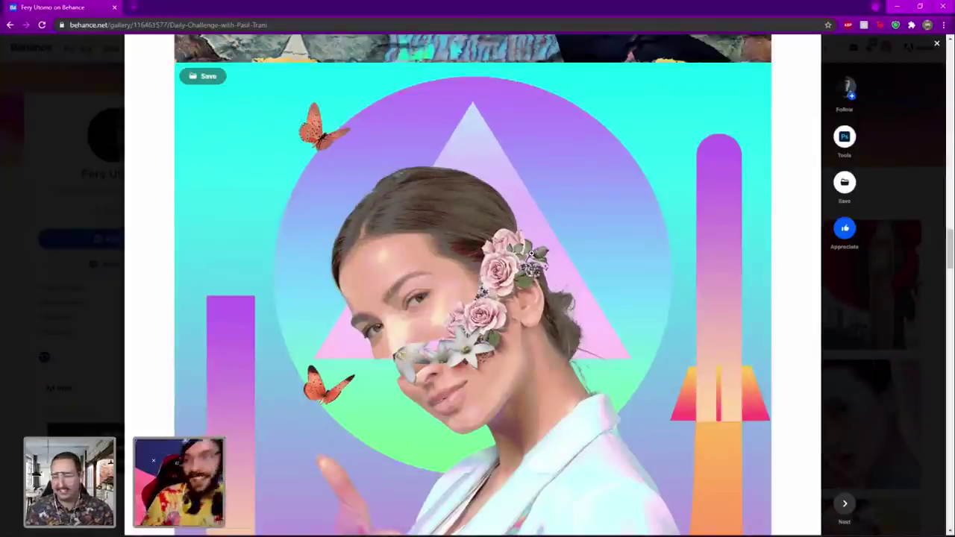
Scroll to the woman-with-flowers collage and open it in the full-size image viewer.
{"action": "scroll", "coordinate": [560, 253], "scroll_direction": "down", "scroll_amount": 1}
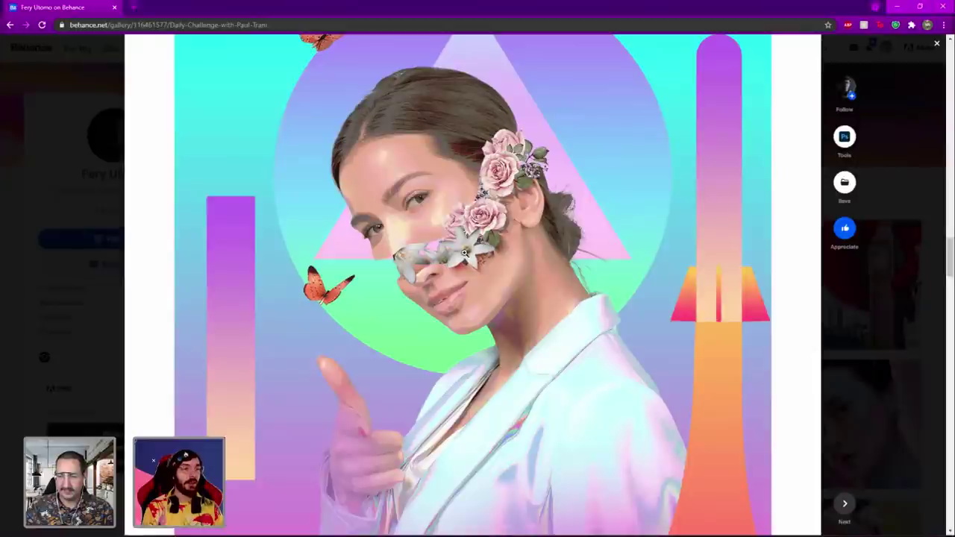
{"action": "left_click", "coordinate": [464, 254]}
Zoom the woman-with-flowers collage to full width and scroll over its details.
{"action": "left_click", "coordinate": [465, 234]}
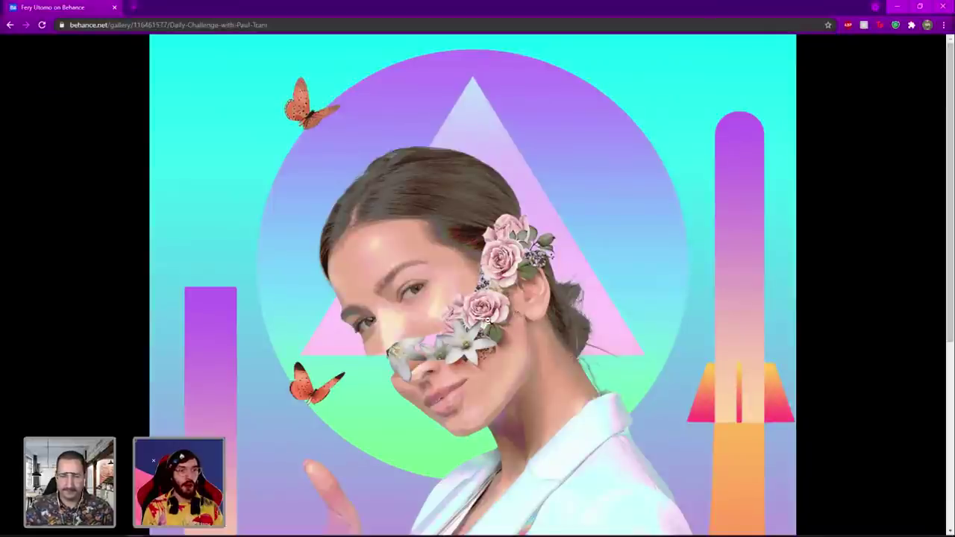
{"action": "scroll", "coordinate": [488, 320], "scroll_direction": "down", "scroll_amount": 2}
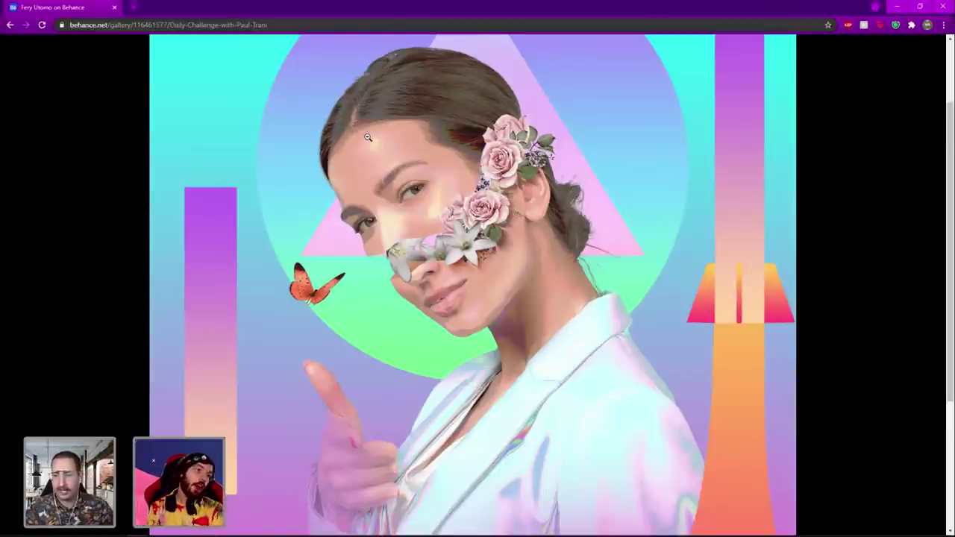
{"action": "scroll", "coordinate": [463, 313], "scroll_direction": "down", "scroll_amount": 3}
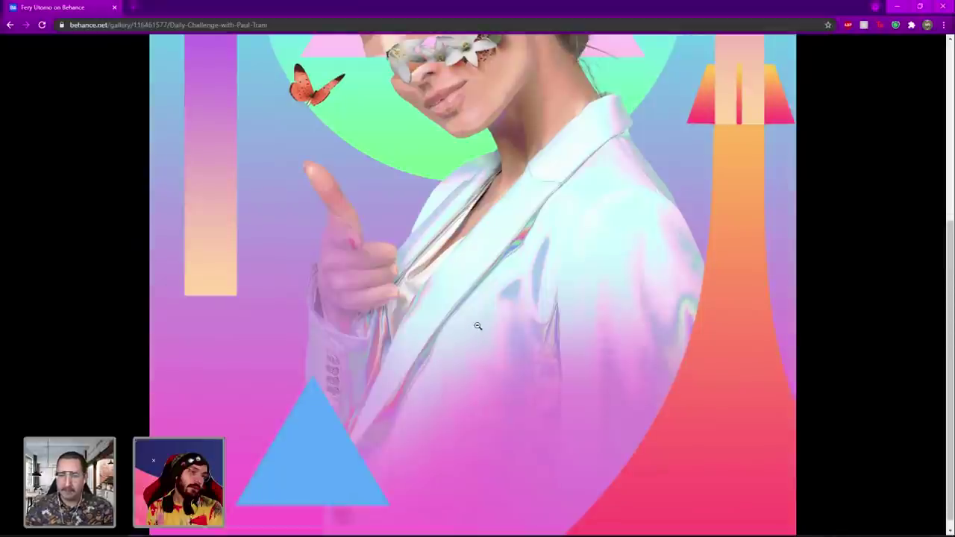
{"action": "scroll", "coordinate": [478, 327], "scroll_direction": "up", "scroll_amount": 2}
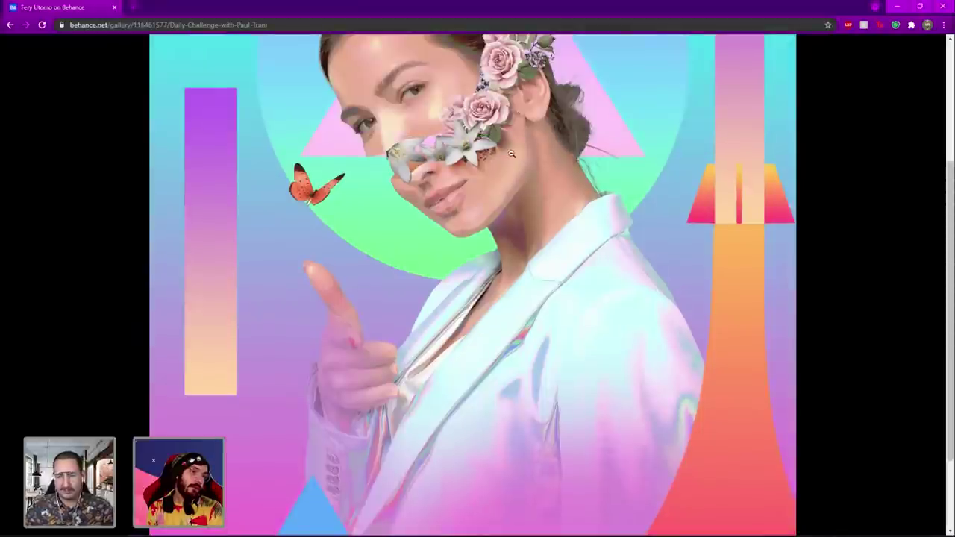
{"action": "scroll", "coordinate": [534, 351], "scroll_direction": "down", "scroll_amount": 2}
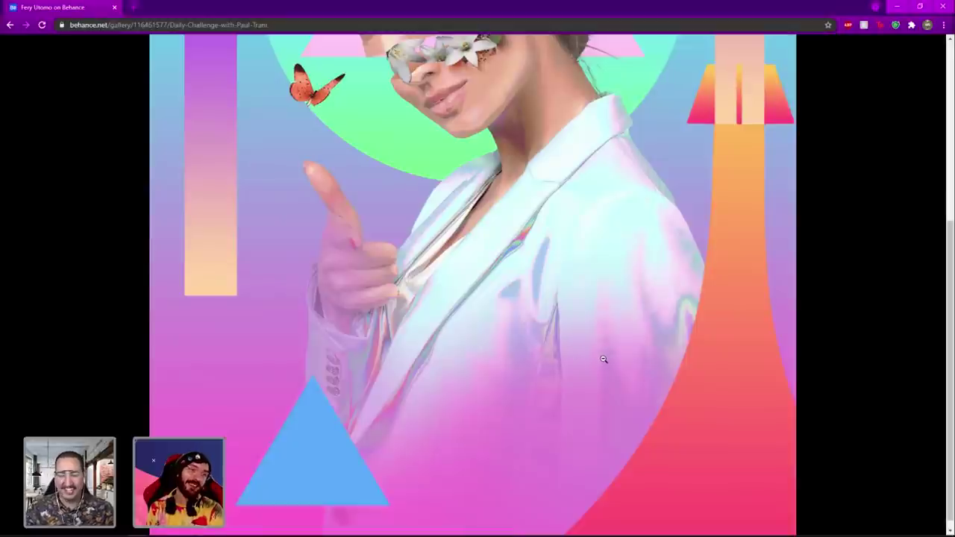
{"action": "scroll", "coordinate": [487, 333], "scroll_direction": "up", "scroll_amount": 4}
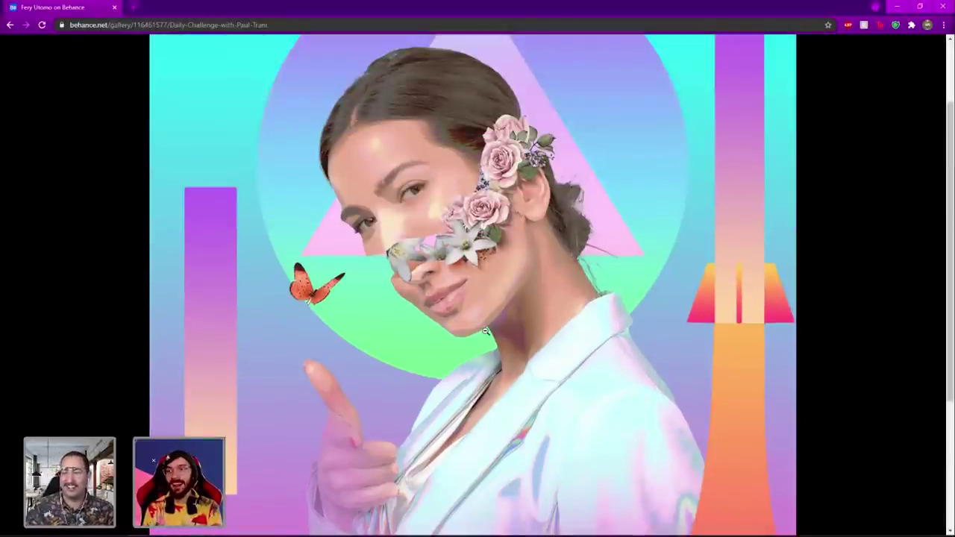
{"action": "scroll", "coordinate": [485, 331], "scroll_direction": "down", "scroll_amount": 2}
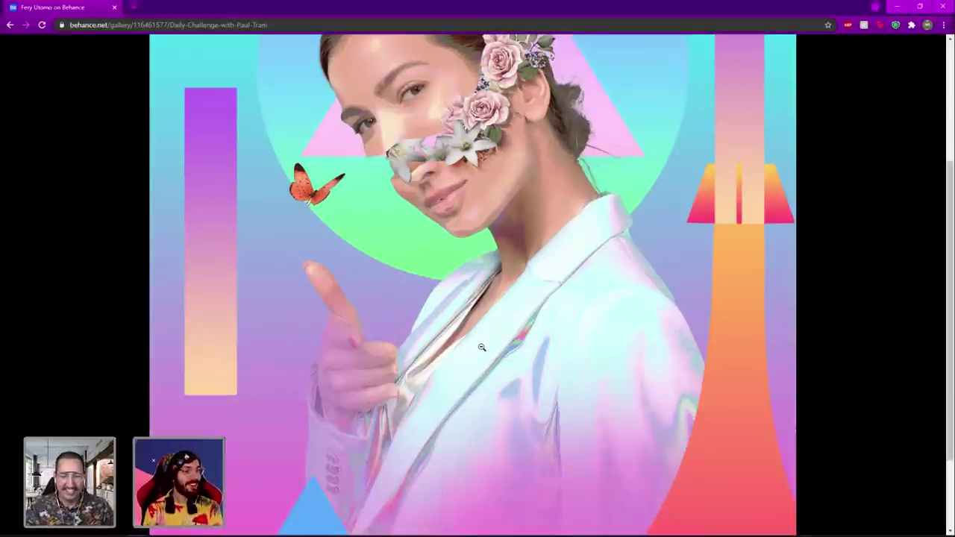
Finish scanning the collage and go back to the artist's profile page.
{"action": "scroll", "coordinate": [478, 344], "scroll_direction": "up", "scroll_amount": 2}
{"action": "scroll", "coordinate": [443, 318], "scroll_direction": "down", "scroll_amount": 4}
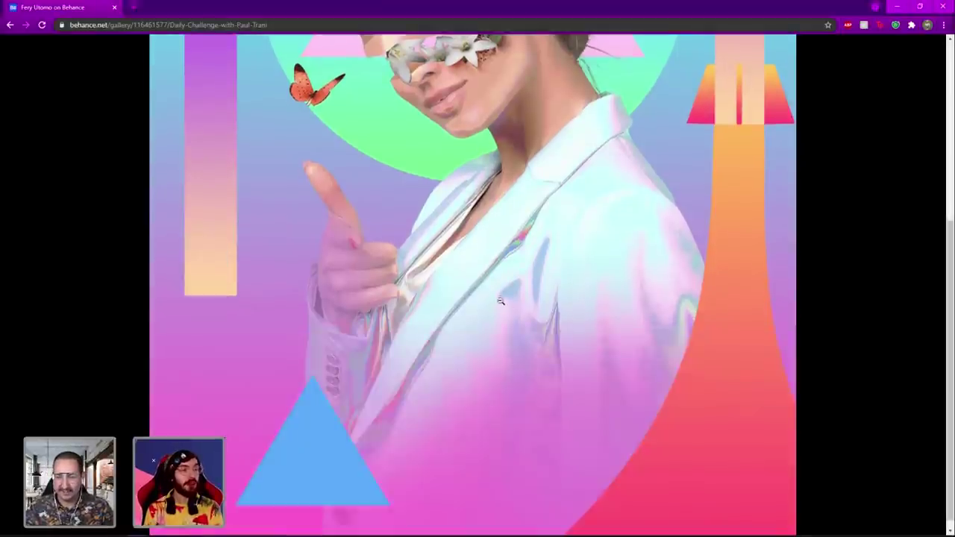
{"action": "scroll", "coordinate": [501, 301], "scroll_direction": "up", "scroll_amount": 6}
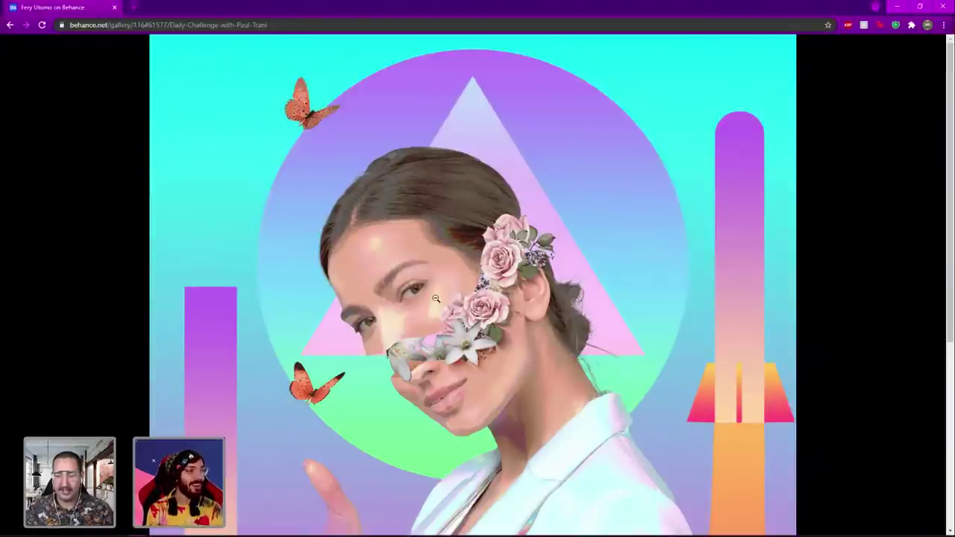
{"action": "scroll", "coordinate": [435, 299], "scroll_direction": "down", "scroll_amount": 2}
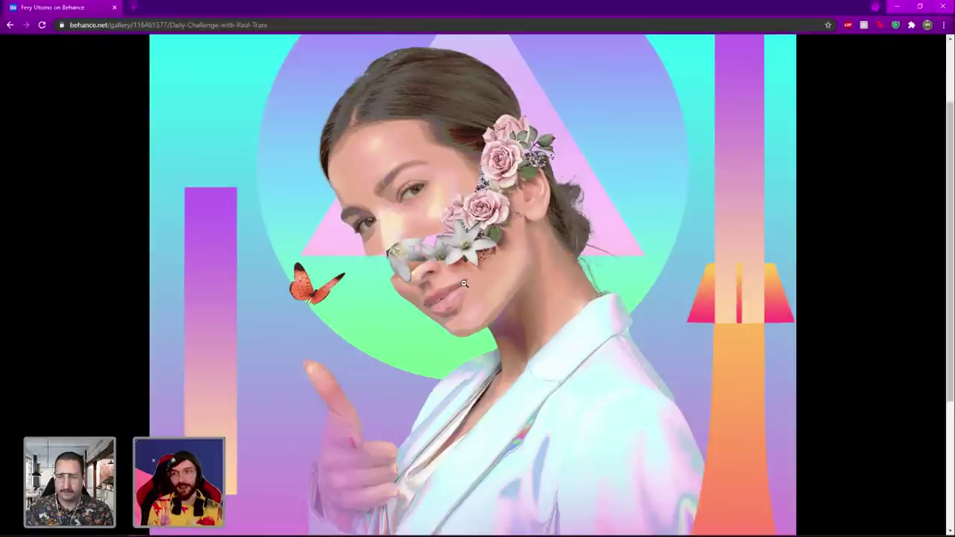
{"action": "scroll", "coordinate": [464, 284], "scroll_direction": "down", "scroll_amount": 3}
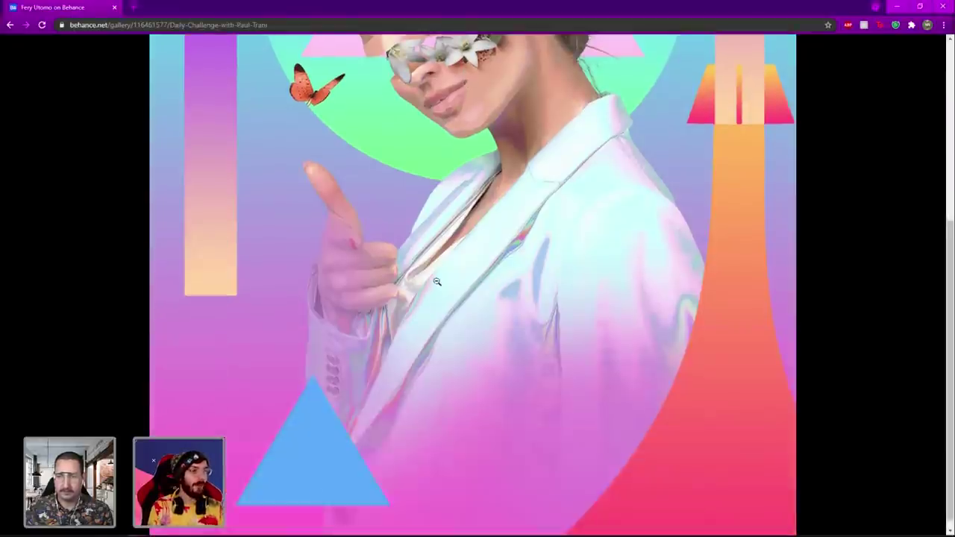
{"action": "scroll", "coordinate": [282, 153], "scroll_direction": "up", "scroll_amount": 4}
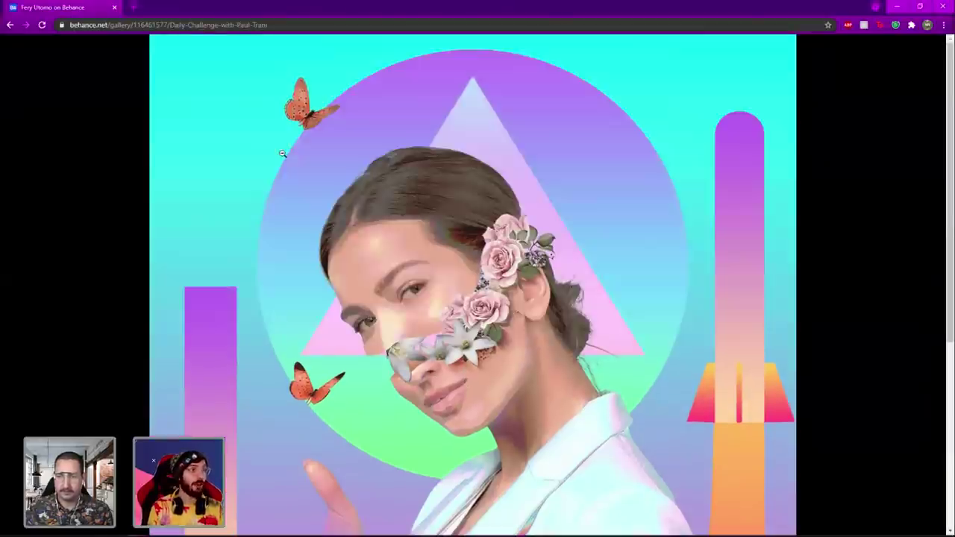
{"action": "left_click", "coordinate": [10, 25]}
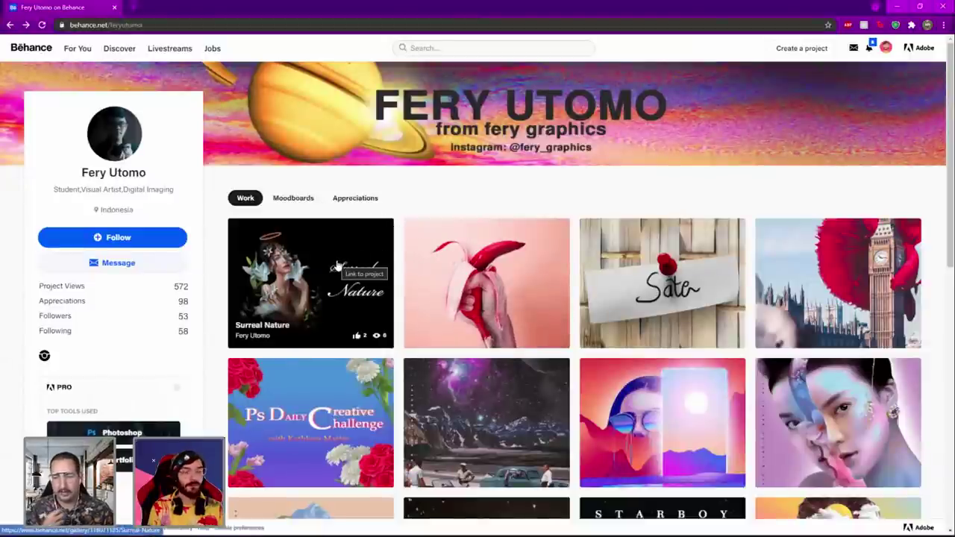
Reopen the Daily Challenge project and scroll through the flower-faced portrait.
{"action": "left_click", "coordinate": [438, 270]}
{"action": "scroll", "coordinate": [392, 257], "scroll_direction": "down", "scroll_amount": 20}
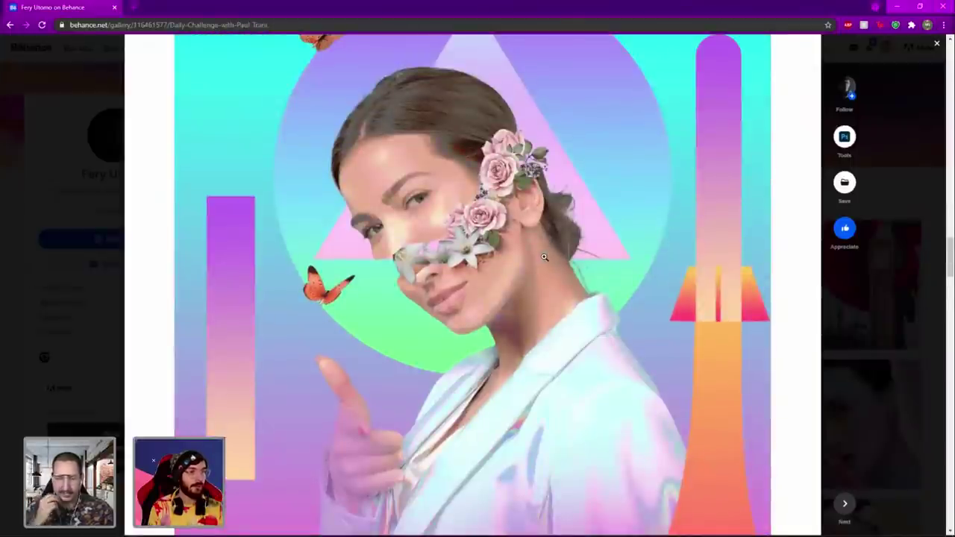
{"action": "scroll", "coordinate": [539, 258], "scroll_direction": "down", "scroll_amount": 1}
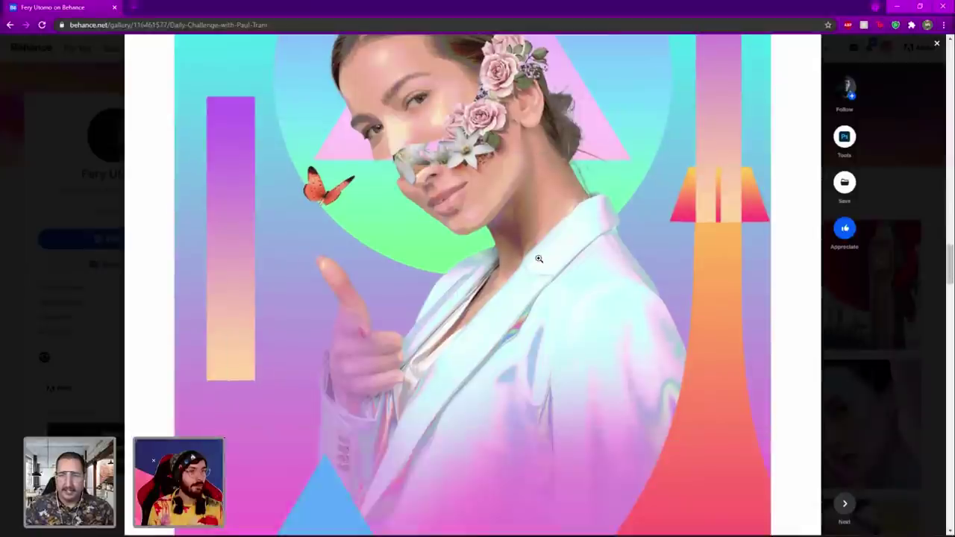
{"action": "scroll", "coordinate": [340, 296], "scroll_direction": "up", "scroll_amount": 1}
{"action": "scroll", "coordinate": [328, 272], "scroll_direction": "up", "scroll_amount": 3}
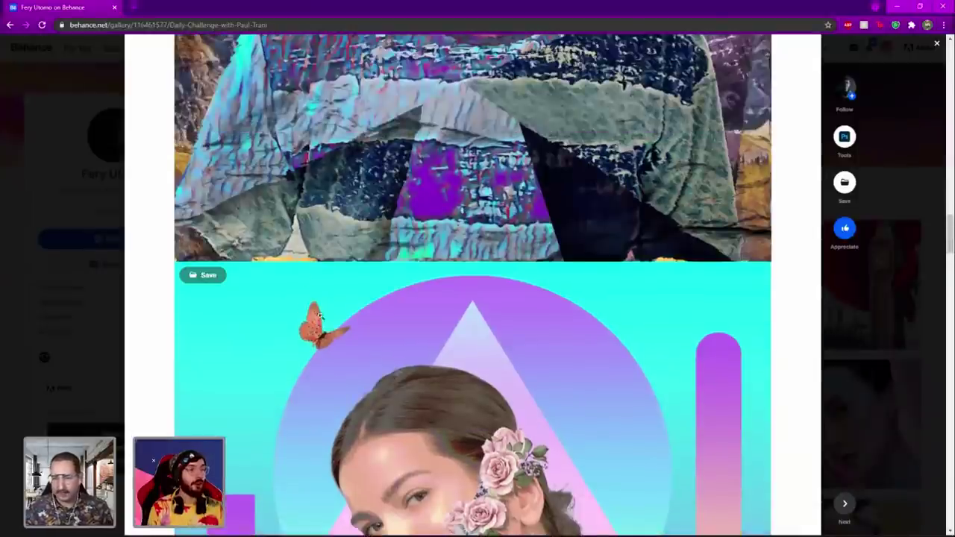
{"action": "scroll", "coordinate": [325, 242], "scroll_direction": "down", "scroll_amount": 1}
{"action": "scroll", "coordinate": [322, 281], "scroll_direction": "down", "scroll_amount": 2}
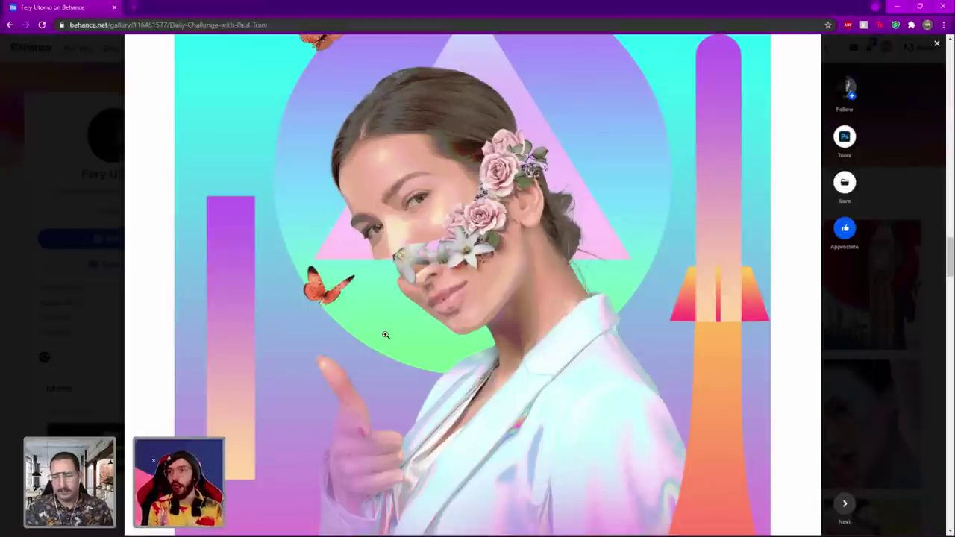
Zoom the artwork out and back in three times, then close the lightbox.
{"action": "left_click", "coordinate": [558, 362]}
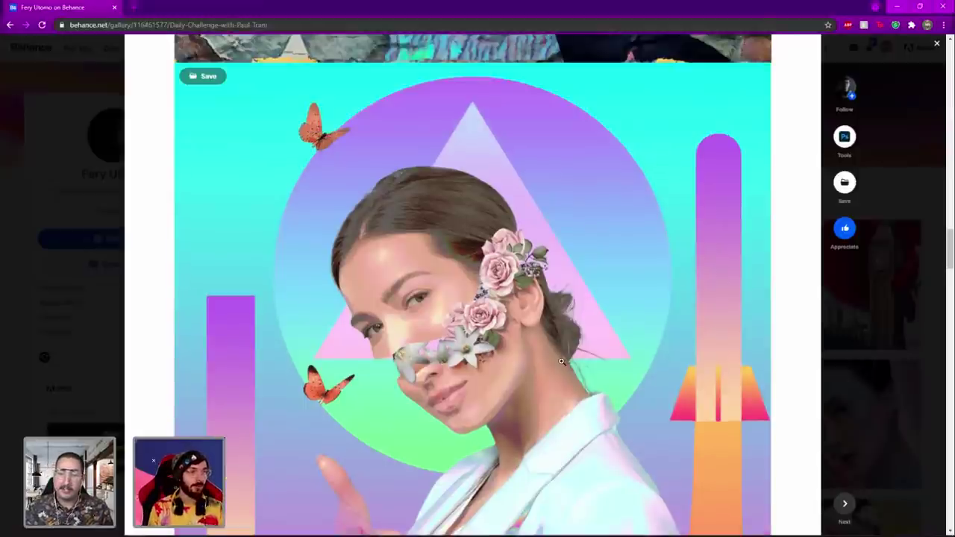
{"action": "left_click", "coordinate": [562, 362]}
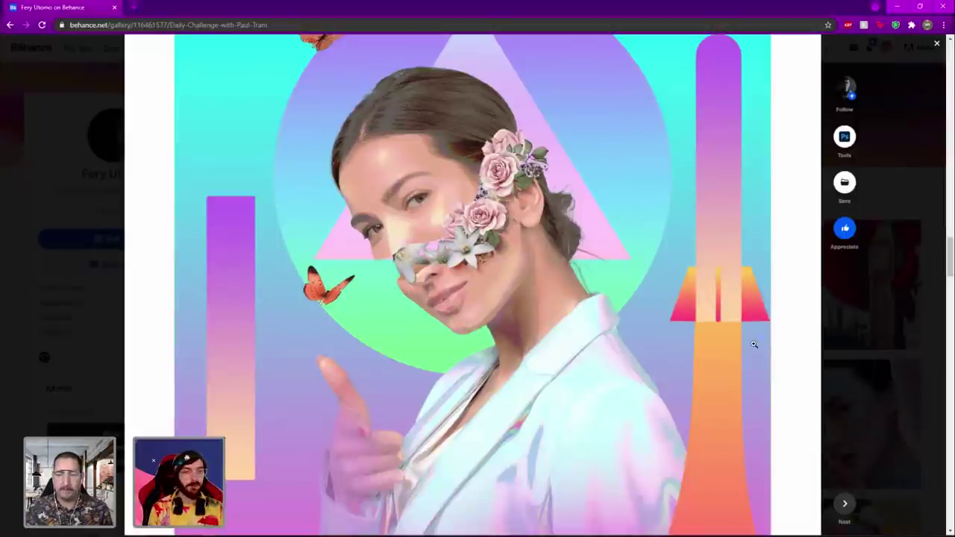
{"action": "left_click", "coordinate": [331, 289]}
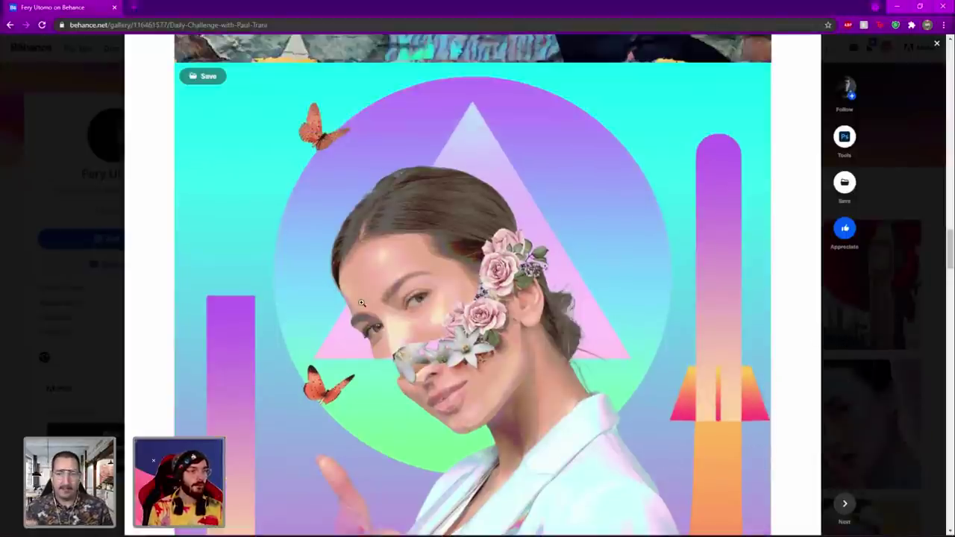
{"action": "left_click", "coordinate": [328, 330]}
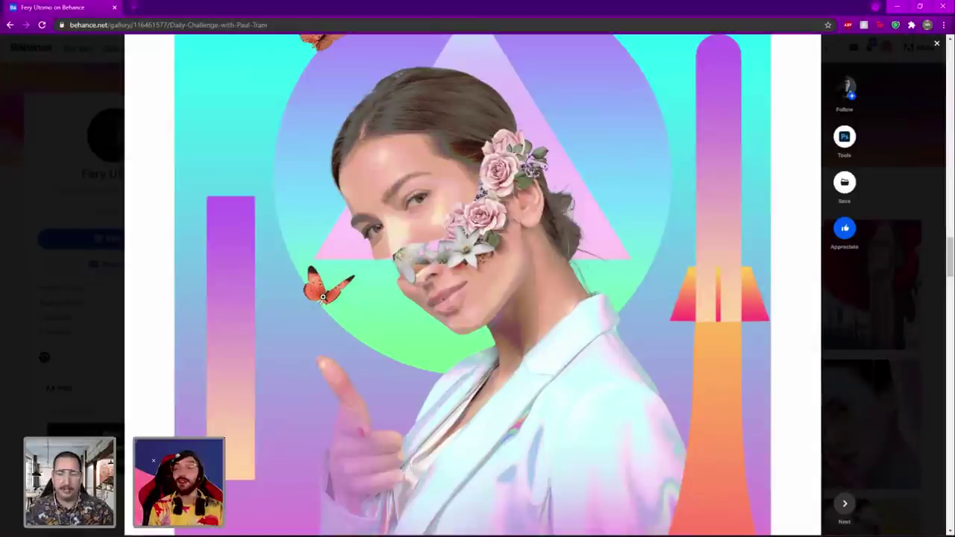
{"action": "left_click", "coordinate": [475, 290]}
{"action": "left_click", "coordinate": [501, 309]}
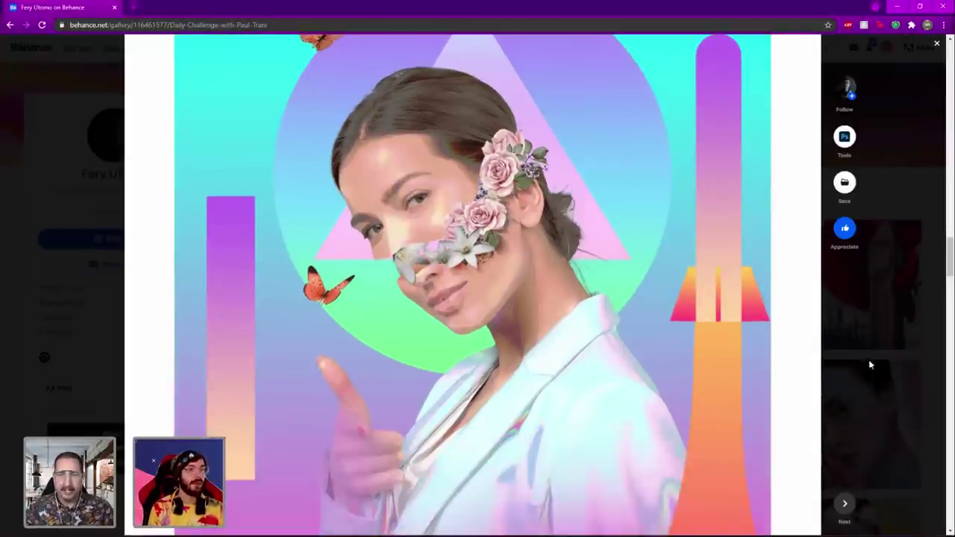
{"action": "key", "text": "Escape"}
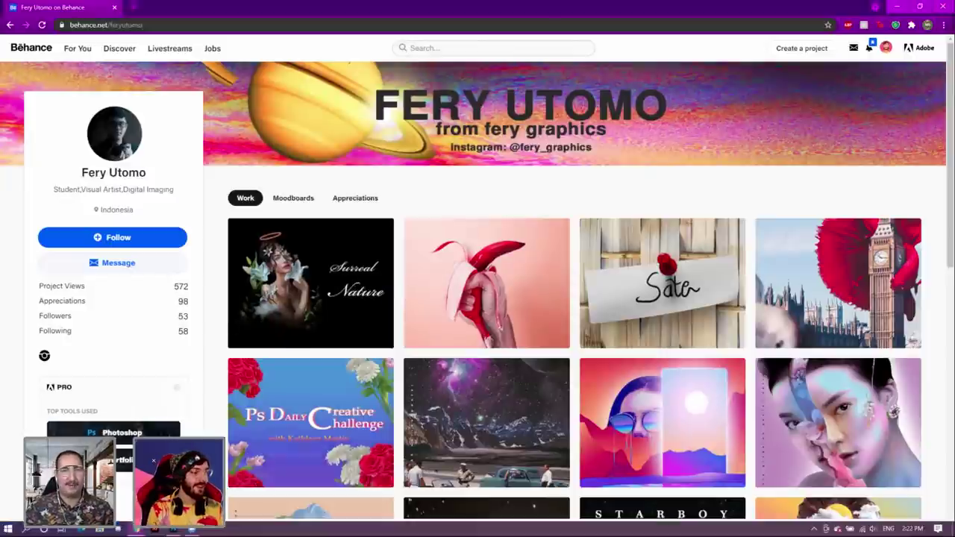
Switch to Photoshop's Spongebob.psd composite from the taskbar.
{"action": "left_click", "coordinate": [175, 530]}
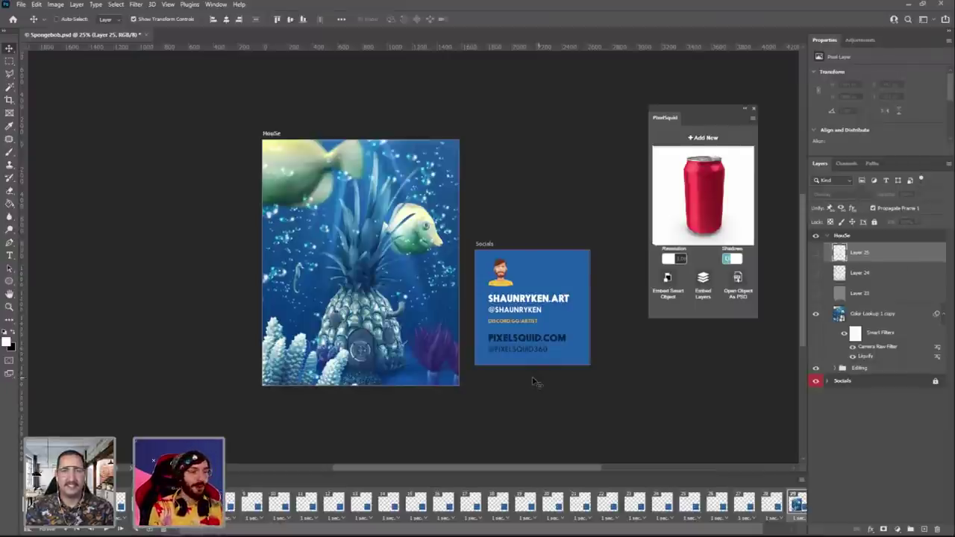
Toggle the HouSe group's visibility off and on, then go to animation frame 1.
{"action": "left_click", "coordinate": [273, 509]}
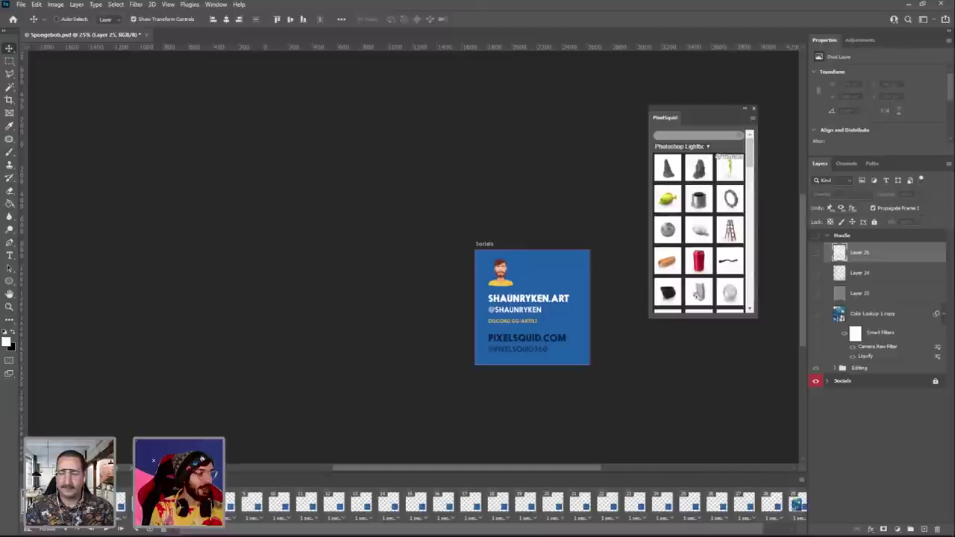
{"action": "scroll", "coordinate": [284, 381], "scroll_direction": "down", "scroll_amount": 2}
{"action": "scroll", "coordinate": [283, 381], "scroll_direction": "down", "scroll_amount": 2}
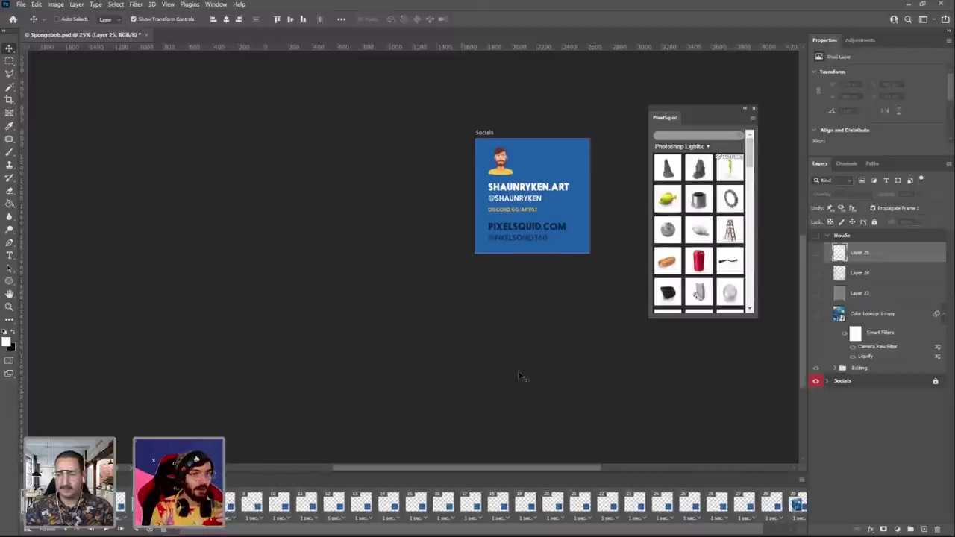
{"action": "left_click", "coordinate": [817, 235]}
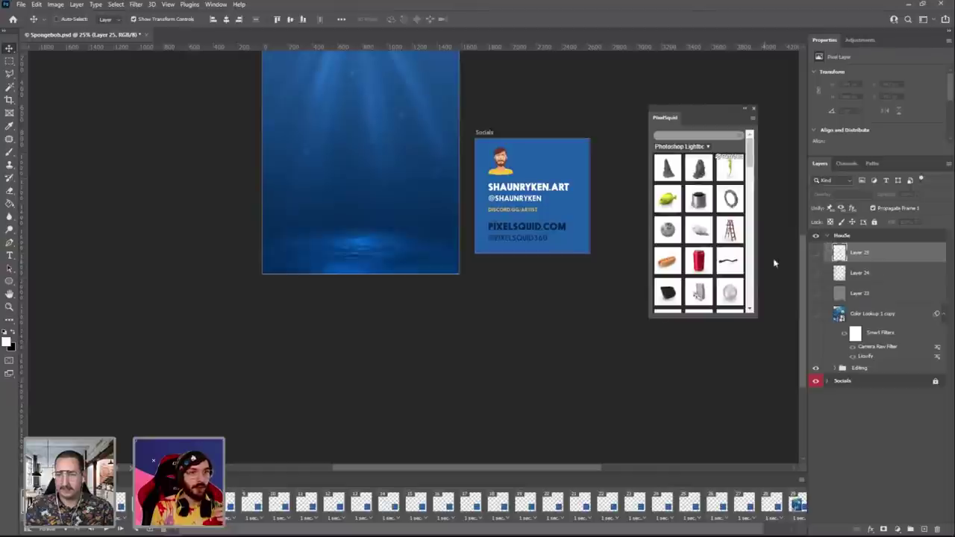
{"action": "scroll", "coordinate": [360, 354], "scroll_direction": "up", "scroll_amount": 3}
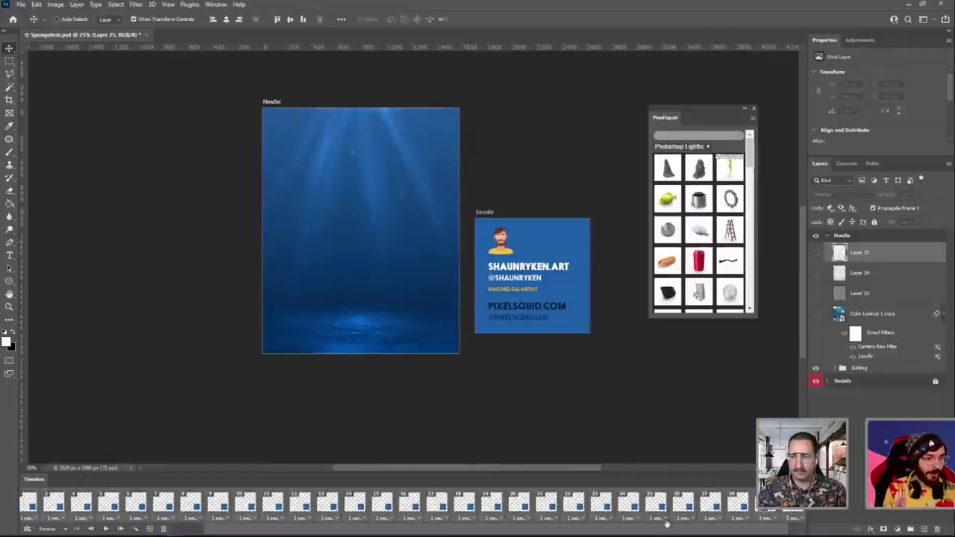
{"action": "left_click", "coordinate": [82, 508]}
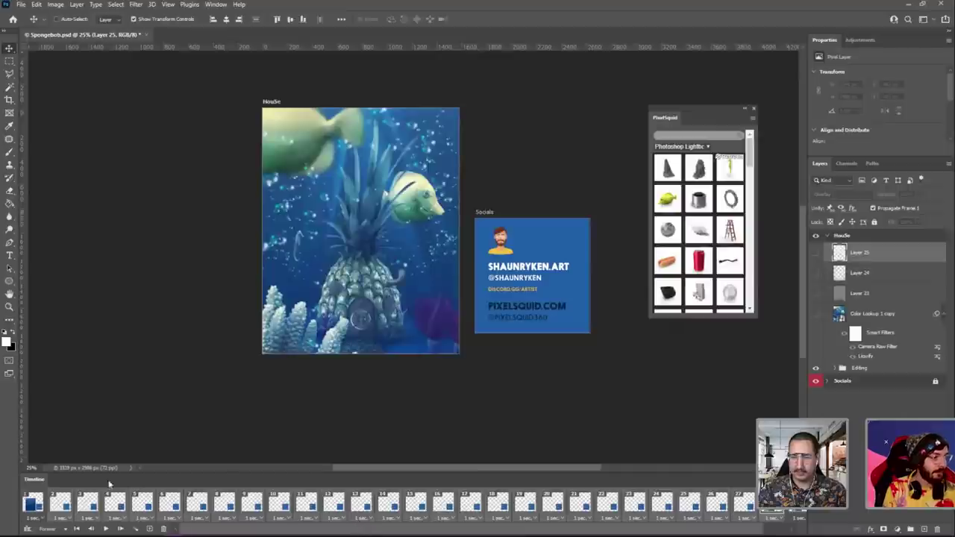
{"action": "left_click", "coordinate": [34, 504]}
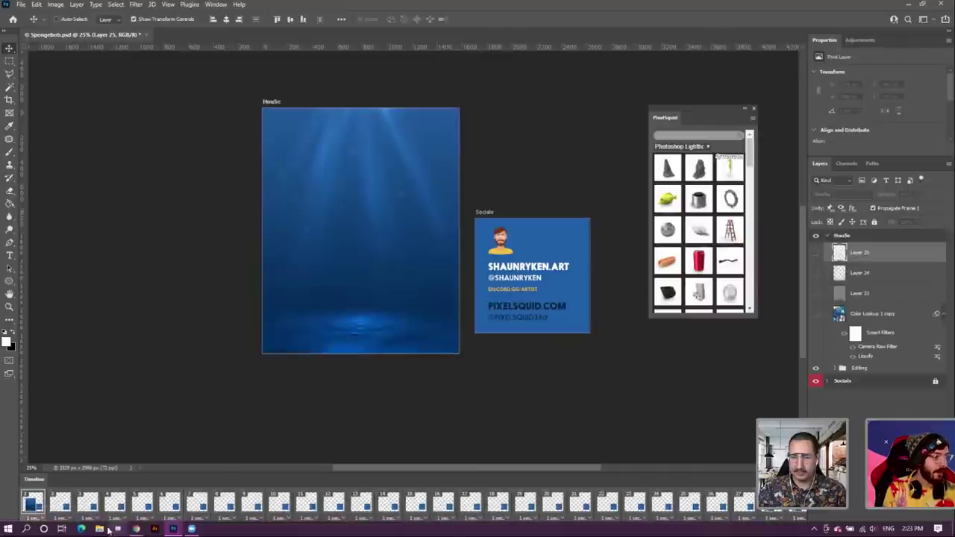
Preview the animation, then show the HouSe artboard in frames 2 and 3.
{"action": "left_click", "coordinate": [106, 529]}
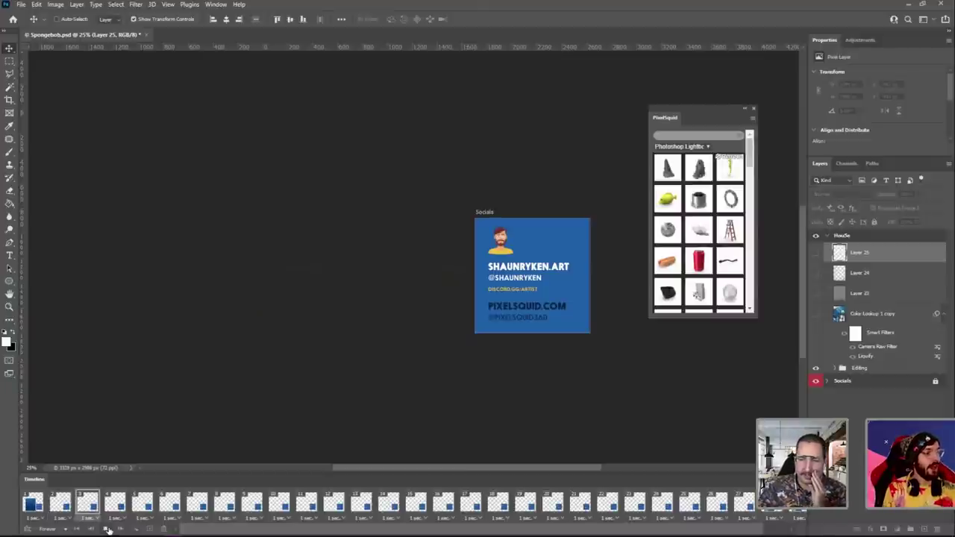
{"action": "left_click", "coordinate": [106, 530]}
{"action": "left_click", "coordinate": [56, 506]}
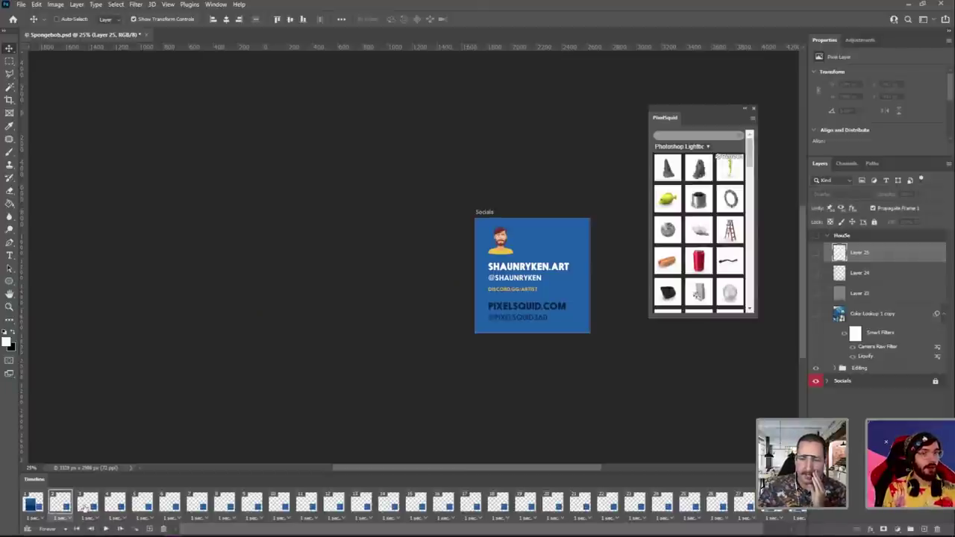
{"action": "left_click", "coordinate": [816, 236]}
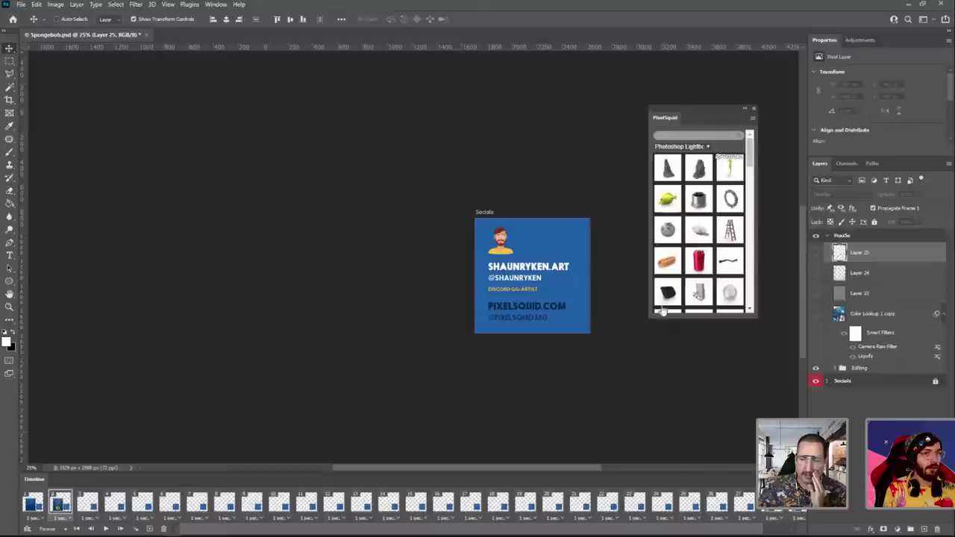
{"action": "left_click", "coordinate": [88, 505]}
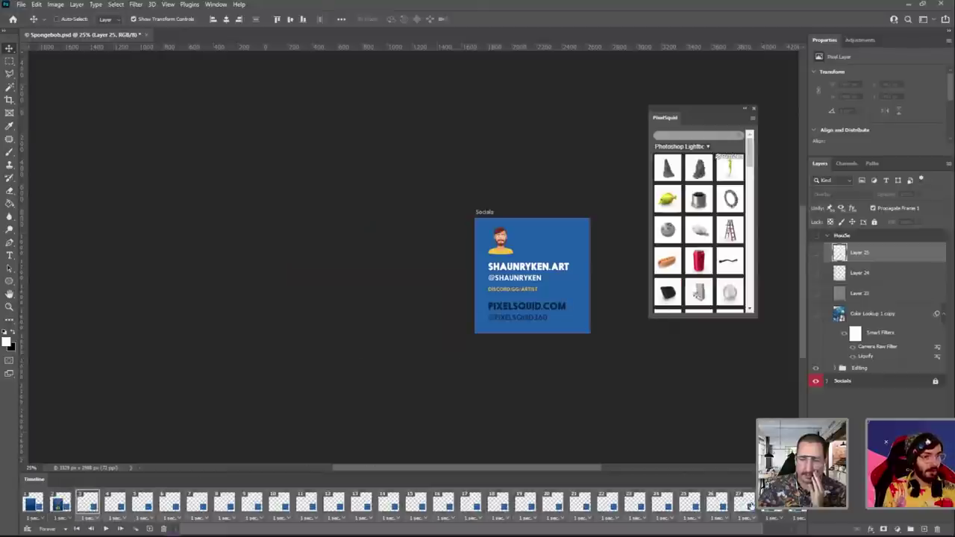
{"action": "left_click", "coordinate": [816, 236]}
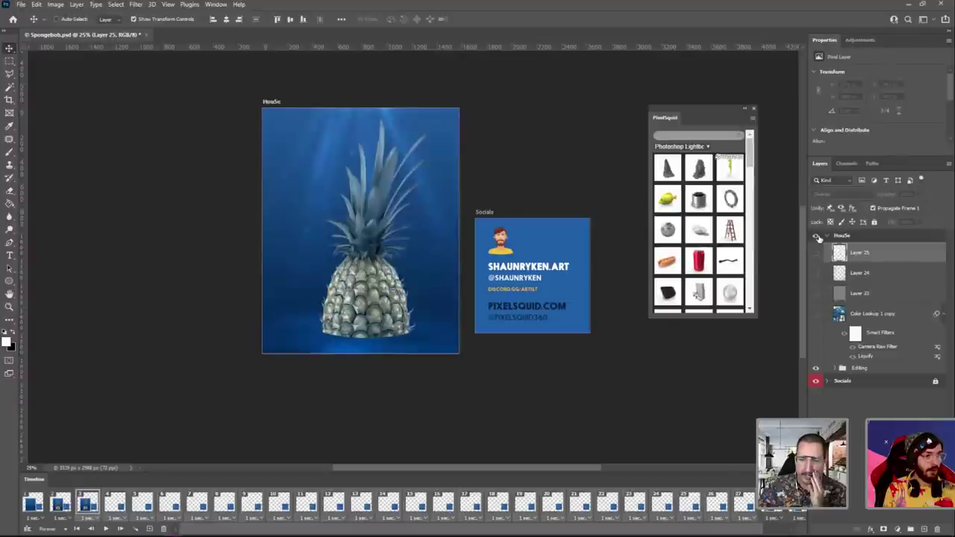
{"action": "left_click", "coordinate": [816, 236]}
{"action": "left_click", "coordinate": [817, 236]}
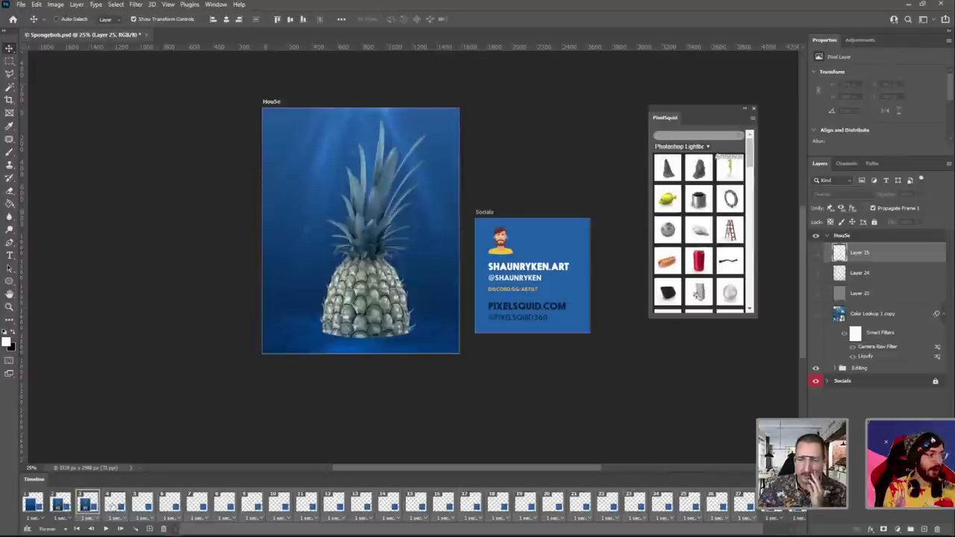
Show the HouSe artboard in animation frames 4 and 13.
{"action": "left_click", "coordinate": [115, 504]}
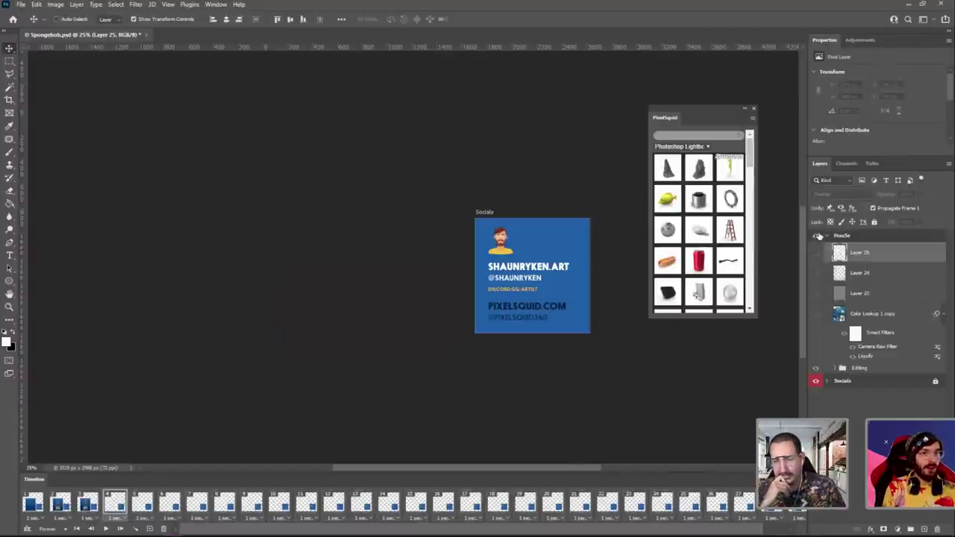
{"action": "left_click", "coordinate": [816, 235]}
{"action": "left_click", "coordinate": [143, 504]}
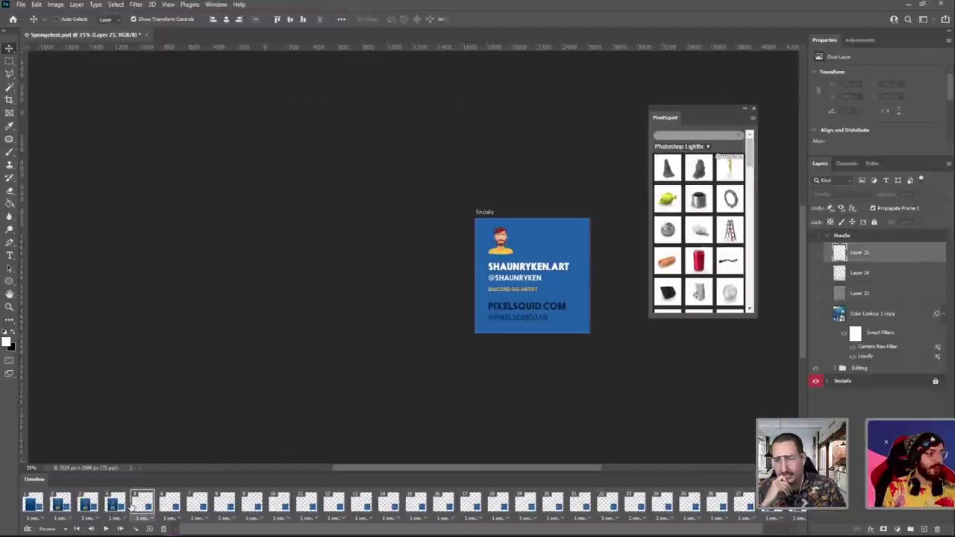
{"action": "left_click", "coordinate": [33, 503]}
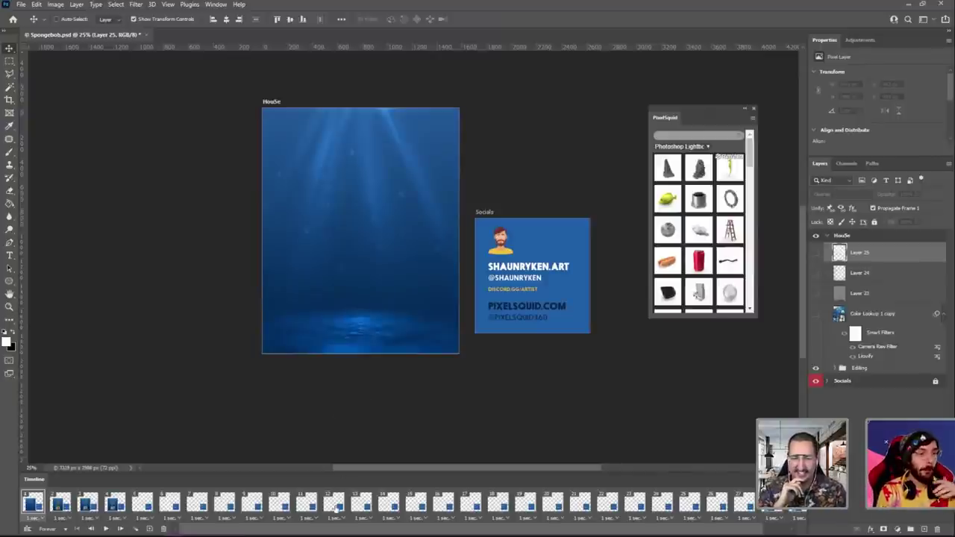
{"action": "left_click", "coordinate": [372, 511]}
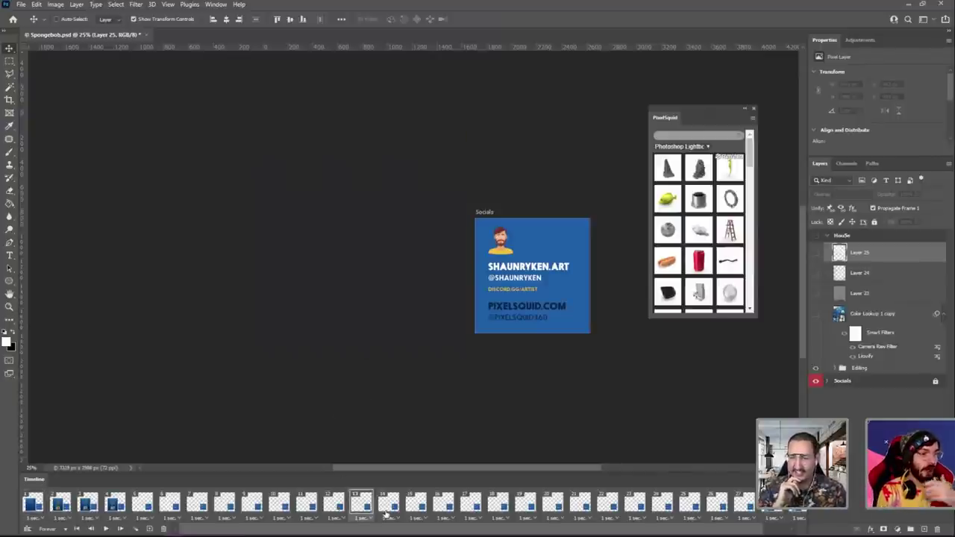
{"action": "left_click", "coordinate": [816, 236]}
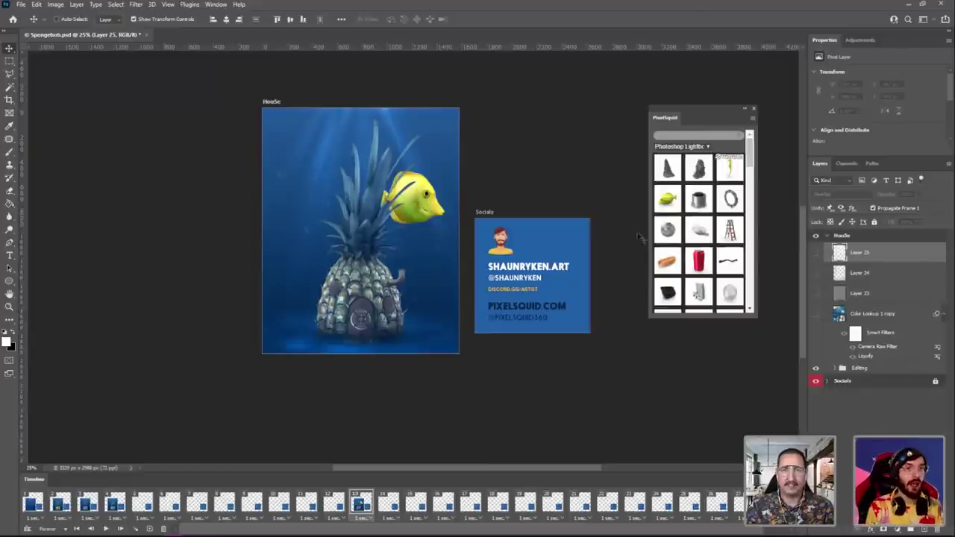
{"action": "left_click_drag", "start_coordinate": [751, 163], "coordinate": [751, 209]}
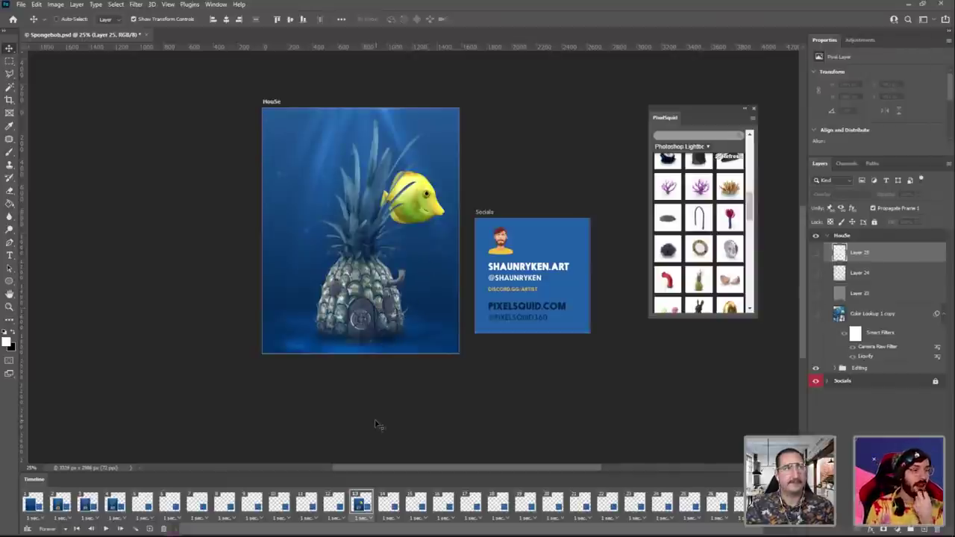
Turn on the HouSe artboard's visibility in animation frames 20 and 26.
{"action": "left_click", "coordinate": [552, 508]}
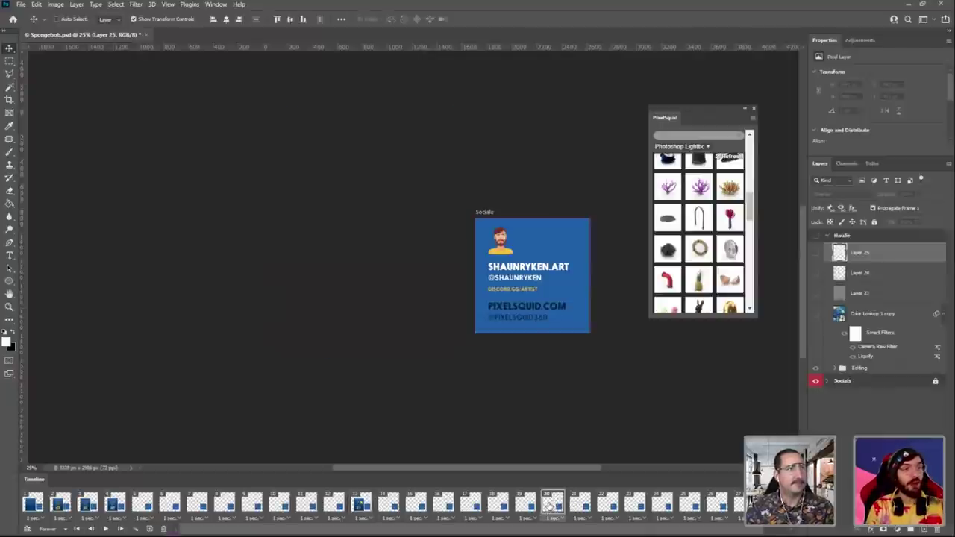
{"action": "left_click", "coordinate": [816, 239]}
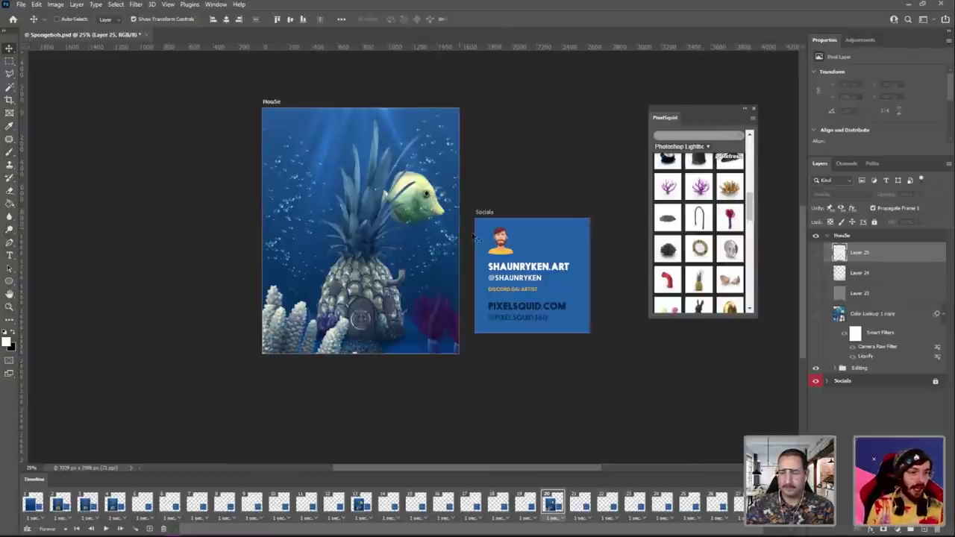
{"action": "left_click", "coordinate": [711, 508]}
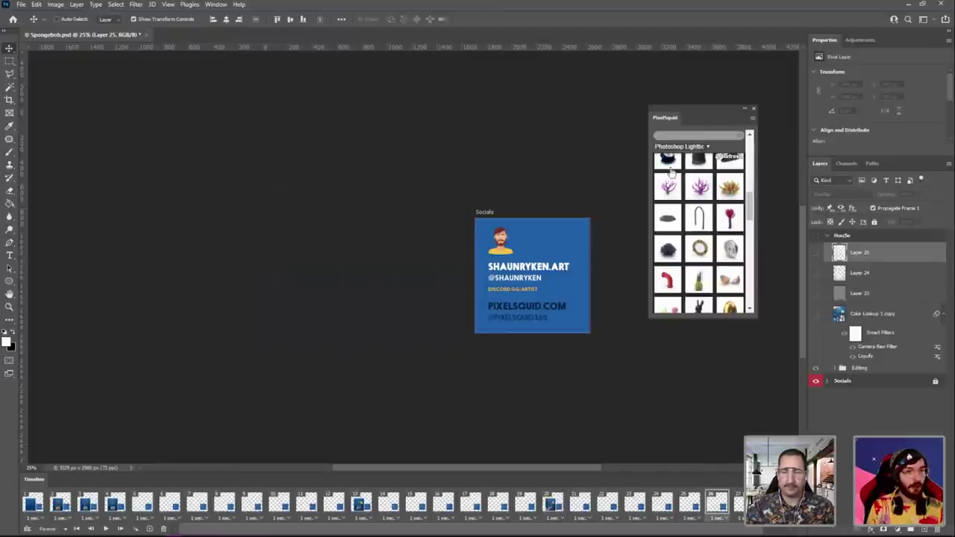
{"action": "left_click", "coordinate": [817, 236]}
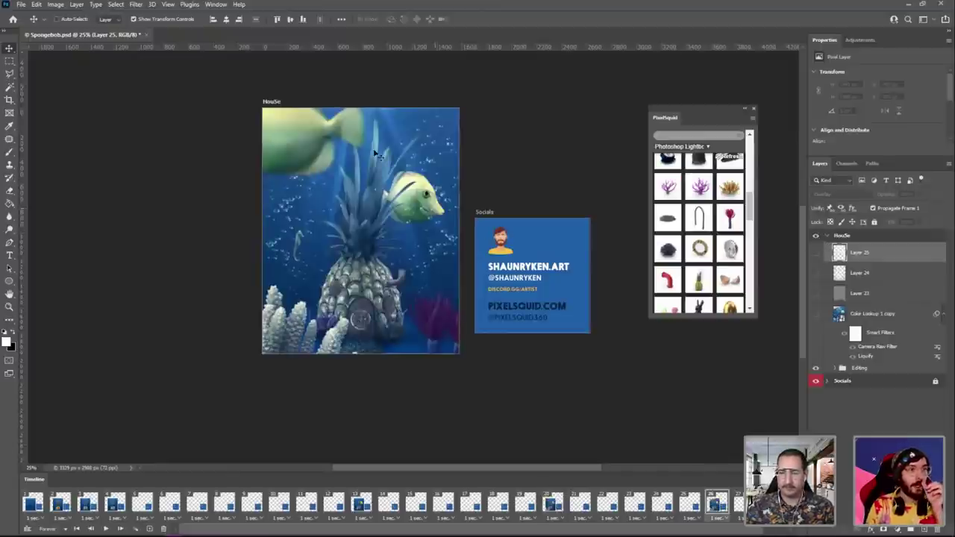